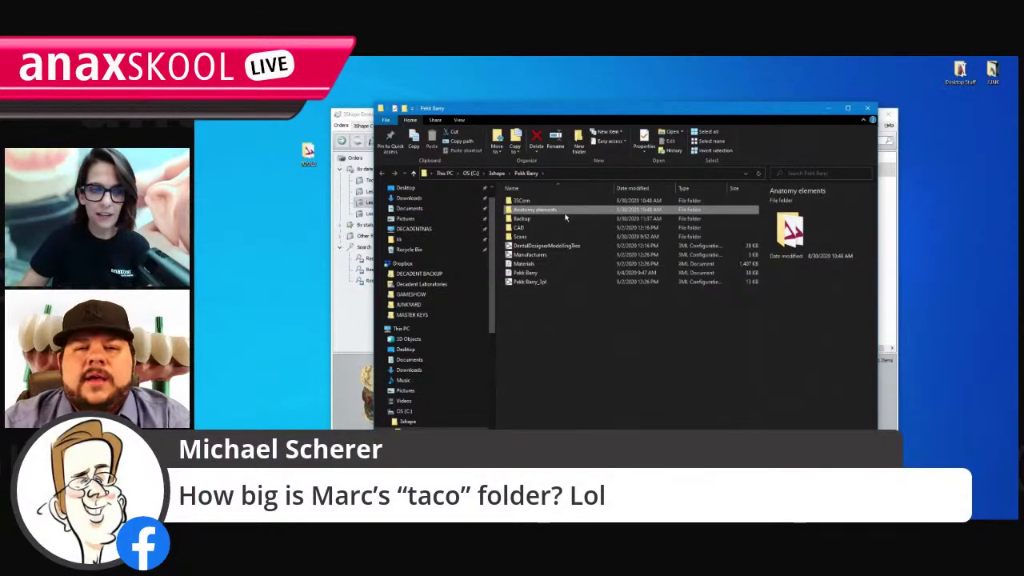
Look through the DCM model files in the Anatomy elements folder and return to the order folder.
mouse_move(565, 217)
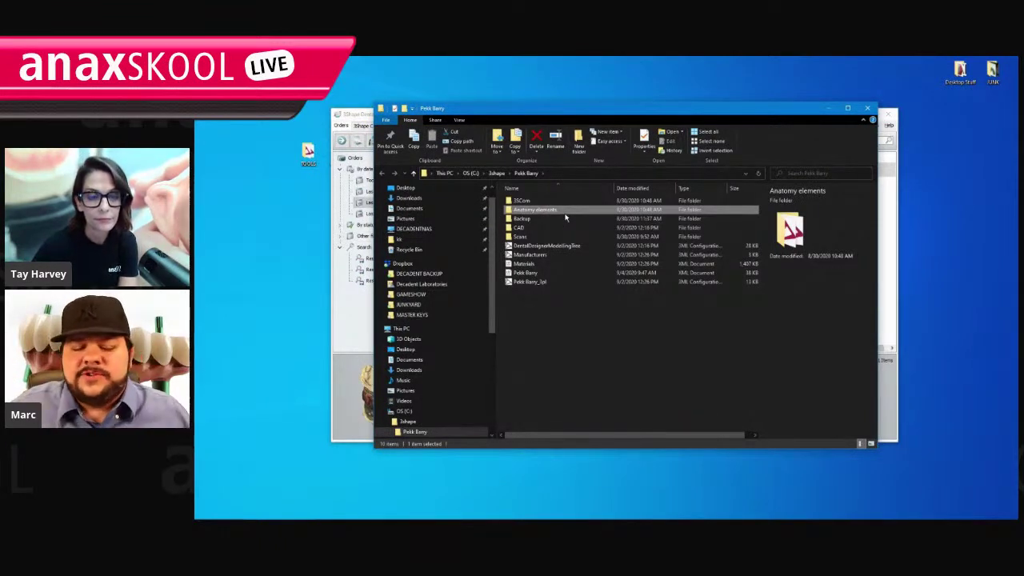
double_click(544, 210)
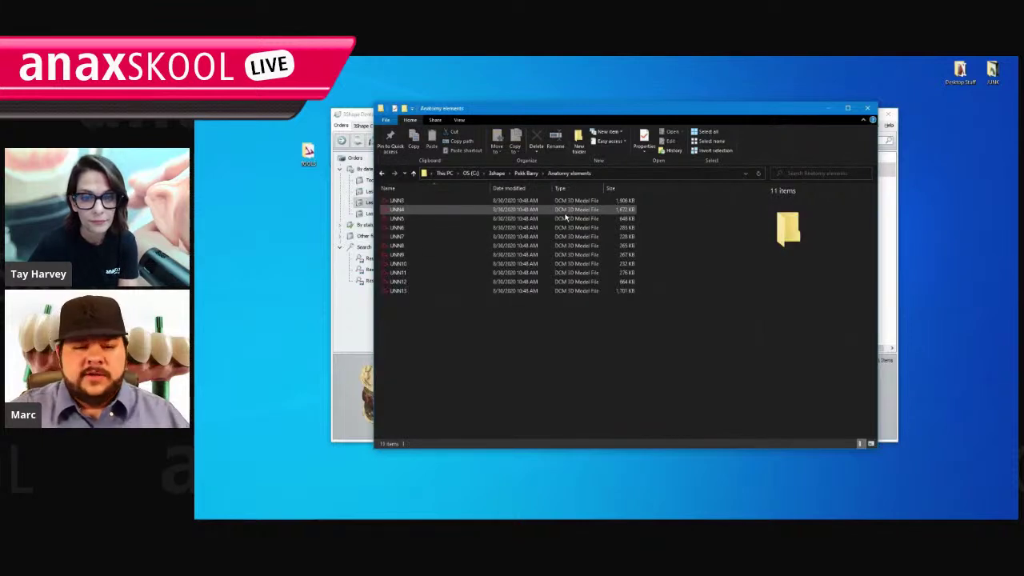
left_click_drag(448, 342, 399, 200)
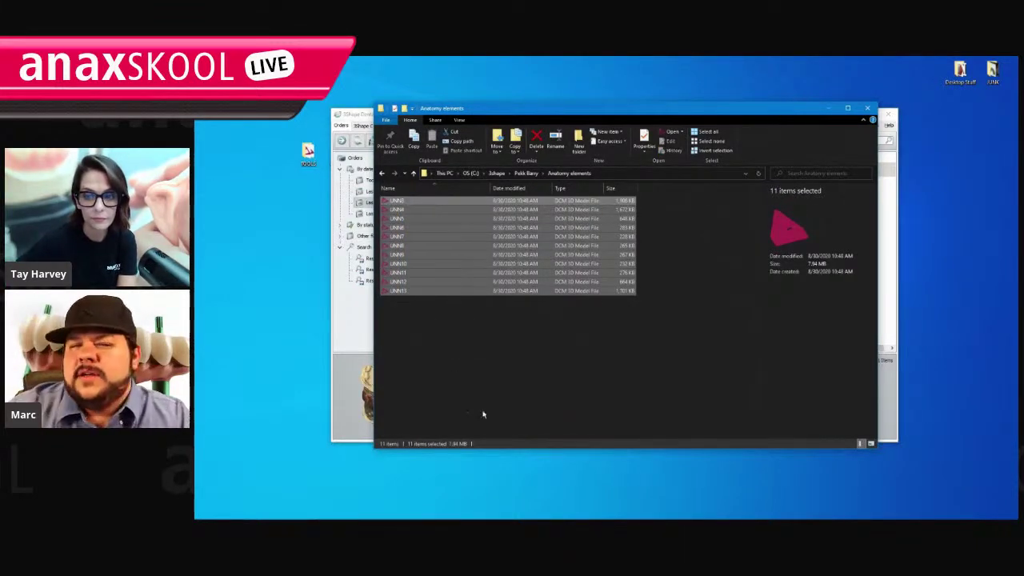
left_click(528, 403)
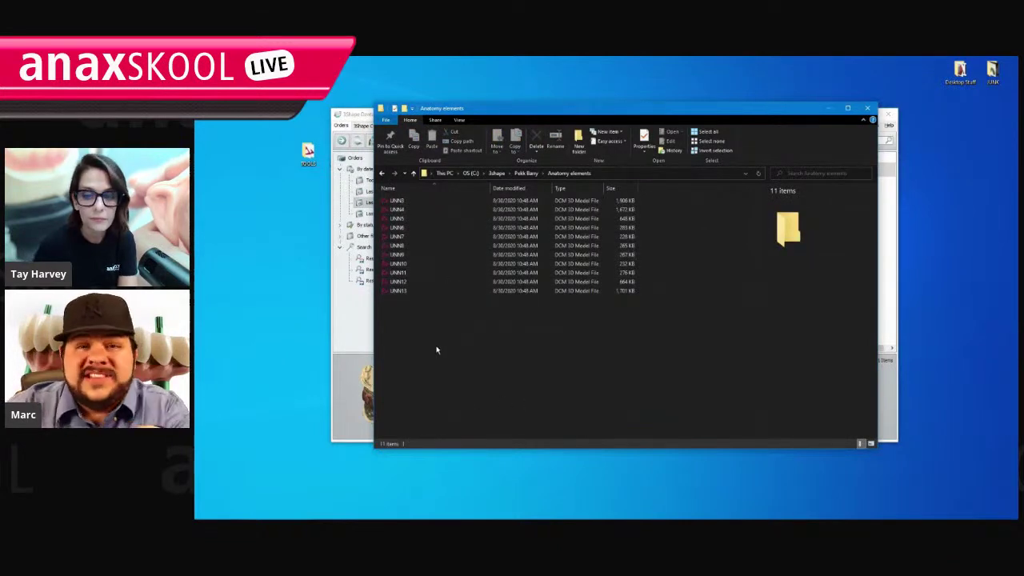
left_click(413, 174)
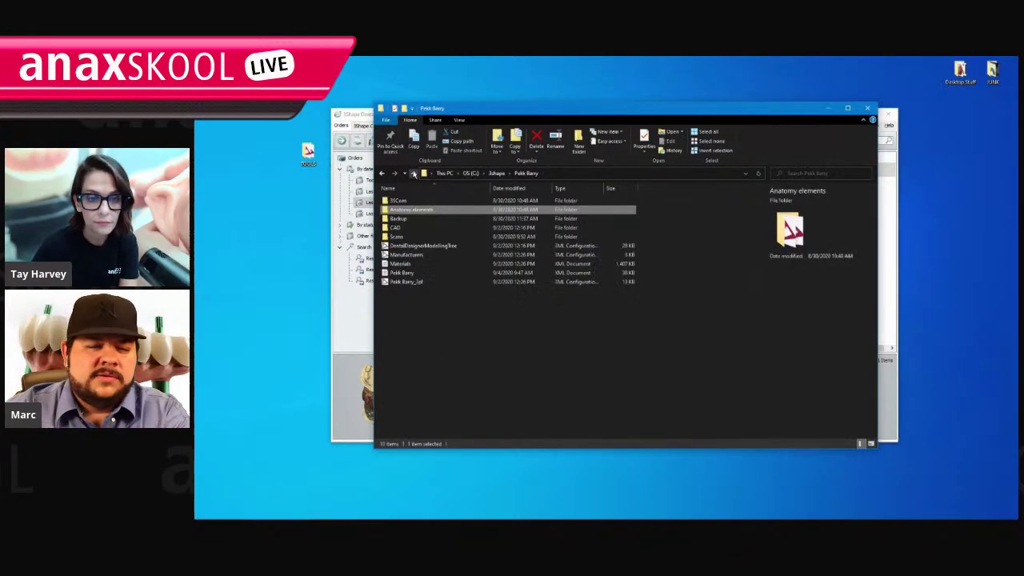
Copy the Anatomy elements folder from the order folder to the desktop and close the order folder.
left_click(438, 209)
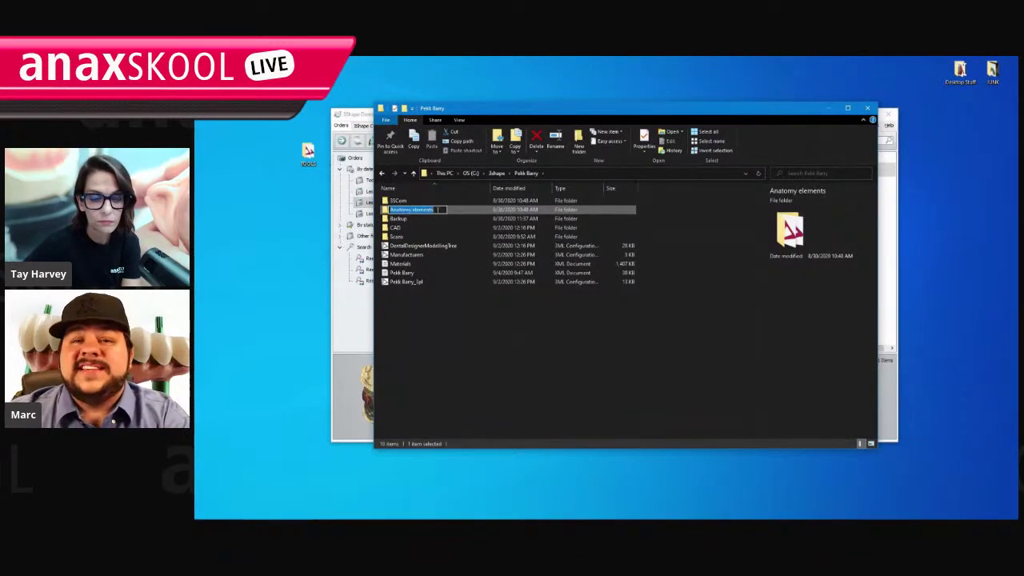
left_click(549, 326)
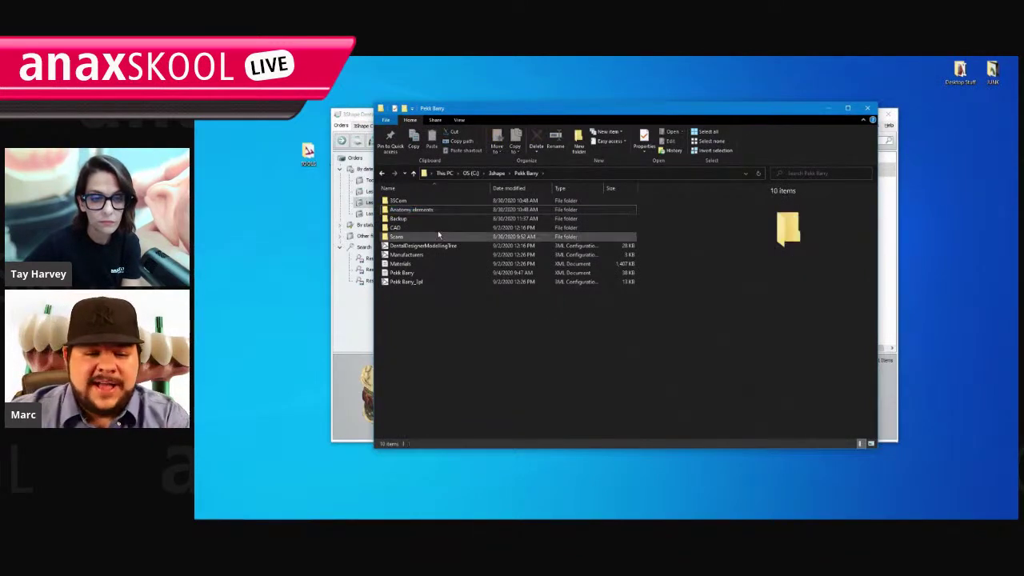
right_click(428, 211)
left_click(472, 354)
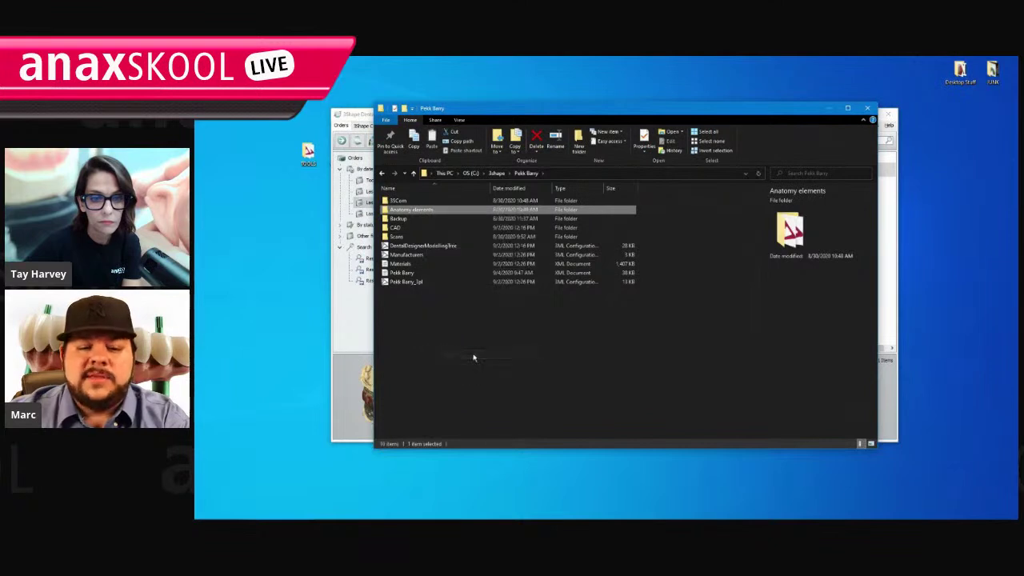
right_click(231, 240)
left_click(251, 275)
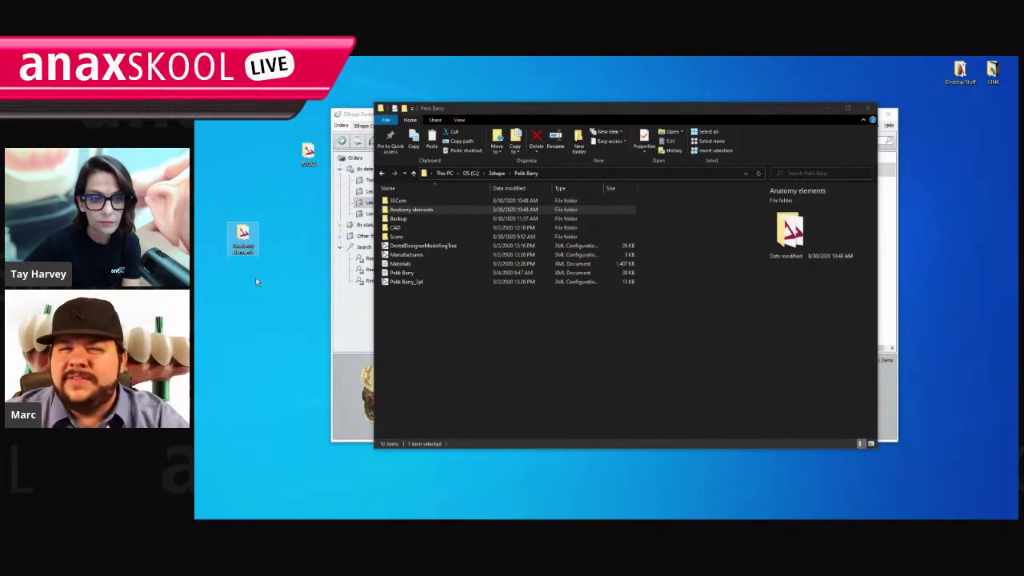
left_click(866, 107)
left_click(358, 140)
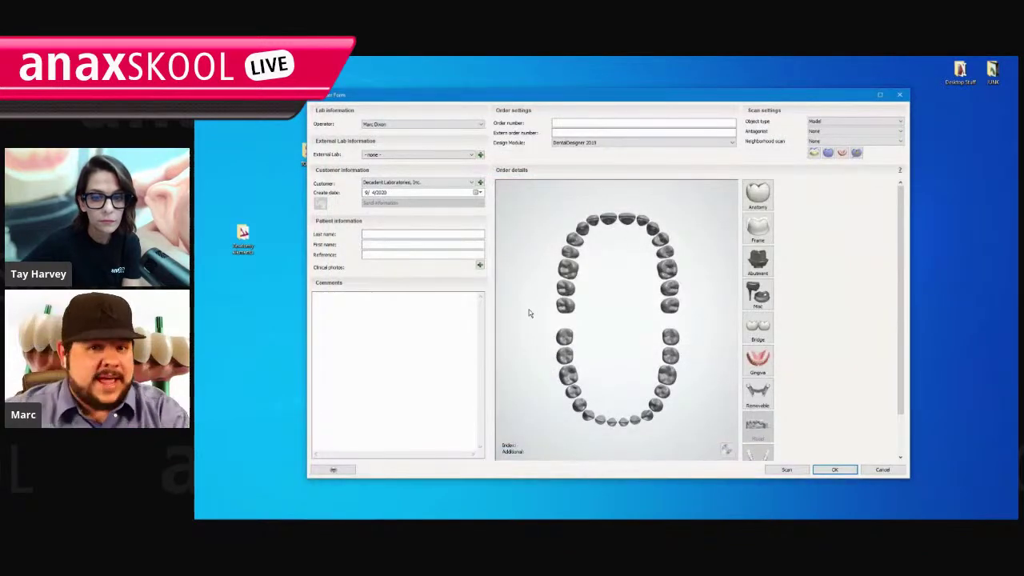
left_click(573, 254)
left_click(664, 251, "shift")
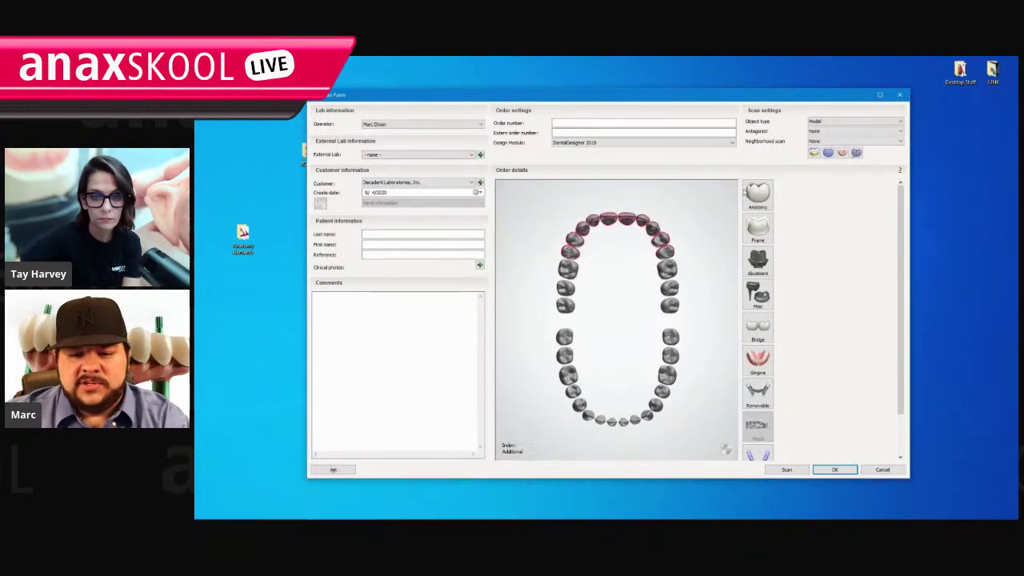
left_click(757, 195)
left_click(839, 188)
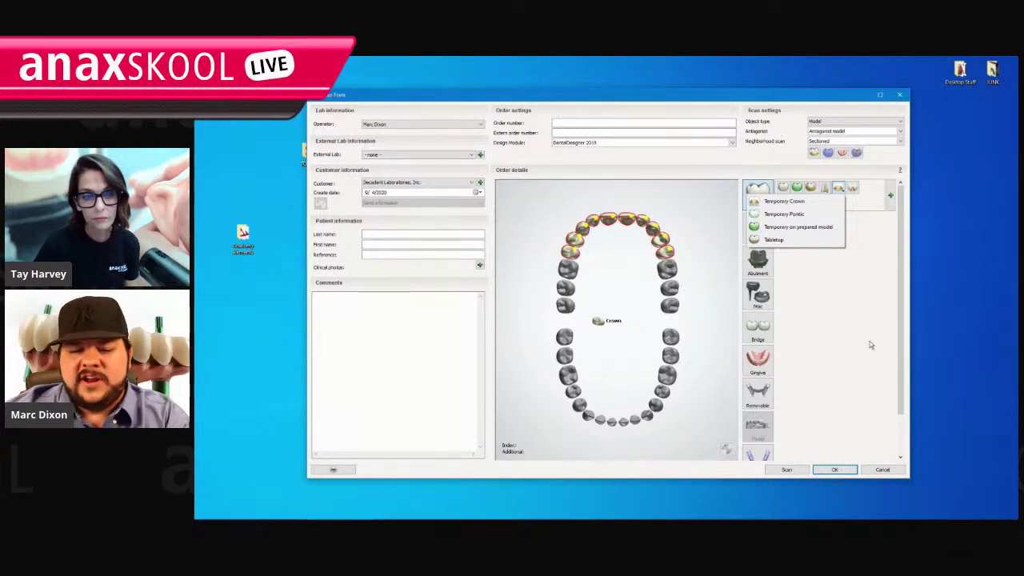
left_click(882, 472)
left_click(881, 471)
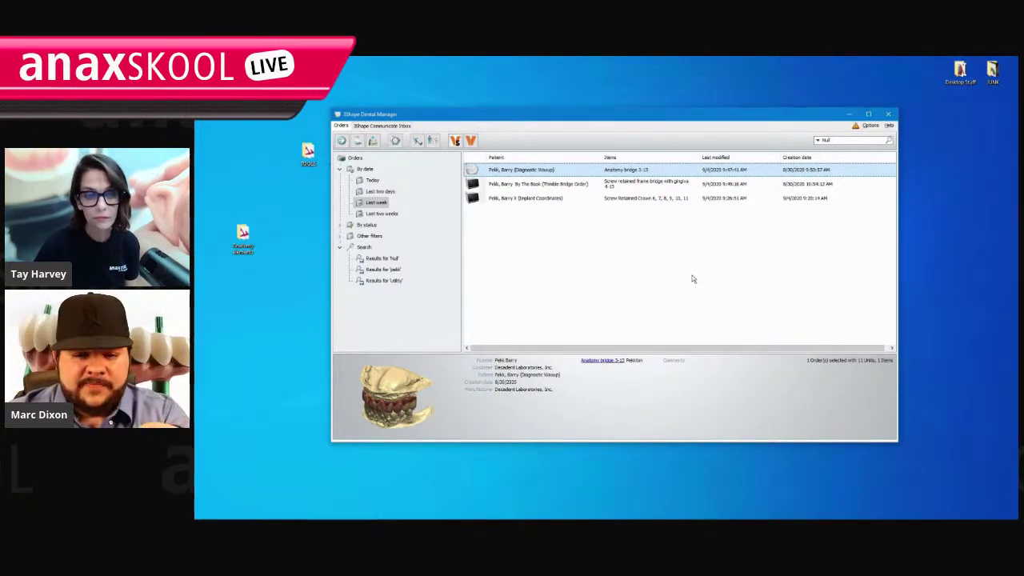
Open the Diagnostic Waxup order in a maximized 3D preview and view the anatomy bridge up close.
left_click_drag(396, 403, 383, 414)
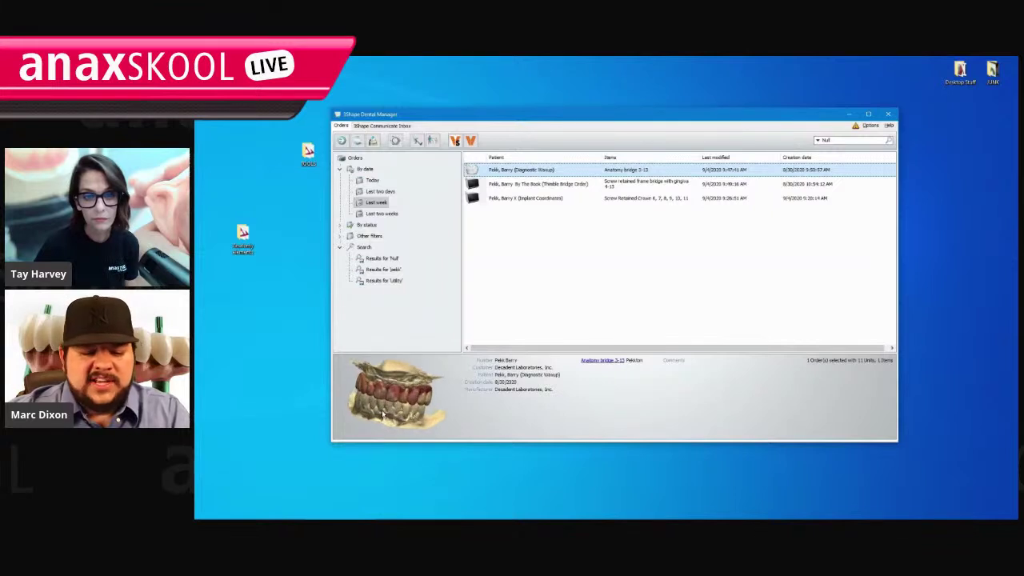
right_click(509, 170)
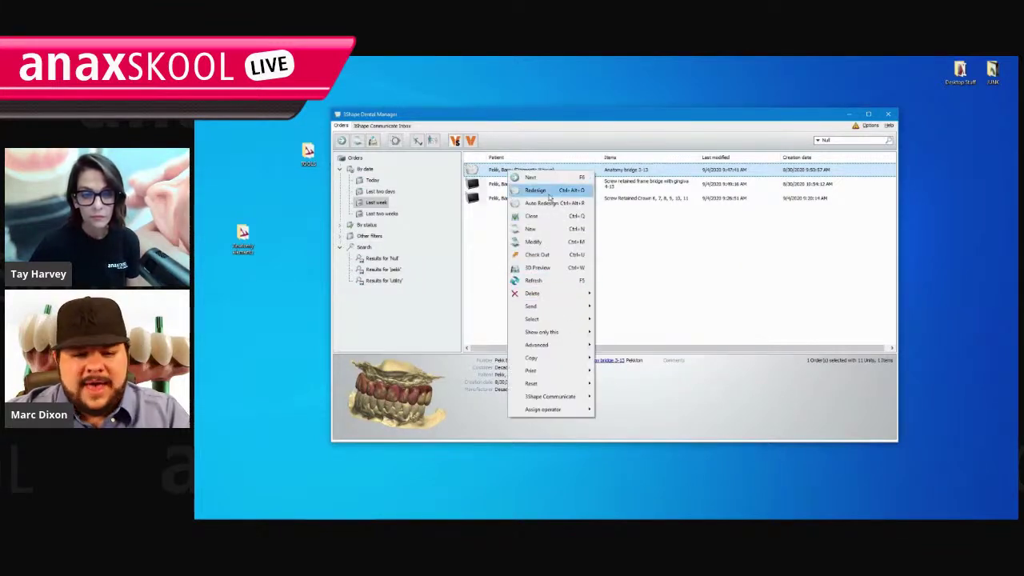
left_click(558, 267)
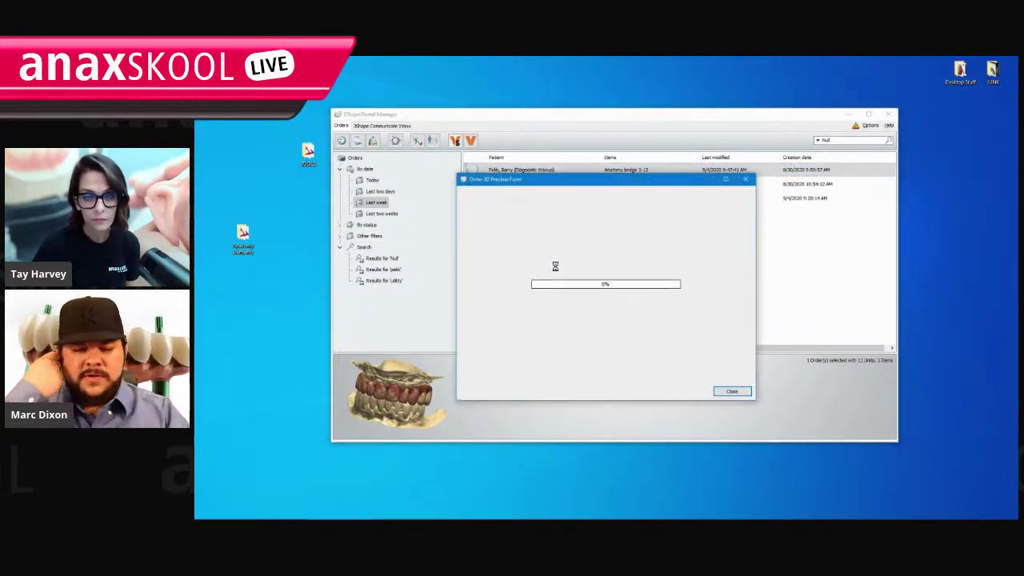
left_click(725, 179)
right_click_drag(555, 321, 767, 316)
scroll(580, 288, "up", 5)
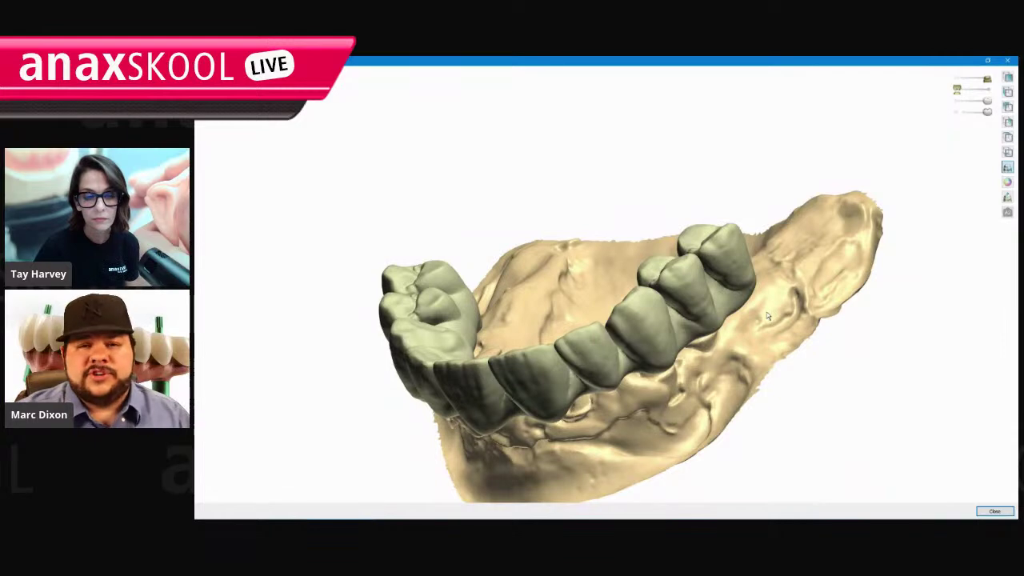
Examine the waxup bridge seated on the upper model from the facial and occlusal sides.
right_click_drag(676, 269, 618, 346)
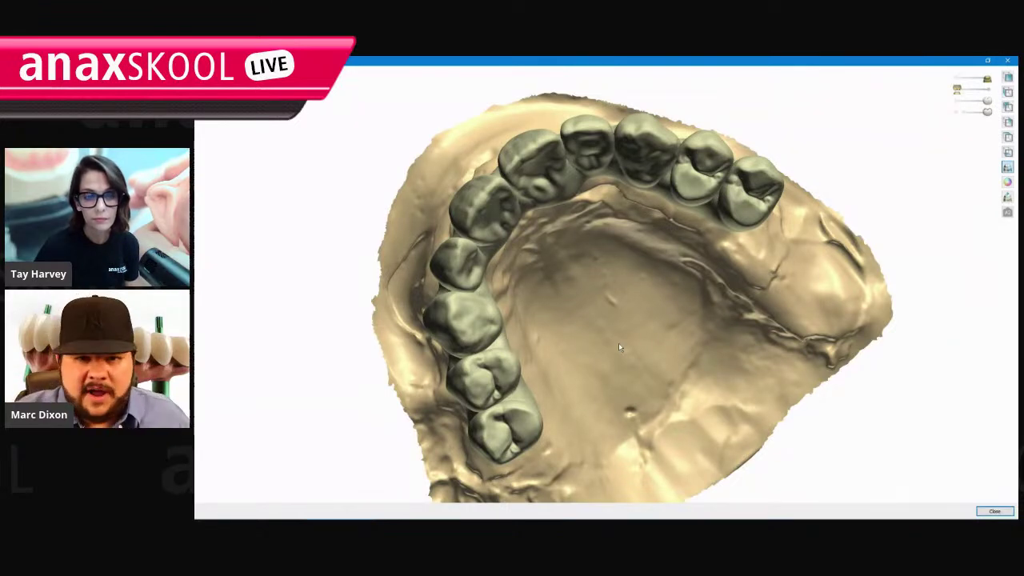
right_click_drag(614, 312, 595, 286)
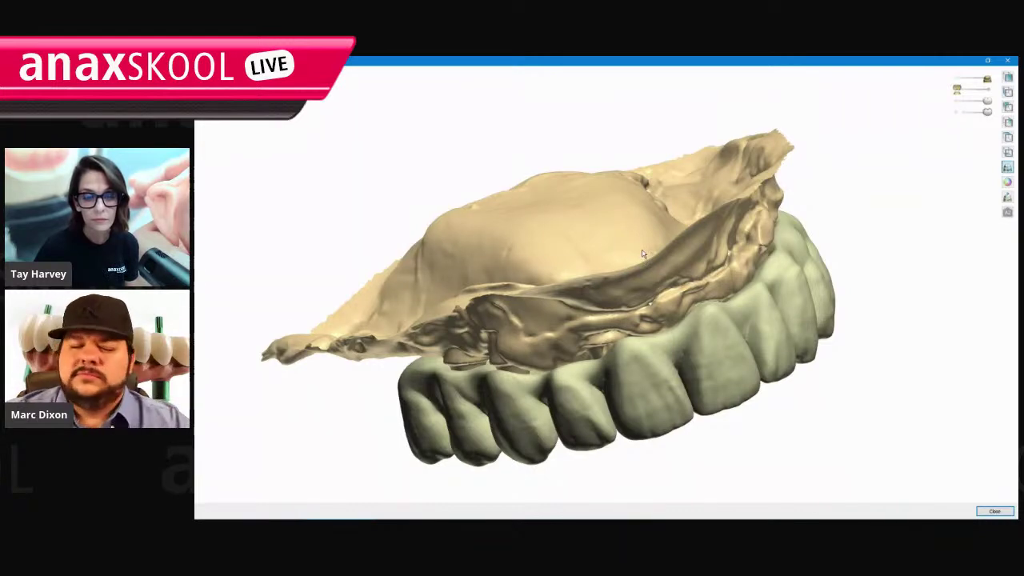
right_click_drag(730, 301, 677, 208)
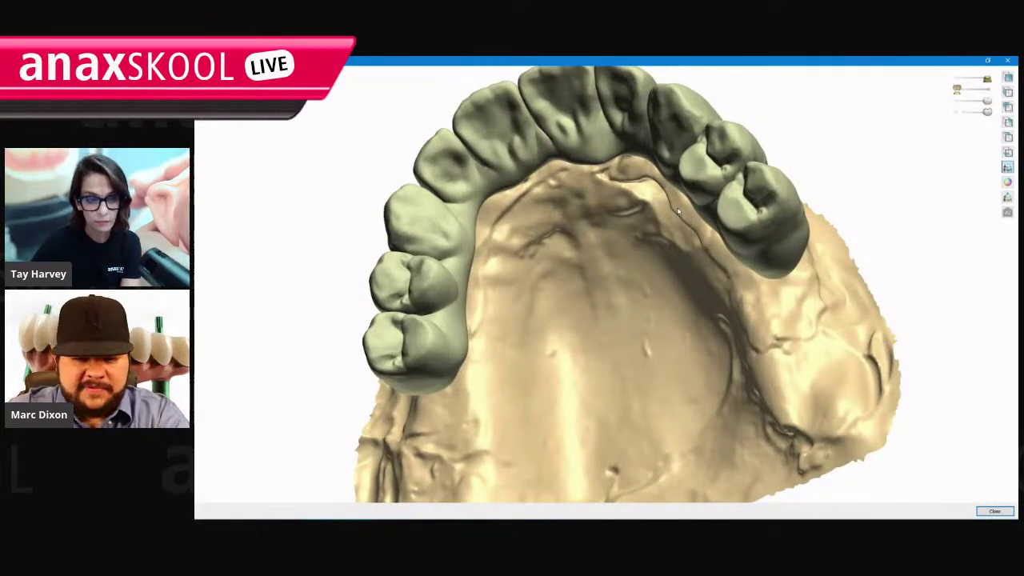
right_click_drag(773, 241, 834, 192)
mouse_move(958, 91)
left_mouse_down()
mouse_move(987, 92)
mouse_move(957, 91)
left_mouse_up()
right_click_drag(869, 202, 777, 306)
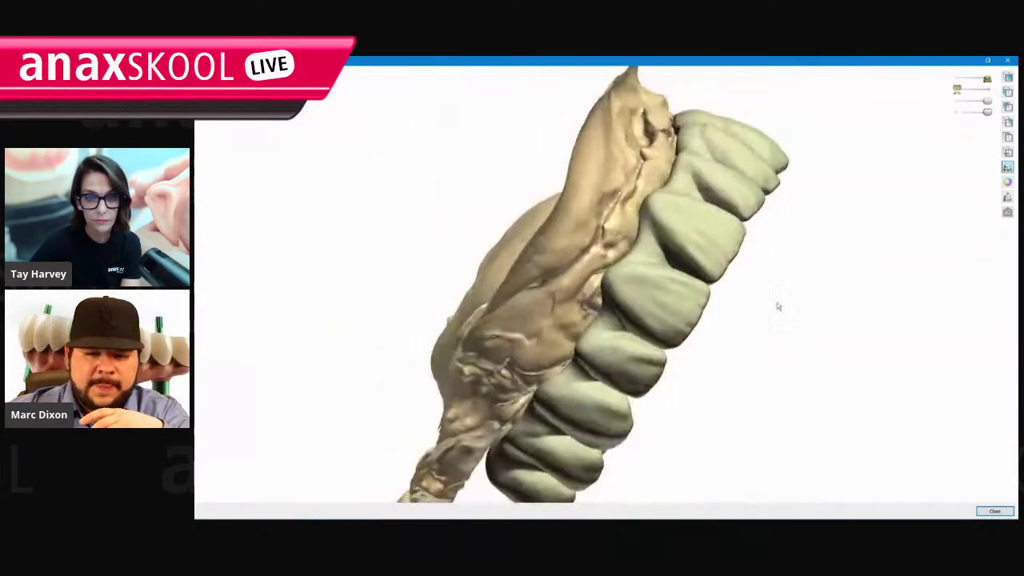
Hide the upper model scan, inspect the waxup bridge on its own, and close the 3D preview.
left_click(956, 79)
right_click_drag(745, 210, 603, 327)
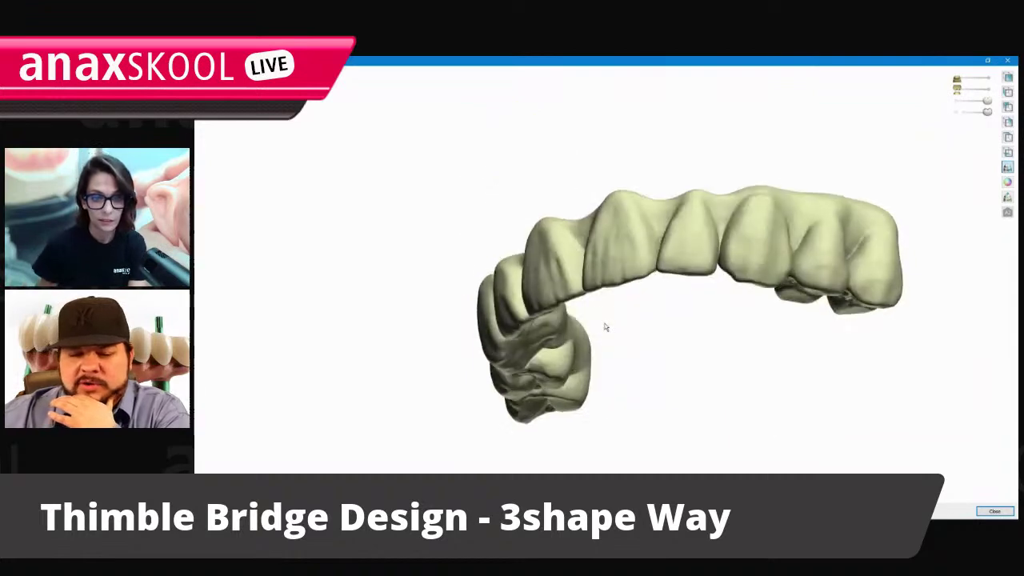
left_click(1006, 60)
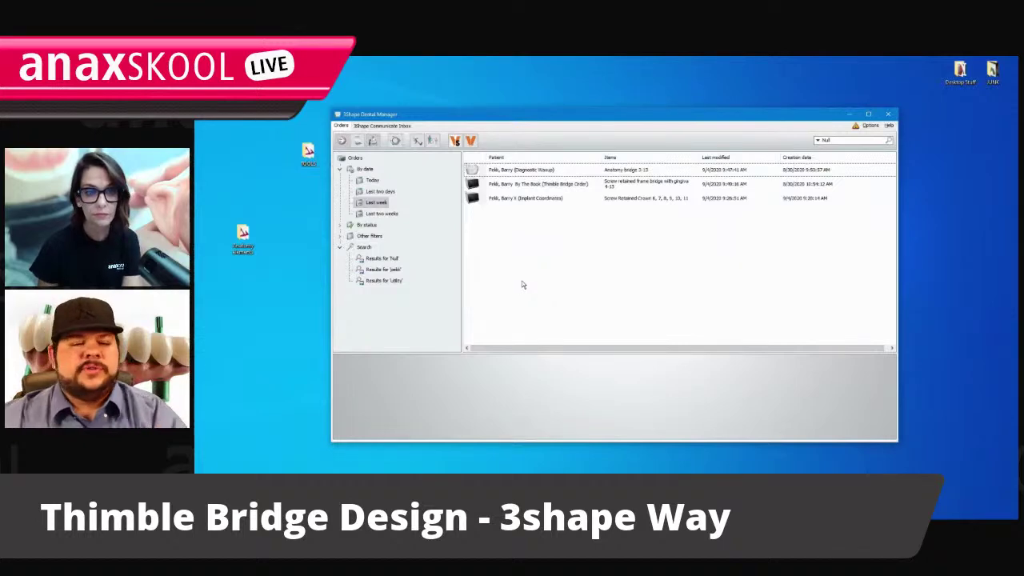
Start a new order and enter placeholder text as the patient's last name.
left_click(569, 184)
left_click(341, 141)
left_click(393, 234)
type("wedsadsfsdfsdf")
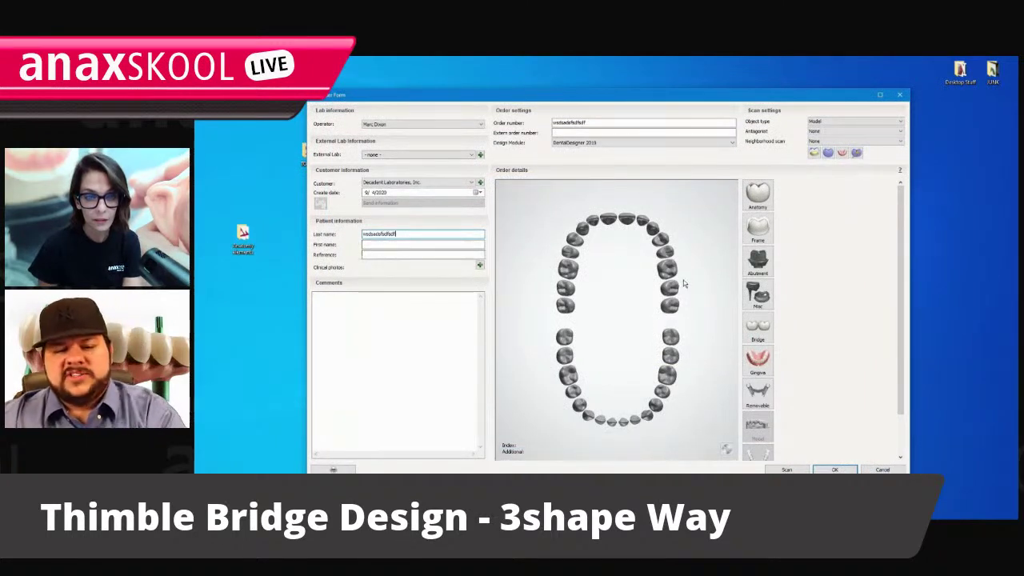
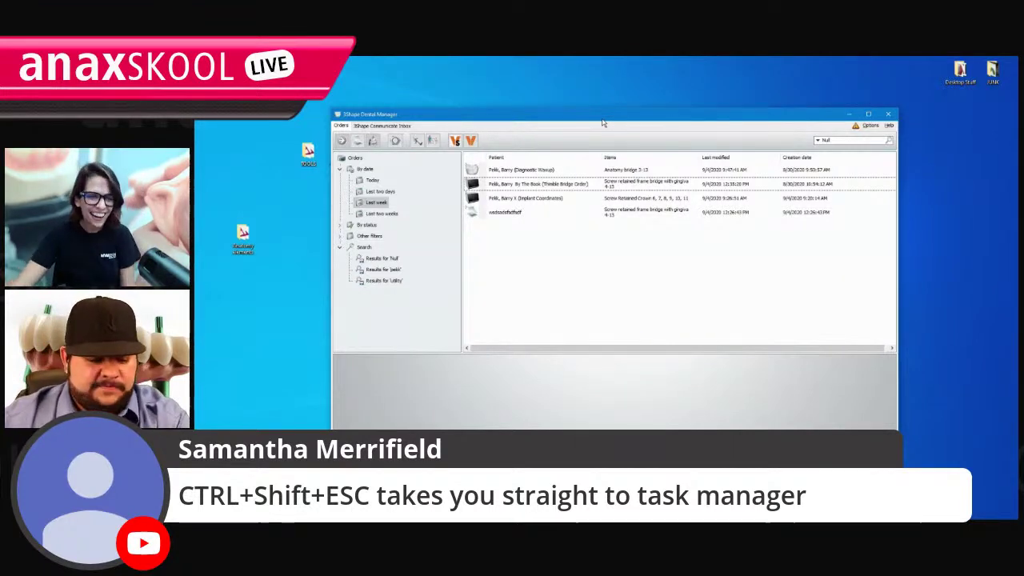
Open Task Manager and close it again.
key("ctrl+shift+Escape")
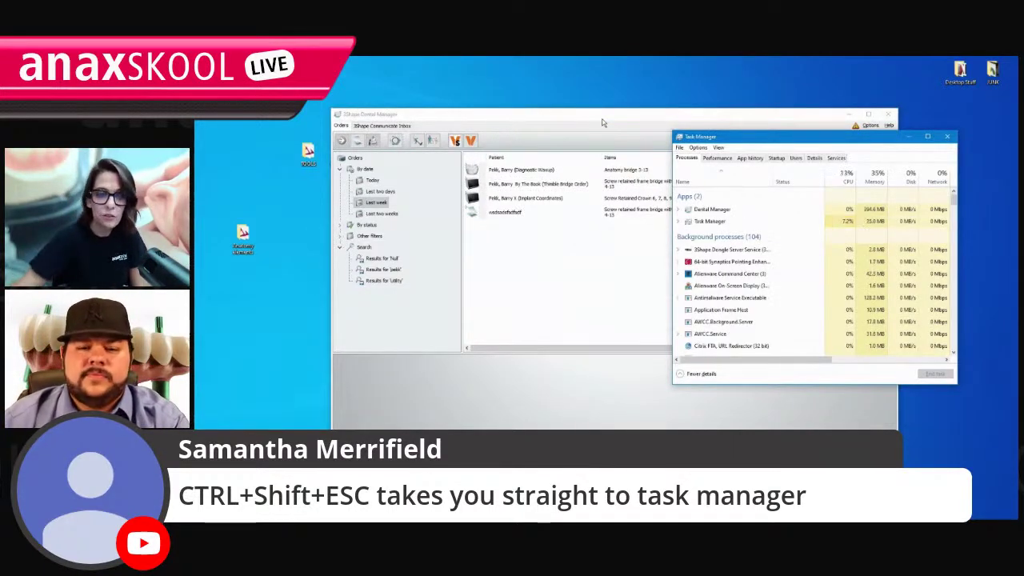
left_click(947, 136)
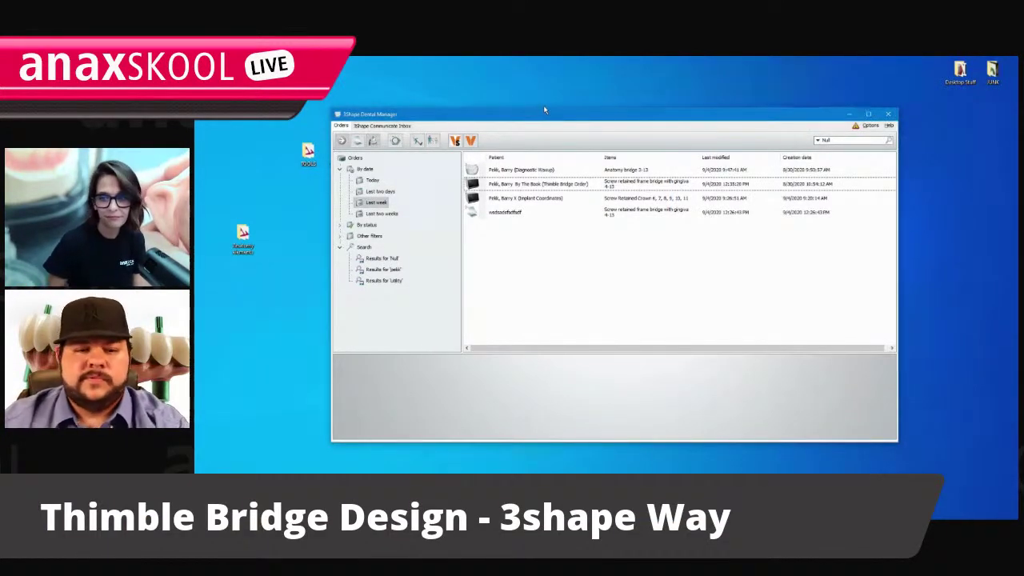
left_click_drag(538, 116, 539, 116)
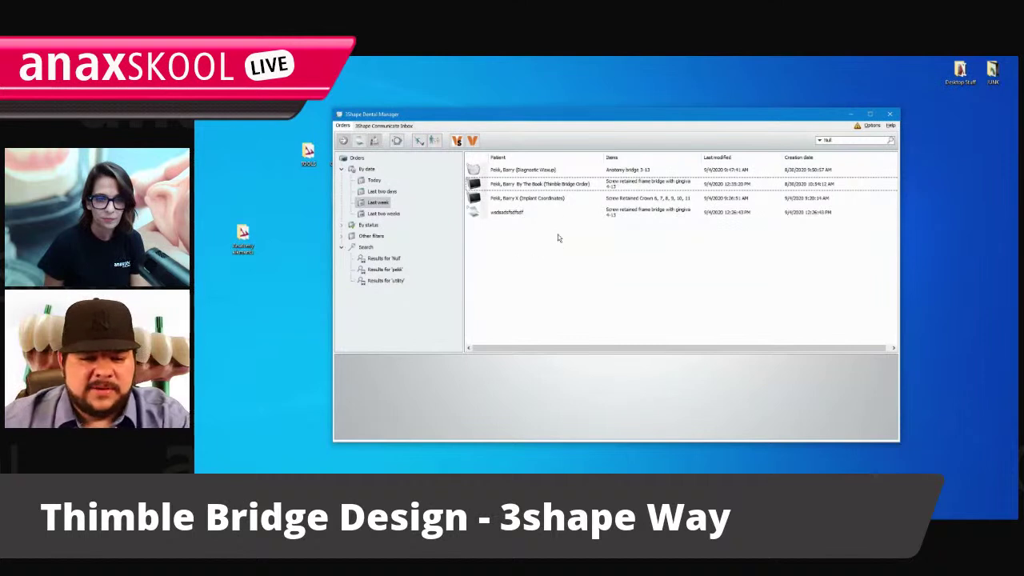
right_click(566, 170)
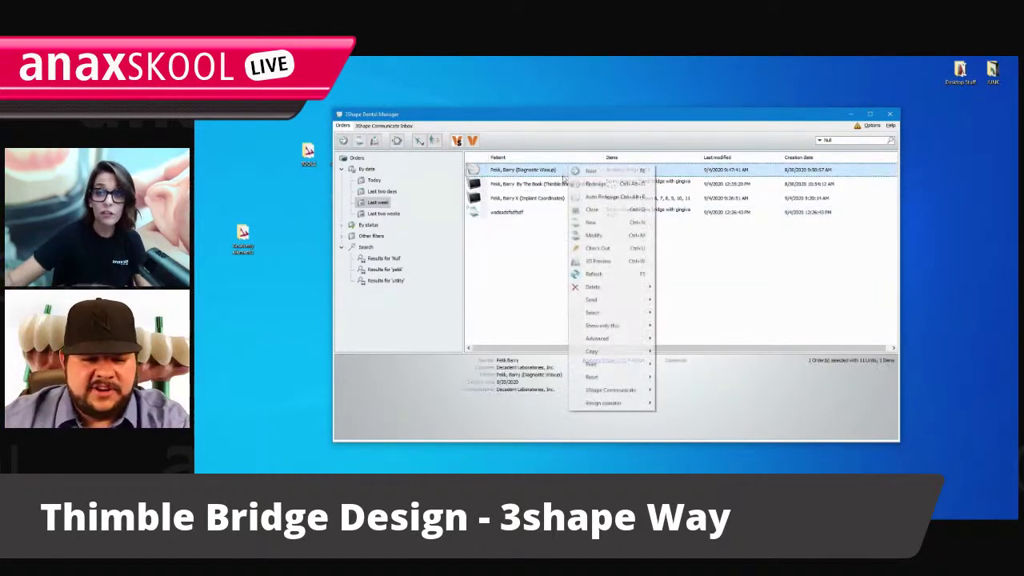
mouse_move(626, 338)
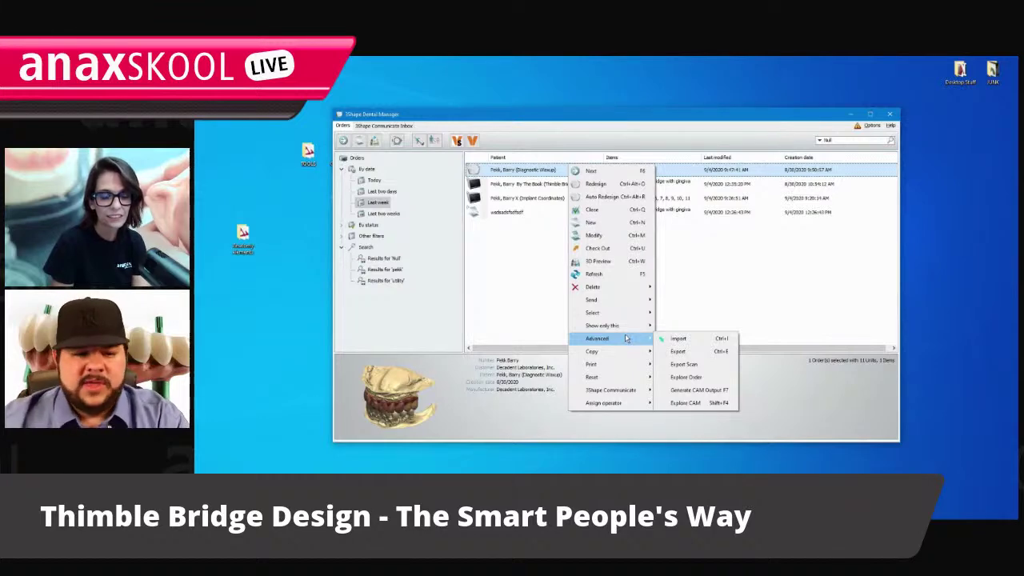
Create a new order with "fresh dw" as the patient last name.
left_click(360, 137)
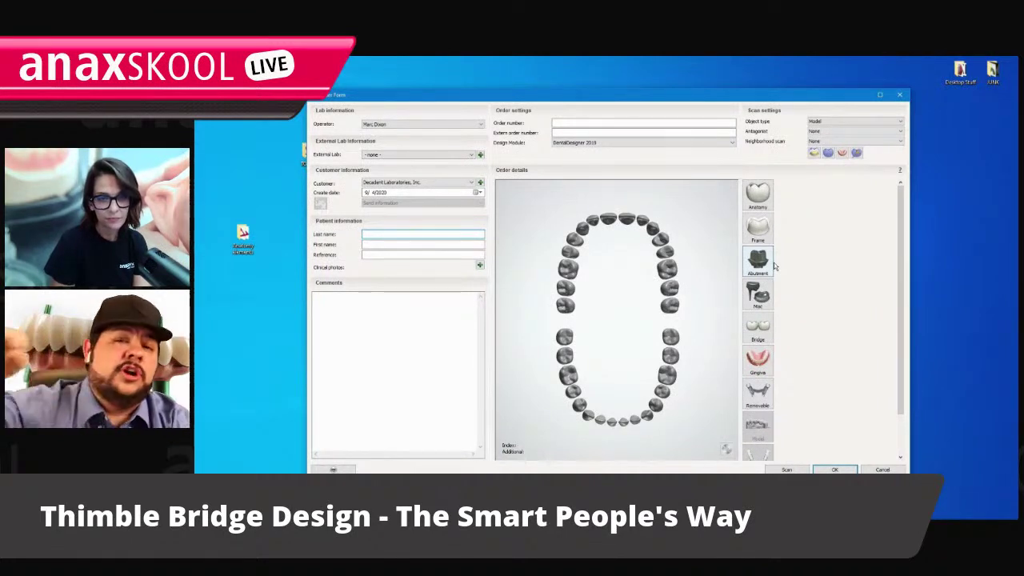
type("Fresh")
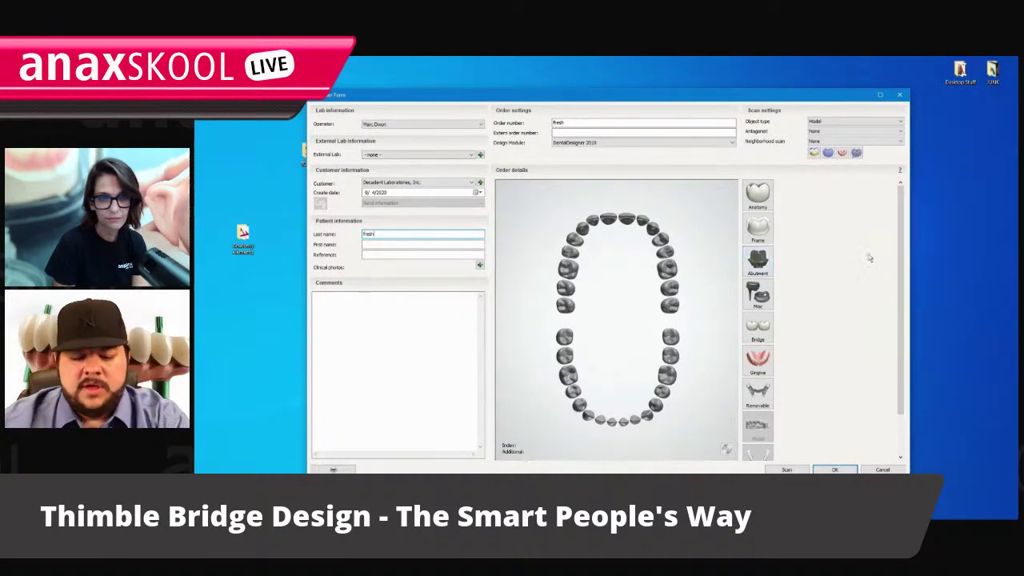
type(" dvi")
Assign the Temporary on prepared model anatomy to upper teeth 4 through 13.
left_click(569, 252)
left_click(665, 252, "shift")
left_click(765, 197)
left_click(838, 190)
left_click(838, 228)
Set the scan object type to Digital impression and link upper teeth 4 through 13 with a connector bridge.
left_click(854, 121)
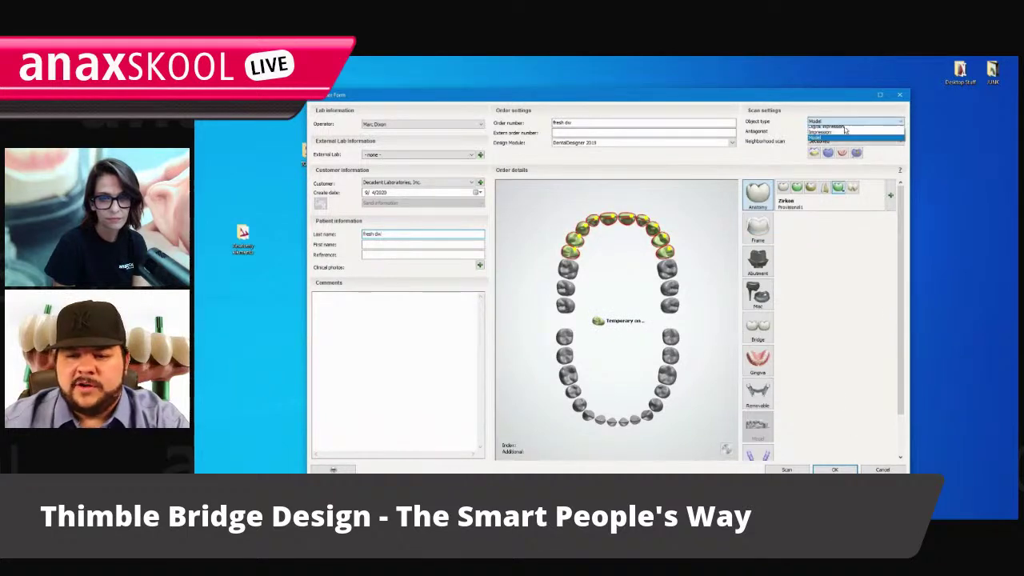
left_click(836, 132)
left_click(853, 131)
left_click(853, 142)
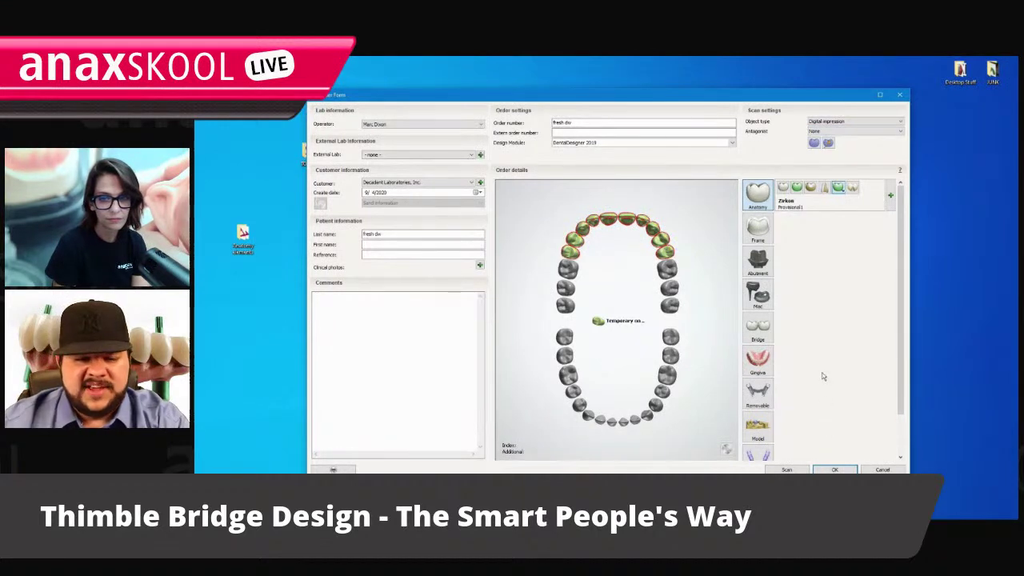
left_click(758, 328)
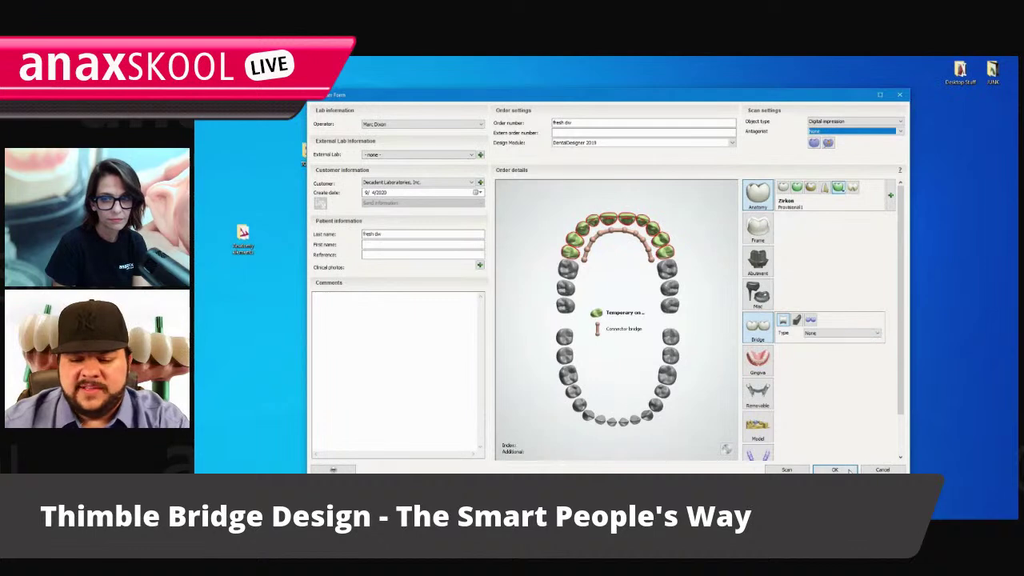
Save the order and import the Edentulous Arch X scan from the Anaxskool folder as its upper jaw preparation scan.
left_click(835, 470)
right_click(526, 171)
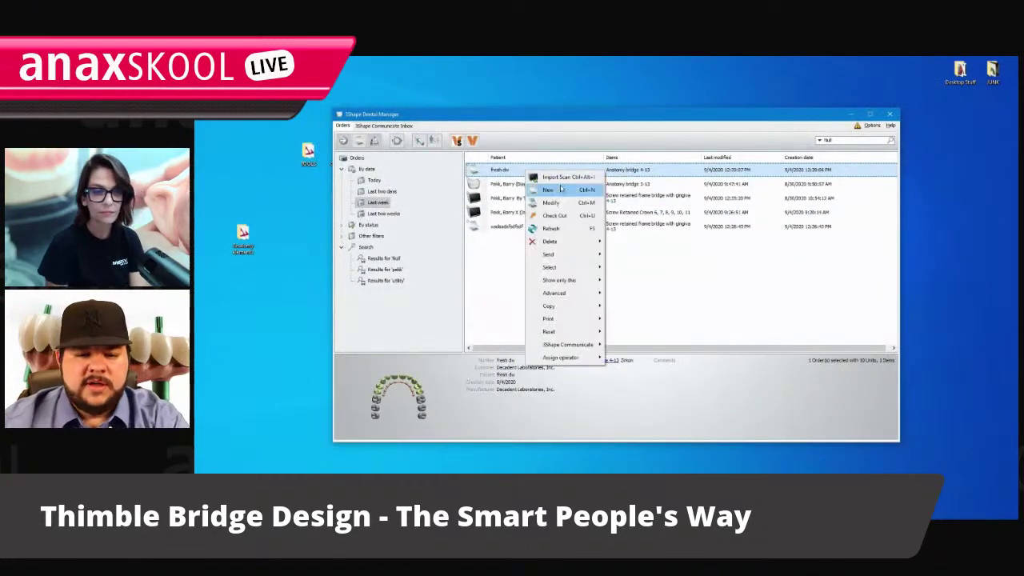
left_click(563, 177)
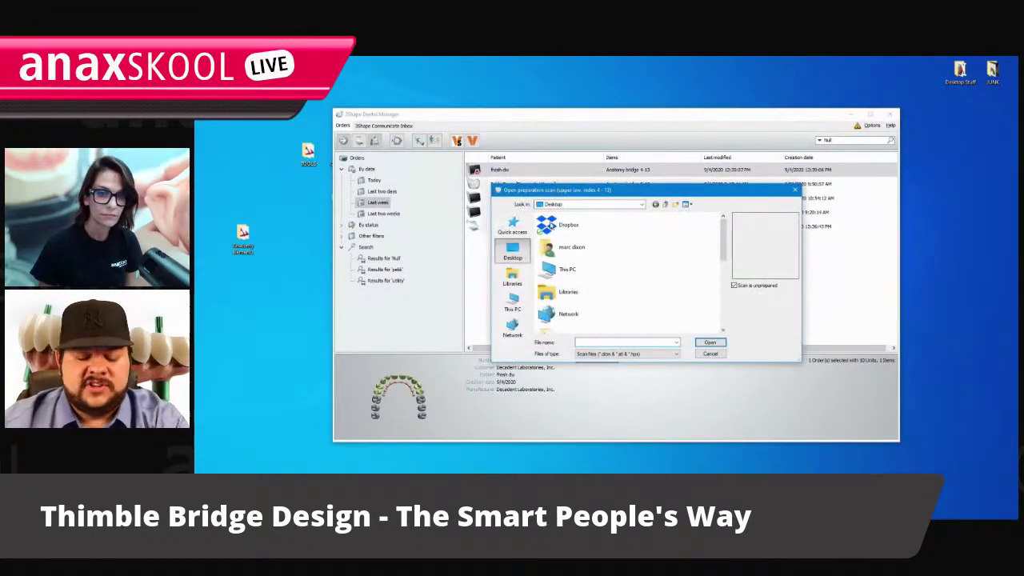
double_click(572, 227)
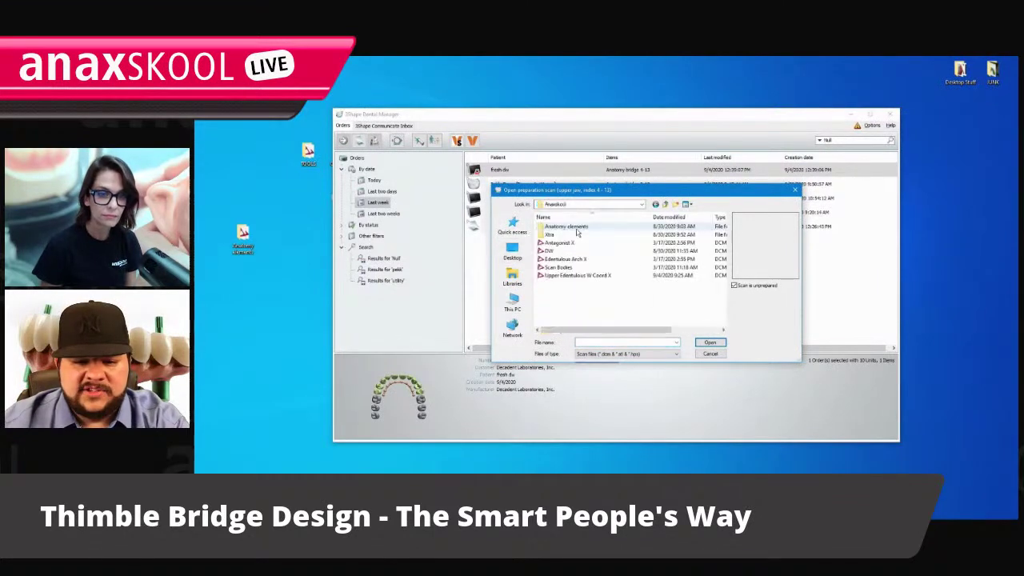
left_click(575, 260)
left_click(704, 344)
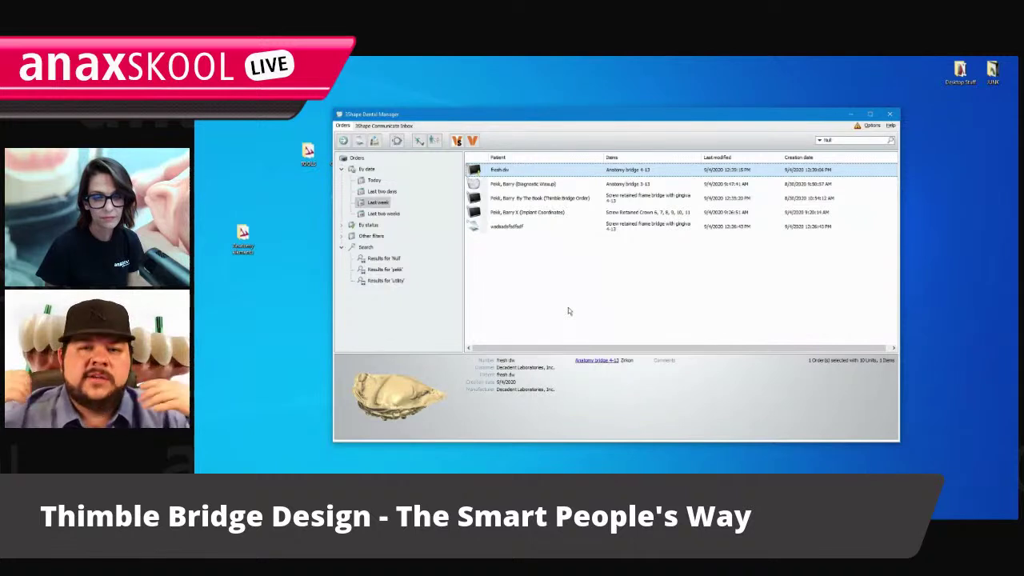
Open the fresh dw order for design and accept the occlusal alignment, trimming and sculpting stages of the upper jaw scan.
right_click(574, 171)
left_click(602, 196)
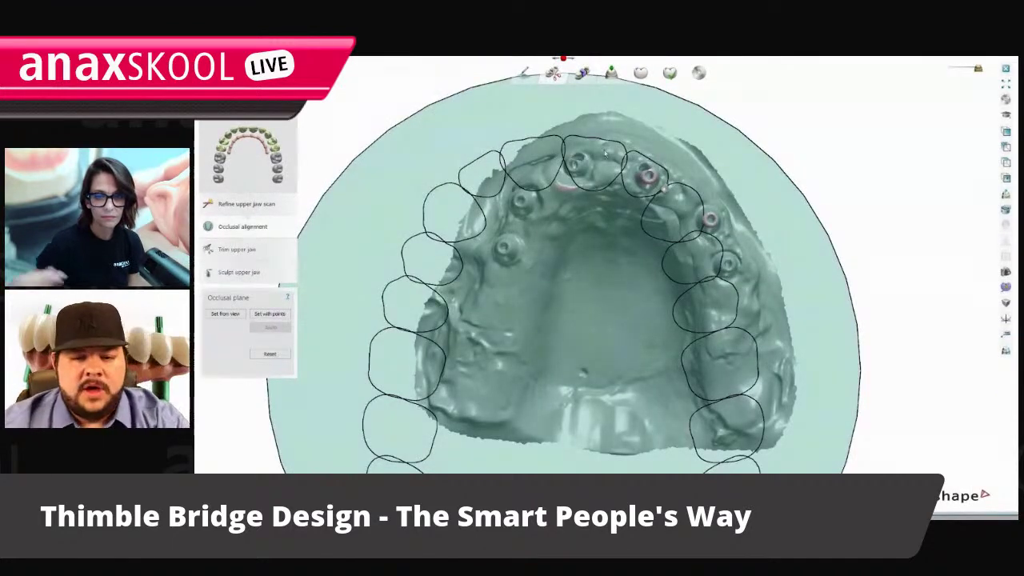
scroll(601, 196, "down", 2)
scroll(600, 251, "down", 2)
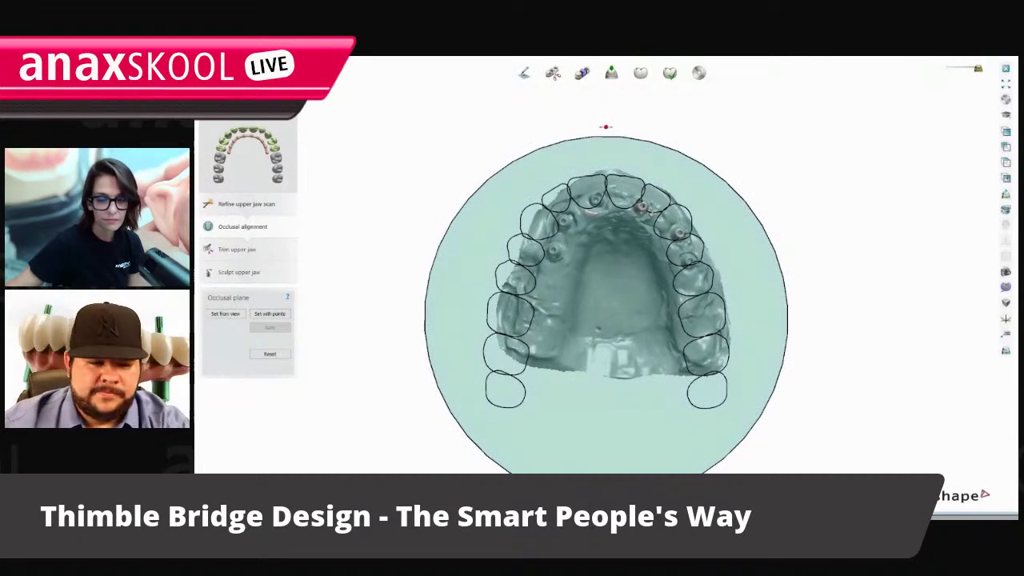
left_click(280, 104)
right_click_drag(333, 113, 558, 274)
left_click(280, 104)
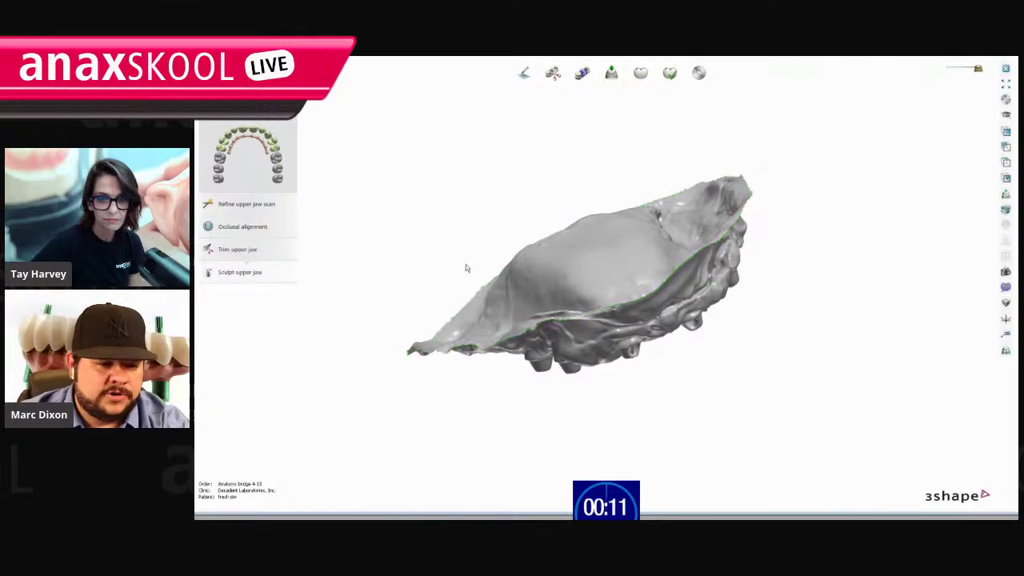
left_click(280, 104)
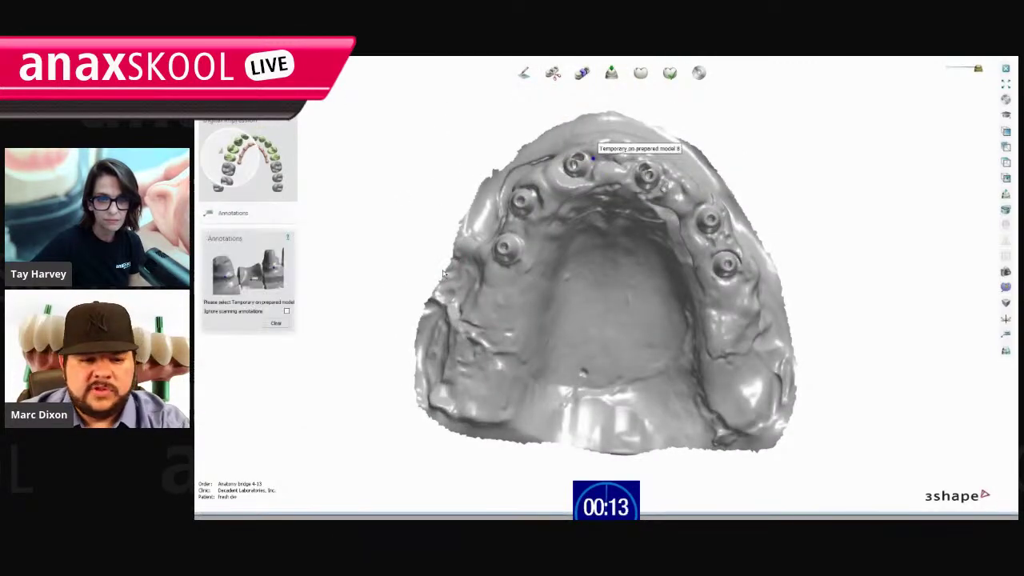
right_click_drag(443, 269, 509, 288)
left_click(497, 300)
left_click(503, 254)
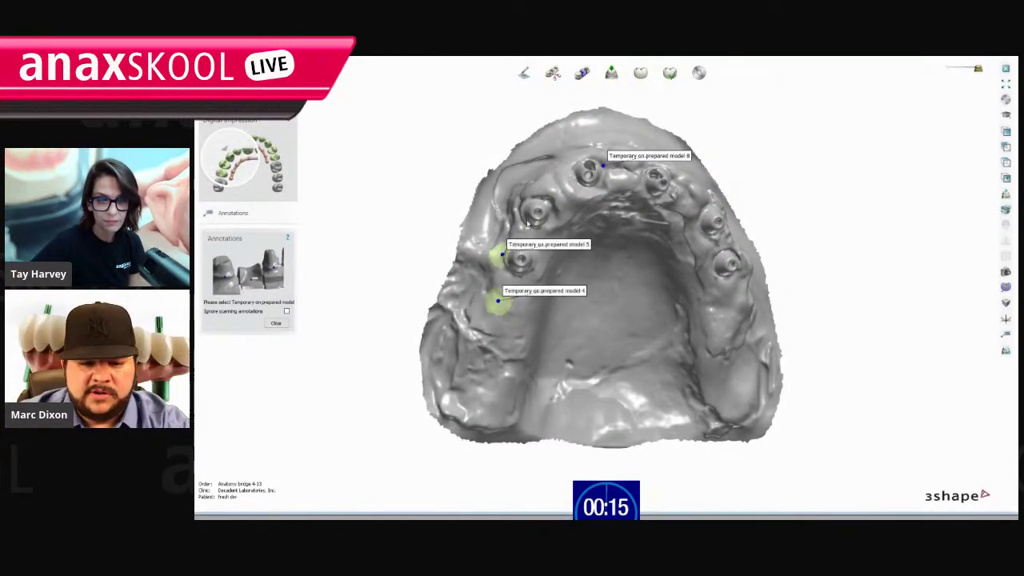
left_click(527, 217)
left_click(565, 189)
left_click(719, 197)
right_click_drag(708, 234, 672, 240)
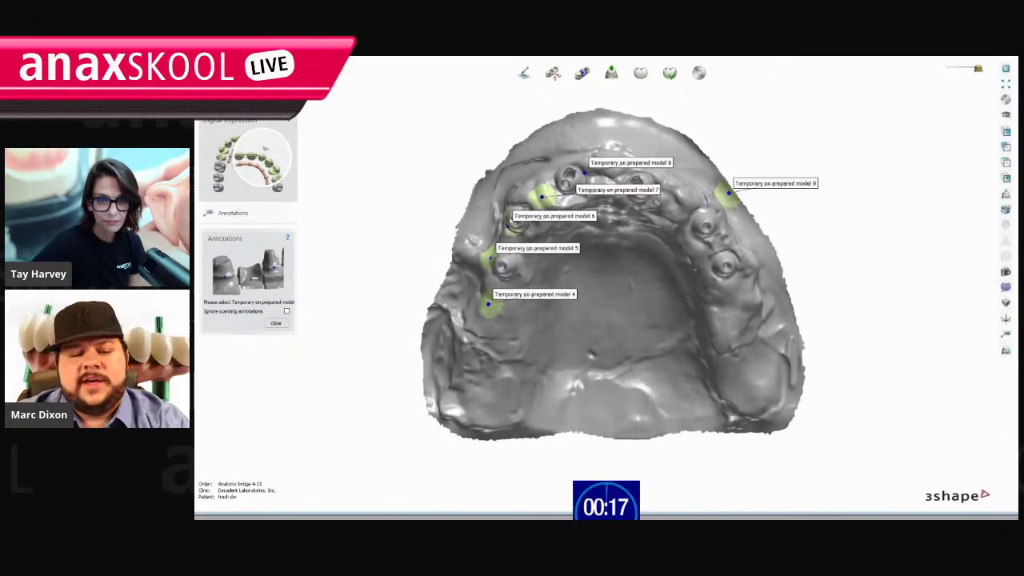
left_click(285, 322)
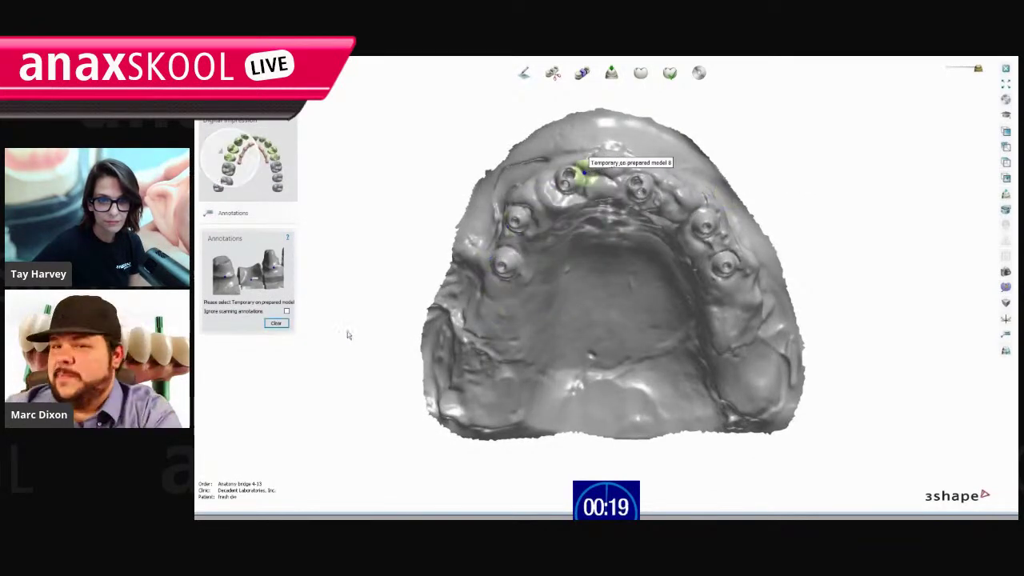
Mark the annotation points for teeth 4 through 7 and 9 through 13 on the upper arch scan and accept them.
right_click_drag(472, 337, 491, 313)
left_click(491, 313)
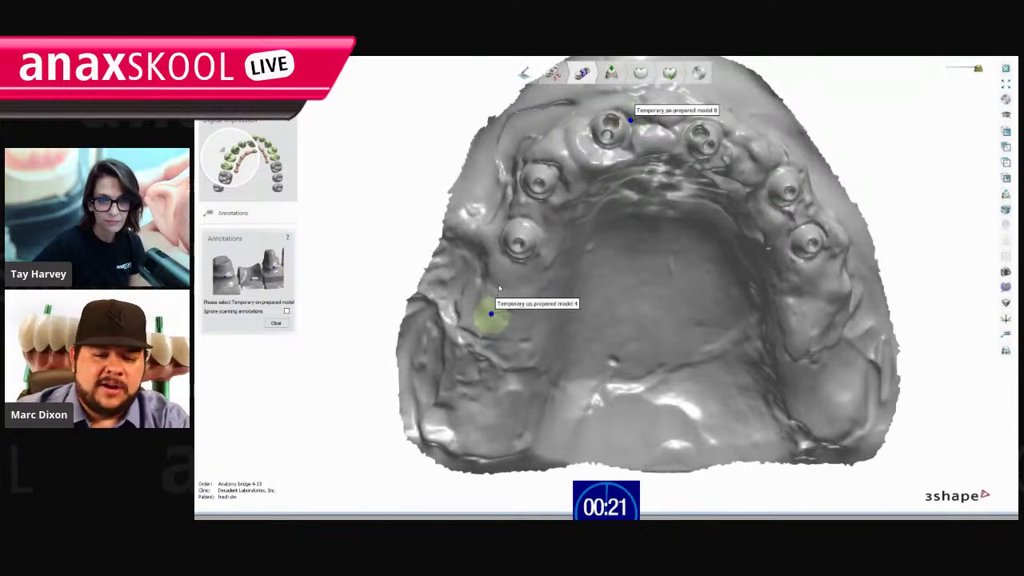
left_click(497, 284)
left_click(507, 239)
left_click(521, 199)
left_click(565, 151)
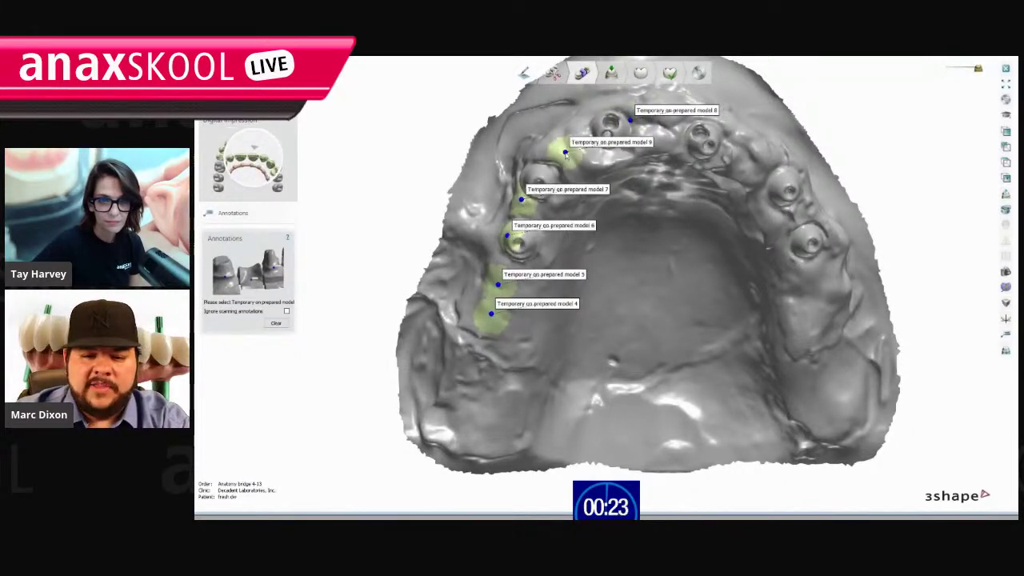
left_click(635, 129)
left_click(705, 137)
left_click(752, 160)
left_click(778, 192)
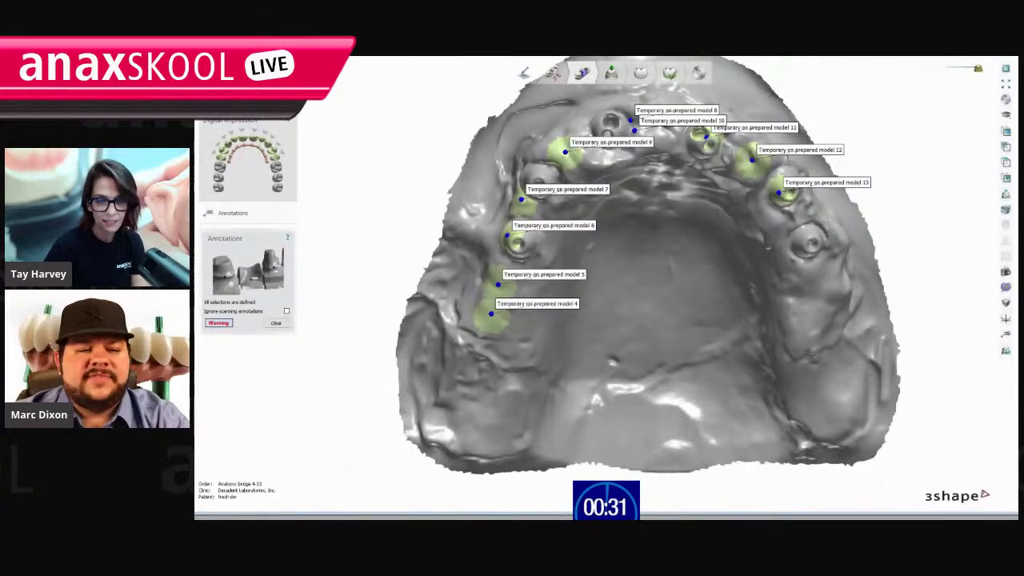
left_click(280, 108)
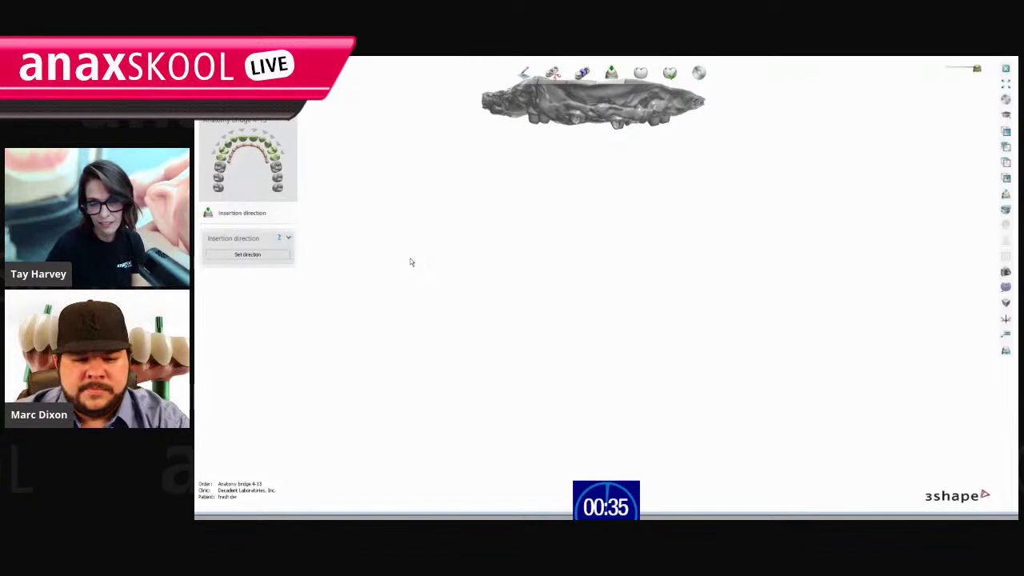
Set the bridge's insertion direction from the view and replace the abutment-shaped teeth with a natural tooth set from the Smile Library.
right_click_drag(528, 217, 562, 287)
left_click(248, 254)
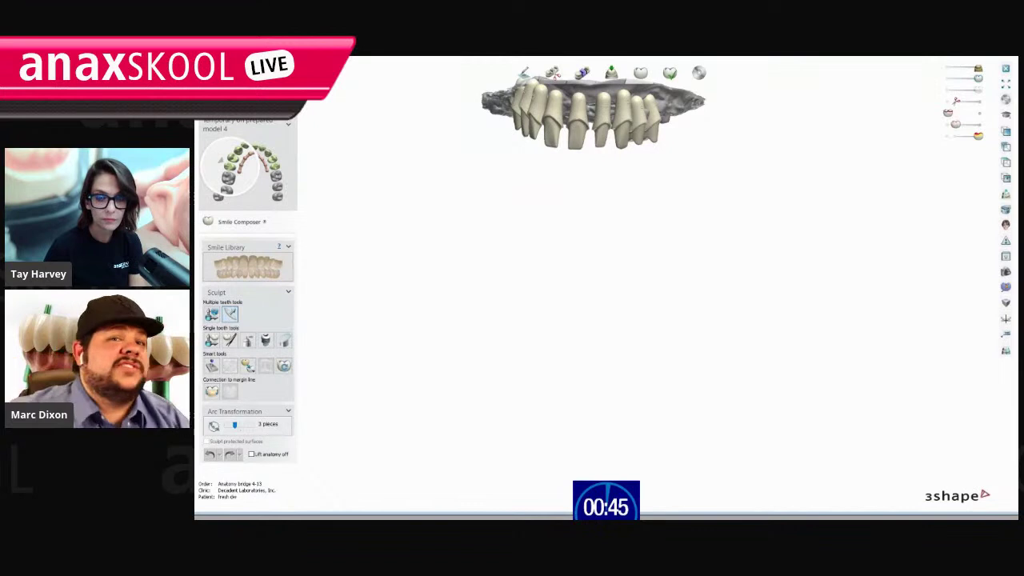
left_click(258, 274)
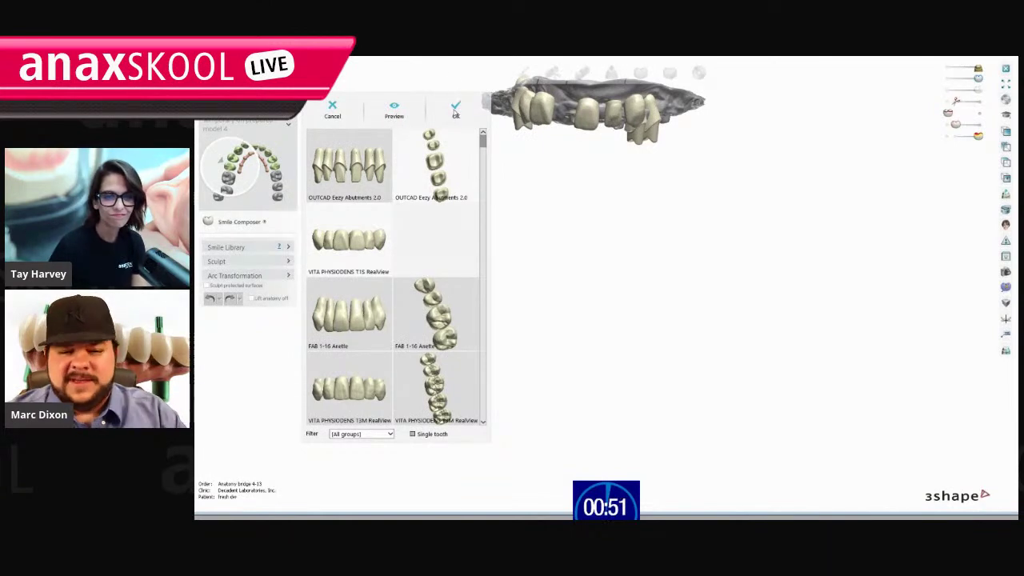
left_click(455, 110)
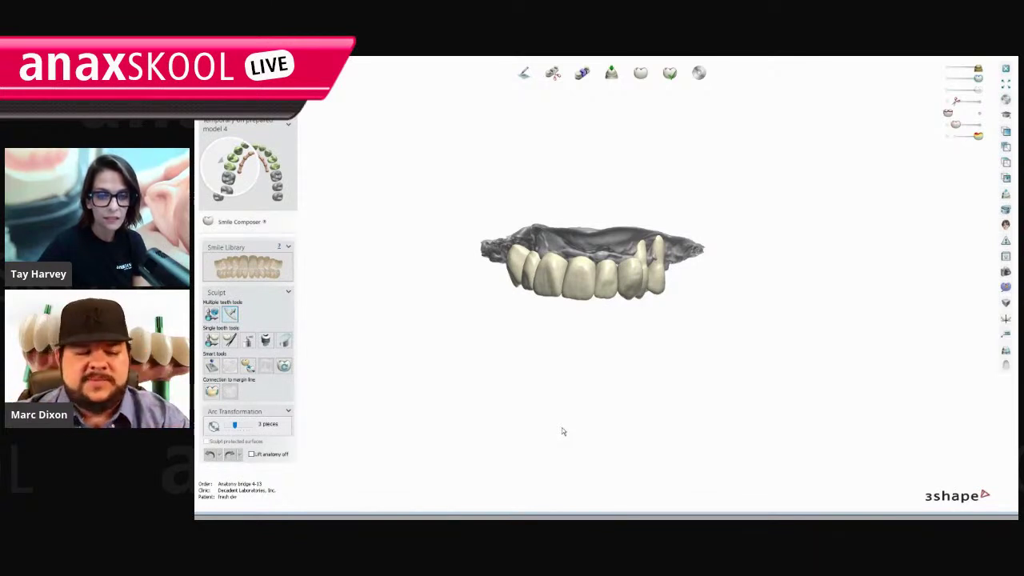
Reposition teeth 11, 12 and 13 along the ridge with individual transformation, keeping symmetric design on.
scroll(572, 307, "up", 3)
right_click_drag(572, 307, 604, 344)
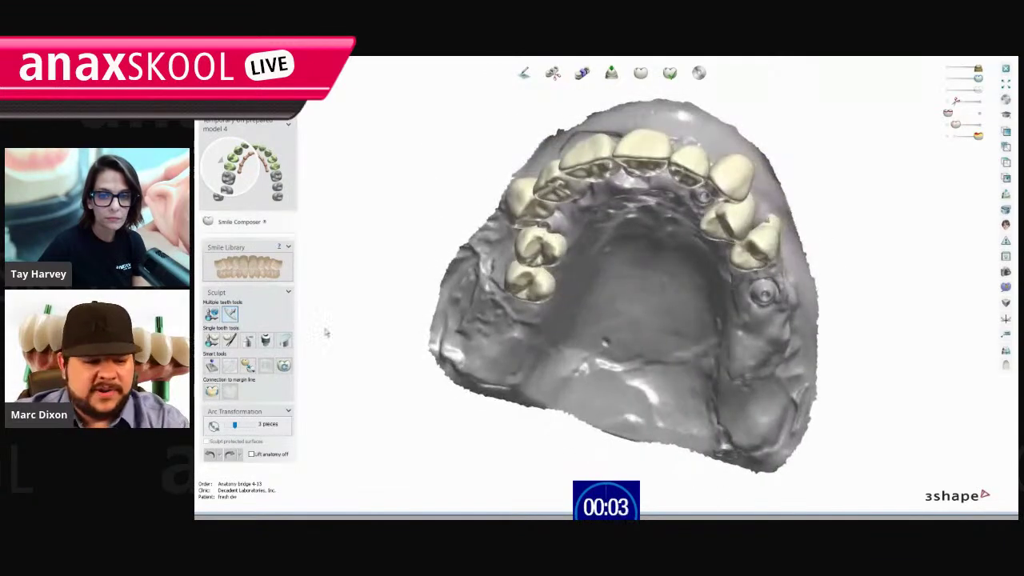
left_click(212, 342)
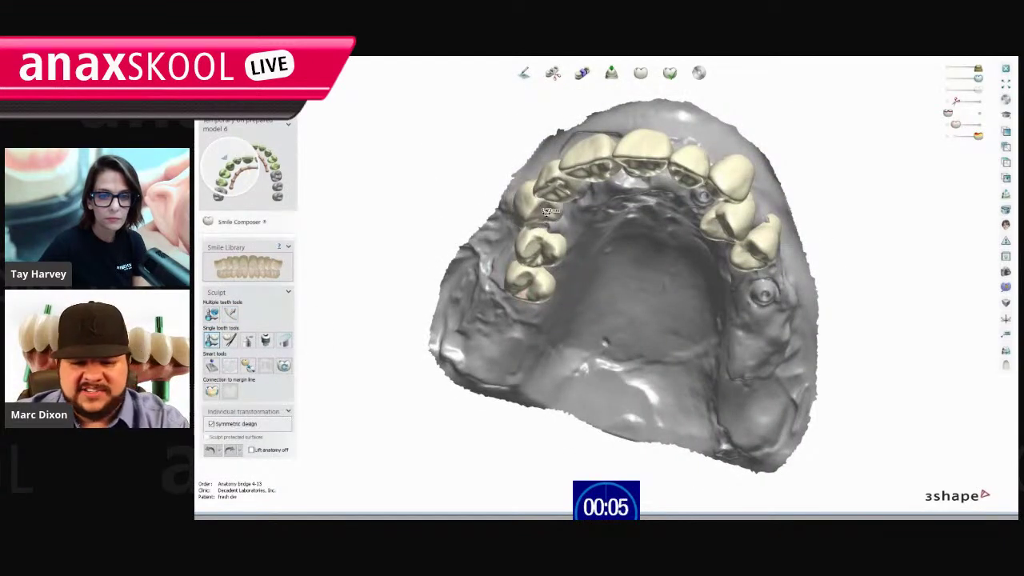
left_click(747, 216)
left_click(764, 260)
left_click(728, 177)
right_click_drag(711, 200, 590, 290)
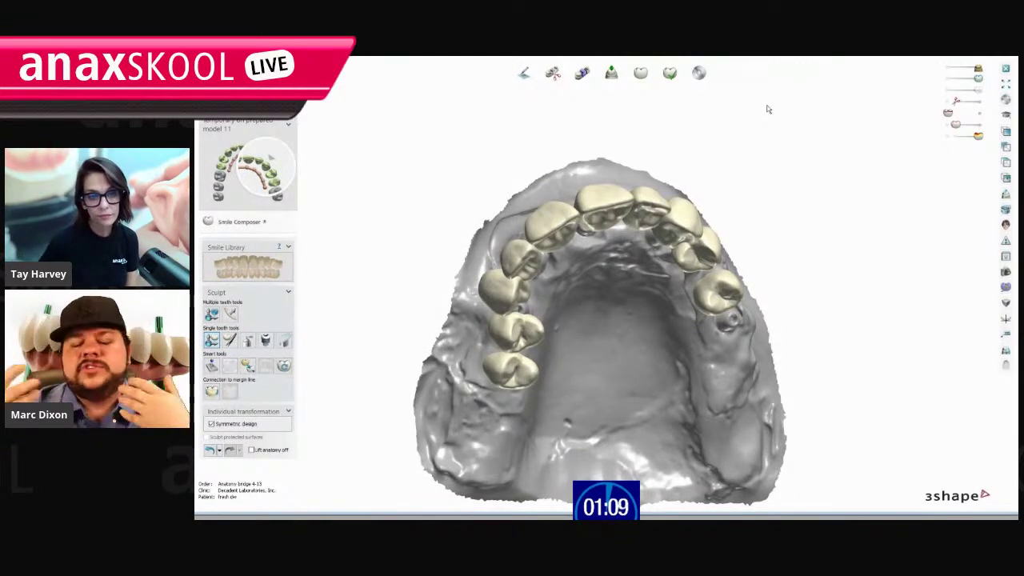
right_click_drag(697, 195, 677, 233)
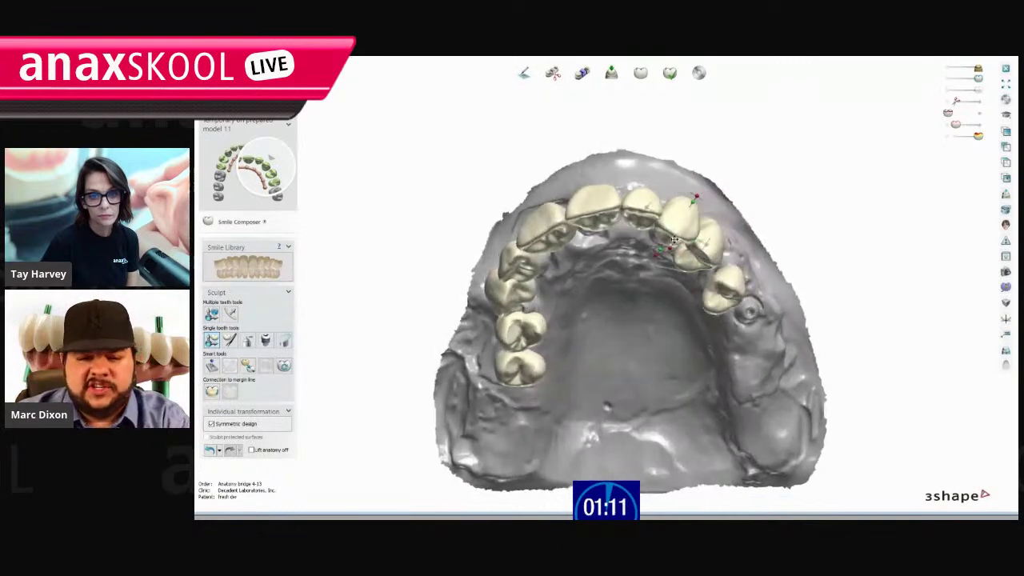
scroll(676, 234, "up", 3)
left_click_drag(679, 224, 735, 256)
left_click_drag(757, 318, 769, 315)
left_click_drag(692, 230, 684, 222)
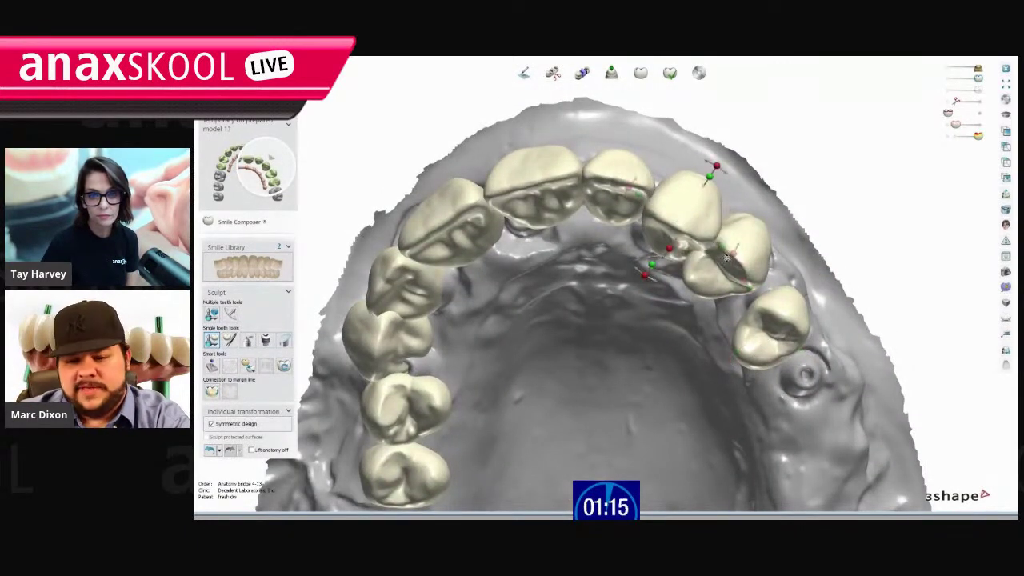
left_click_drag(763, 317, 756, 303)
Shift teeth 4 and 5 slightly into line with the arch and continue to the Sculpt Anatomy design stage.
mouse_move(464, 364)
right_mouse_down()
mouse_move(471, 335)
mouse_move(464, 364)
right_mouse_up()
middle_click_drag(464, 364, 529, 268)
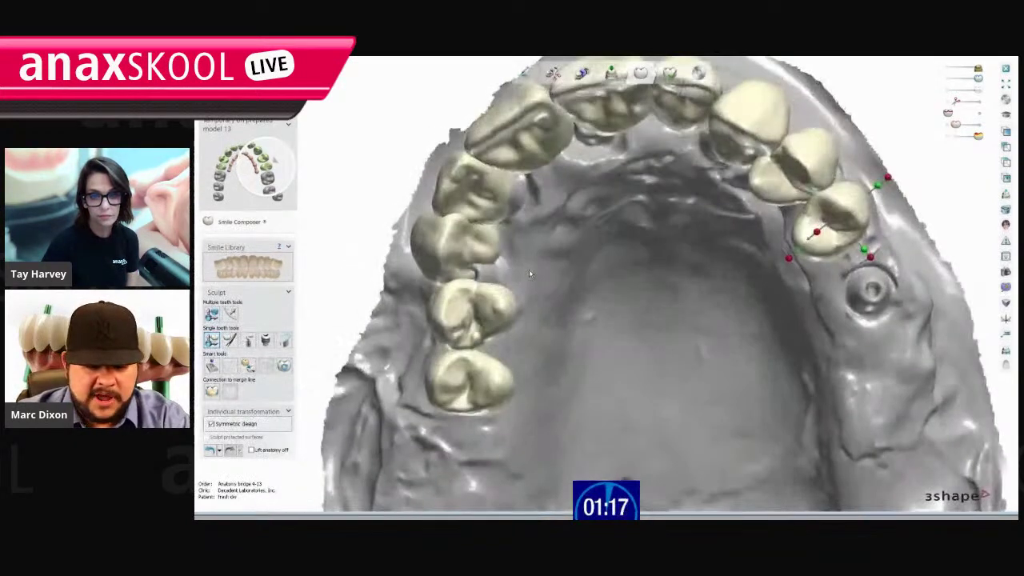
left_click_drag(480, 289, 473, 284)
left_click_drag(480, 369, 472, 360)
right_click_drag(496, 264, 572, 364)
scroll(572, 365, "down", 3)
middle_click_drag(572, 365, 512, 208)
right_click_drag(512, 208, 387, 113)
left_click(280, 98)
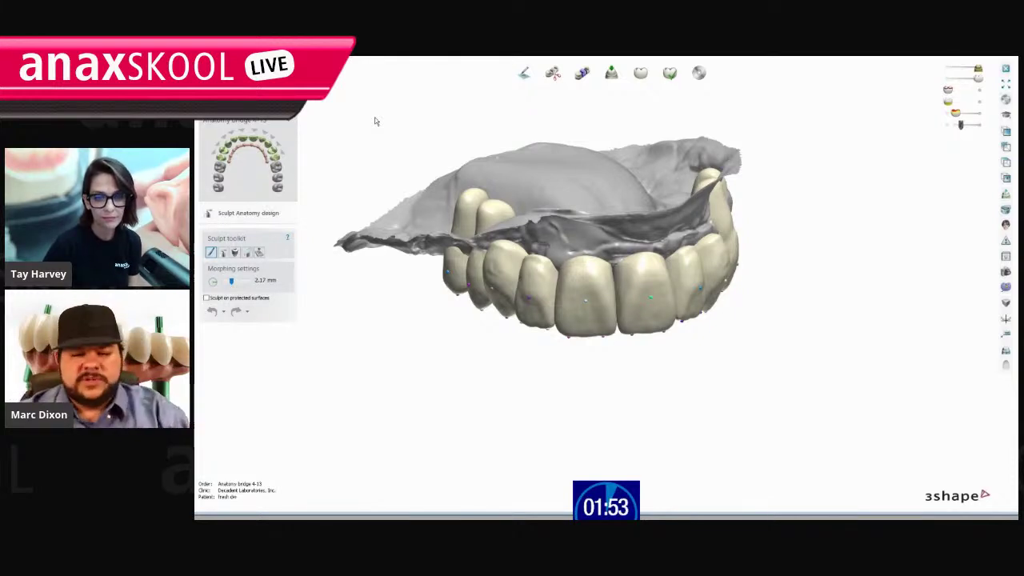
Hide the jaw scan and smooth the lingual junction between teeth 7 and 8 using the wax knife at a reduced radius.
key("ctrl+1")
mouse_move(551, 379)
right_mouse_down()
mouse_move(594, 204)
mouse_move(578, 297)
mouse_move(528, 272)
right_mouse_up()
scroll(578, 297, "up", 3)
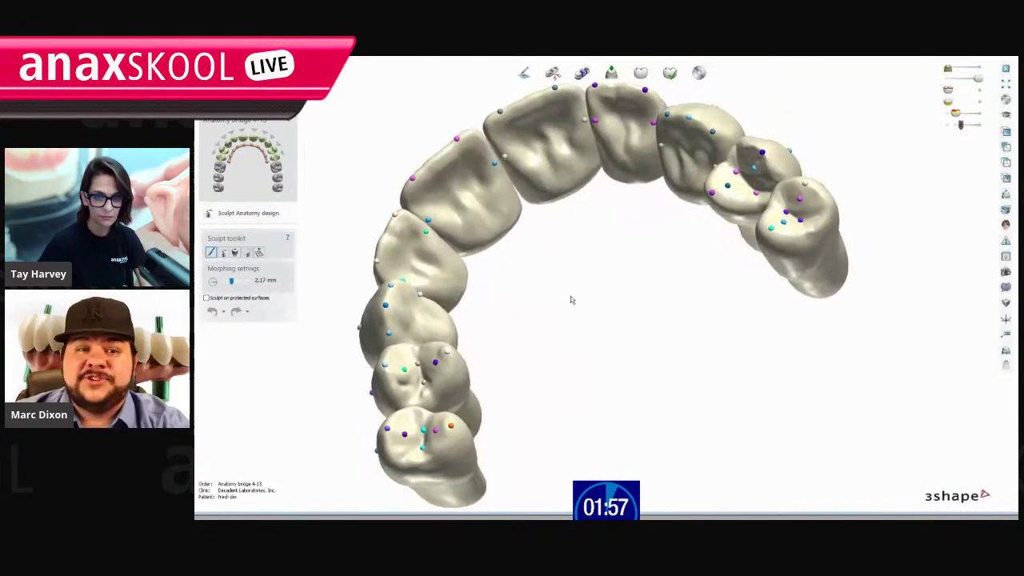
left_click(224, 252)
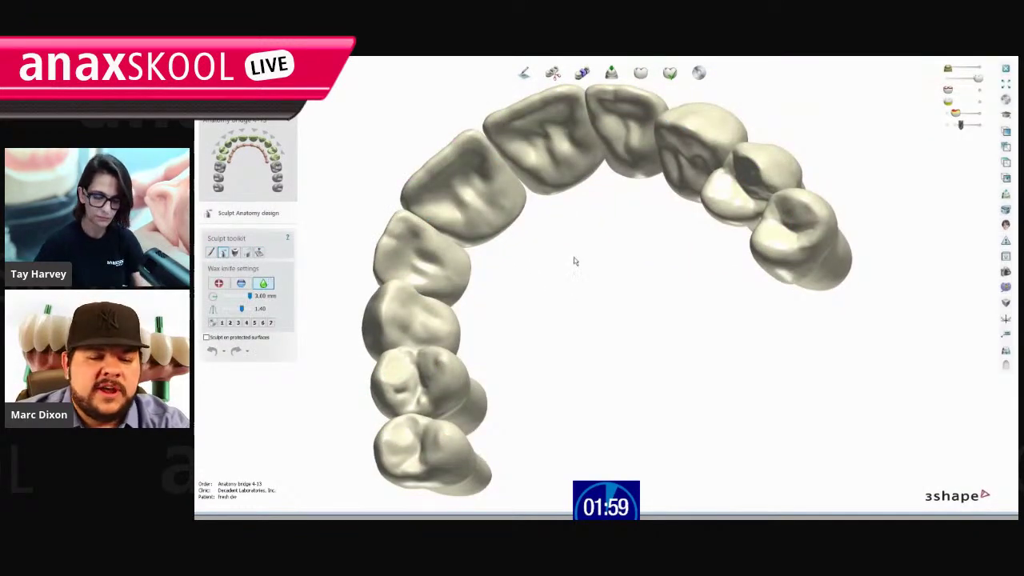
scroll(403, 253, "up", 5)
middle_click_drag(402, 252, 470, 290)
scroll(470, 290, "down", 3, "shift")
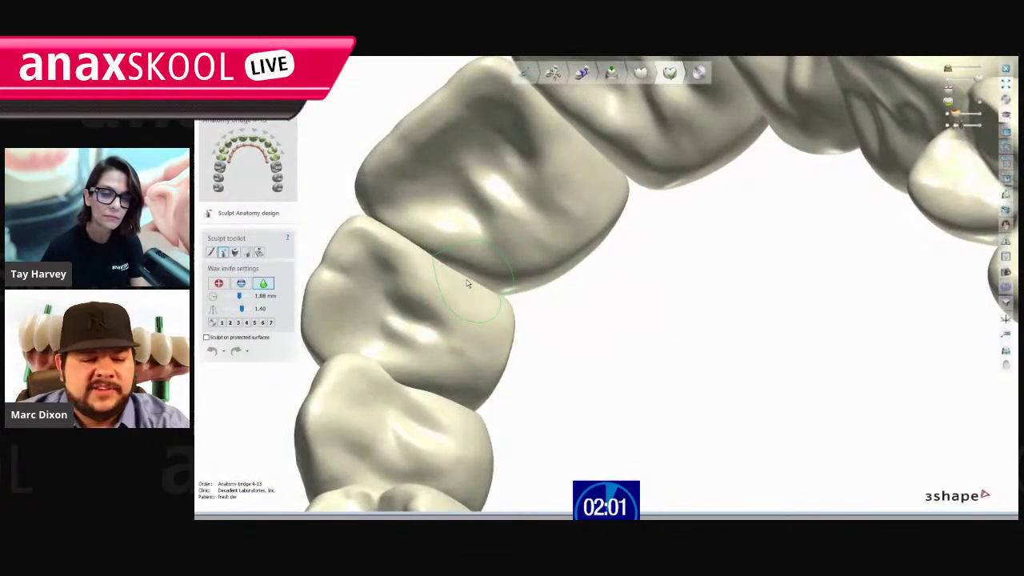
scroll(468, 284, "down", 2, "shift")
scroll(469, 284, "up", 3)
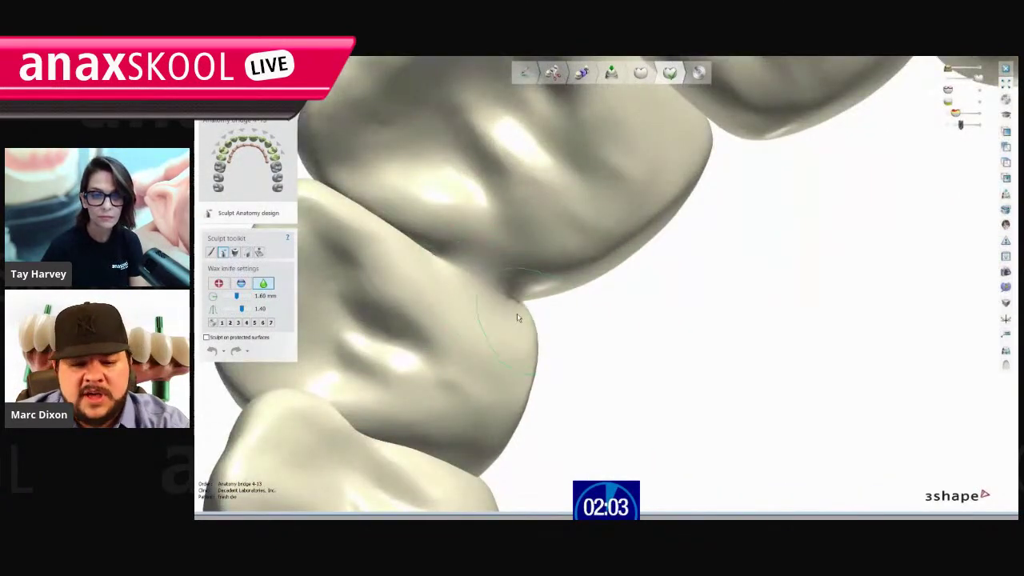
left_click_drag(508, 301, 544, 280)
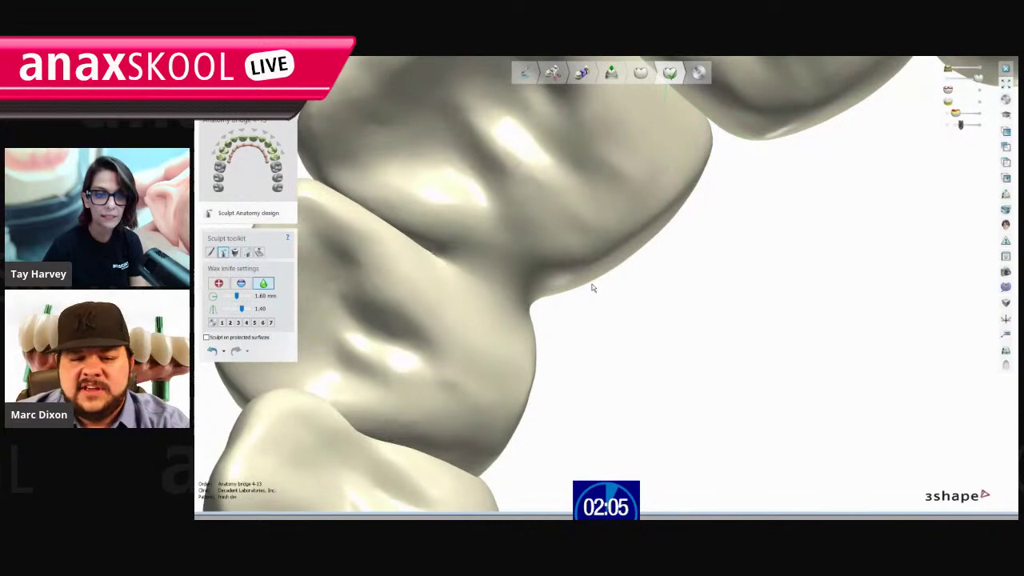
Finish the anatomy bridge design and return to the order list.
scroll(593, 288, "down", 5)
right_click_drag(583, 399, 452, 128)
left_click(339, 97)
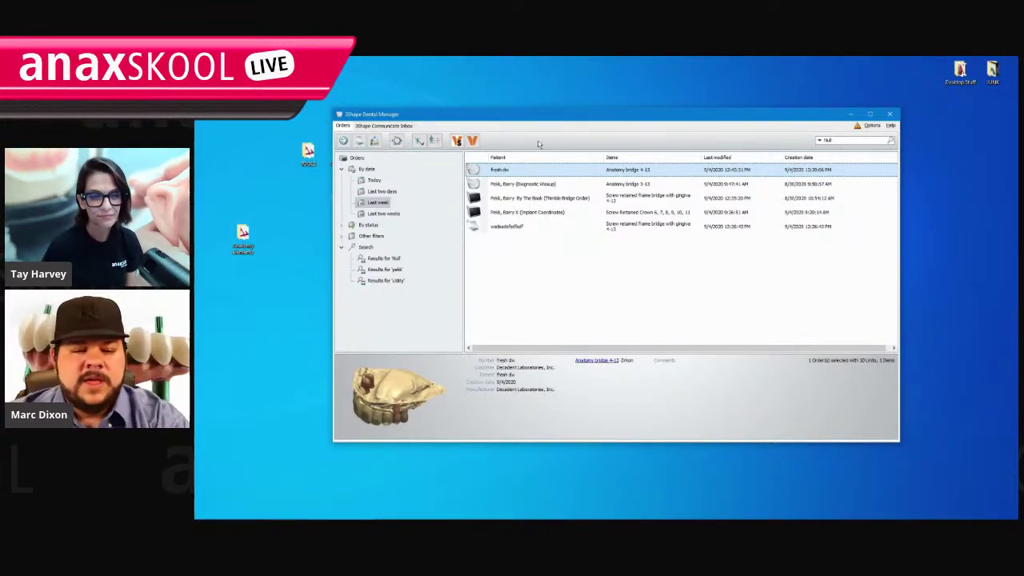
Open the file folder of the order marked Implant Coordinates.
right_click(533, 170)
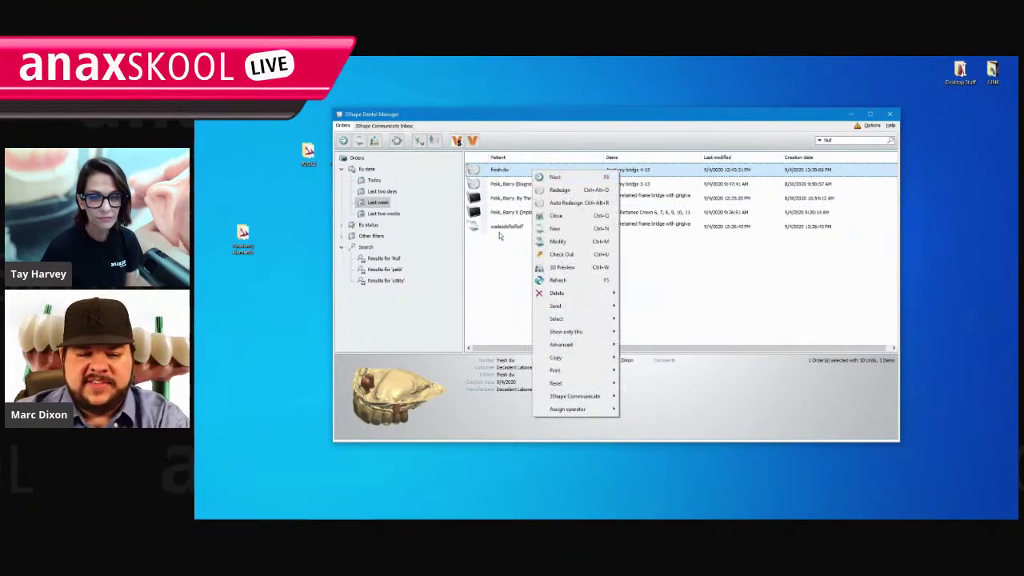
right_click(506, 214)
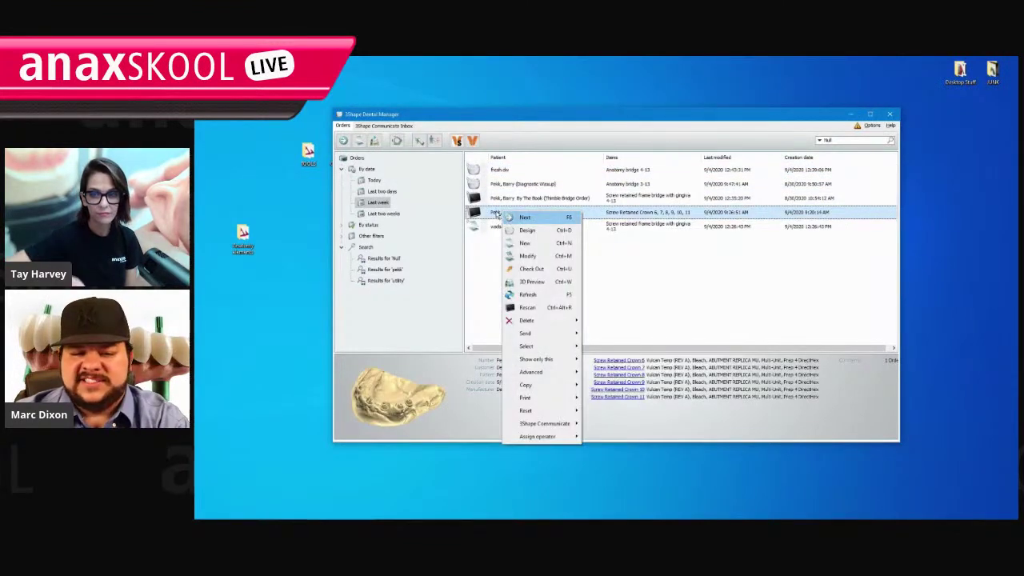
mouse_move(547, 374)
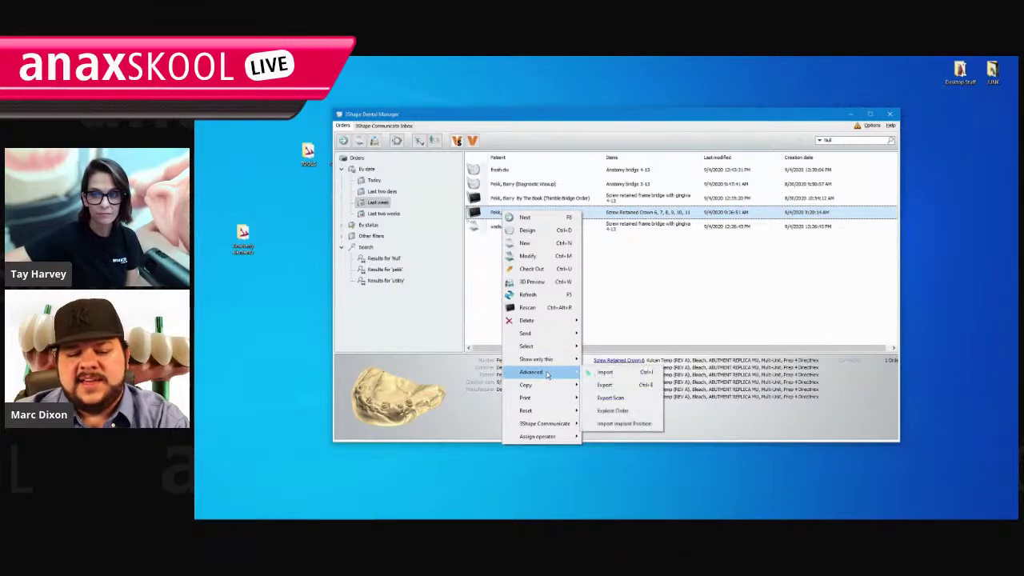
left_click(624, 411)
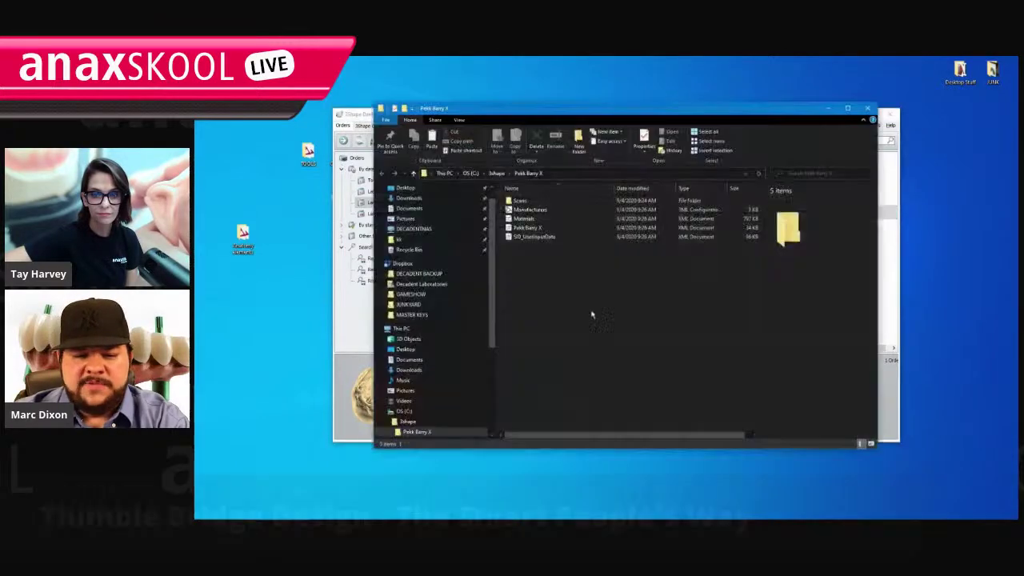
Close the open order folder and examine the Anatomy elements folder of the fresh dw order.
left_click(867, 108)
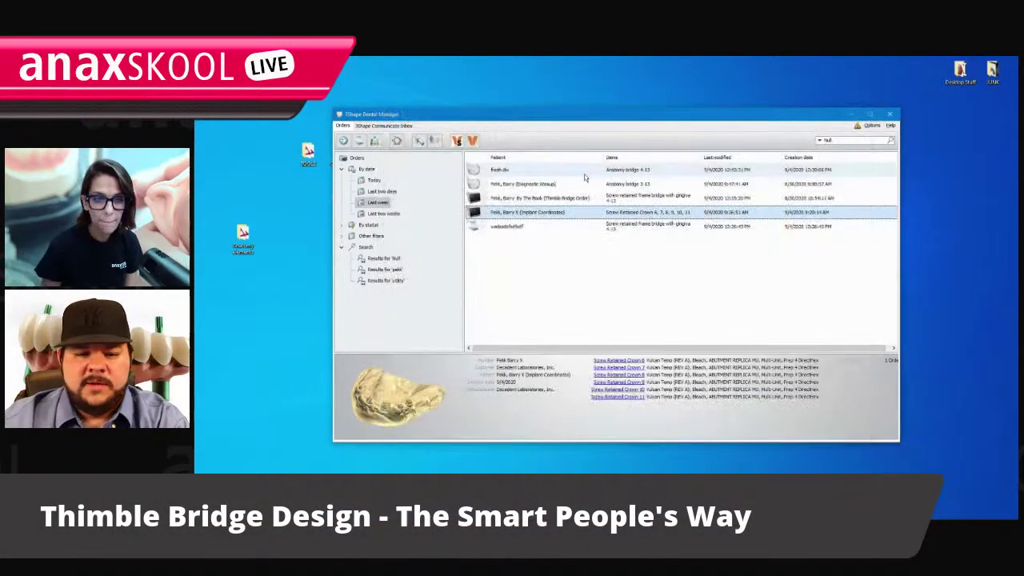
right_click(537, 185)
left_click(514, 320)
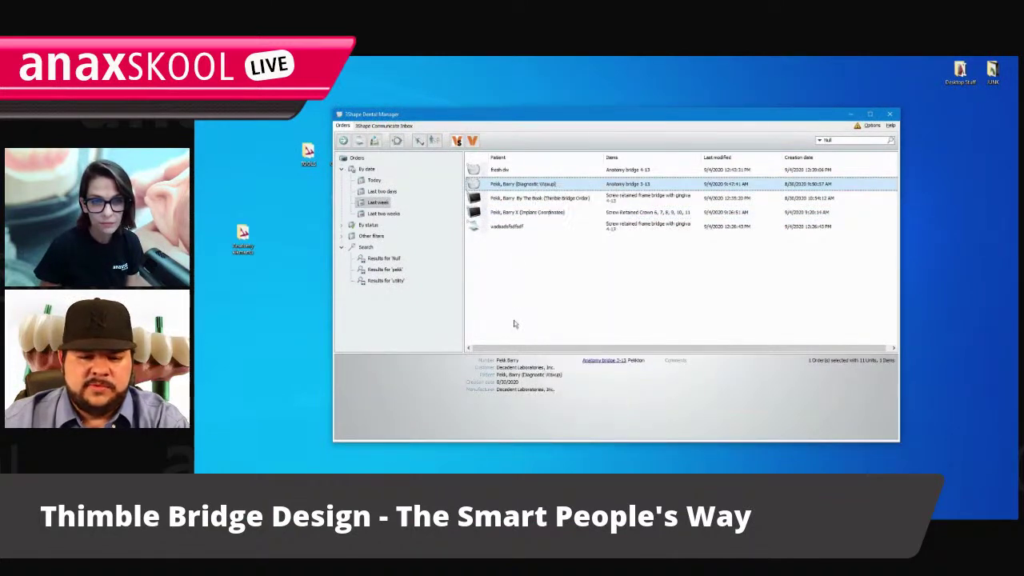
right_click(528, 173)
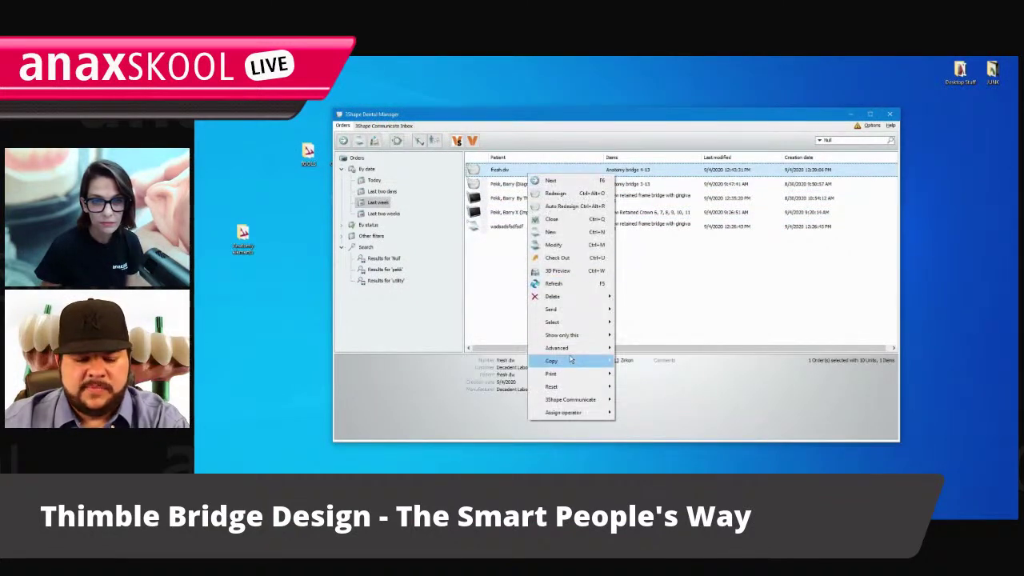
mouse_move(573, 350)
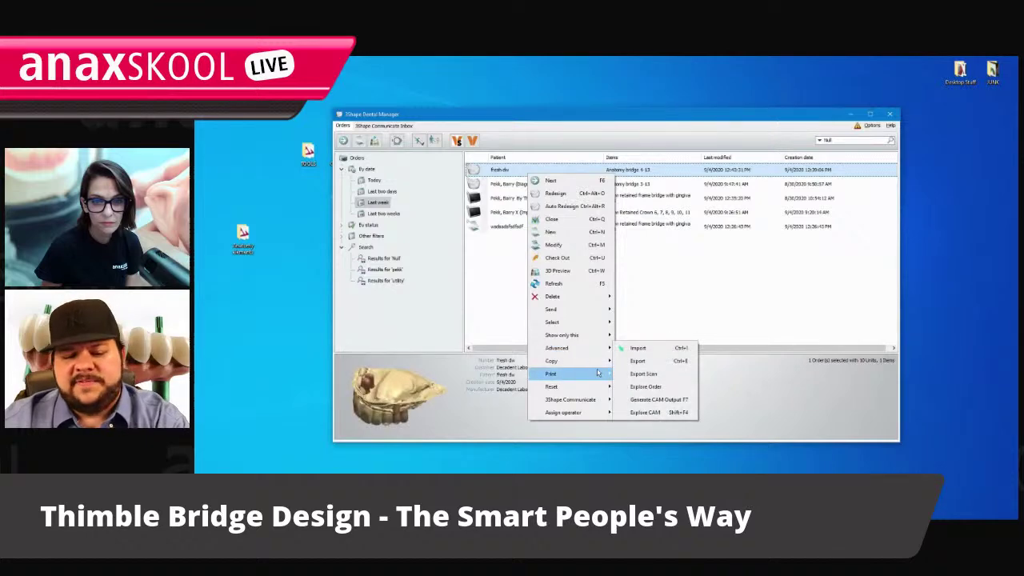
left_click(645, 386)
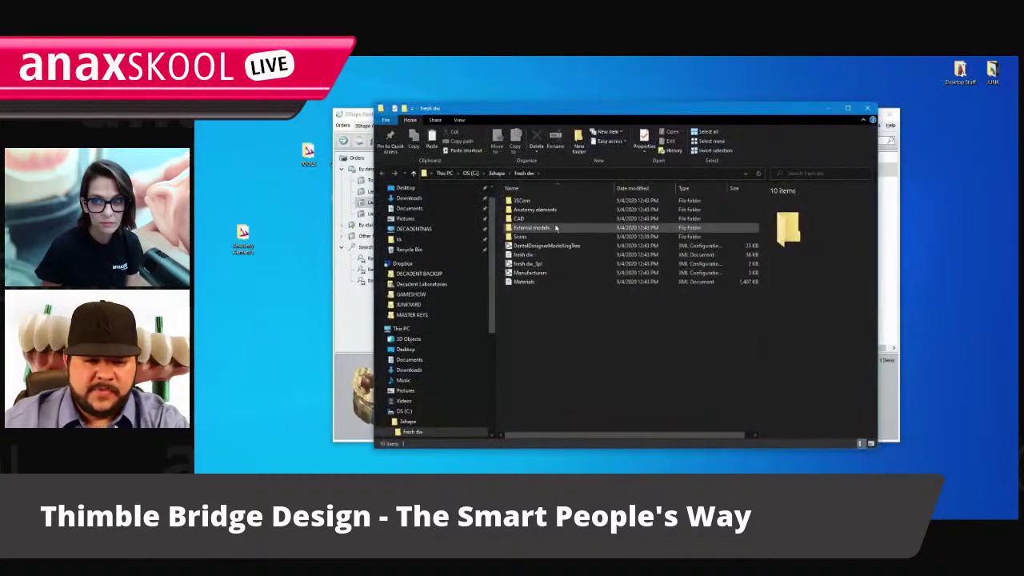
double_click(562, 210)
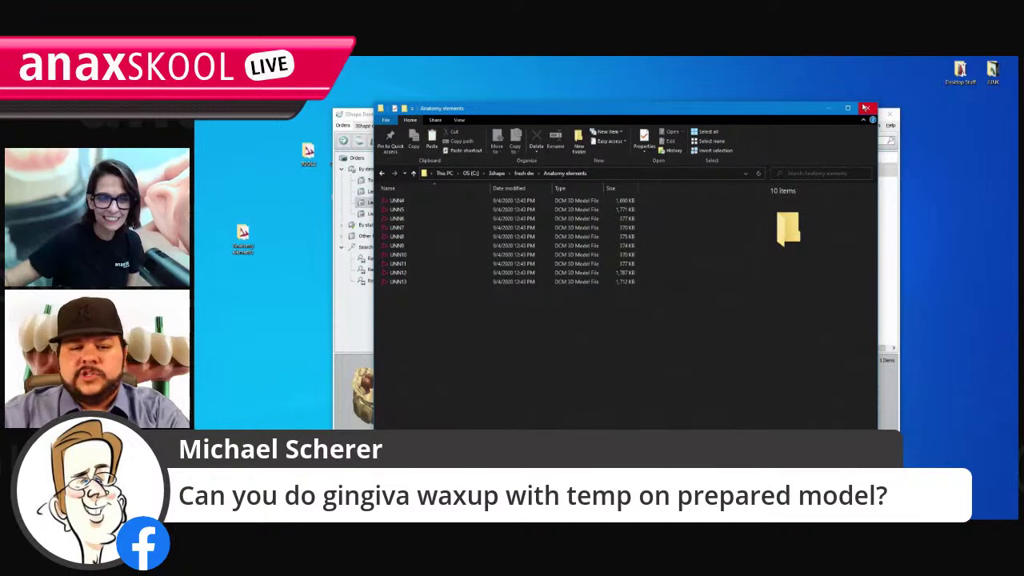
left_click(865, 108)
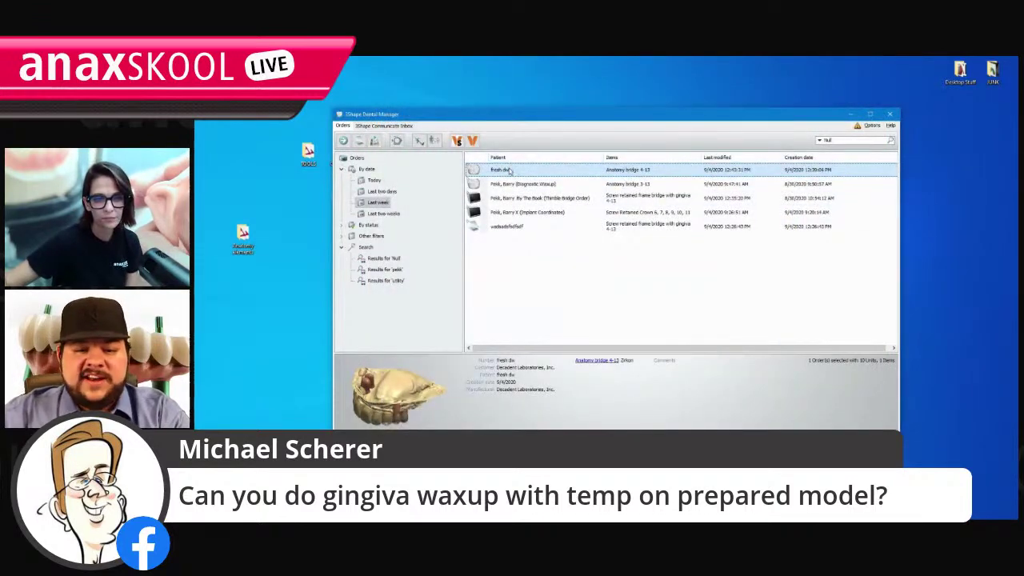
View the fresh dw 0 model from the CAD folder of the fresh dw order, and close the viewer and folder.
right_click(508, 171)
mouse_move(571, 342)
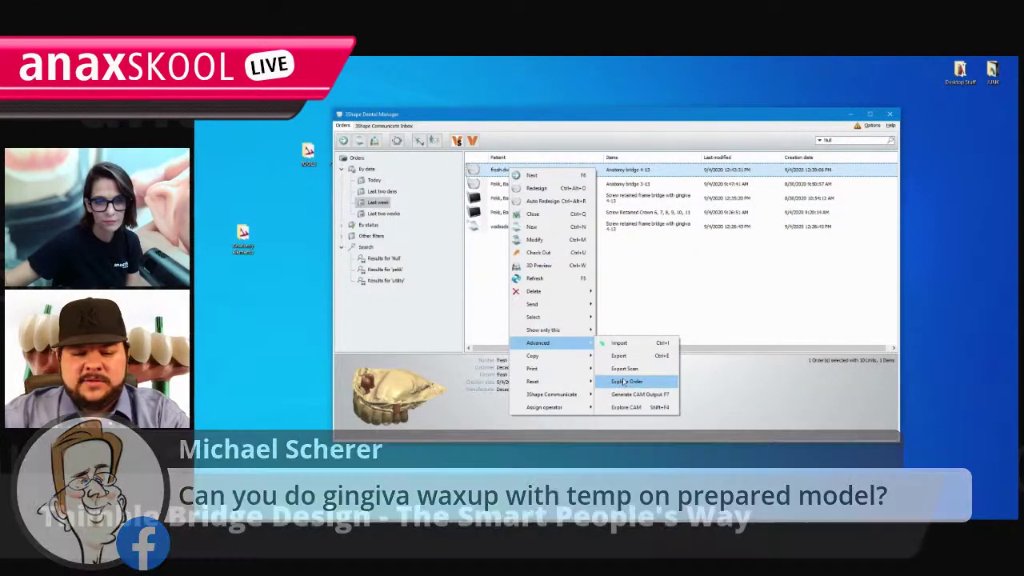
left_click(625, 381)
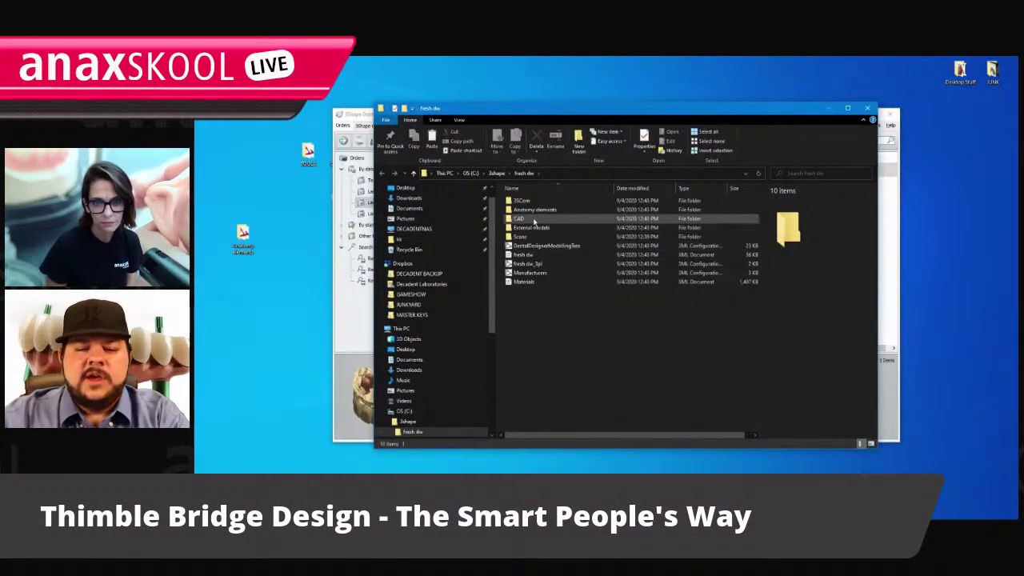
double_click(535, 220)
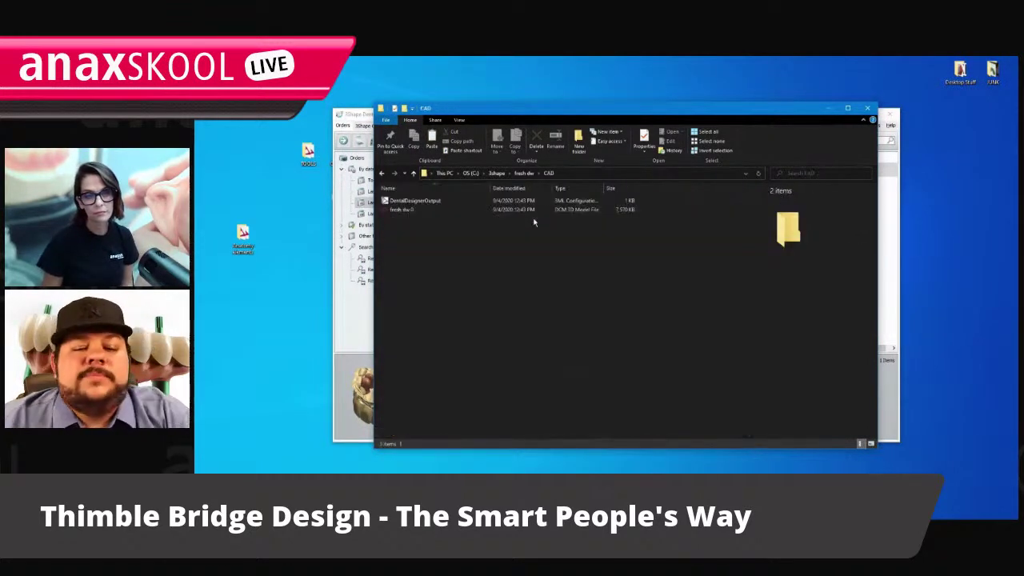
left_click(418, 201)
left_click(414, 211)
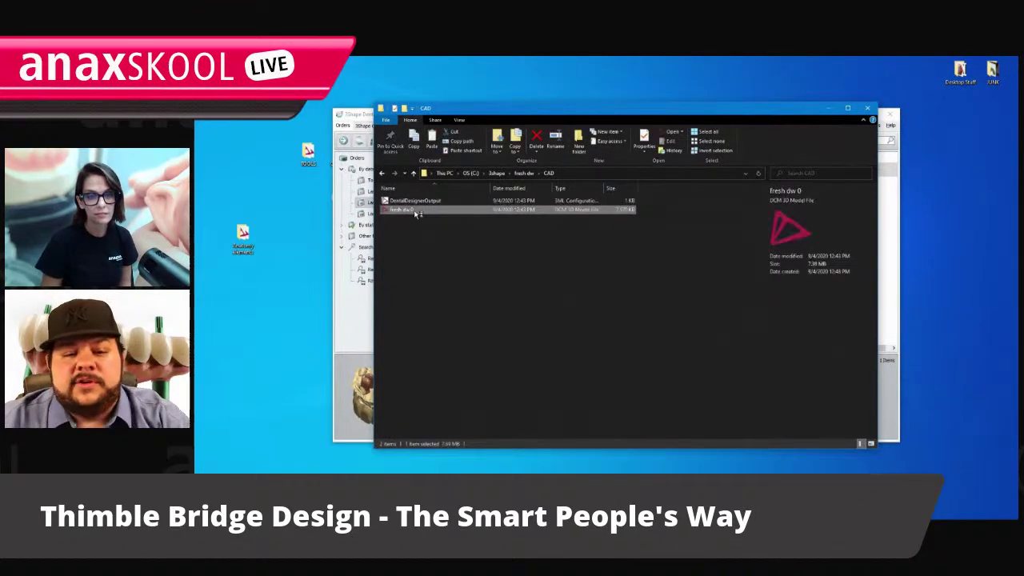
double_click(416, 211)
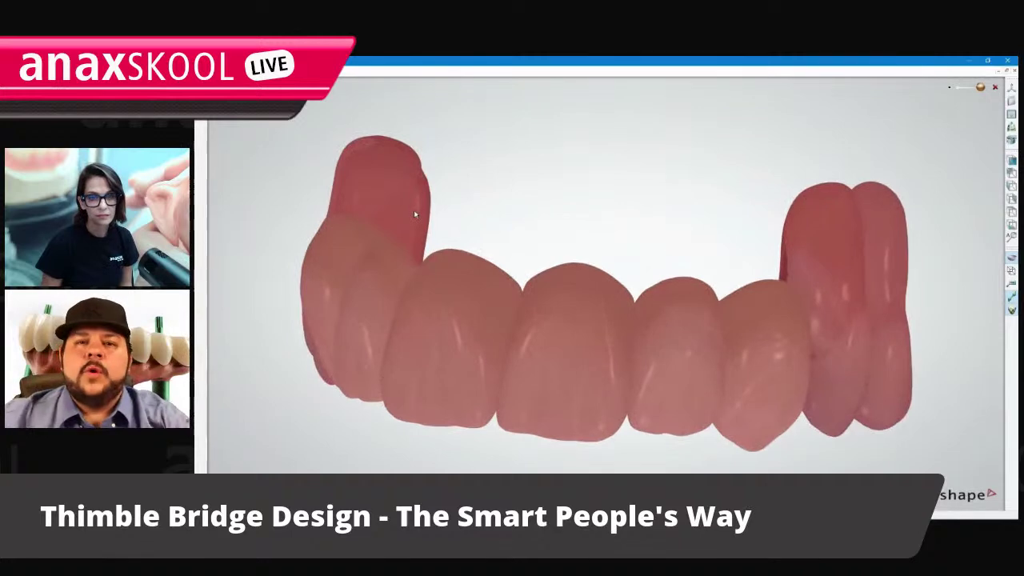
left_click(1007, 60)
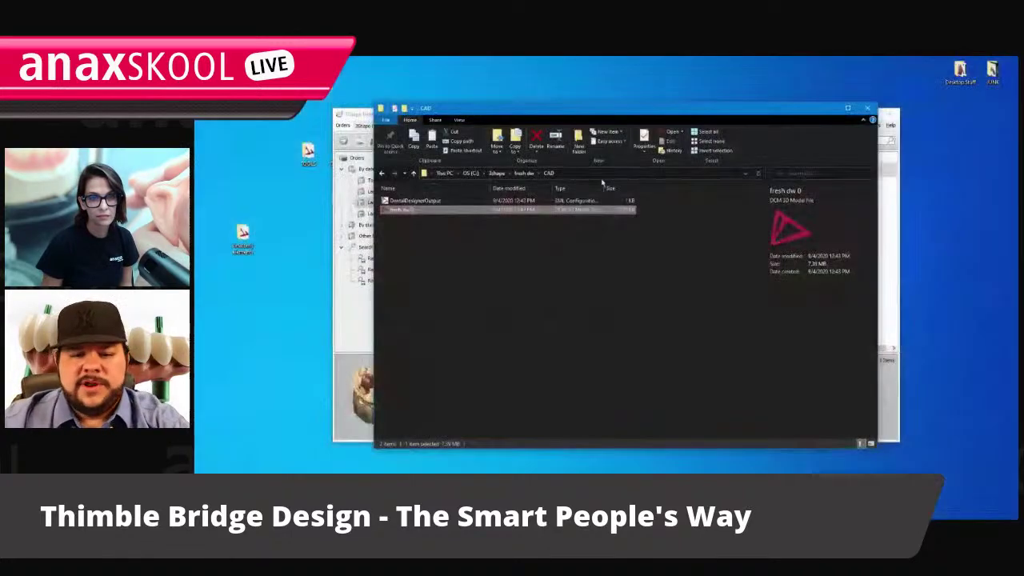
left_click(867, 107)
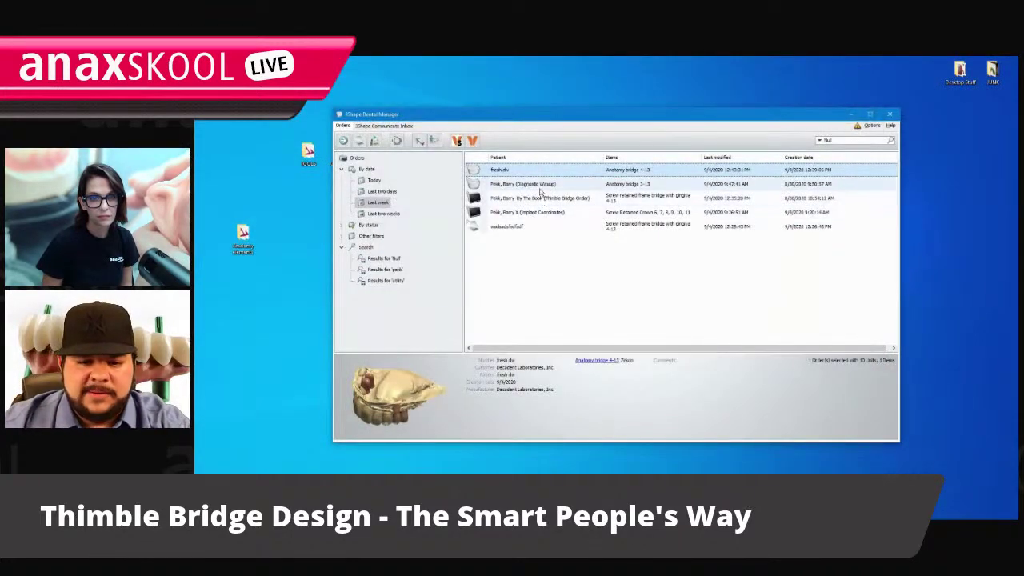
View the DCM model from the CAD folder of the Diagnostic Waxup order, inspecting its occlusal side, and close the viewer.
right_click(540, 190)
mouse_move(597, 368)
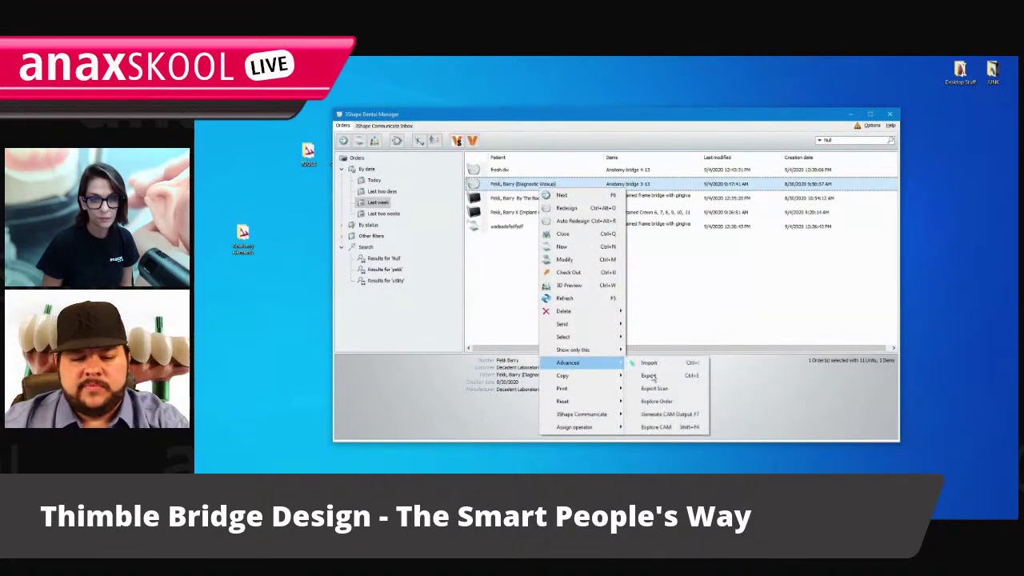
left_click(670, 407)
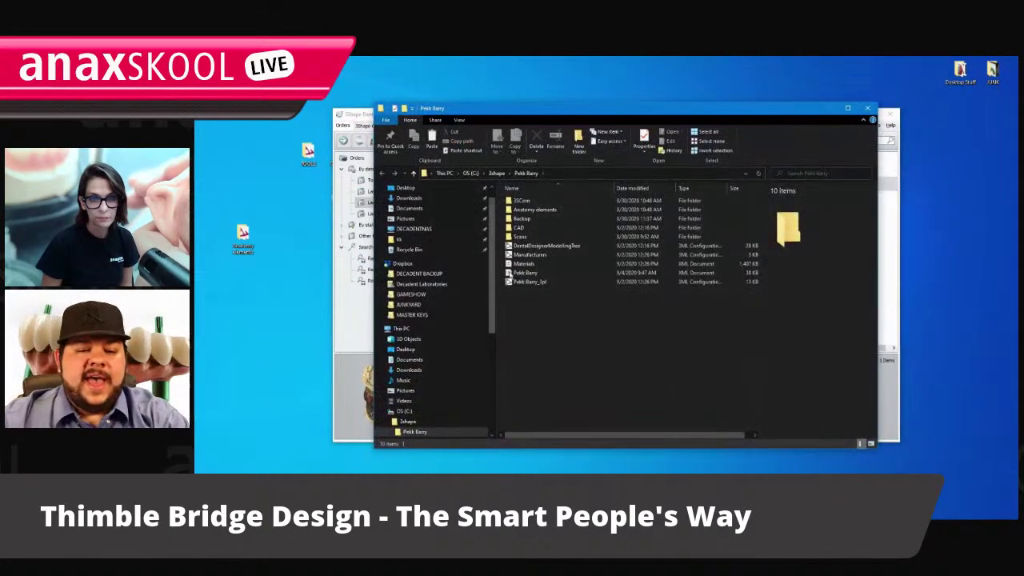
double_click(519, 227)
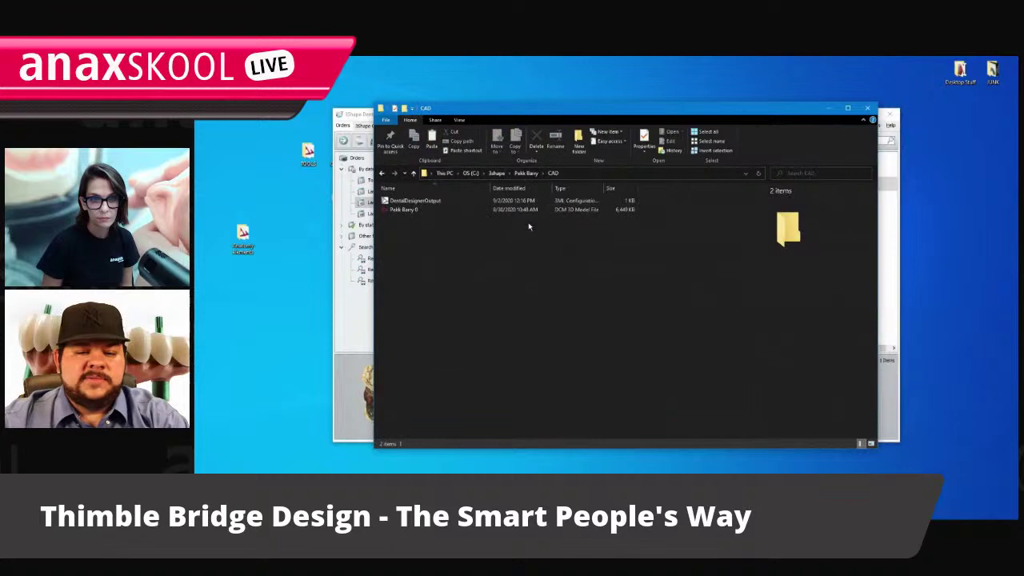
left_click(436, 211)
double_click(436, 210)
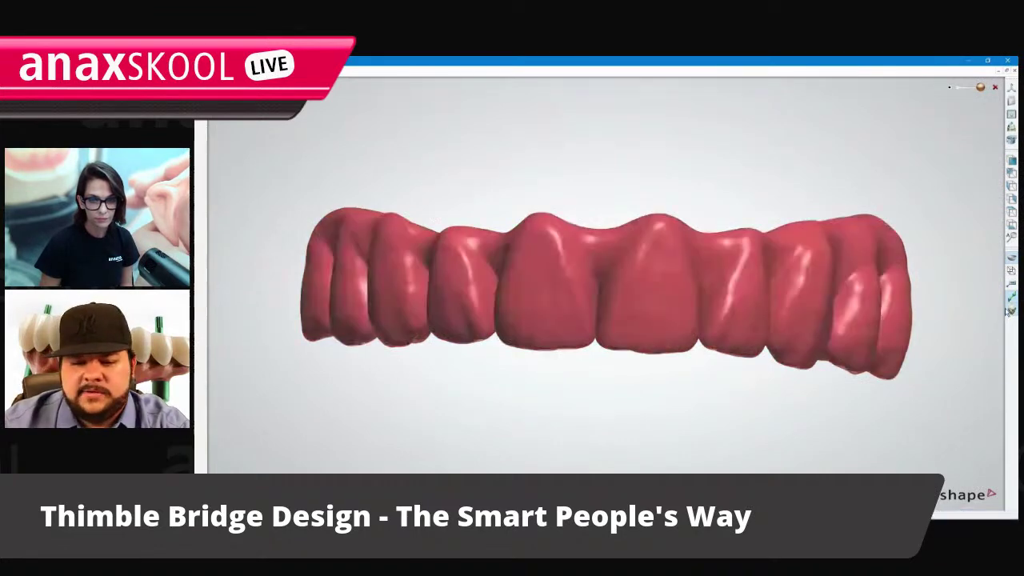
right_click_drag(460, 325, 714, 351)
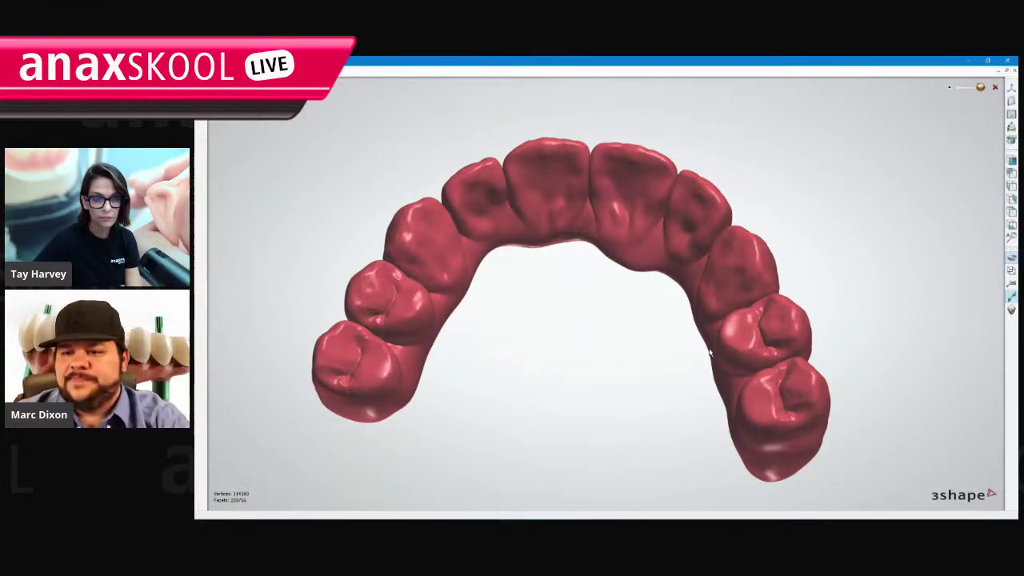
left_click(1007, 61)
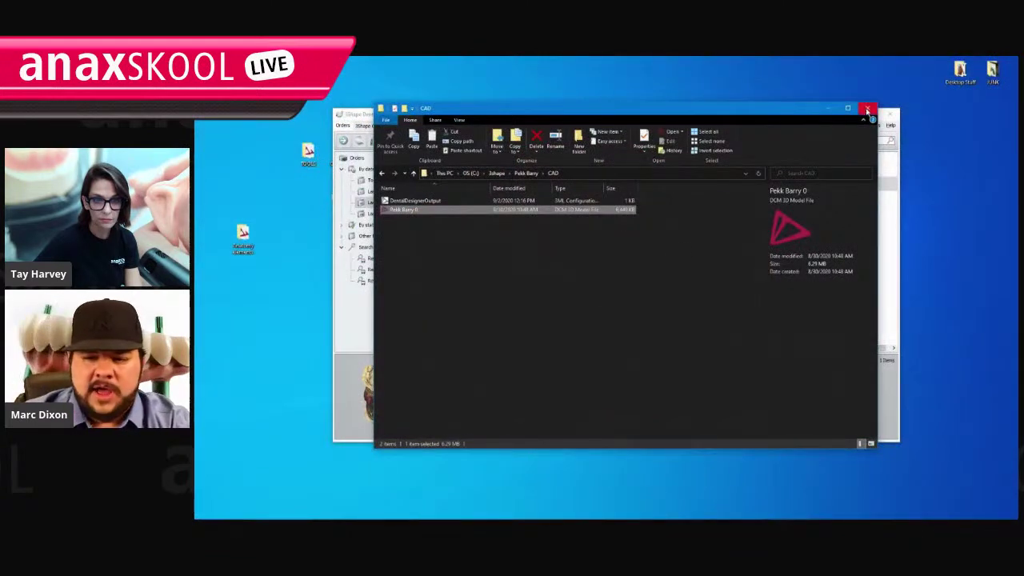
Copy the Diagnostic Waxup order's DCM model file to the desktop and close the CAD folder.
right_click(406, 211)
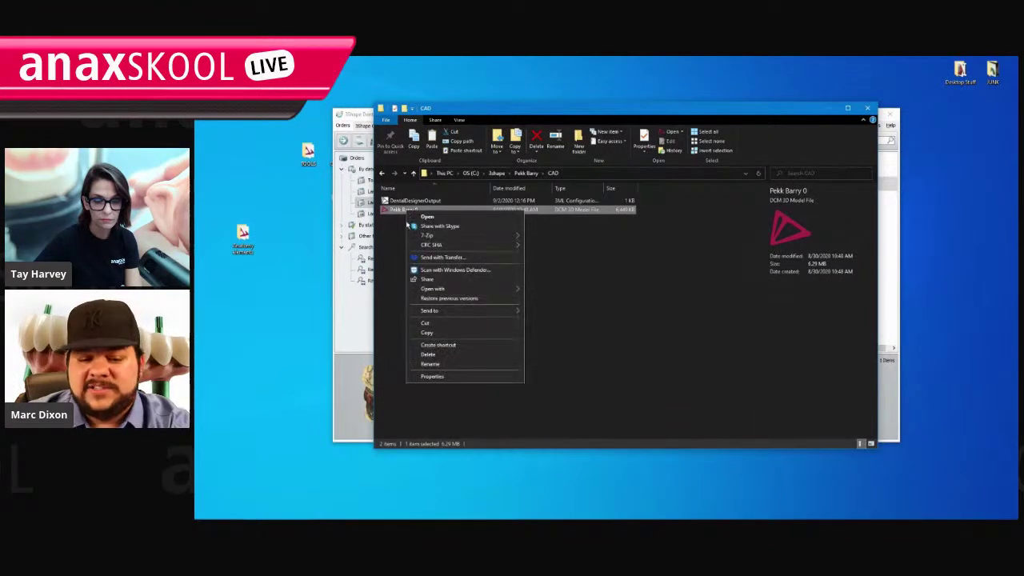
left_click(434, 332)
right_click(225, 180)
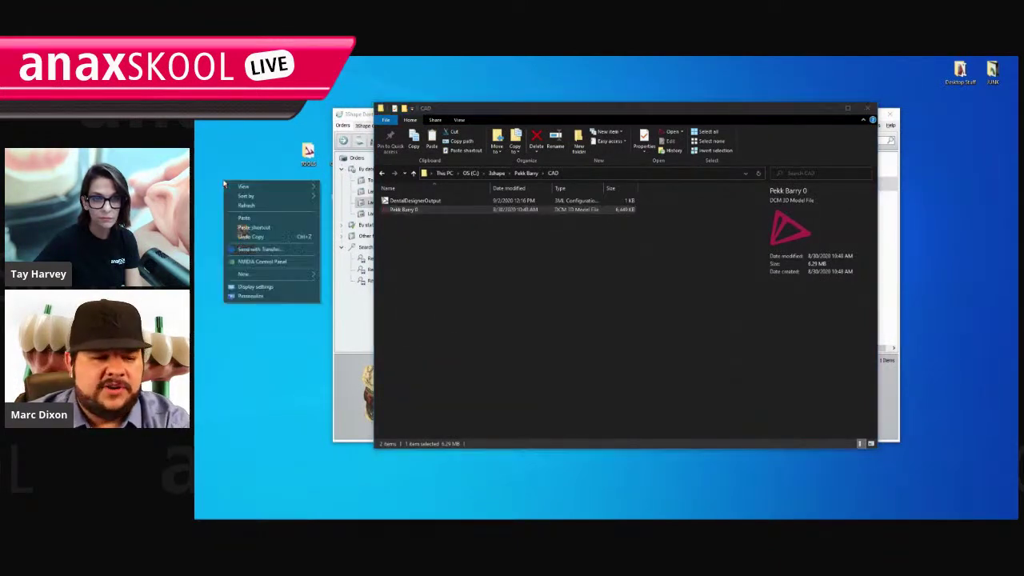
left_click(260, 218)
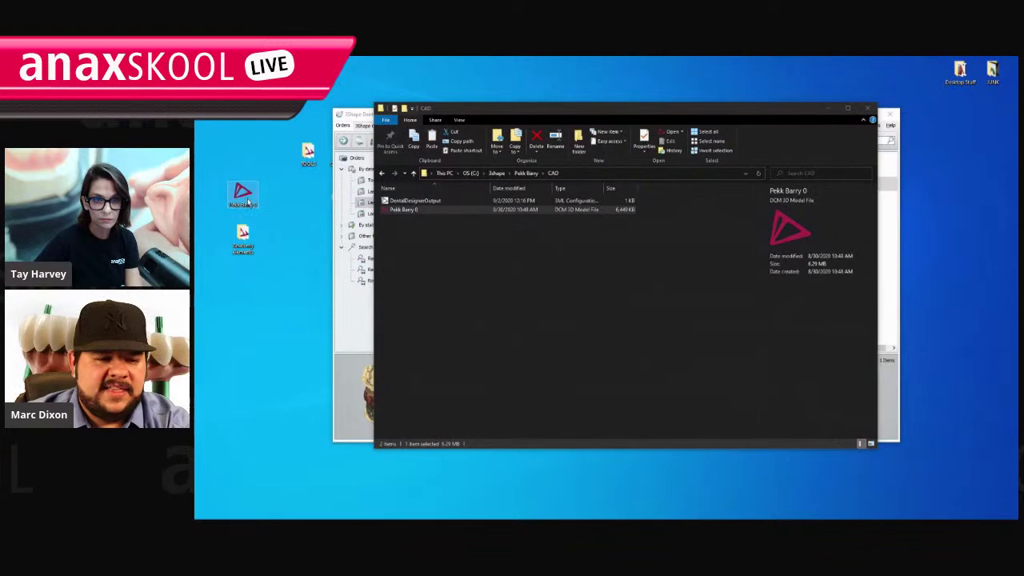
left_click(867, 108)
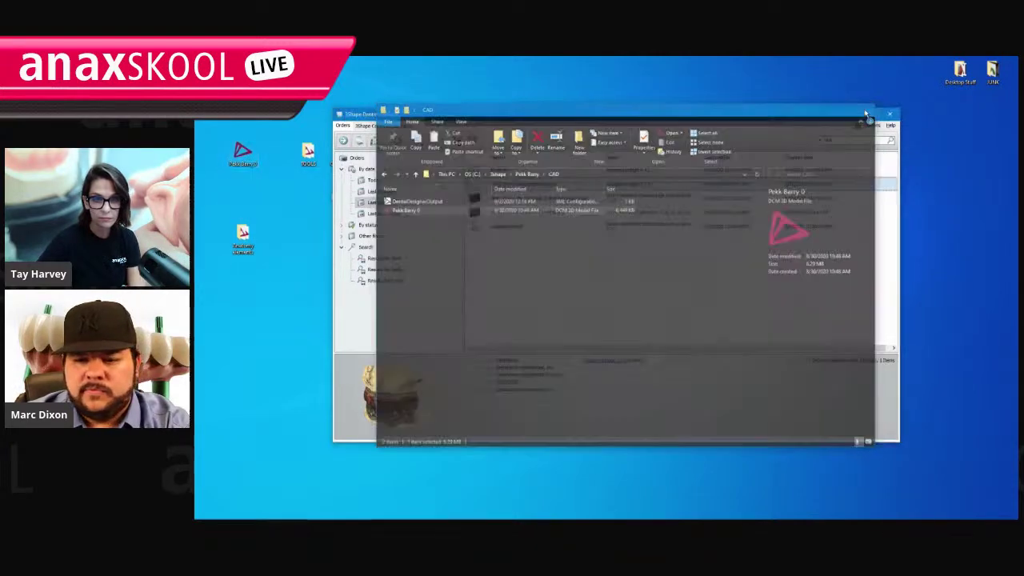
Redesign the Diagnostic Waxup order, going through Trim upper jaw and on towards the anatomy design stage.
left_click(549, 196)
right_click(551, 184)
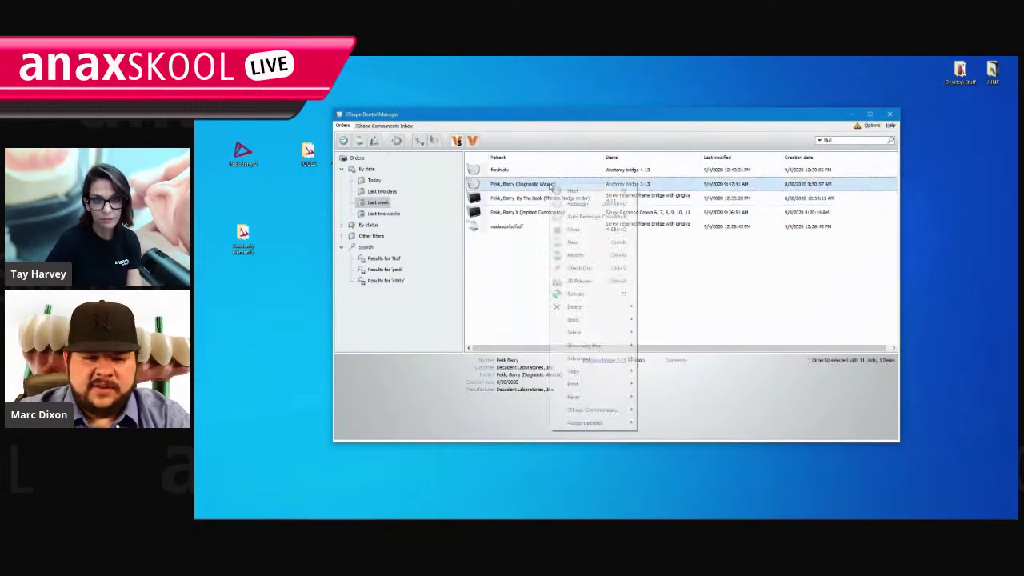
left_click(579, 203)
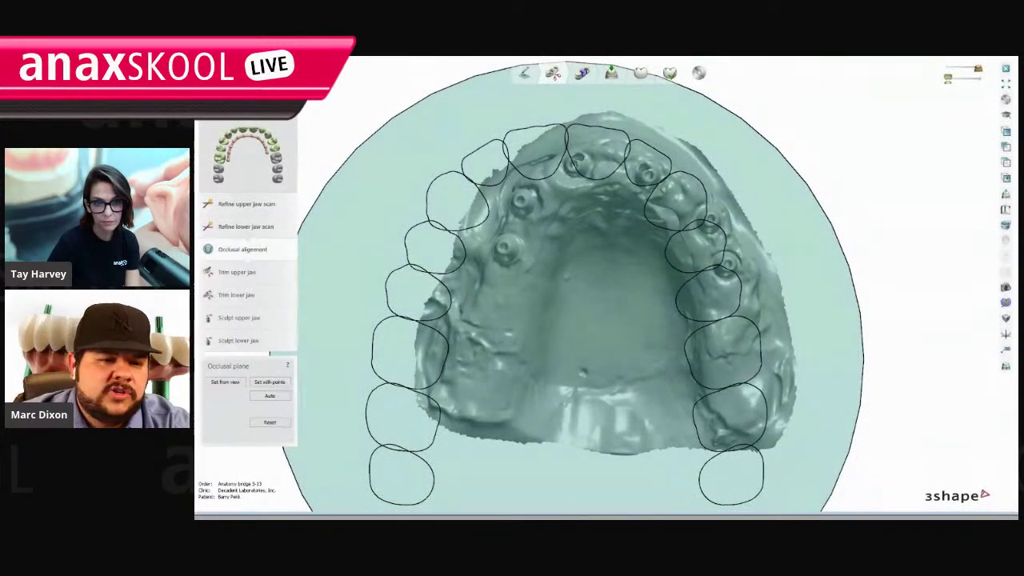
left_click(237, 272)
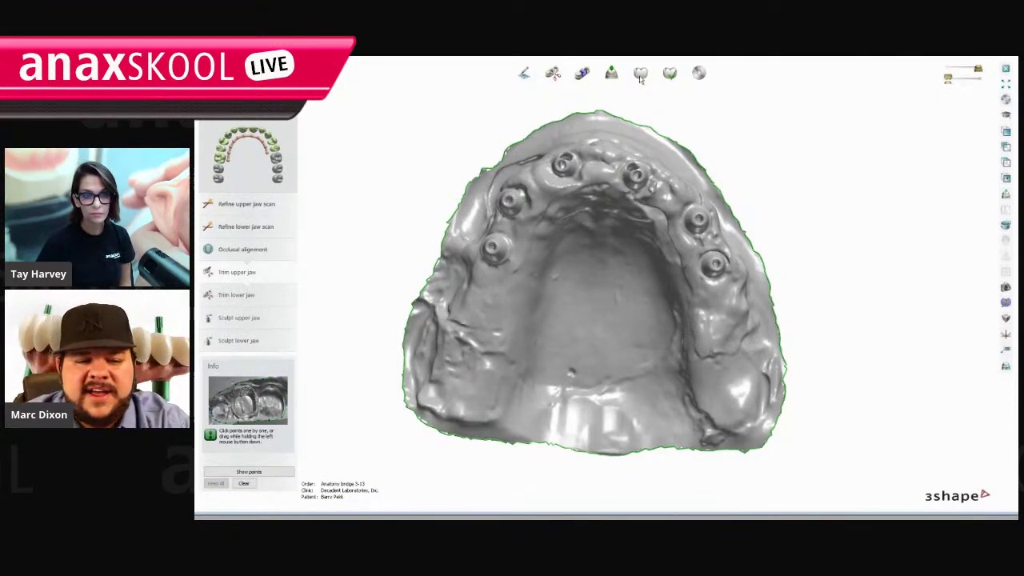
left_click(640, 75)
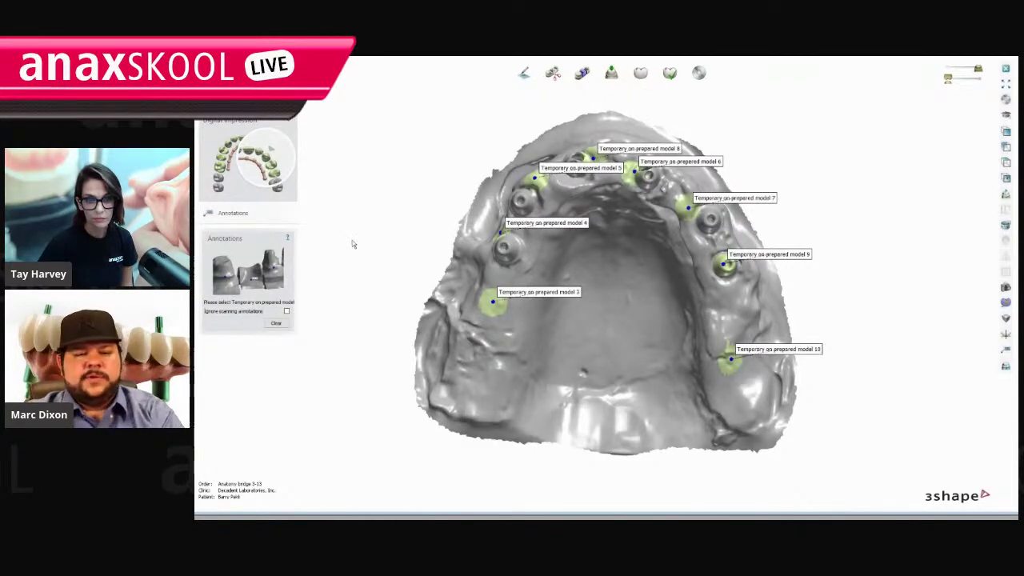
Annotate the temporary on prepared model positions on the upper jaw scan and set the bridge's insertion direction.
left_click(491, 275)
left_click(534, 212)
left_click(574, 183)
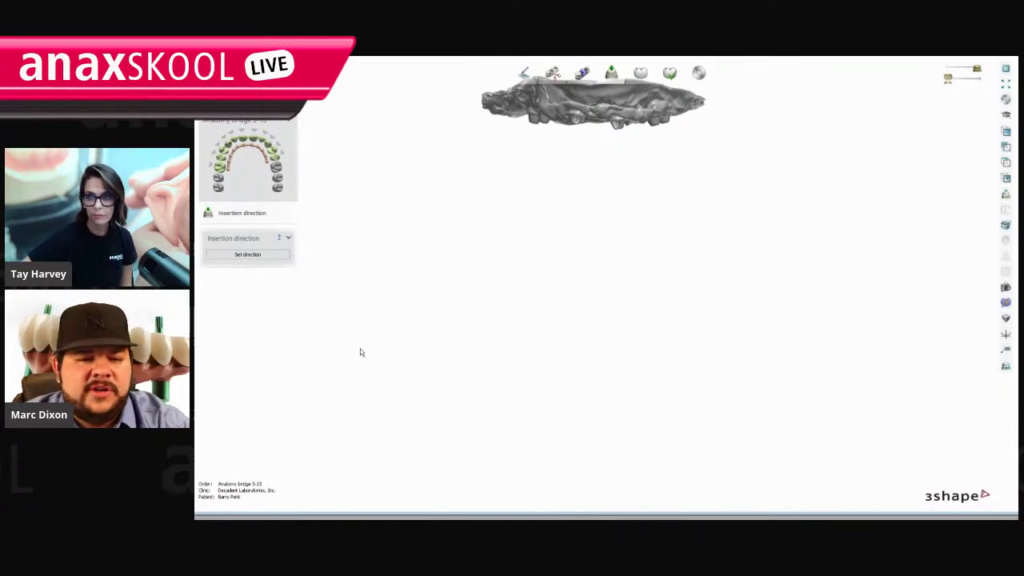
right_click_drag(589, 299, 588, 248)
left_click(272, 255)
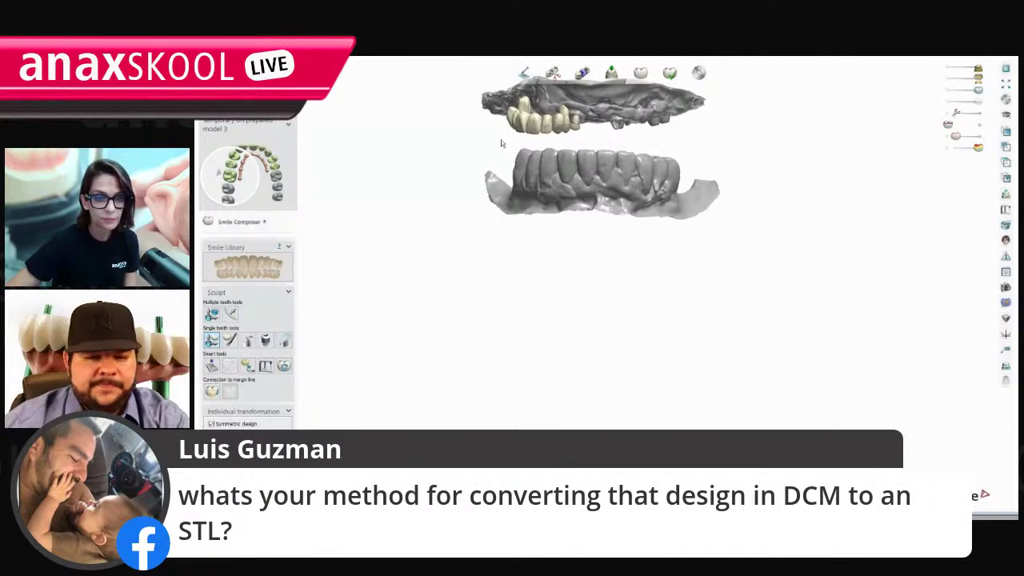
Take the anatomy design out of full screen and minimize its window to reach the order list.
middle_click_drag(593, 213, 624, 402)
left_click(1007, 82)
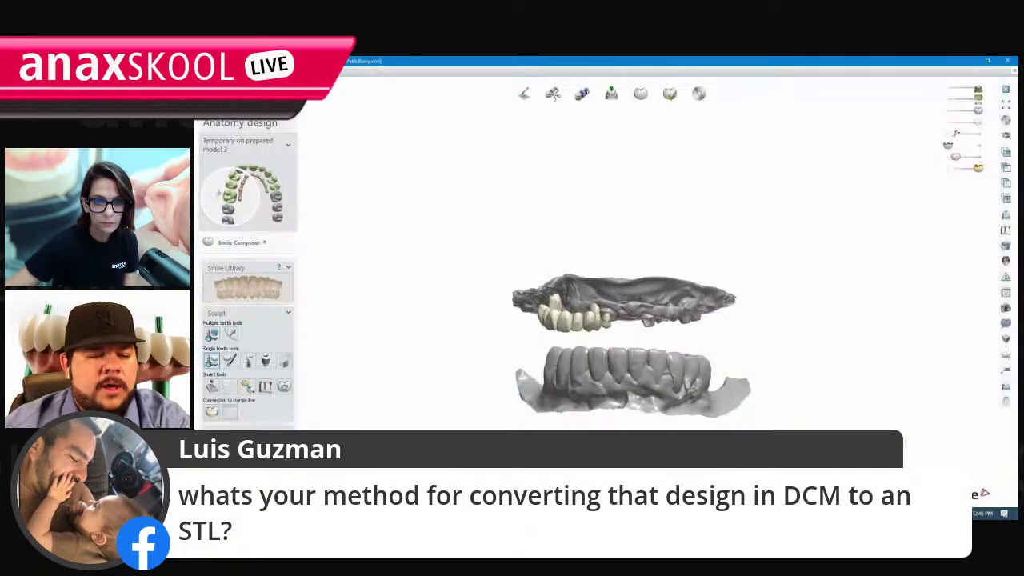
left_click(984, 59)
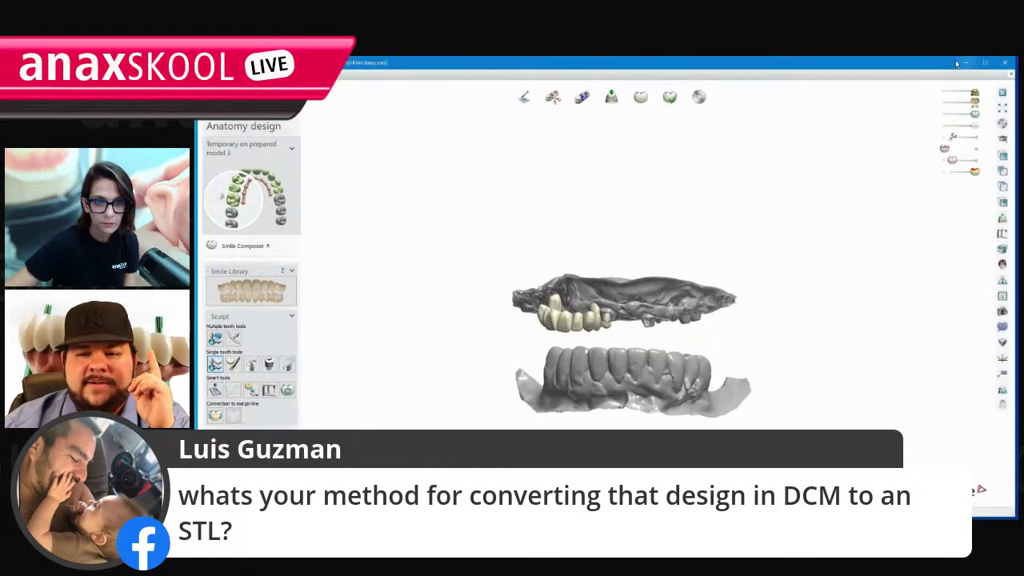
left_click(966, 62)
Examine the file folder of the Diagnostic Waxup order and close it.
right_click(542, 189)
mouse_move(596, 286)
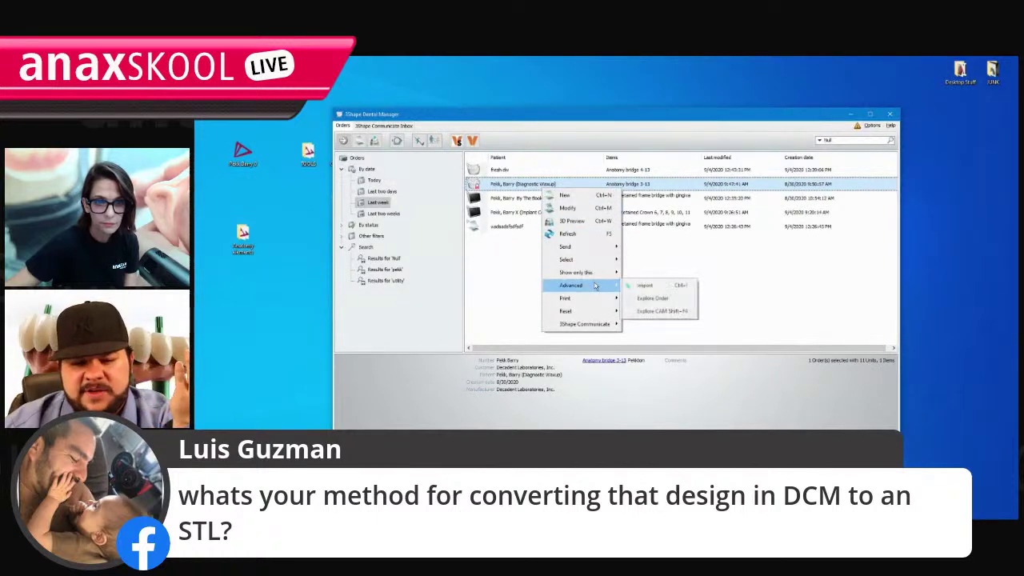
left_click(656, 312)
left_click(547, 220)
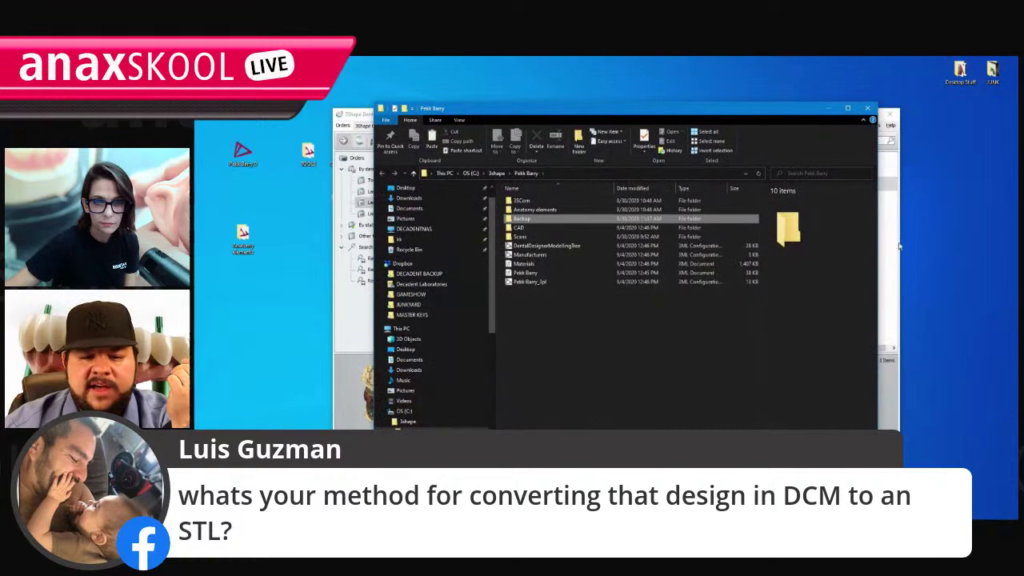
left_click(867, 108)
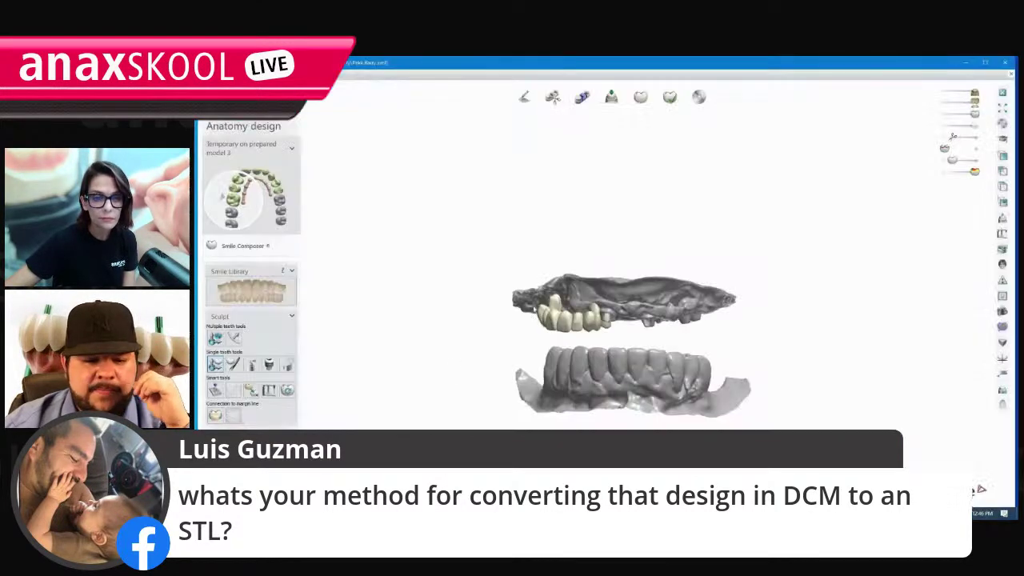
Look through the tooth sets in the Smile Library and close the selection without choosing one.
scroll(561, 326, "up", 3)
middle_click_drag(616, 349, 603, 299)
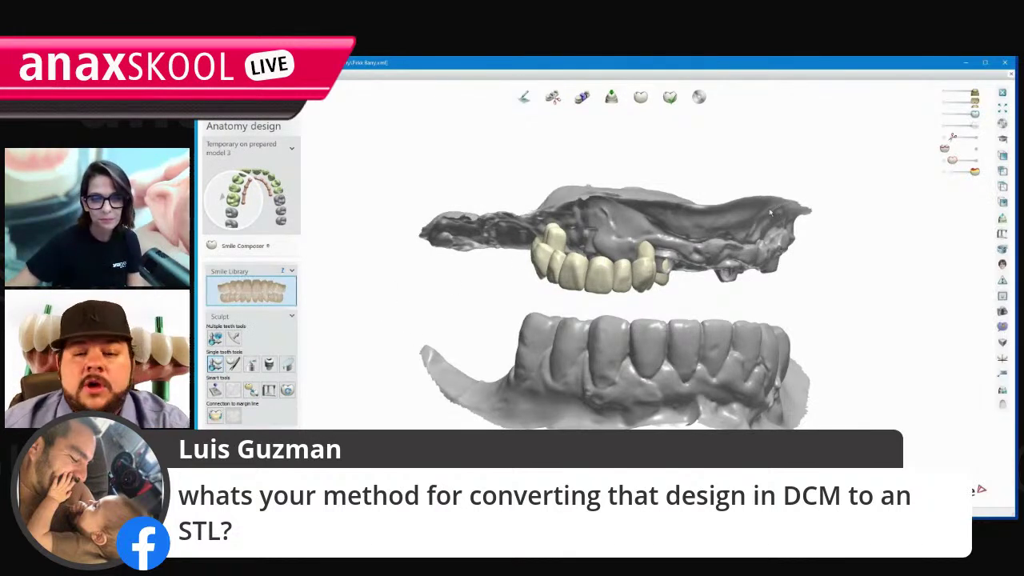
left_click(252, 290)
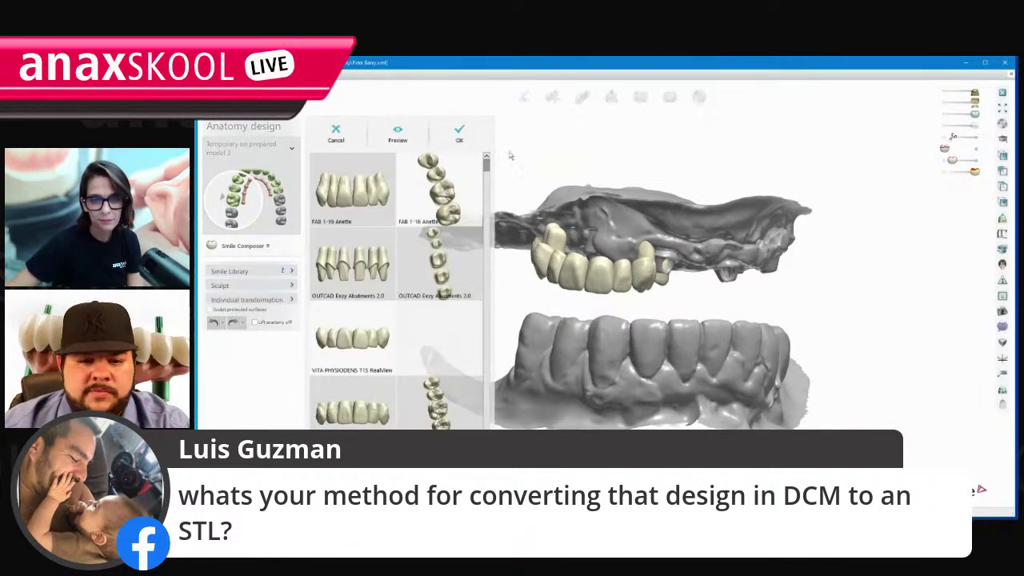
left_click(328, 134)
Close the Diagnostic Waxup's anatomy design without saving the changes.
left_click(966, 63)
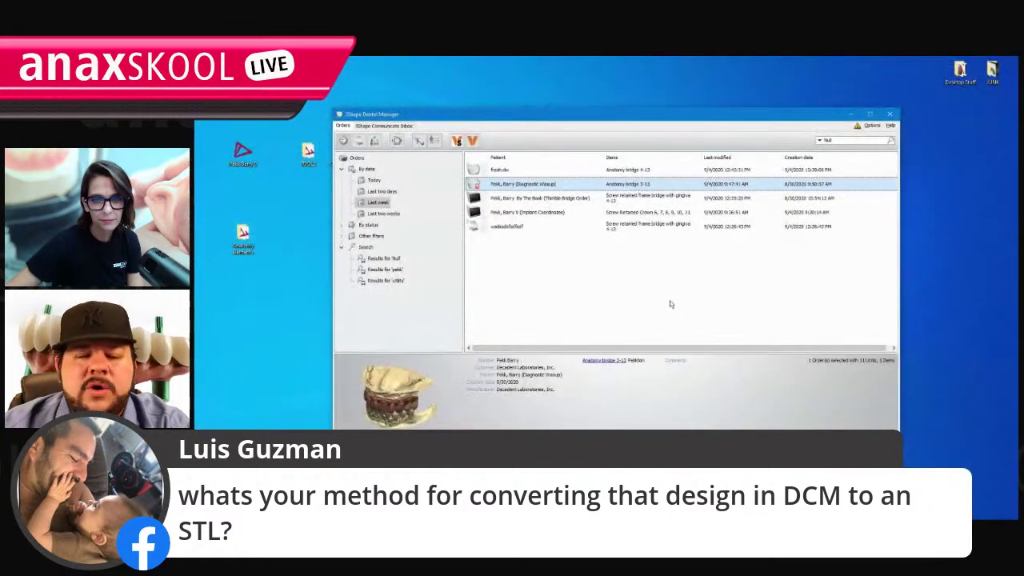
left_click(420, 516)
key("alt+Tab")
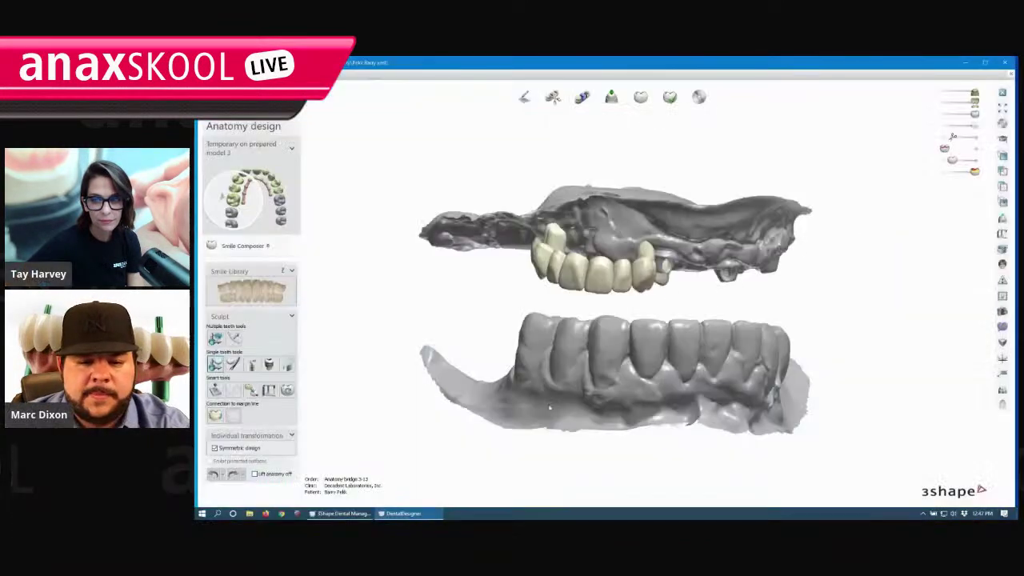
left_click(1008, 63)
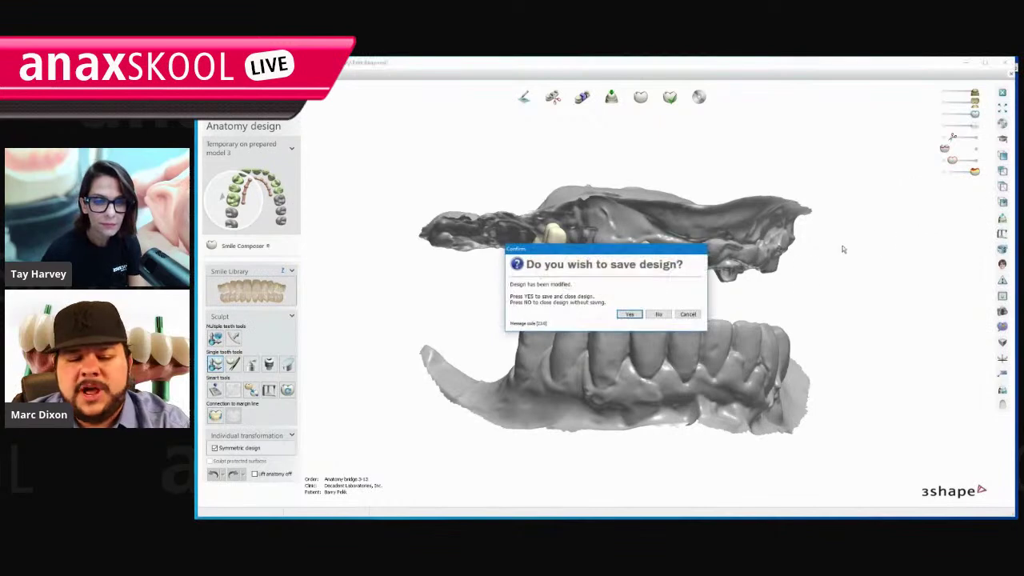
left_click(656, 317)
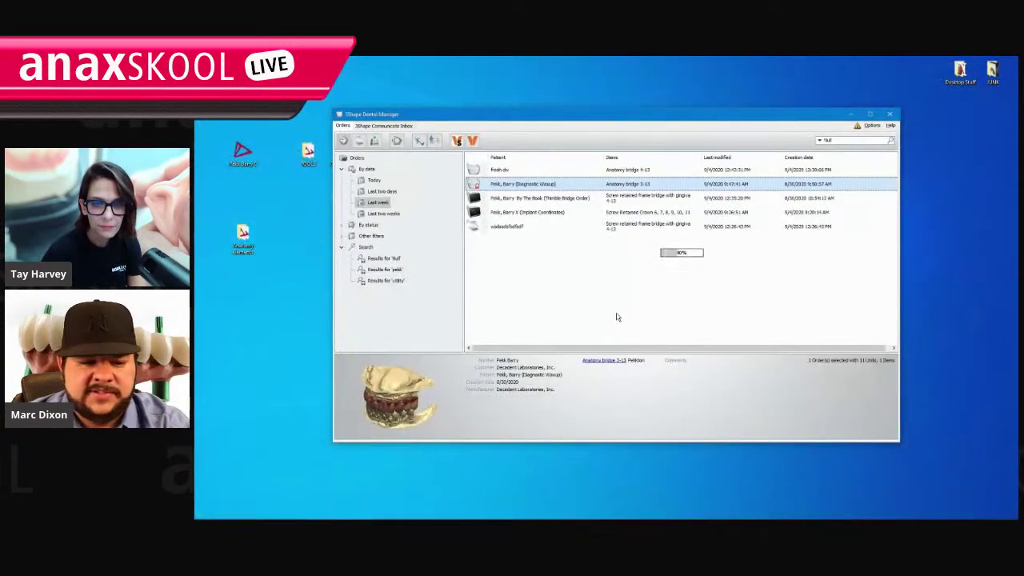
Explore the Diagnostic Waxup order's files and select its Anatomy elements folder.
right_click(547, 189)
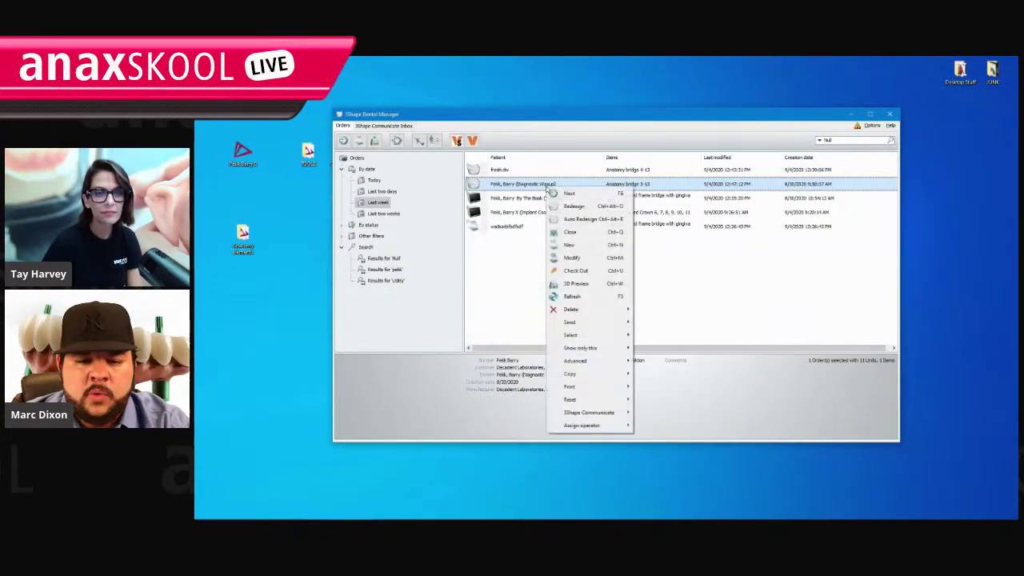
mouse_move(588, 366)
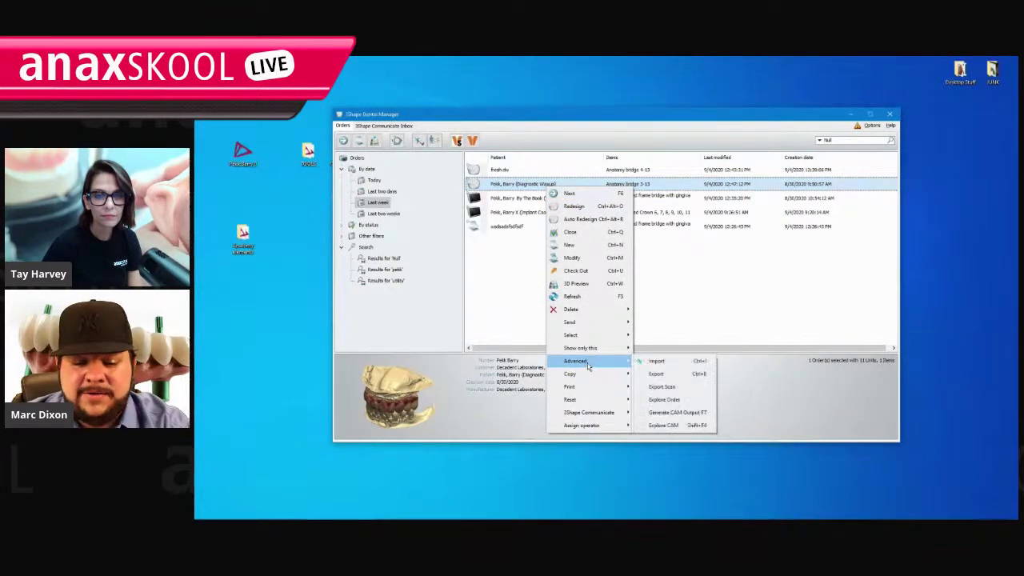
left_click(663, 400)
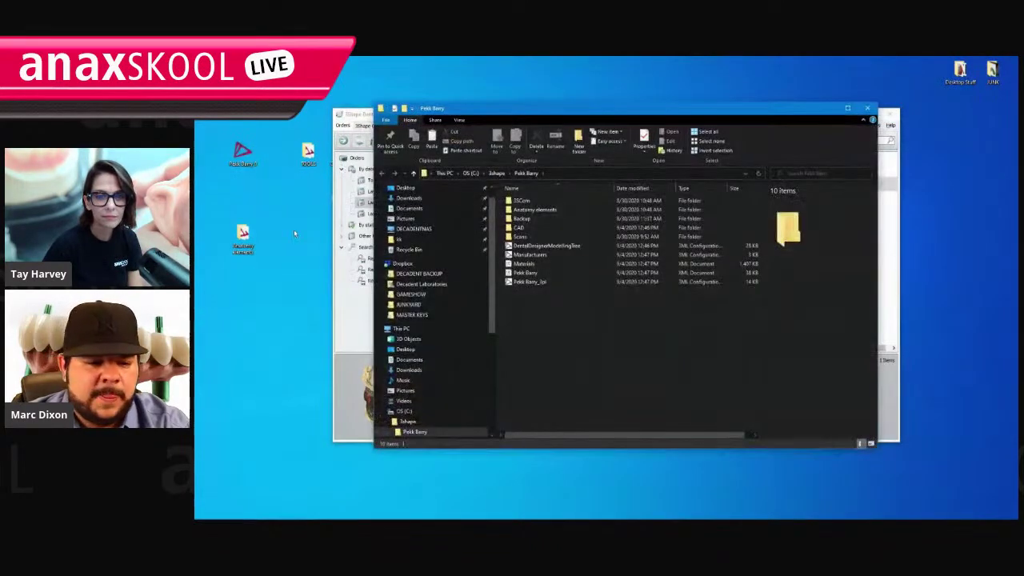
left_click(559, 209)
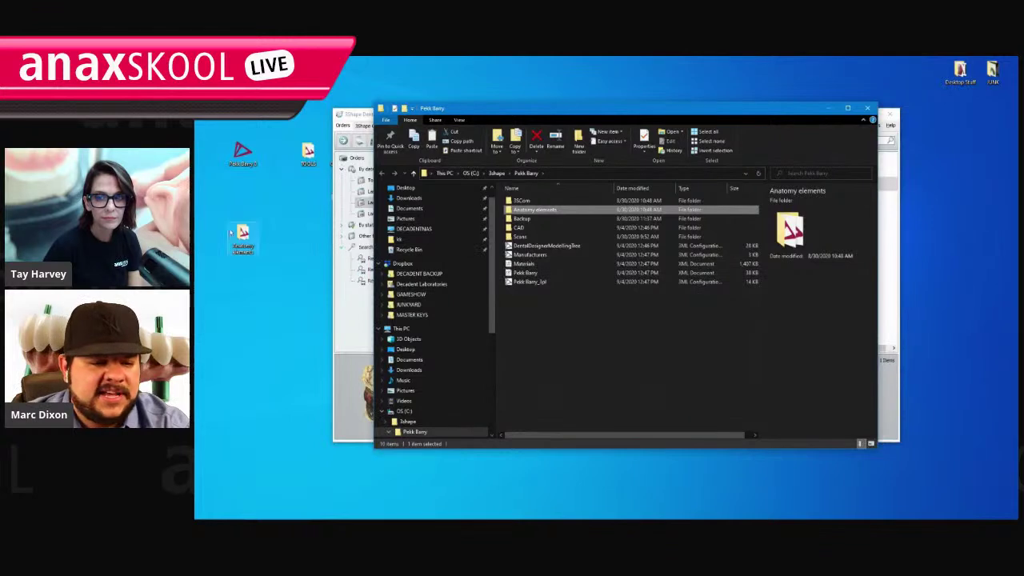
Rename the desktop's Anatomy elements folder as Anatomy for reuse and move it into the Diagnostic Waxup order's folder, closing that folder.
right_click(233, 233)
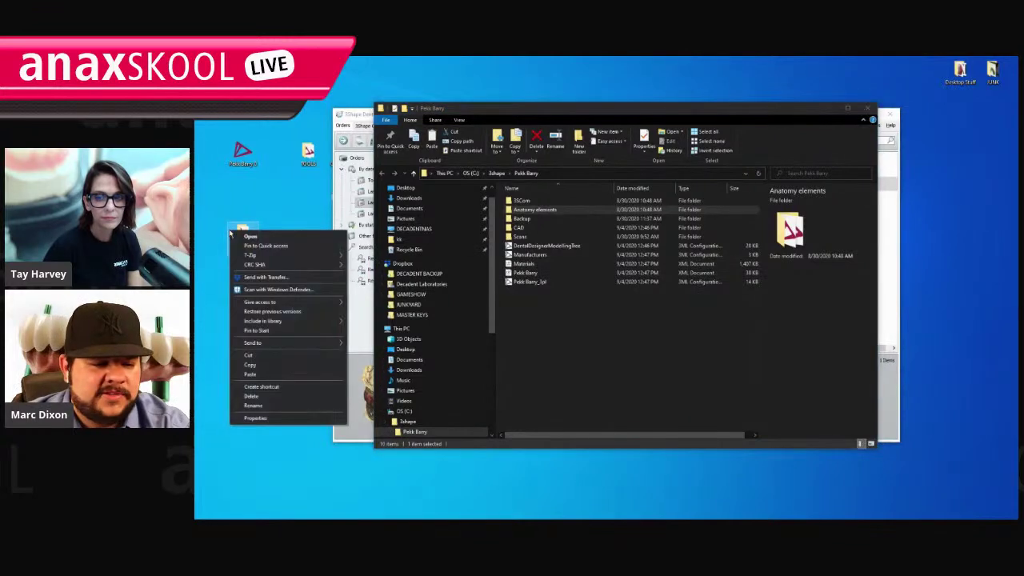
left_click(271, 405)
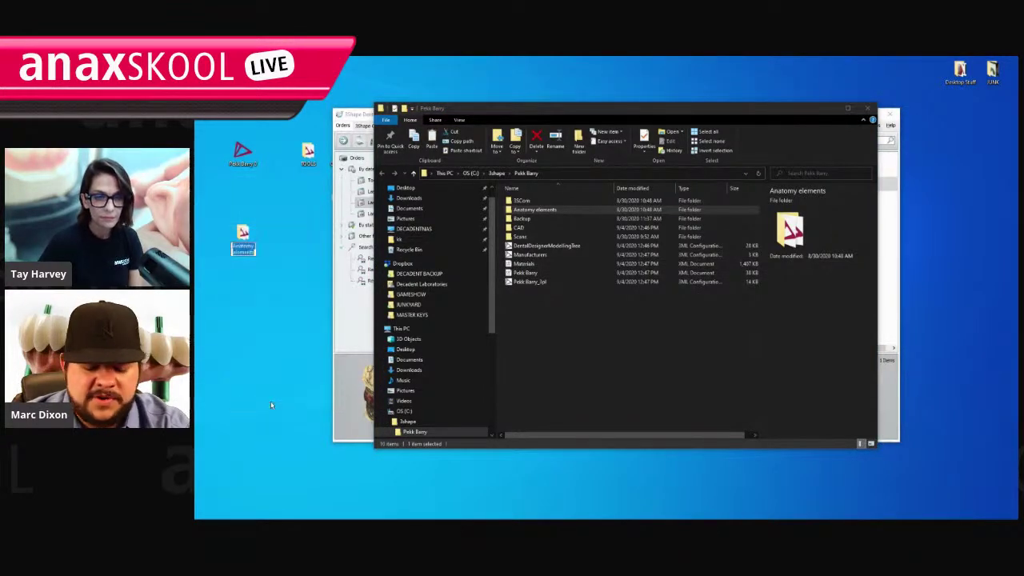
key("BackSpace")
key("BackSpace")
key("BackSpace")
key("BackSpace")
key("BackSpace")
key("BackSpace")
key("BackSpace")
key("BackSpace")
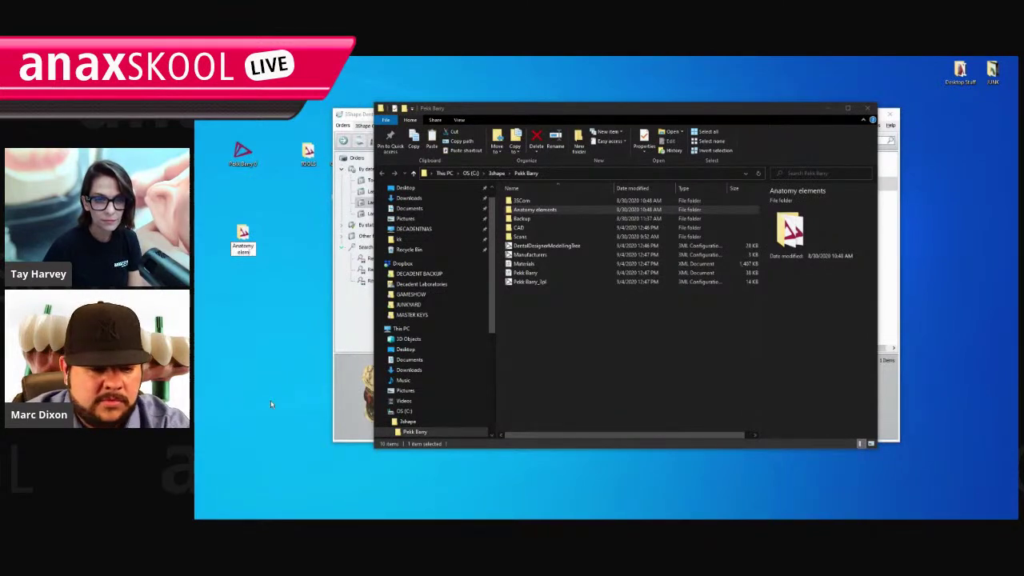
type("for reuse")
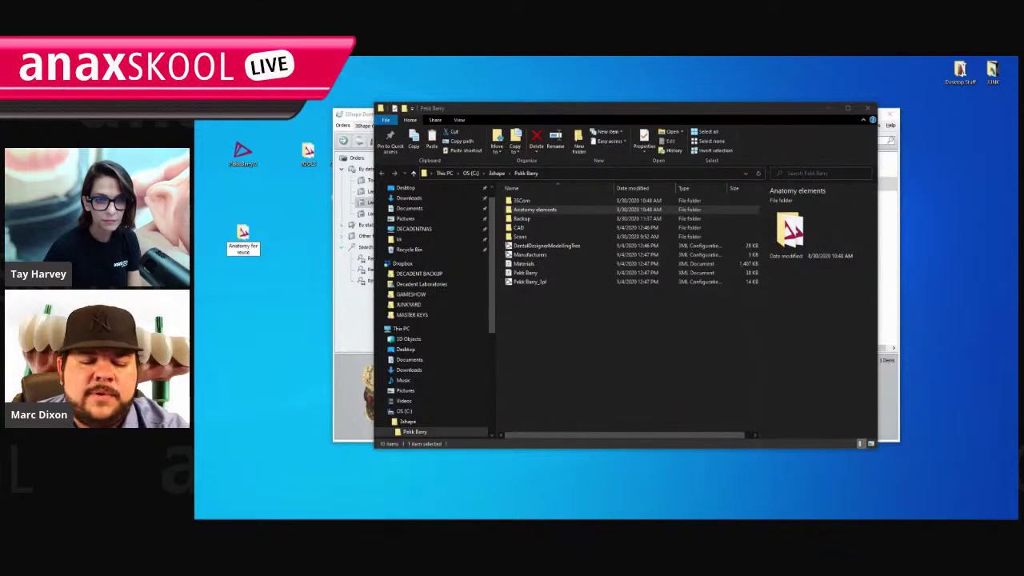
key("Return")
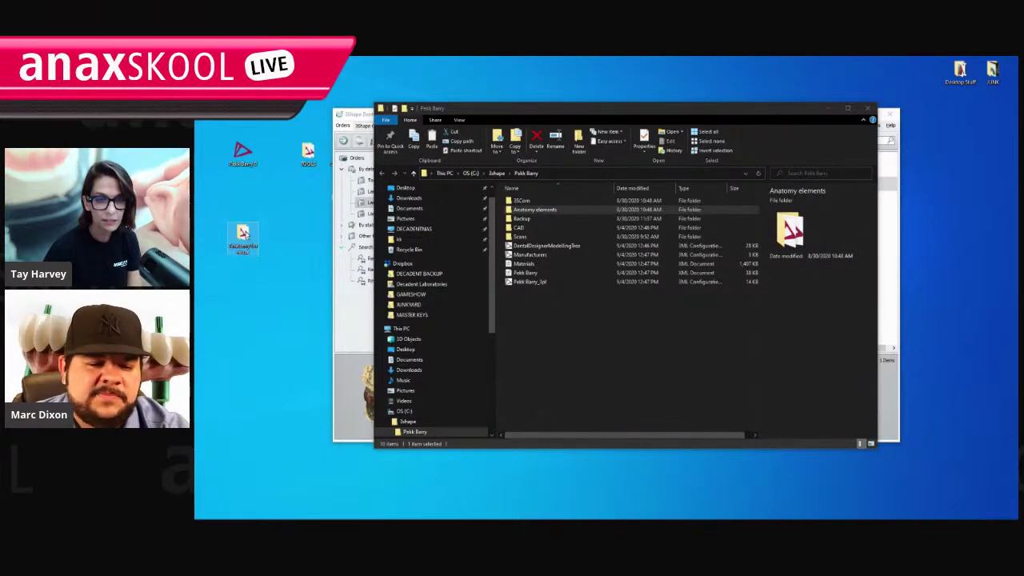
left_click_drag(244, 237, 647, 312)
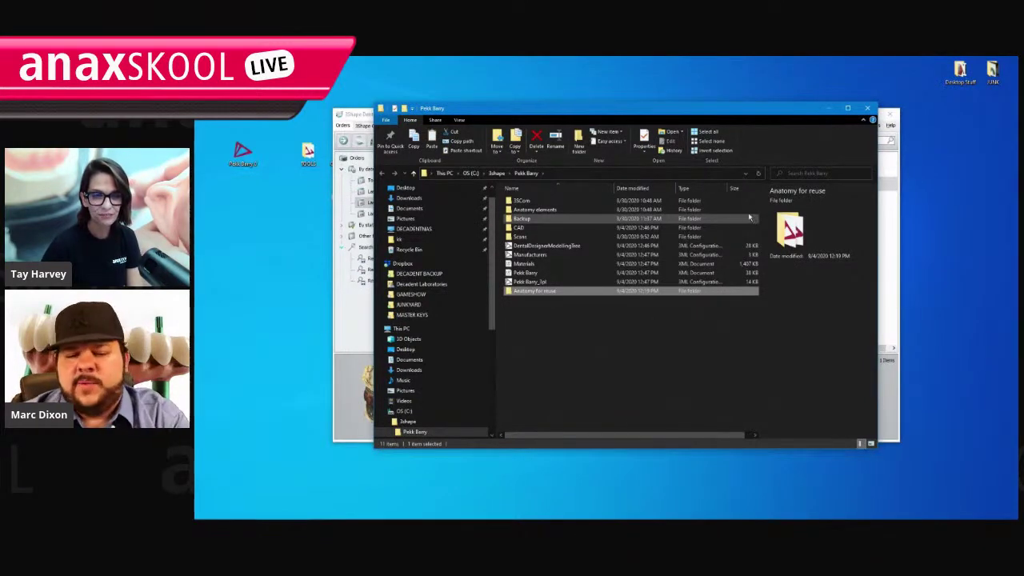
left_click(867, 107)
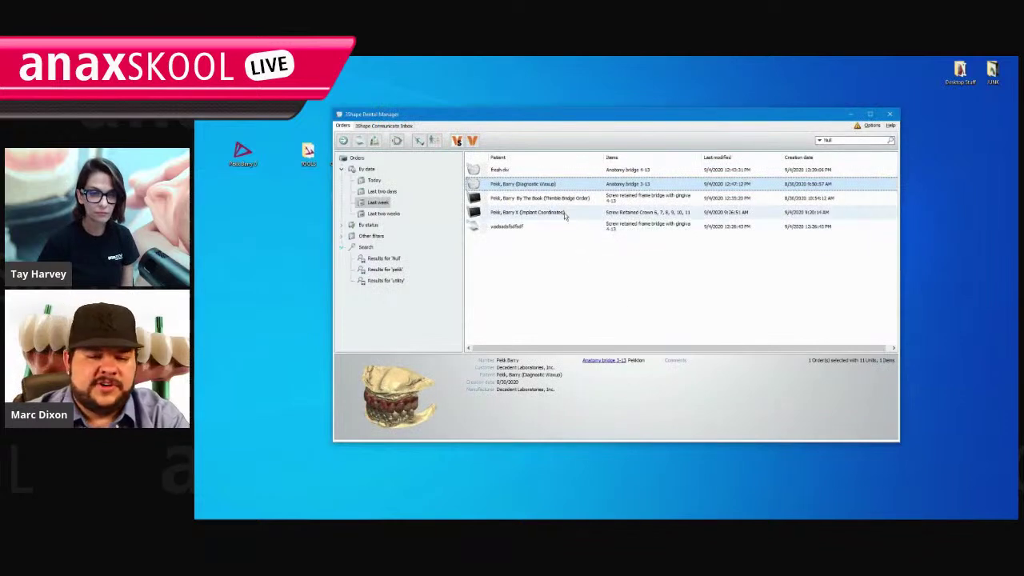
Redesign the Diagnostic Waxup order and proceed from Occlusal alignment to the anatomy design stage.
right_click(527, 188)
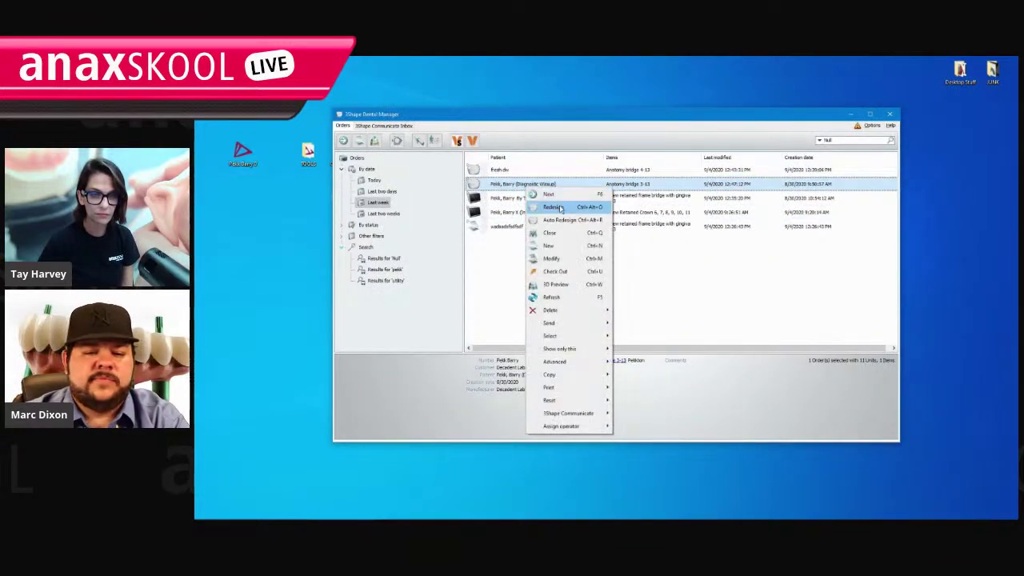
left_click(560, 209)
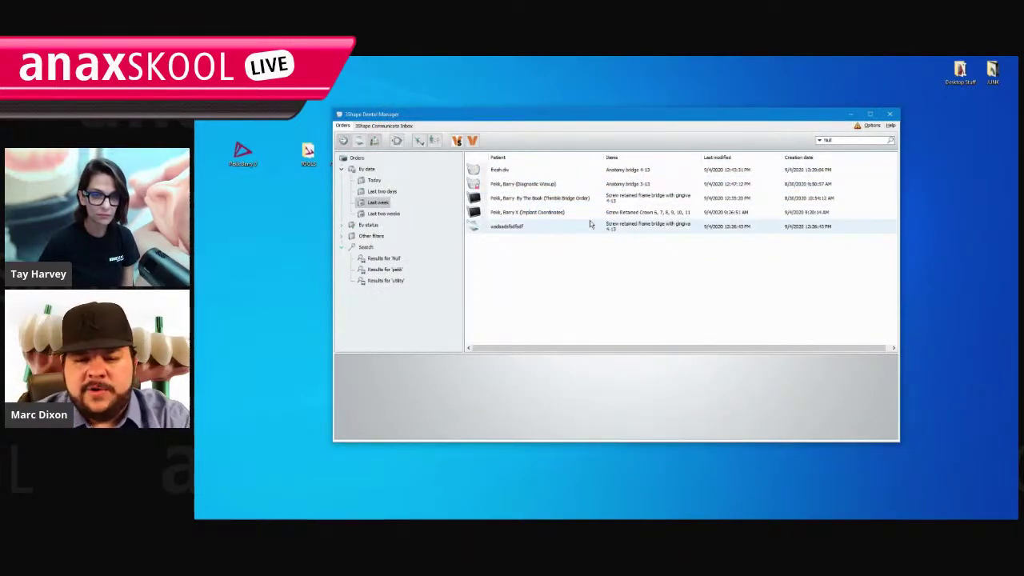
double_click(591, 224)
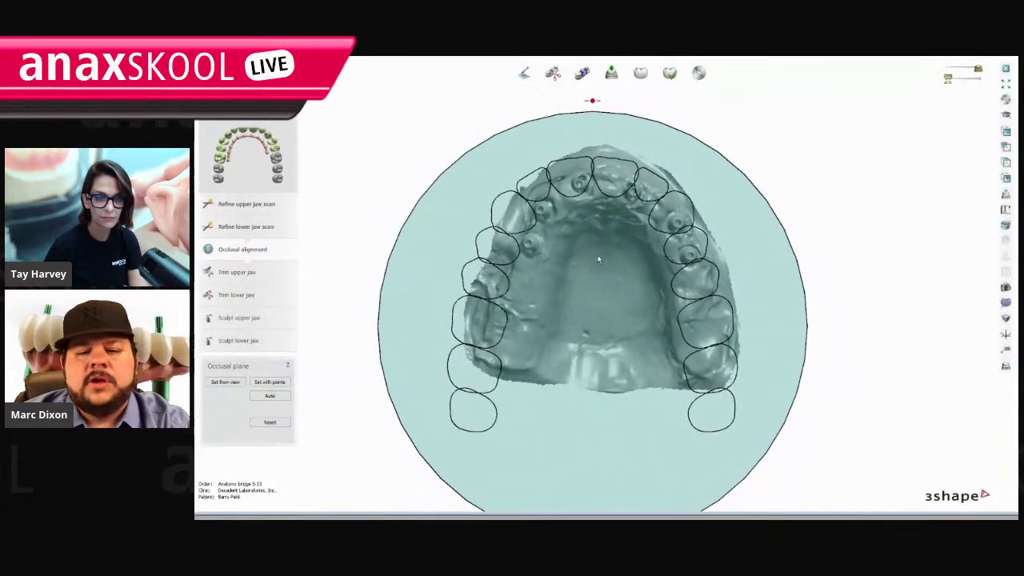
left_click(280, 80)
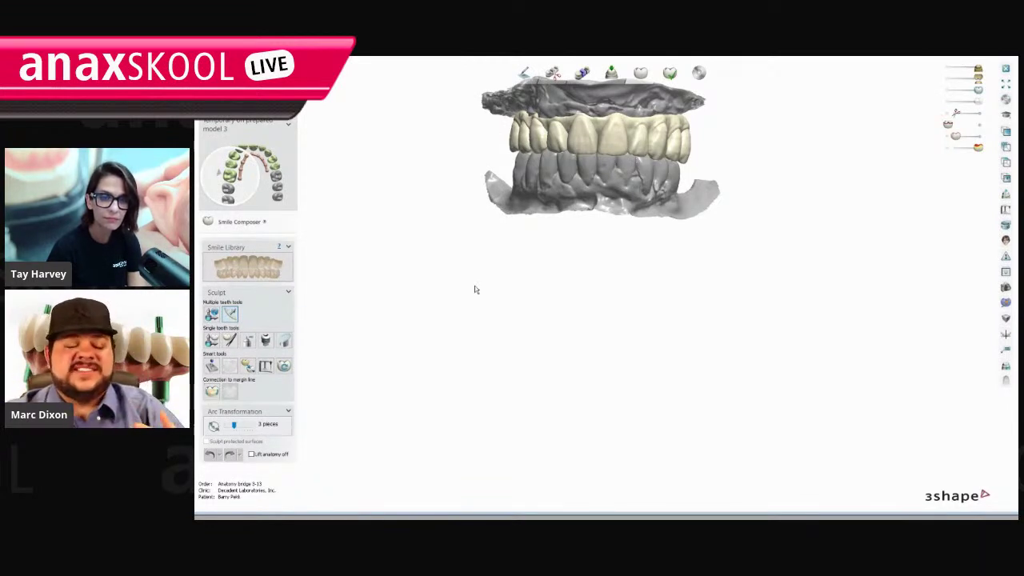
Examine the bridge anatomy on the upper jaw scan from the occlusal and front sides with the lower jaw hidden.
right_click_drag(476, 290, 578, 342)
scroll(601, 172, "up", 5)
middle_click_drag(588, 253, 585, 276)
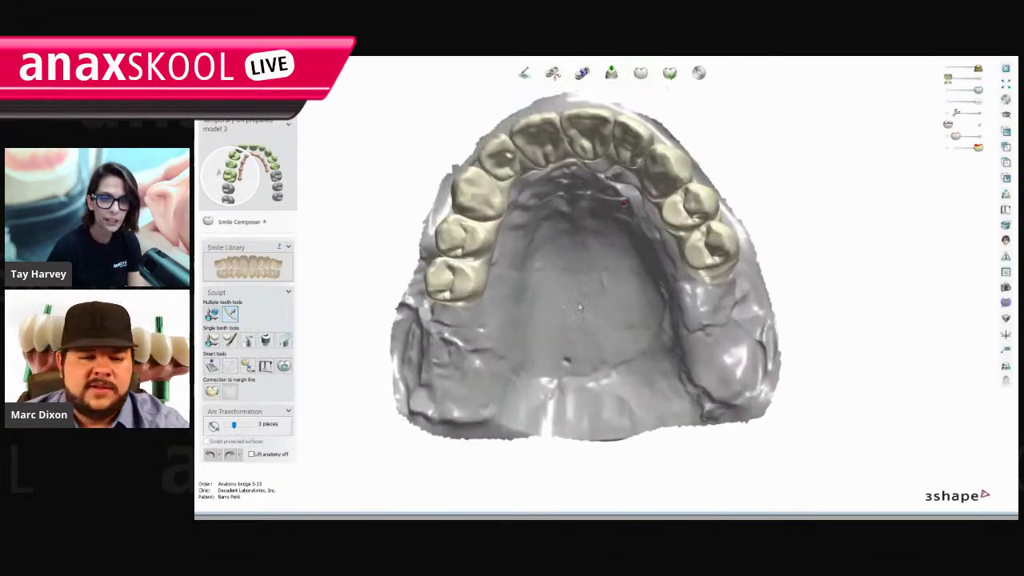
right_click_drag(567, 327, 629, 371)
scroll(566, 426, "down", 2)
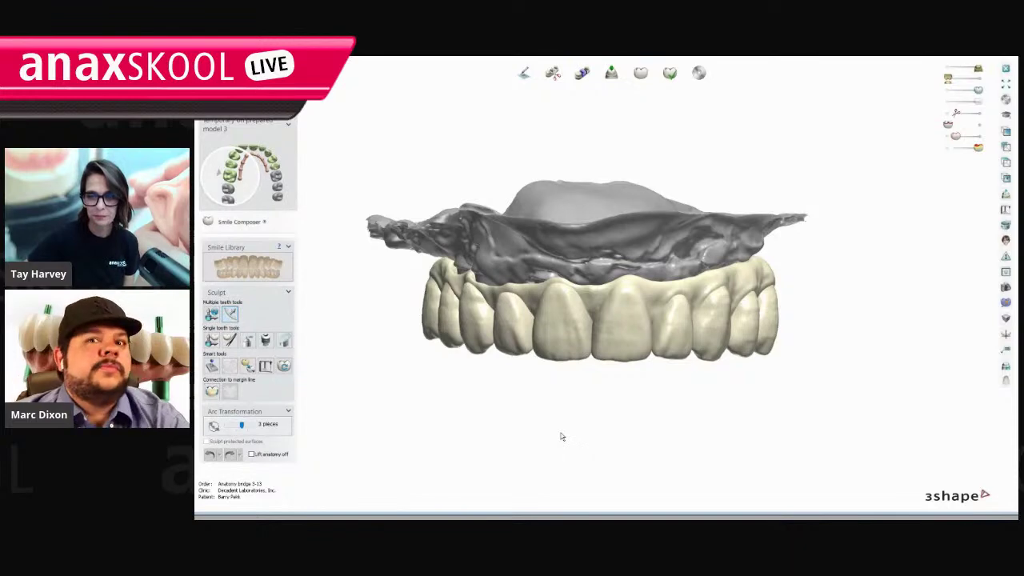
right_click_drag(563, 412, 596, 309)
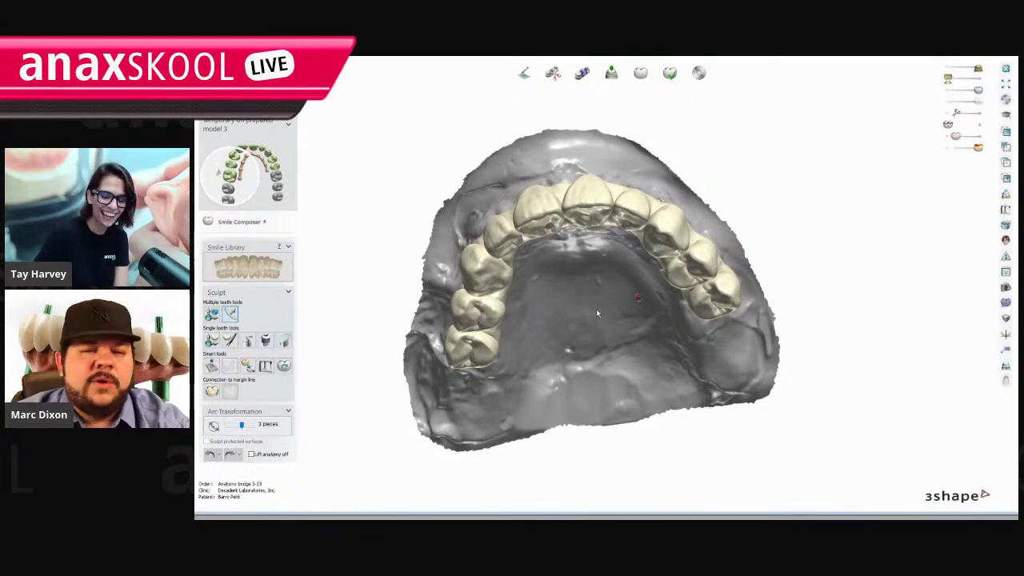
right_click_drag(630, 311, 587, 294)
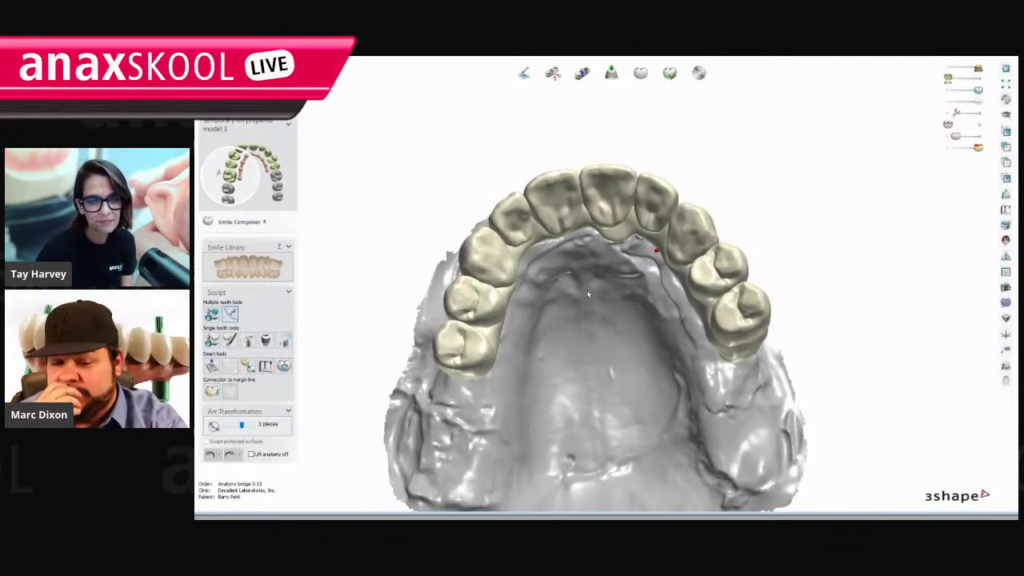
Hide the upper jaw scan, show the lower one and examine how the bridge anatomy meets the lower teeth.
right_click_drag(385, 307, 560, 381)
key("a")
middle_click_drag(629, 304, 638, 168)
key("p")
right_click_drag(638, 169, 619, 215)
scroll(620, 214, "up", 3)
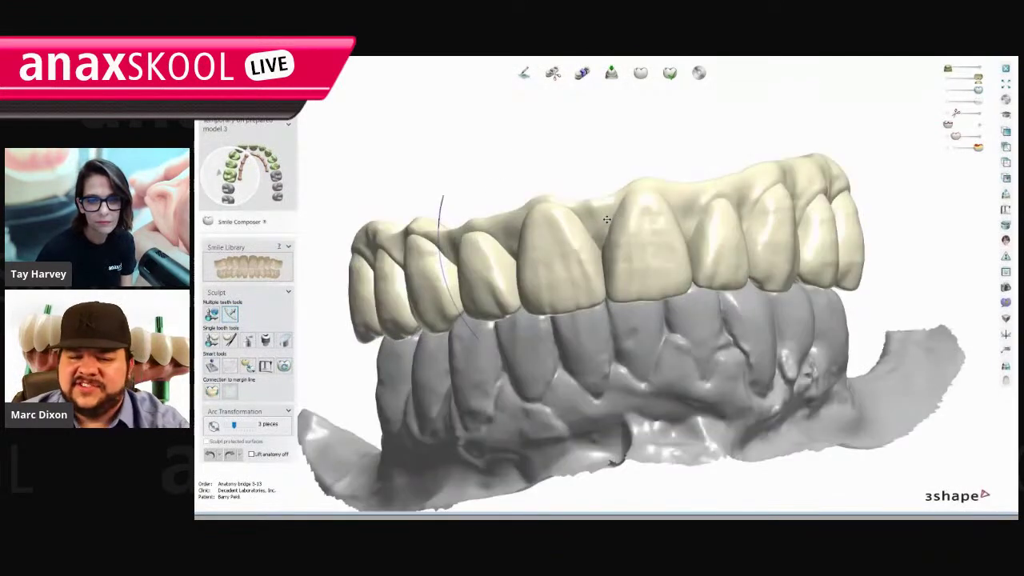
scroll(574, 200, "down", 2)
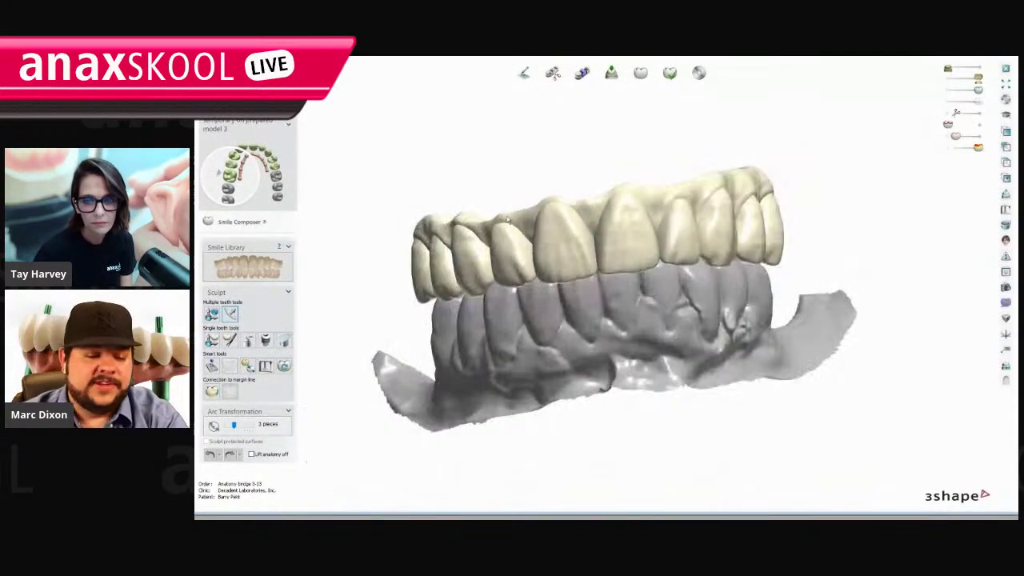
Replace the bridge's teeth with the FAB 1-16 Anette set from the Smile Library.
left_click(264, 270)
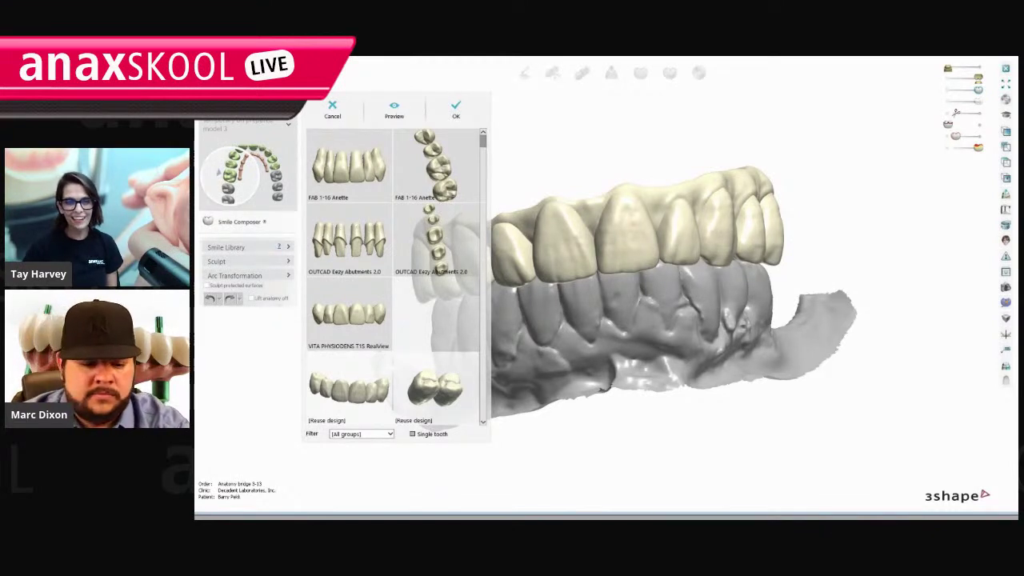
left_click(348, 164)
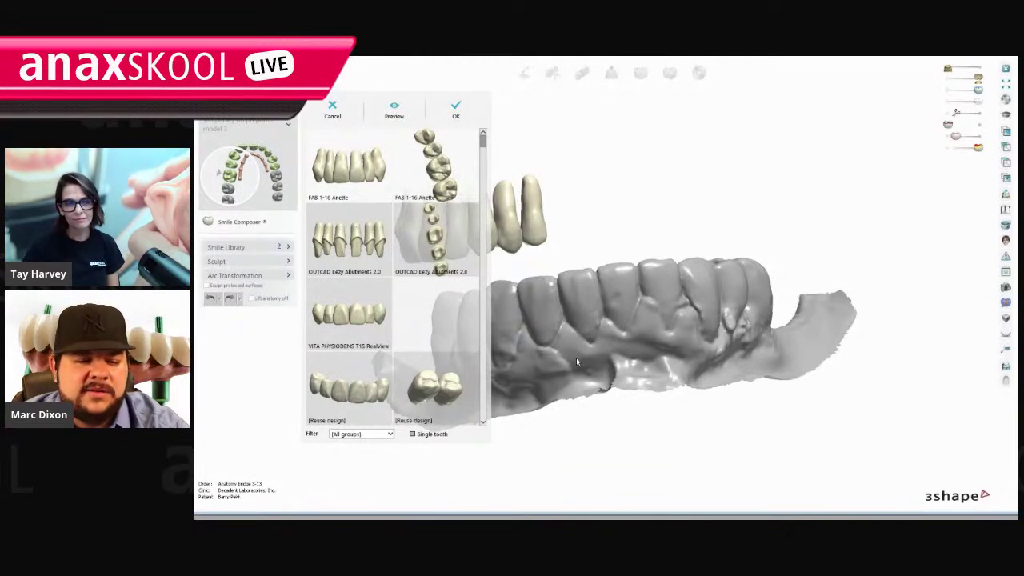
left_click(453, 111)
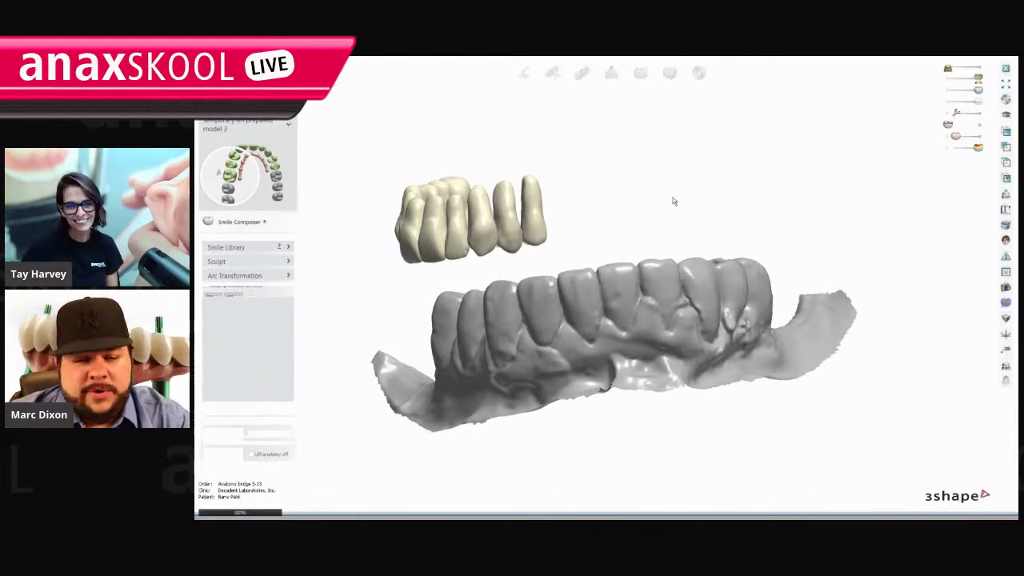
Show the upper jaw scan alone and move and rotate the whole tooth set towards the arch with the multiple teeth tool.
right_click_drag(567, 326, 488, 250)
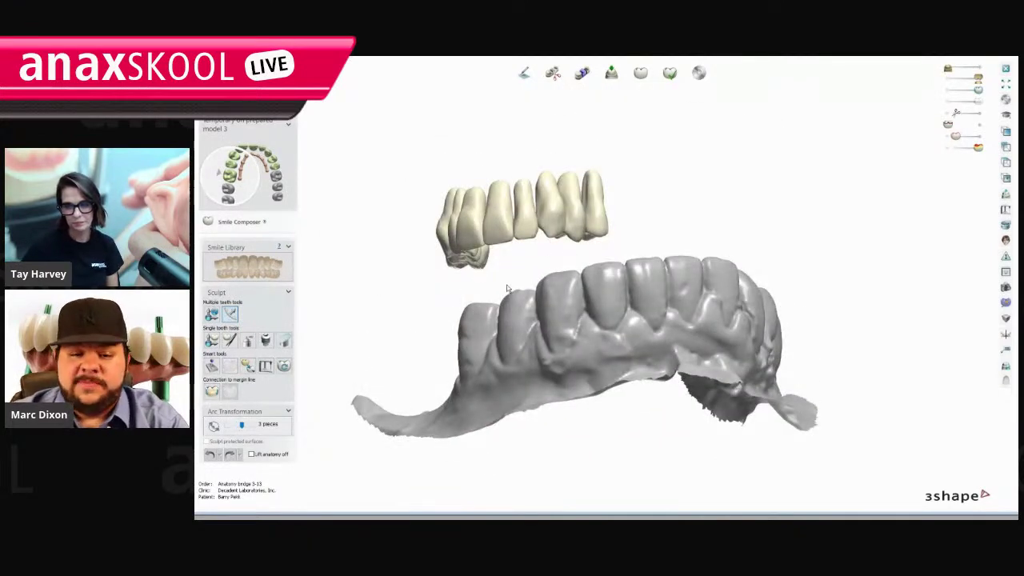
right_click_drag(440, 293, 483, 268)
key("a")
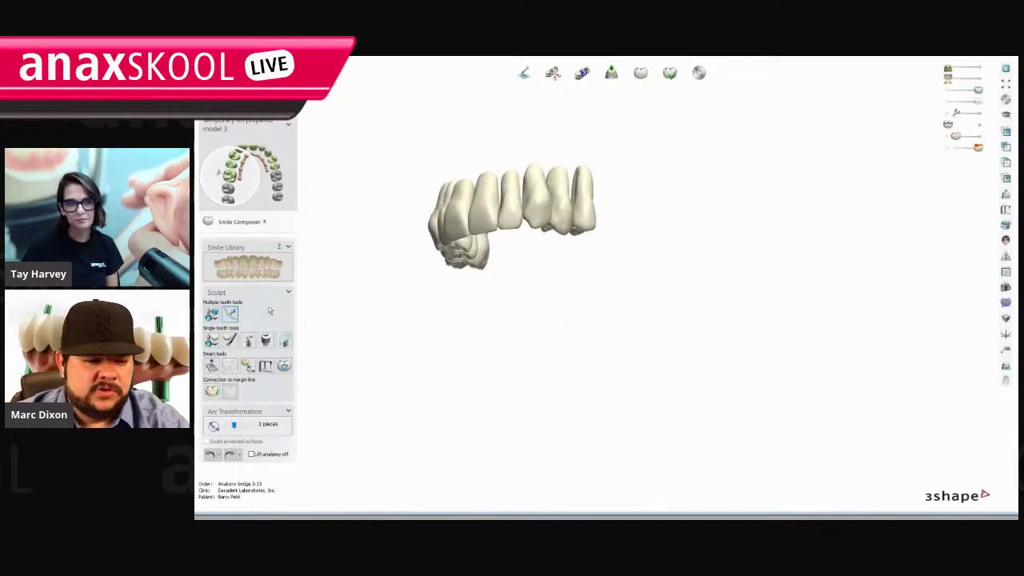
left_click(211, 313)
right_click_drag(554, 331, 524, 232)
key("a")
scroll(547, 302, "up", 2)
scroll(525, 232, "down", 3)
left_click_drag(563, 123, 648, 237)
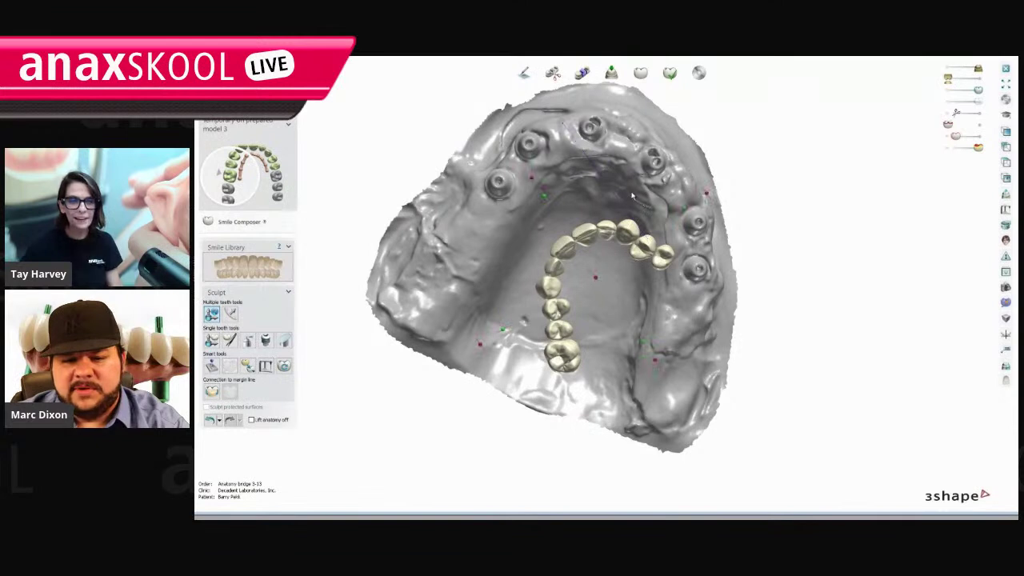
left_click_drag(538, 176, 670, 183)
left_click_drag(626, 222, 644, 135)
Lower the whole tooth set by about 5 mm relative to the upper jaw scan in the front view.
right_click_drag(606, 229, 580, 288)
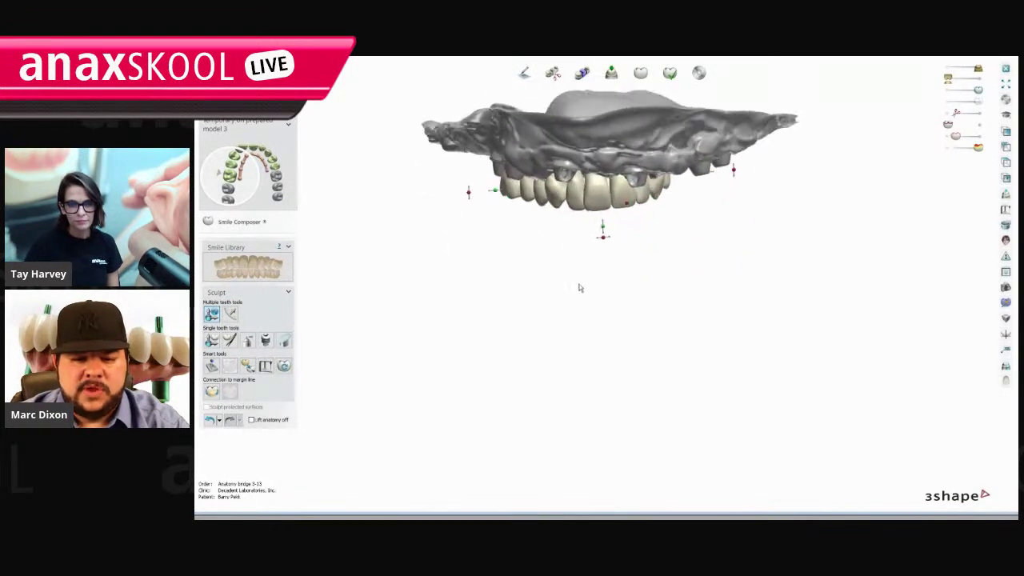
scroll(603, 213, "up", 3)
left_click_drag(608, 179, 602, 225)
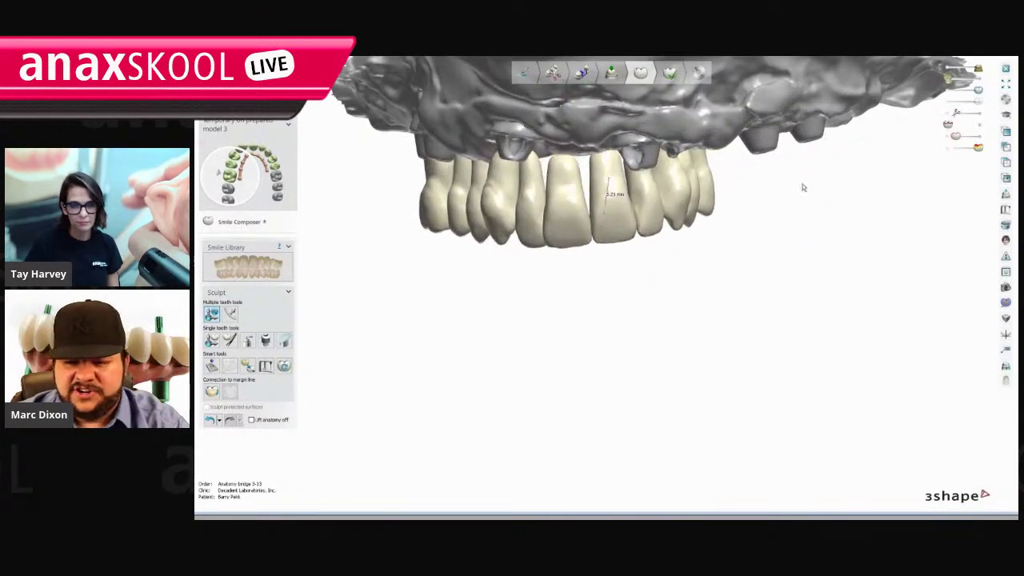
Rotate the whole tooth set slightly in the front view and in the occlusal view to align it with the upper arch.
left_click_drag(822, 182, 822, 185)
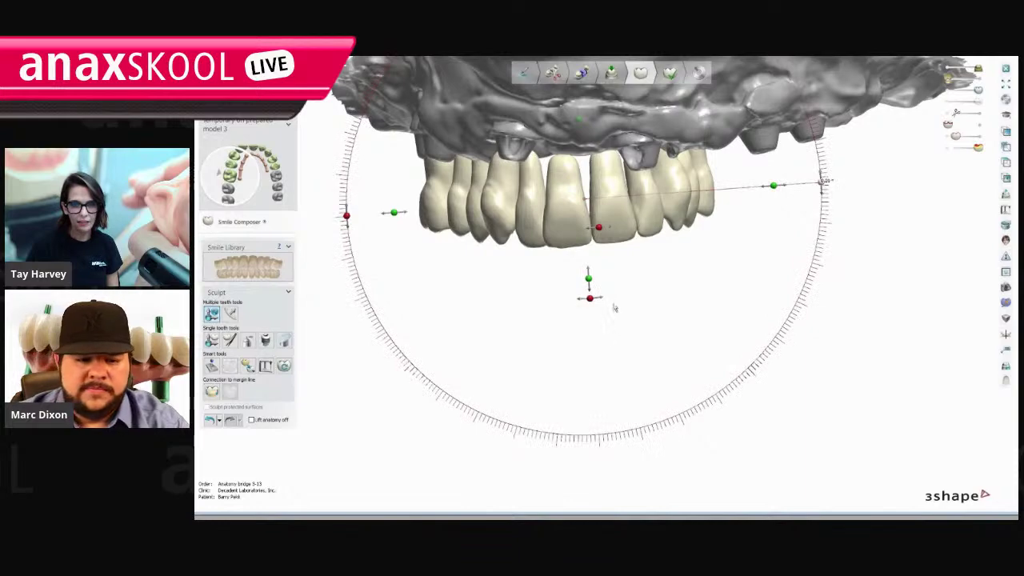
right_click_drag(615, 306, 619, 249)
scroll(612, 290, "down", 4)
scroll(607, 302, "up", 3)
left_click_drag(549, 307, 609, 309)
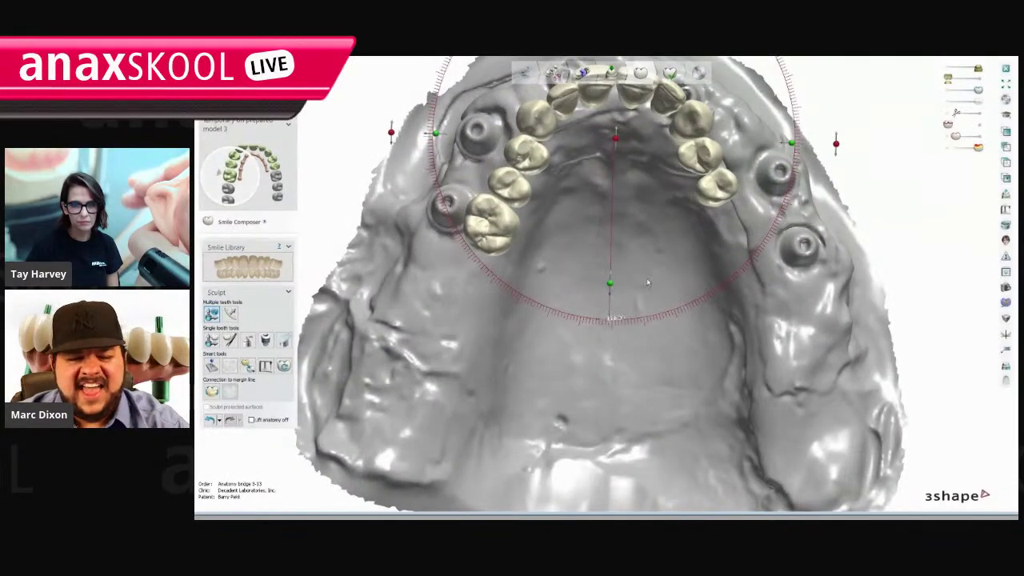
scroll(645, 296, "down", 3)
right_click_drag(642, 308, 579, 292)
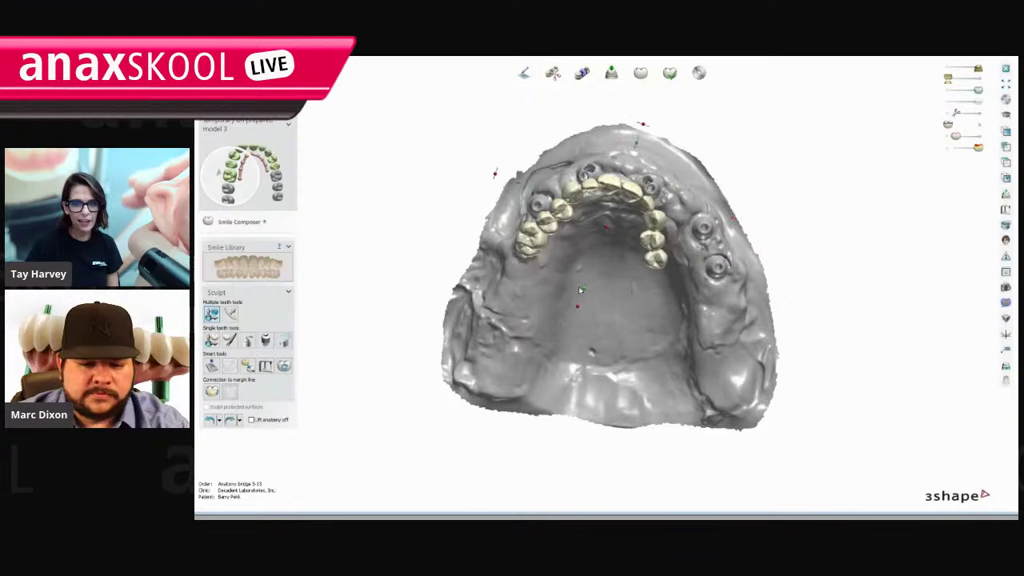
Reposition and enlarge the whole tooth set so it follows the upper ridge over the implants in the occlusal view.
left_click_drag(586, 289, 567, 341)
left_click_drag(763, 297, 775, 251)
left_click_drag(624, 198, 637, 174)
left_click_drag(607, 327, 608, 339)
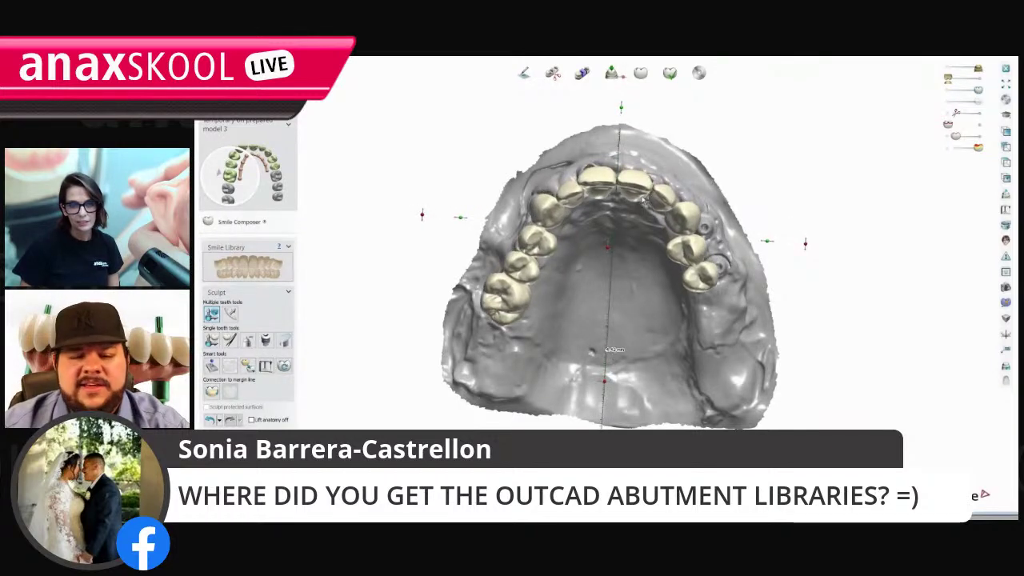
left_click_drag(634, 189, 633, 179)
mouse_move(628, 268)
right_mouse_down()
mouse_move(620, 315)
mouse_move(633, 278)
right_mouse_up()
scroll(623, 280, "up", 2)
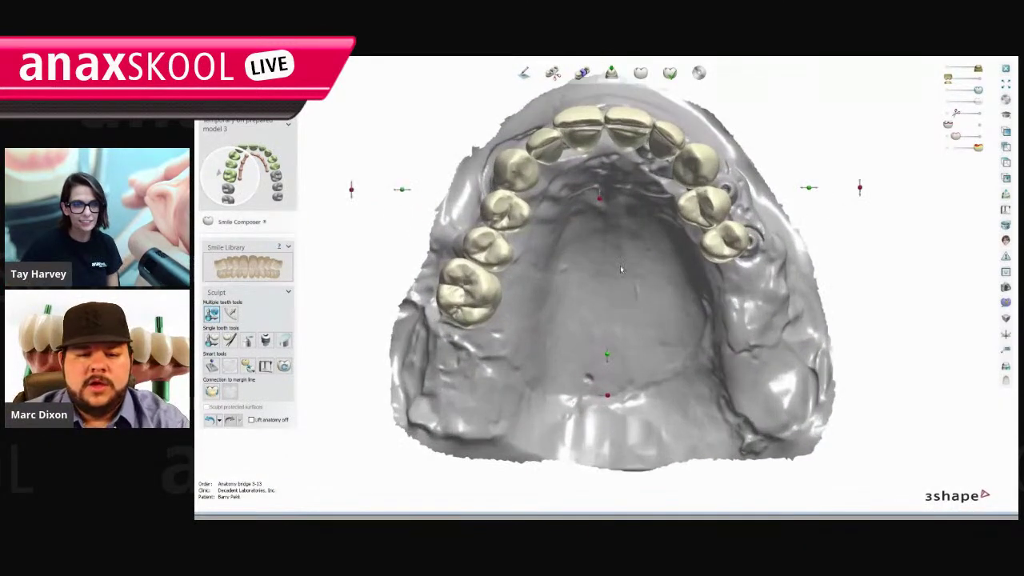
middle_click_drag(620, 267, 629, 325)
right_click_drag(629, 326, 623, 302)
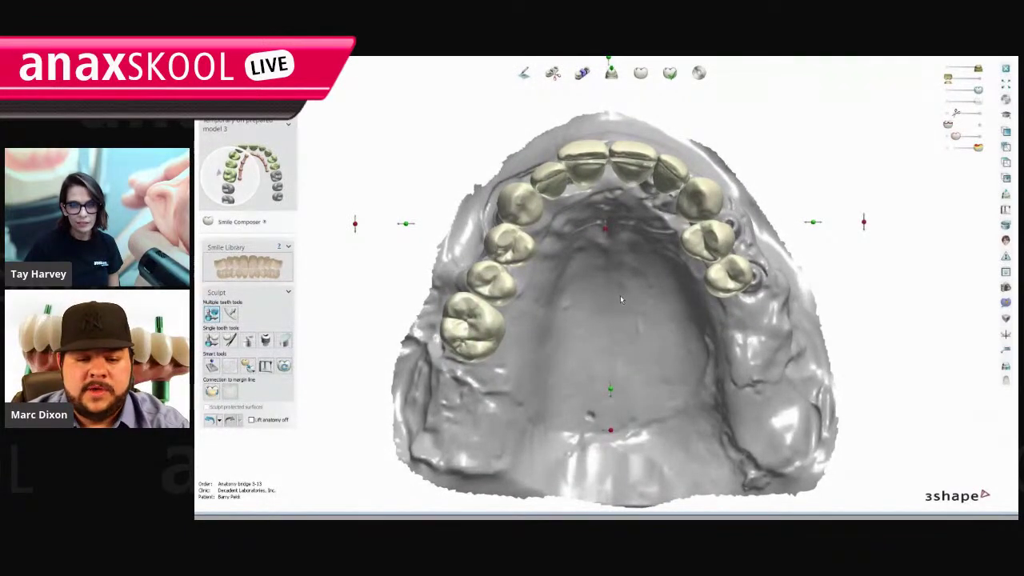
Set up the Attachment tool with the Decadent group, the Gingiva attachment and View direction as default orientation.
left_click(466, 329)
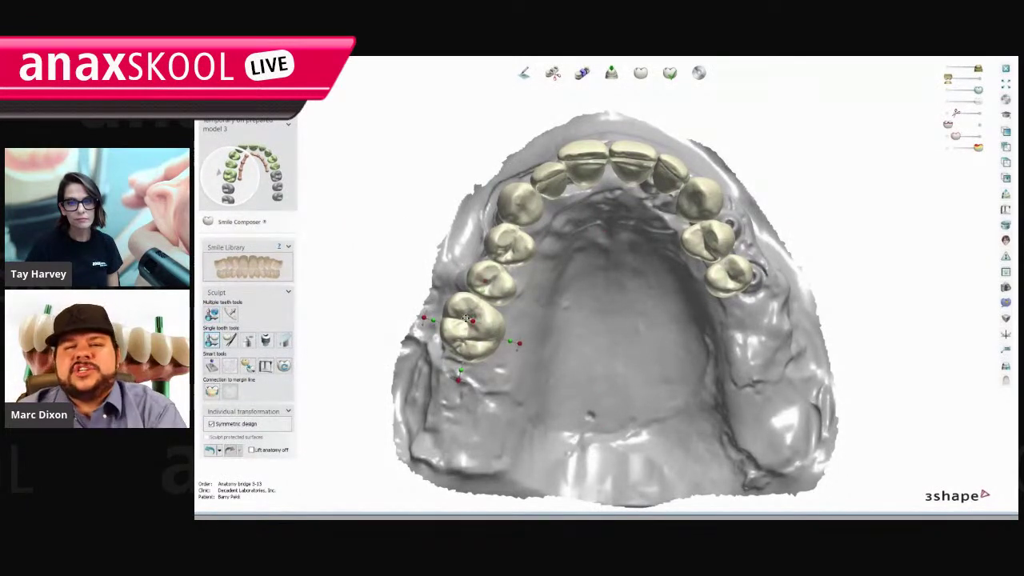
left_click(265, 342)
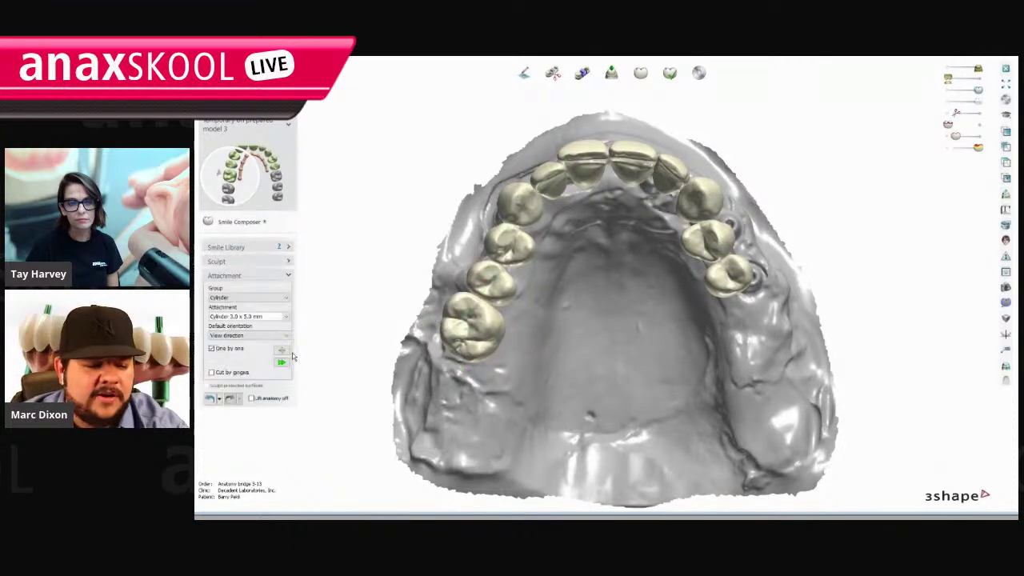
left_click(285, 297)
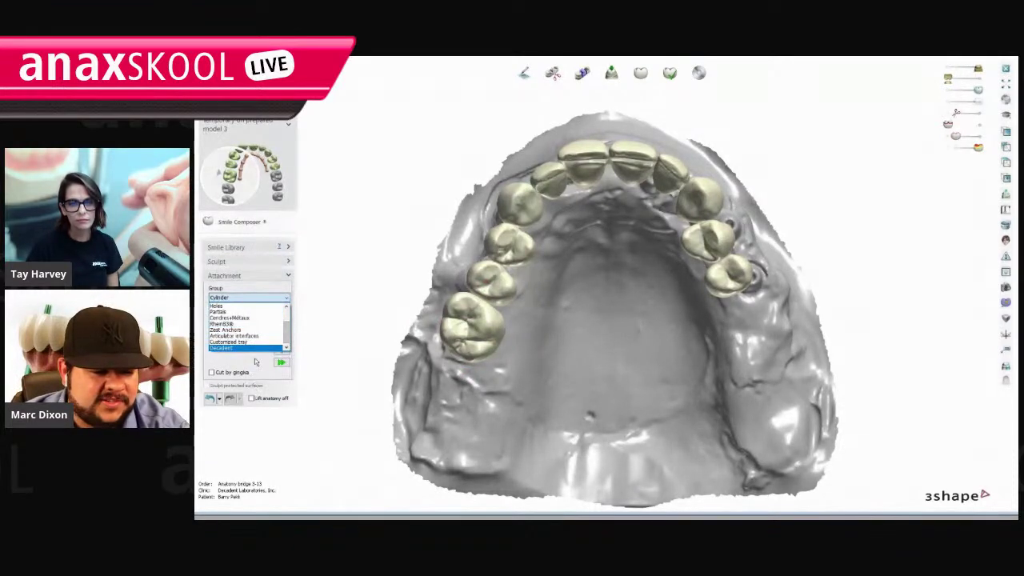
left_click(252, 336)
left_click(252, 298)
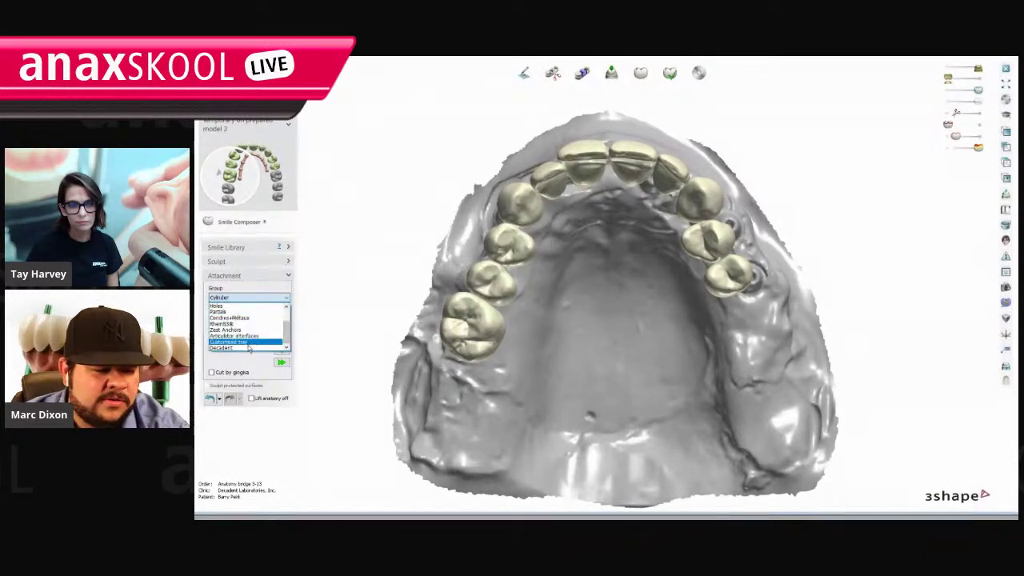
left_click(255, 348)
left_click(250, 317)
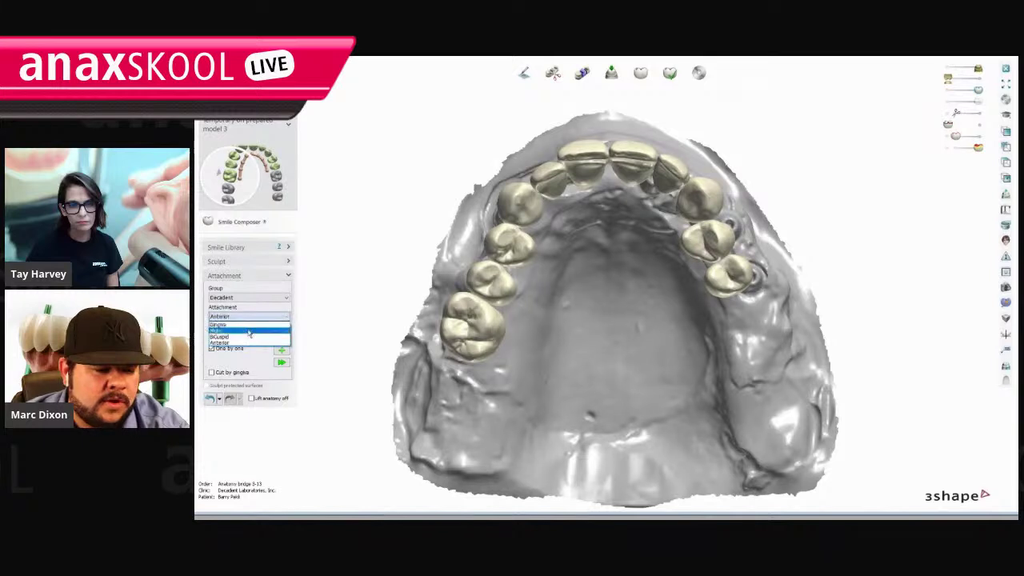
left_click(249, 324)
left_click(252, 338)
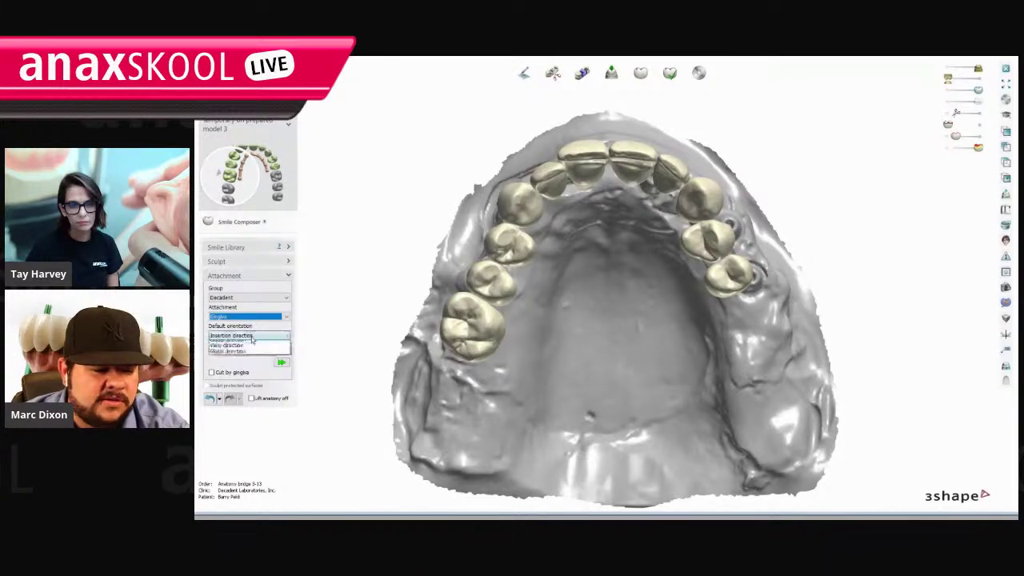
left_click(247, 356)
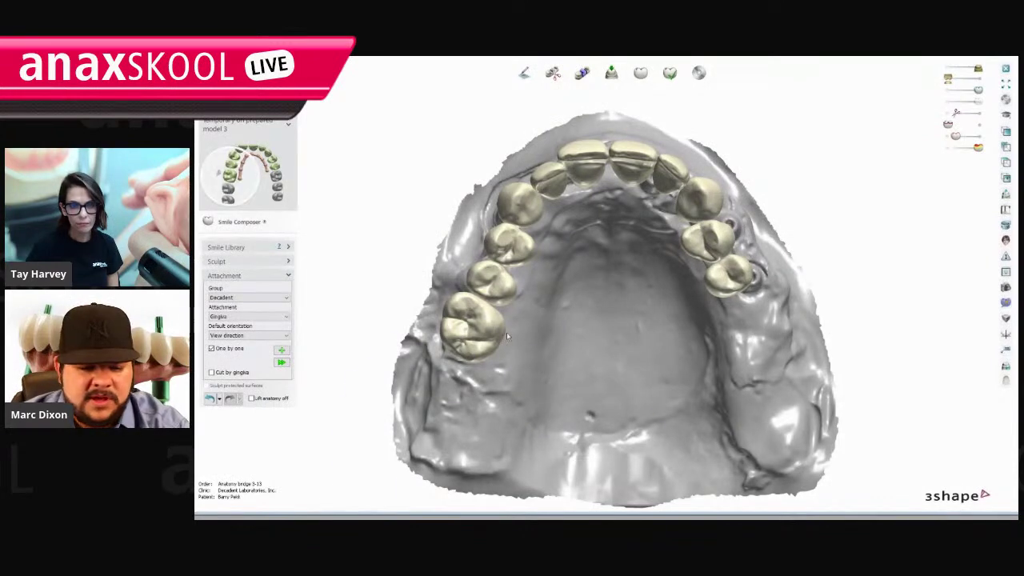
Place the Gingiva attachment on the upper molar and apply it to the tooth.
left_click(484, 338)
right_click_drag(391, 337, 424, 315)
right_click_drag(473, 250, 388, 297)
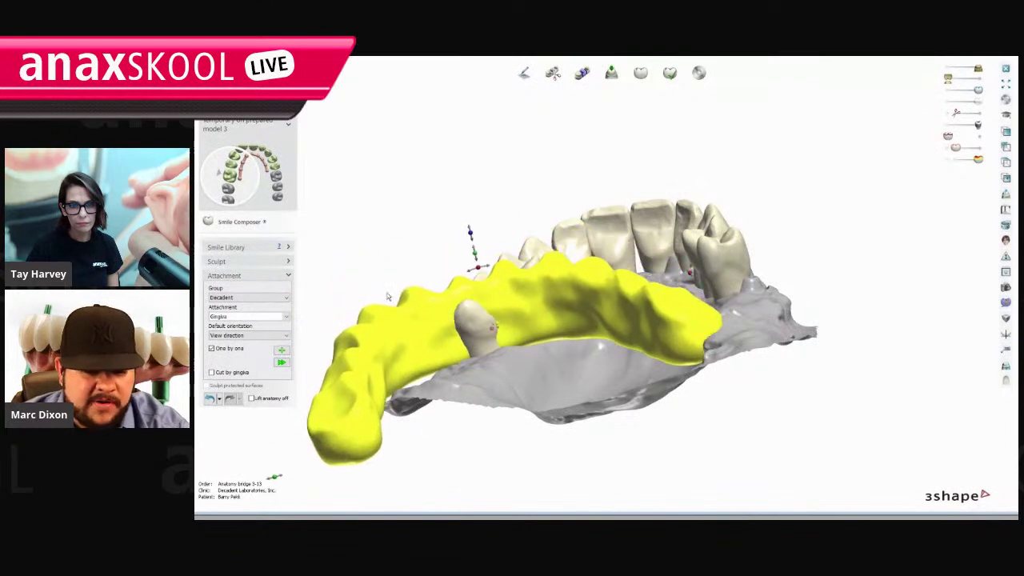
left_click(281, 363)
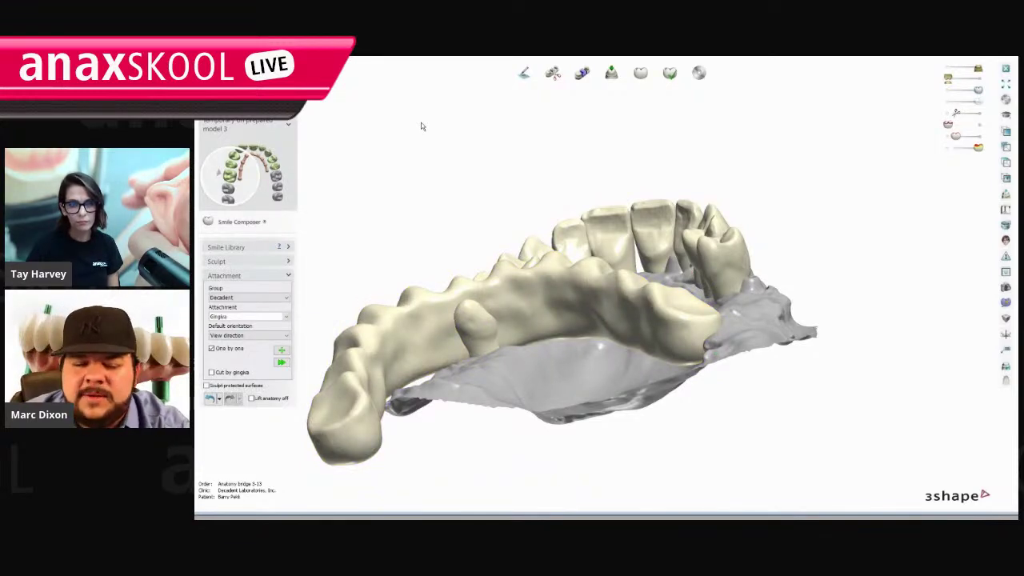
Move the gingiva piece onto the upper arch behind the teeth with the individual transformation tool.
scroll(485, 174, "down", 1)
right_click_drag(485, 174, 455, 352)
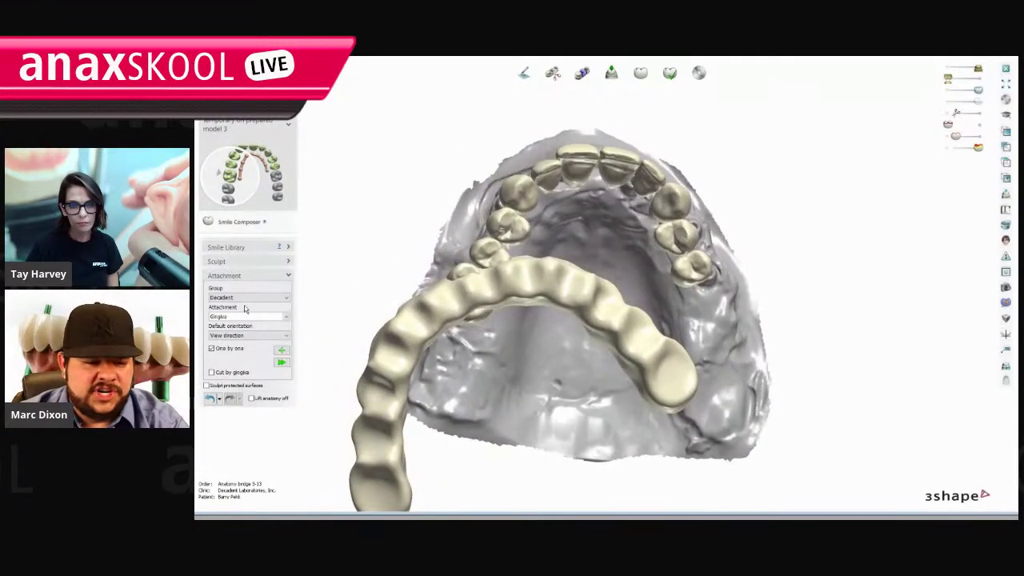
left_click(218, 262)
left_click_drag(478, 283, 596, 134)
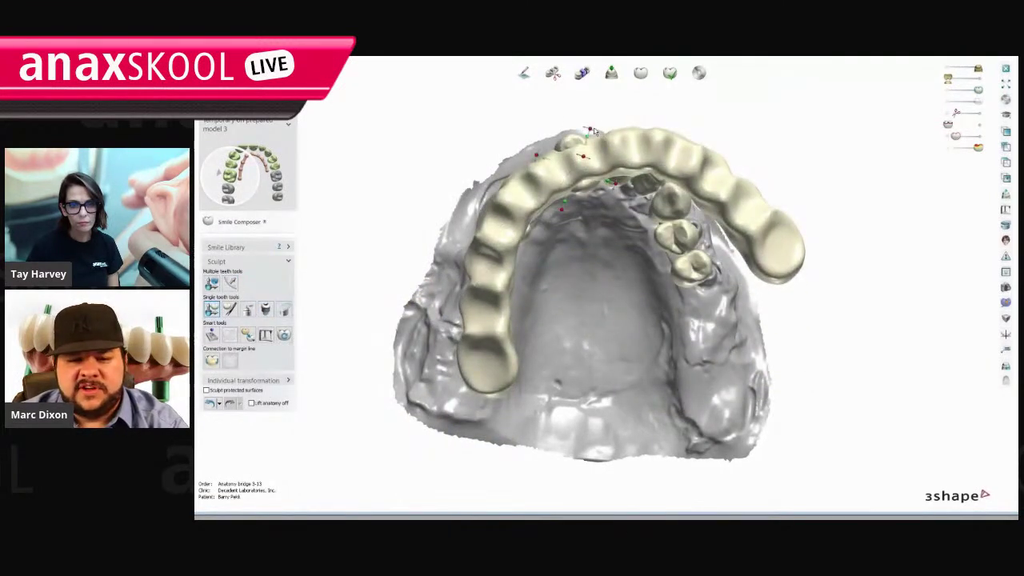
right_click_drag(595, 131, 589, 365)
scroll(598, 222, "up", 2)
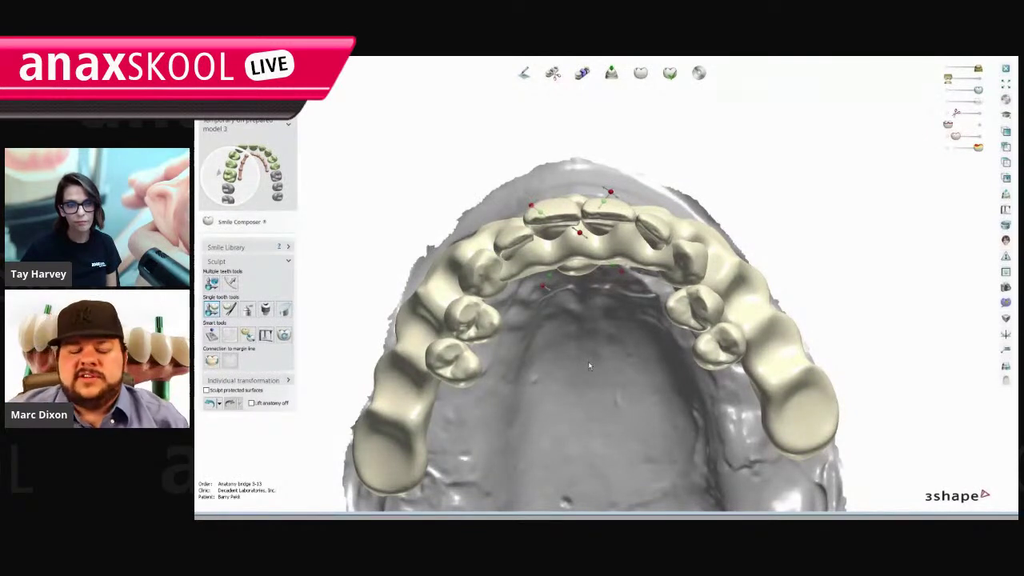
Try adding material around the premolars and gingiva with the wax knife at 1.04 mm size and 45.0 µm strength.
scroll(640, 352, "up", 6)
middle_click_drag(848, 280, 674, 324)
left_click(247, 310)
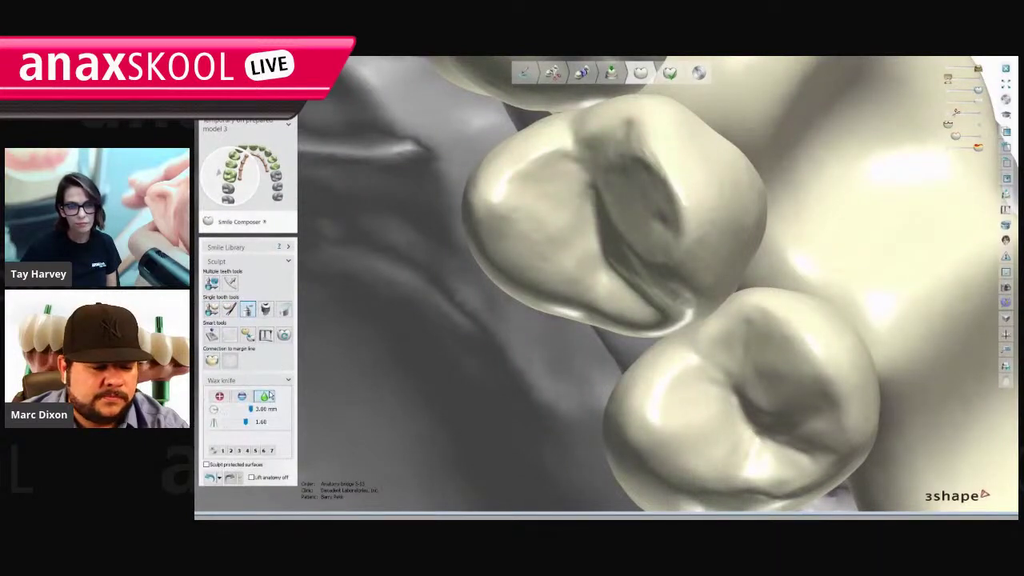
scroll(655, 242, "down", 3, "shift")
left_click(216, 400)
right_click_drag(624, 245, 672, 238)
scroll(668, 193, "up", 3)
mouse_move(694, 185)
left_mouse_down()
mouse_move(736, 180)
mouse_move(730, 195)
left_mouse_up()
mouse_move(595, 178)
left_mouse_down()
mouse_move(569, 187)
mouse_move(697, 249)
mouse_move(646, 243)
left_mouse_up()
scroll(656, 236, "down", 3)
mouse_move(674, 200)
right_mouse_down()
mouse_move(685, 269)
mouse_move(728, 151)
mouse_move(706, 187)
mouse_move(681, 286)
right_mouse_up()
scroll(728, 152, "down", 2)
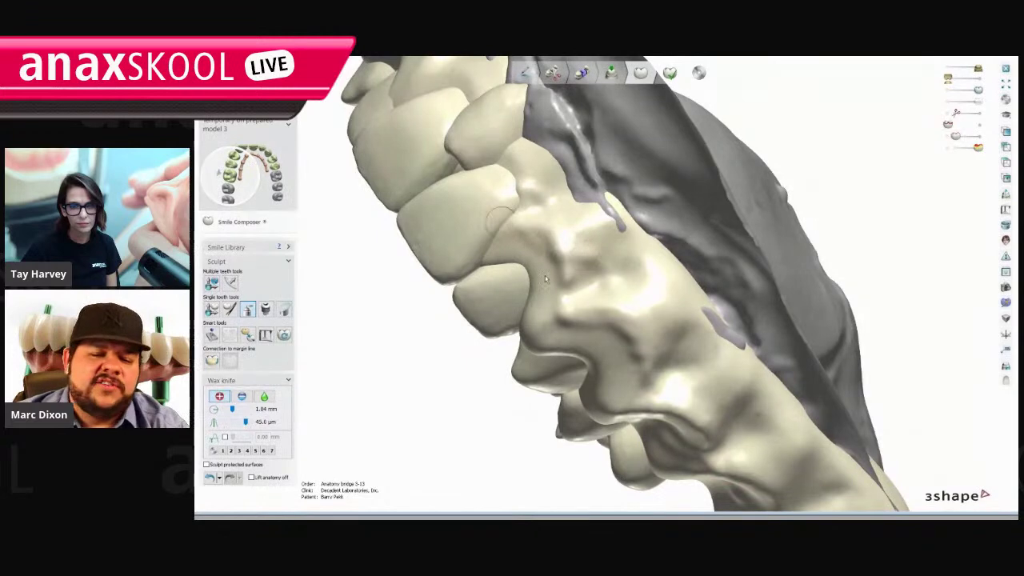
scroll(649, 309, "down", 4)
mouse_move(581, 331)
right_mouse_down()
mouse_move(607, 291)
mouse_move(580, 322)
right_mouse_up()
Undo all edits back through adding the gingiva attachment.
left_click(219, 478)
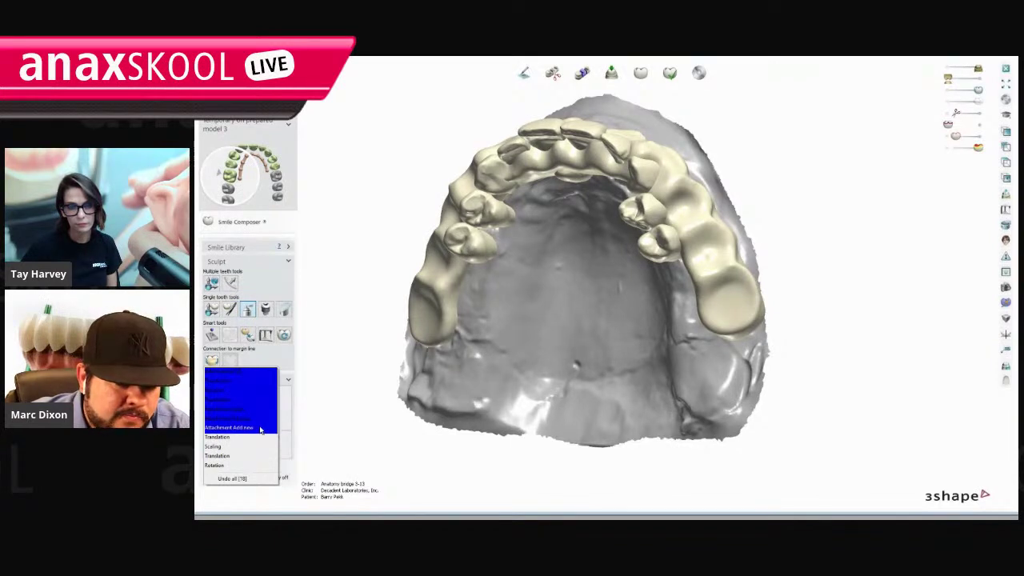
left_click(257, 428)
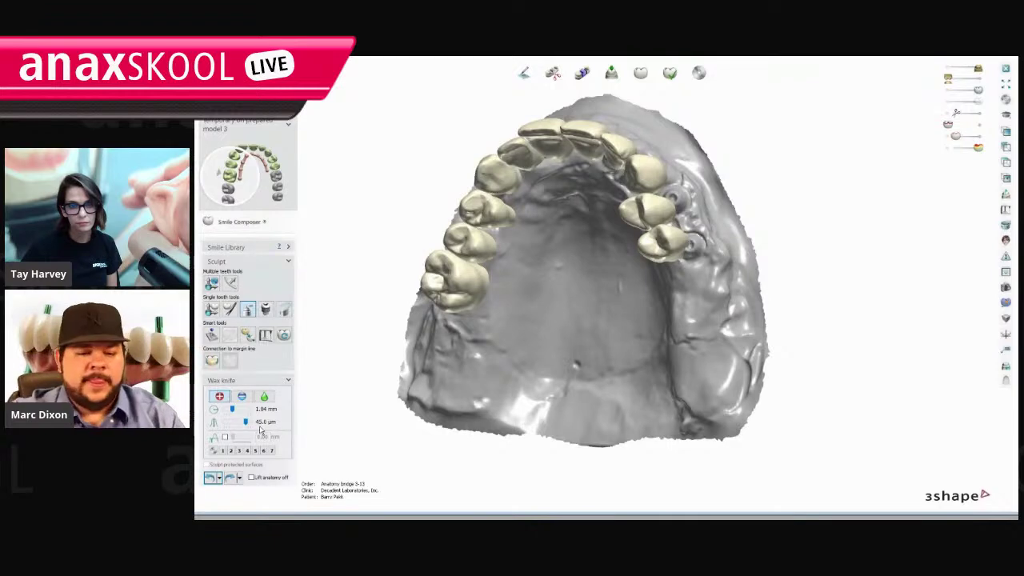
right_click_drag(474, 403, 612, 365)
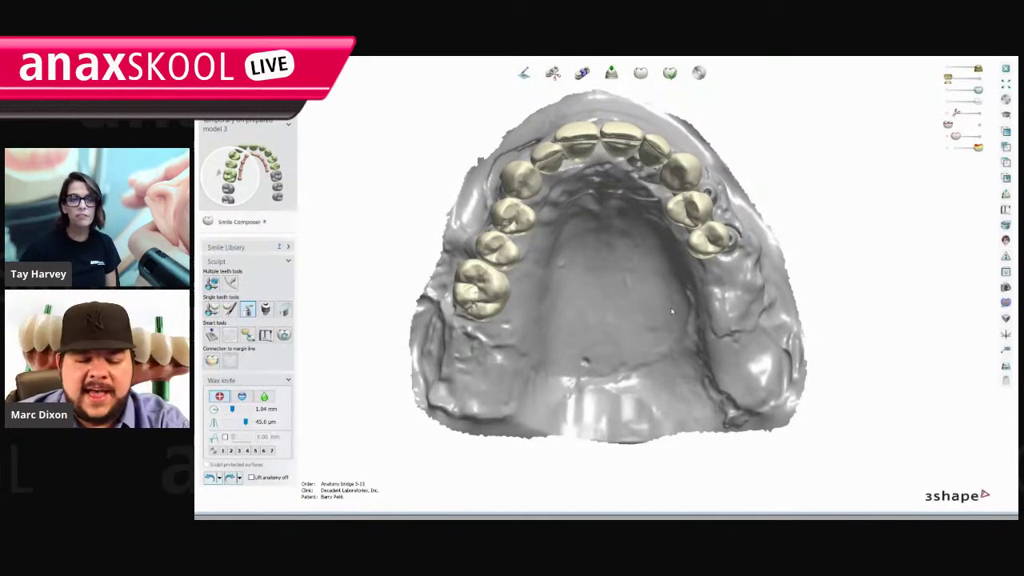
middle_click_drag(672, 312, 689, 321)
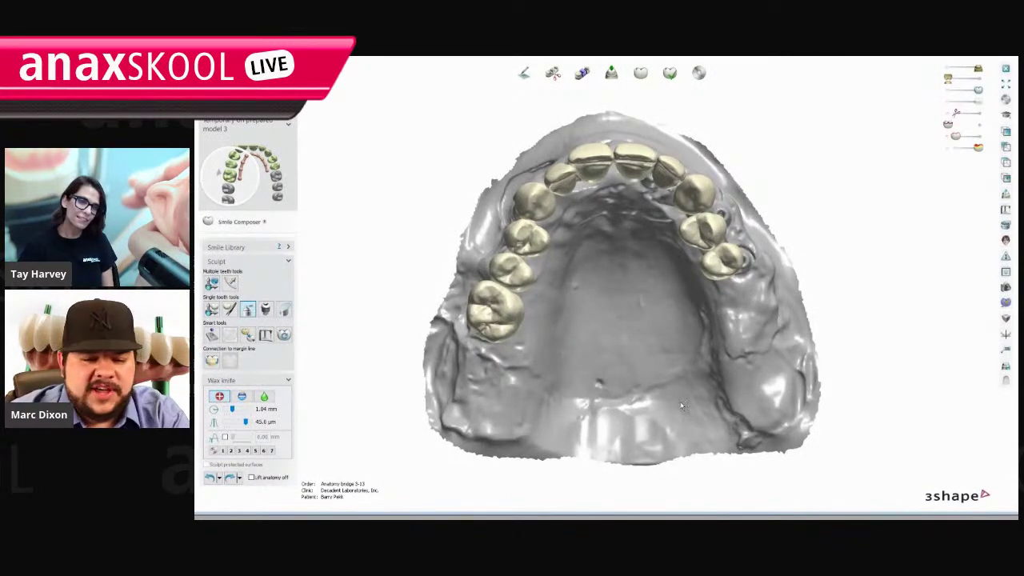
right_click_drag(684, 406, 478, 320)
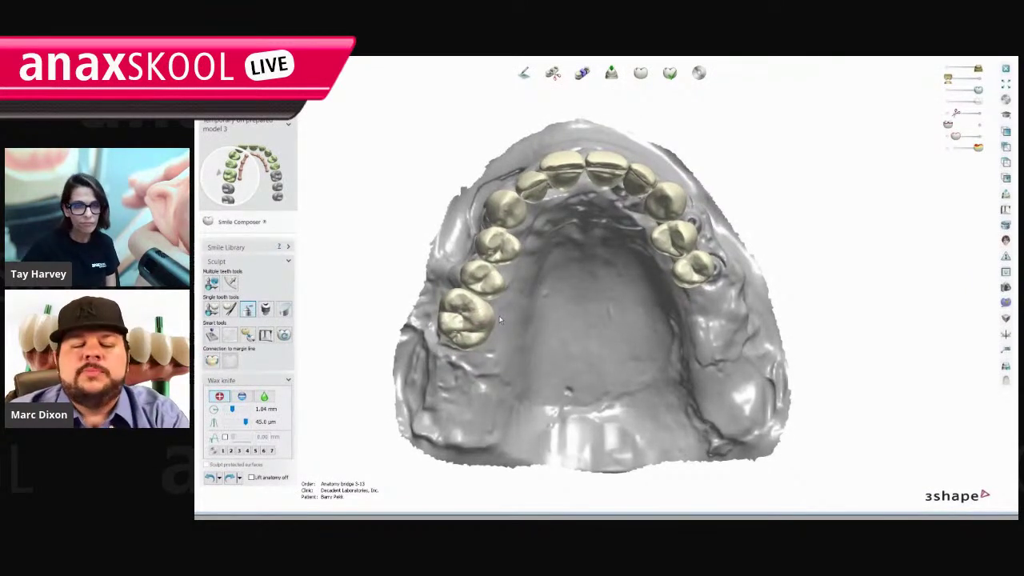
Open the Smile Library selection, restrict it to single teeth and browse the models for tooth 3.
scroll(488, 281, "up", 3)
middle_click_drag(485, 281, 533, 285)
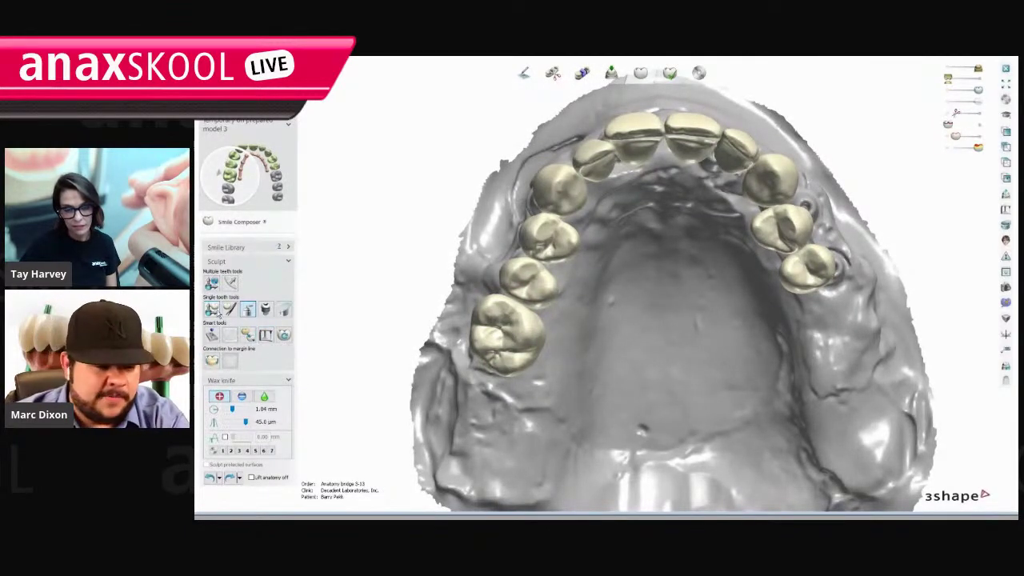
left_click(232, 247)
left_click(277, 277)
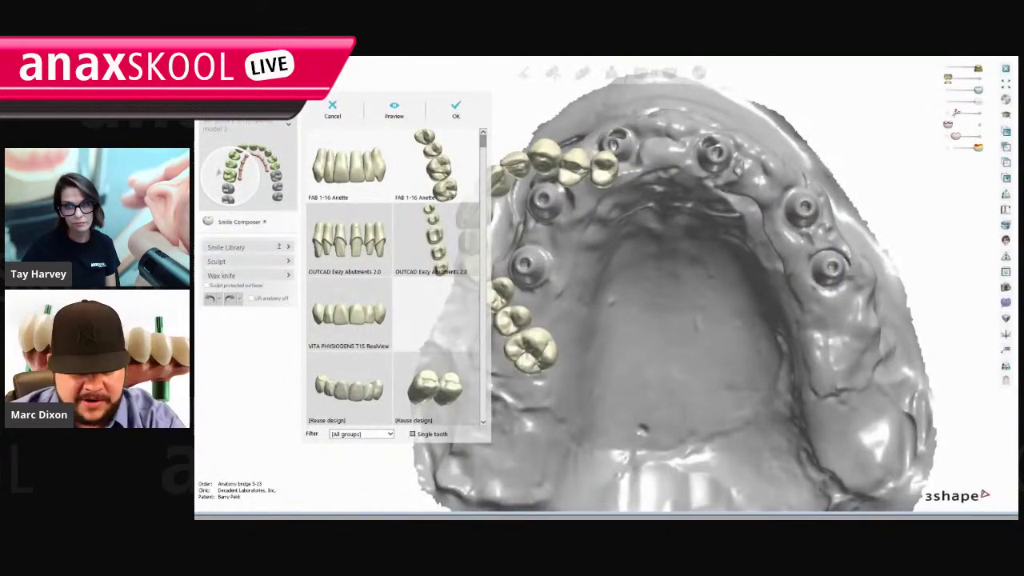
left_click(413, 435)
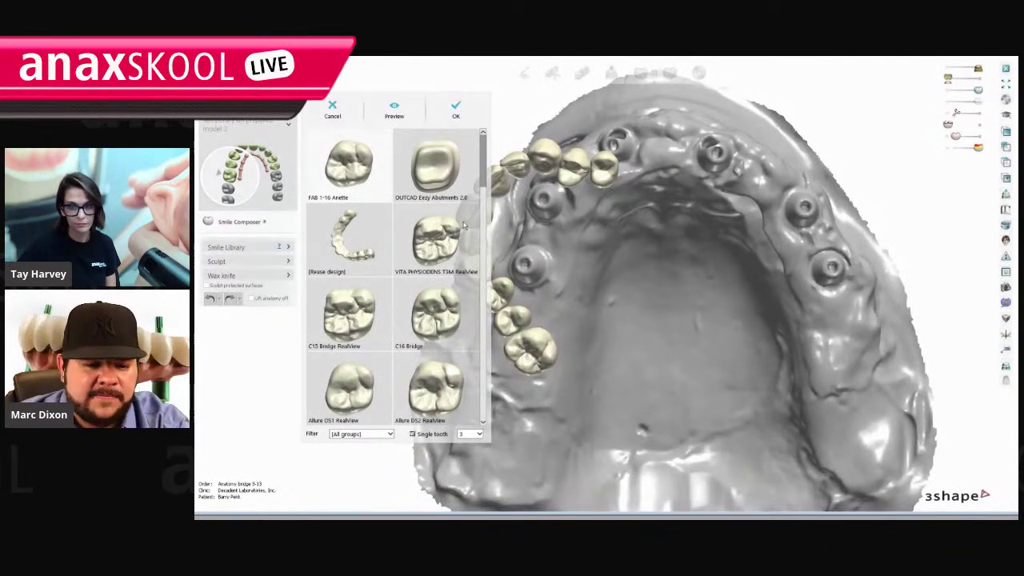
left_click_drag(483, 160, 472, 422)
Switch the single-tooth selection to tooth 1 and choose the OUTCAD EezyGum shape from the library.
left_click(478, 434)
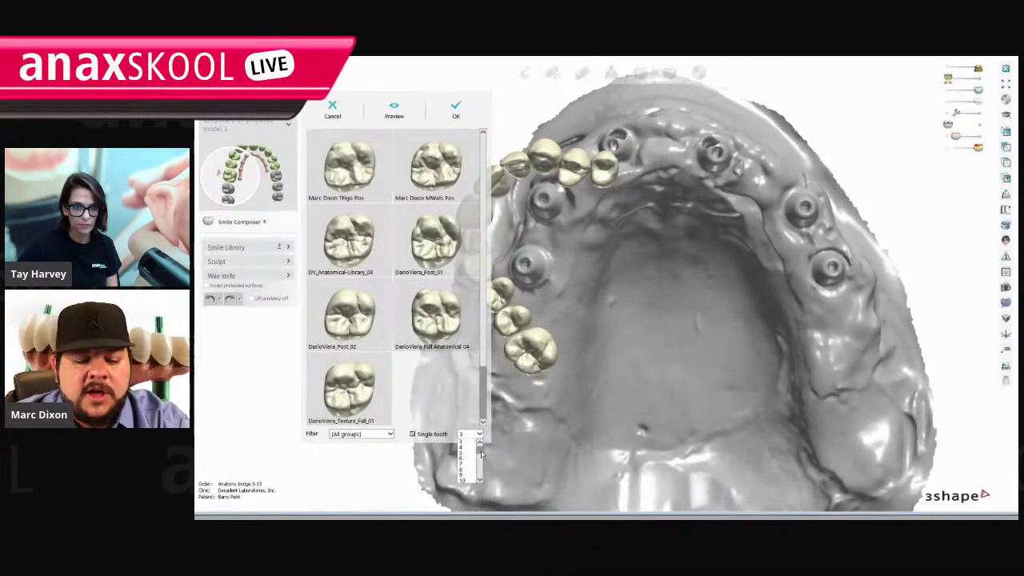
left_click(471, 448)
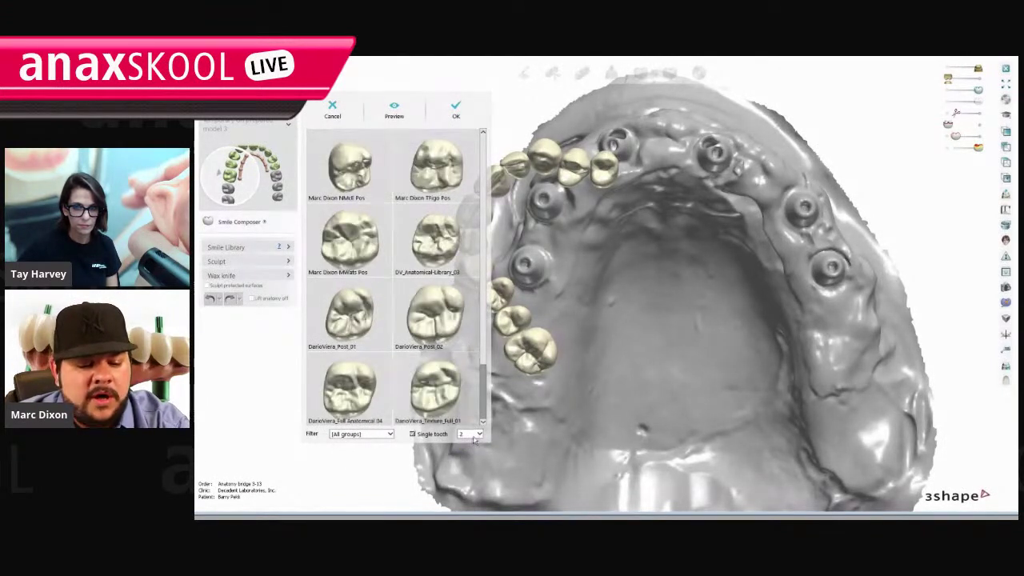
left_click(478, 434)
left_click(466, 439)
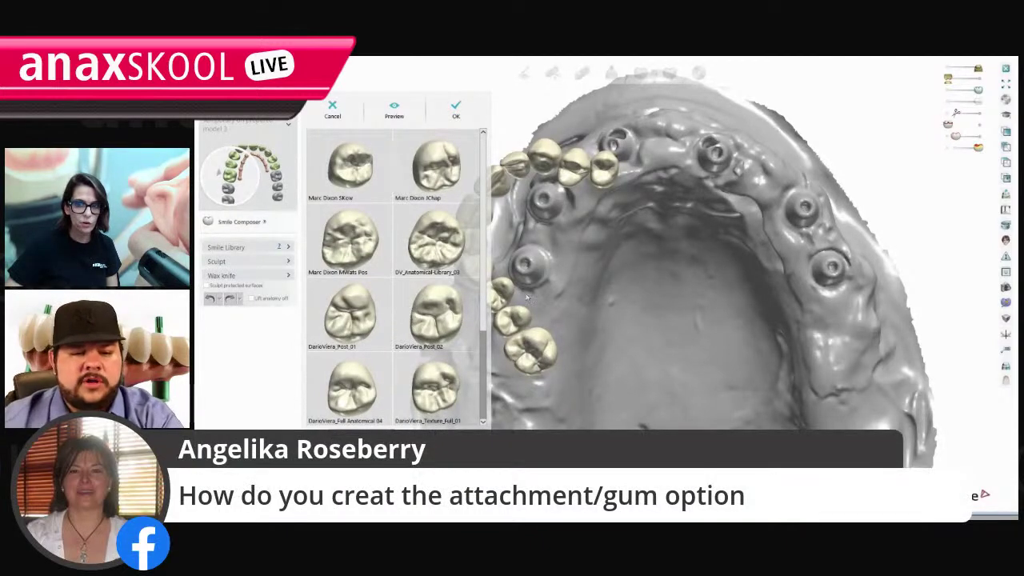
left_click_drag(484, 355, 483, 287)
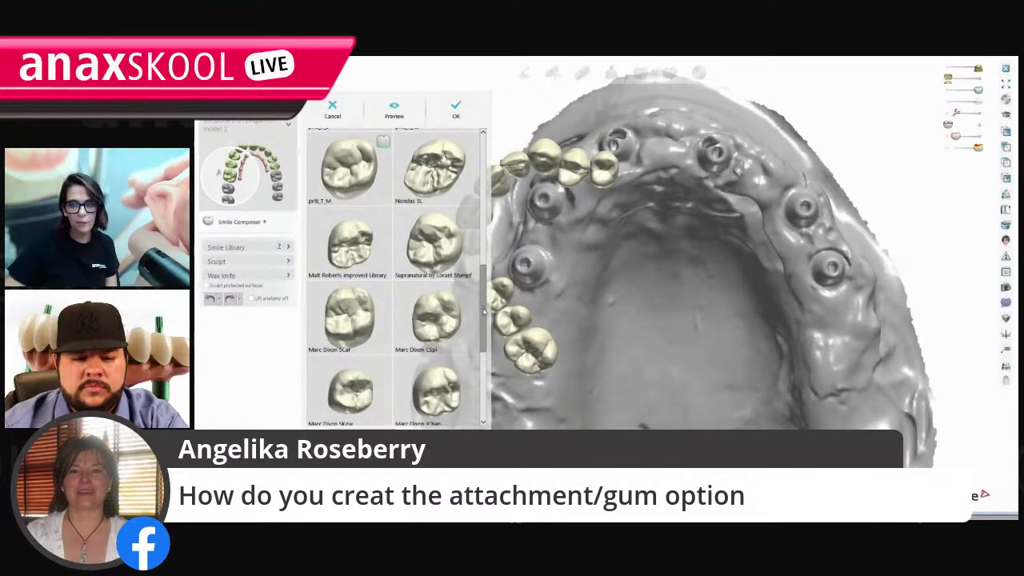
left_click_drag(485, 329, 485, 404)
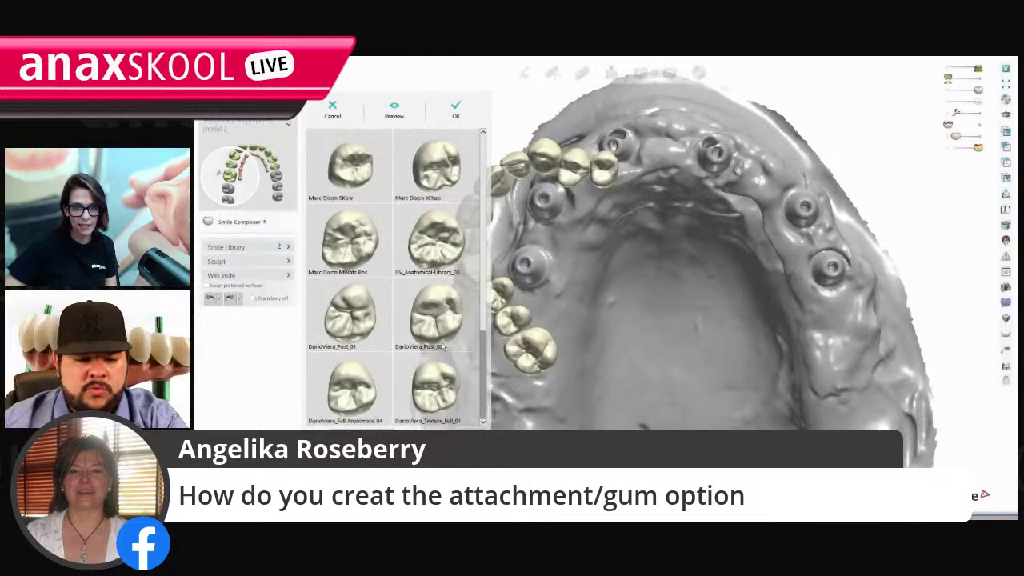
left_click_drag(486, 357, 487, 140)
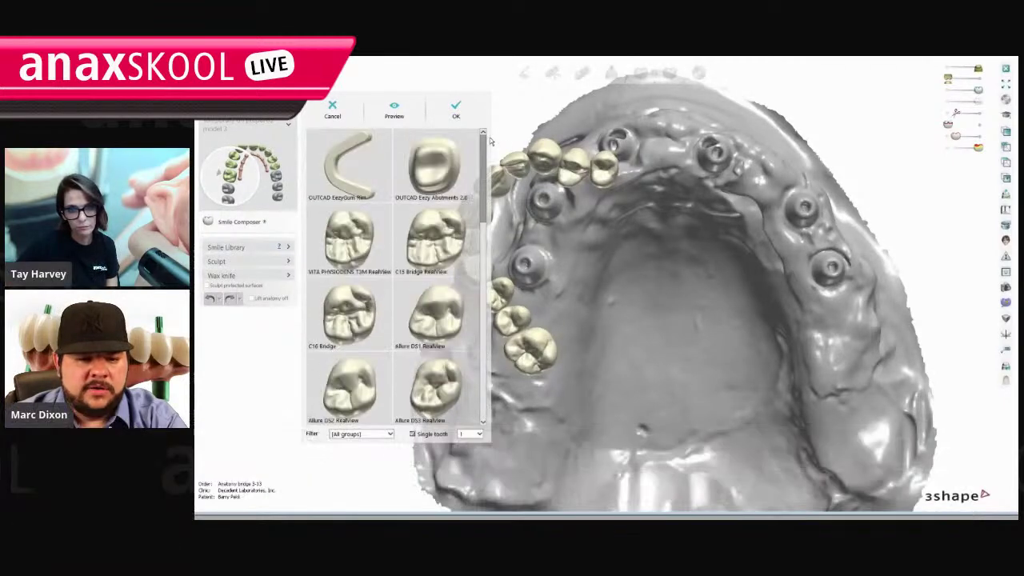
left_click(346, 166)
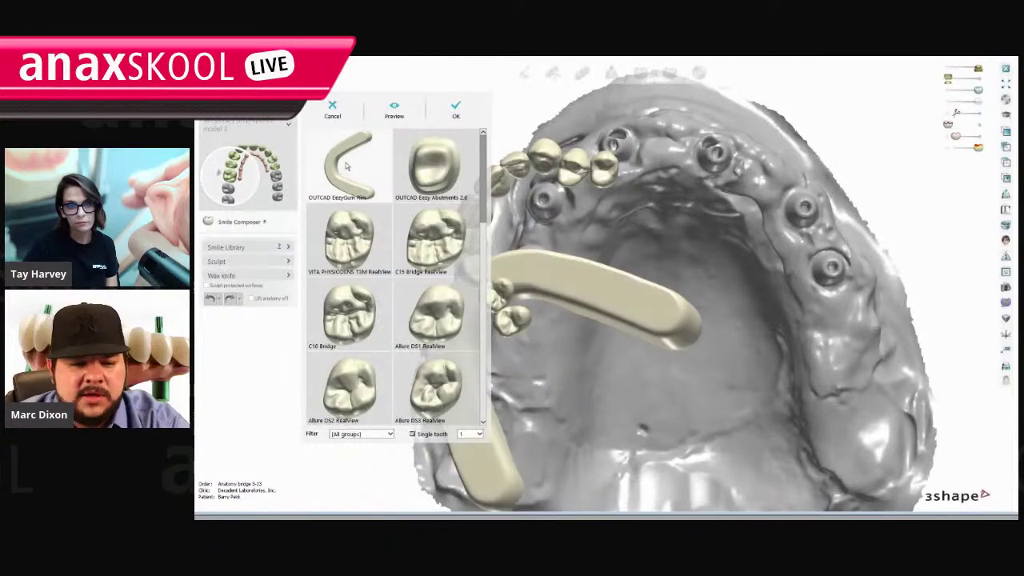
Place the OUTCAD EezyGum shape in the design, open the sculpting tools and compare the teeth with realistic rendering switched on and off.
left_click(456, 110)
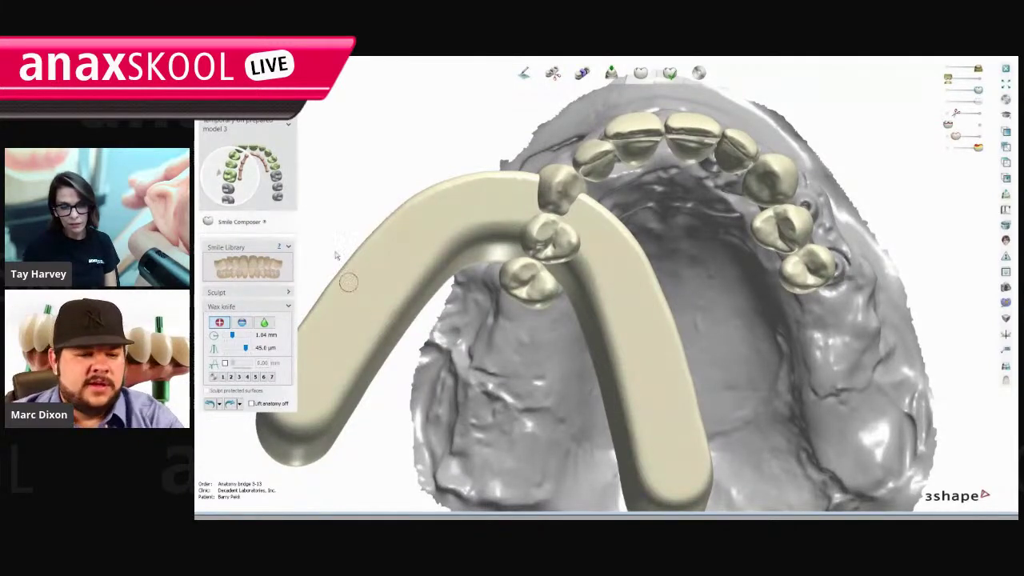
left_click(242, 293)
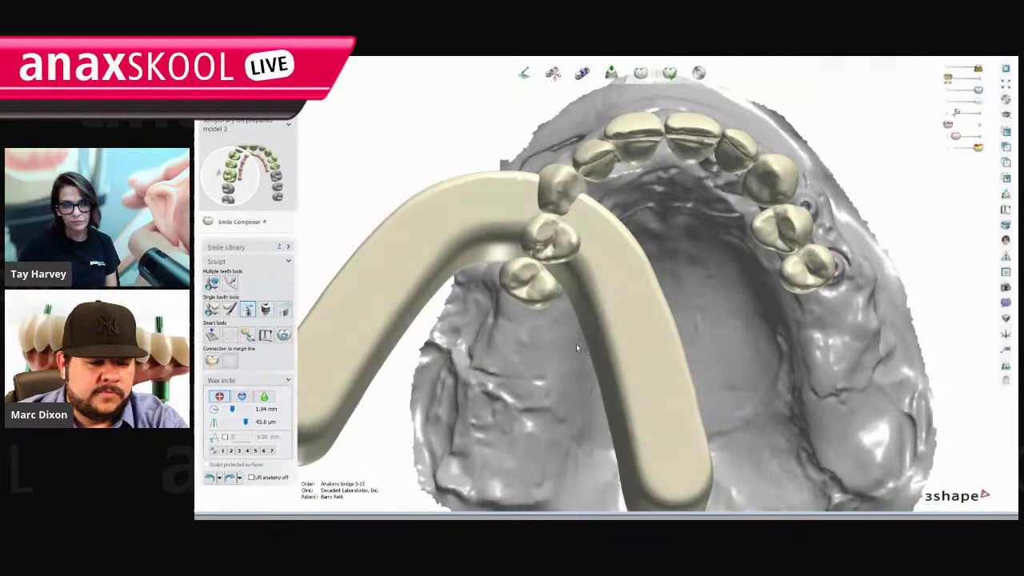
left_click(1006, 381)
right_click_drag(851, 359, 798, 374)
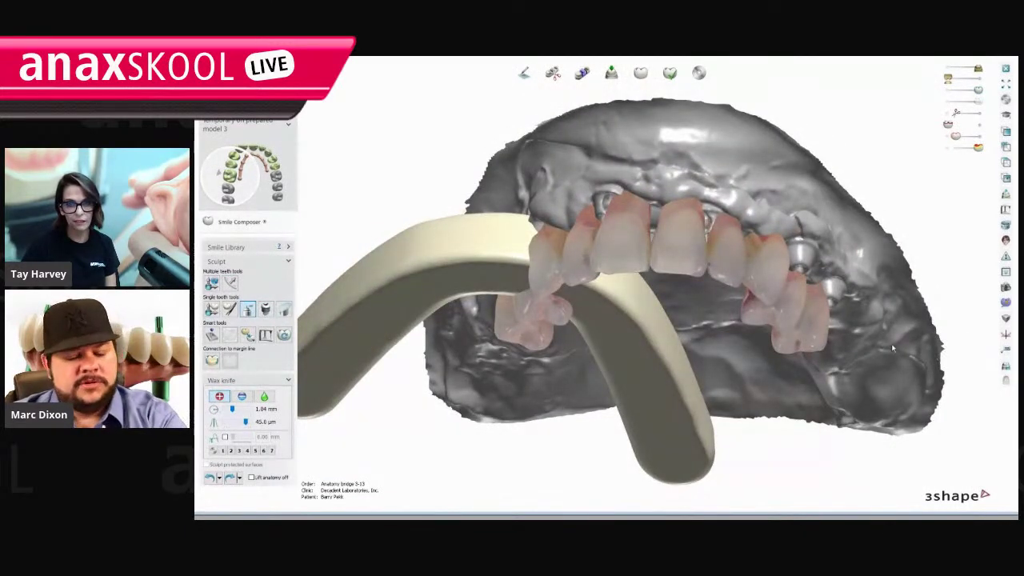
left_click(1007, 383)
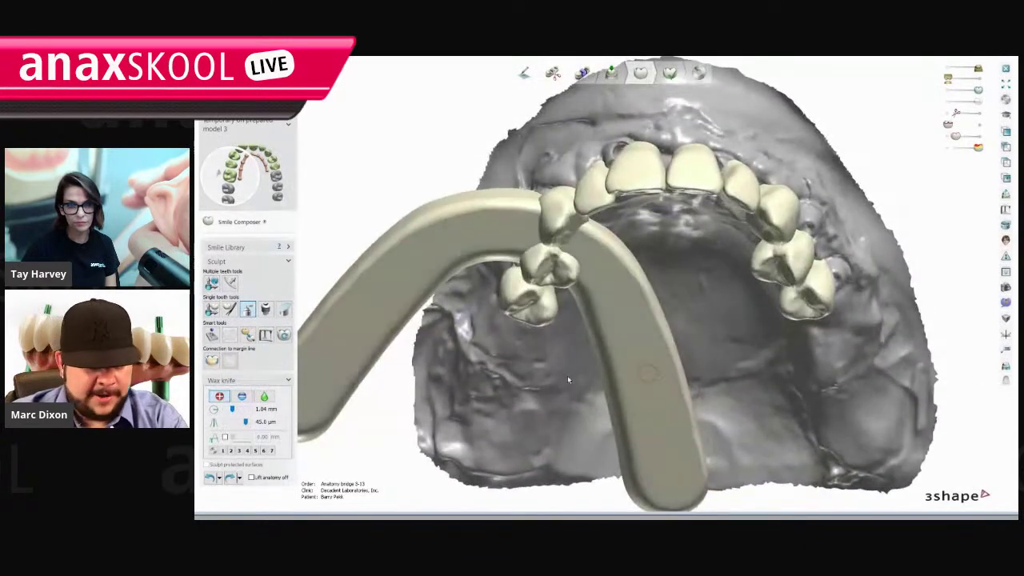
Position the gum shape along the upper arch beneath the library teeth with the individual transformation tool.
left_click(210, 311)
left_click_drag(661, 324, 717, 286)
right_click_drag(717, 286, 594, 258)
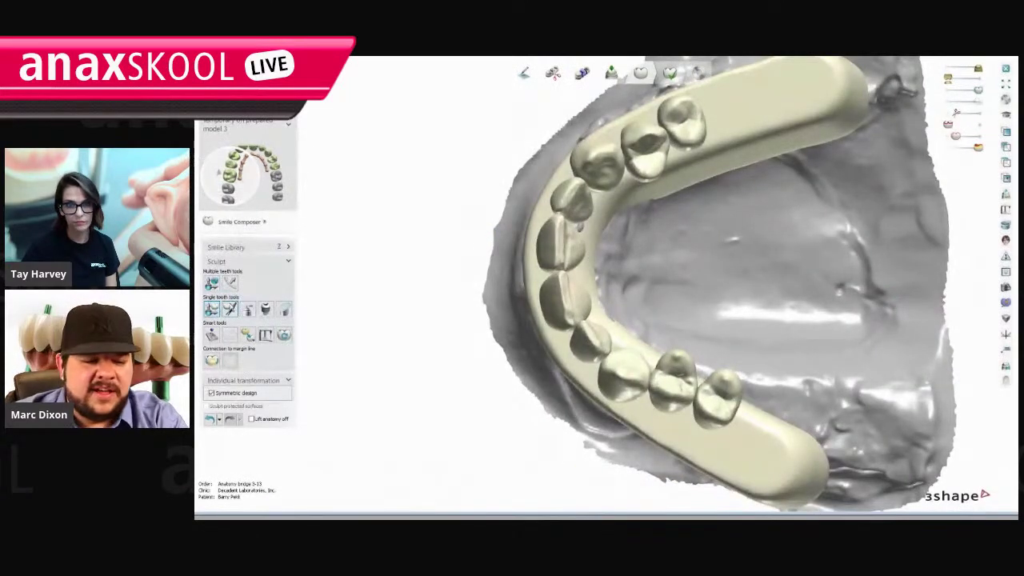
Shape the outer surface of the gum bar below the teeth with individual morphing at 4.62 mm size.
left_click(230, 310)
scroll(560, 297, "up", 3)
right_click_drag(553, 295, 530, 298)
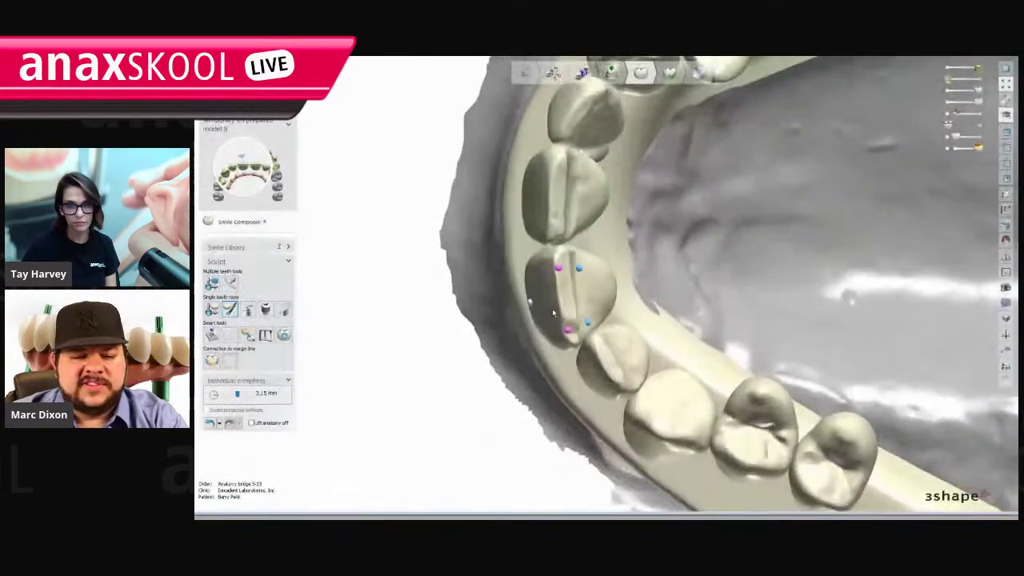
left_click_drag(504, 255, 535, 250)
left_click_drag(623, 245, 610, 257)
right_click_drag(609, 257, 649, 258)
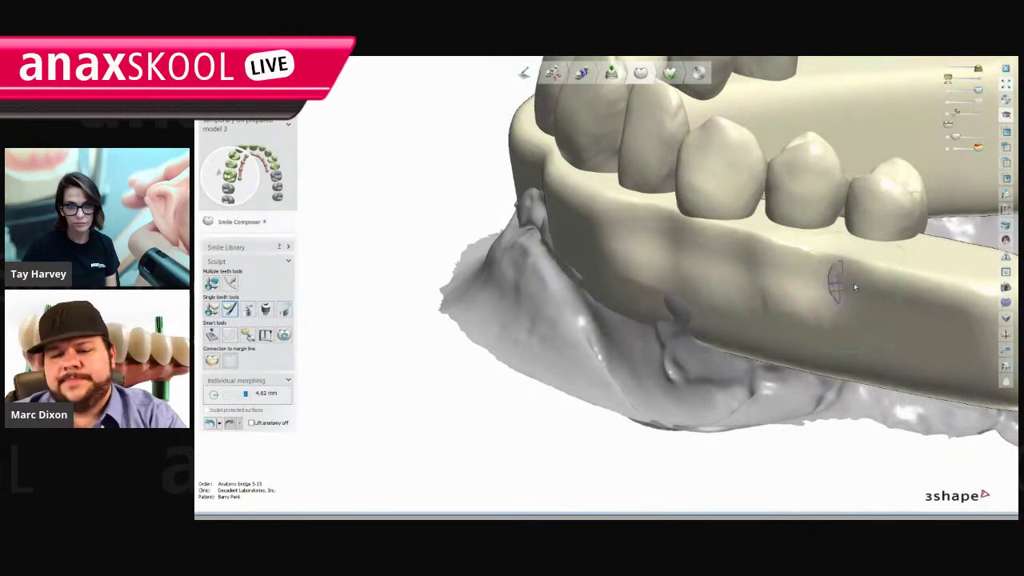
mouse_move(905, 317)
right_mouse_down()
mouse_move(557, 379)
mouse_move(598, 350)
right_mouse_up()
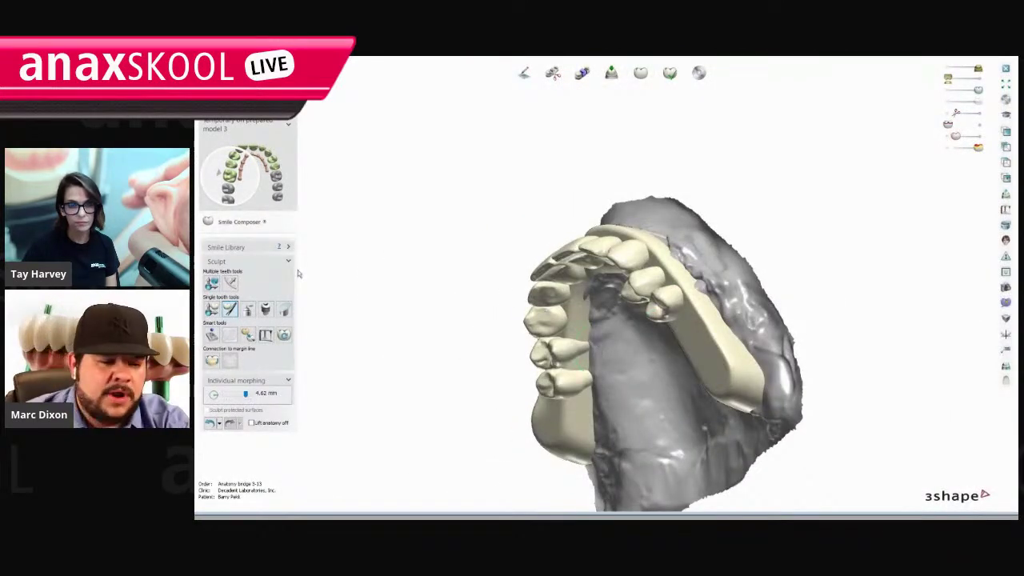
Replace the gum shape by applying the [Reuse design] model for single tooth 3 from the Smile Library.
left_click(287, 250)
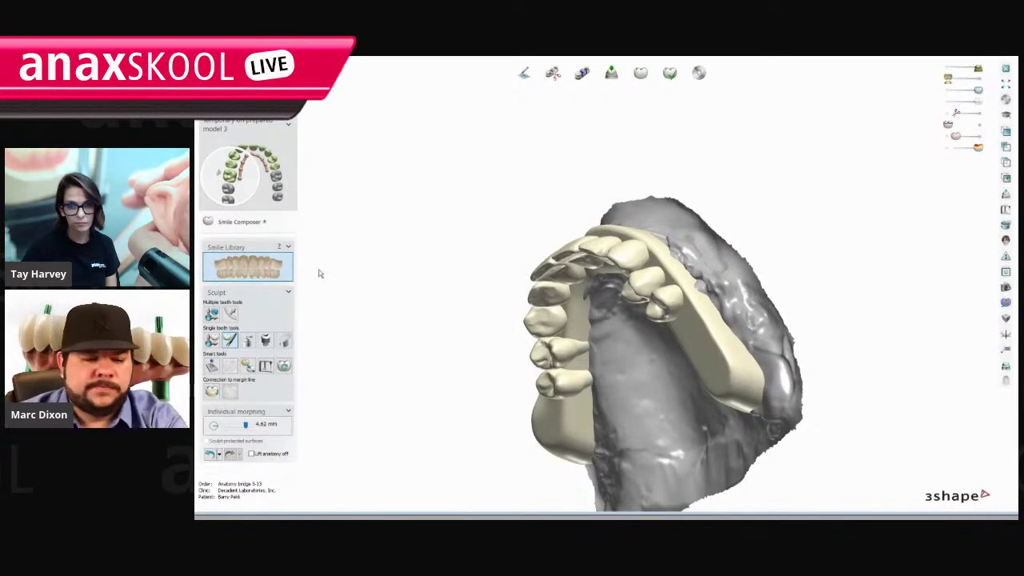
left_click(248, 267)
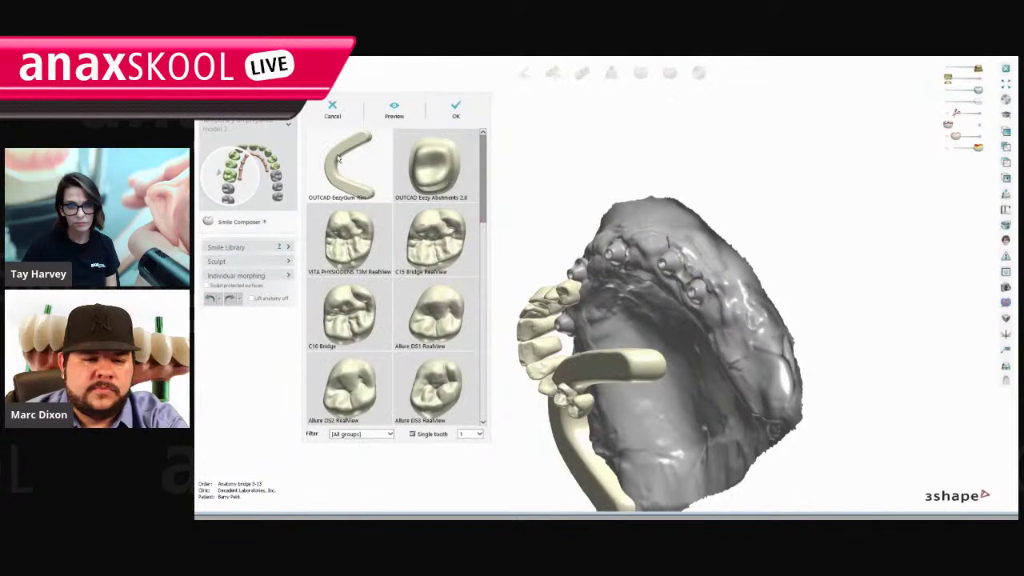
left_click(479, 436)
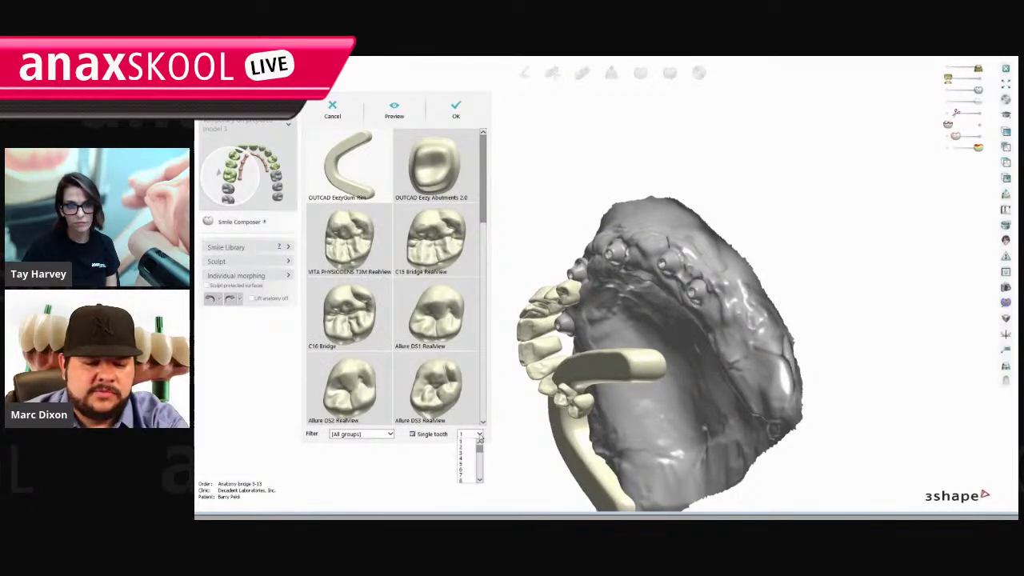
left_click(470, 454)
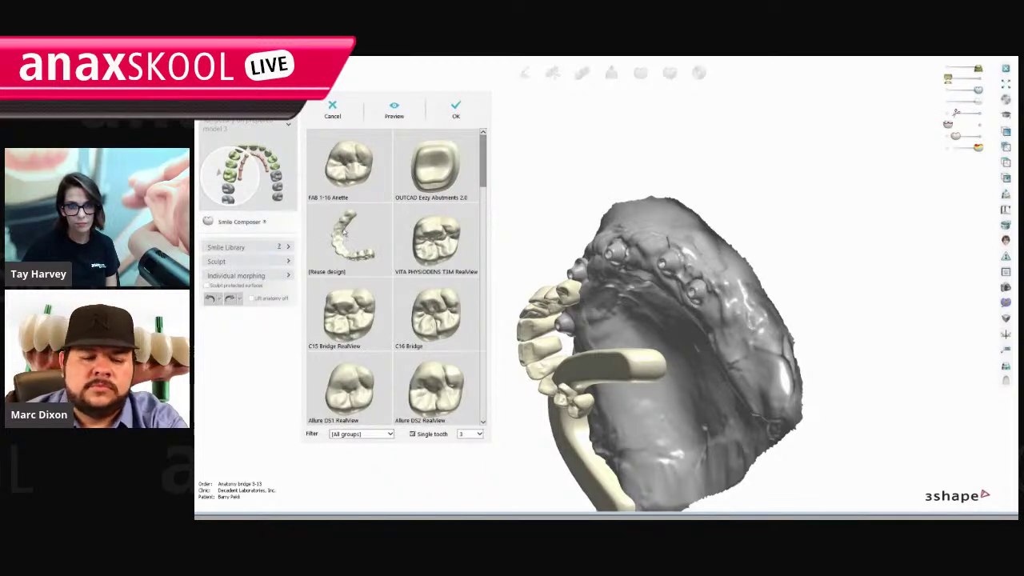
left_click(344, 228)
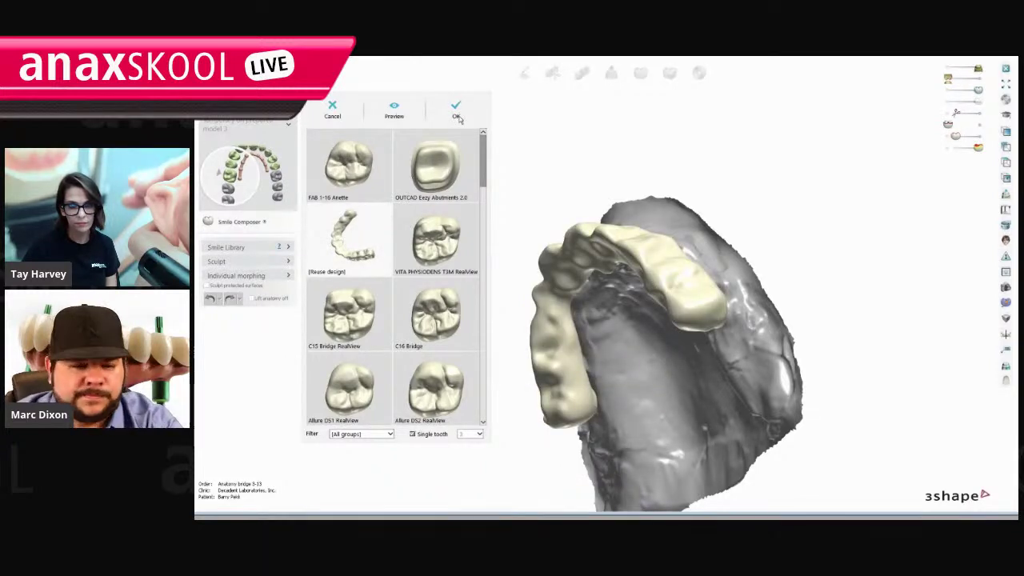
left_click(456, 112)
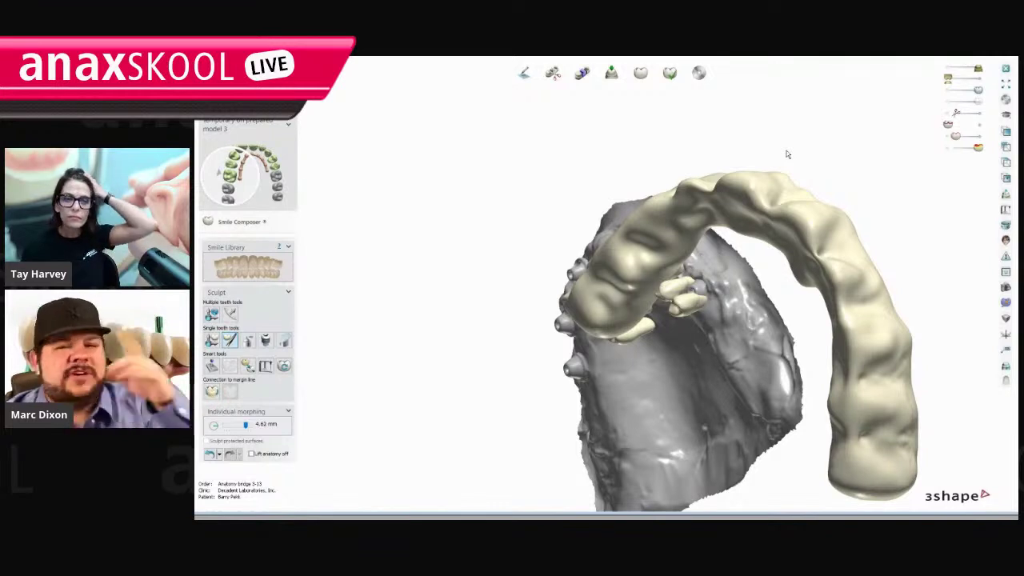
Review the reused full-arch design beside the jaw scan and close the design without saving.
scroll(775, 172, "down", 2)
right_click_drag(640, 318, 655, 309)
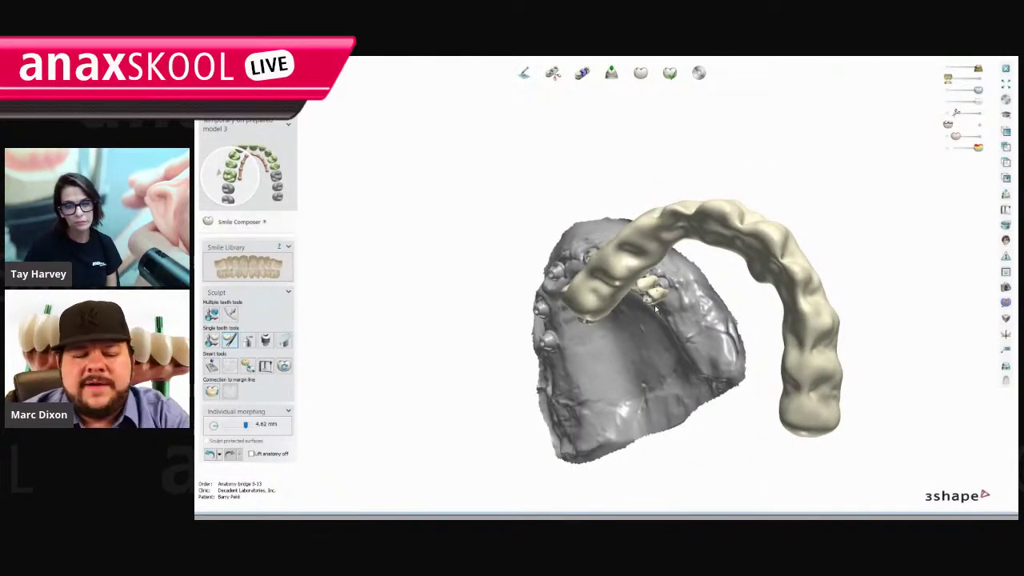
right_click_drag(720, 221, 876, 312)
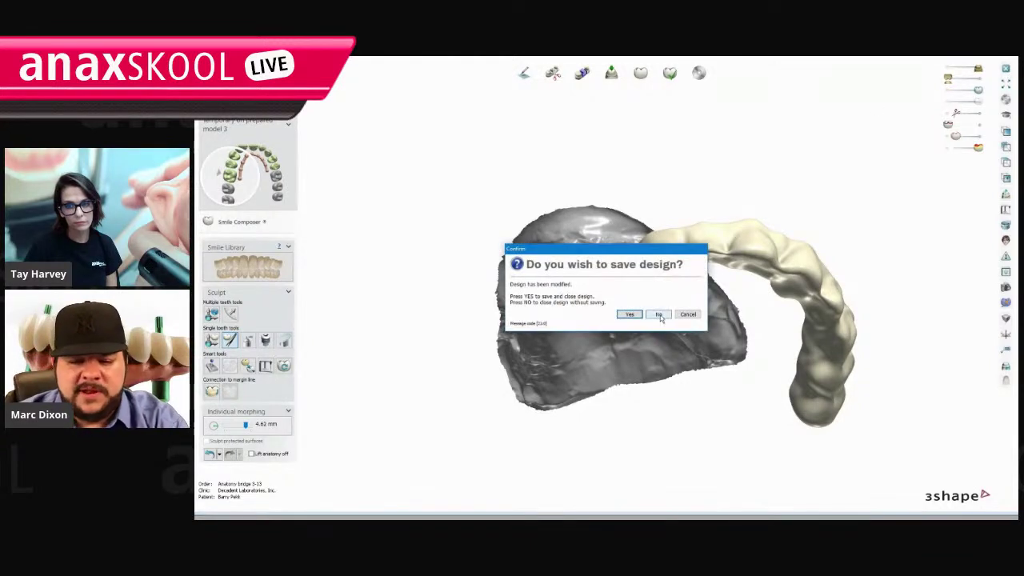
left_click(658, 315)
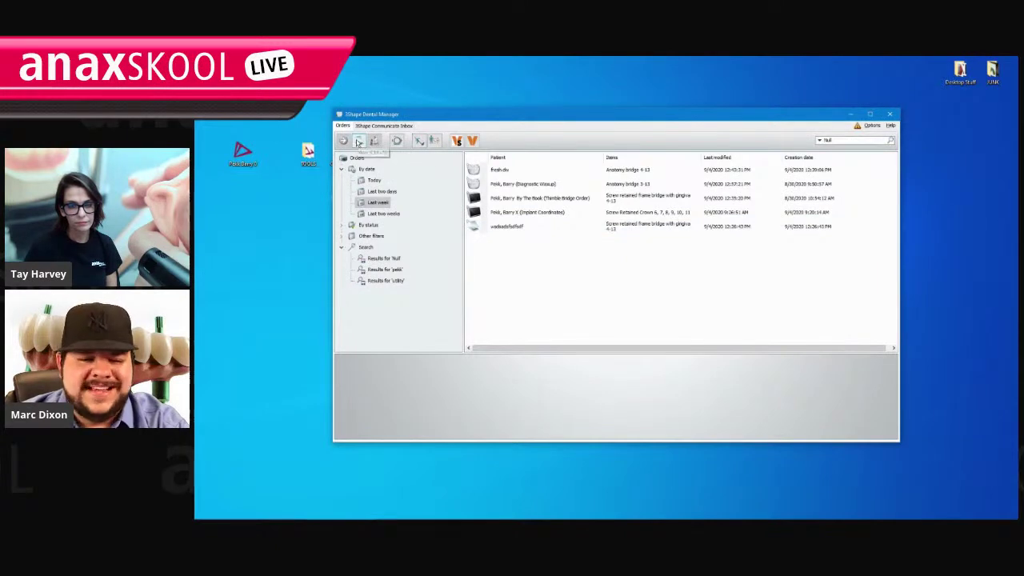
Open the Implant Coordinates order form, examine the abutment settings of the screw retained crown at tooth 6, and cancel the form.
left_click(571, 214)
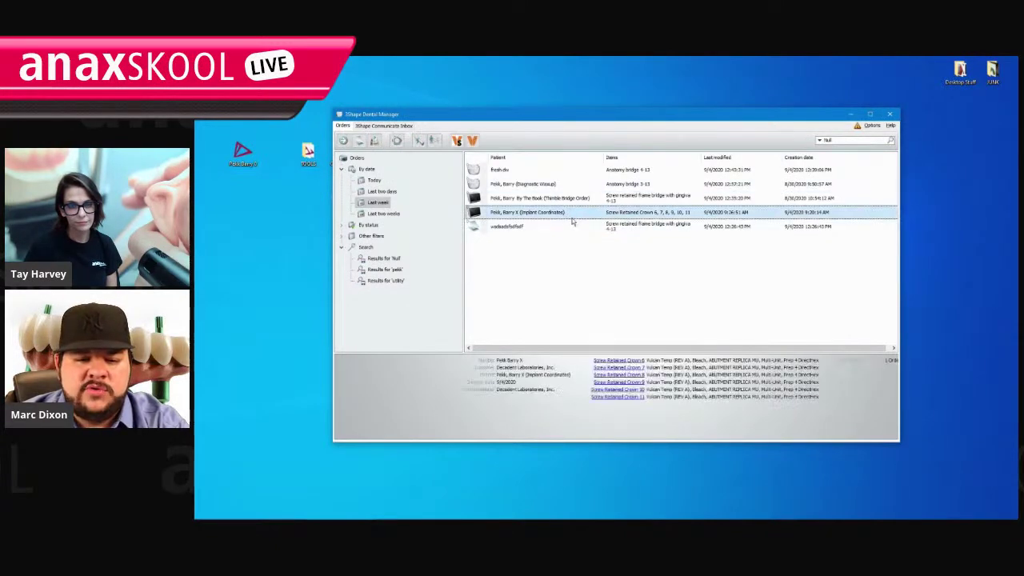
right_click(573, 216)
left_click(600, 260)
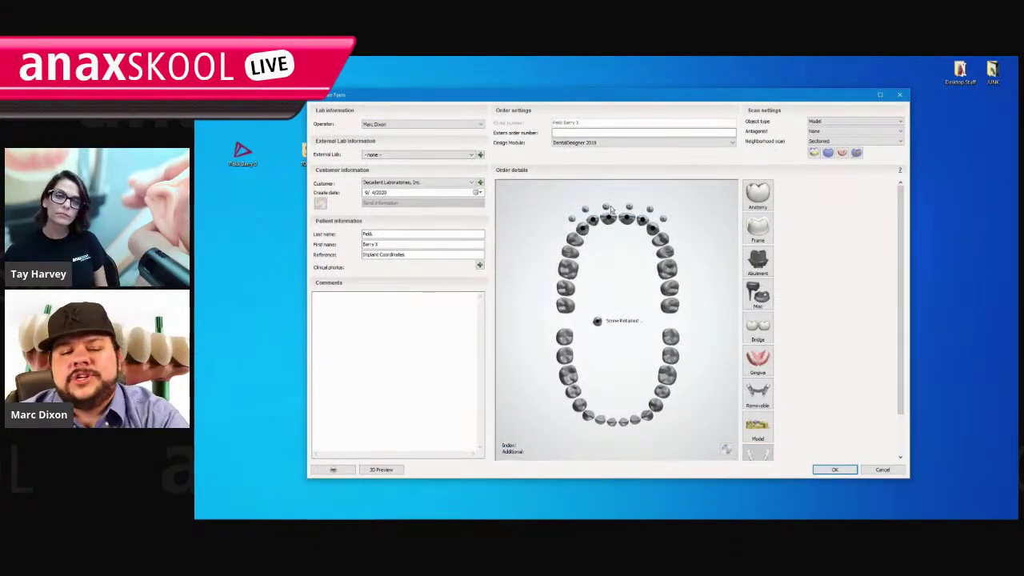
left_click(584, 226)
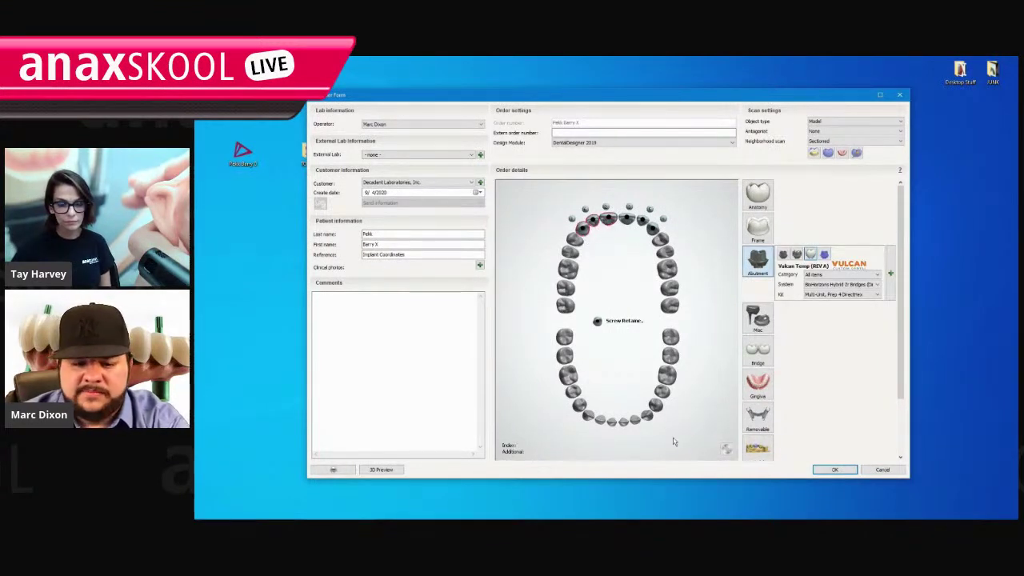
left_click(634, 373)
left_click(896, 470)
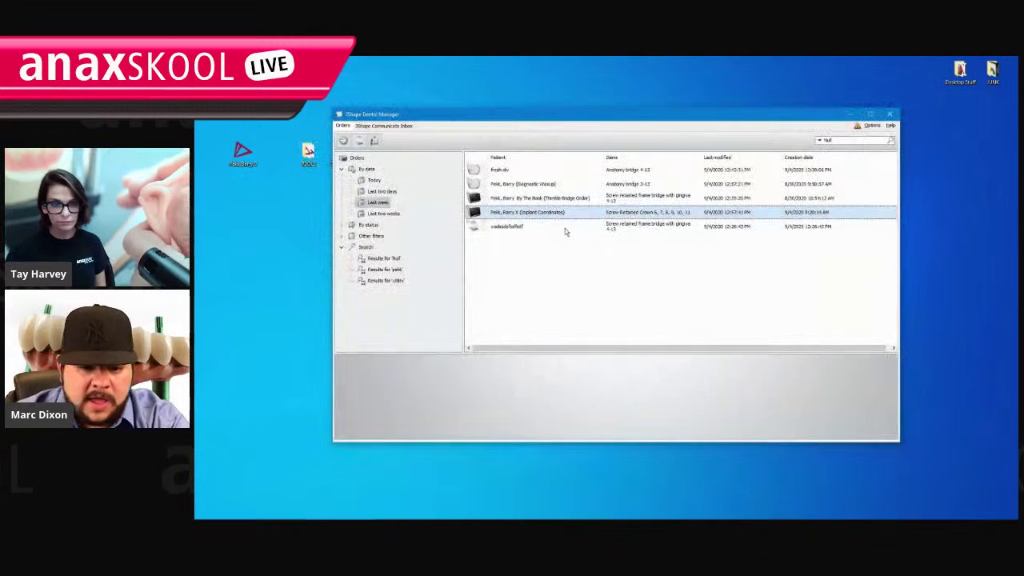
Start a rescan of the Implant Coordinates order and examine the scan flag 6 alignment on the upper jaw.
right_click(566, 213)
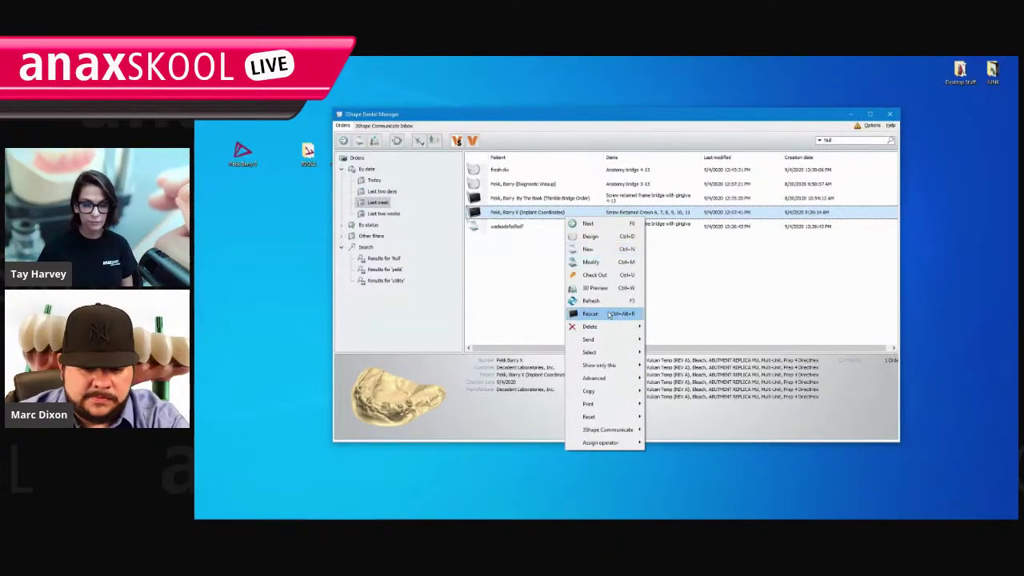
left_click(602, 313)
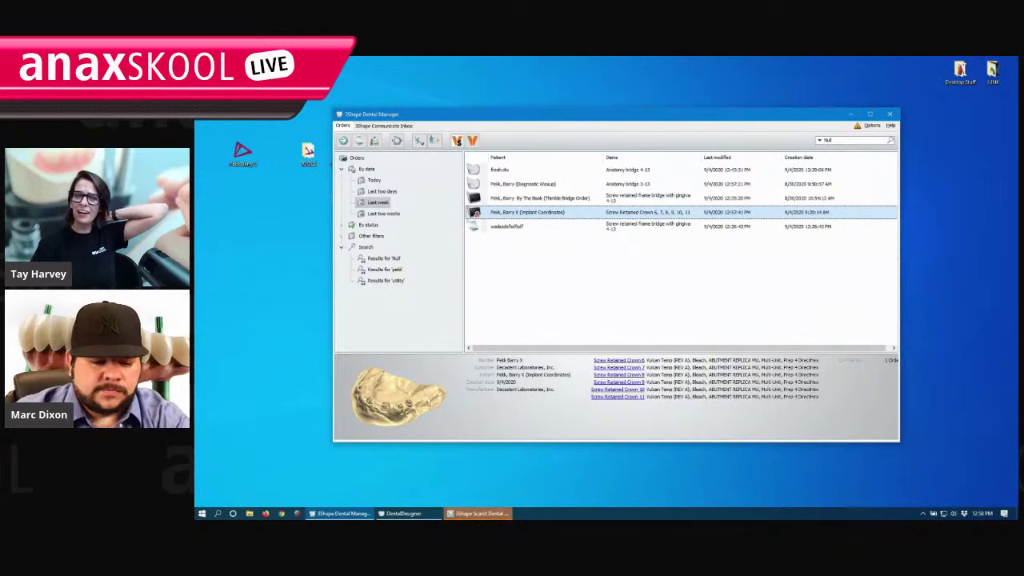
left_click(494, 515)
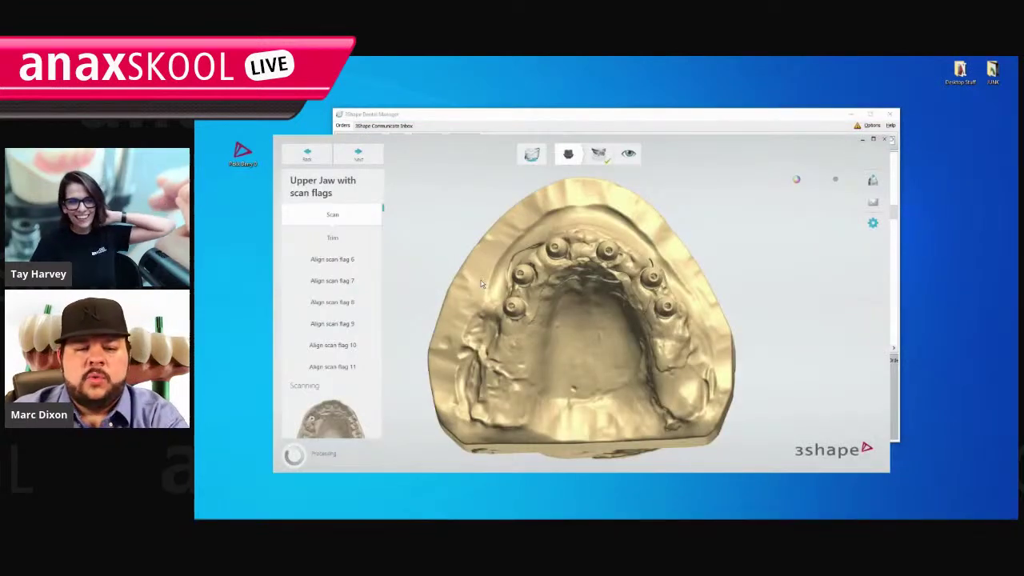
scroll(355, 263, "down", 1)
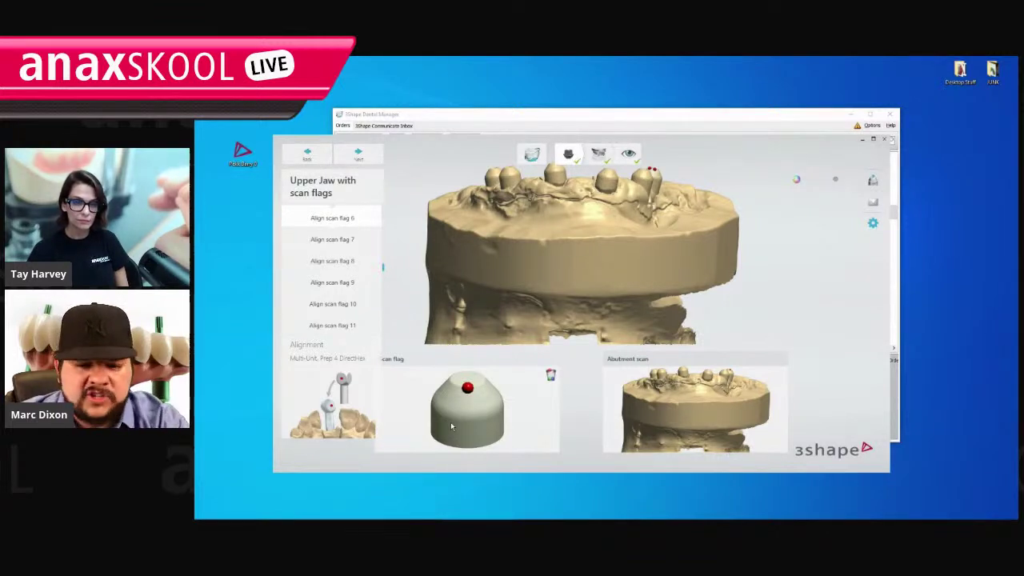
right_click_drag(451, 424, 440, 453)
right_click_drag(564, 316, 566, 362)
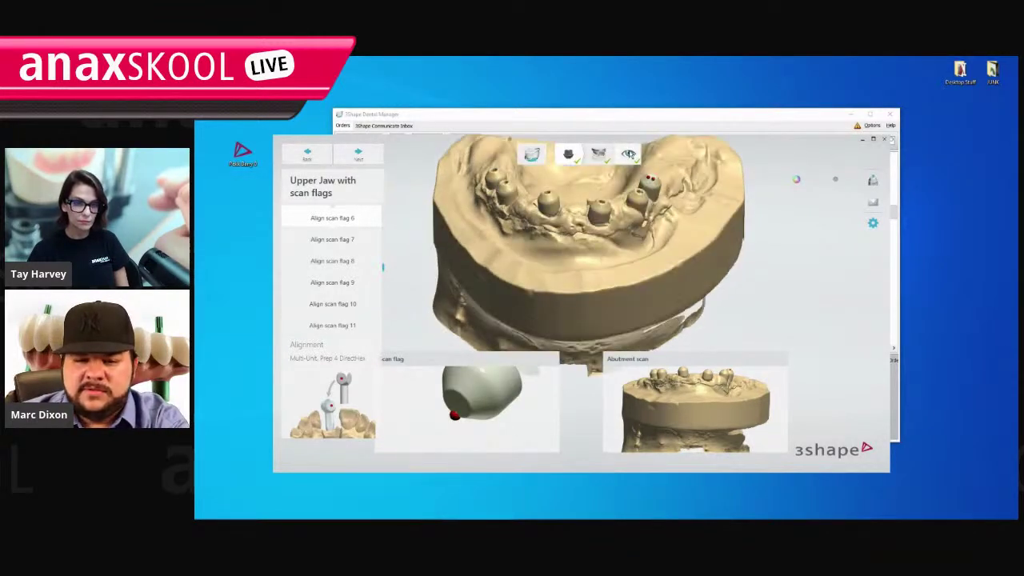
Inspect the six aligned scan flags on the upper jaw scan and close the scanning program.
left_click(628, 153)
right_click_drag(610, 247, 562, 396)
scroll(563, 396, "up", 4)
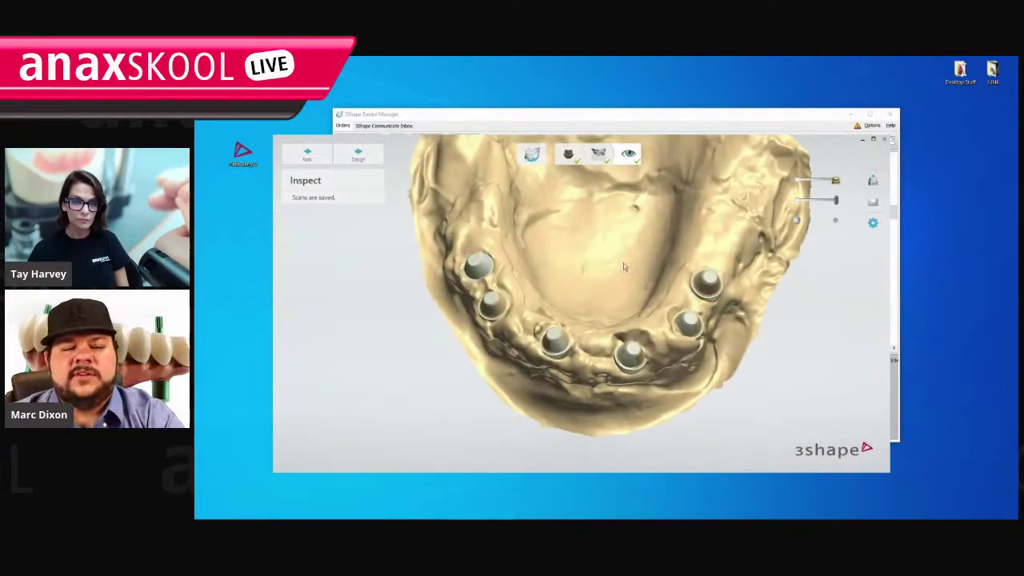
left_click(884, 140)
left_click(622, 323)
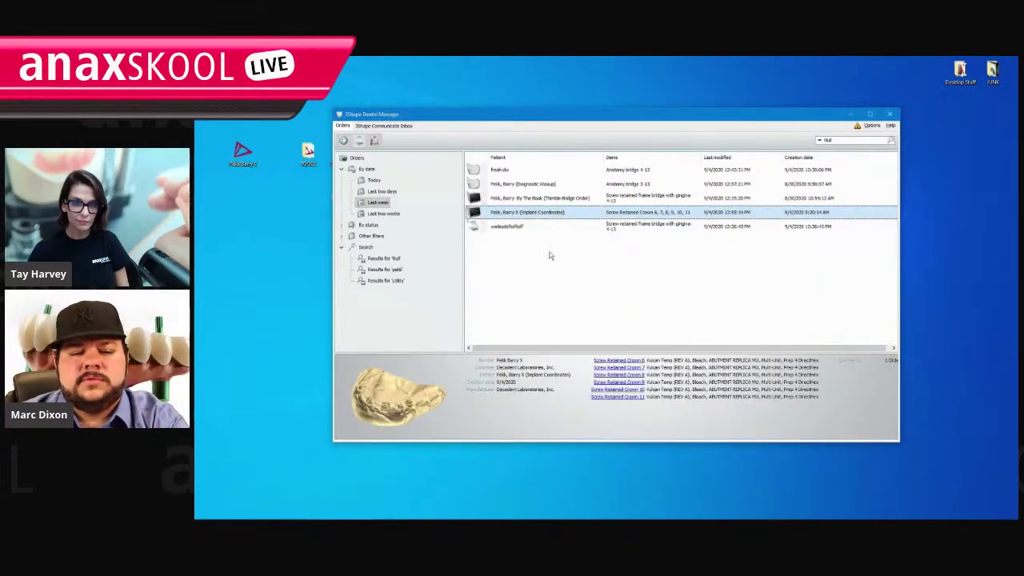
Open the Implant Coordinates order's folder in File Explorer and open PreparationScan from Scans\Upper in the 3D viewer.
right_click(531, 214)
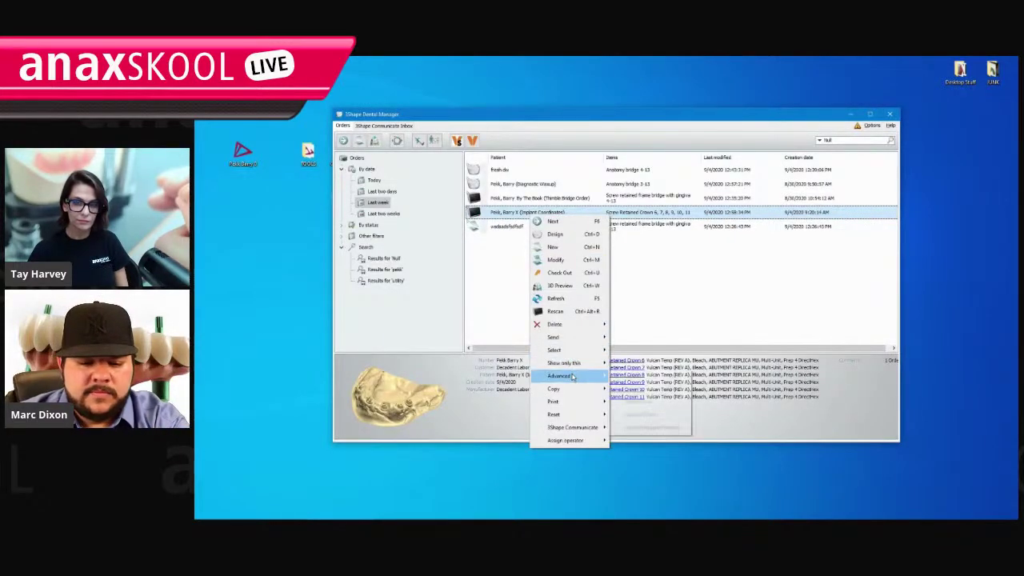
mouse_move(573, 375)
left_click(641, 404)
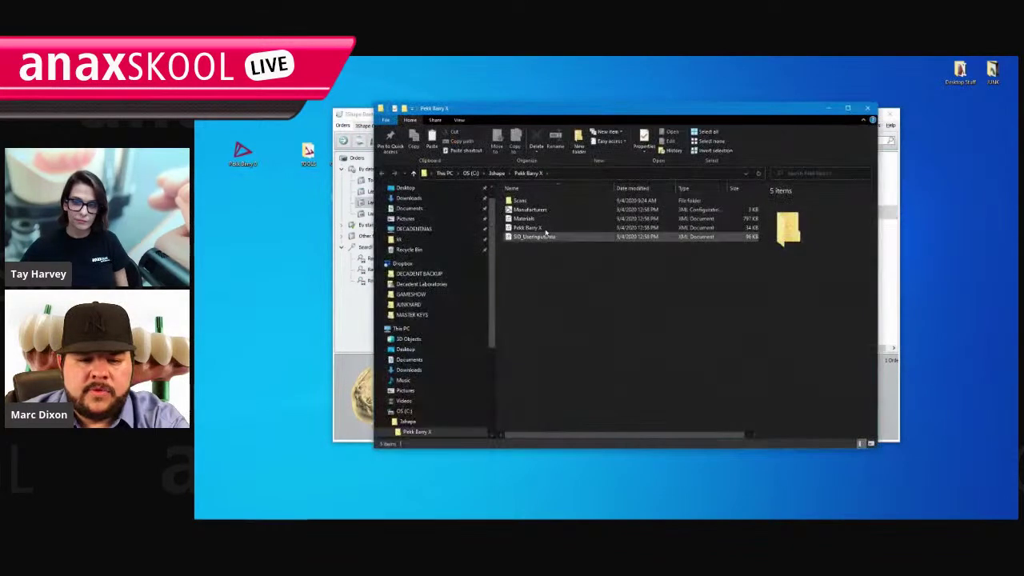
double_click(532, 202)
double_click(397, 210)
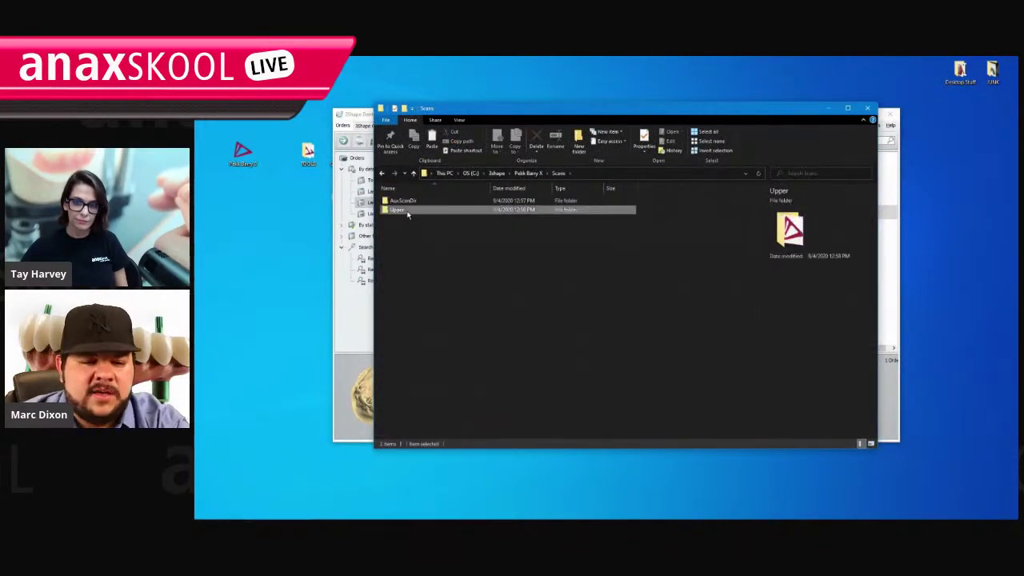
left_click(409, 201)
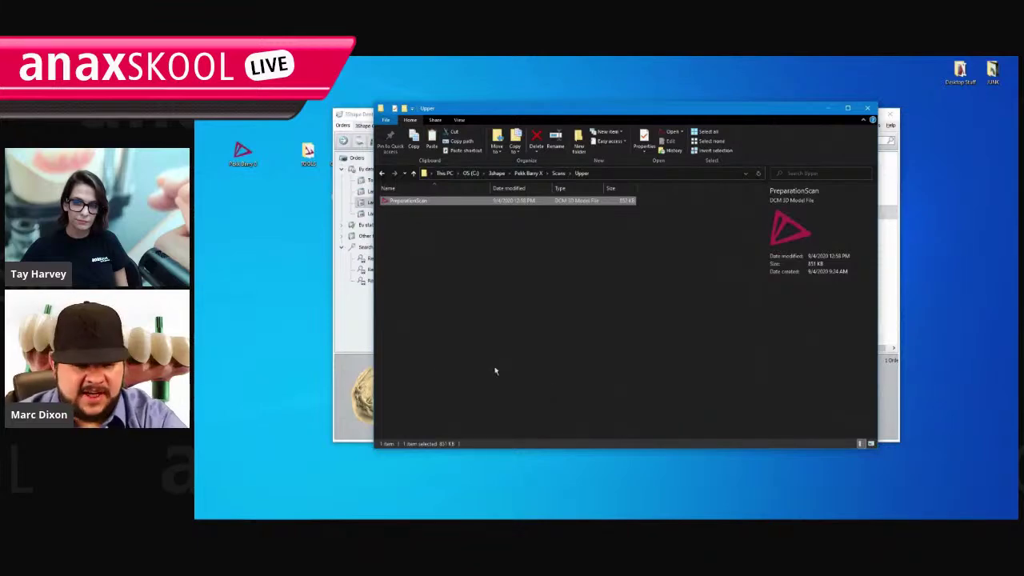
right_click(417, 204)
left_click(405, 204)
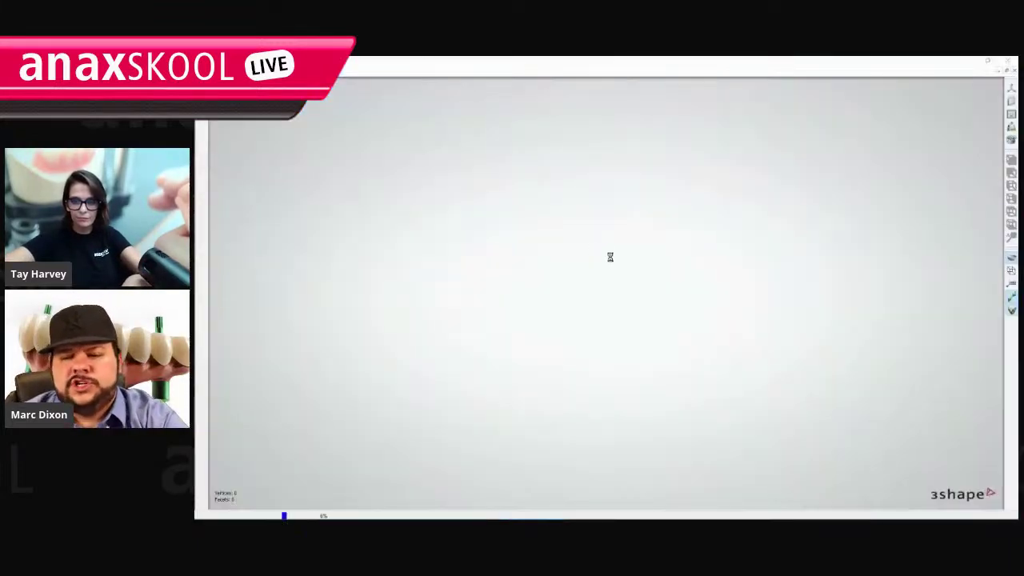
Examine the preparation scan and its implant positions in the 3D viewer, and close the viewer.
left_click(1011, 88)
scroll(611, 315, "down", 4)
right_click_drag(610, 315, 581, 388)
scroll(903, 179, "up", 4)
left_click(1011, 101)
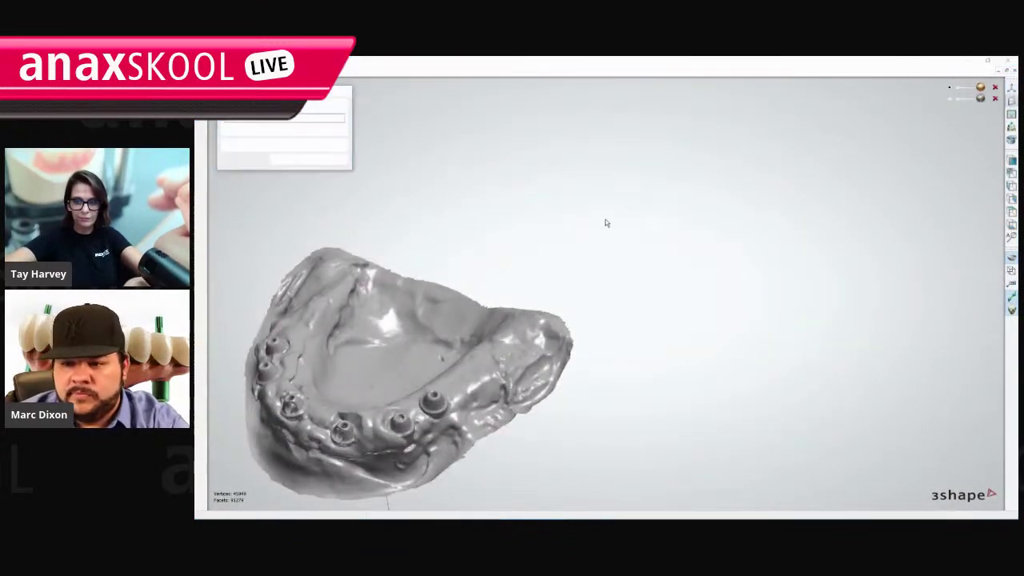
left_click(669, 320)
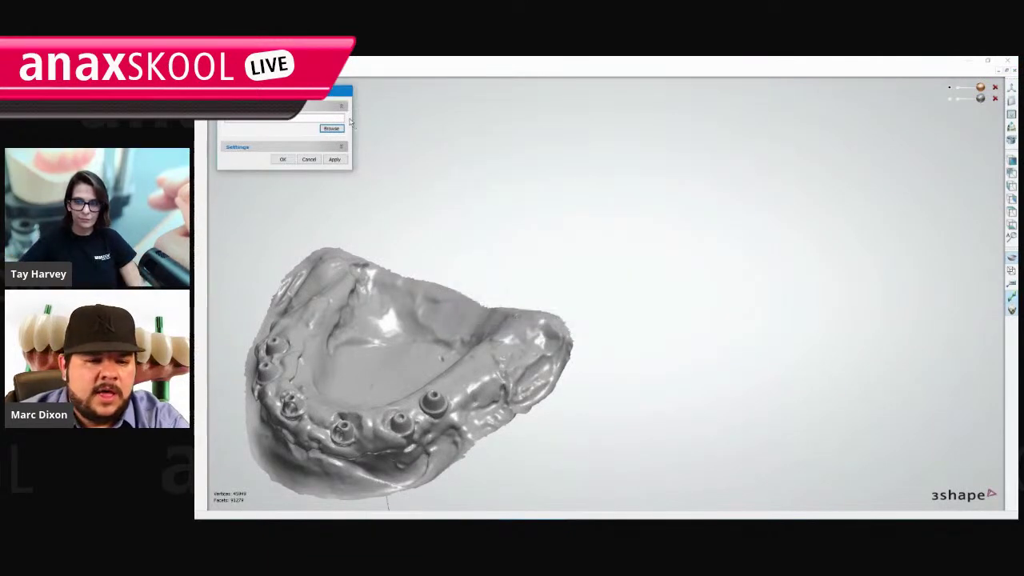
left_click(1007, 61)
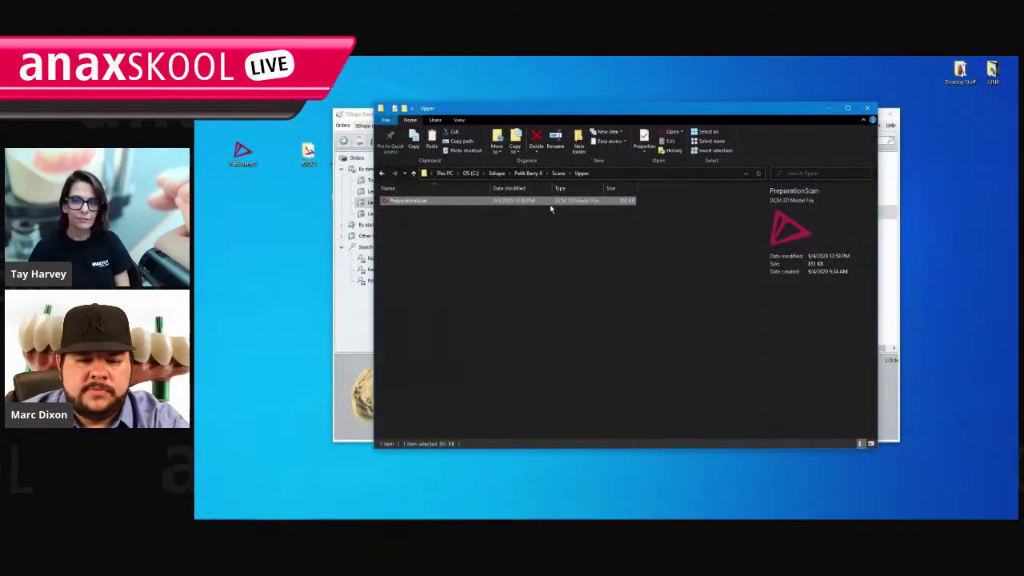
Open PreparationScan in Notepad, examine the CoordinateTransform annotations at the file's end, and close Notepad and the folder.
right_click(551, 209)
mouse_move(606, 286)
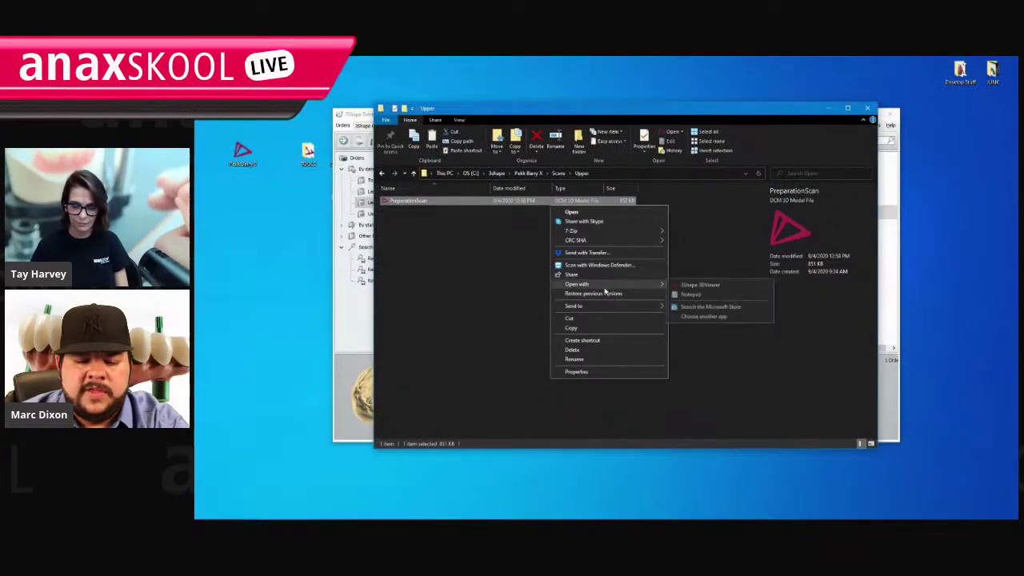
left_click(714, 295)
left_click_drag(890, 117, 891, 460)
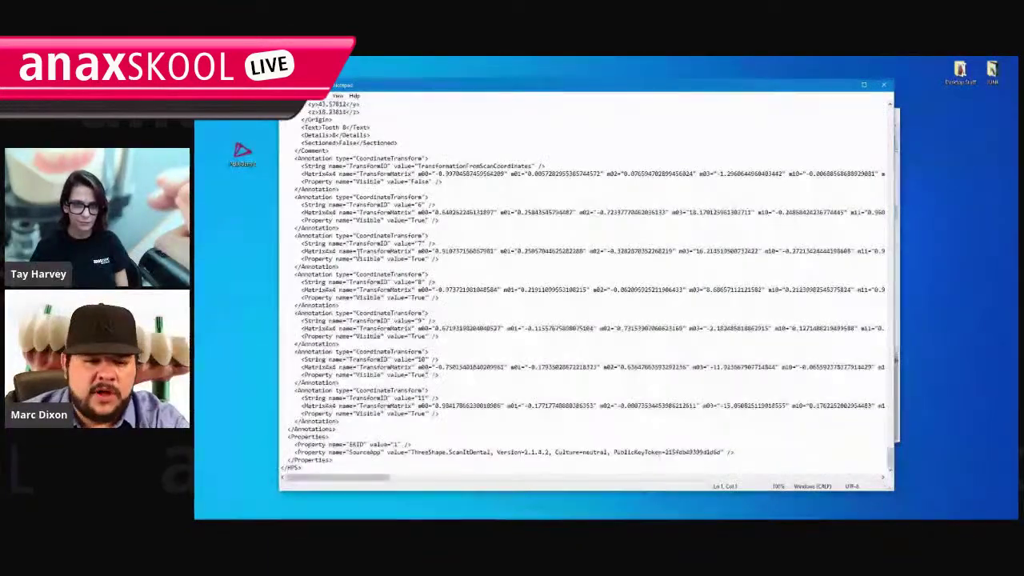
mouse_move(283, 159)
left_mouse_down()
mouse_move(740, 330)
mouse_move(753, 426)
left_mouse_up()
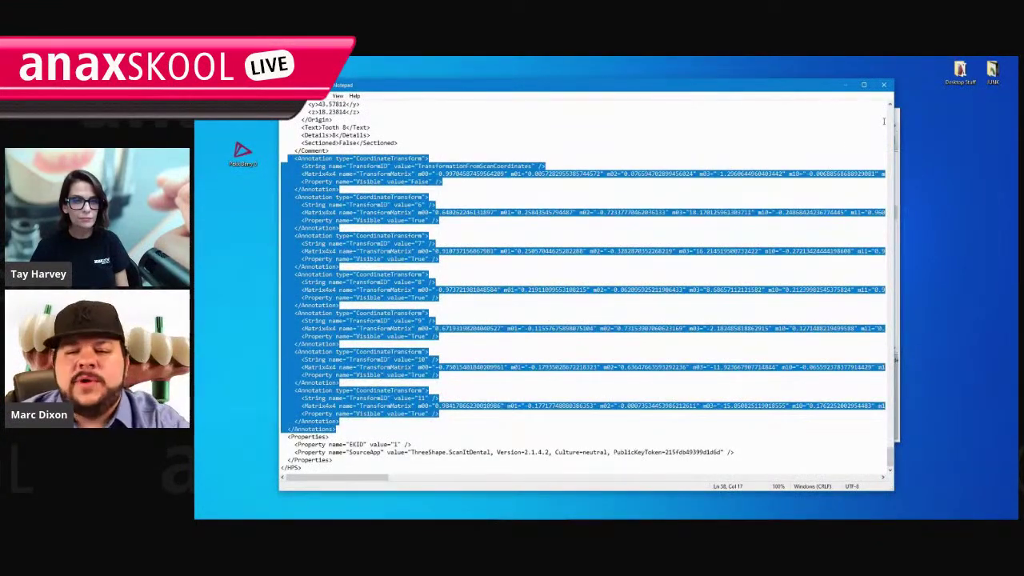
left_click(883, 84)
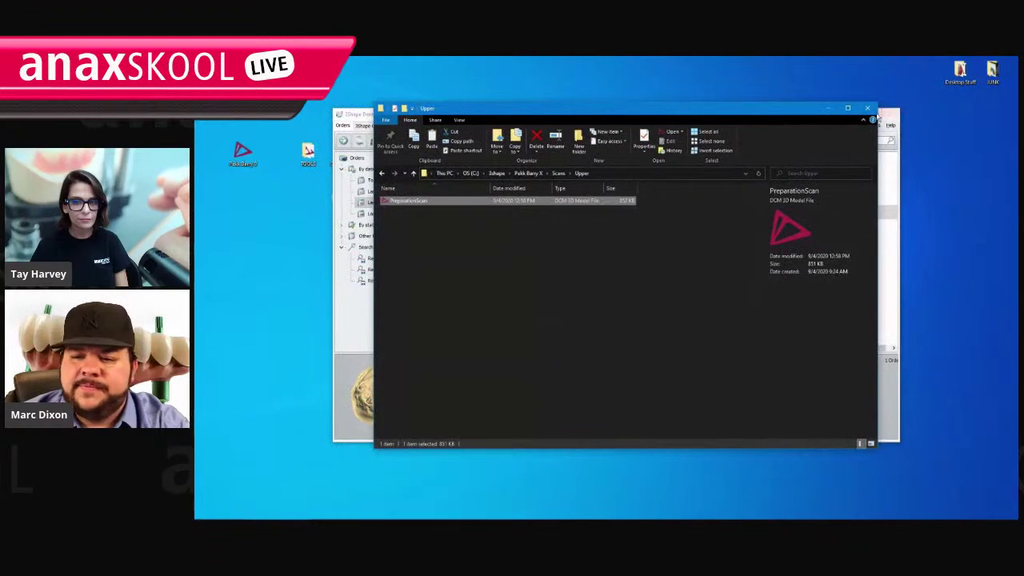
left_click(867, 107)
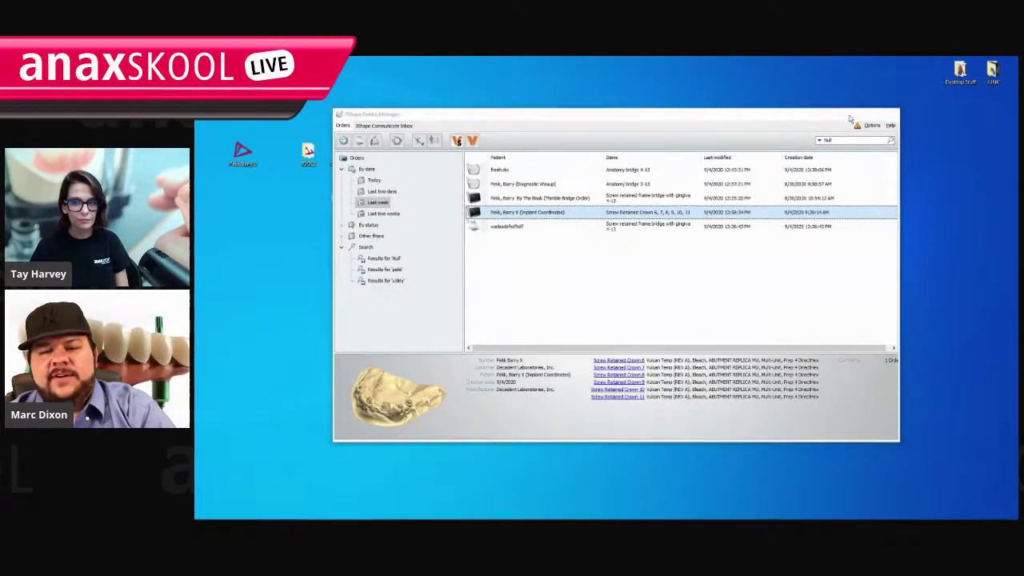
Open the Anaxskool desktop folder, inspect the DW scan in the 3D viewer, and close the viewer and folder.
left_click(851, 115)
double_click(568, 194)
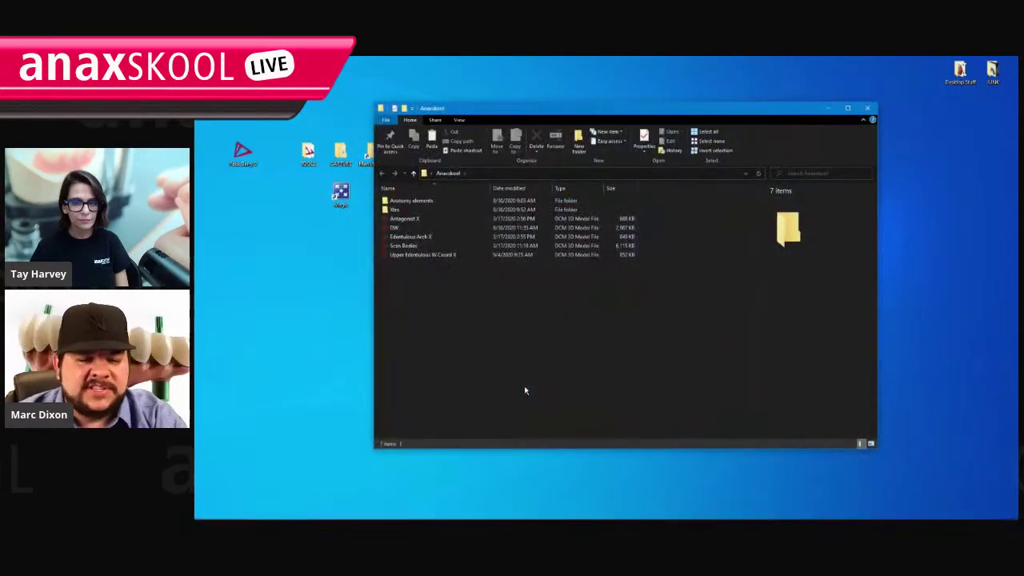
left_click(451, 255)
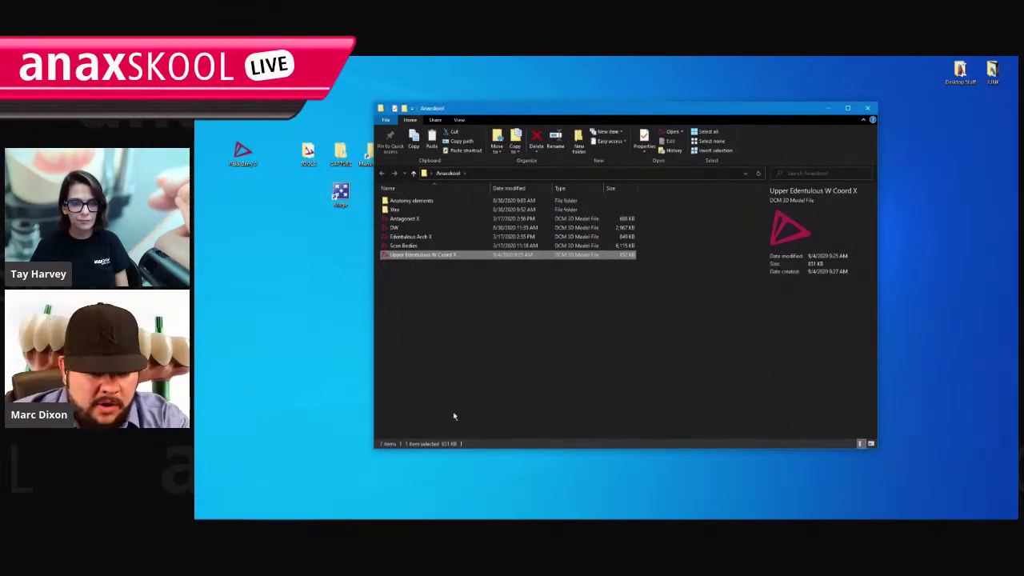
left_click(412, 228)
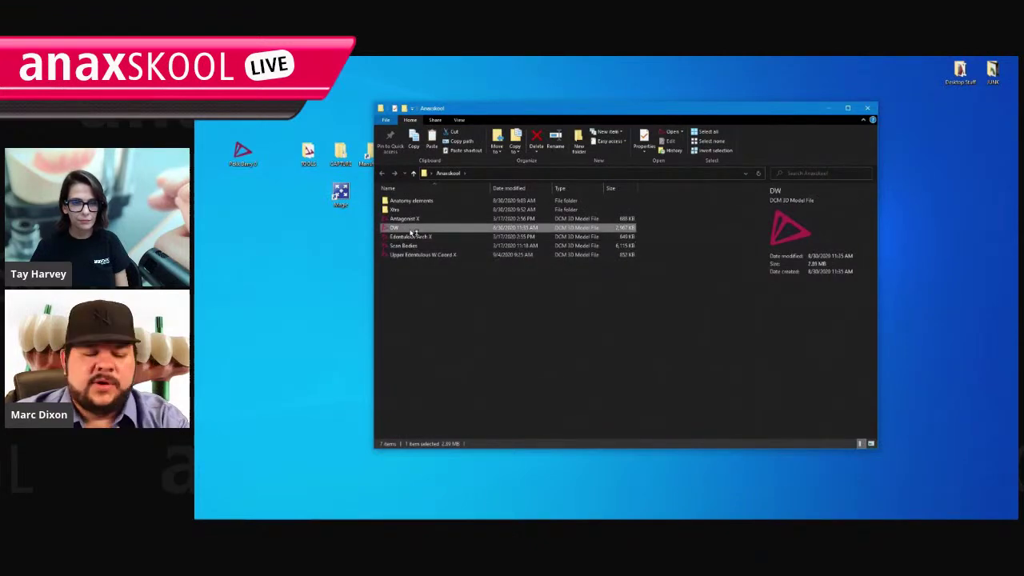
double_click(413, 230)
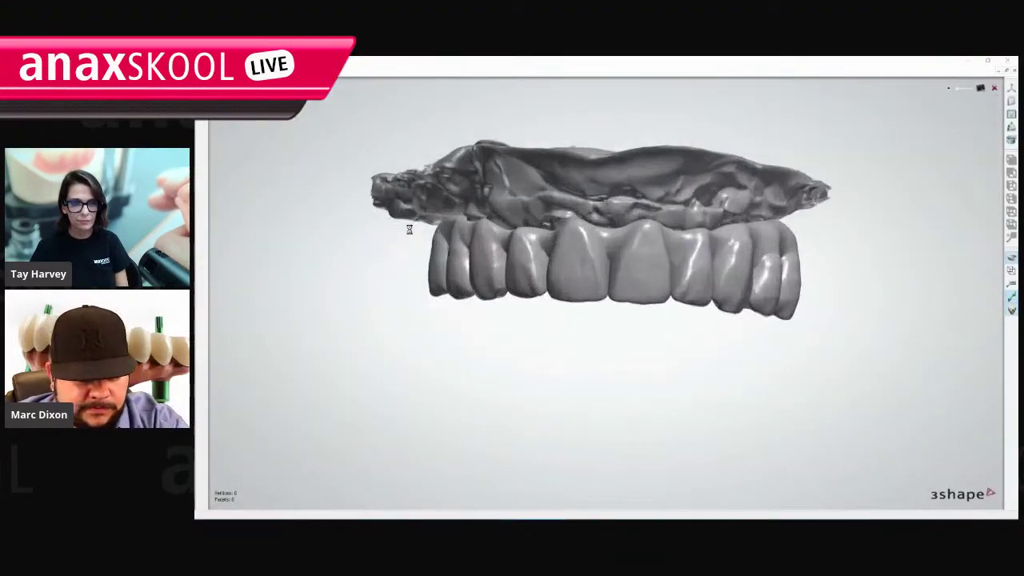
right_click_drag(535, 283, 682, 265)
scroll(682, 265, "down", 3)
left_click(1007, 61)
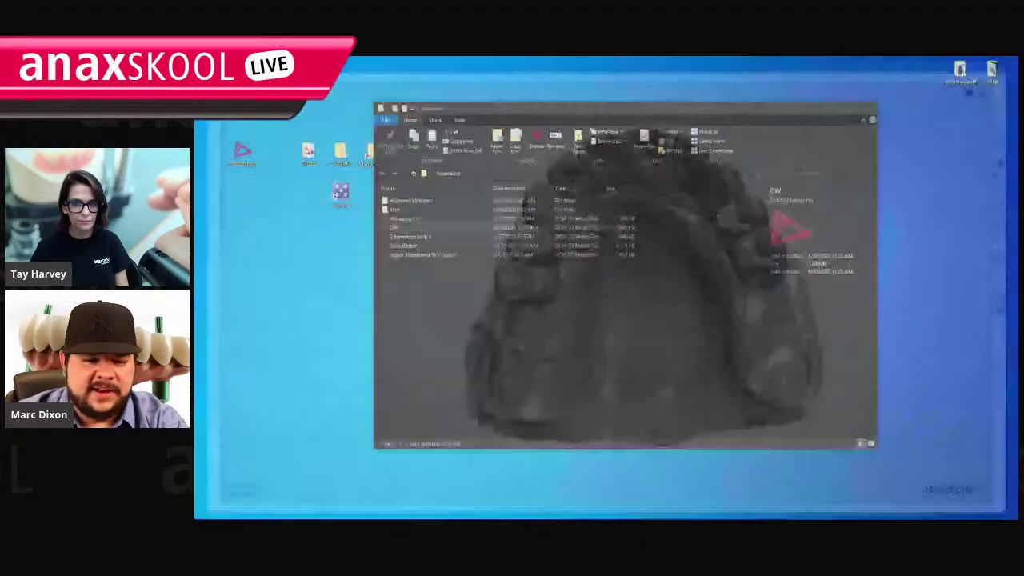
left_click(867, 107)
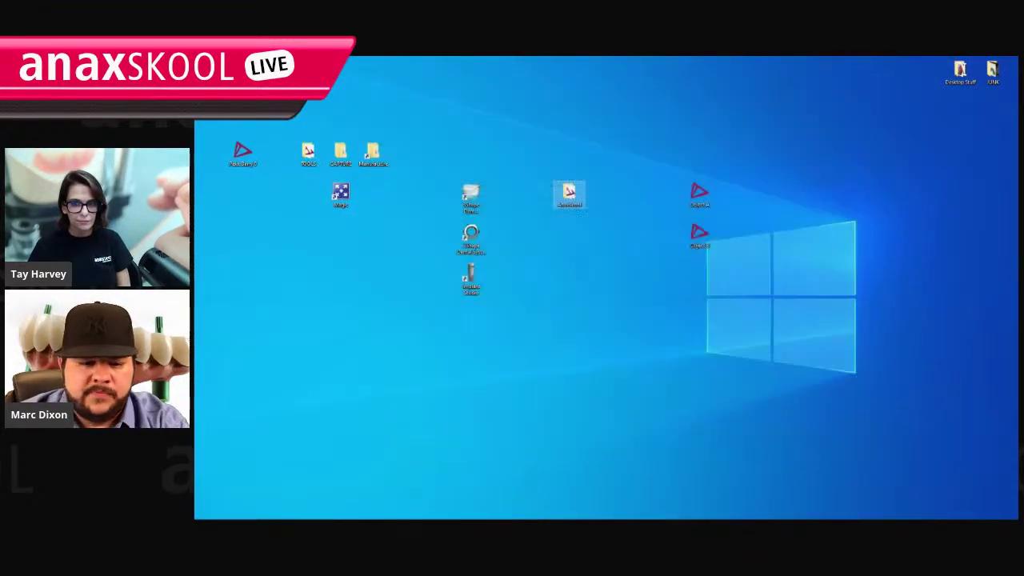
Switch to 3Shape Dental Manager and start a new order with "5 minute bridge" as the patient's last name.
left_click(425, 513)
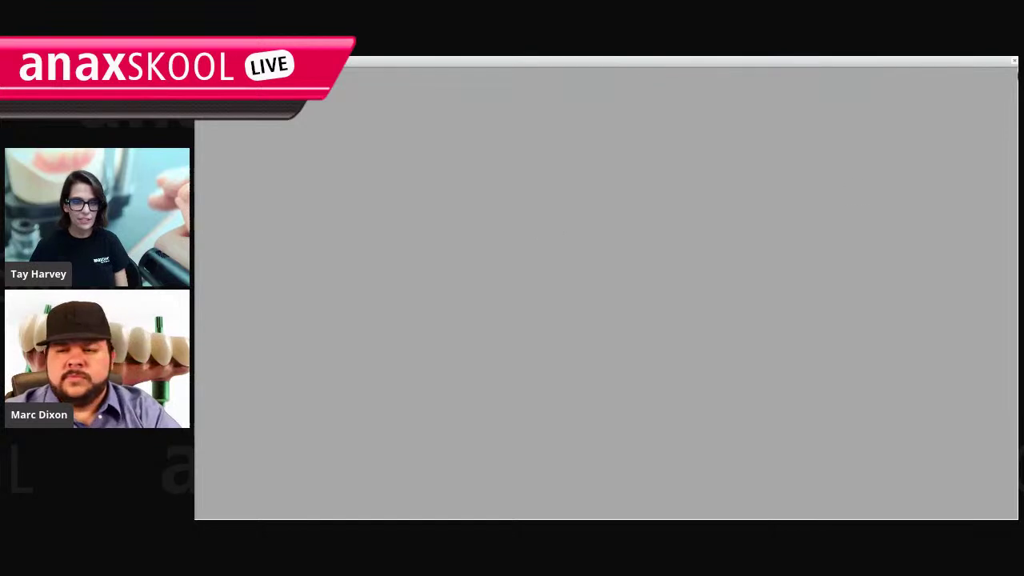
left_click(1013, 61)
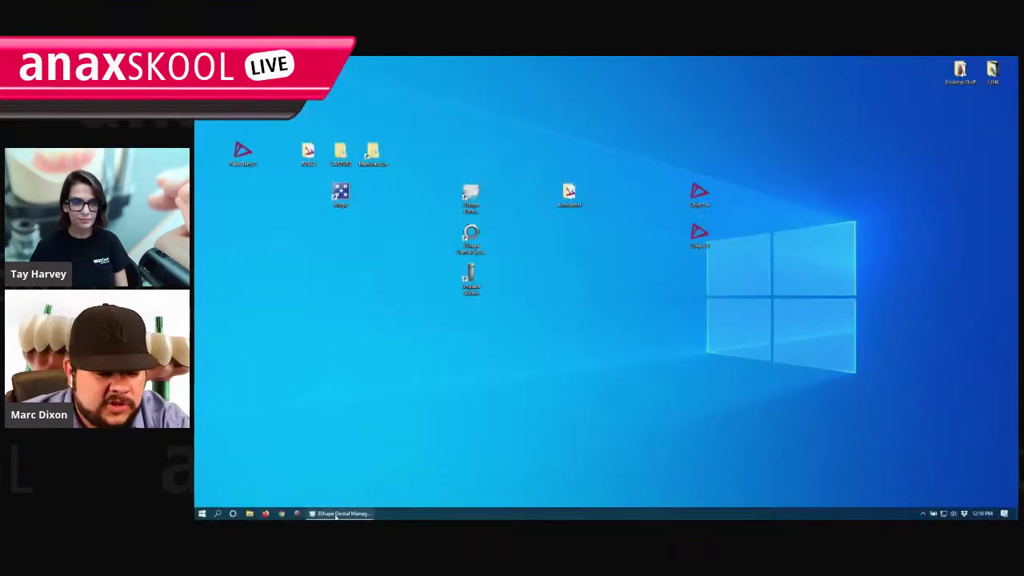
left_click(342, 513)
left_click(360, 141)
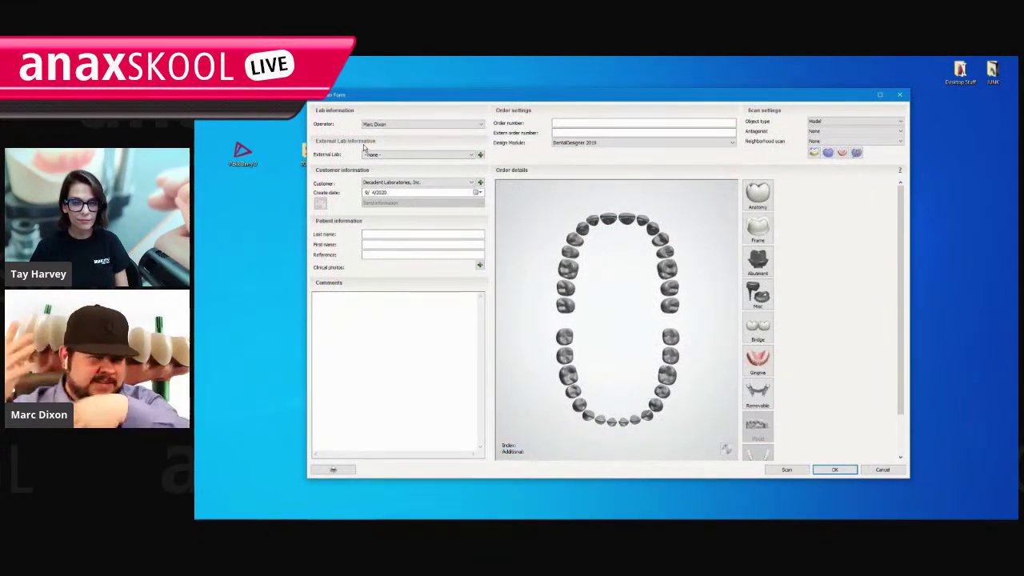
left_click(386, 235)
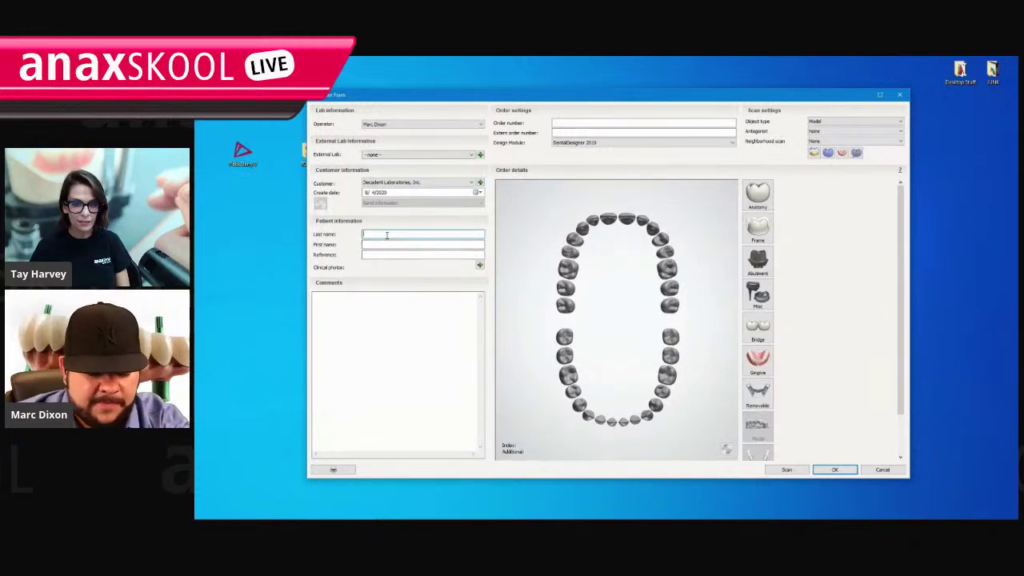
type("5 minute bridg")
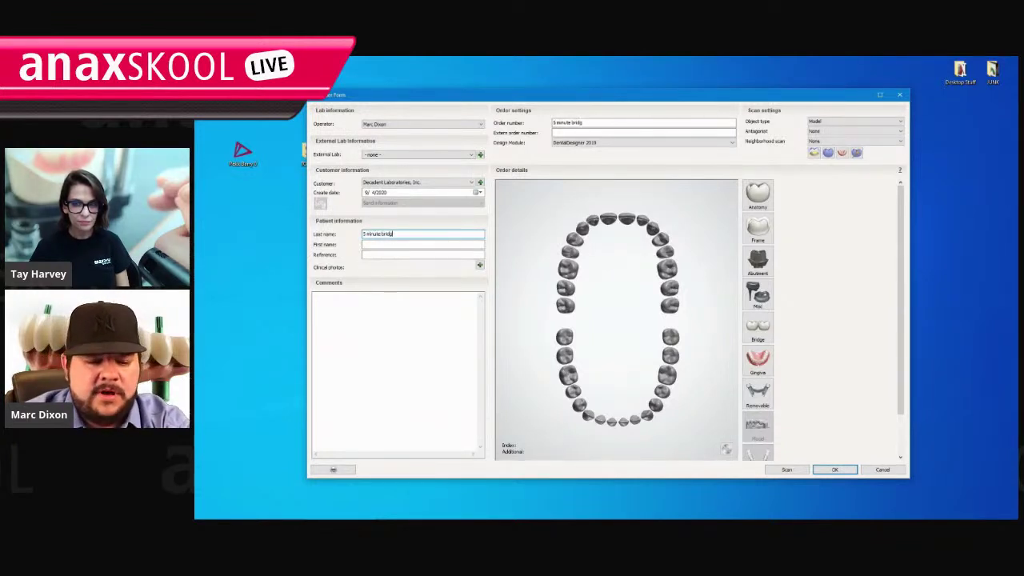
type("e")
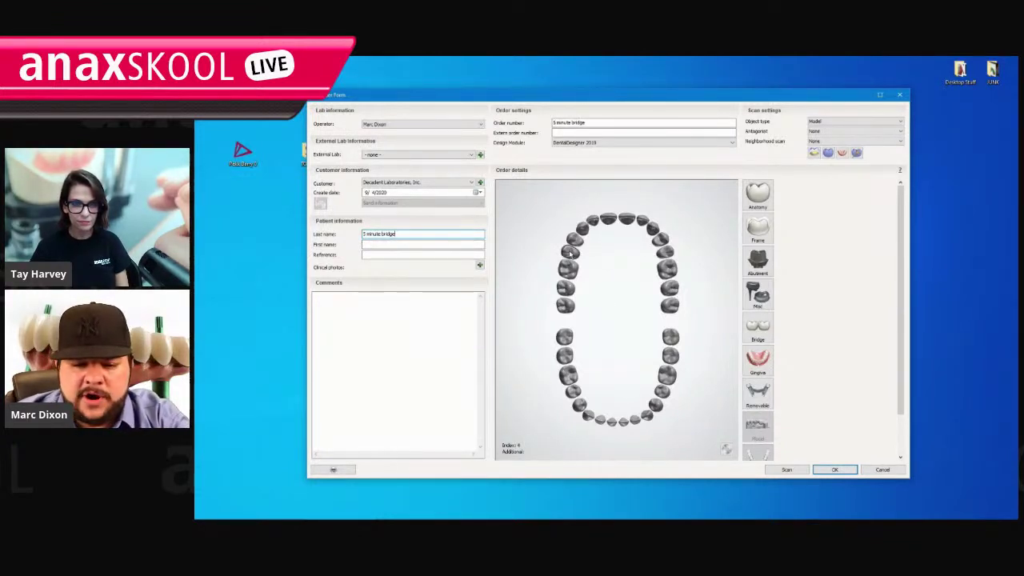
Assign screw retained crowns to teeth 6 to 11 with the DESS MULTI-UNIT DIRECT system and the Multi-Unit kit.
left_click_drag(590, 232, 652, 230)
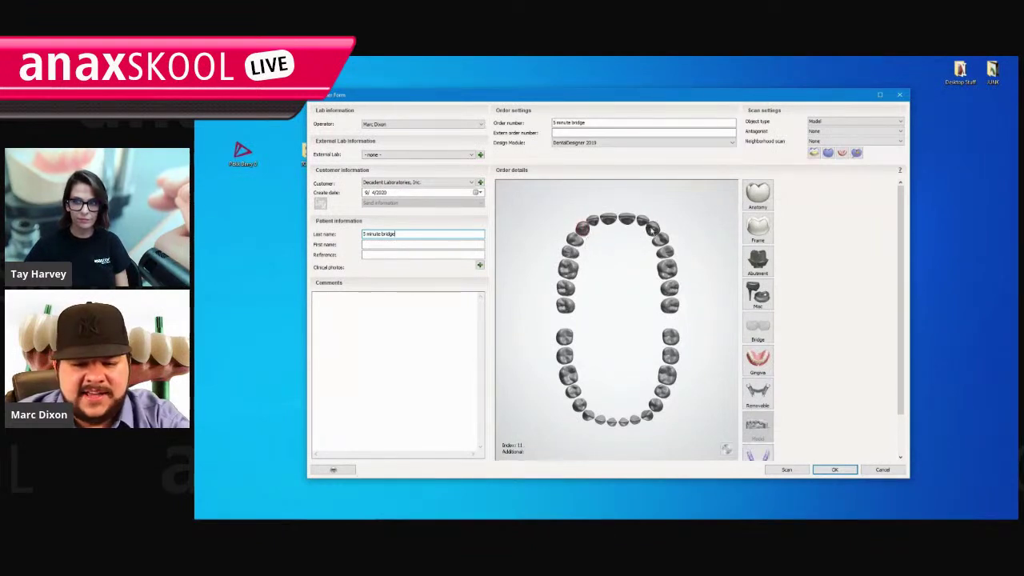
left_click(810, 253)
left_click(865, 285)
left_click_drag(952, 296, 947, 328)
left_click(848, 330)
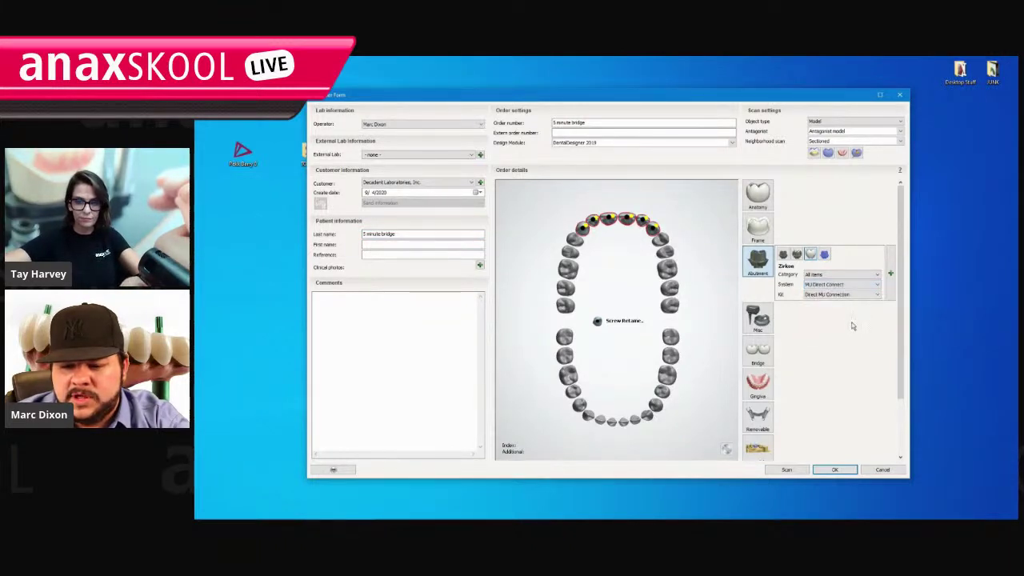
left_click(852, 286)
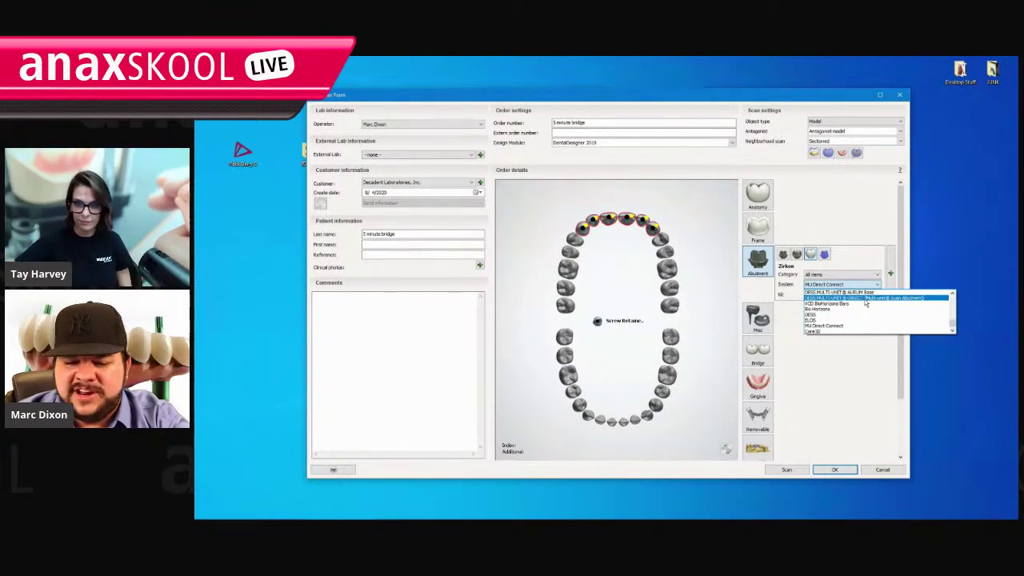
left_click(866, 298)
left_click(863, 295)
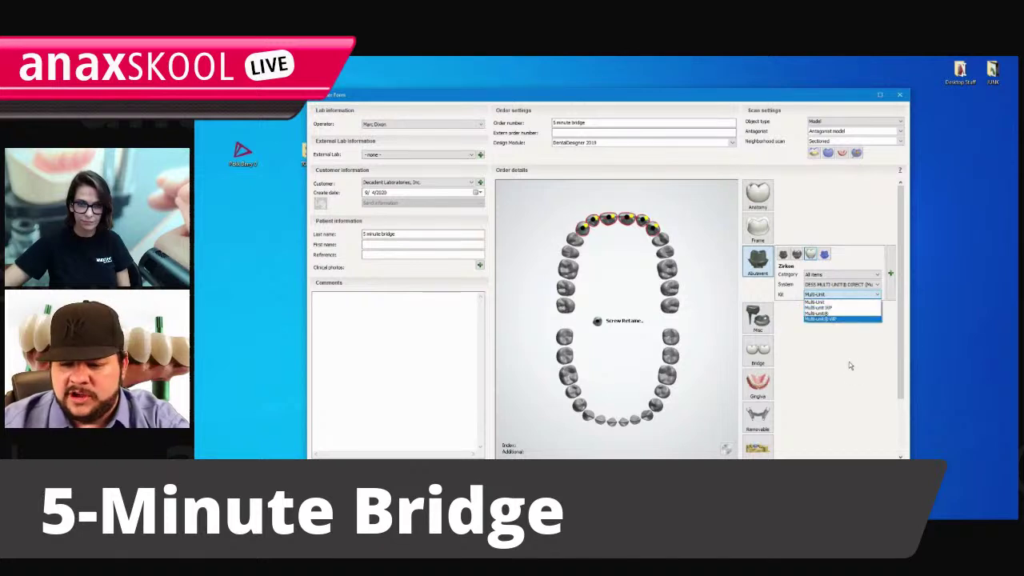
Set the crowns' material to Pekkton and join teeth 6 to 11 with a connector bridge.
left_click(888, 291)
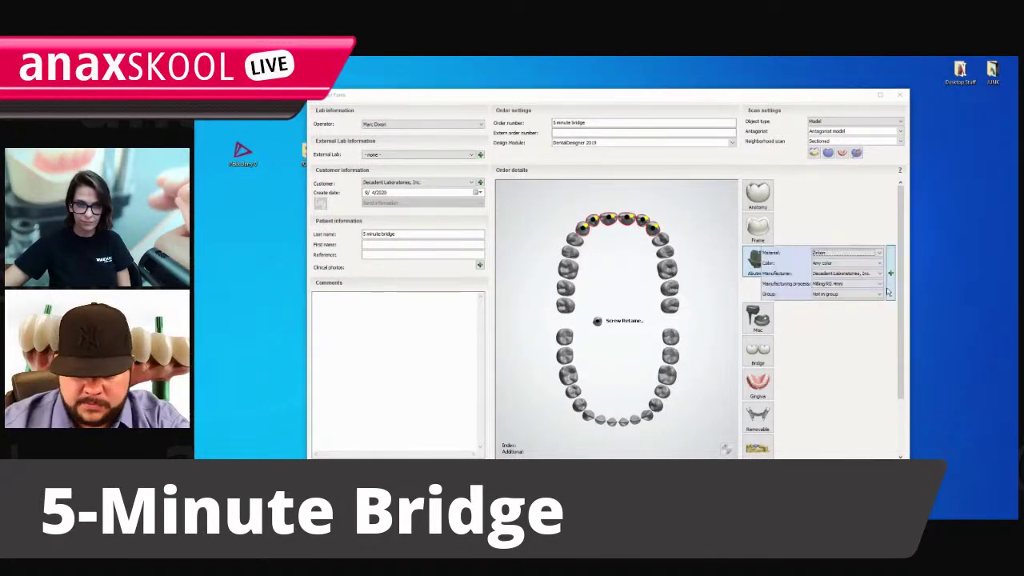
left_click(856, 253)
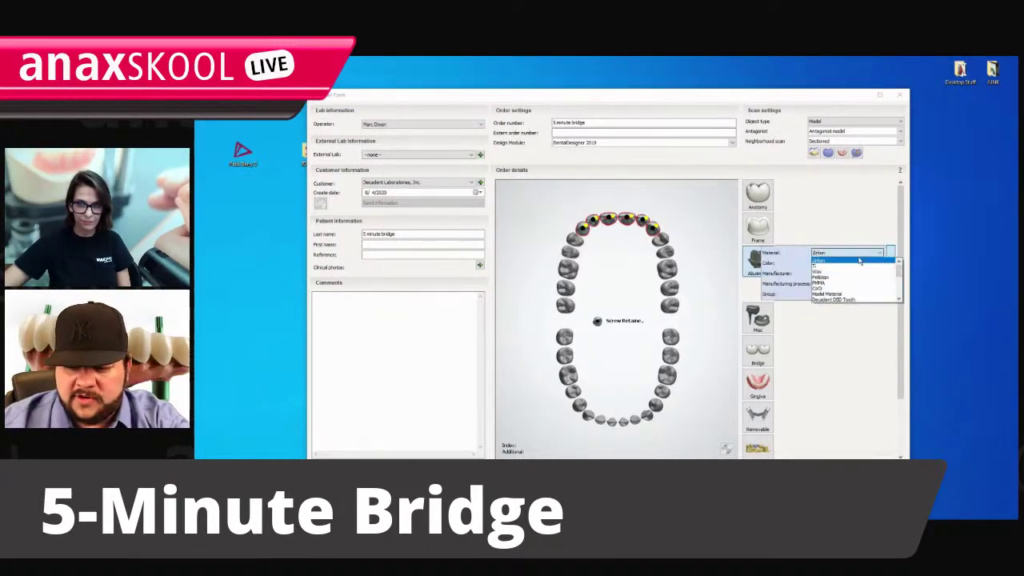
left_click(856, 278)
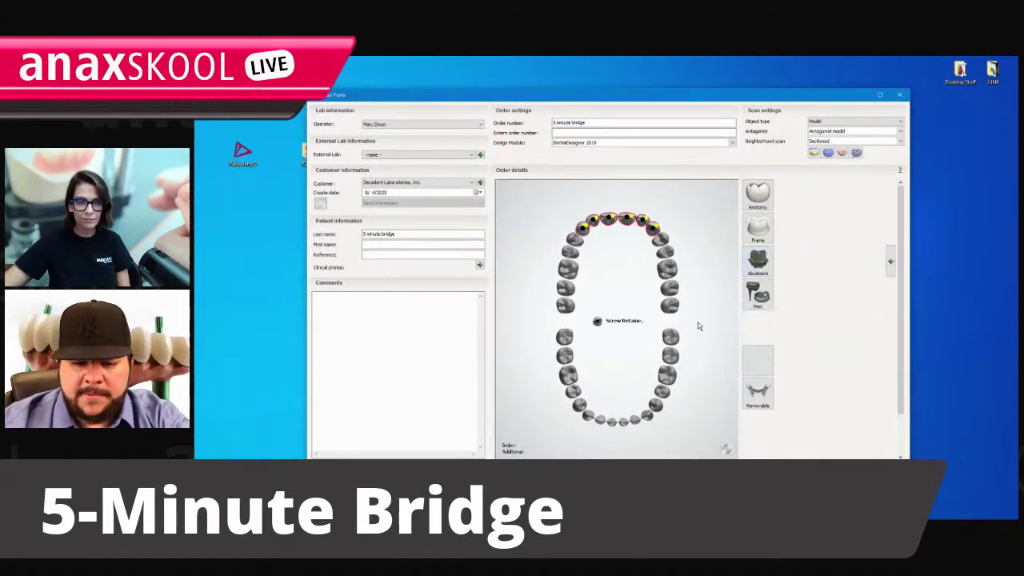
left_click(757, 349)
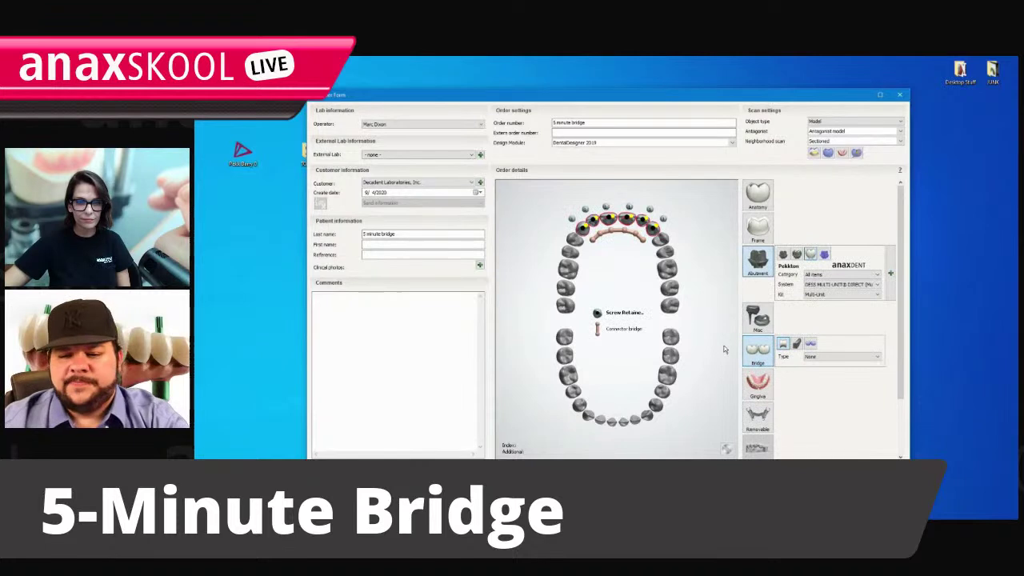
Change the bridge units to Abutment Waxup and clear all items from the tooth chart.
left_click(824, 253)
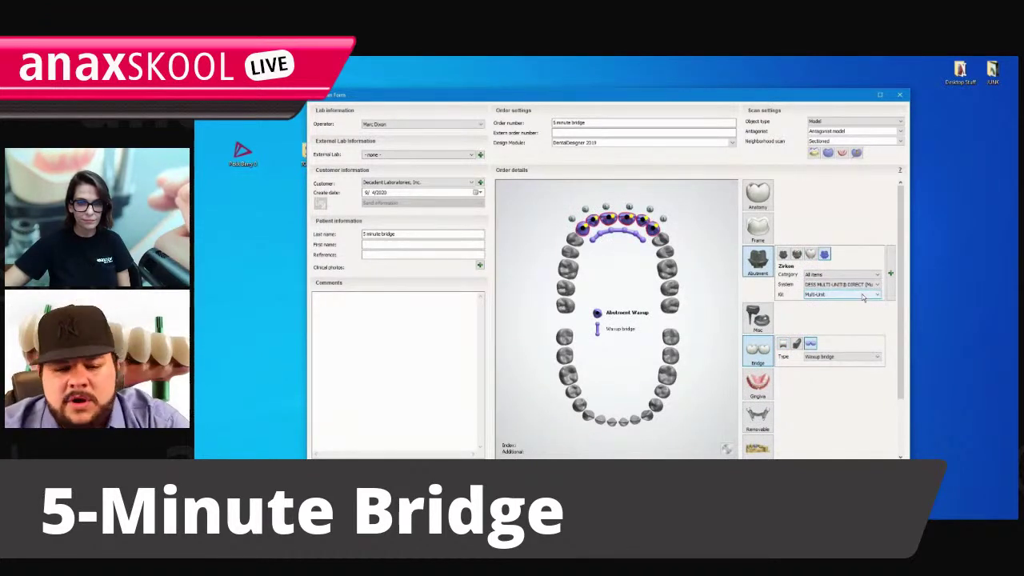
right_click(656, 227)
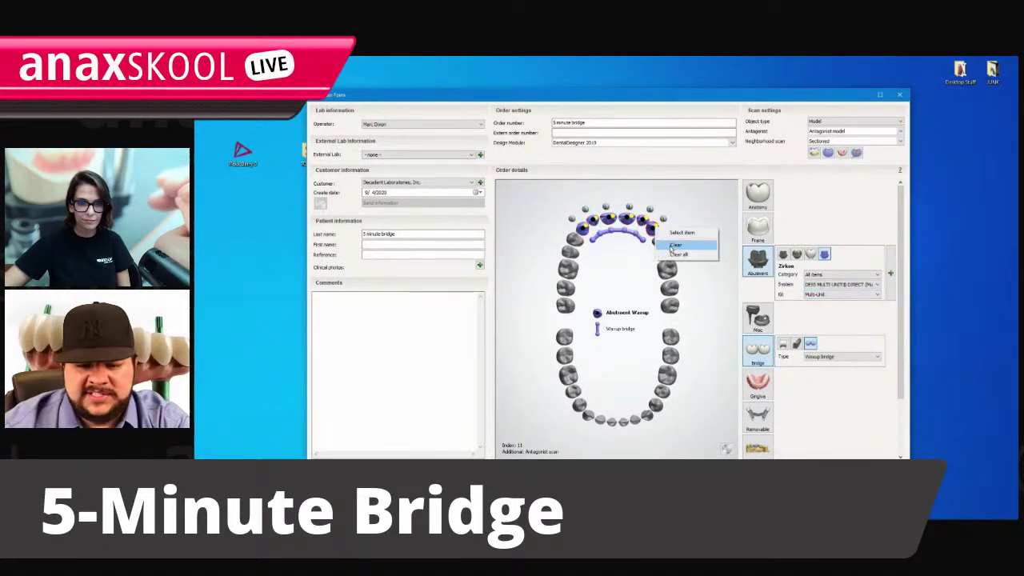
left_click(676, 254)
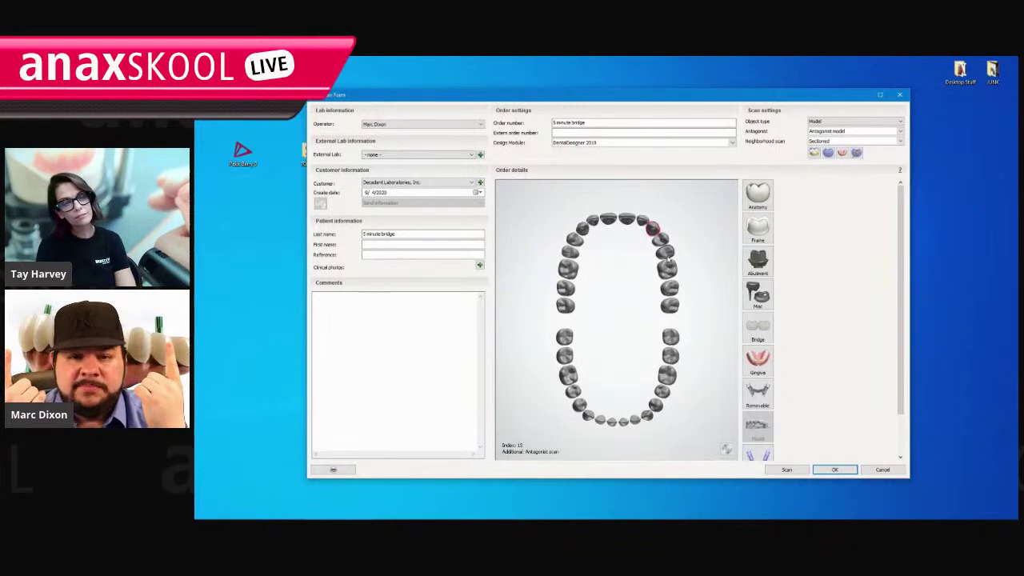
Assign Abutment Waxup to teeth 6 to 11 and join them with a waxup bridge.
left_click(583, 230, "ctrl")
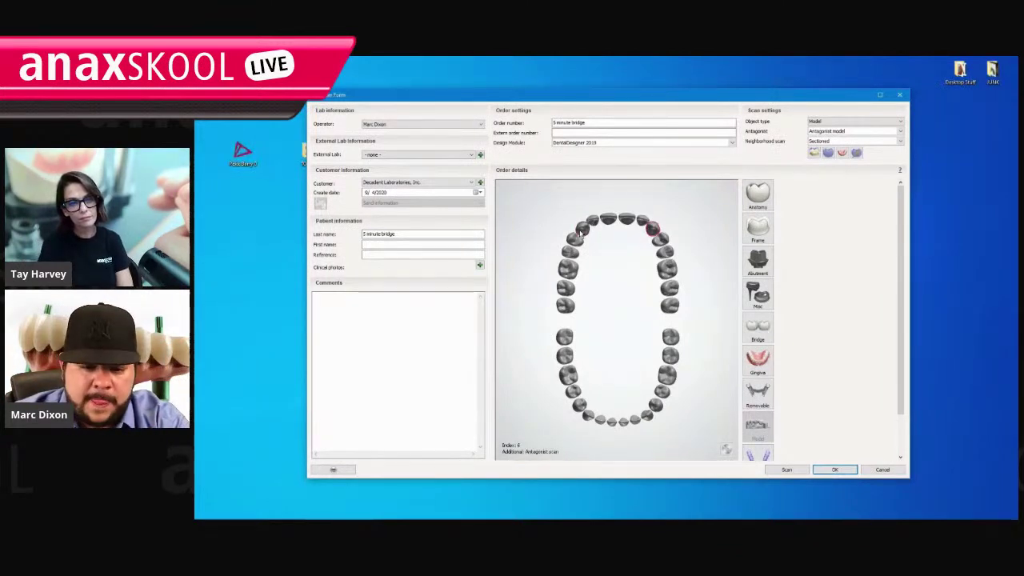
left_click(653, 230, "shift")
left_click(757, 260)
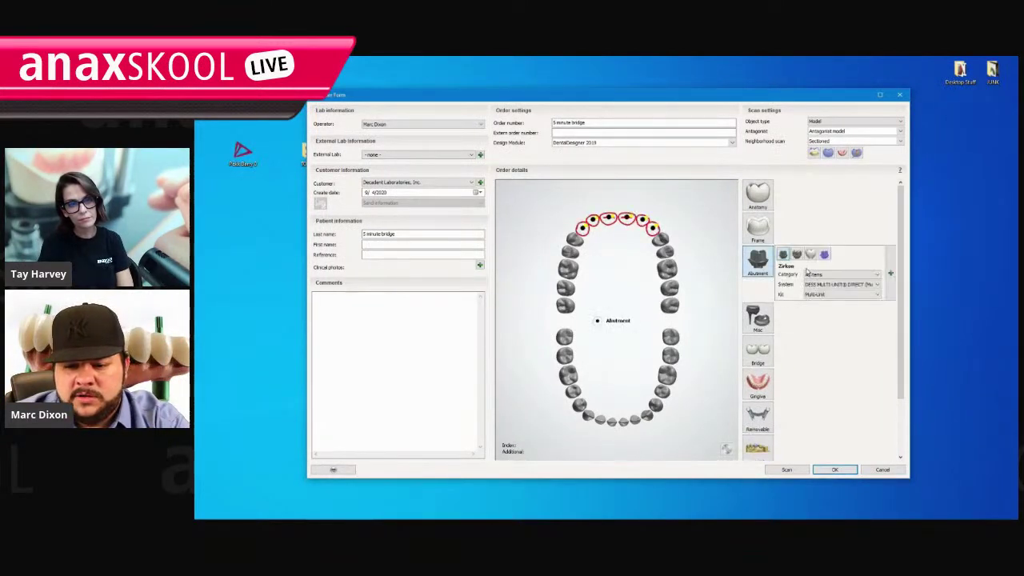
left_click(825, 254)
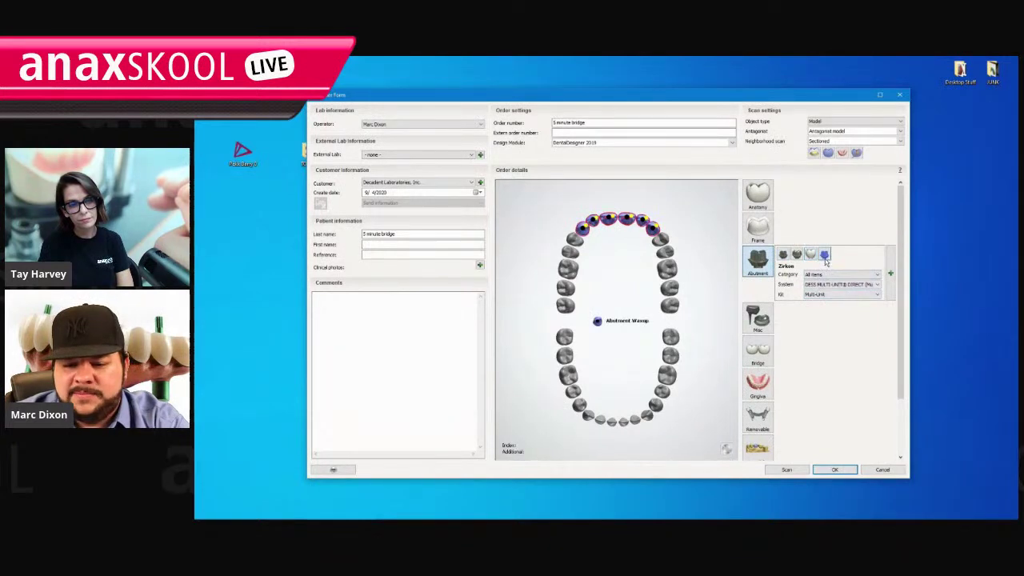
left_click(757, 350)
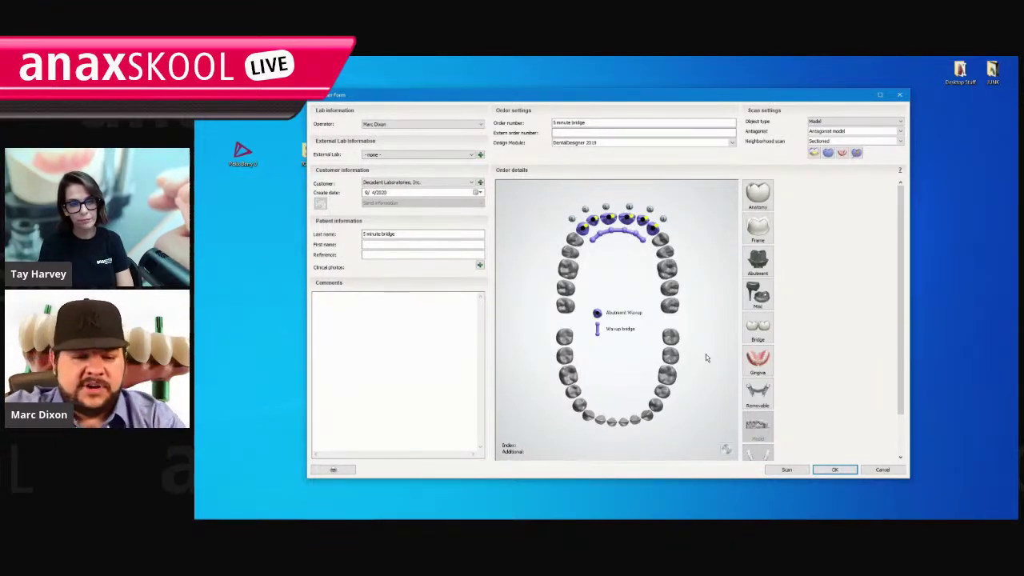
Set the order's antagonist to None, keep the object type Model, and save the "5 minute bridge" order.
left_click(839, 122)
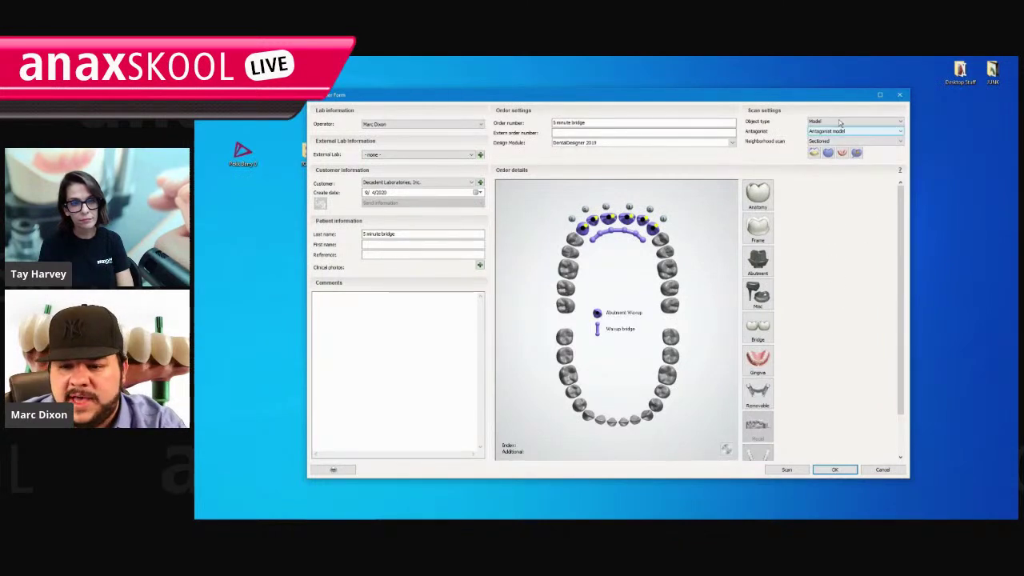
left_click(839, 121)
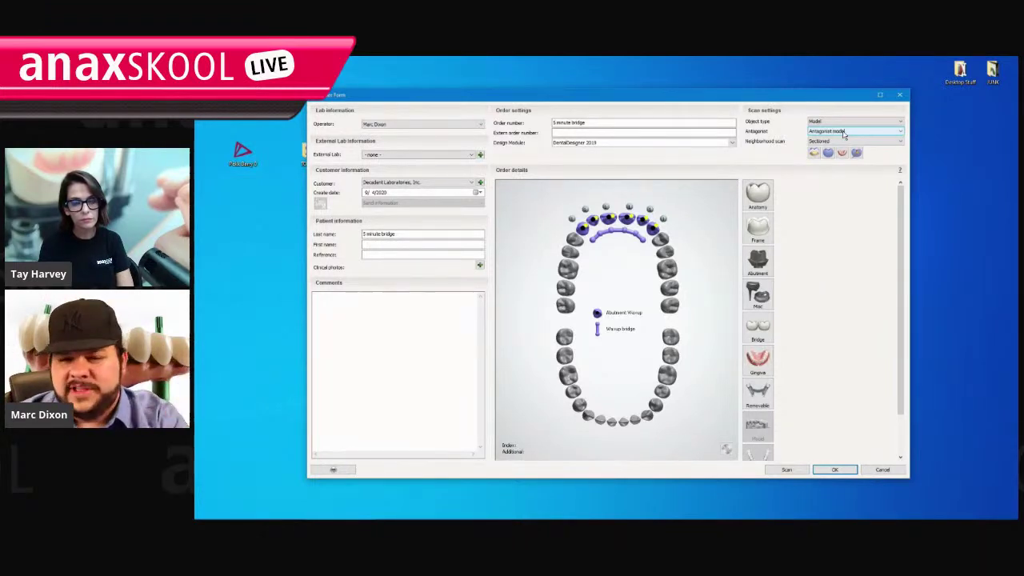
left_click(843, 133)
left_click(836, 140)
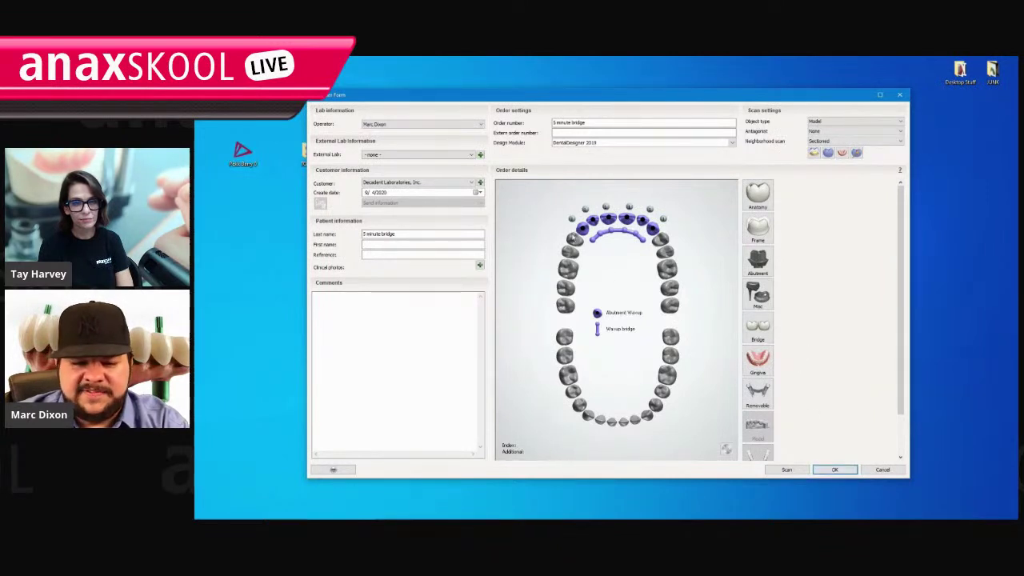
left_click(600, 312)
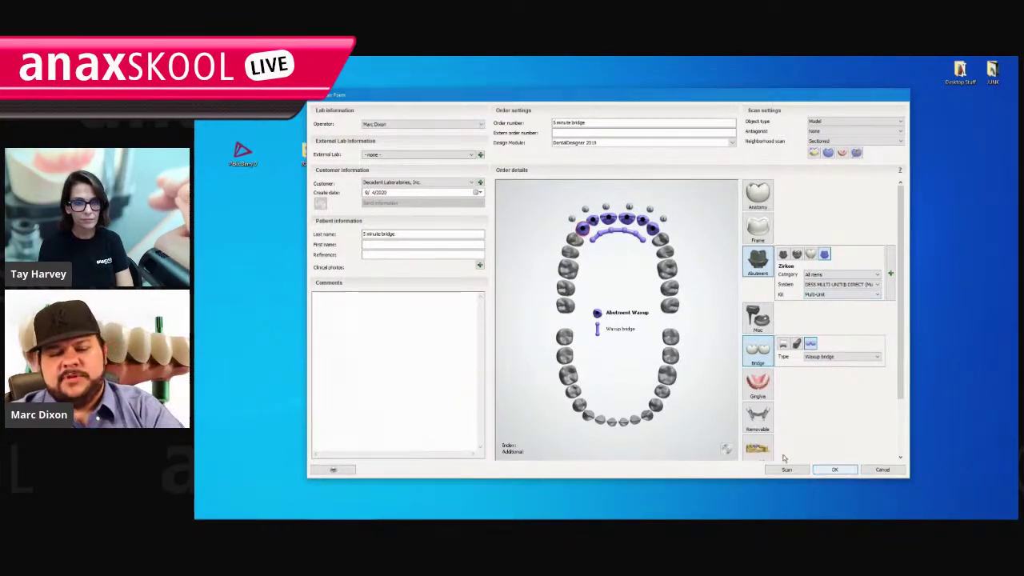
left_click(835, 469)
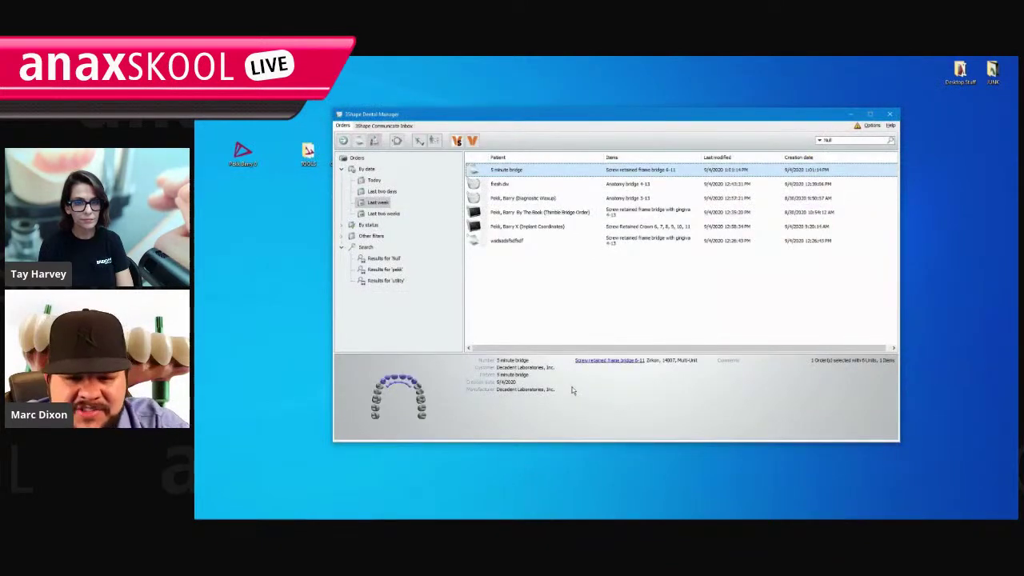
Start importing scans into the "5 minute bridge" order and load "Upper Edentulous W Coord X" as the upper jaw preparation scan.
right_click(542, 172)
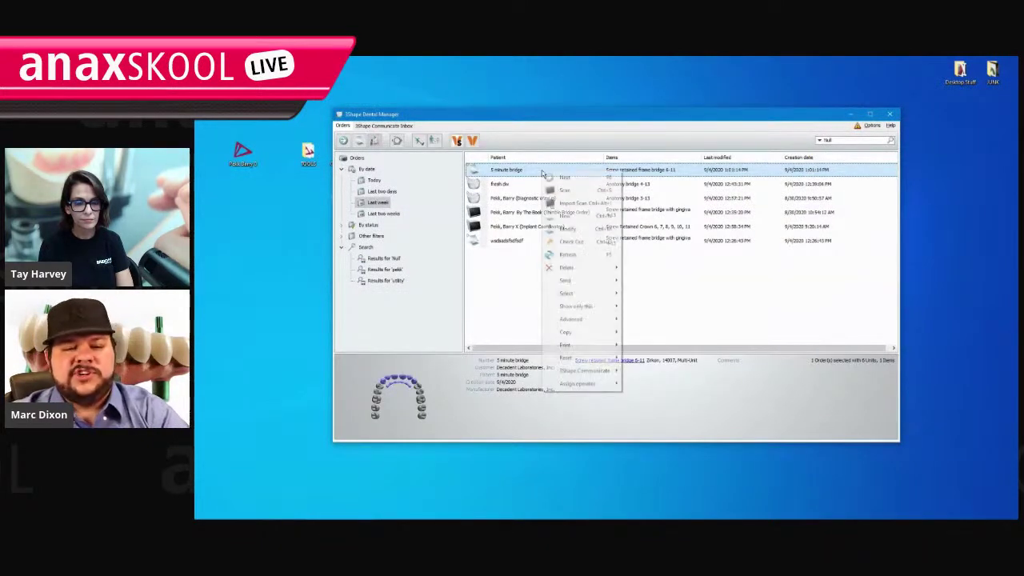
left_click(572, 204)
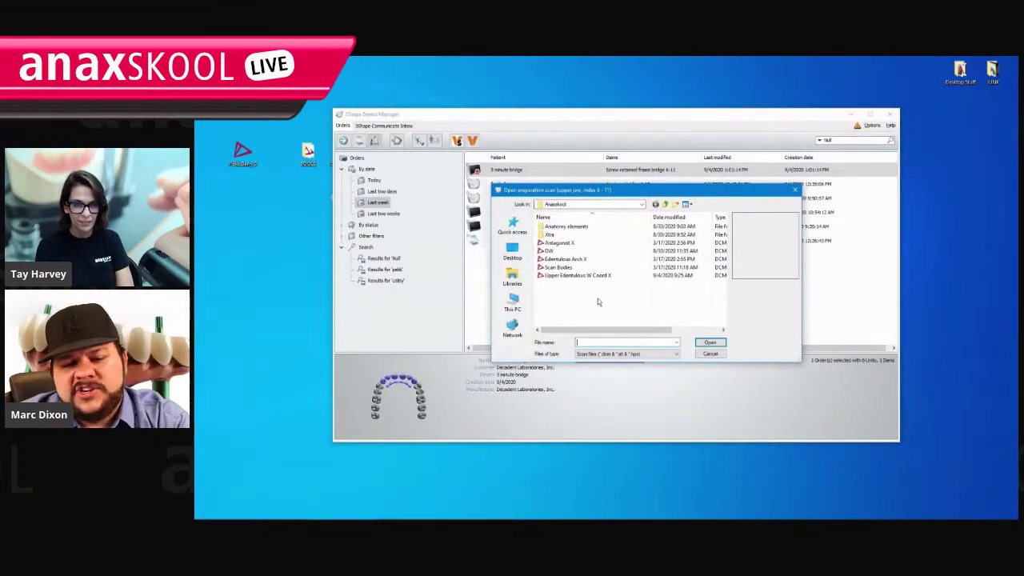
left_click(589, 276)
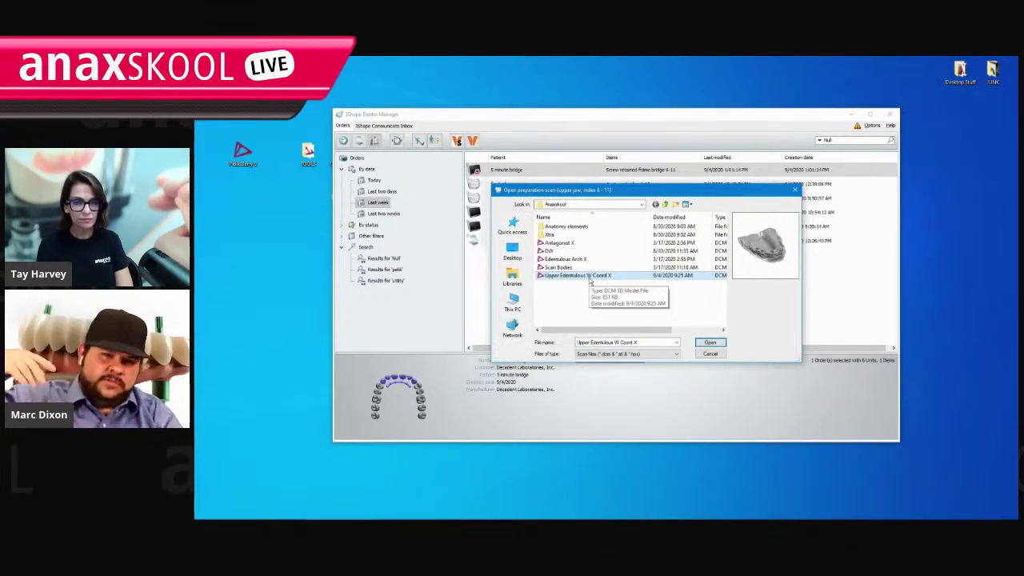
left_click(705, 344)
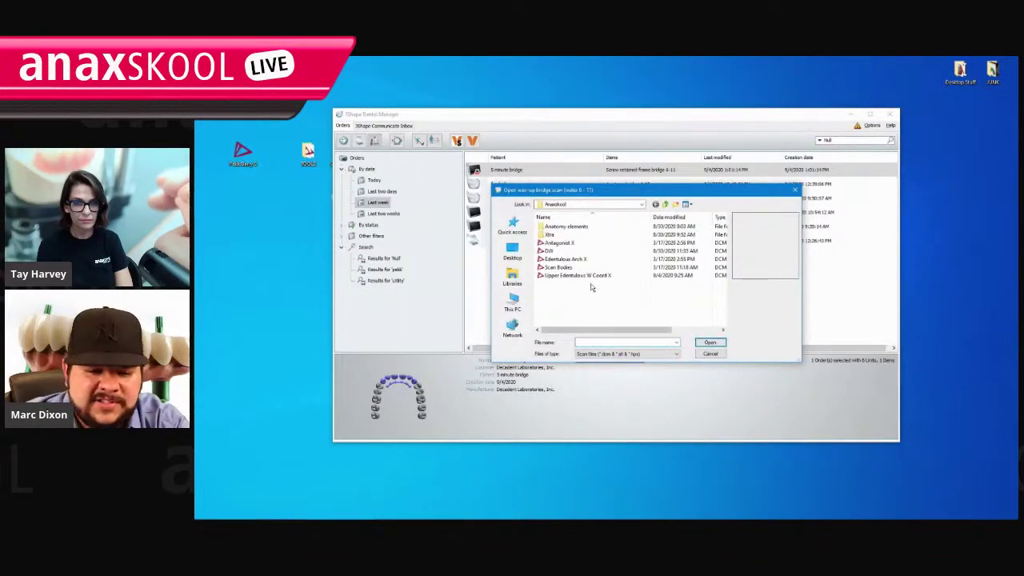
Load the patient-named DCM bridge file from the Desktop as the wax-up bridge scan for teeth 6 to 11.
left_click(518, 254)
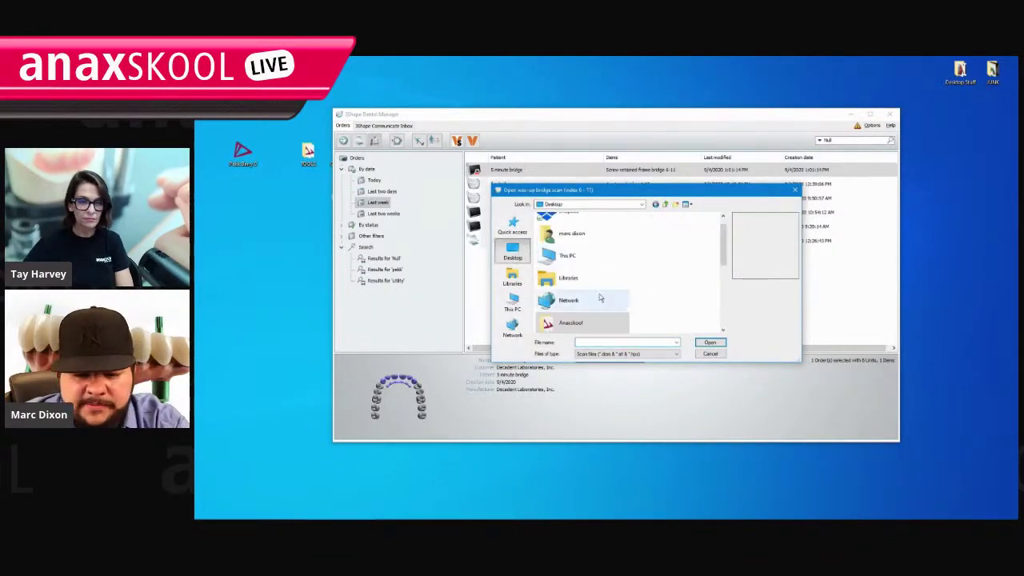
scroll(600, 296, "down", 5)
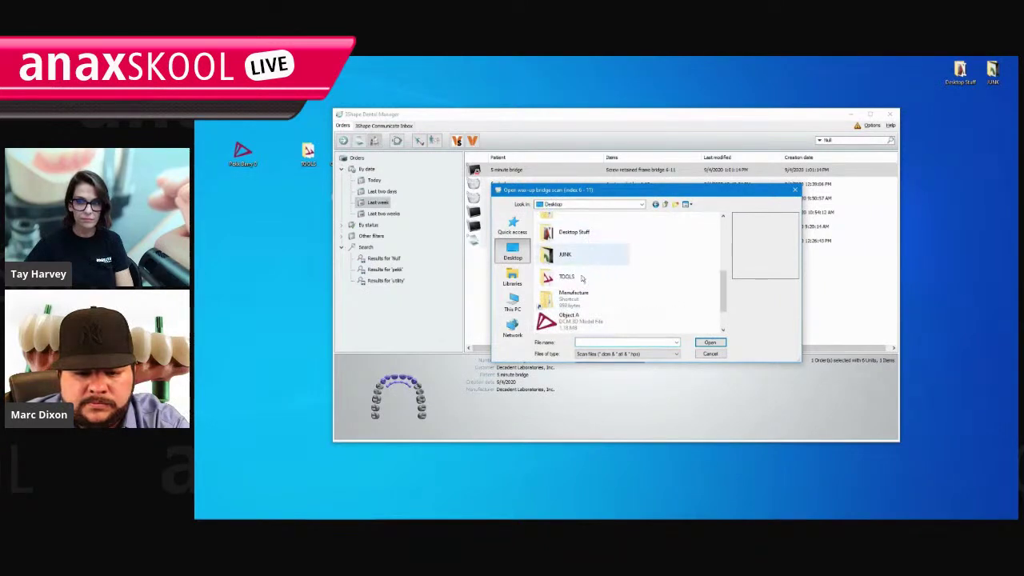
scroll(581, 276, "down", 1)
left_click(580, 319)
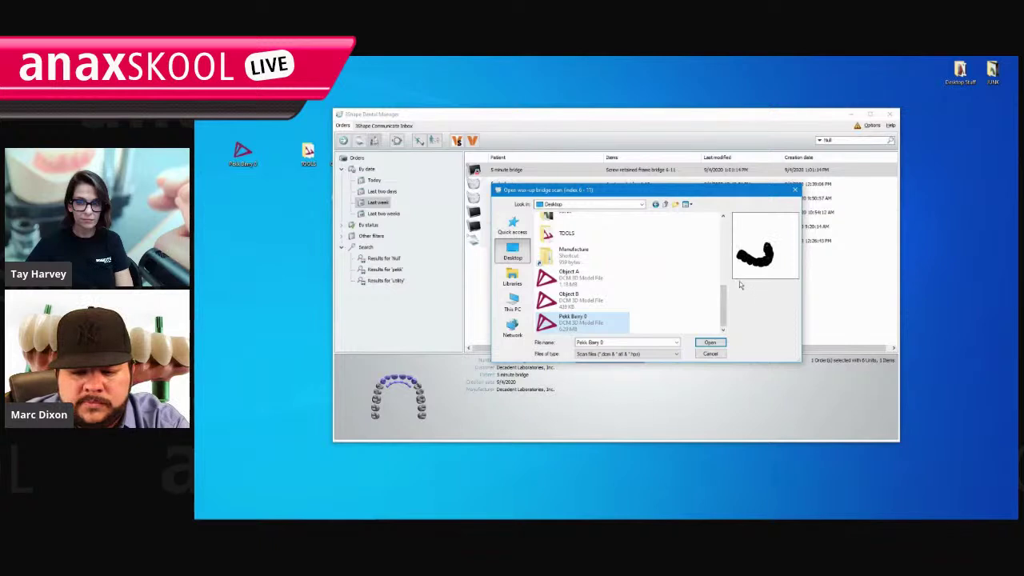
left_click(709, 341)
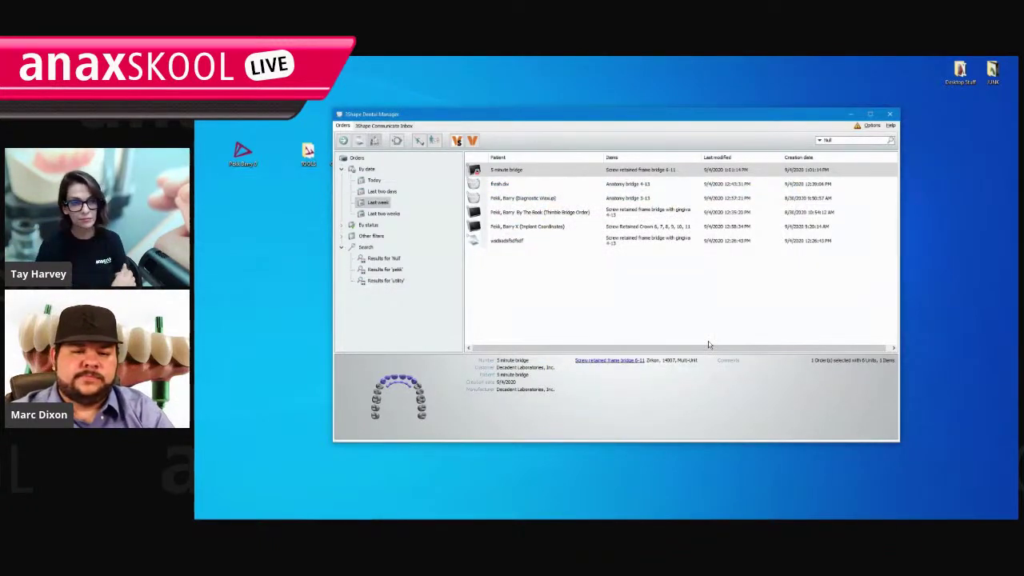
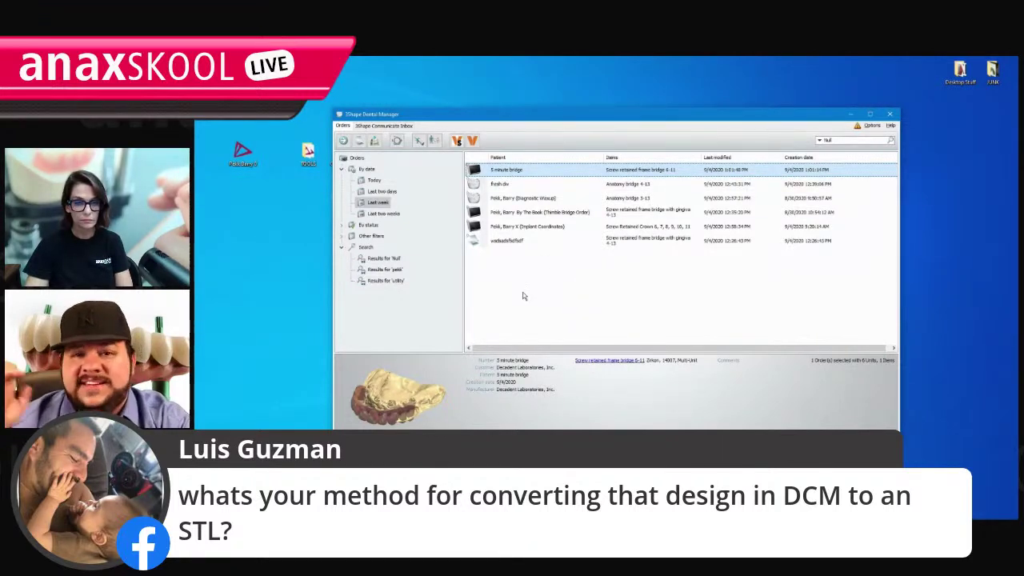
Start exporting the "5 minute bridge" order's scans, choose STL File for the upper preparation scan, and cancel both saves.
right_click(526, 171)
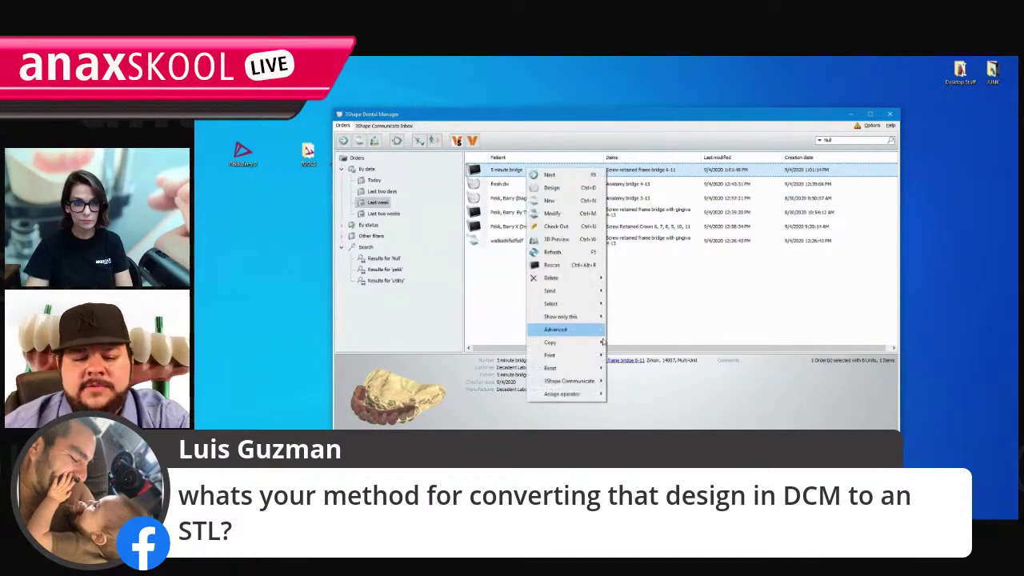
mouse_move(583, 328)
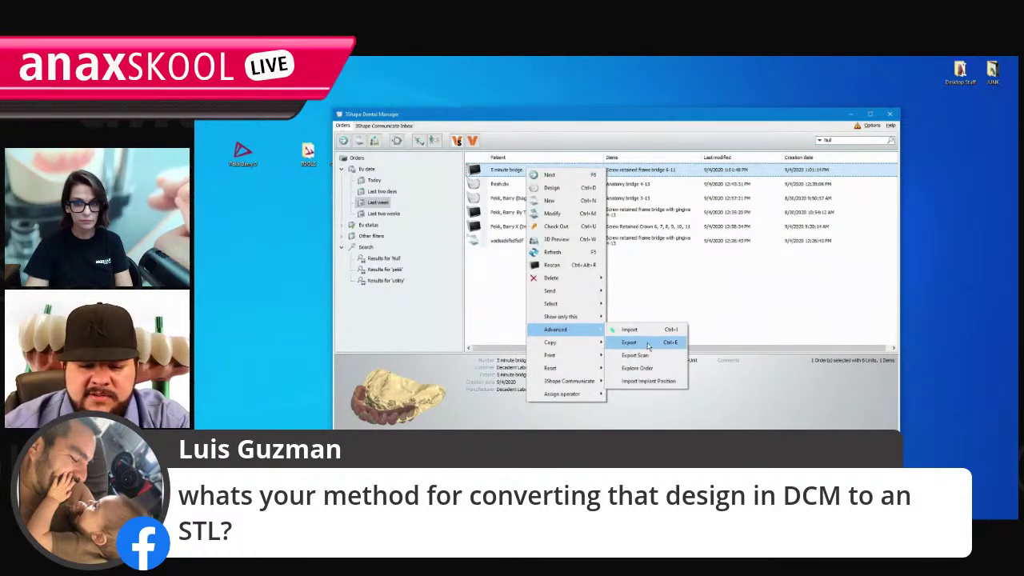
left_click(661, 356)
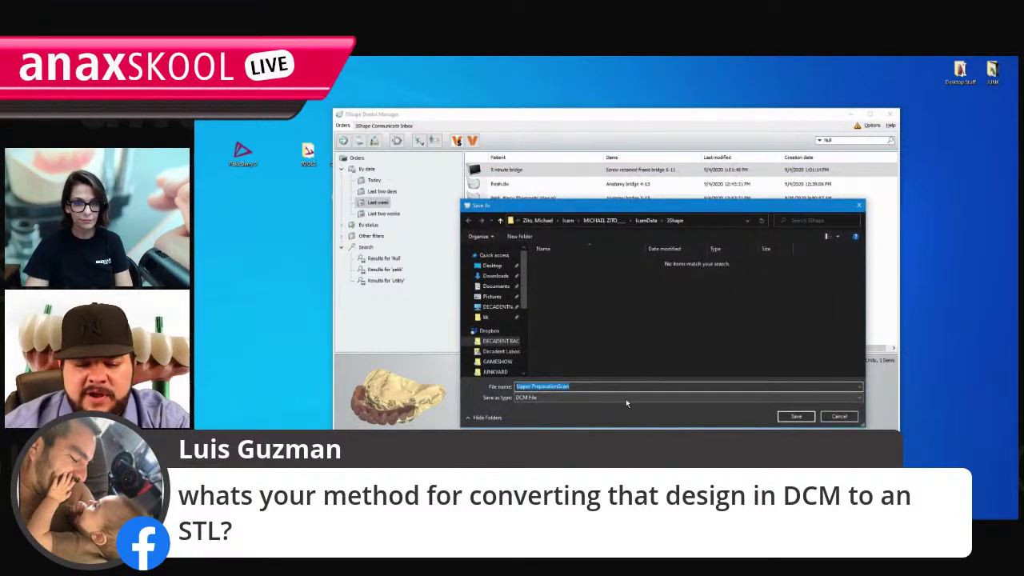
left_click(626, 398)
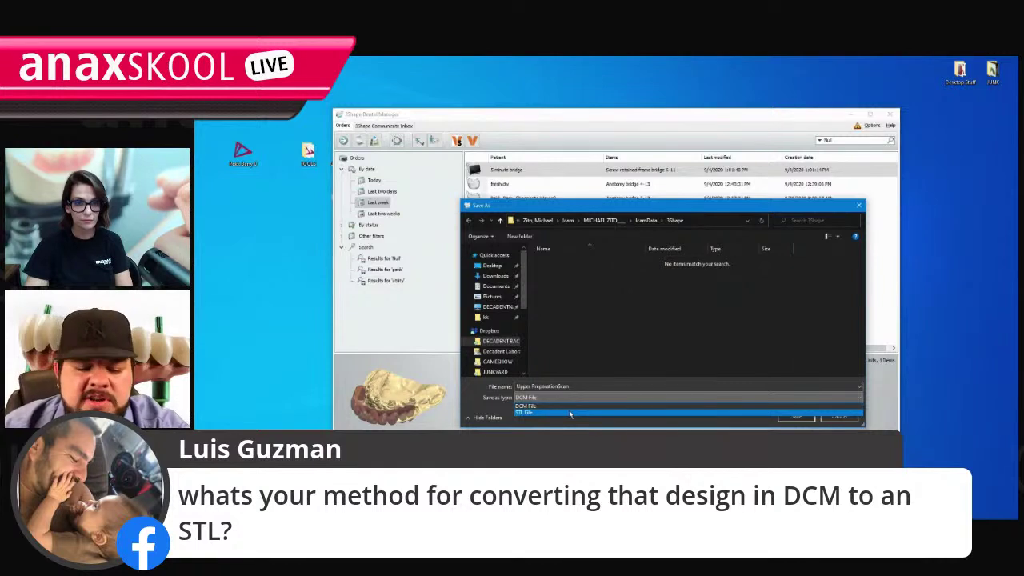
left_click(570, 413)
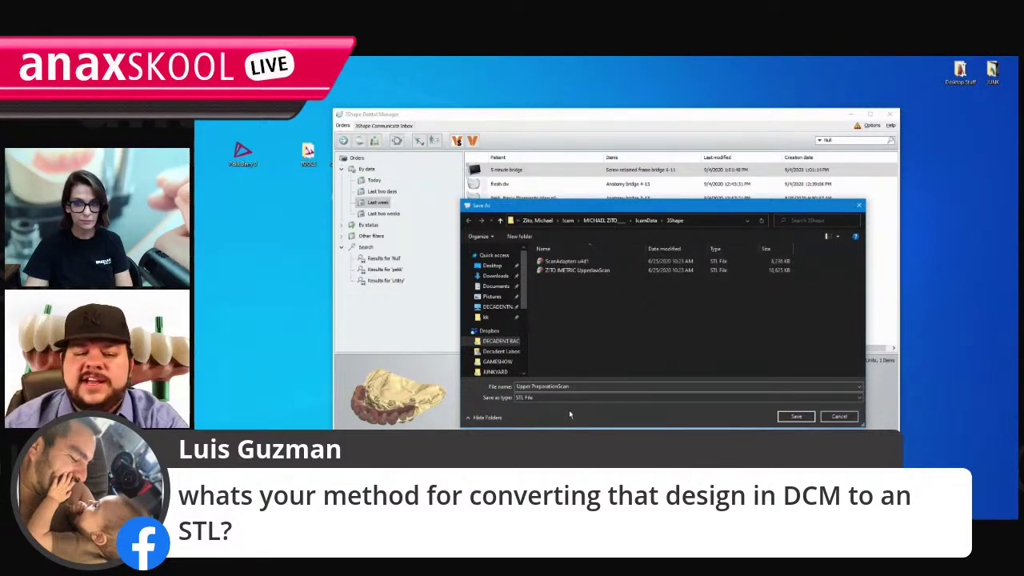
left_click(841, 416)
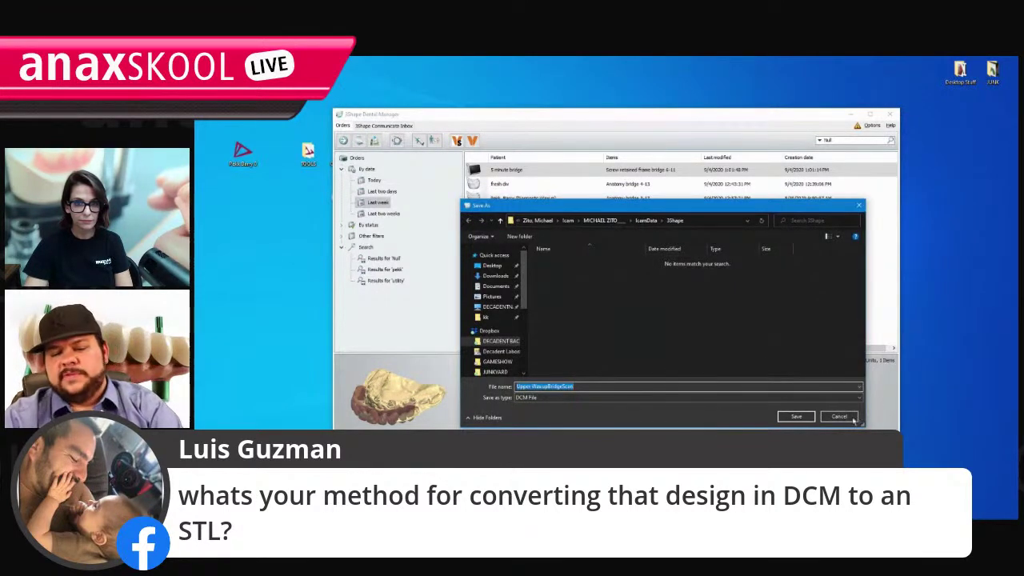
left_click(850, 418)
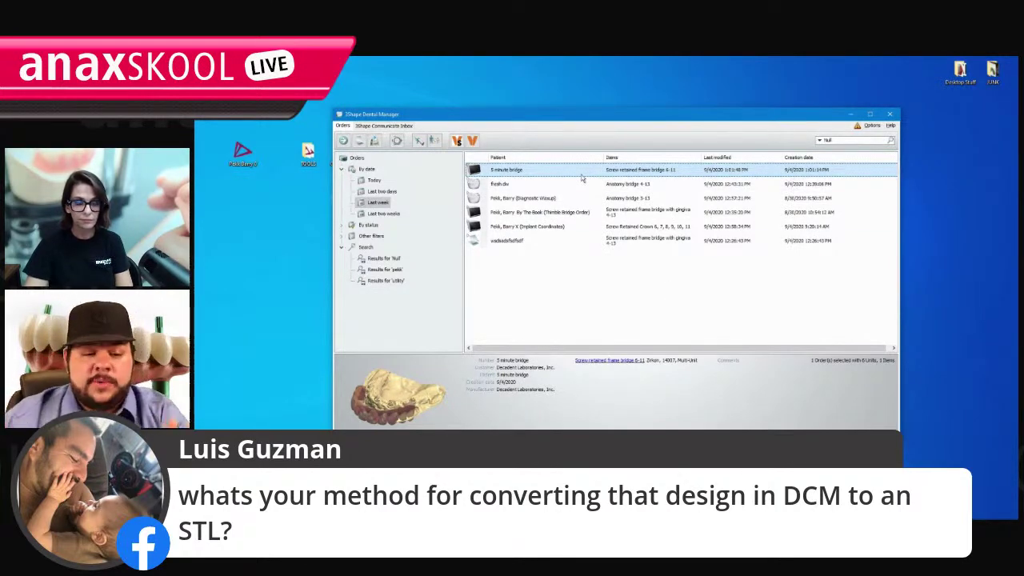
Reset the "5 minute bridge" order to Created, deleting its imported scans.
mouse_move(416, 434)
right_mouse_down()
mouse_move(407, 406)
mouse_move(415, 422)
right_mouse_up()
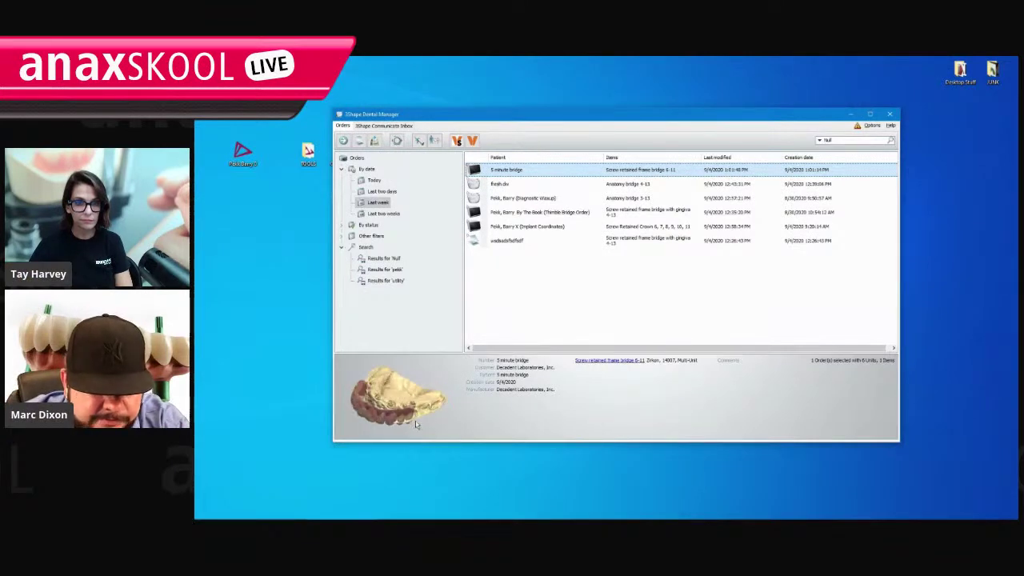
right_click(530, 169)
mouse_move(582, 373)
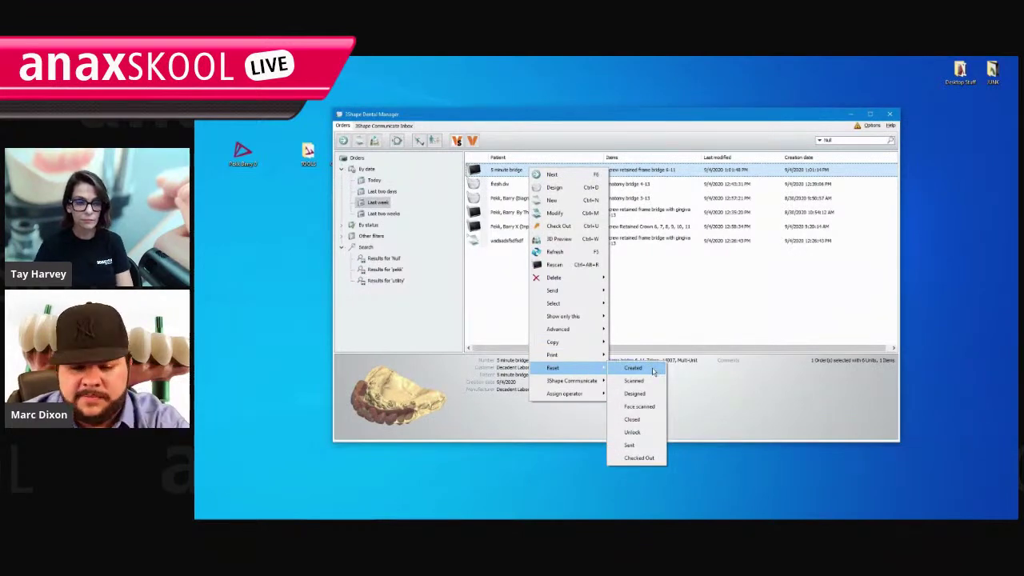
left_click(653, 371)
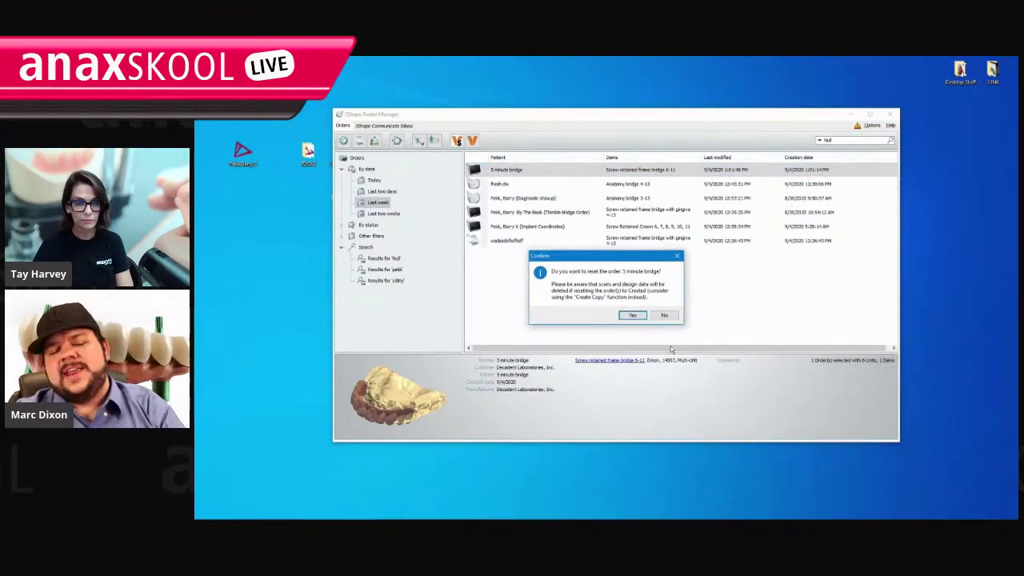
left_click(631, 316)
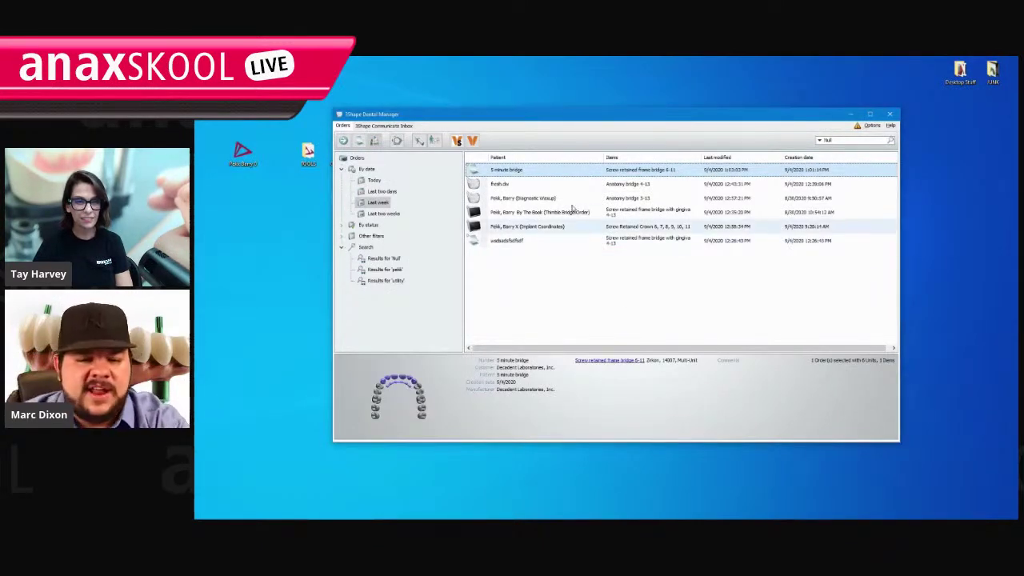
Import "Upper Edentulous W Coord X" from the Anaxskool folder as the "5 minute bridge" order's upper jaw preparation scan.
right_click(530, 173)
left_click(572, 206)
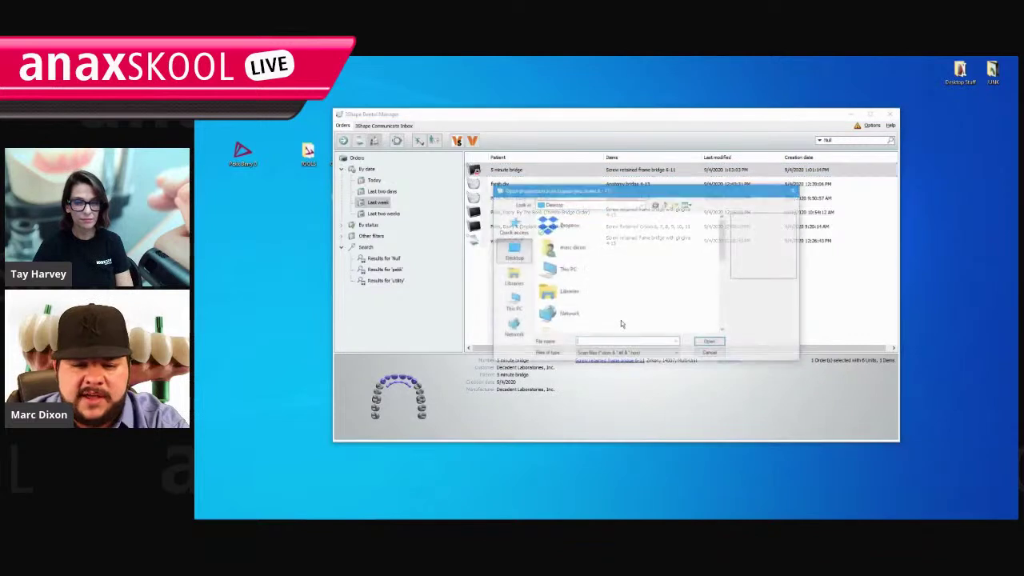
scroll(616, 264, "down", 5)
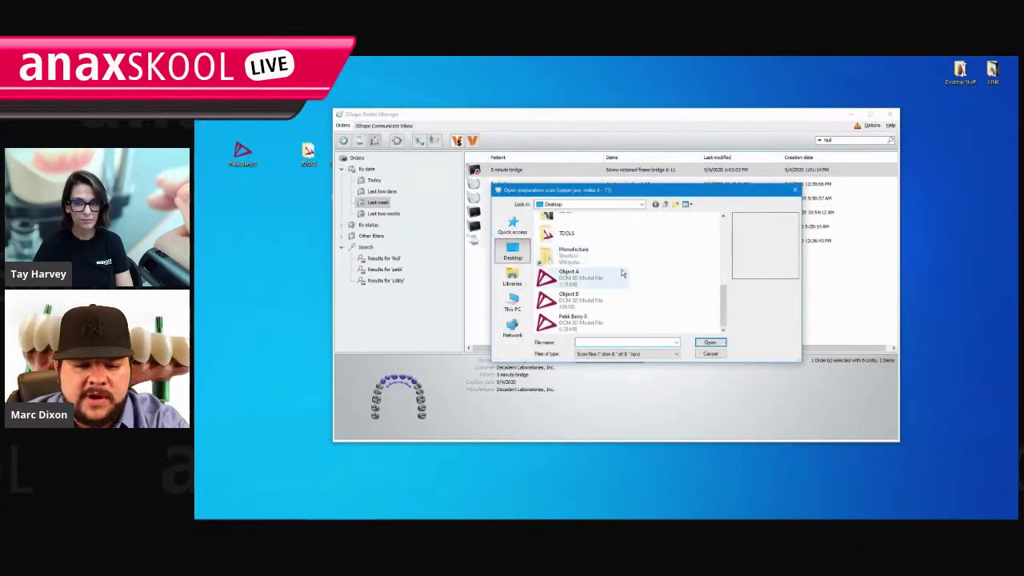
scroll(595, 263, "up", 1)
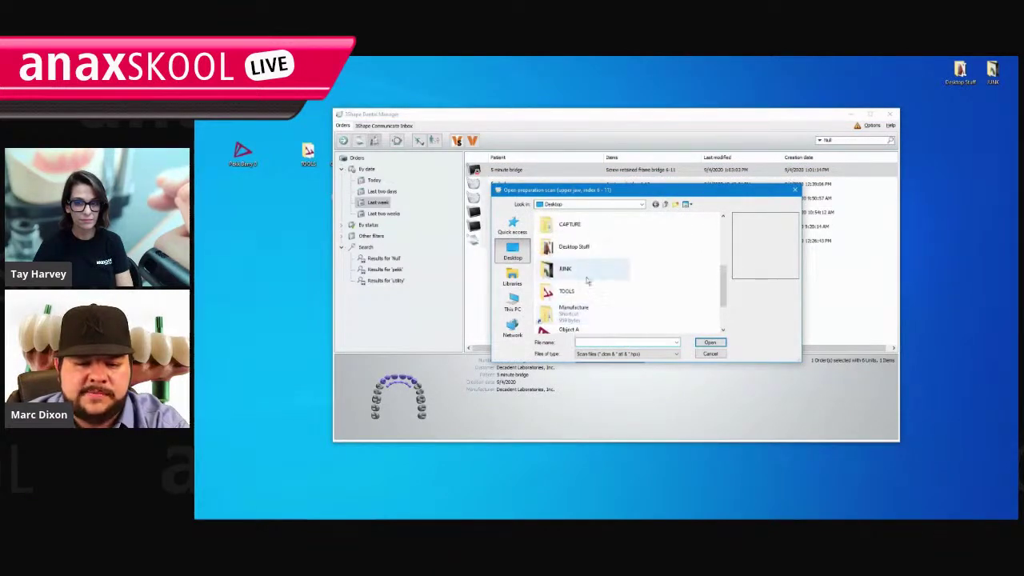
scroll(588, 268, "up", 2)
double_click(584, 242)
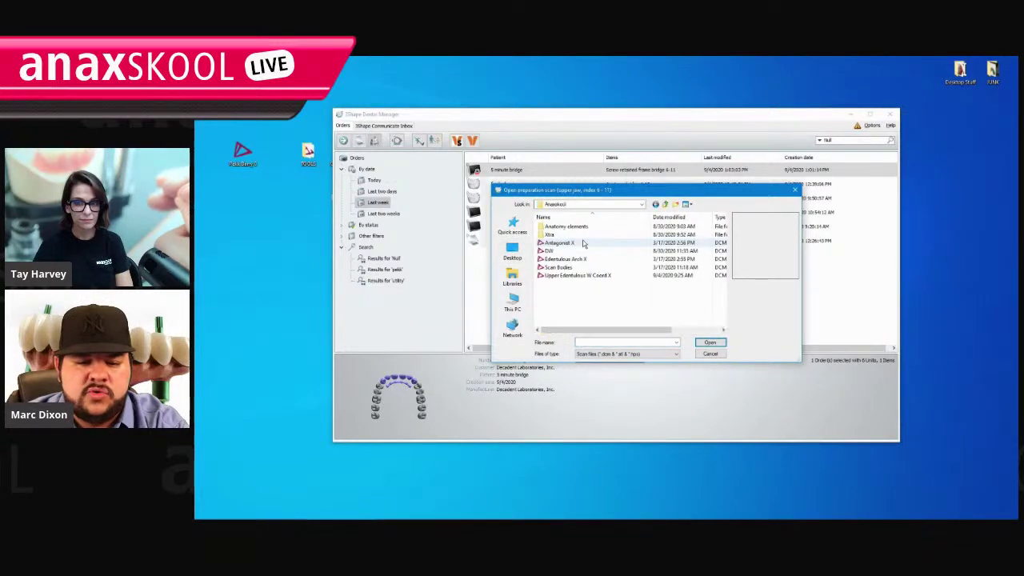
left_click(579, 276)
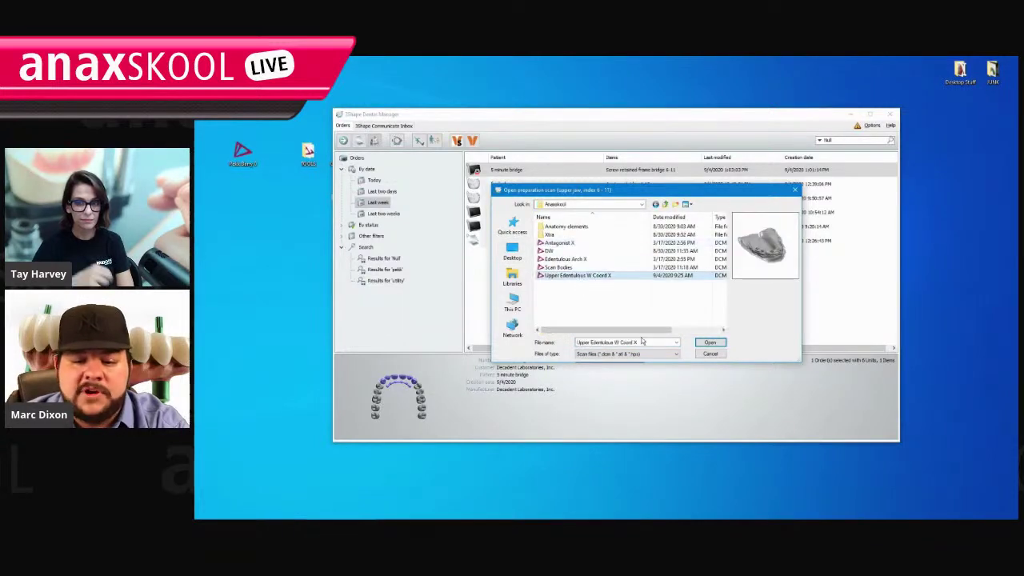
left_click(708, 342)
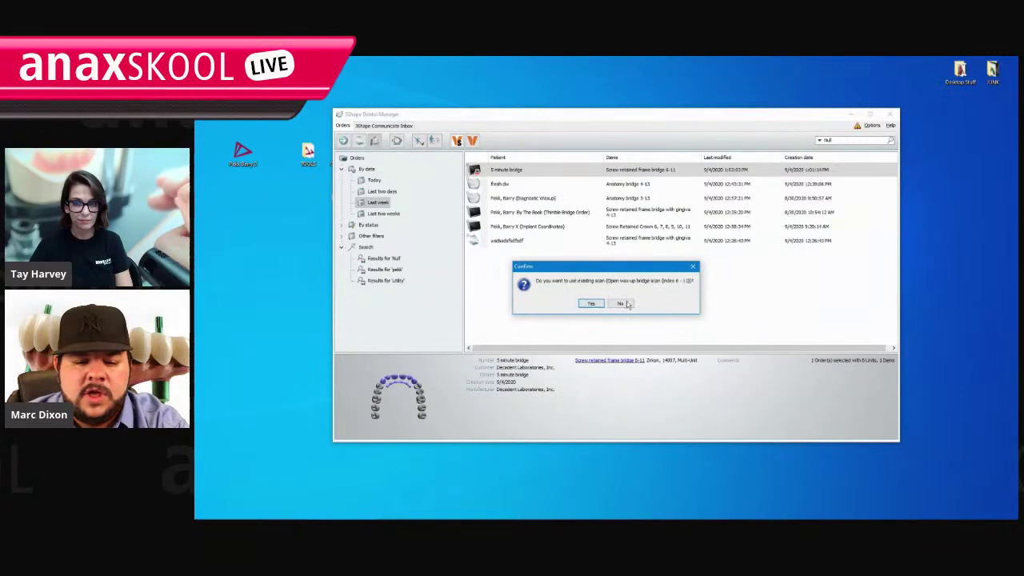
Decline reusing the existing wax-up bridge scan and browse to the Desktop for the wax-up bridge file.
left_click(620, 303)
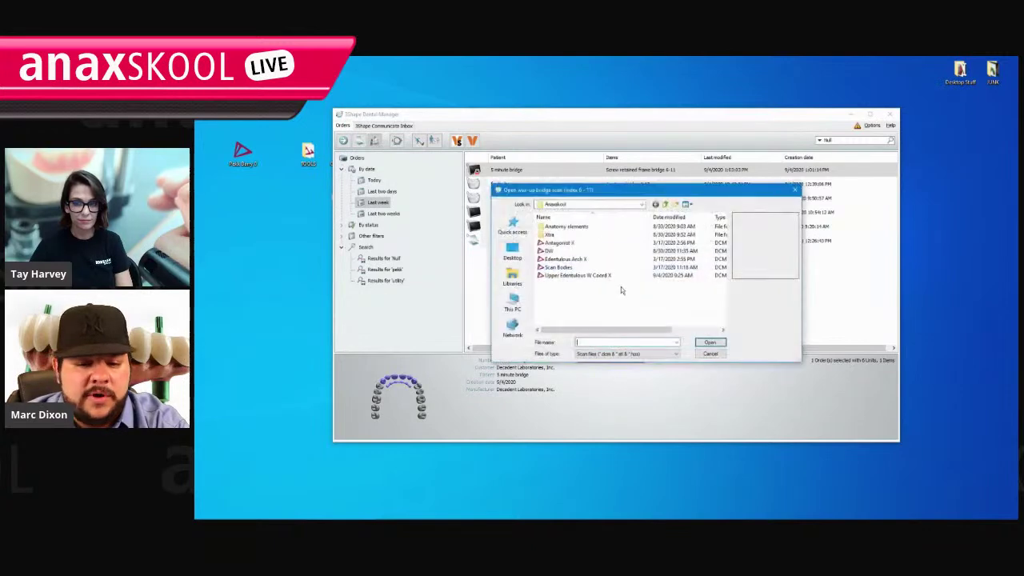
double_click(580, 235)
left_click(666, 205)
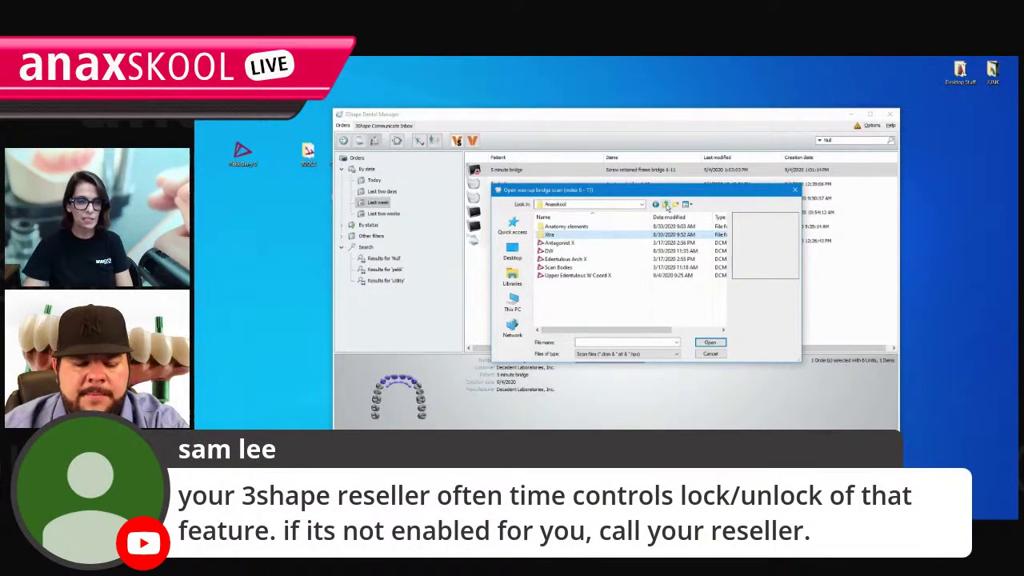
left_click(667, 205)
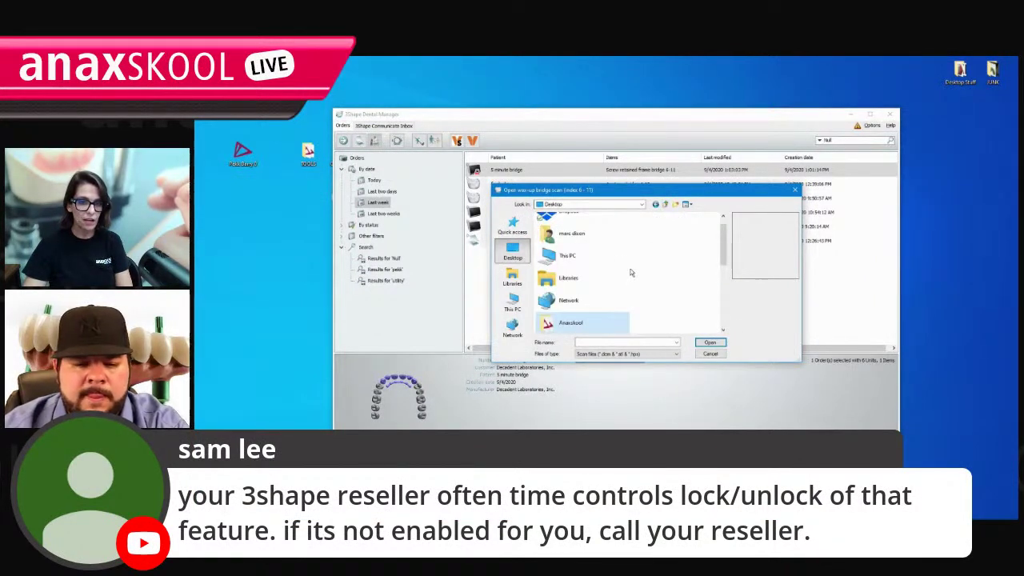
Try to load the wax-up bridge scan for units 6–11 from the desktop files and folders.
scroll(640, 256, "down", 3)
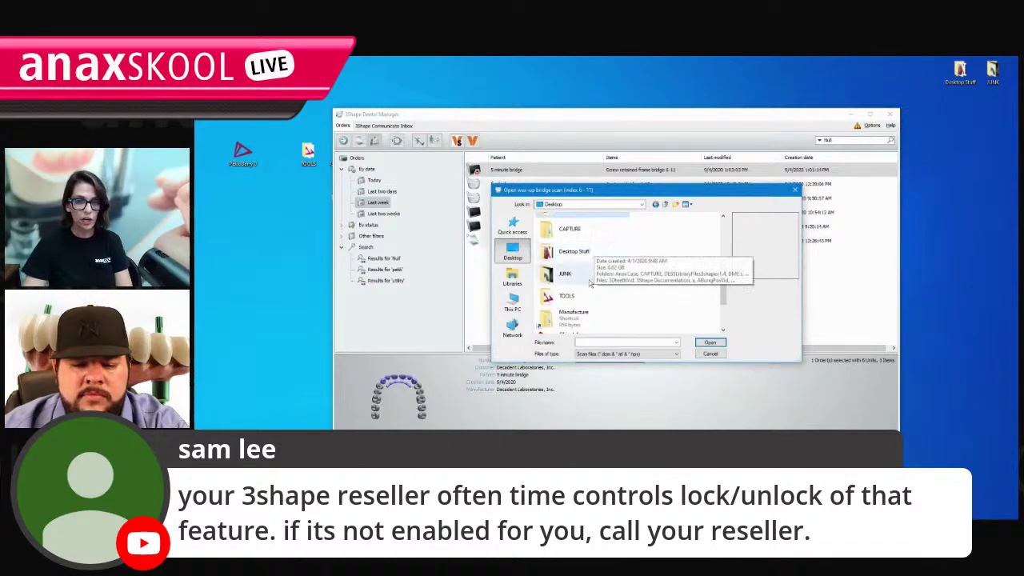
scroll(589, 298, "down", 1)
left_click(592, 323)
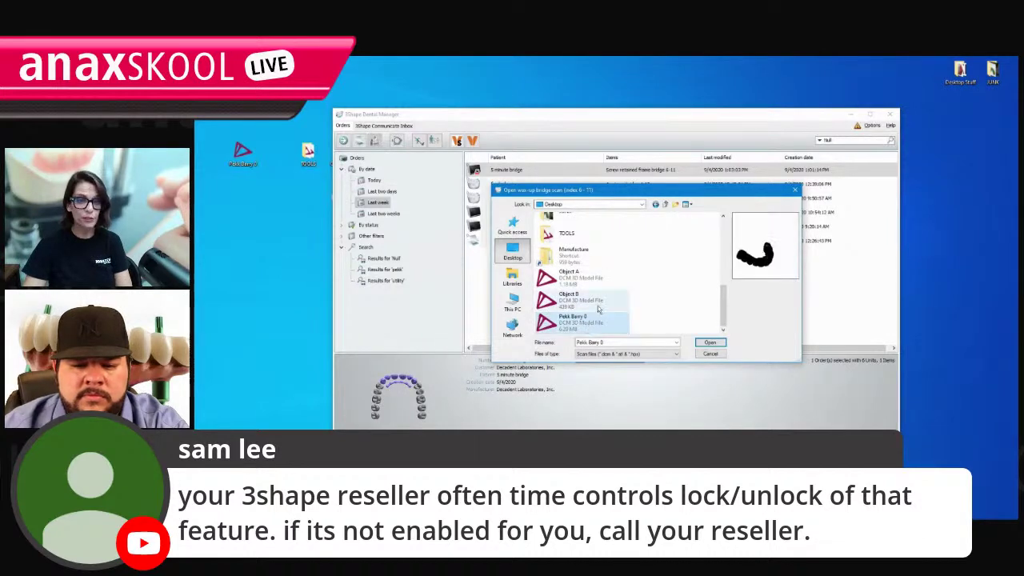
left_click(586, 264)
left_click(576, 235)
scroll(585, 296, "up", 1)
scroll(585, 297, "up", 1)
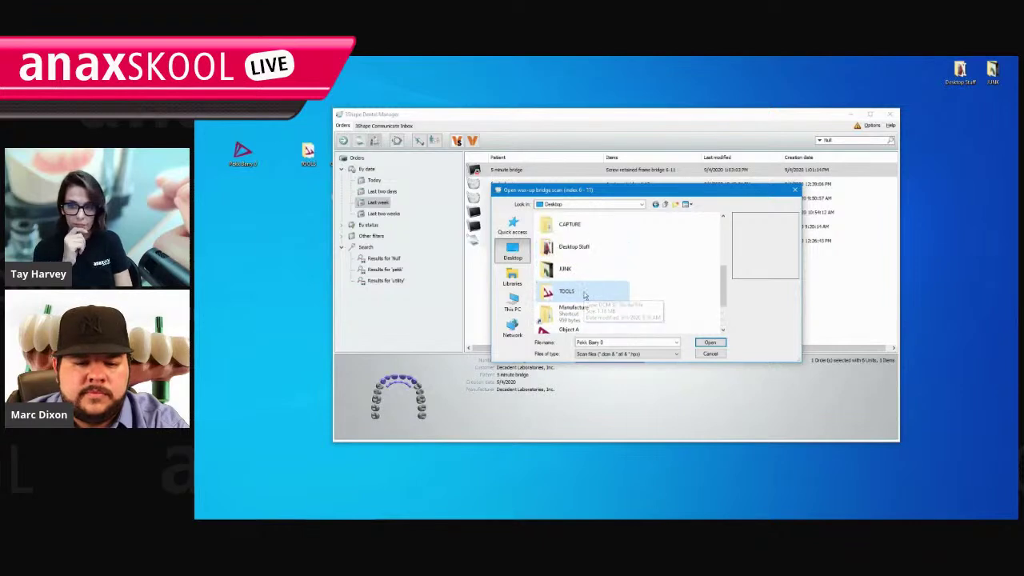
double_click(581, 250)
left_click(668, 205)
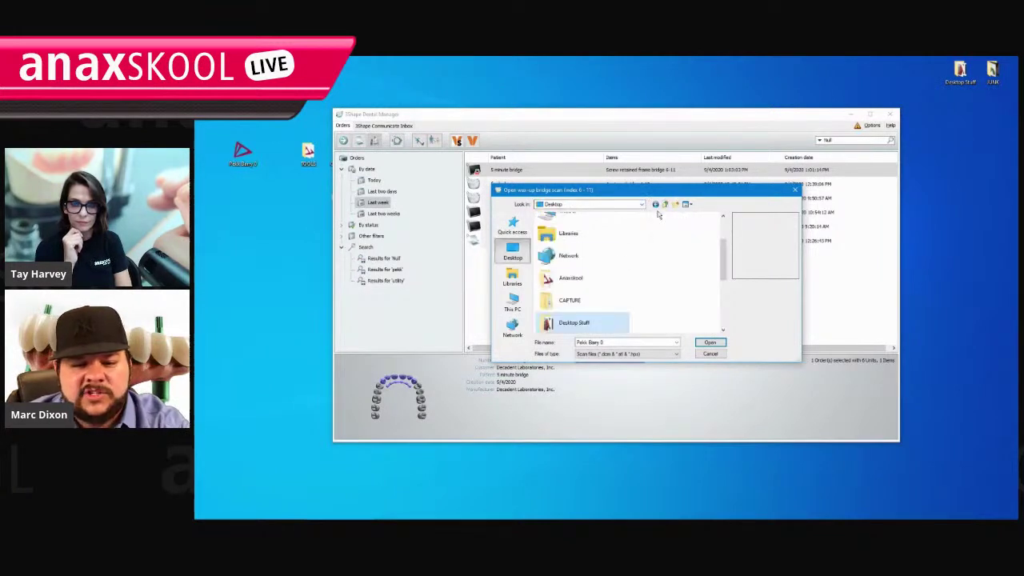
left_click(709, 342)
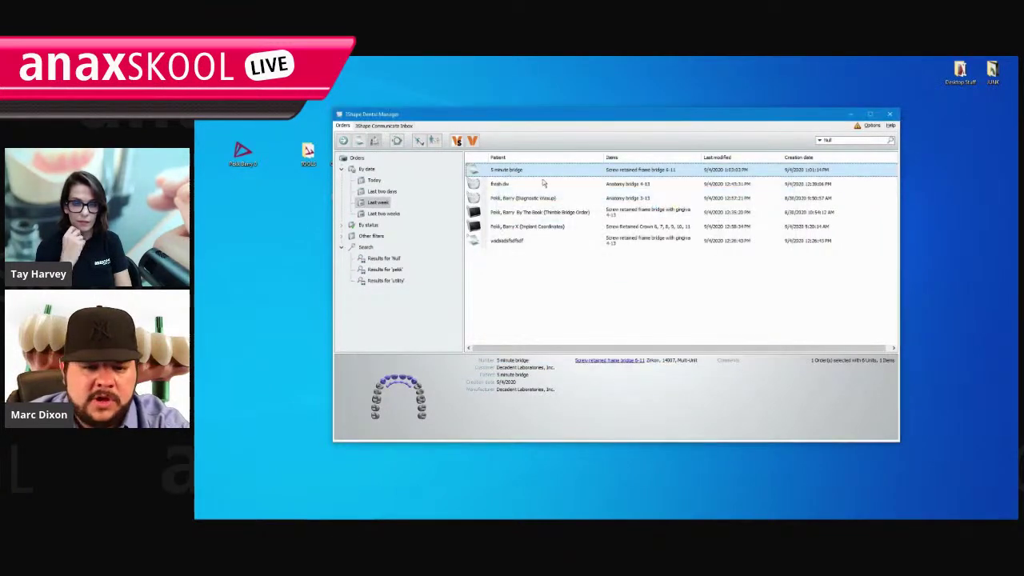
Open the DCM design from the CAD folder of the Diagnostic Waxup order in 3Shape 3D Viewer.
right_click(549, 202)
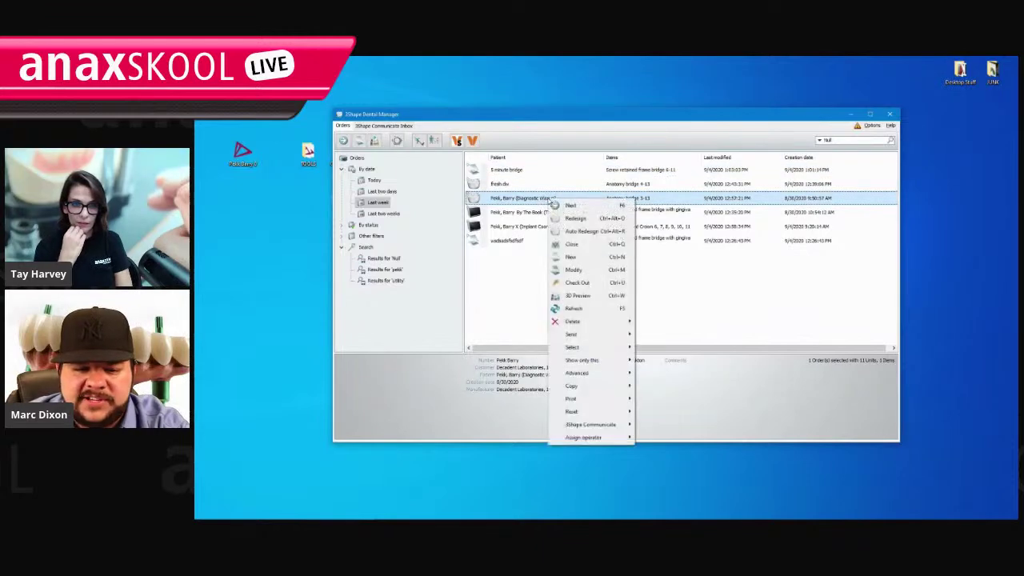
mouse_move(577, 372)
left_click(674, 413)
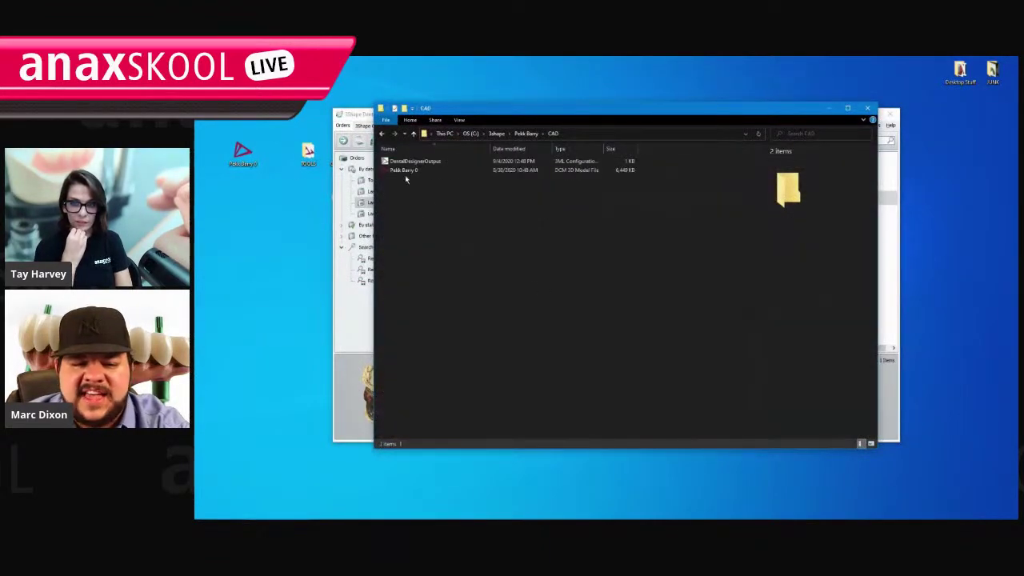
left_click(404, 172)
double_click(406, 172)
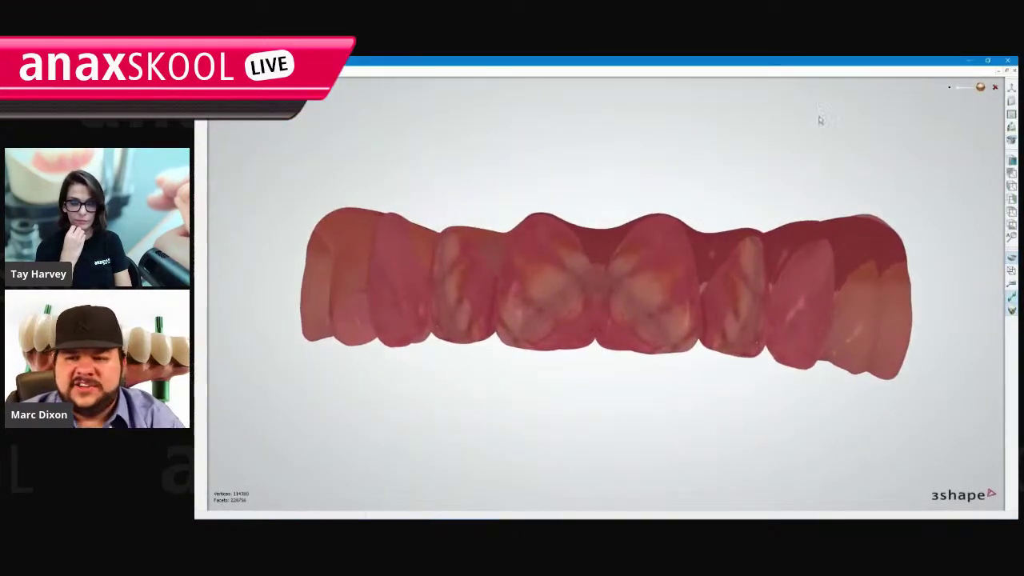
Inspect the wax-up model in a reduced viewer window, and close the viewer and the CAD folder.
left_click(987, 60)
left_click_drag(290, 80, 462, 121)
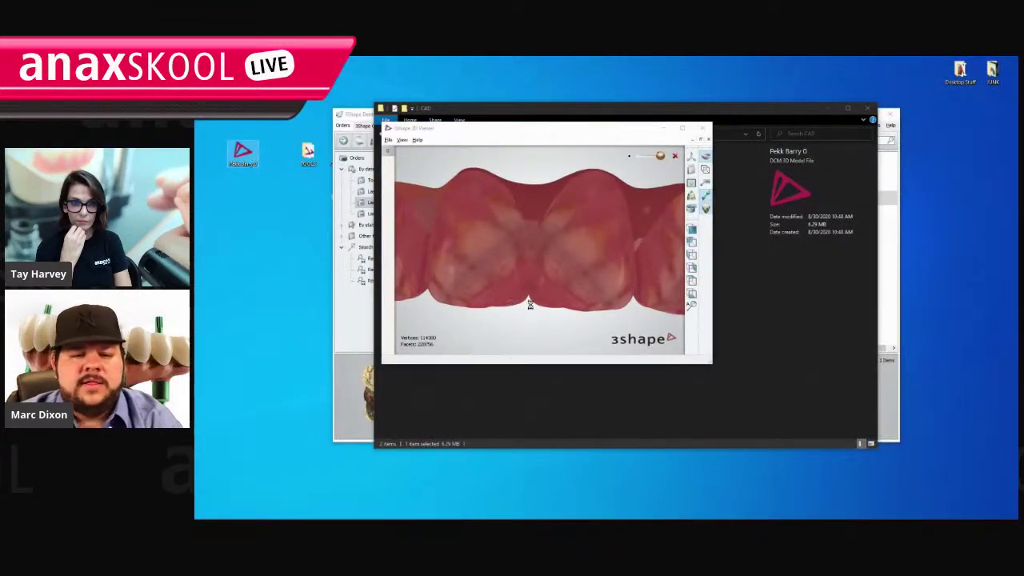
scroll(530, 304, "down", 3)
left_click(701, 128)
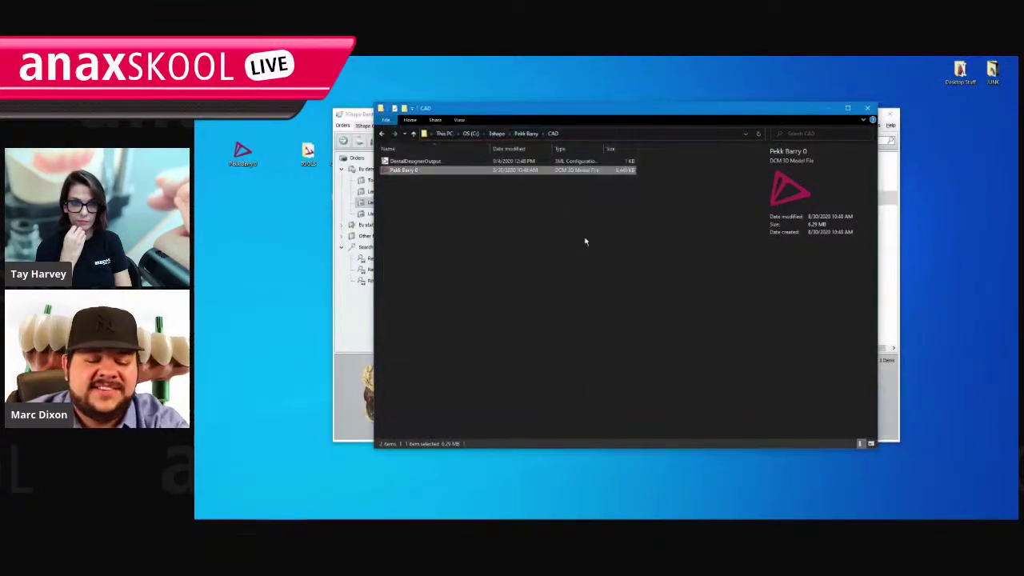
left_click(867, 107)
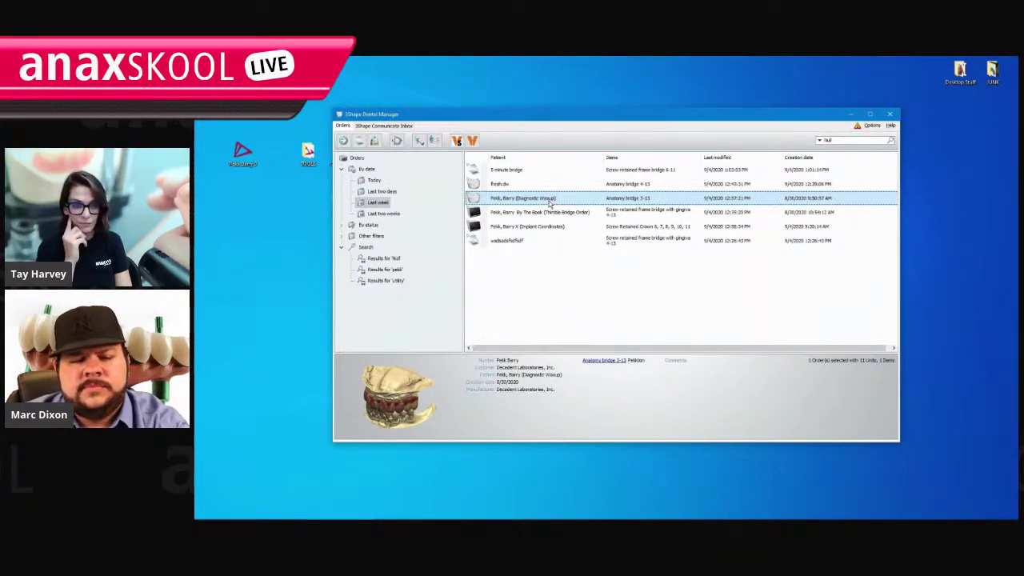
List the patient's orders from the saved search and open the Diagnostic Waxup order's CAD design in a reduced 3D Viewer window.
left_click(398, 269)
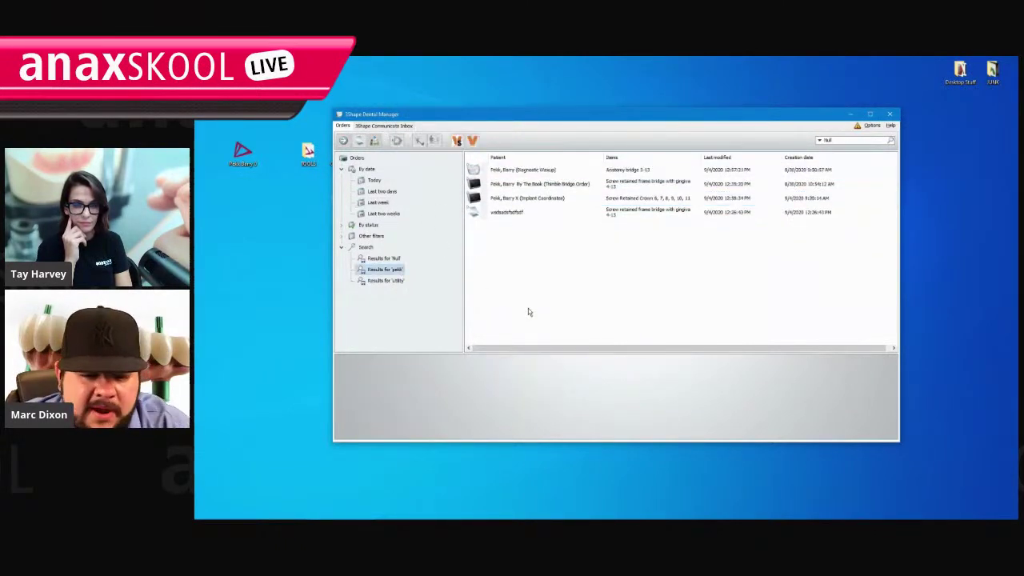
right_click(556, 170)
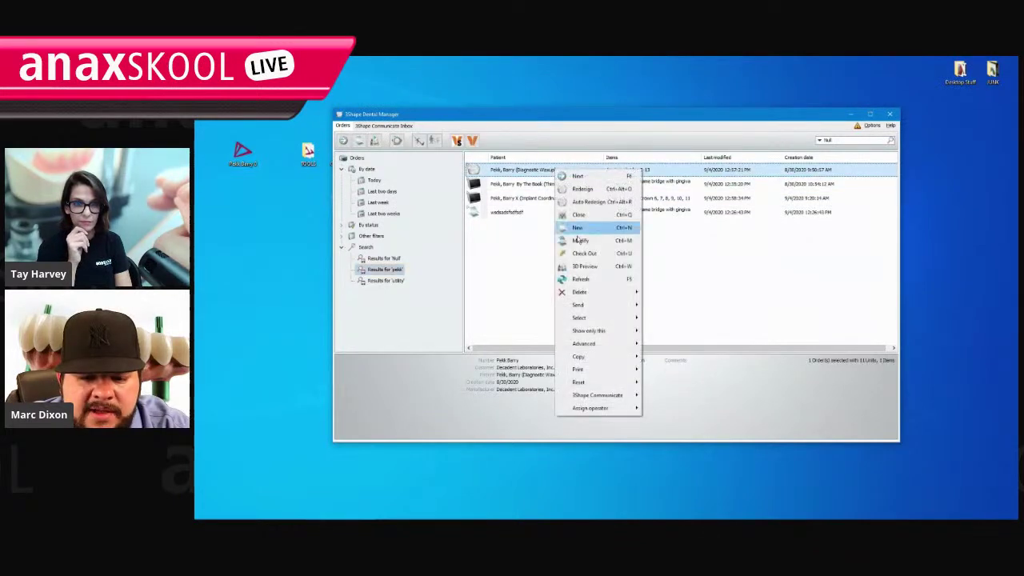
mouse_move(608, 350)
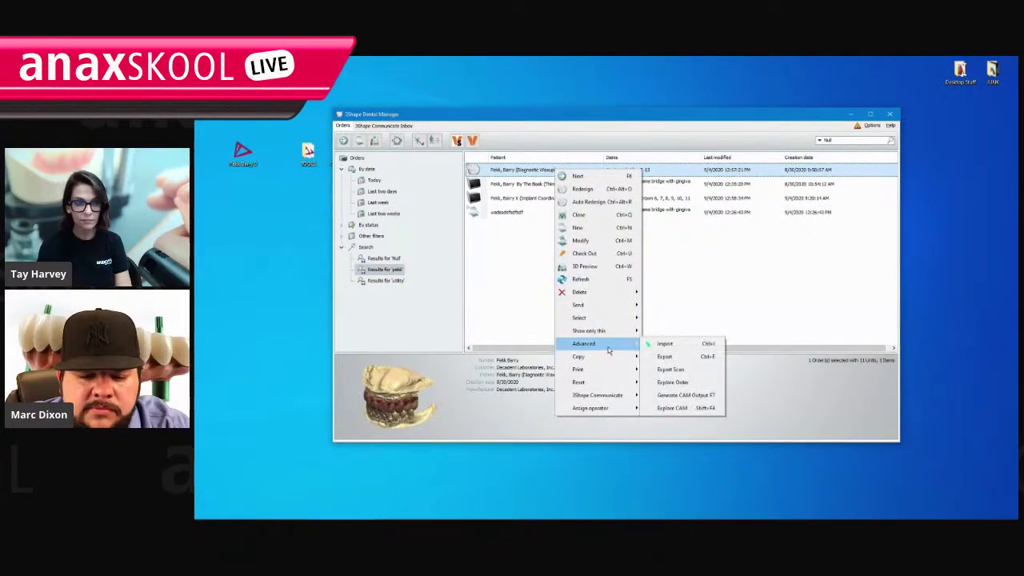
left_click(672, 382)
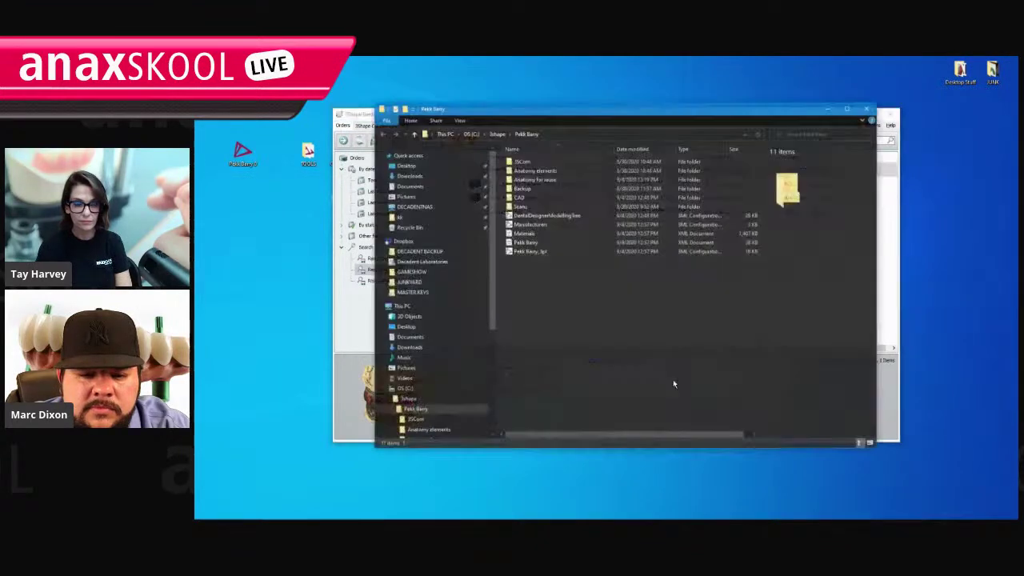
double_click(547, 199)
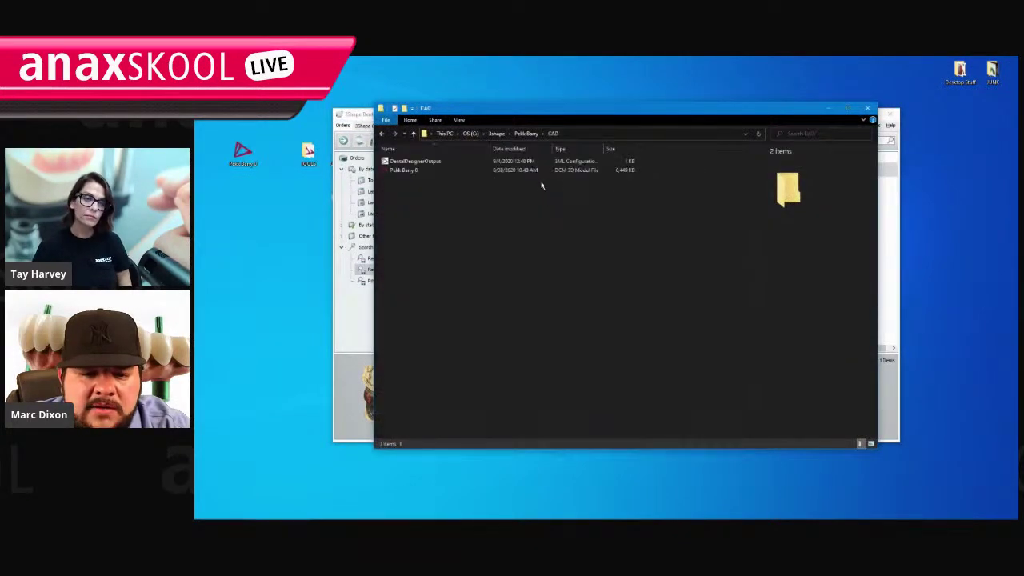
left_click(474, 171)
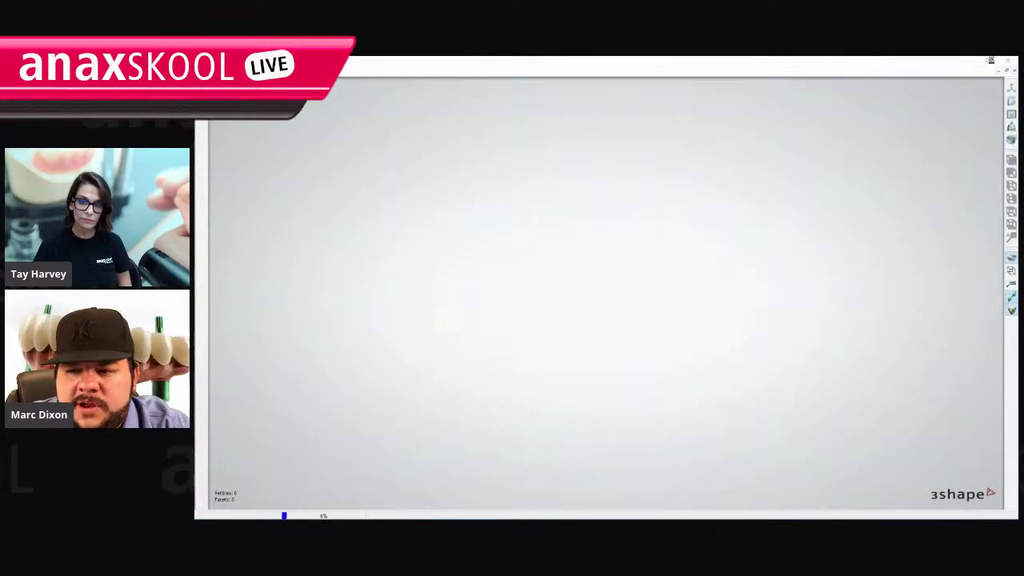
left_click(989, 62)
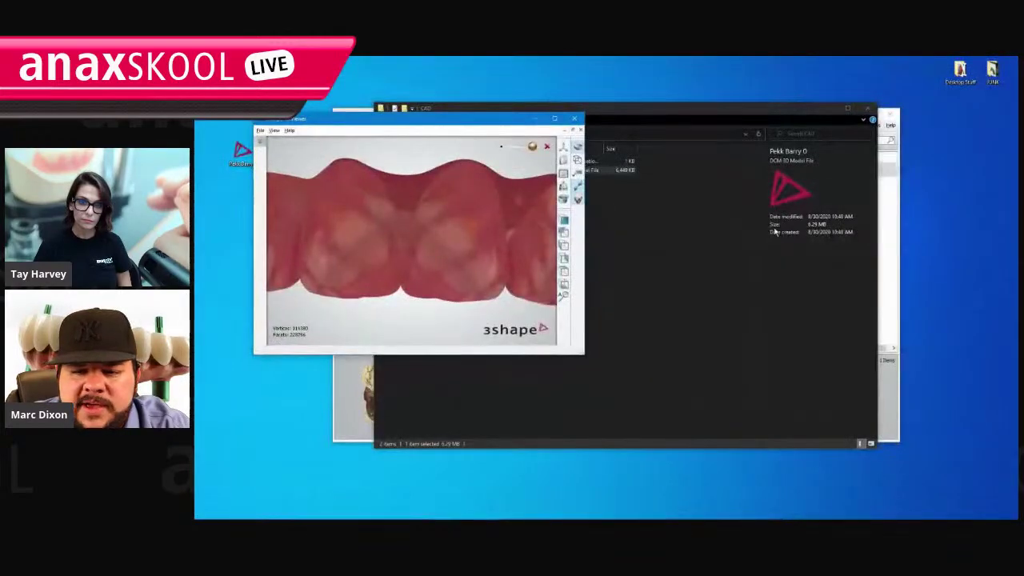
Arrange the windows beside the viewer and open the Scans folder of the Implant Coordinates order.
left_click(829, 103)
left_click_drag(666, 120, 878, 127)
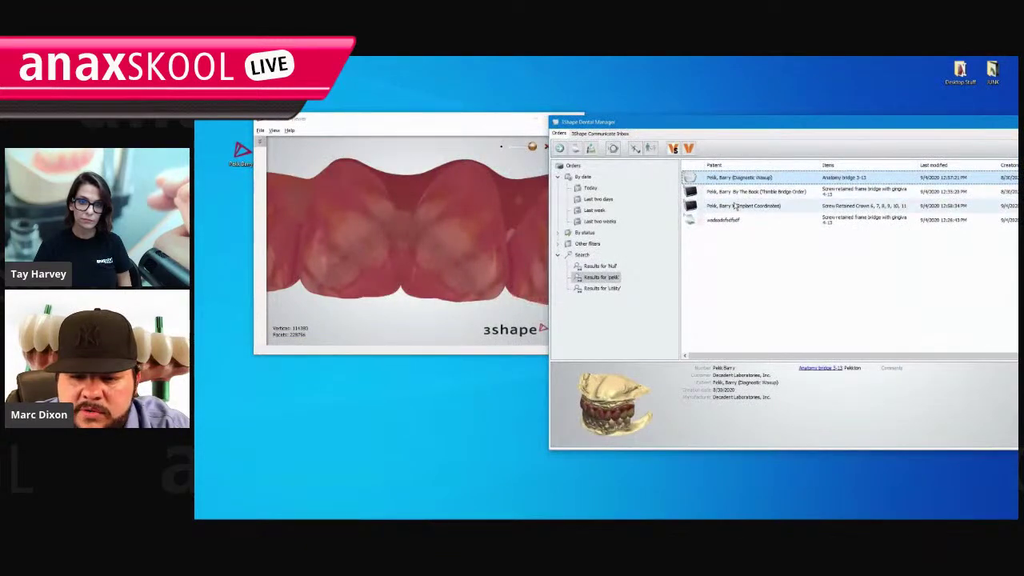
right_click(733, 206)
mouse_move(786, 373)
left_click(848, 391)
left_click_drag(644, 130, 772, 139)
double_click(727, 188)
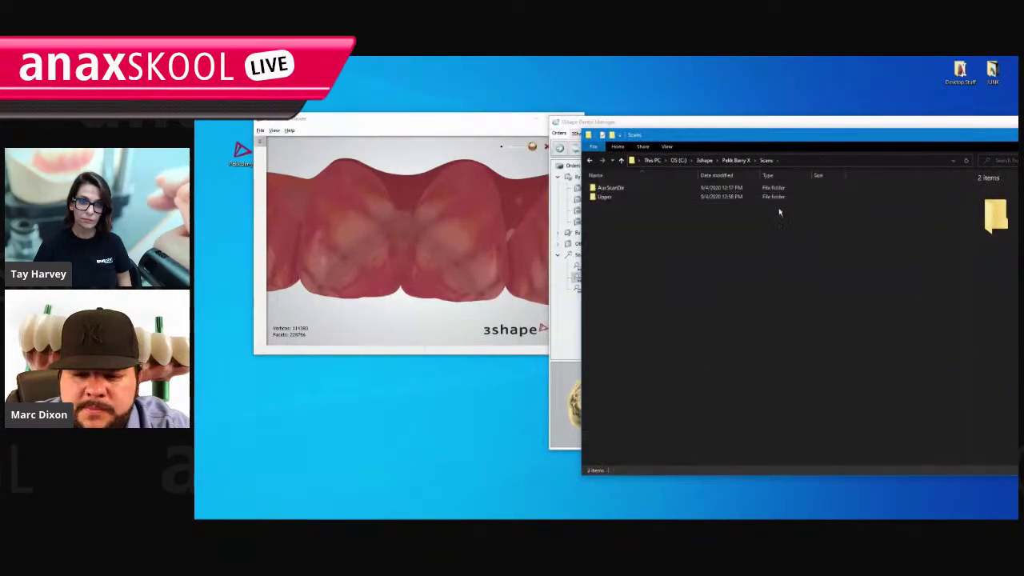
Add the Upper PreparationScan of the Implant Coordinates order to the wax-up in the viewer and clear its folder window away.
double_click(617, 196)
left_click_drag(632, 187, 416, 240)
scroll(416, 256, "down", 4)
right_click_drag(421, 270, 365, 265)
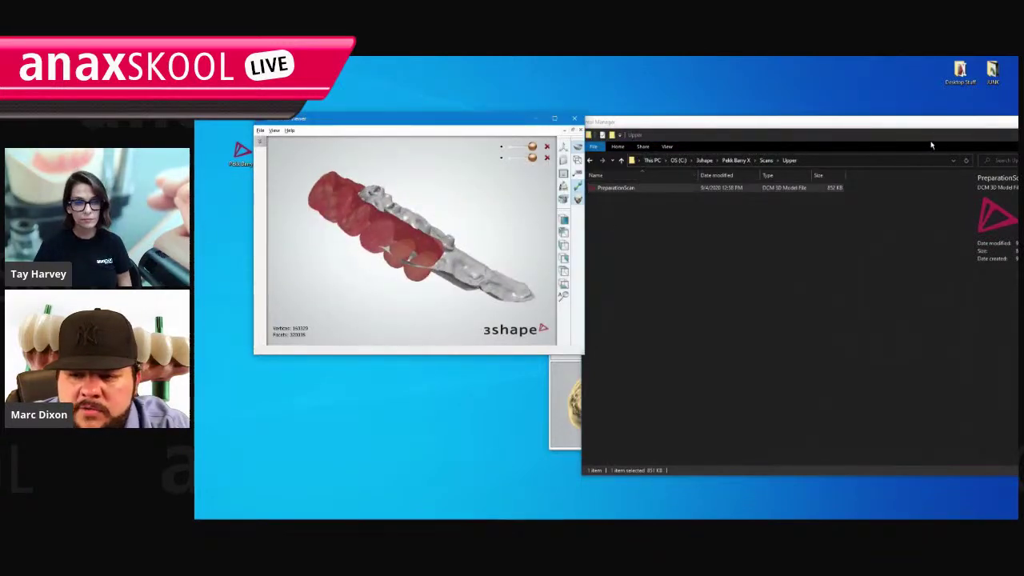
left_click_drag(932, 148, 750, 154)
left_click(830, 144)
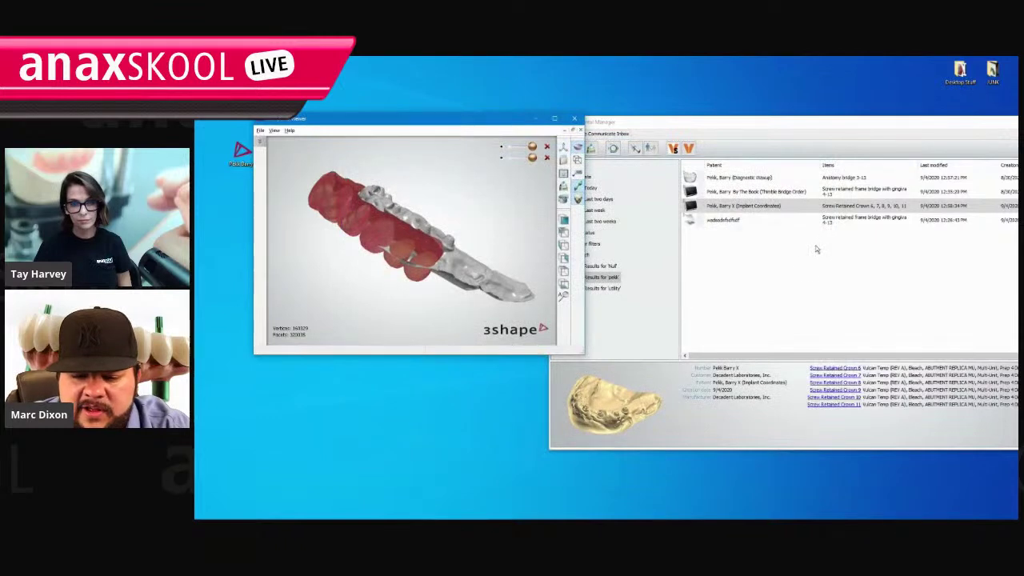
Add the Upper PreparationScan of the Diagnostic Waxup order to the 3D Viewer and view all three models from the occlusal side.
right_click(762, 178)
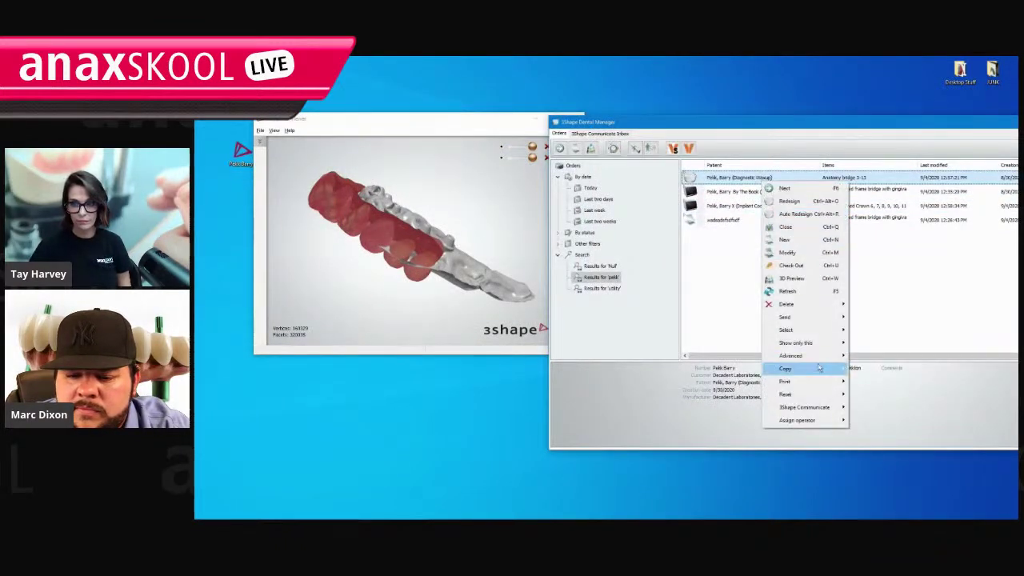
mouse_move(820, 368)
left_click(880, 395)
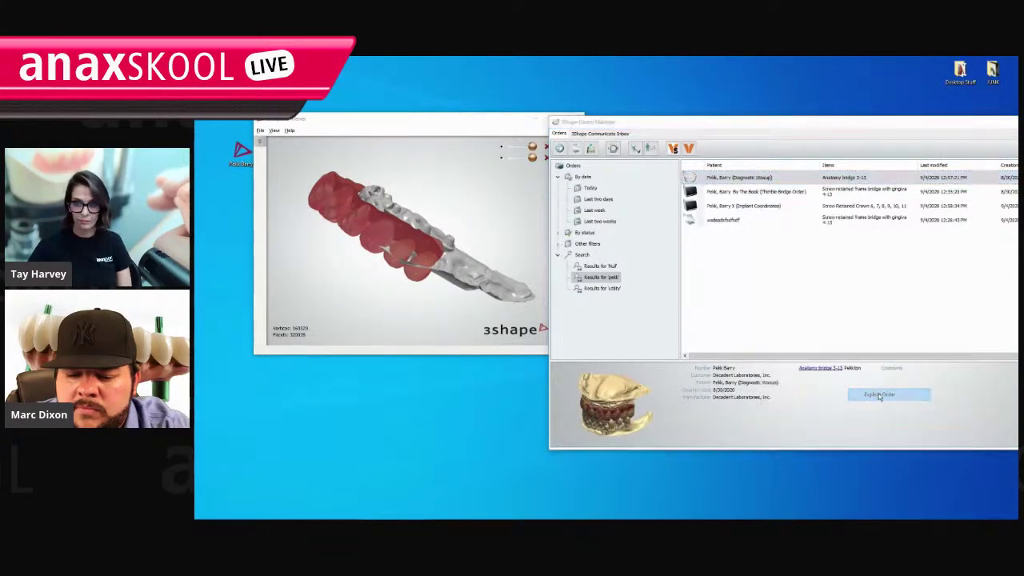
left_click_drag(507, 149, 712, 127)
double_click(709, 216)
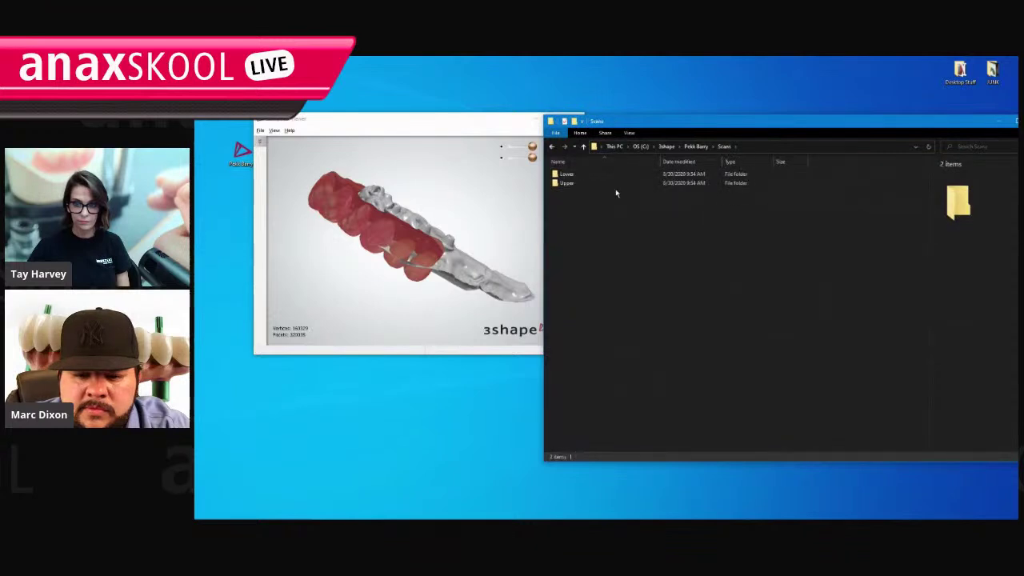
double_click(578, 184)
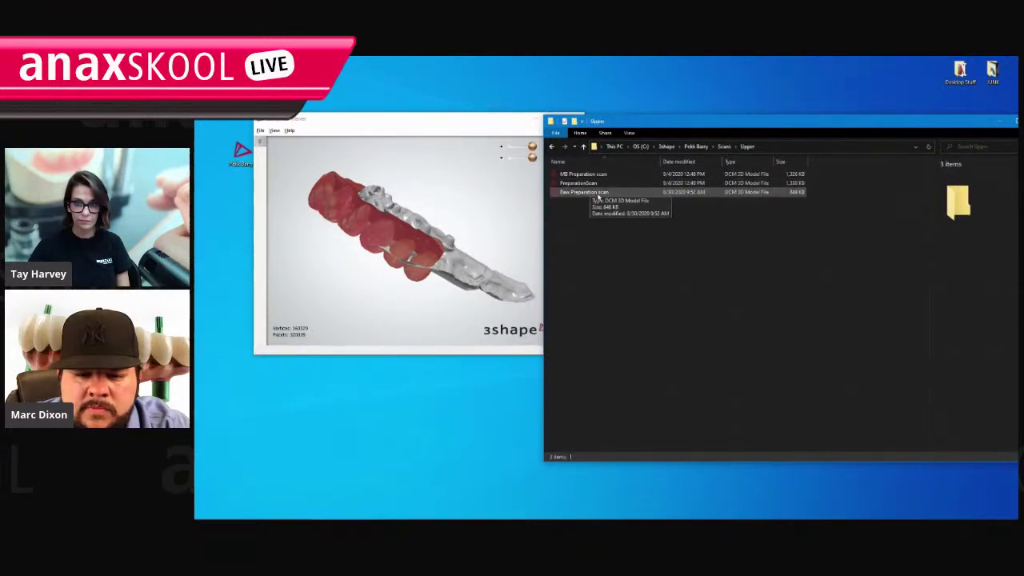
double_click(580, 183)
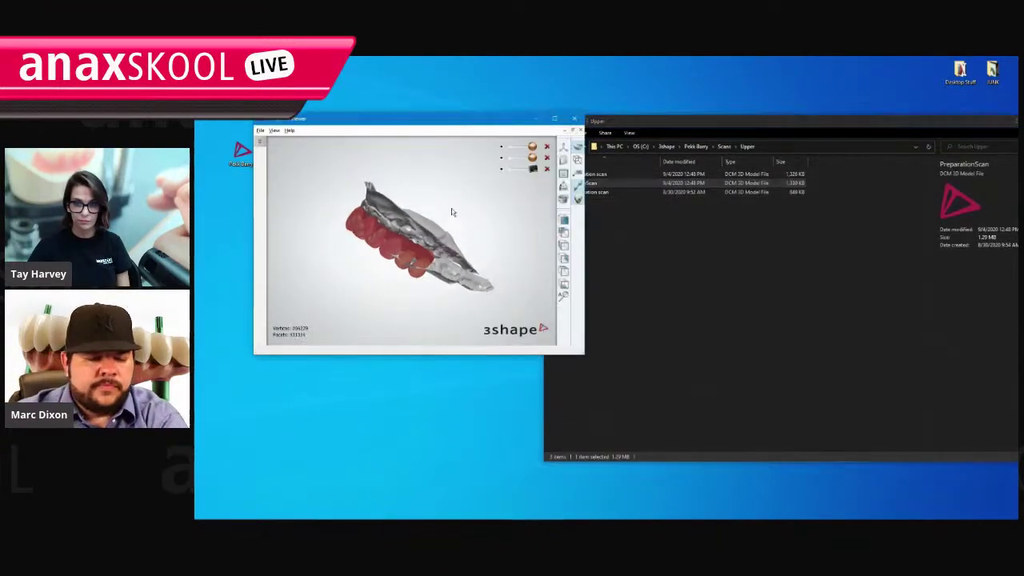
scroll(441, 286, "up", 3)
right_click_drag(442, 286, 392, 258)
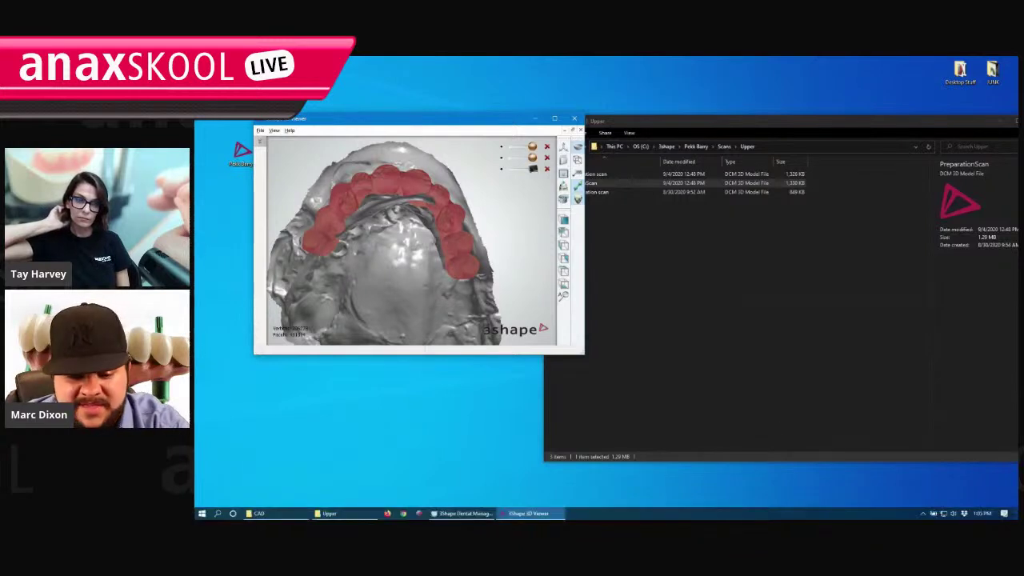
Switch to 3Shape Dental Manager and list the orders from the saved 'utility' search.
left_click(460, 513)
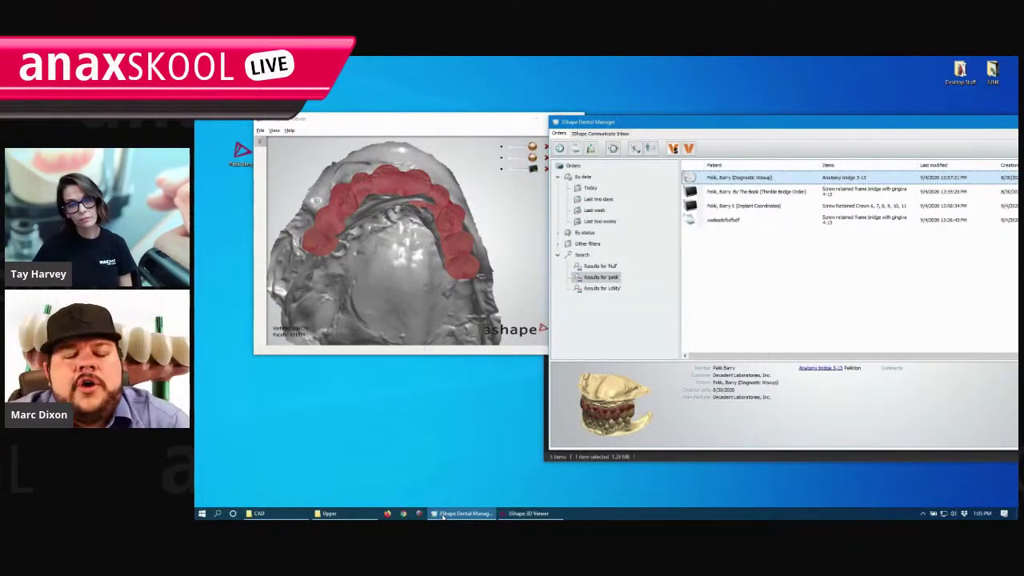
left_click_drag(721, 125, 477, 134)
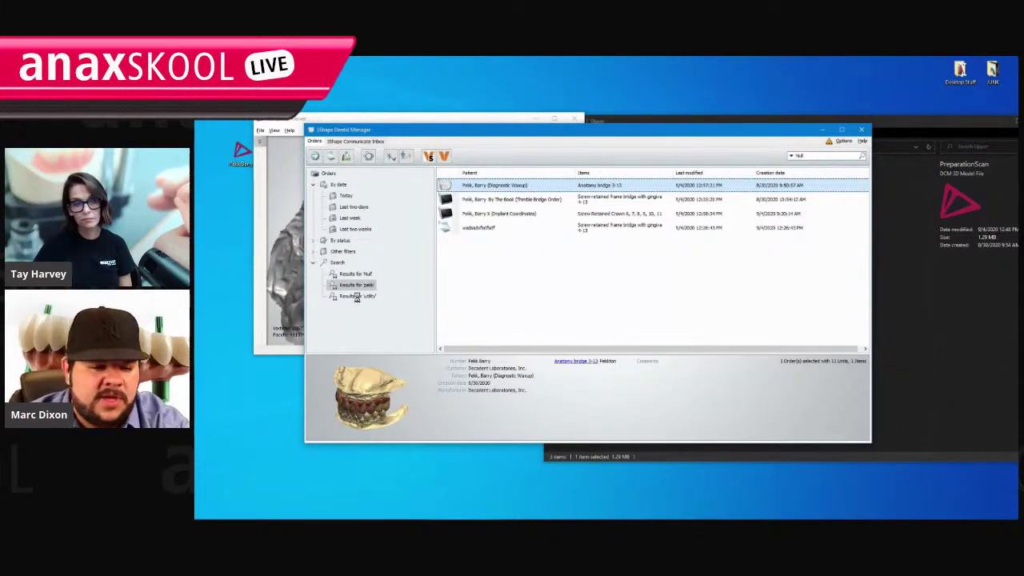
left_click(358, 296)
left_click(816, 156)
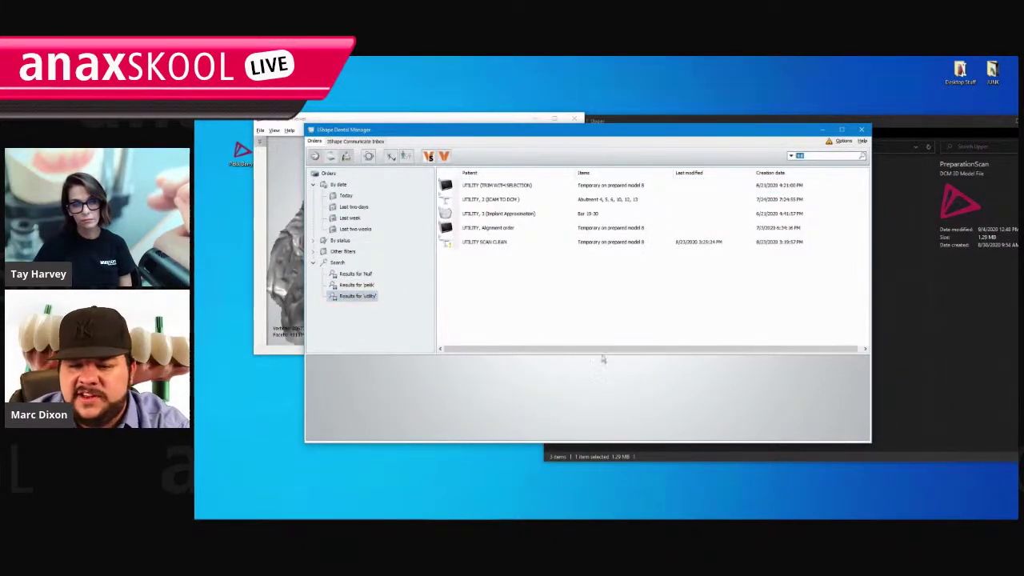
right_click(364, 298)
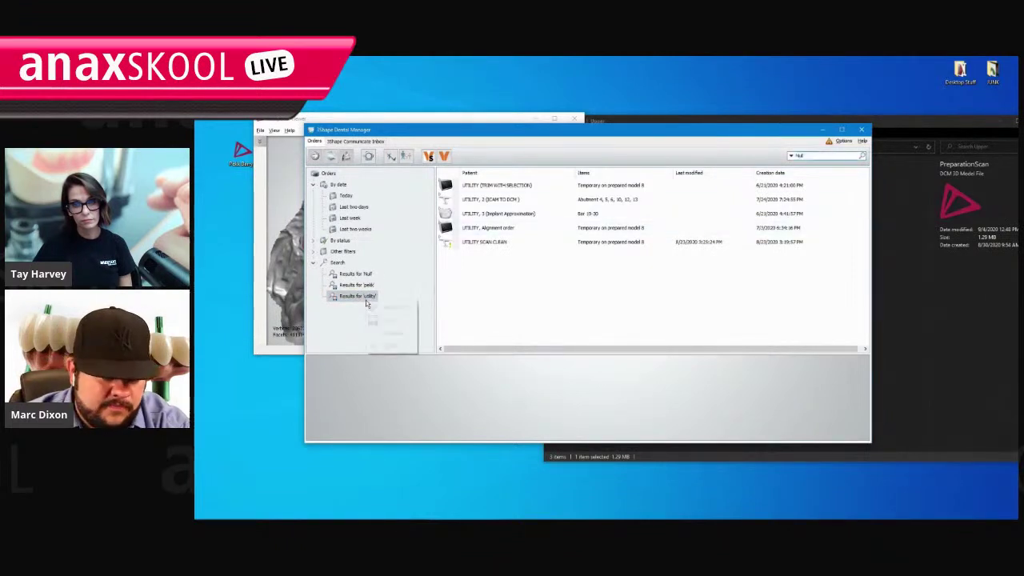
left_click(393, 321)
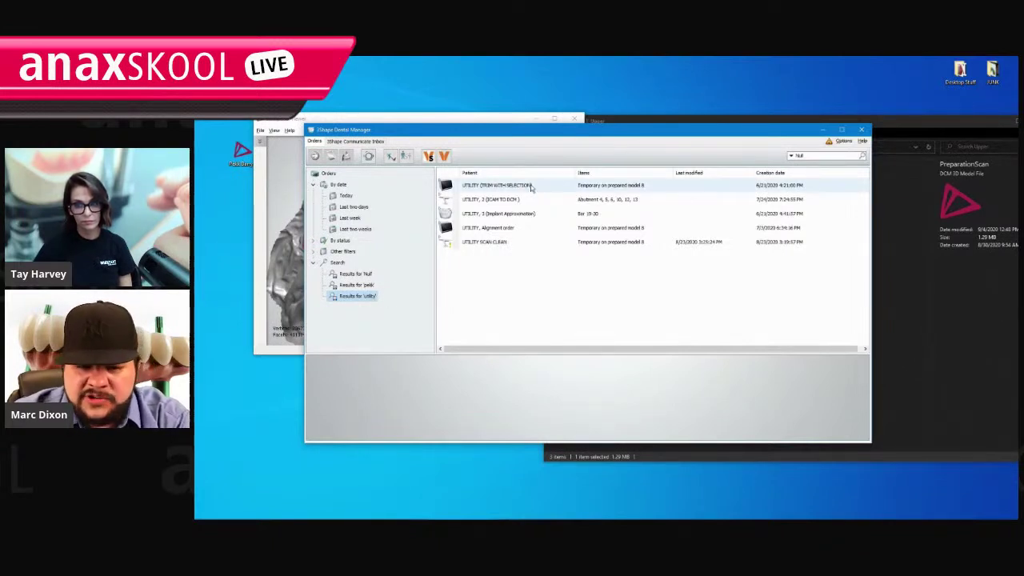
Open the 'UTILITY, Alignment order' case for design.
left_click(530, 231)
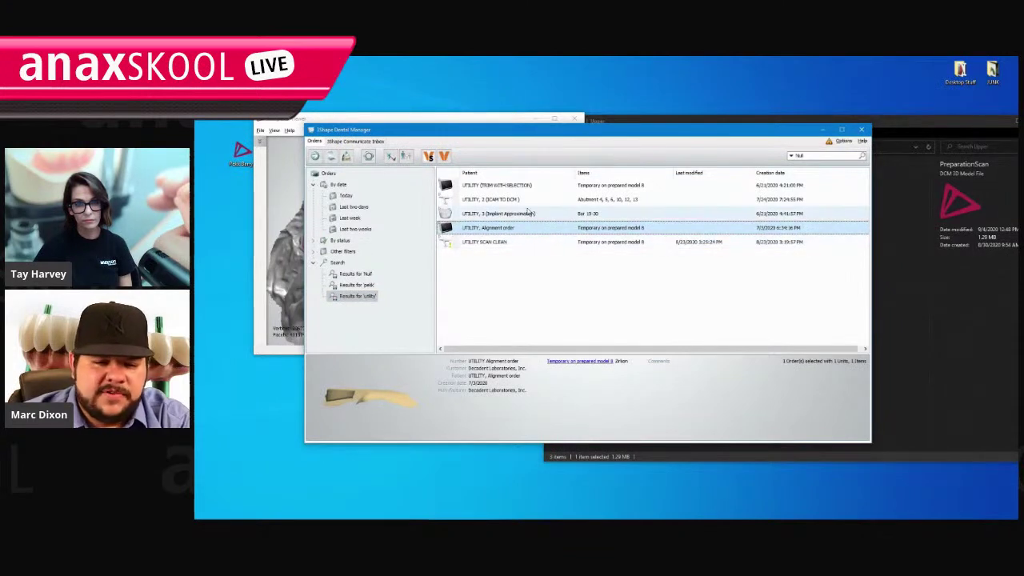
left_click(520, 186)
left_click(525, 230)
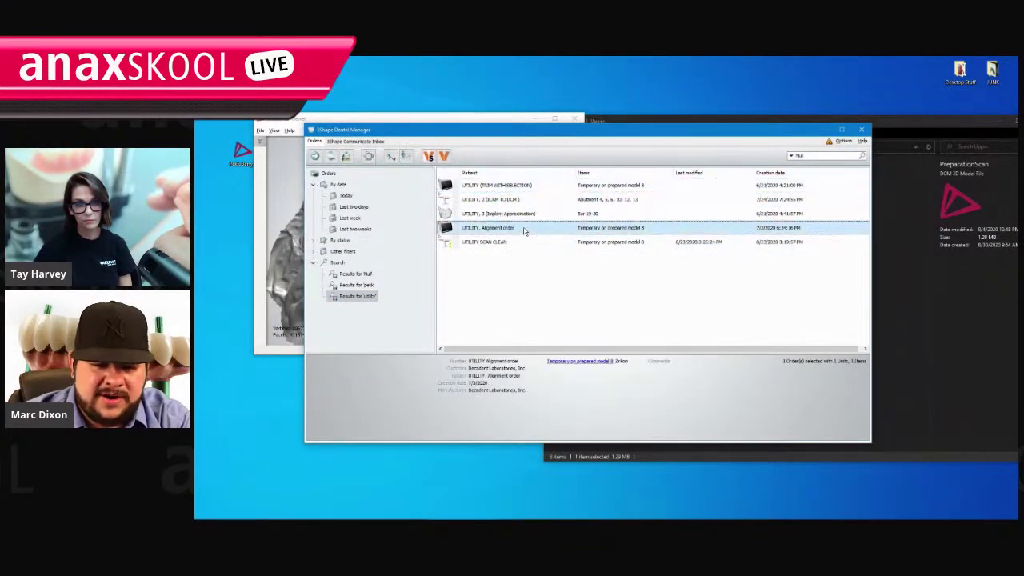
right_click(524, 231)
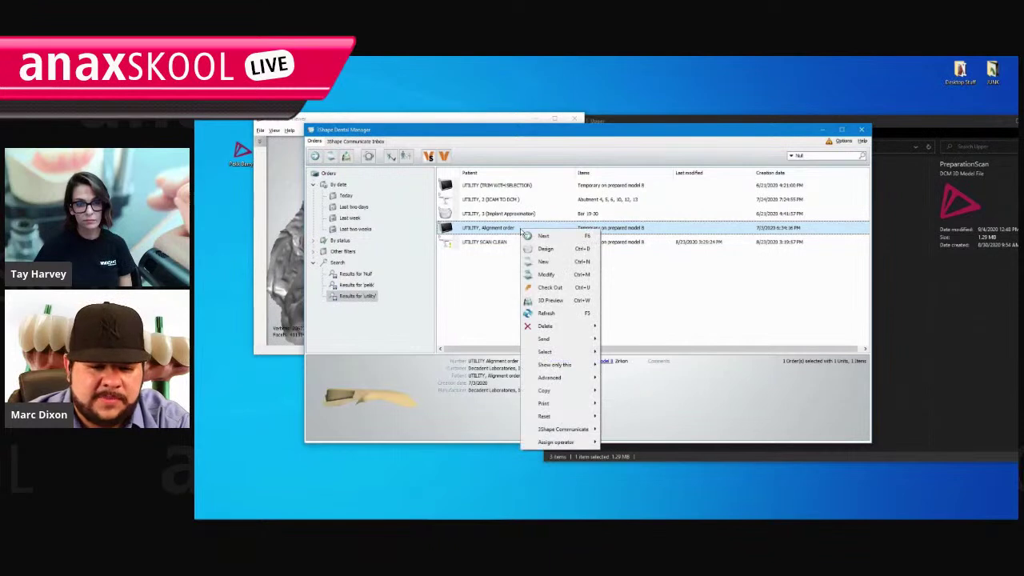
left_click(544, 249)
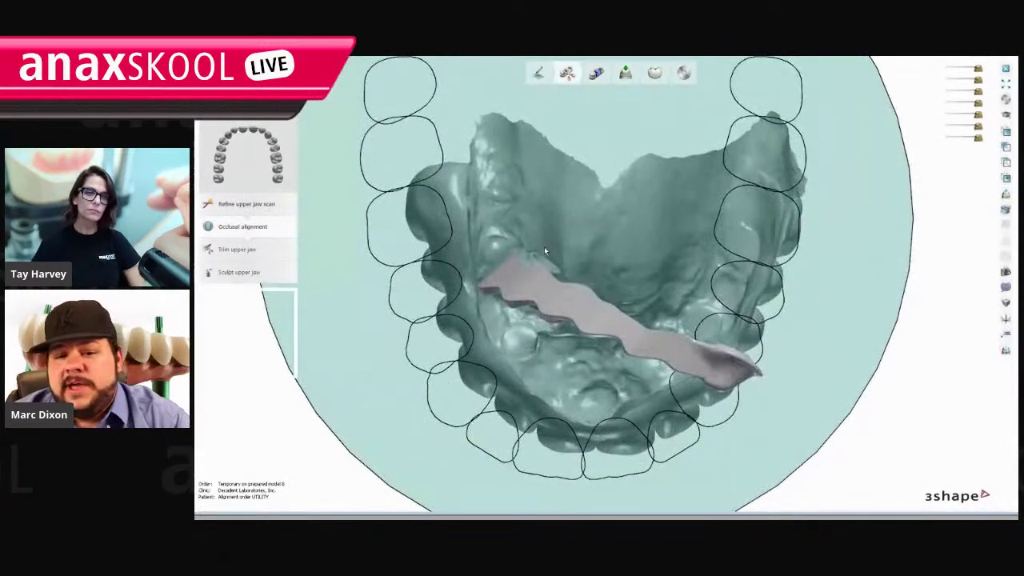
Try to go straight from occlusal alignment to the design stage.
left_click(656, 73)
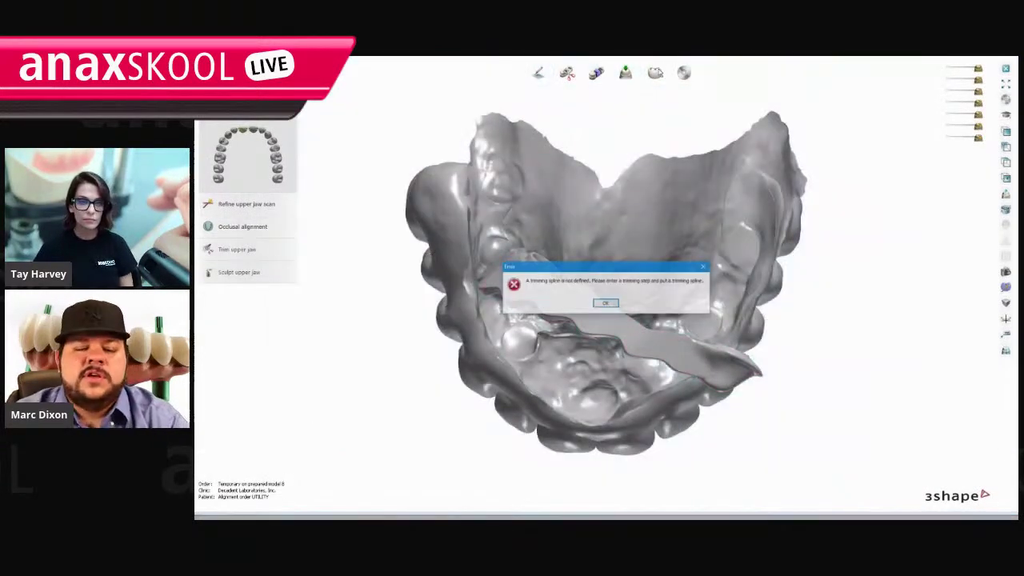
left_click(609, 306)
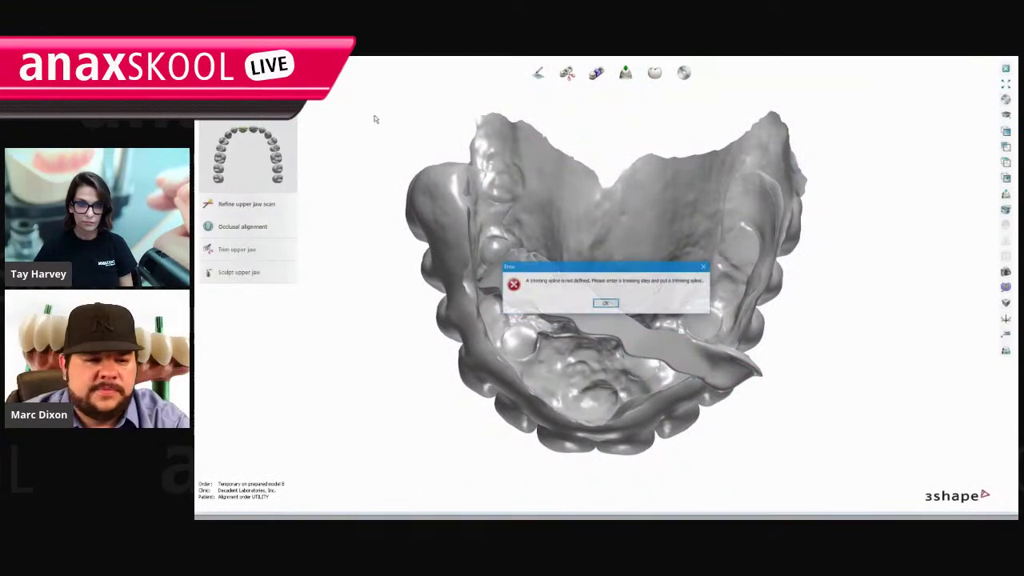
left_click(607, 304)
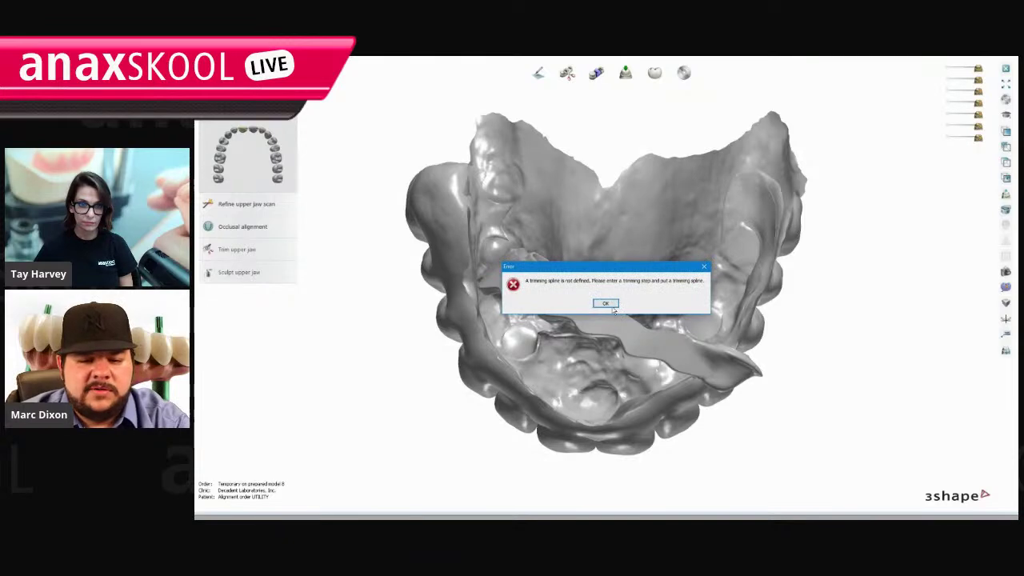
left_click(605, 304)
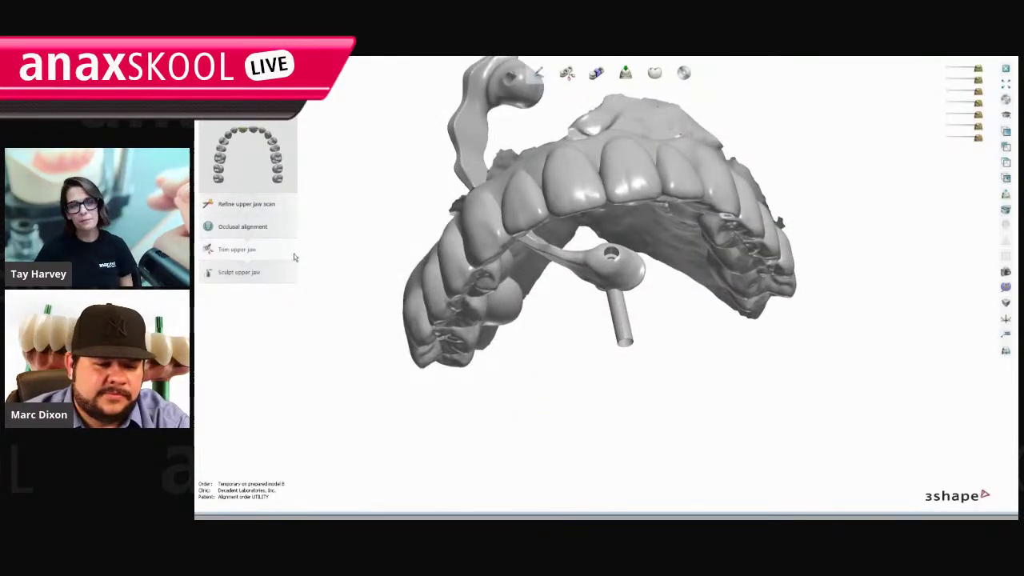
Enter the Trim upper jaw step, hide the last two scans in the visibility list and open the Additional scans tool.
left_click(293, 254)
right_click_drag(448, 400, 586, 286)
left_click(948, 126)
left_click(948, 138)
left_click(1007, 289)
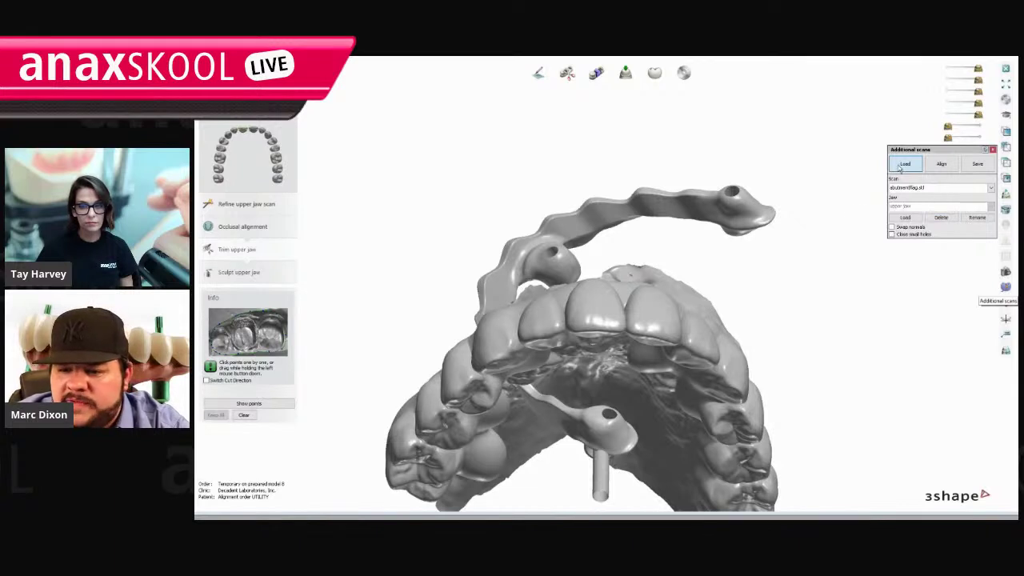
Delete the selected abutmentflag.stl scan from the additional scans.
left_click(978, 165)
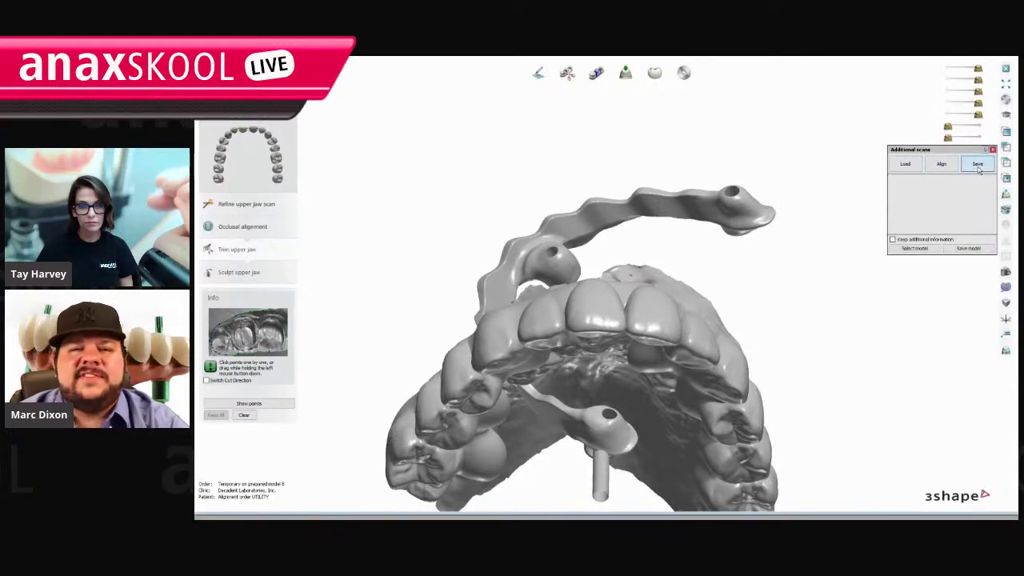
left_click(905, 164)
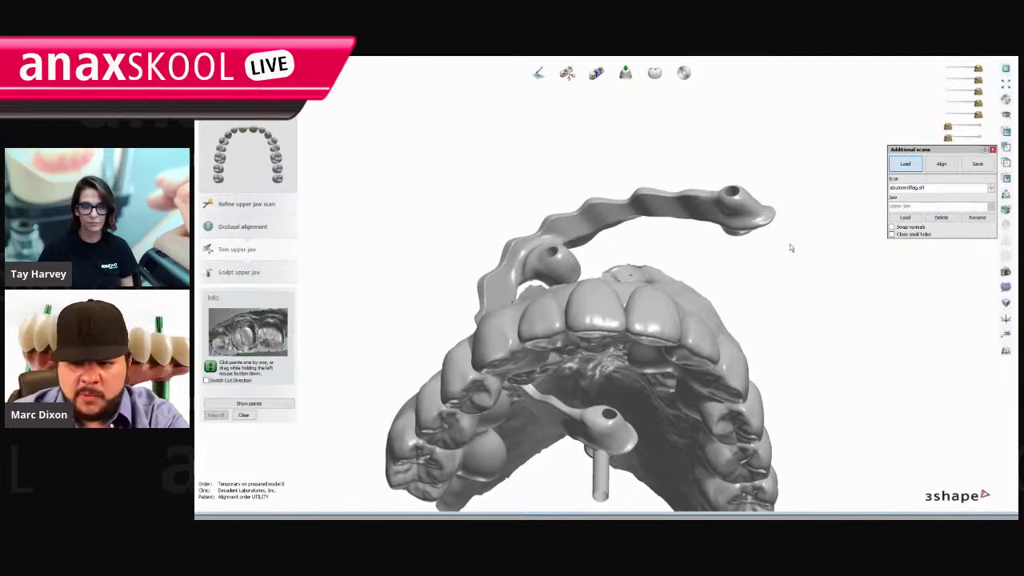
left_click(949, 222)
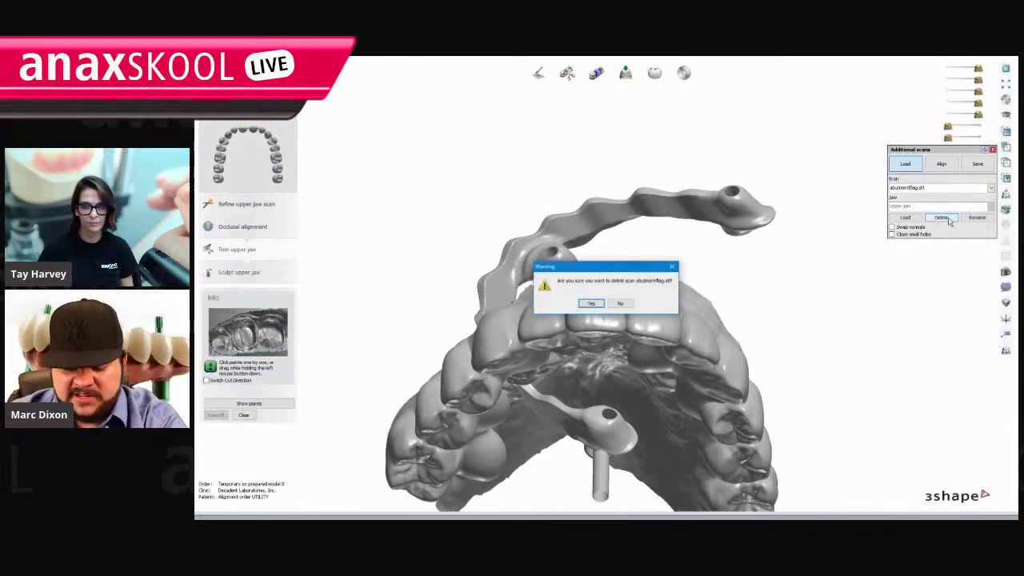
key("Return")
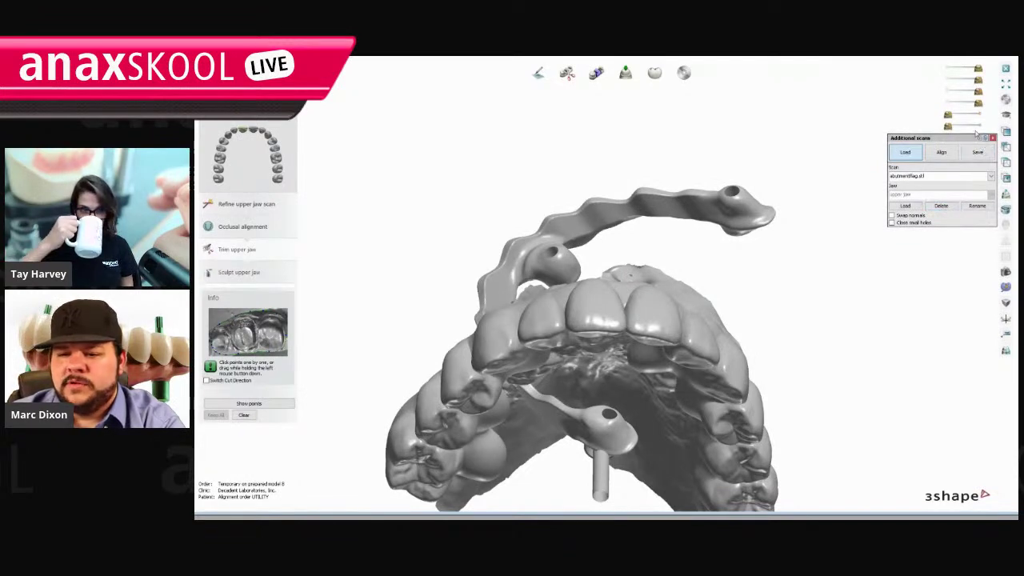
Hide the remaining scans so the workspace is empty.
left_click_drag(953, 105, 948, 104)
left_click(948, 81)
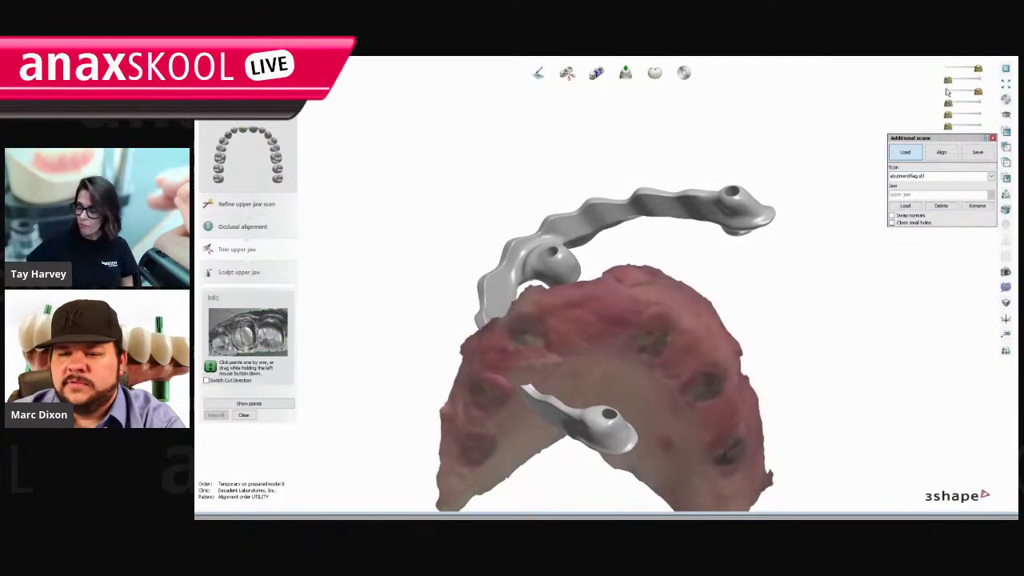
left_click(947, 91)
left_click(948, 68)
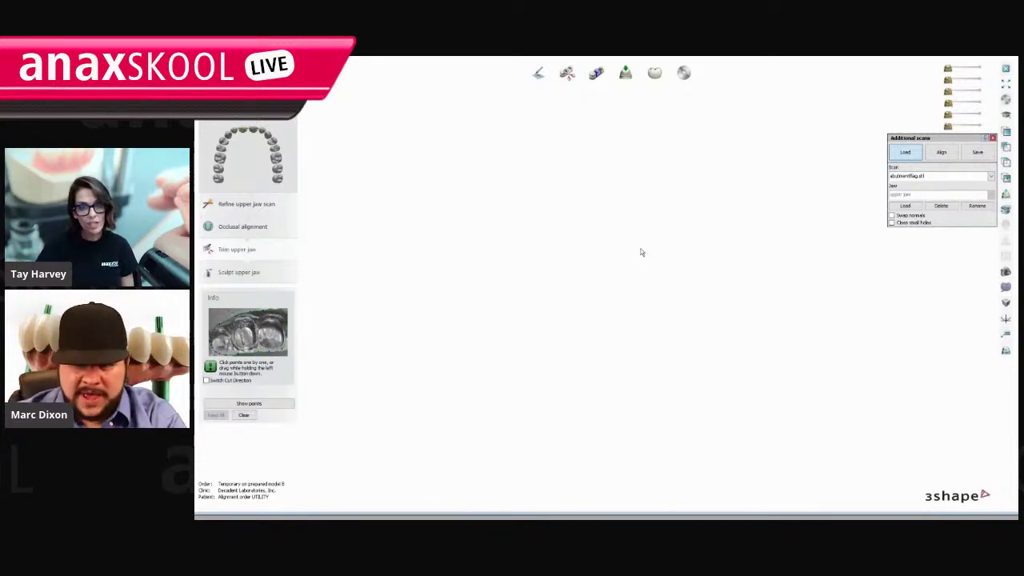
Load the 'Upper Edentulous W Coord X' scan from the desktop's Anaxskool folder as an additional scan.
left_click_drag(935, 140, 824, 237)
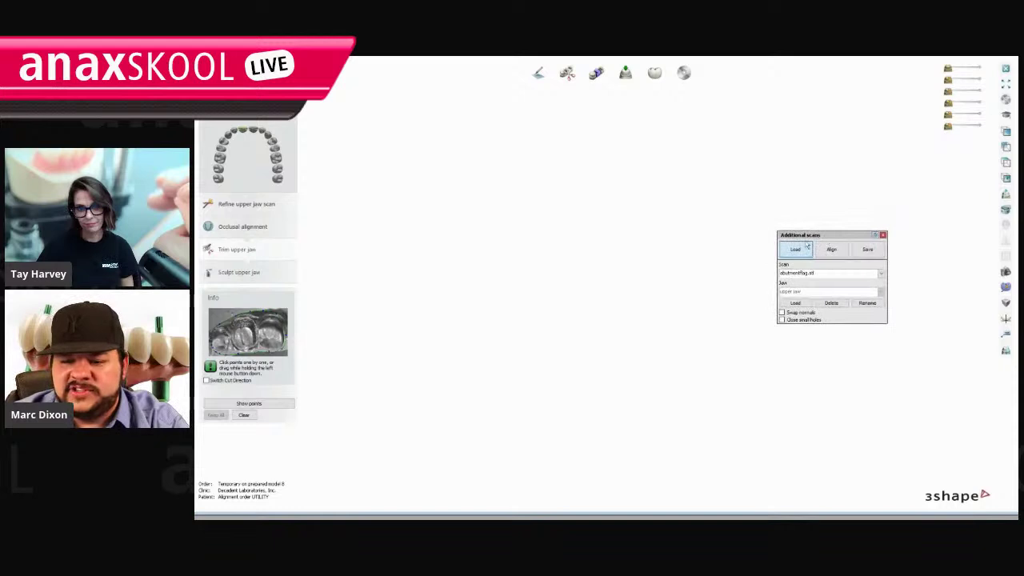
left_click(795, 303)
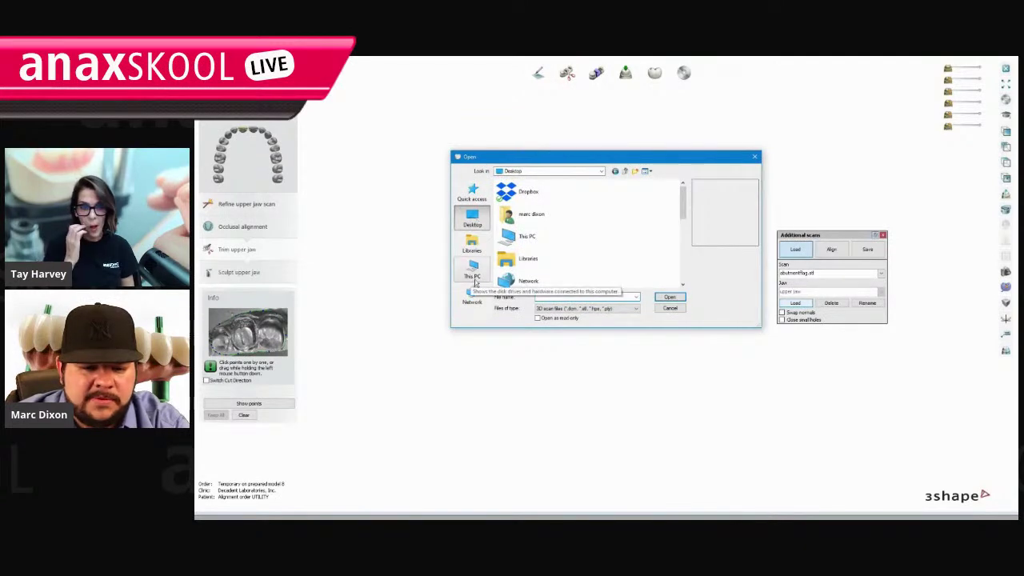
scroll(560, 248, "down", 3)
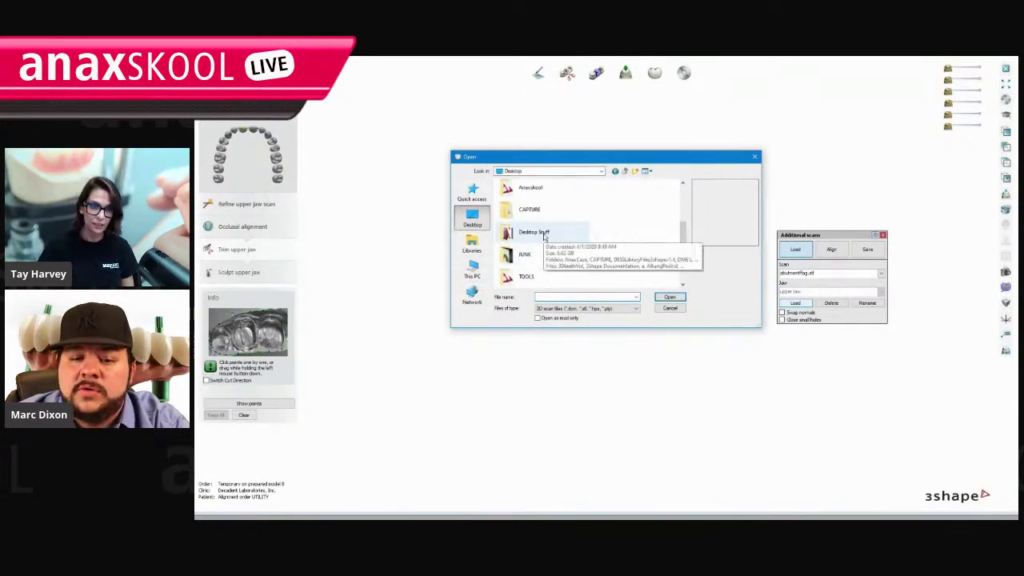
double_click(547, 189)
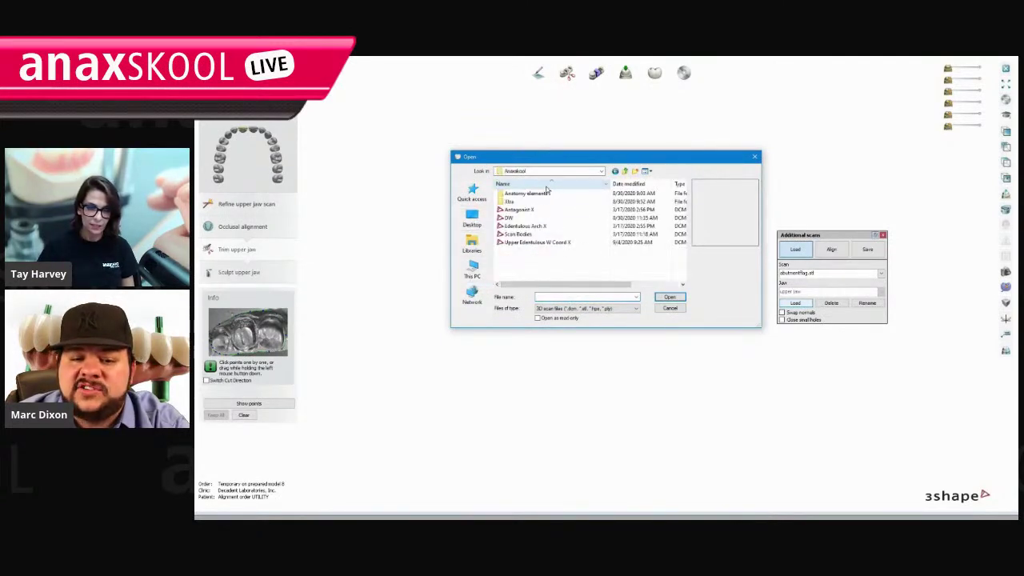
left_click(555, 243)
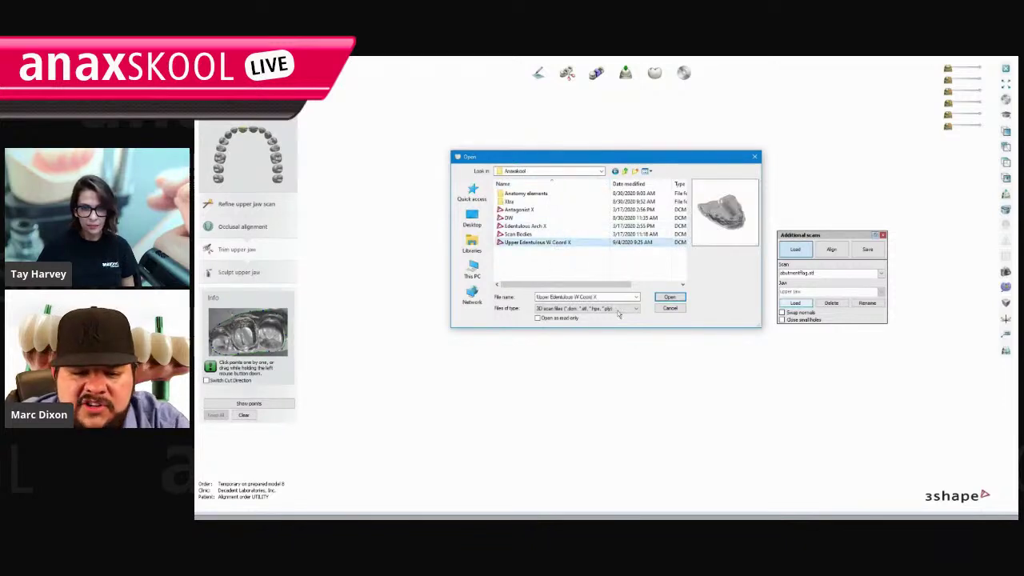
left_click(660, 297)
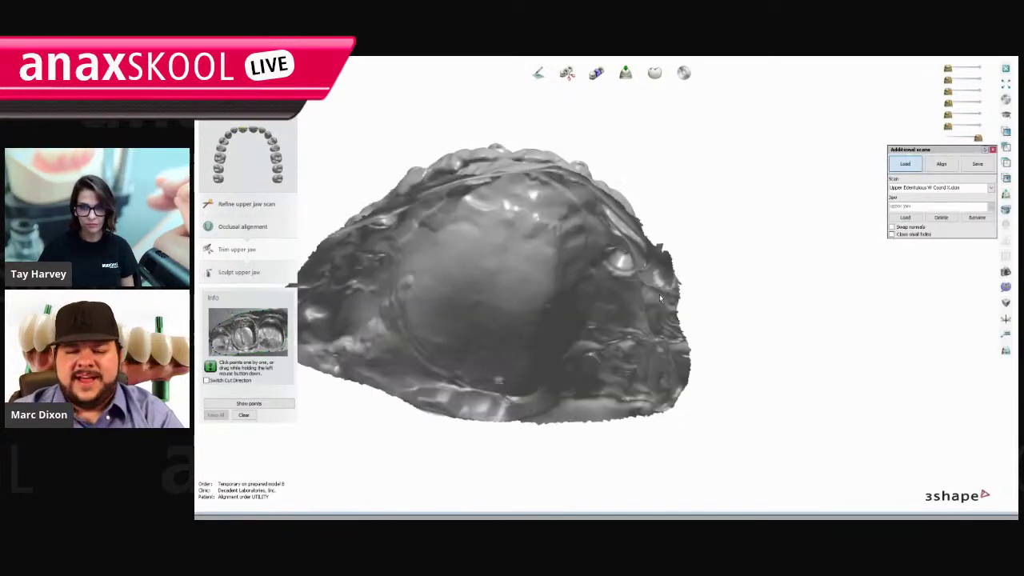
Load the 'Edentulous Arch X' scan as another additional scan.
left_click(905, 218)
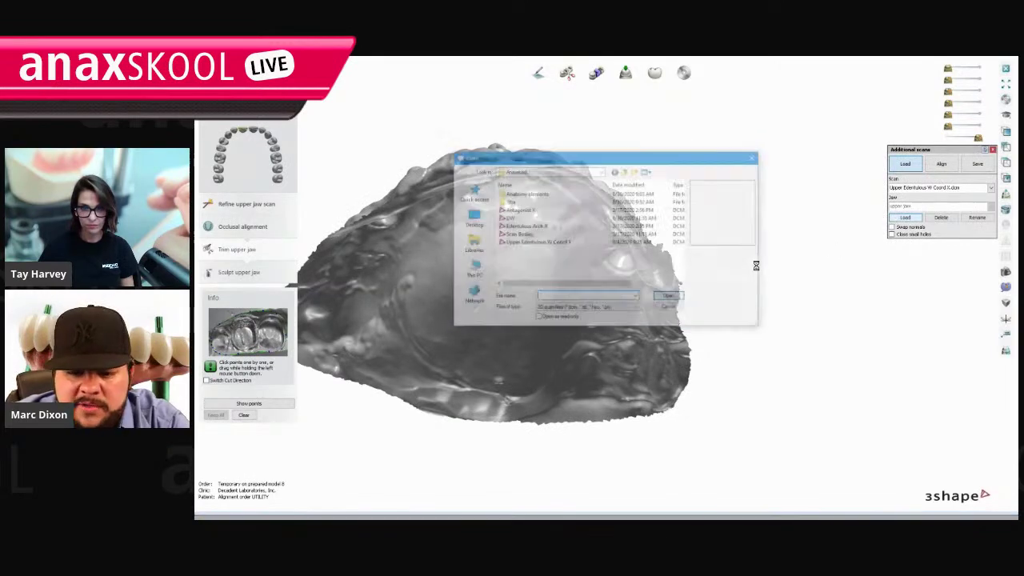
left_click(506, 227)
left_click(669, 296)
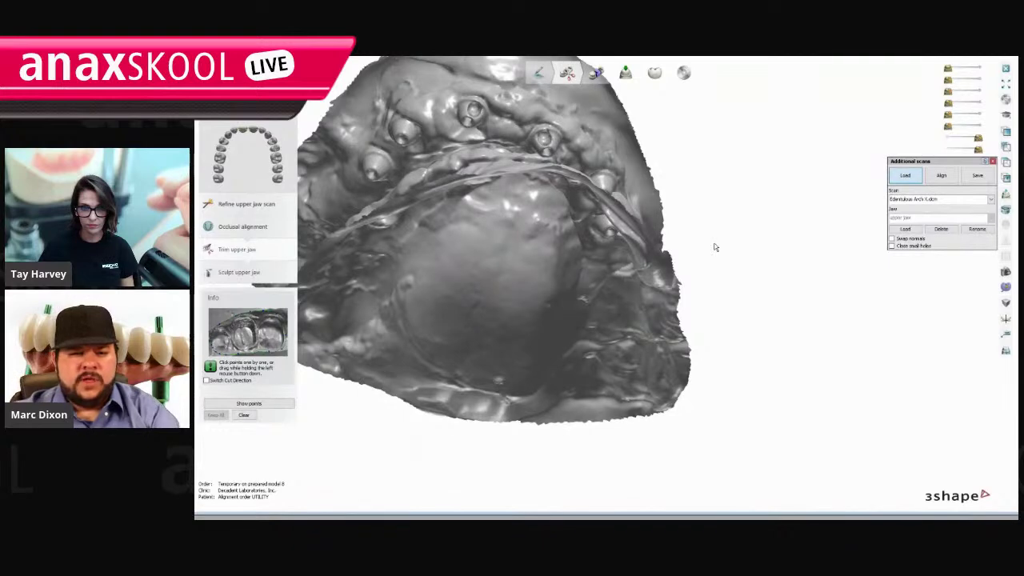
Inspect the two loaded scans from the front and hide the 'Edentulous Arch X' scan.
scroll(714, 238, "down", 3)
middle_click_drag(714, 238, 750, 265)
right_click_drag(750, 265, 745, 293)
scroll(764, 247, "up", 2)
middle_click_drag(765, 248, 752, 130)
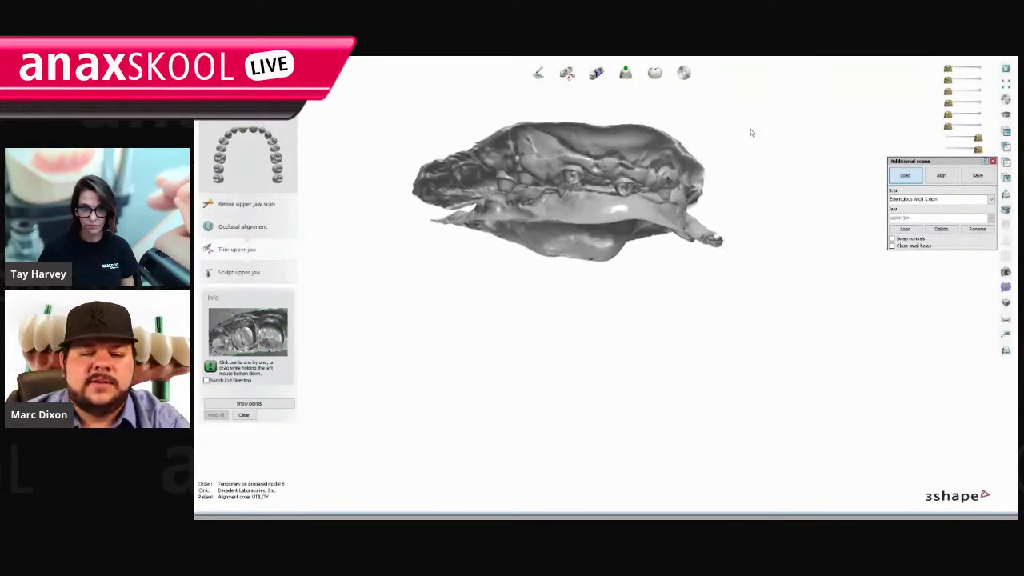
left_click_drag(978, 150, 915, 186)
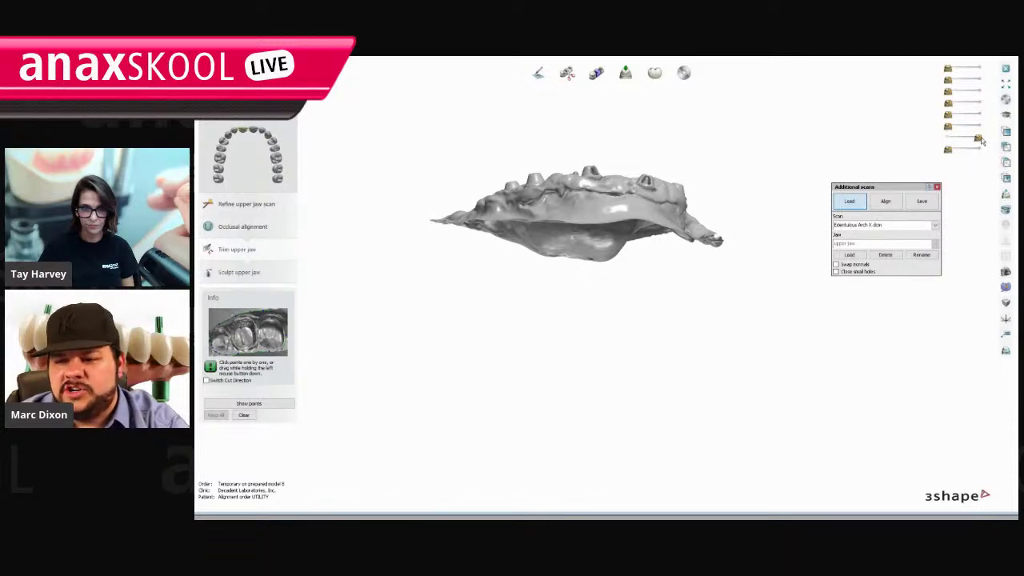
Set the alignment to bring the 'Upper Edentulous W Coord X' scan onto the 'Edentulous Arch X' scan.
left_click(884, 201)
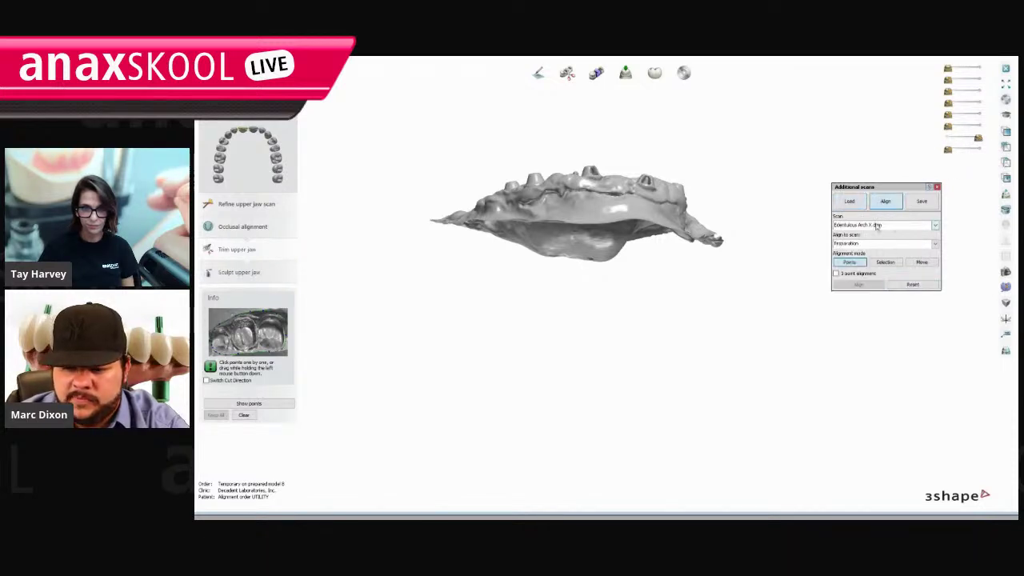
left_click(880, 224)
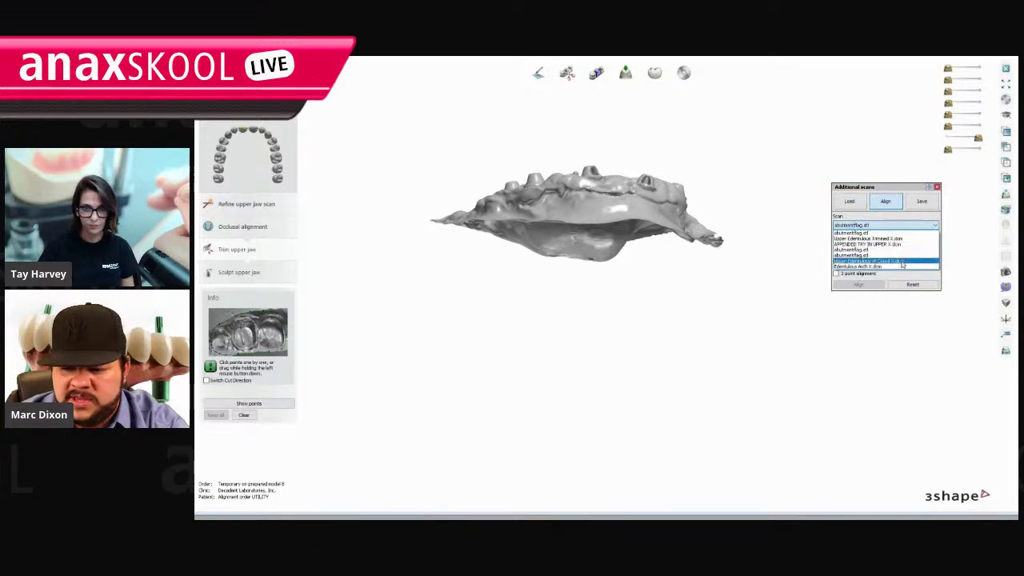
left_click(902, 263)
left_click(880, 244)
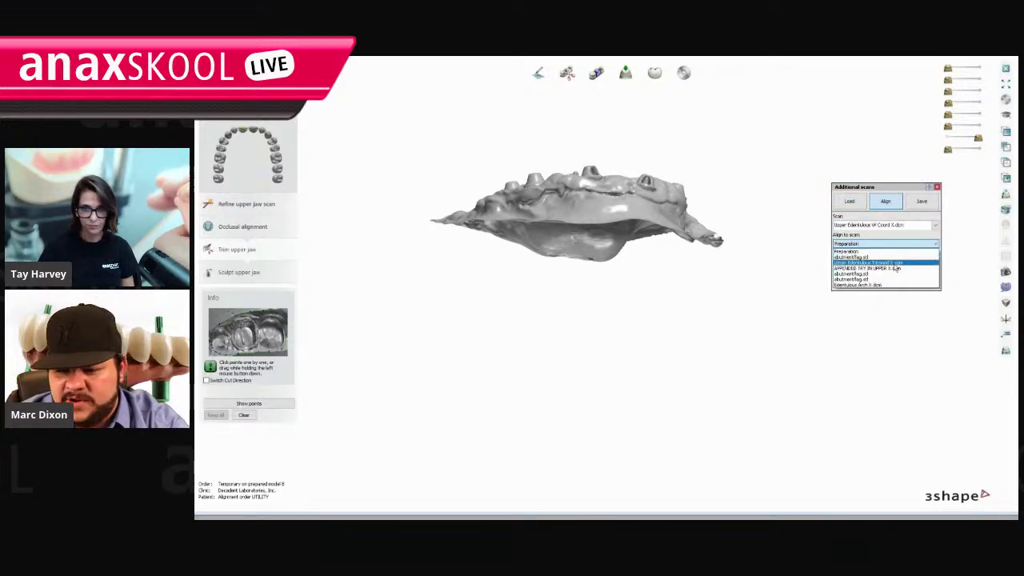
left_click(904, 285)
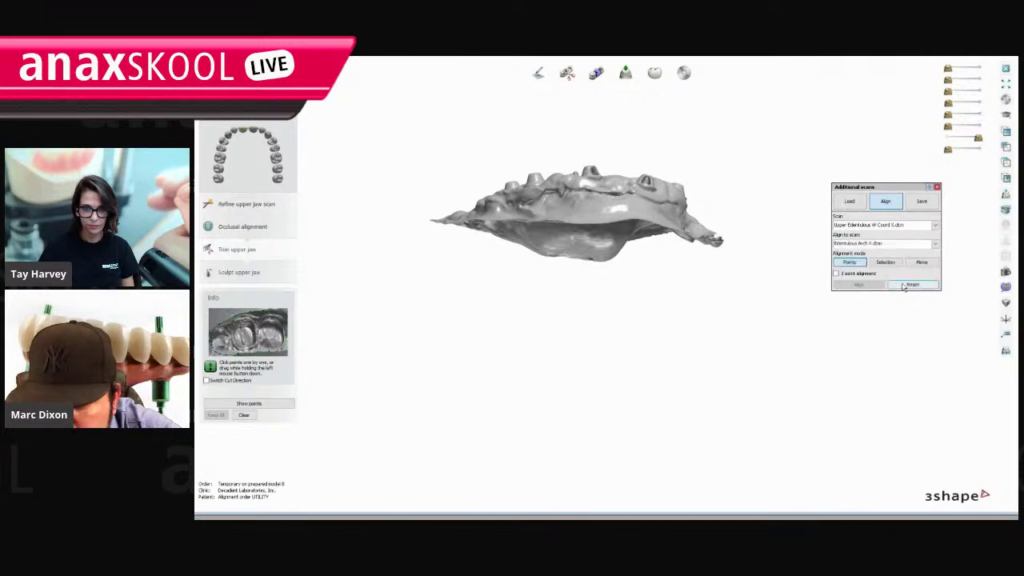
Show 'Edentulous Arch X' semi-transparent and move the 'Upper Edentulous W Coord X' scan clear of it, viewing both from the occlusal side.
left_click(922, 264)
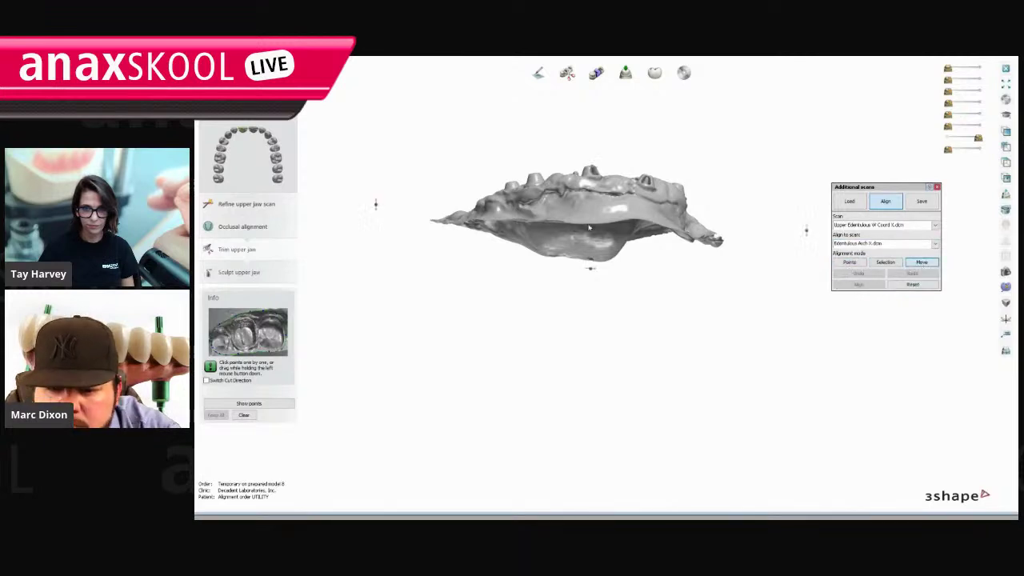
left_click(967, 151)
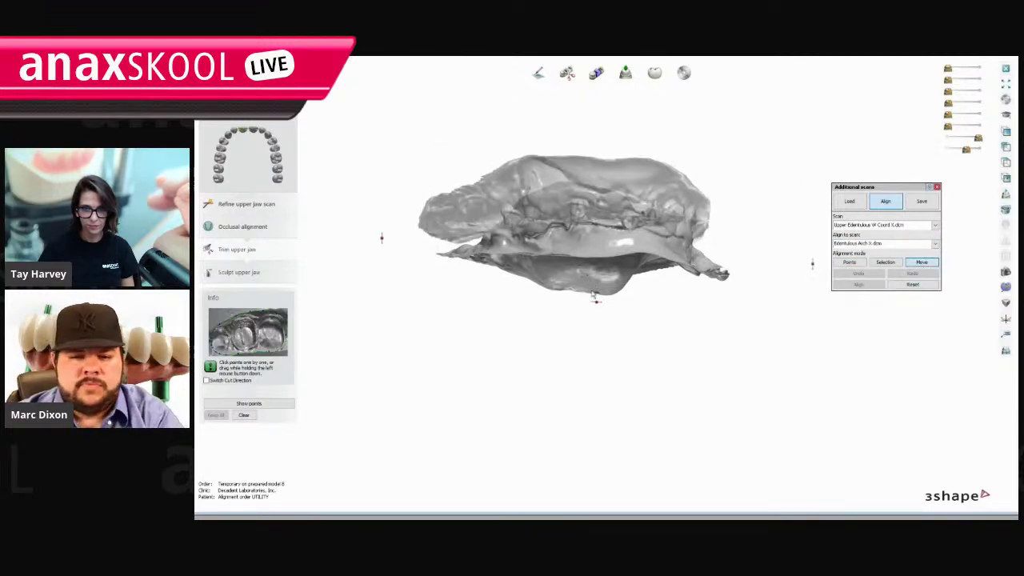
left_click_drag(527, 297, 425, 163)
left_click_drag(711, 193, 488, 131)
right_click_drag(706, 155, 570, 307)
scroll(569, 307, "down", 2)
middle_click_drag(570, 307, 698, 163)
left_click_drag(601, 206, 409, 250)
middle_click_drag(643, 299, 592, 327)
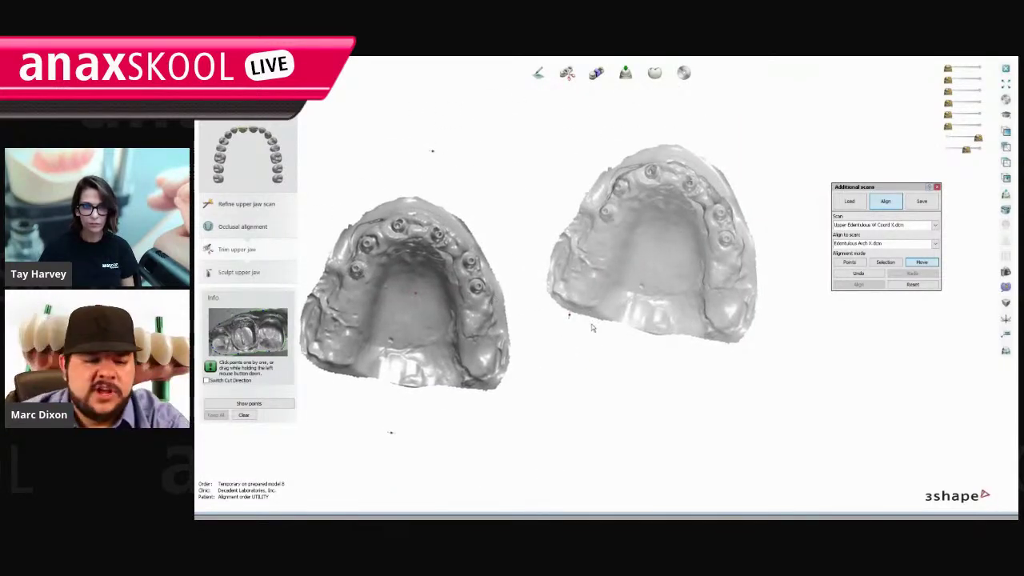
right_click_drag(592, 327, 613, 313)
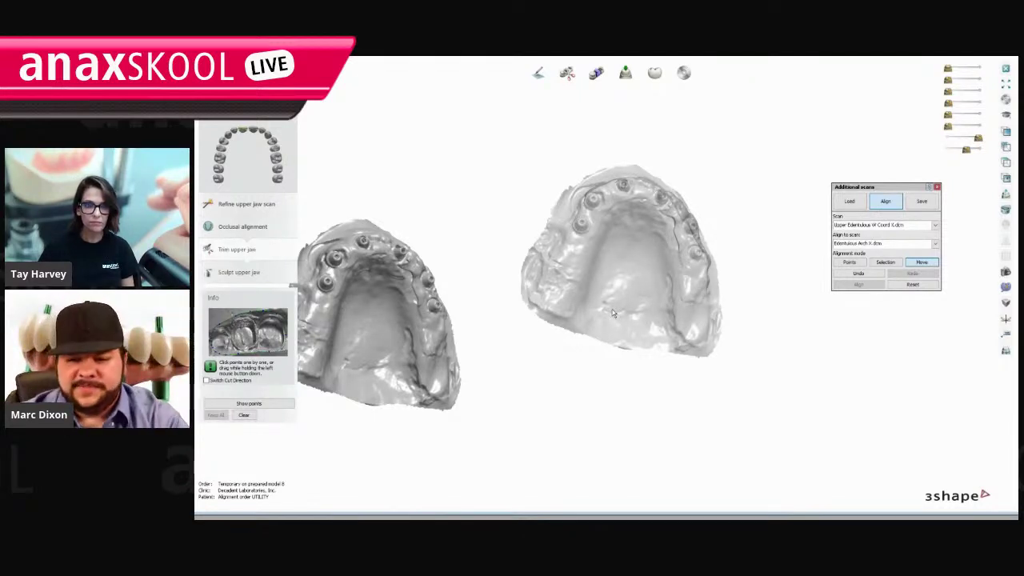
left_click(848, 262)
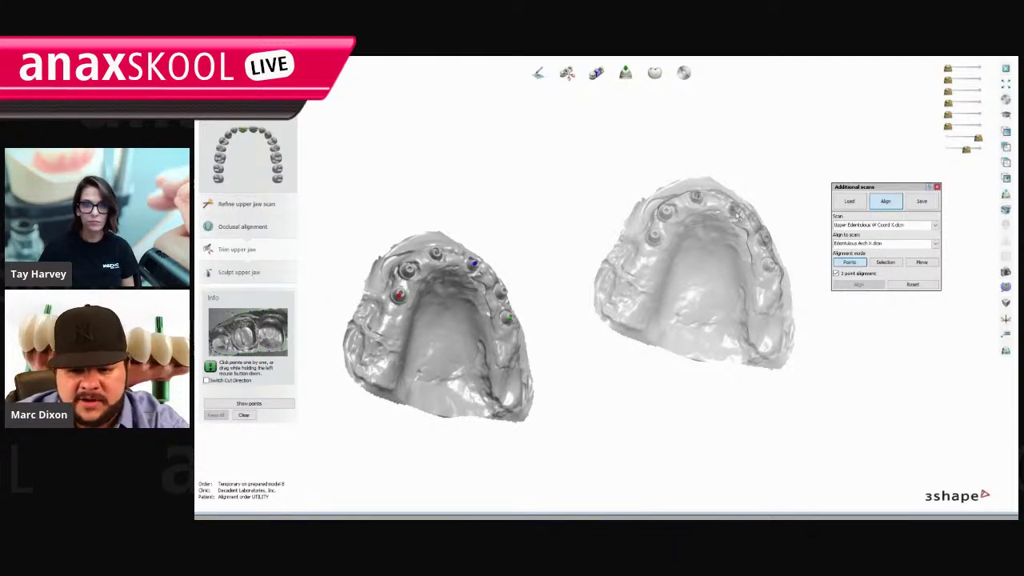
scroll(753, 252, "up", 3)
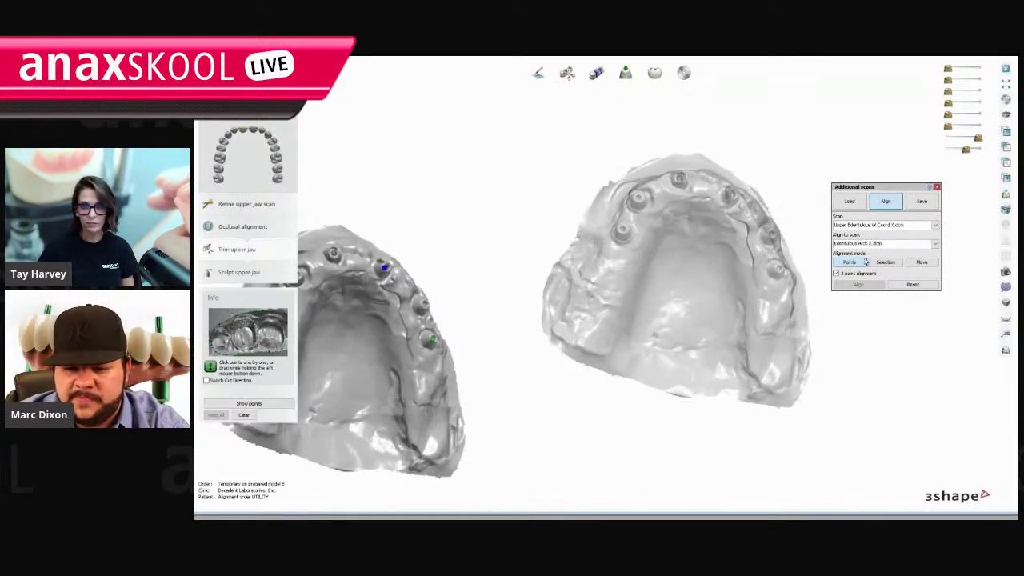
scroll(770, 267, "up", 4)
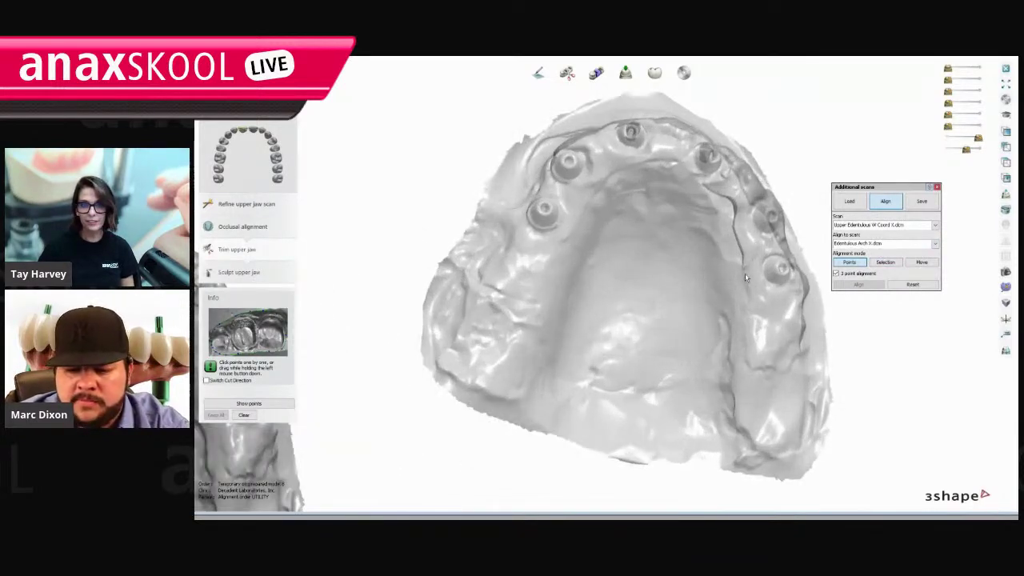
left_click_drag(966, 150, 978, 151)
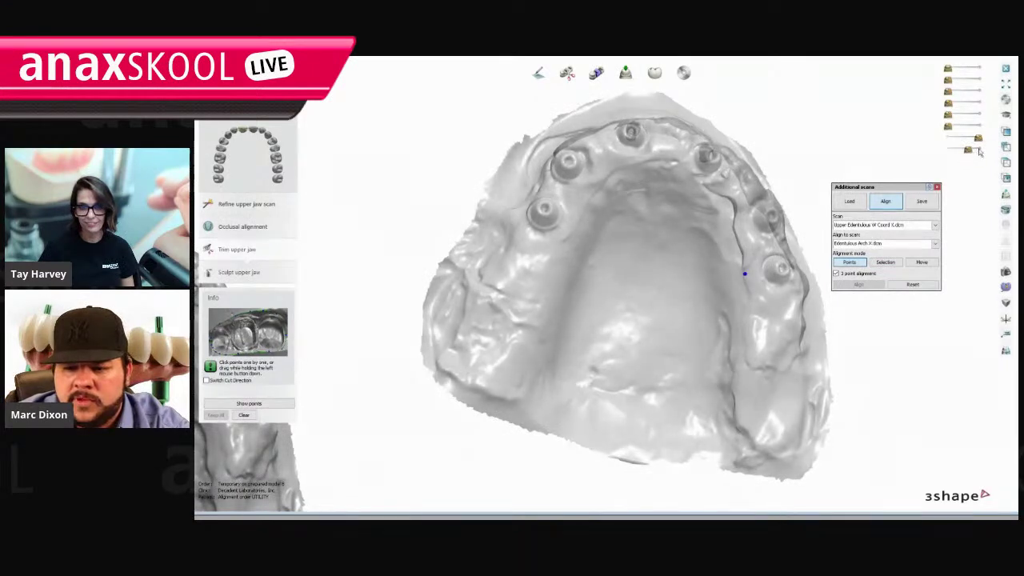
scroll(705, 288, "down", 3)
middle_click_drag(576, 299, 776, 373)
left_click(832, 333)
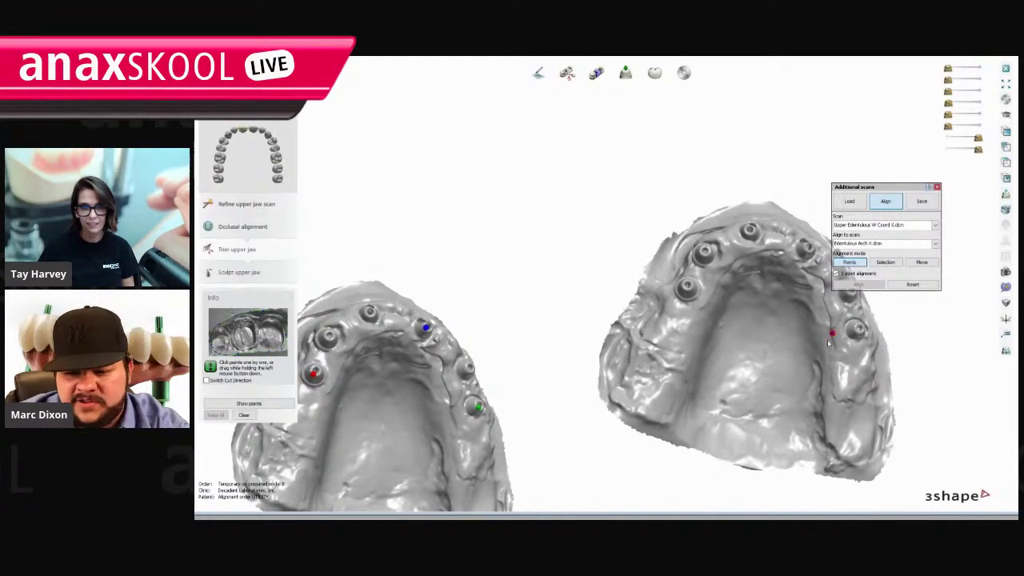
left_click(912, 285)
Move the 'Upper Edentulous W Coord X' scan clear of the 'Edentulous Arch X' scan and view both from the occlusal side.
left_click(922, 262)
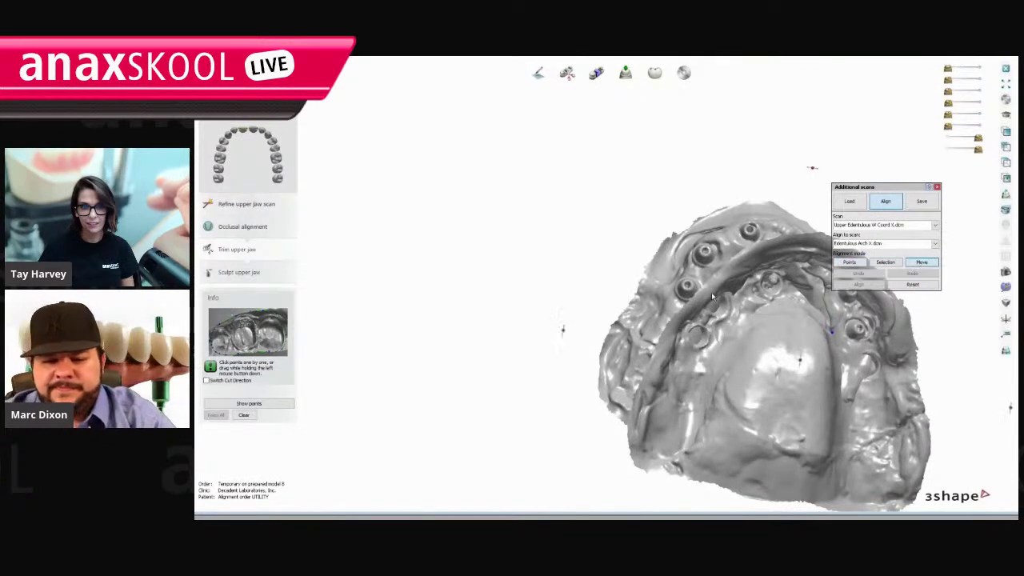
scroll(563, 328, "down", 3)
right_click_drag(566, 310, 660, 216)
left_click_drag(660, 258, 400, 259)
left_click_drag(506, 260, 239, 246)
right_click_drag(650, 356, 675, 347)
left_click(910, 244)
left_click(909, 245)
Align the 'Upper Edentulous W Coord X' scan to 'Edentulous Arch X' with 3 point alignment, marking matching implant sites on both scans.
left_click(849, 263)
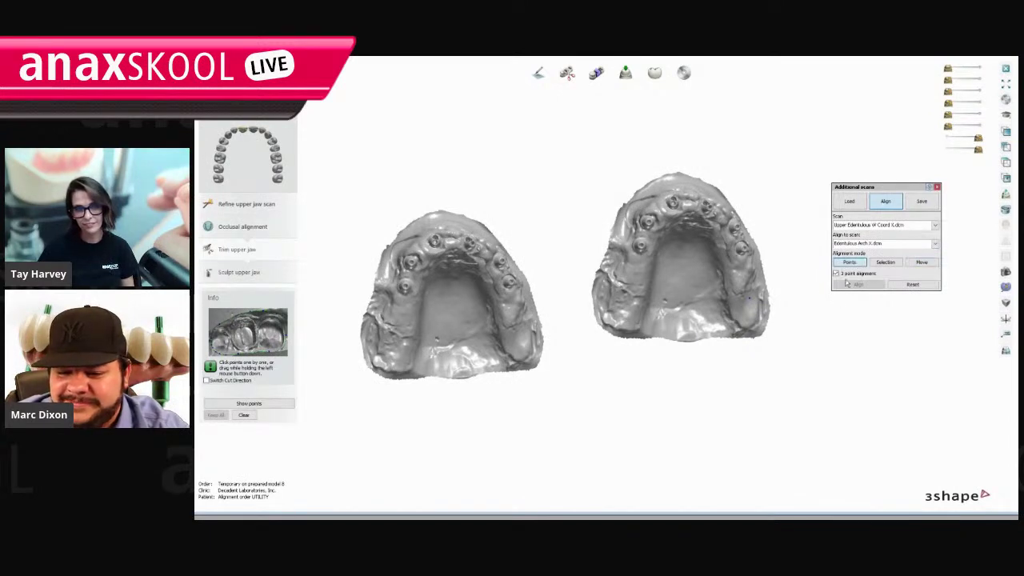
left_click(641, 248)
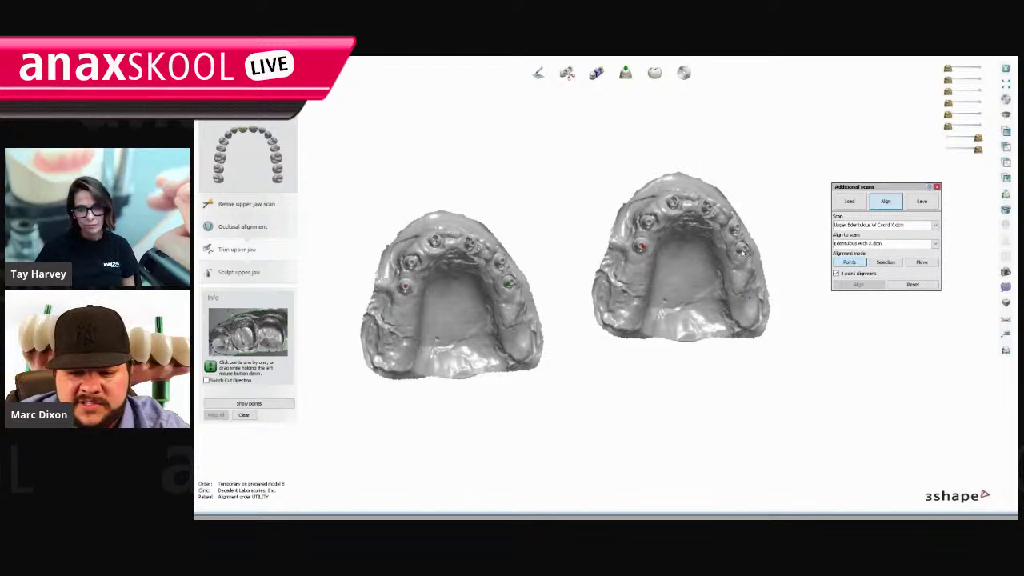
left_click(709, 211)
left_click(830, 284)
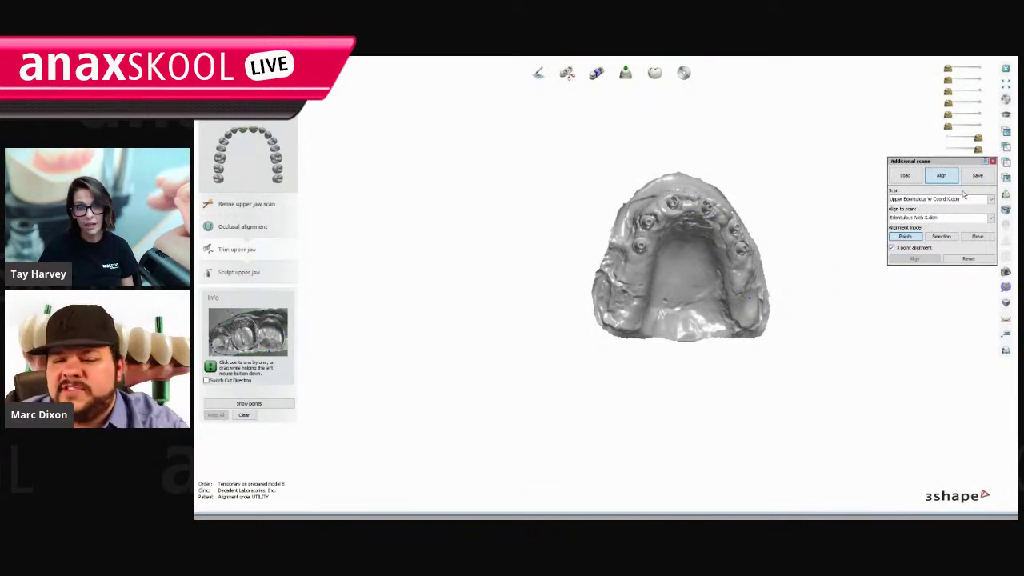
Save the aligned edentulous scan with its additional information as the DCM file 'new' on the Desktop.
left_click(978, 176)
left_click(912, 259)
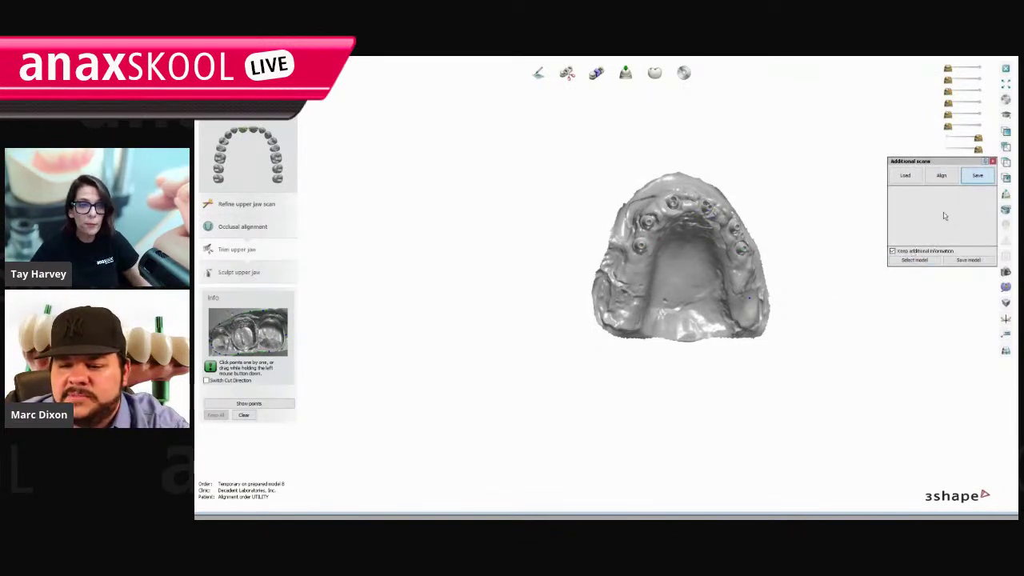
left_click(717, 277)
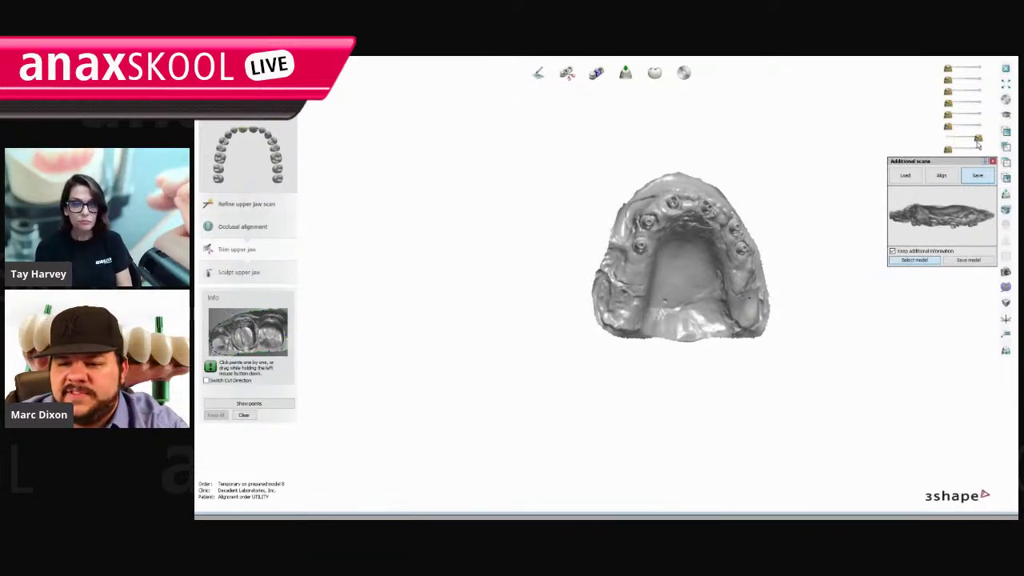
left_click(969, 261)
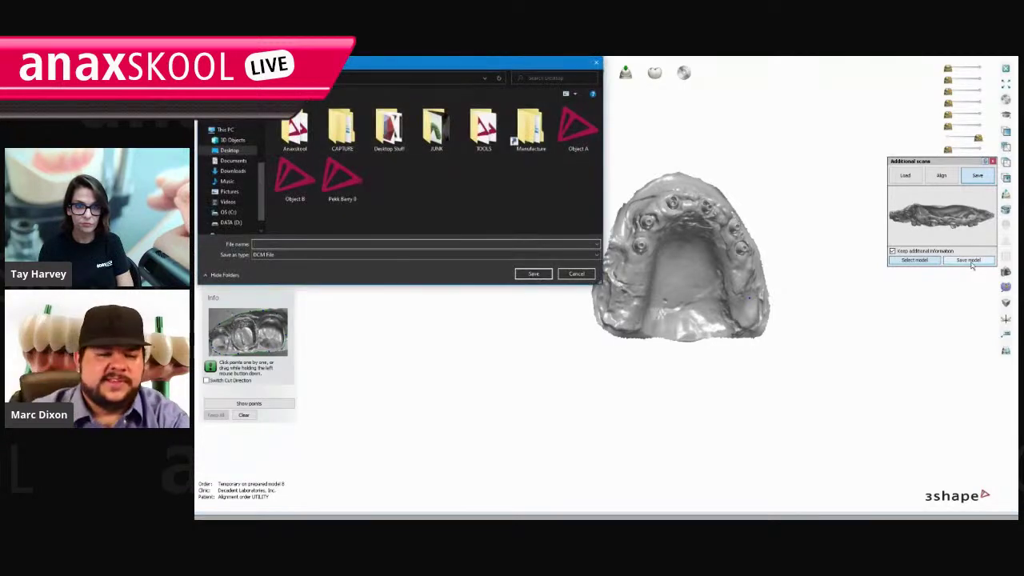
scroll(234, 200, "down", 1)
scroll(234, 204, "up", 3)
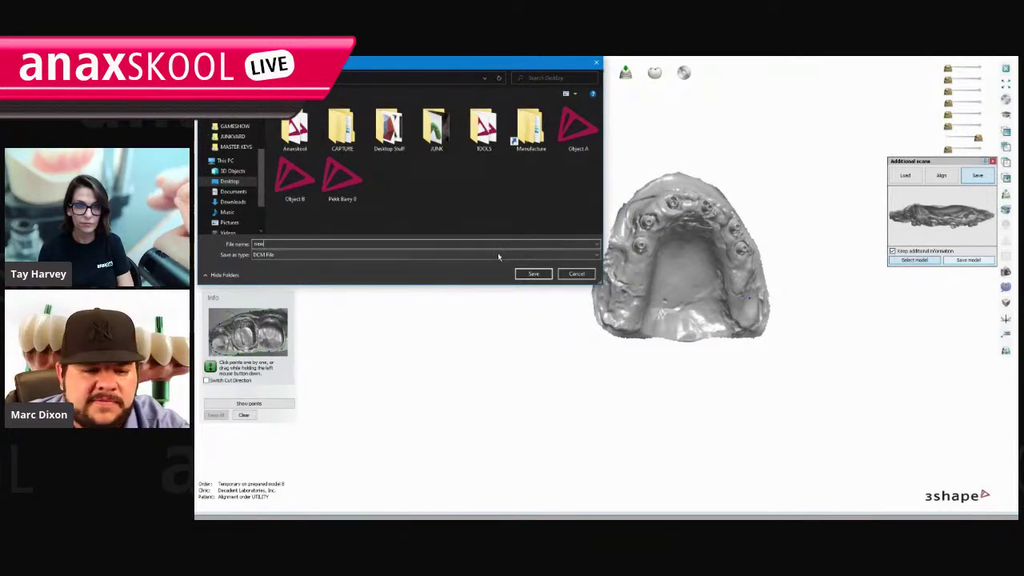
left_click(535, 274)
Close the alignment order and rate the session with the happiest face.
left_click(1005, 69)
left_click(657, 314)
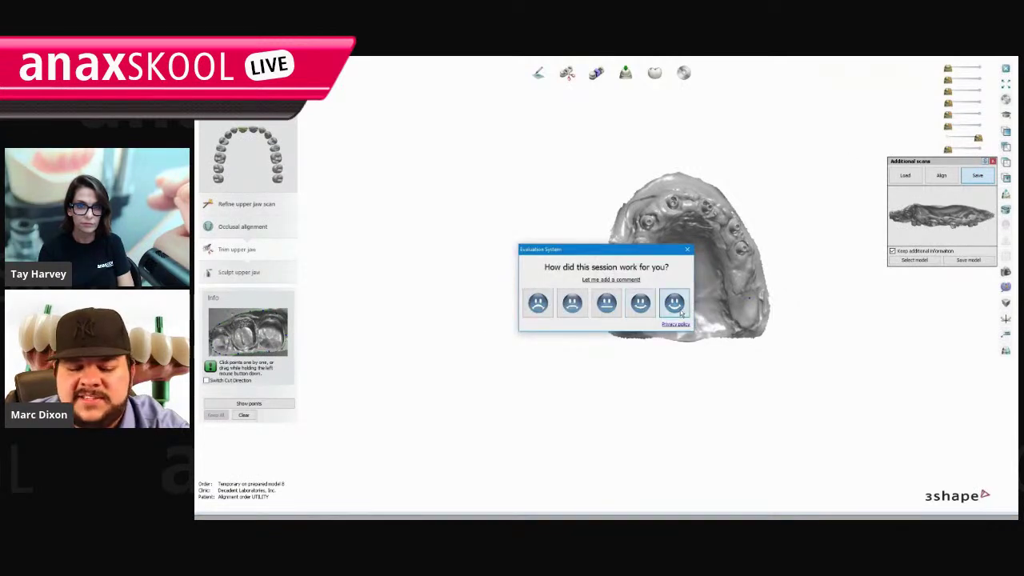
left_click(680, 312)
left_click(658, 320)
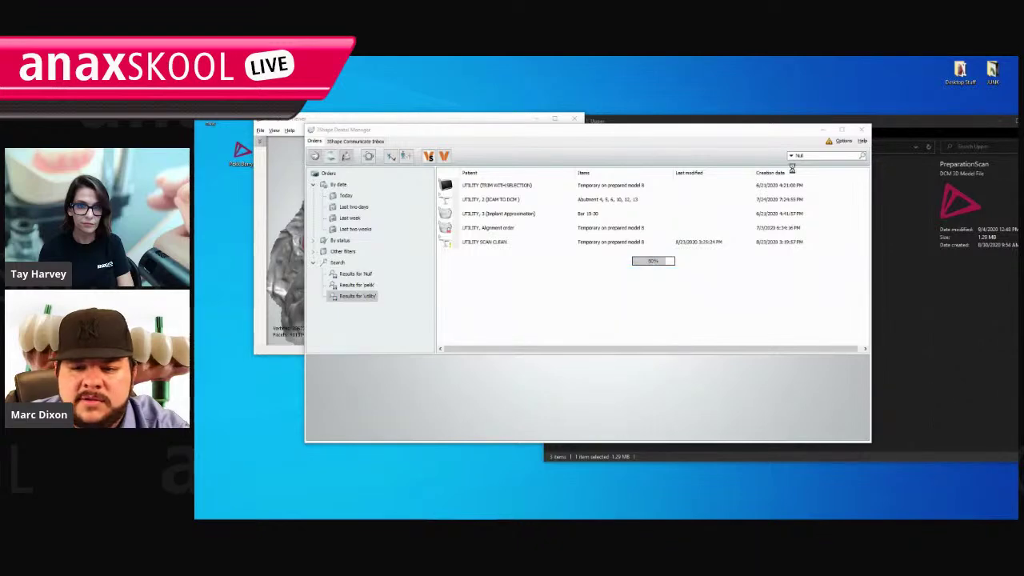
Clear the desktop of the order manager, the 3D scan viewer and the 'Upper' scans folder window.
left_click(822, 129)
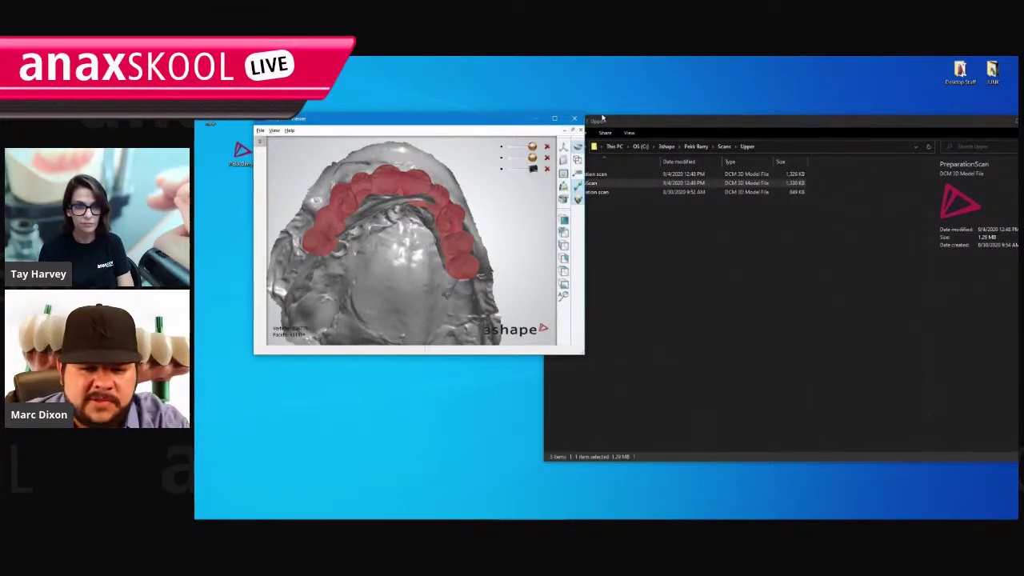
left_click(574, 119)
left_click_drag(923, 123, 824, 130)
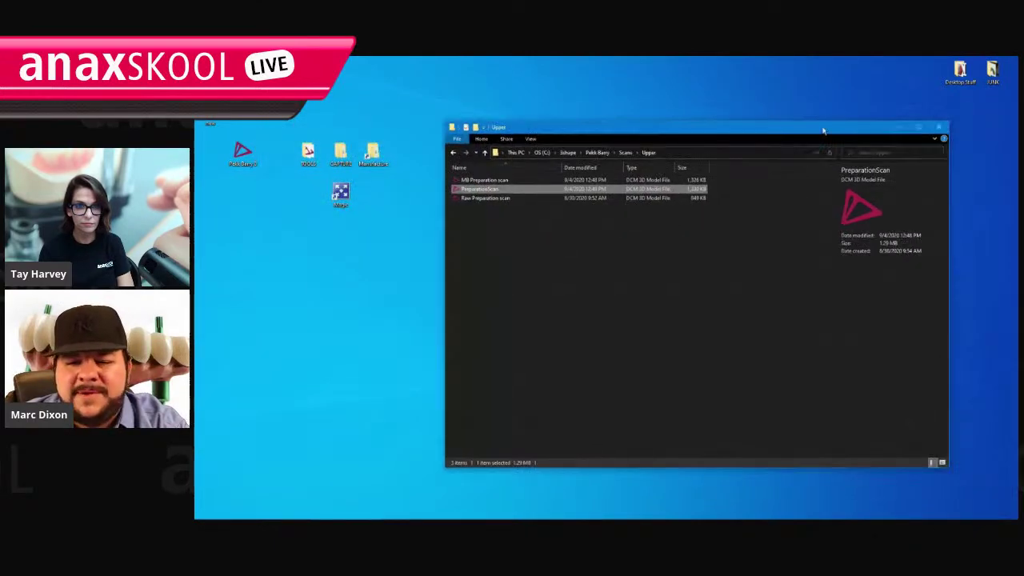
left_click(850, 128)
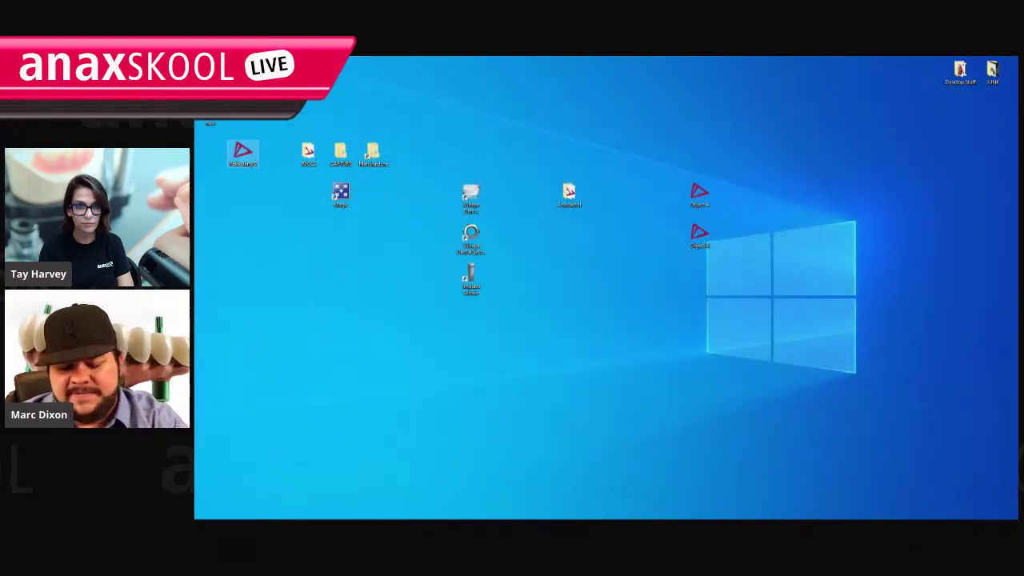
Restart 3Shape Dental Manager so that today's orders are listed.
mouse_move(555, 516)
left_click(463, 513)
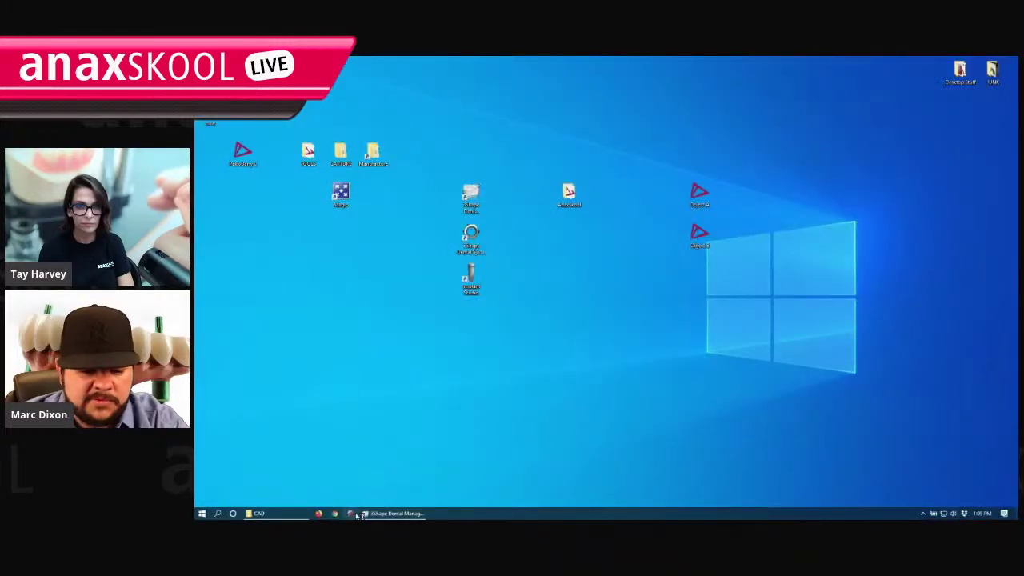
left_click(393, 514)
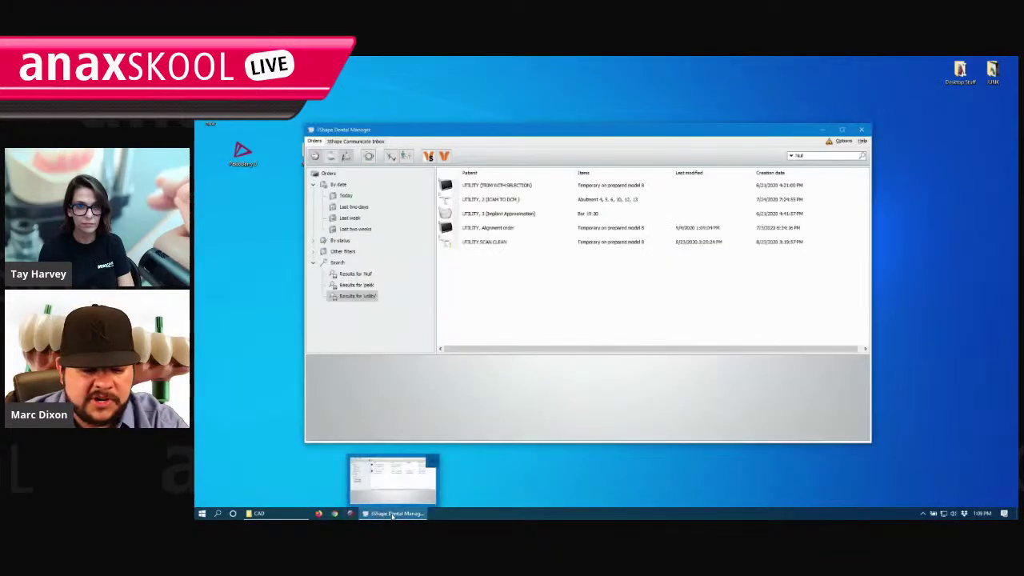
left_click(861, 129)
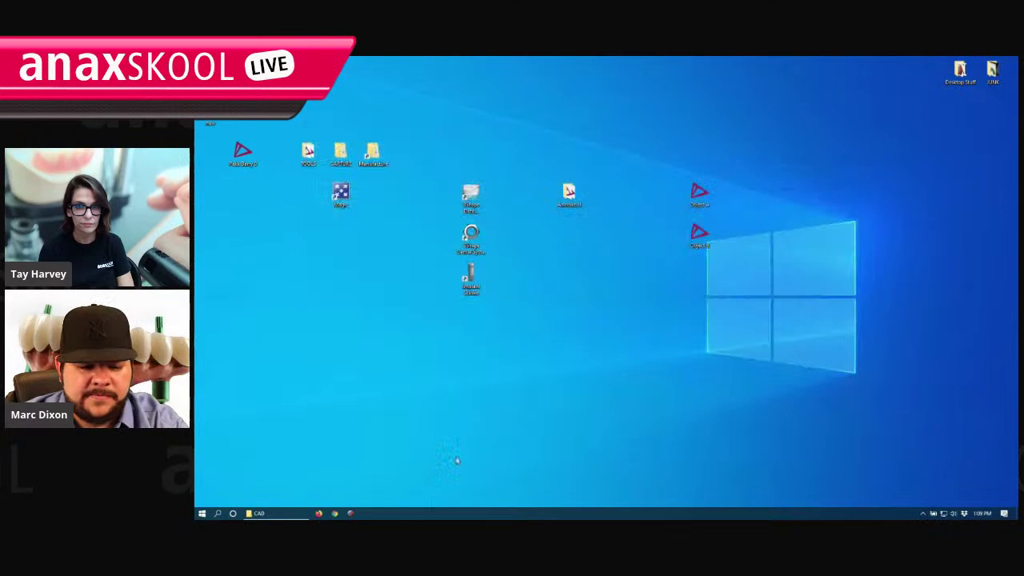
double_click(478, 196)
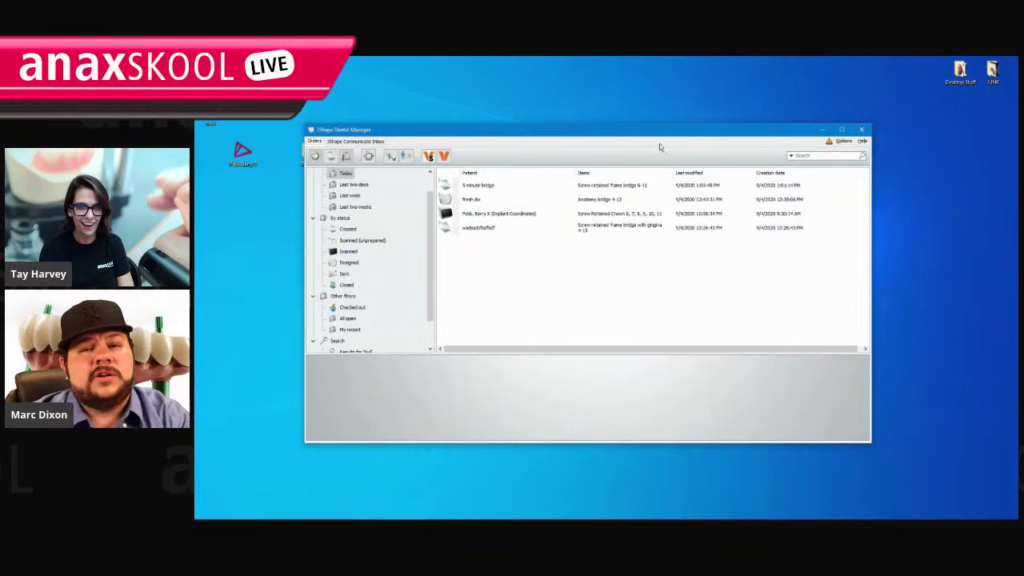
left_click_drag(668, 134, 693, 146)
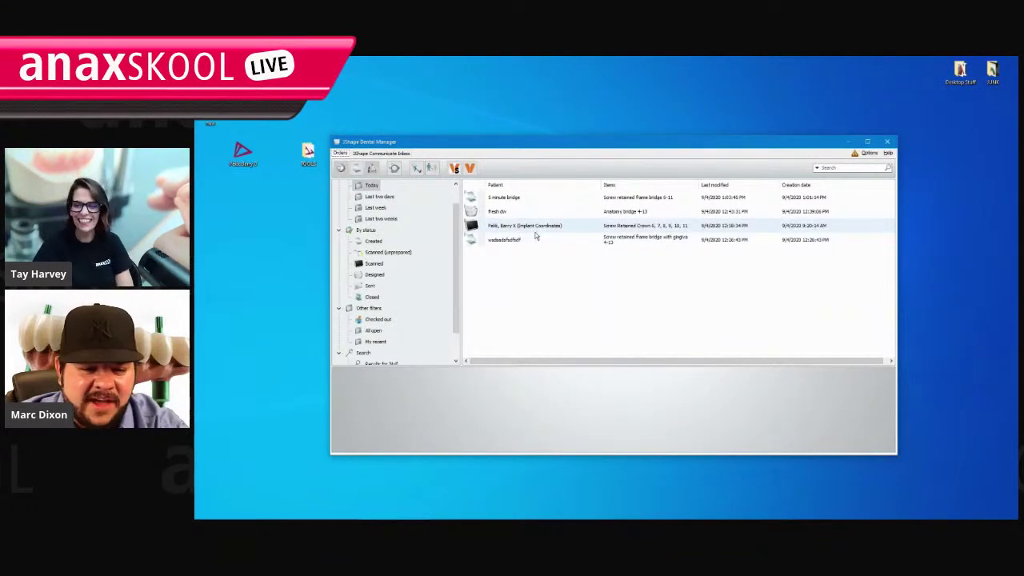
Import scans for the '5 minute bridge' order, using 'new' from the Desktop as preparation scan and keeping the existing wax-up bridge scan.
right_click(522, 198)
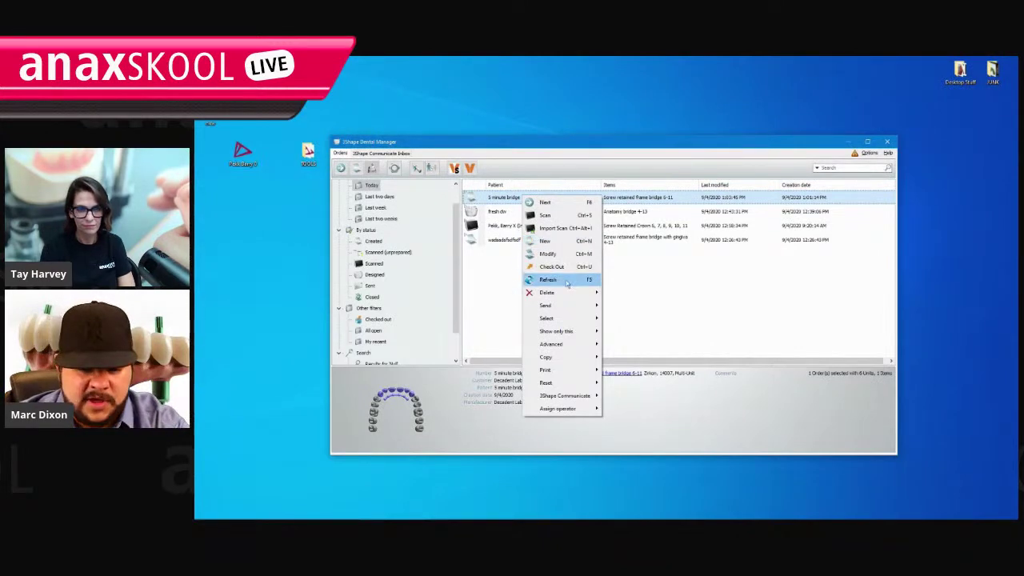
left_click(565, 228)
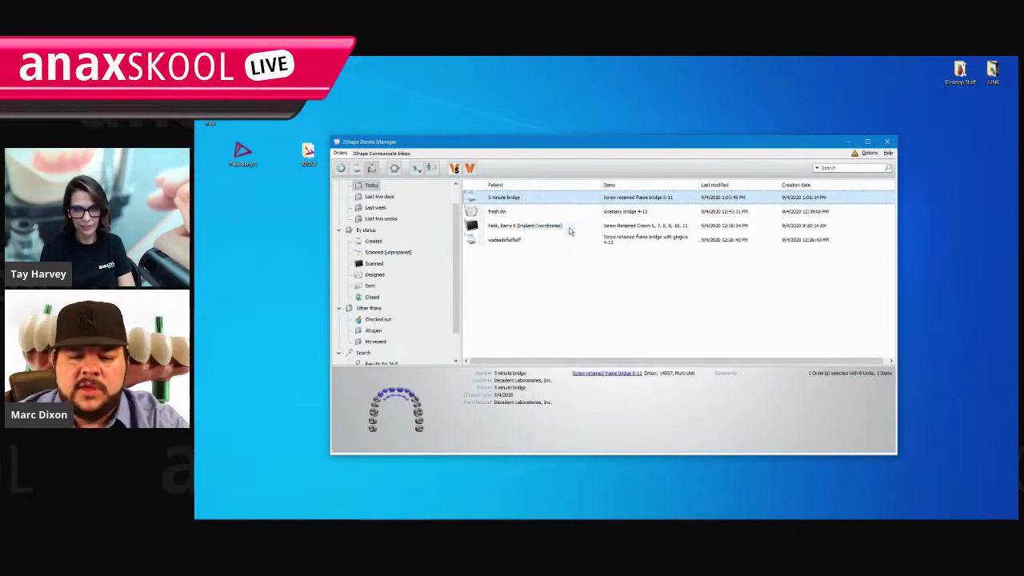
left_click(621, 304)
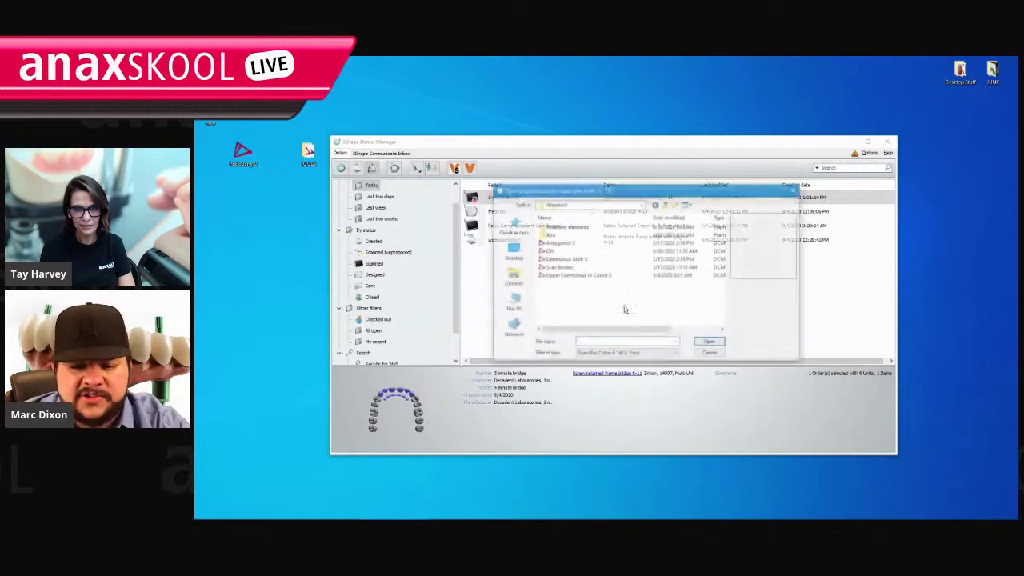
scroll(616, 316, "down", 5)
left_click(584, 254)
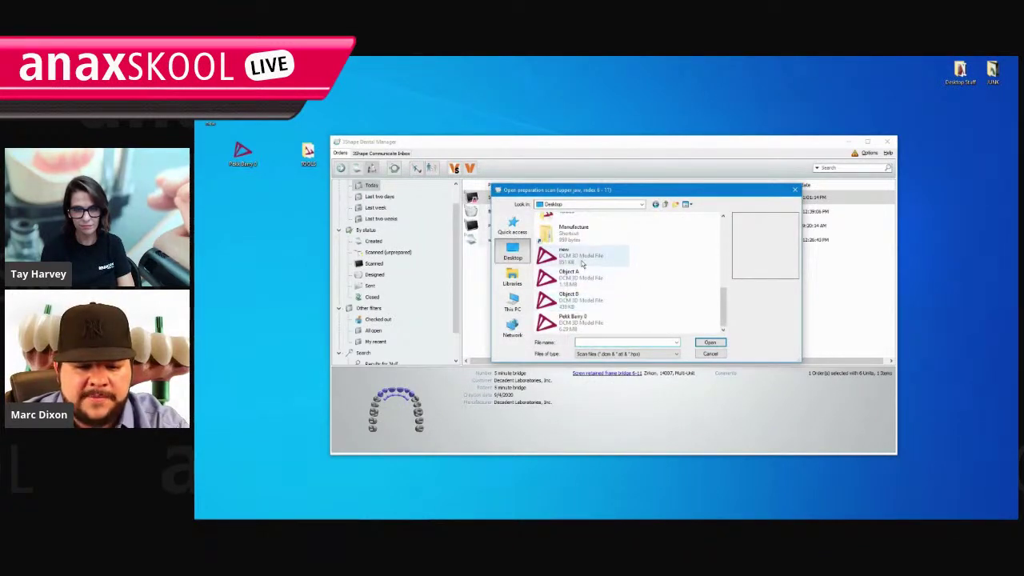
left_click(708, 342)
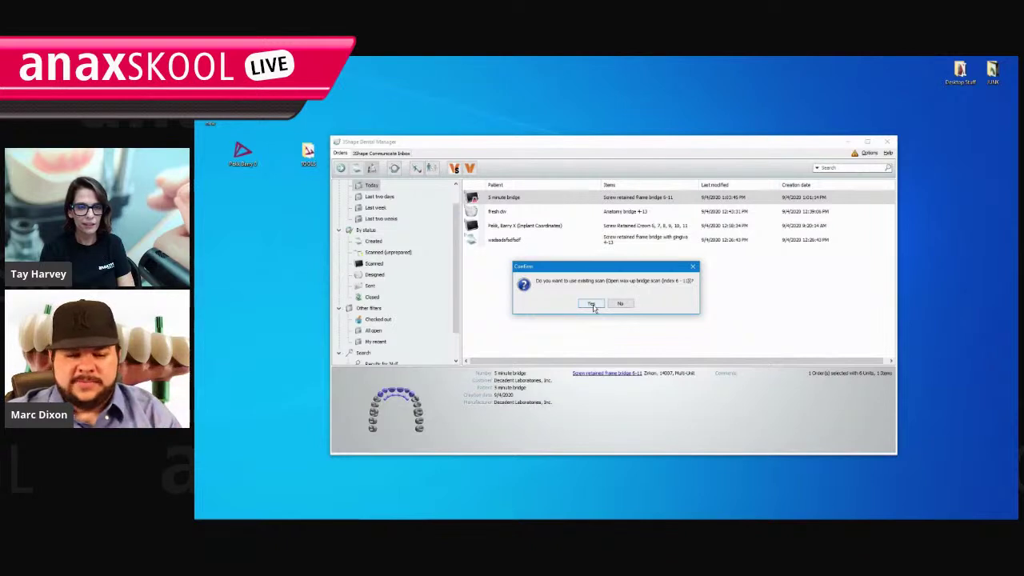
left_click(592, 304)
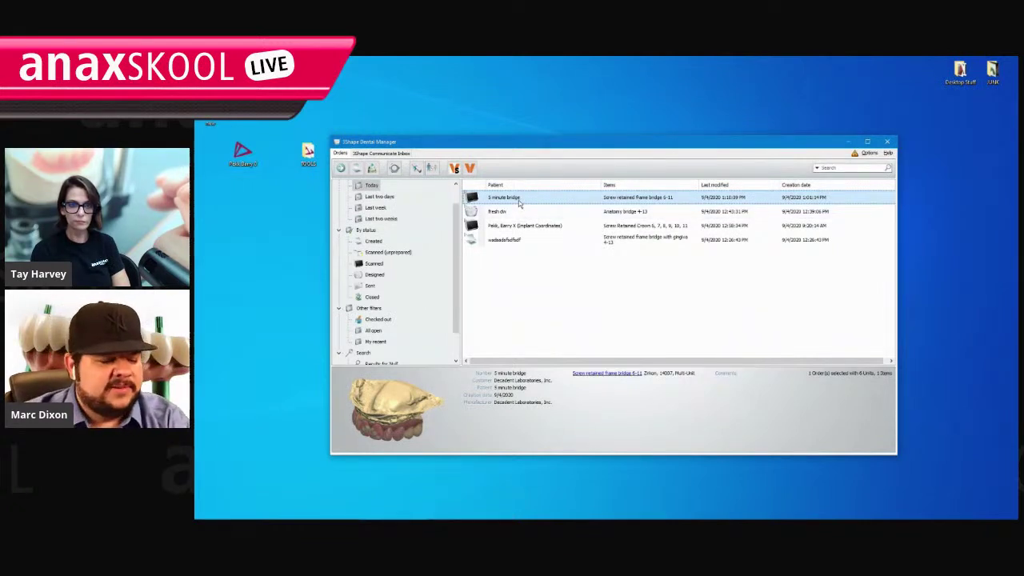
Open the scanned '5 minute bridge' order for design.
right_click(519, 203)
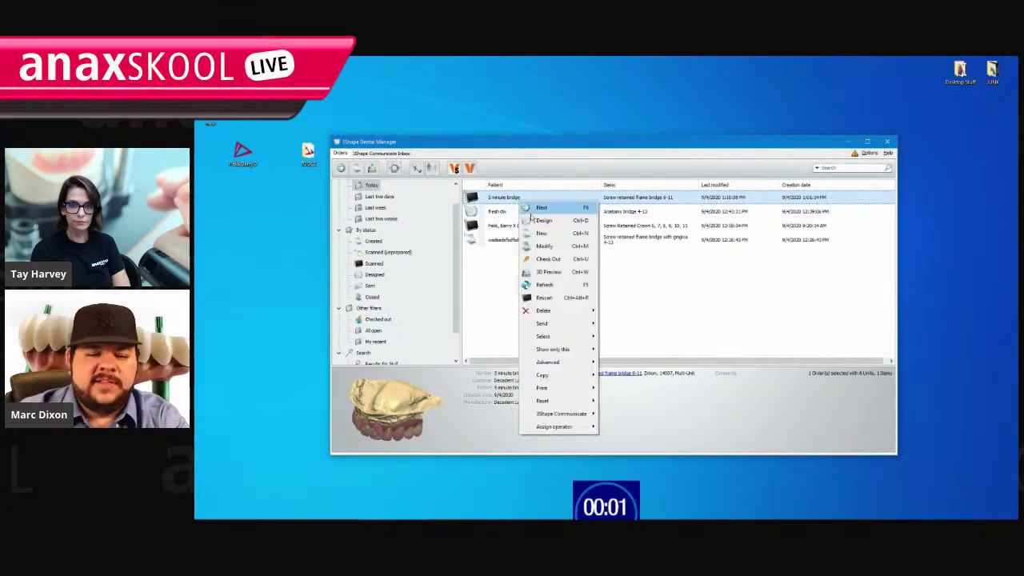
left_click(525, 208)
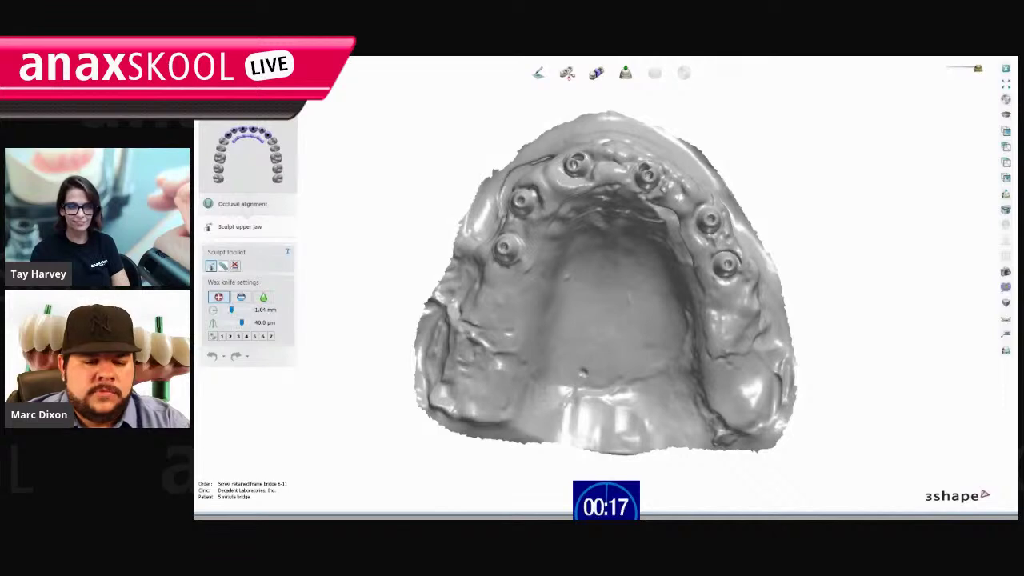
Examine the implant sites on the upper jaw scan up close and continue past sculpting to the annotations.
scroll(529, 293, "up", 3)
middle_click_drag(525, 283, 489, 391)
scroll(509, 370, "down", 1)
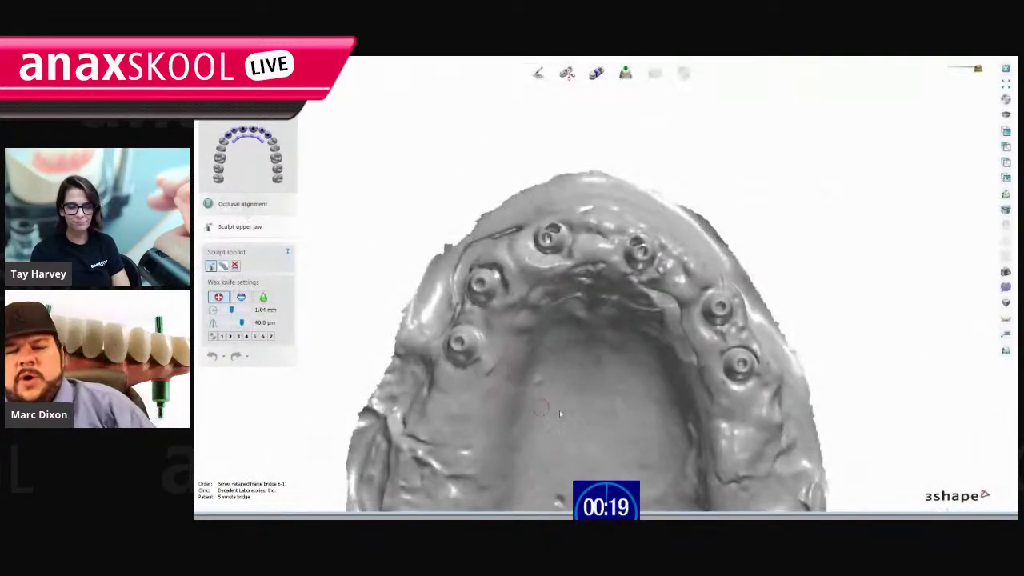
right_click_drag(559, 412, 526, 323)
scroll(433, 332, "up", 3)
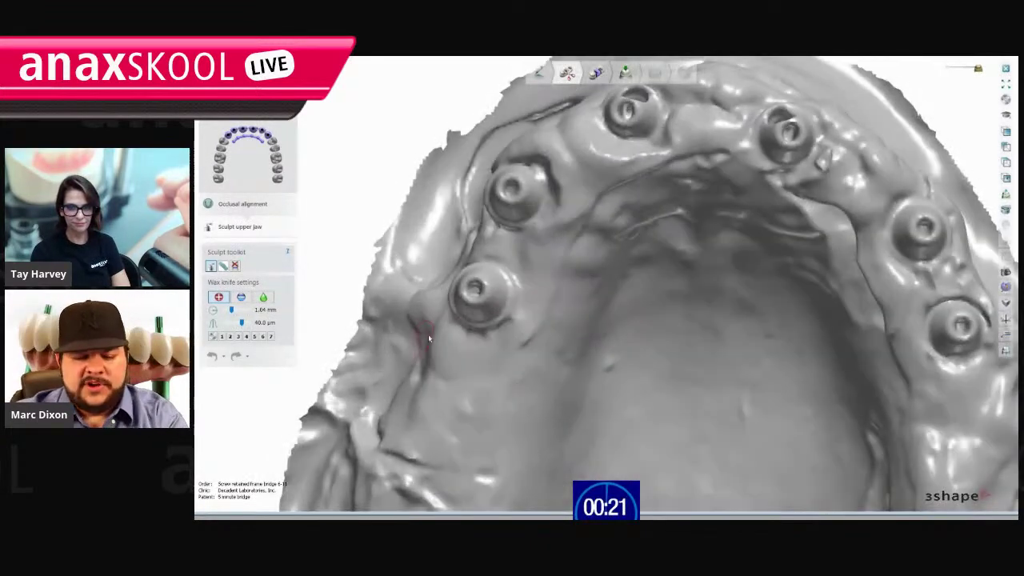
right_click_drag(428, 333, 461, 320)
scroll(521, 232, "up", 2)
scroll(491, 280, "up", 3)
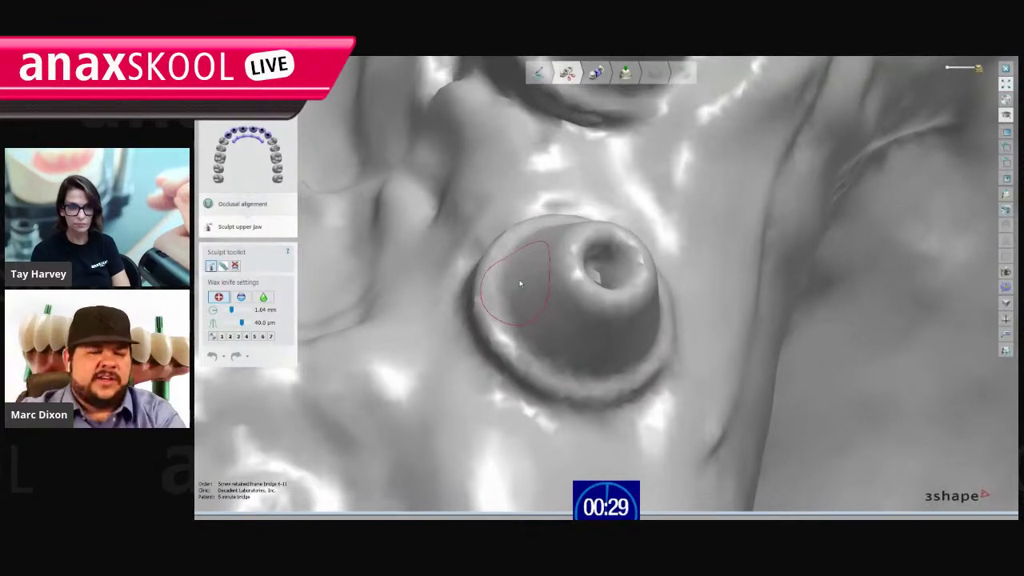
scroll(519, 284, "down", 5)
key("Return")
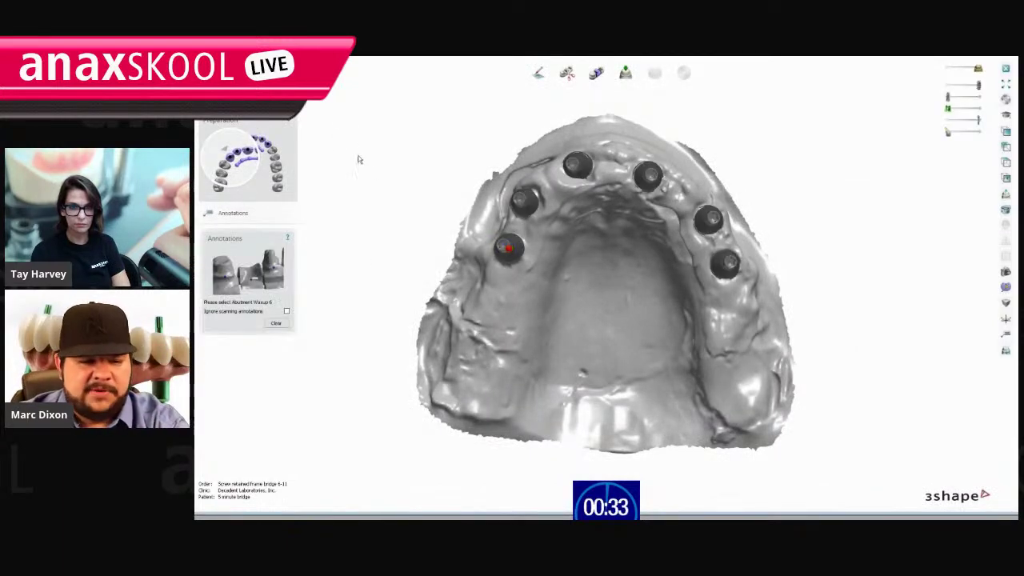
Annotate Abutment Waxup 6 to 11 at the six implant sites on the upper jaw scan and accept the insertion direction.
right_click_drag(376, 214, 338, 84)
left_click(494, 248)
left_click(550, 207)
left_click(577, 174)
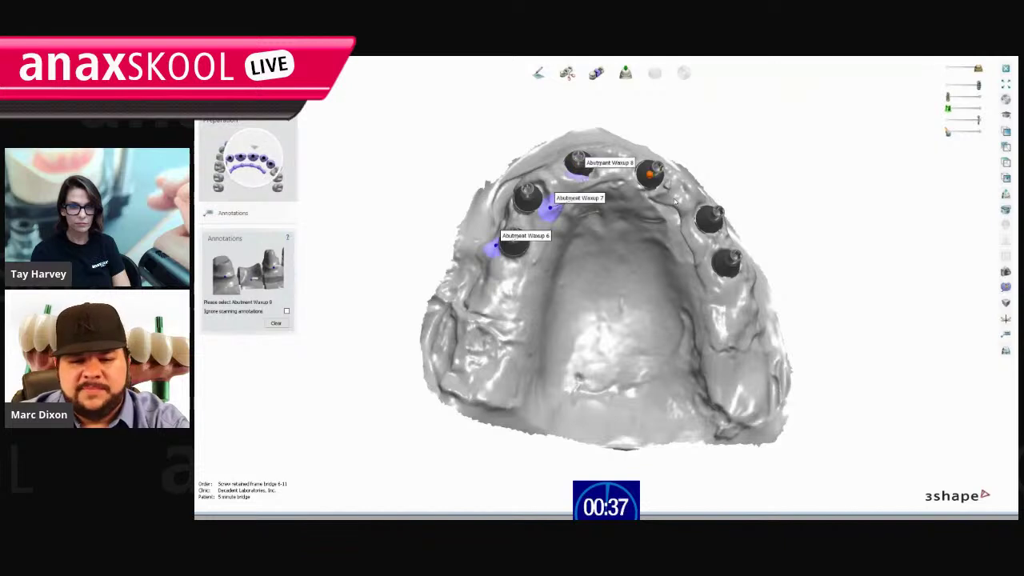
left_click(686, 207)
left_click(700, 236)
left_click(712, 289)
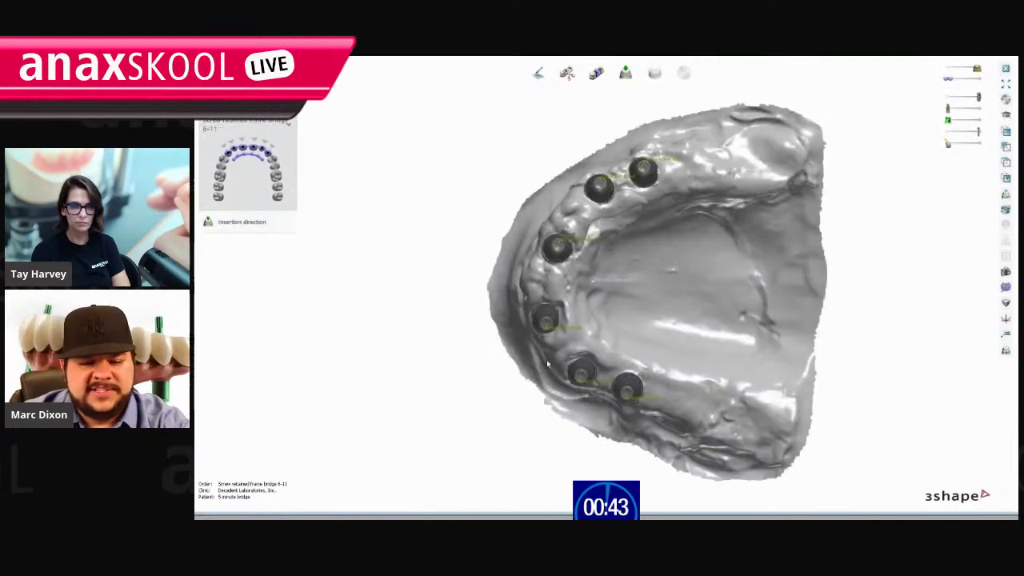
key("Return")
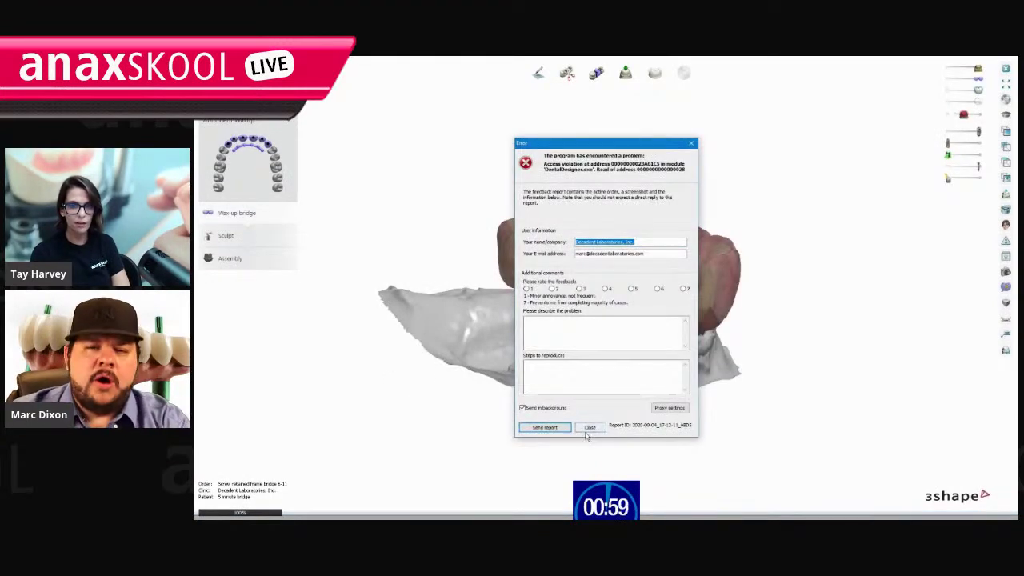
Dismiss the error report and hide the upper jaw scan and the dark implant cylinders, leaving the bridge with its gold interfaces.
left_click(590, 428)
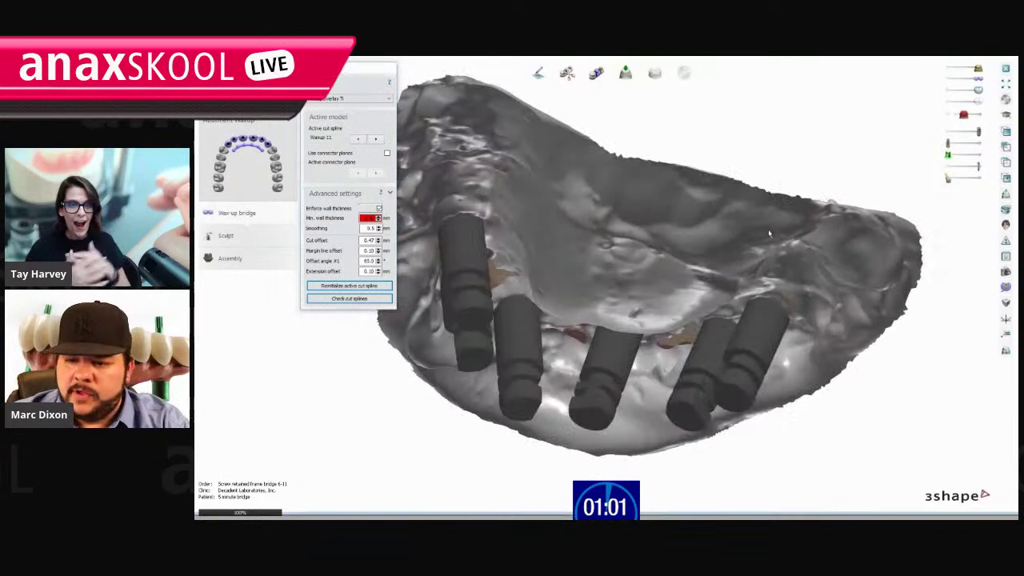
left_click(948, 68)
right_click_drag(704, 336, 691, 242)
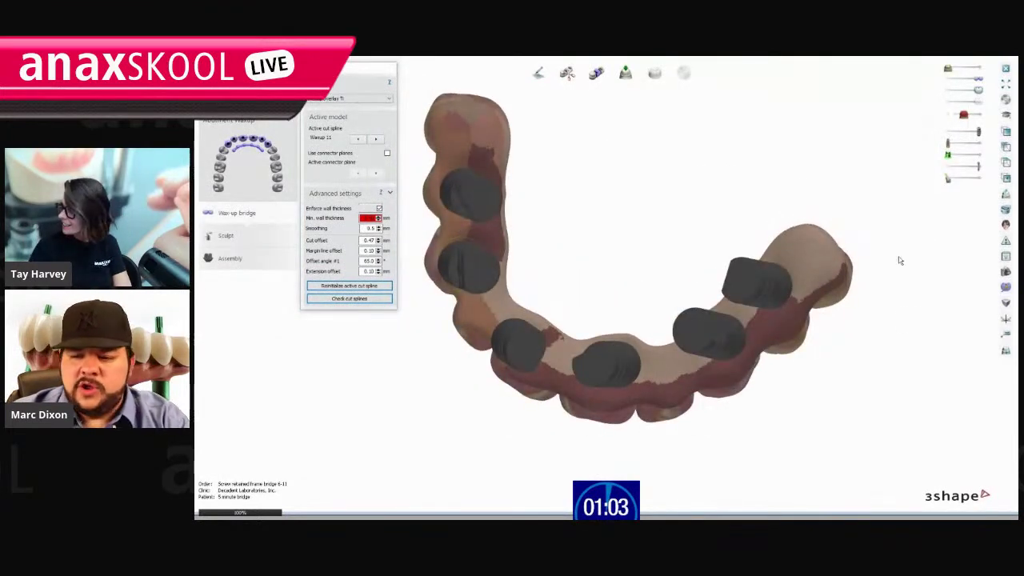
left_click(1006, 352)
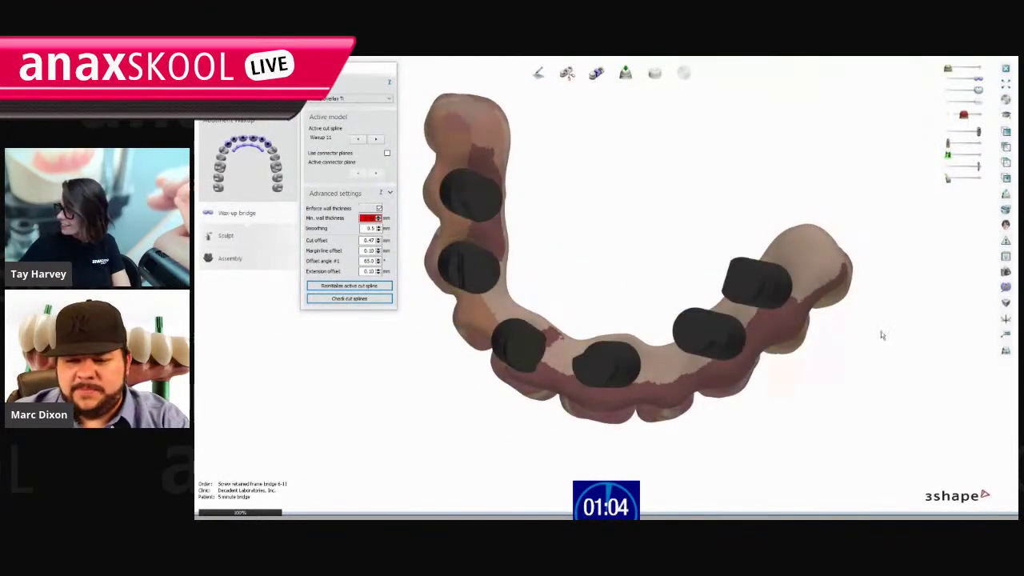
left_click(949, 132)
left_click(948, 166)
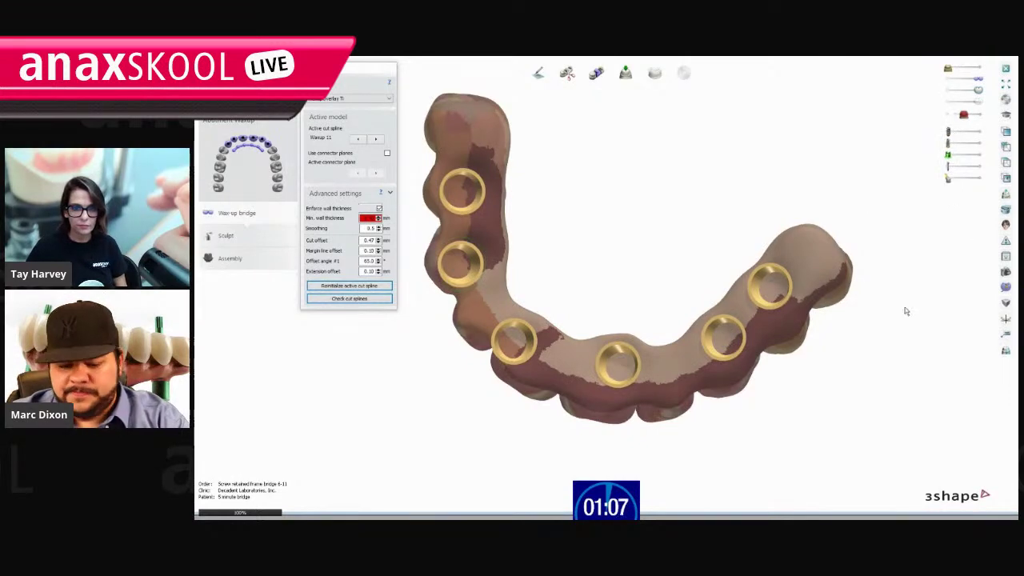
Examine the bridge and its implant interfaces from the front and underneath, and make Waxup 8 the active cut spline.
right_click_drag(544, 403, 619, 255)
scroll(603, 279, "up", 1)
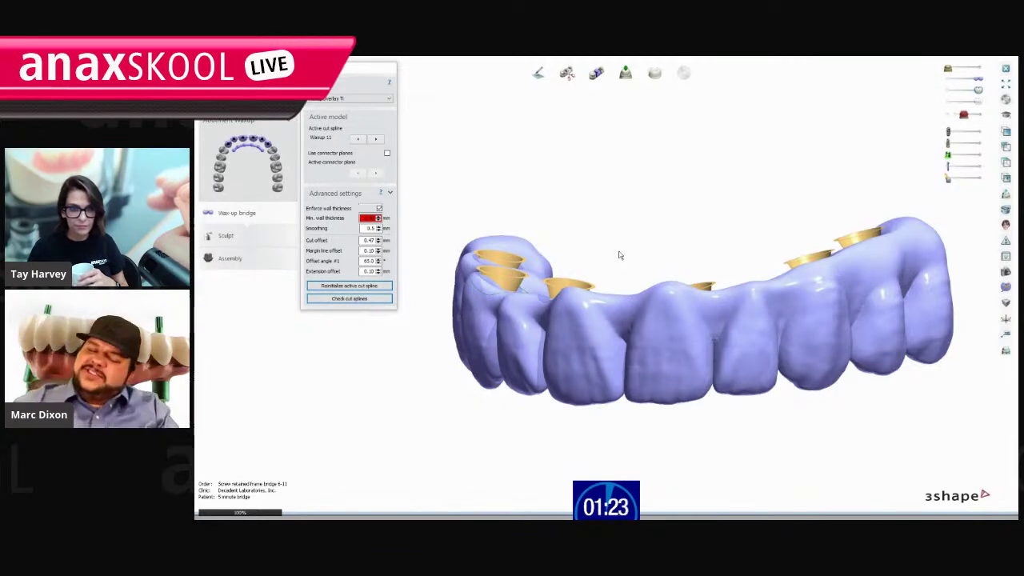
right_click_drag(622, 222, 635, 312)
scroll(539, 317, "up", 5)
scroll(538, 317, "down", 5)
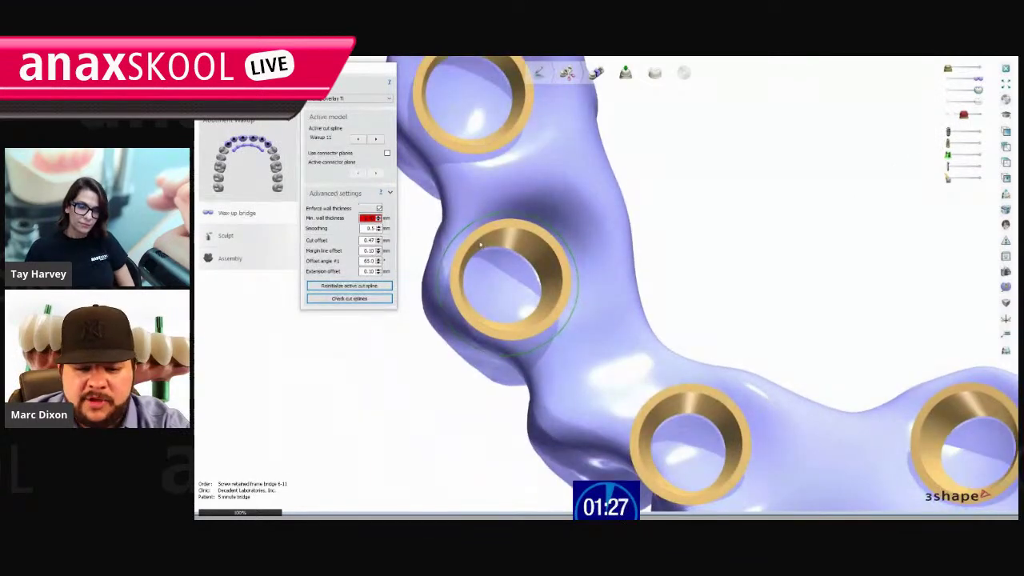
left_click(376, 138)
right_click_drag(510, 211, 786, 301)
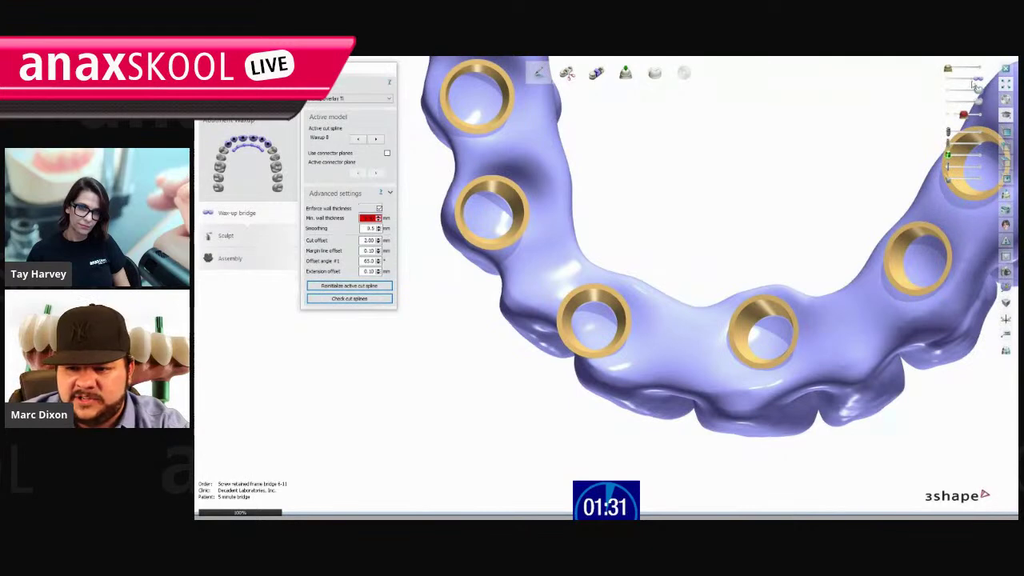
Make the wax-up bridge semi-transparent to expose the implant interfaces inside it.
left_click_drag(976, 78, 964, 78)
middle_click_drag(604, 273, 655, 219)
scroll(656, 216, "down", 6)
right_click_drag(664, 208, 647, 233)
scroll(622, 304, "up", 8)
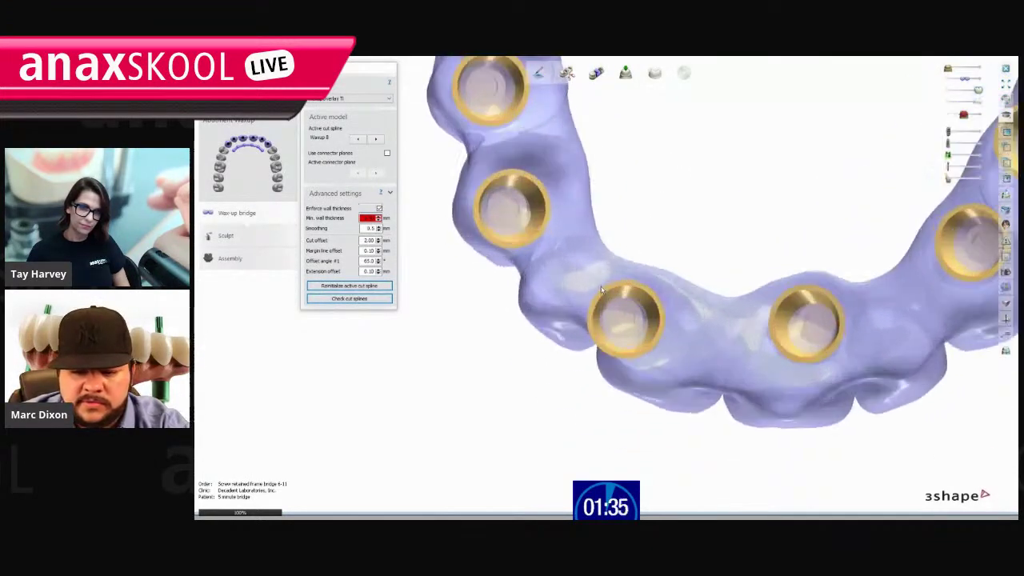
Check the cut splines and inspect the Waxup 8 interface from the front and from underneath.
left_click(352, 298)
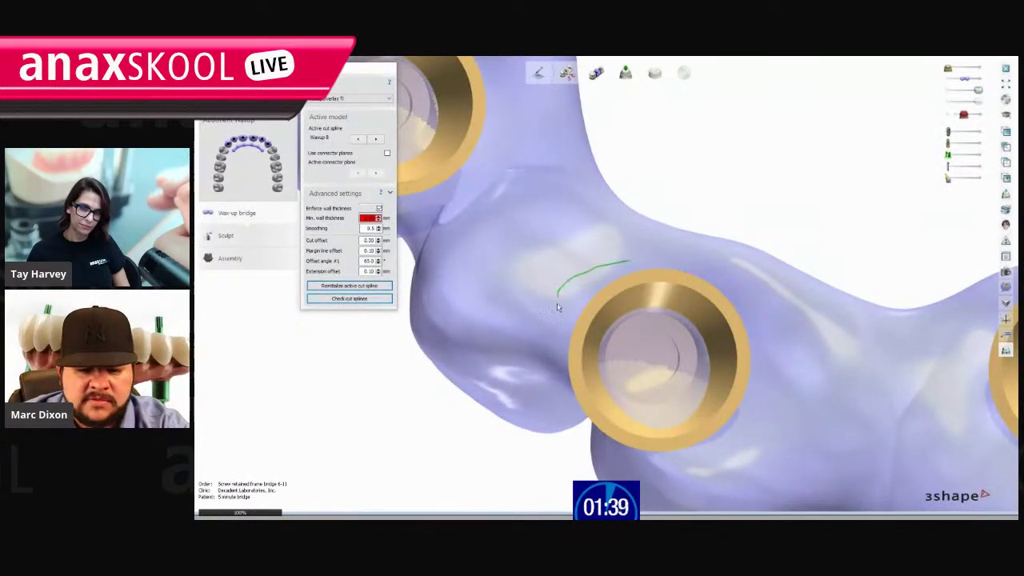
scroll(558, 345, "down", 3)
right_click_drag(558, 345, 569, 288)
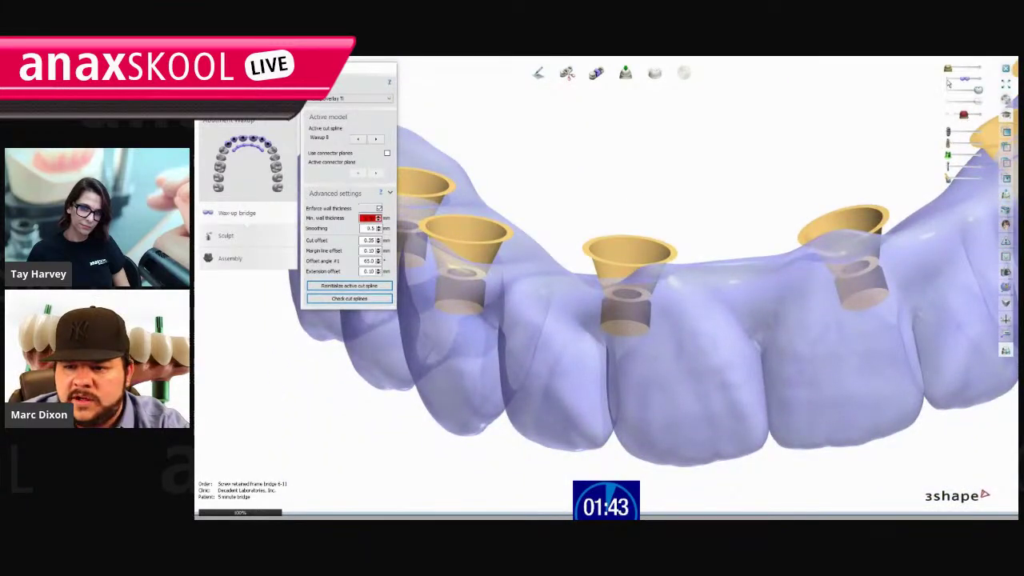
right_click_drag(569, 213, 566, 298)
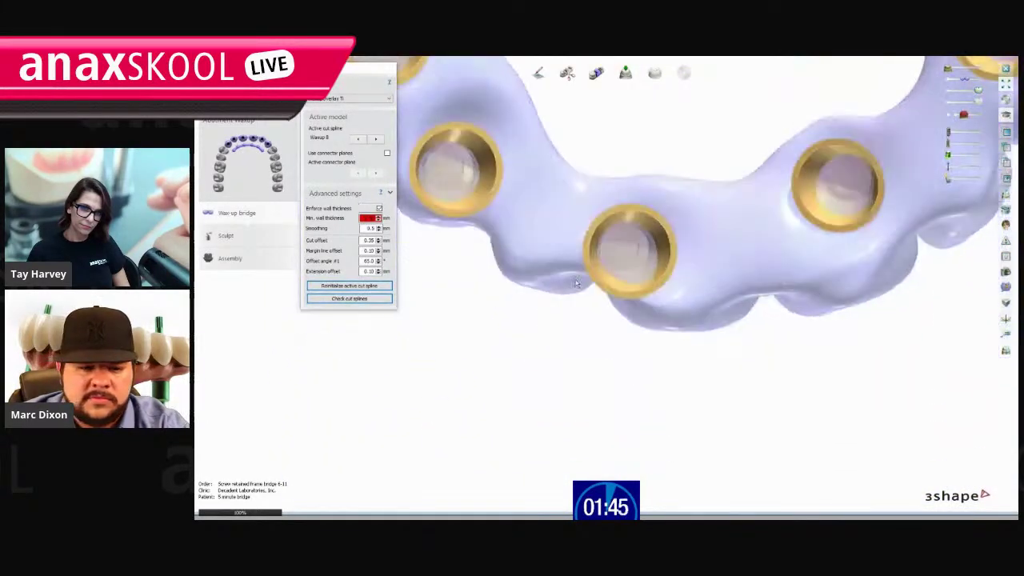
Reinitialize the Waxup 8 cut spline, try to redraw it closely around the gold interface, and dismiss the resulting error.
left_click(331, 287)
right_click_drag(590, 327, 669, 242)
scroll(649, 309, "up", 5)
right_click_drag(649, 309, 508, 316)
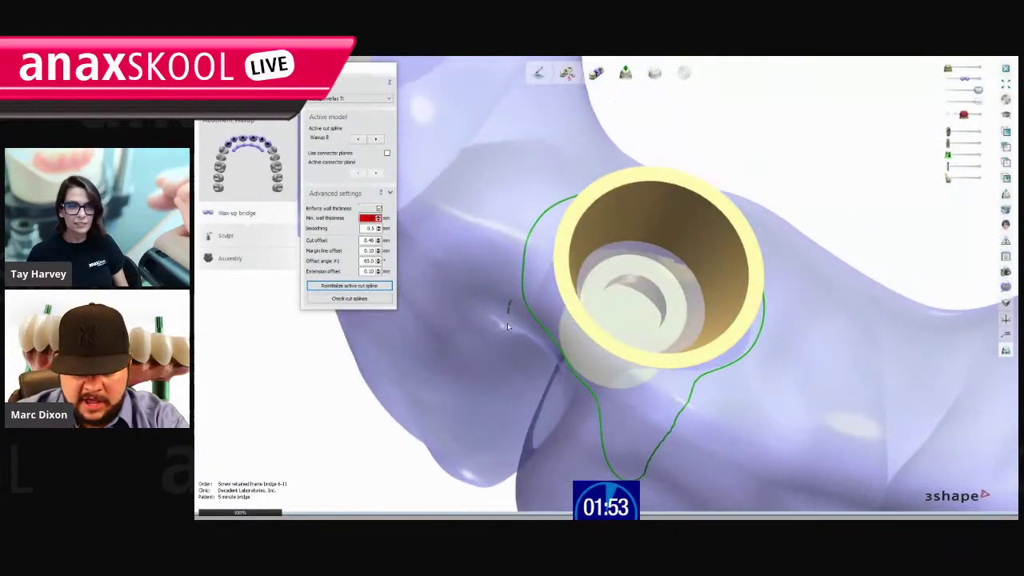
mouse_move(573, 437)
left_mouse_down()
mouse_move(681, 428)
mouse_move(751, 339)
left_mouse_up()
mouse_move(750, 339)
right_mouse_down()
mouse_move(579, 367)
mouse_move(575, 352)
mouse_move(540, 357)
mouse_move(550, 314)
mouse_move(655, 354)
right_mouse_up()
left_click_drag(658, 388, 725, 359)
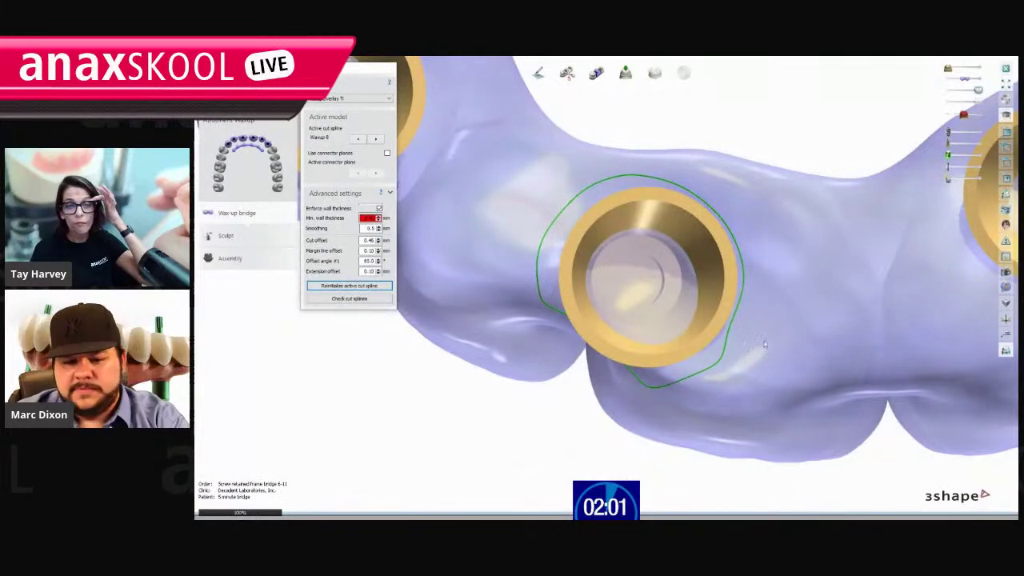
right_click_drag(549, 285, 523, 285)
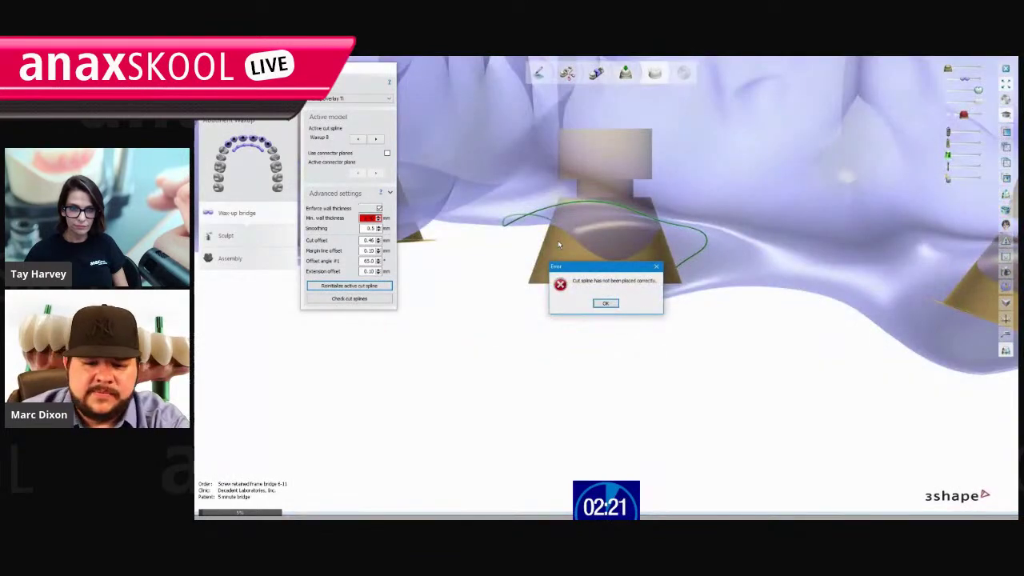
left_click(607, 303)
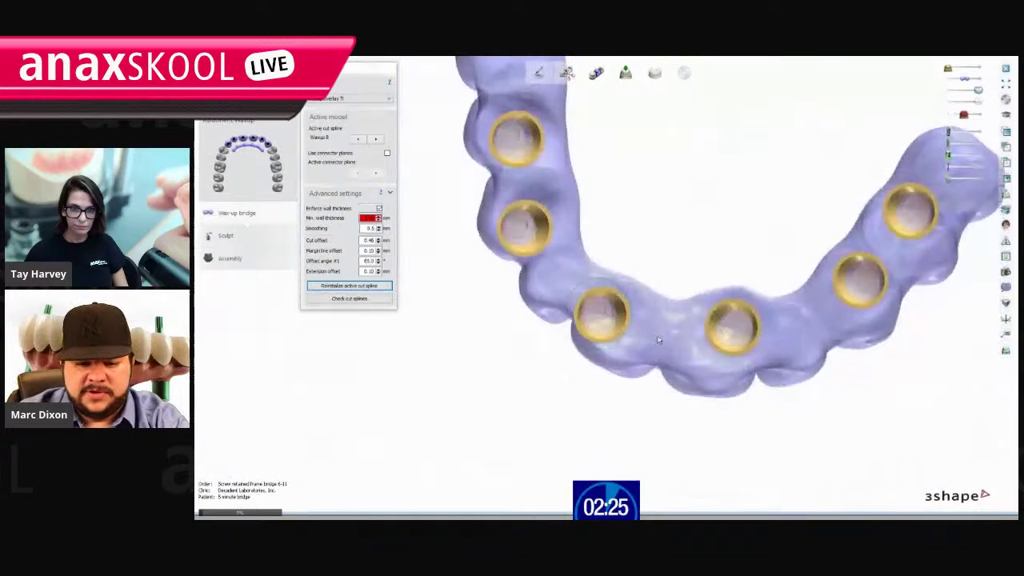
Review the other cut splines on the bridge, including Waxup 11, 10 and 7, and close the error report.
left_click(375, 139)
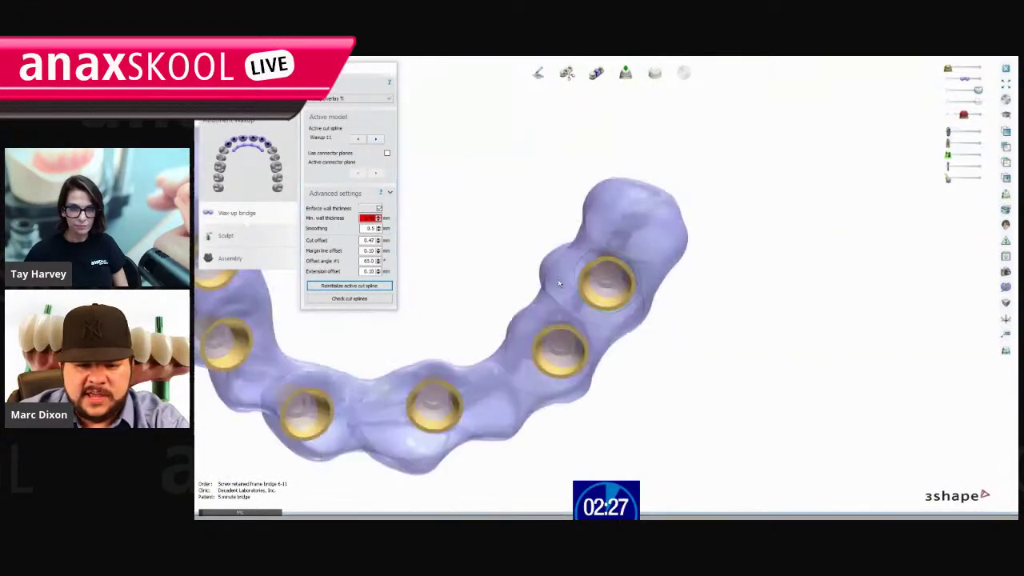
left_click(372, 140)
right_click_drag(516, 337, 503, 257)
left_click(376, 139)
right_click_drag(484, 291, 518, 248)
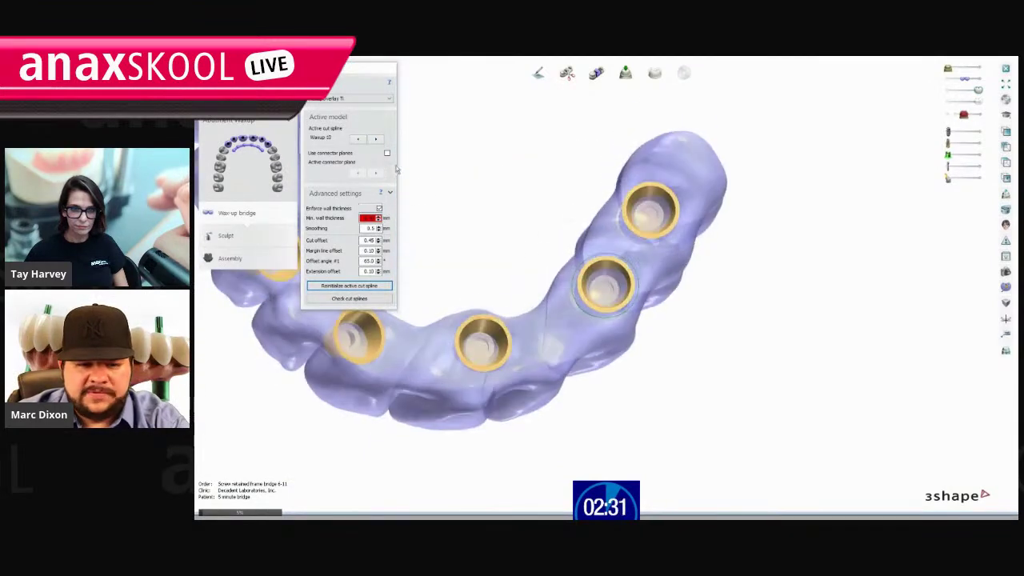
left_click(377, 139)
right_click_drag(536, 314, 541, 238)
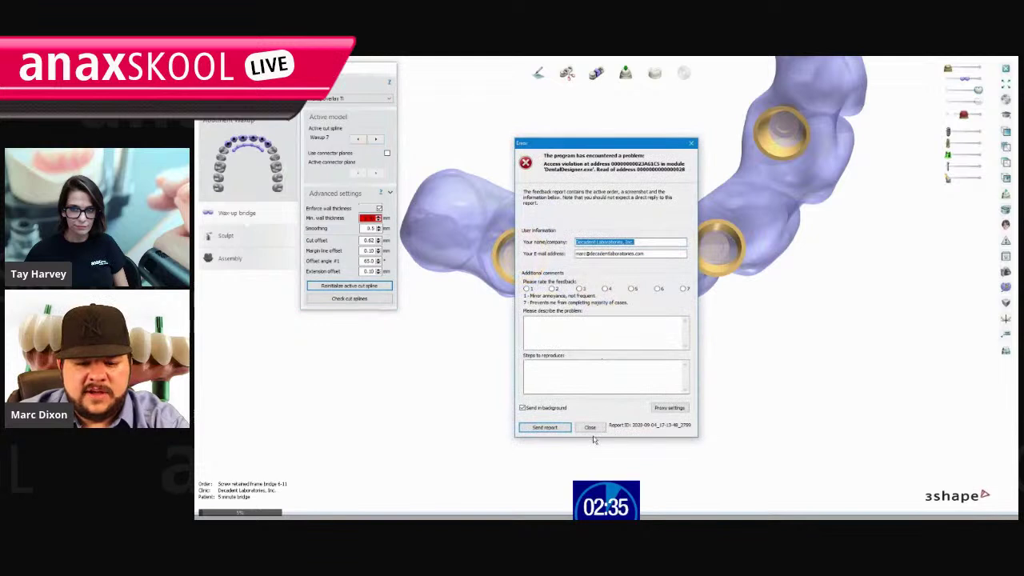
left_click(591, 428)
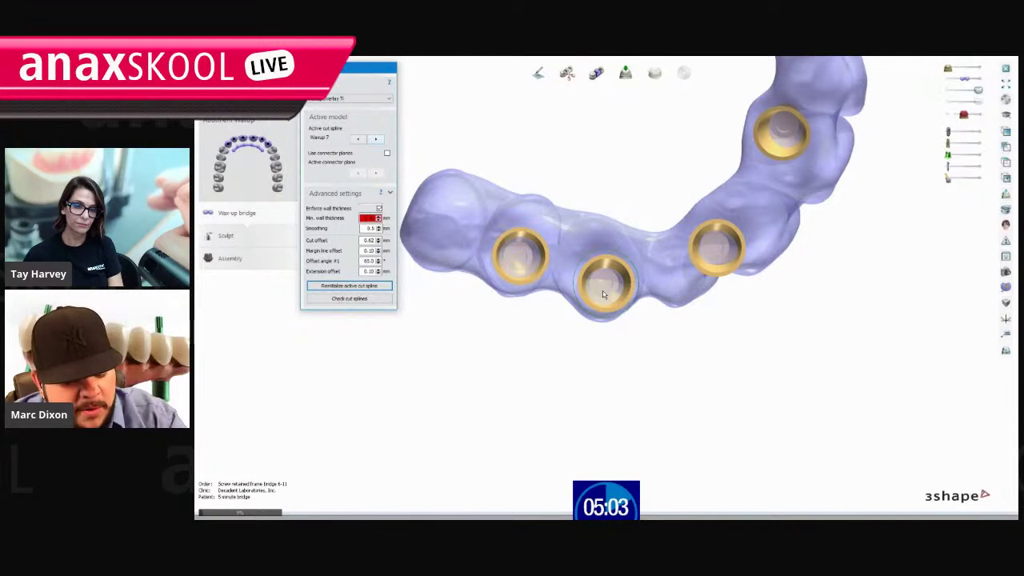
Force the unresponsive DentalDesigner to quit through Task Manager and acknowledge the message in 3Shape Dental Manager.
key("ctrl+shift+Escape")
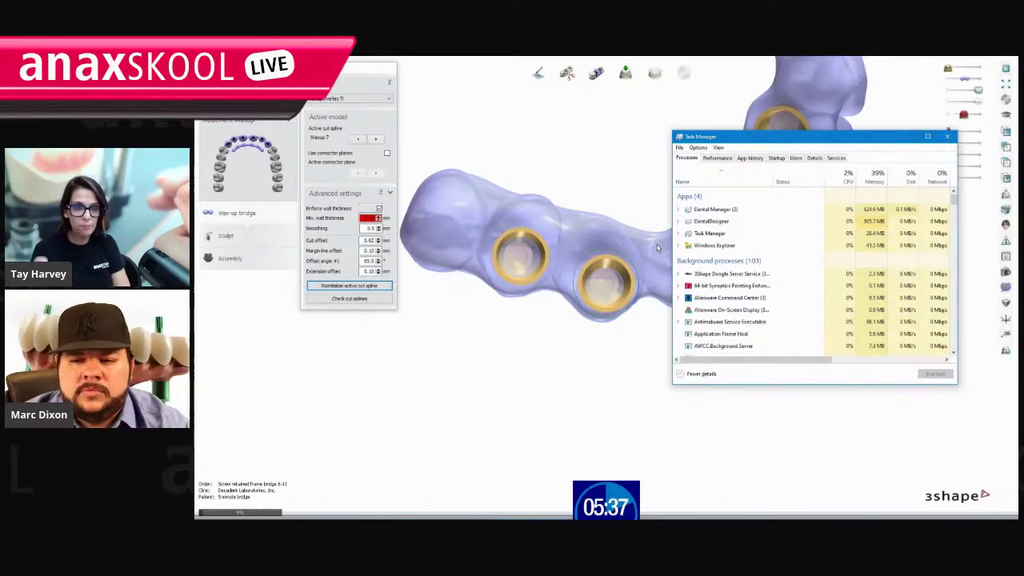
left_click(946, 136)
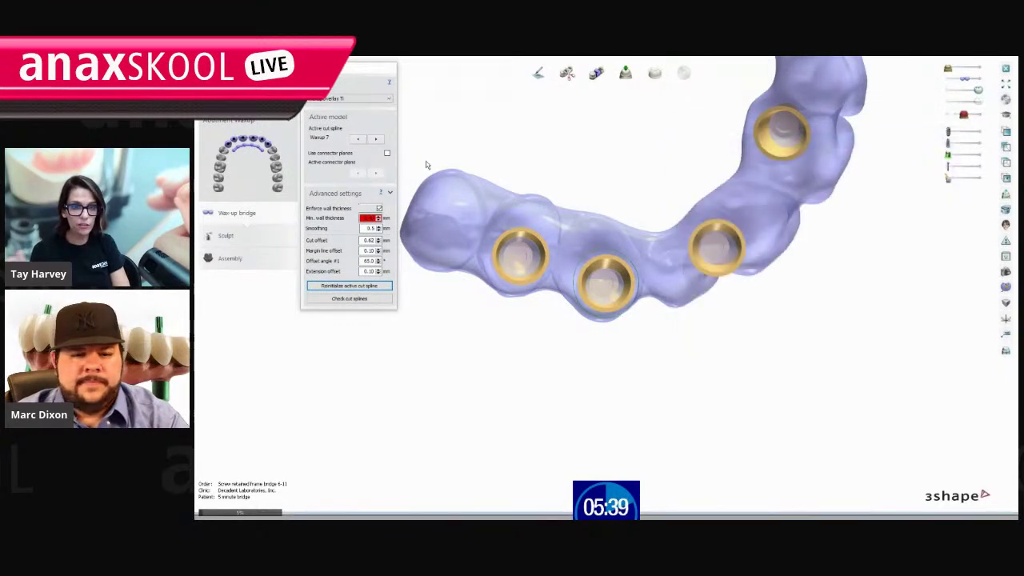
key("ctrl+shift+Escape")
left_click(724, 233)
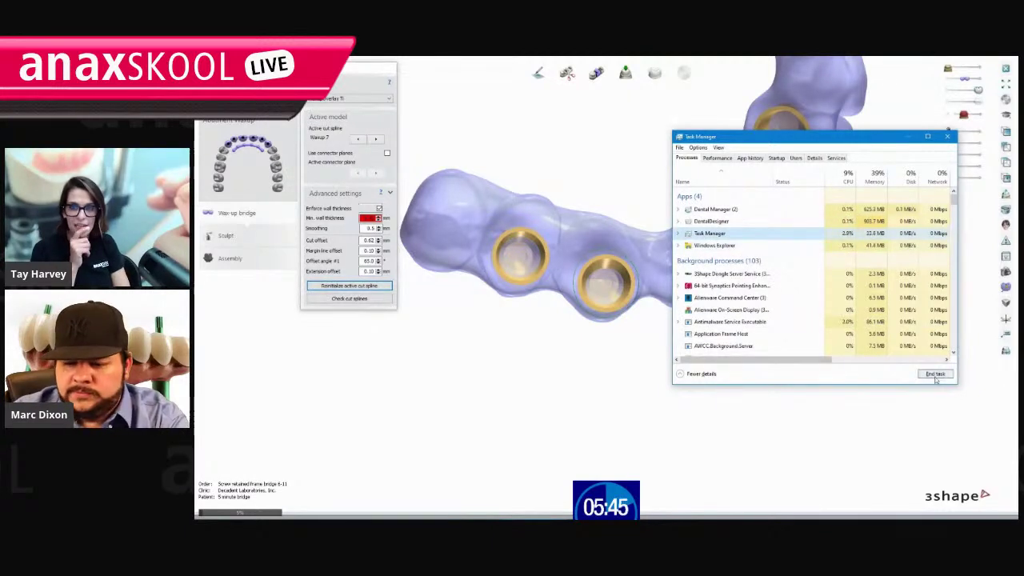
left_click(763, 221)
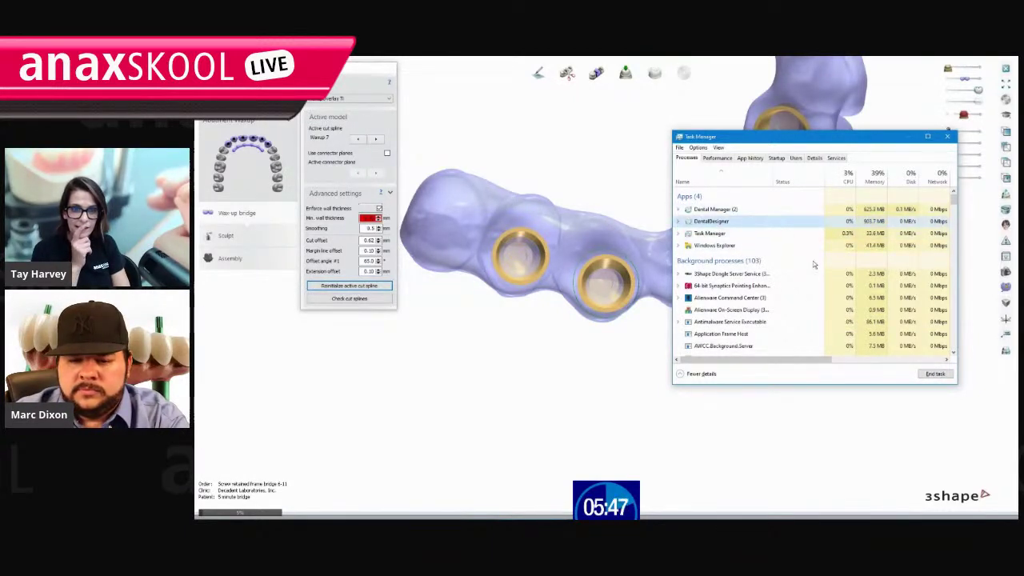
left_click(933, 375)
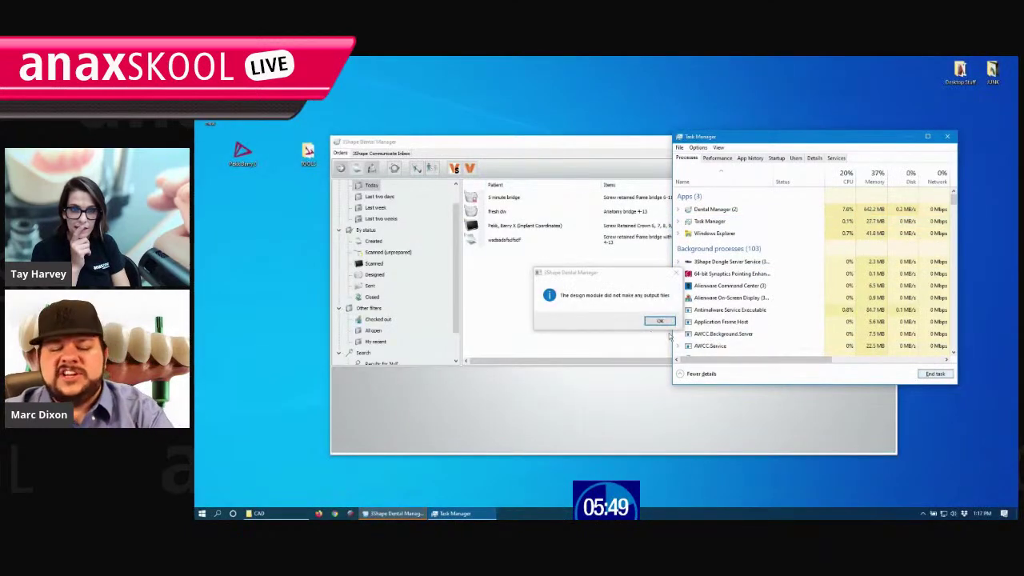
left_click(661, 322)
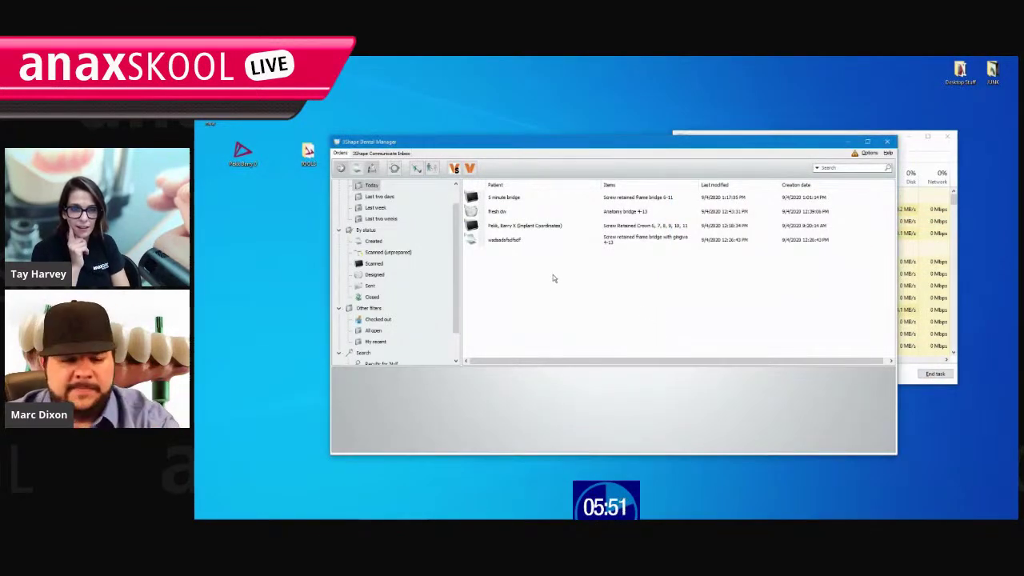
Find the patient's Diagnostic Waxup order in the saved search results and open it for redesign.
left_click(532, 227)
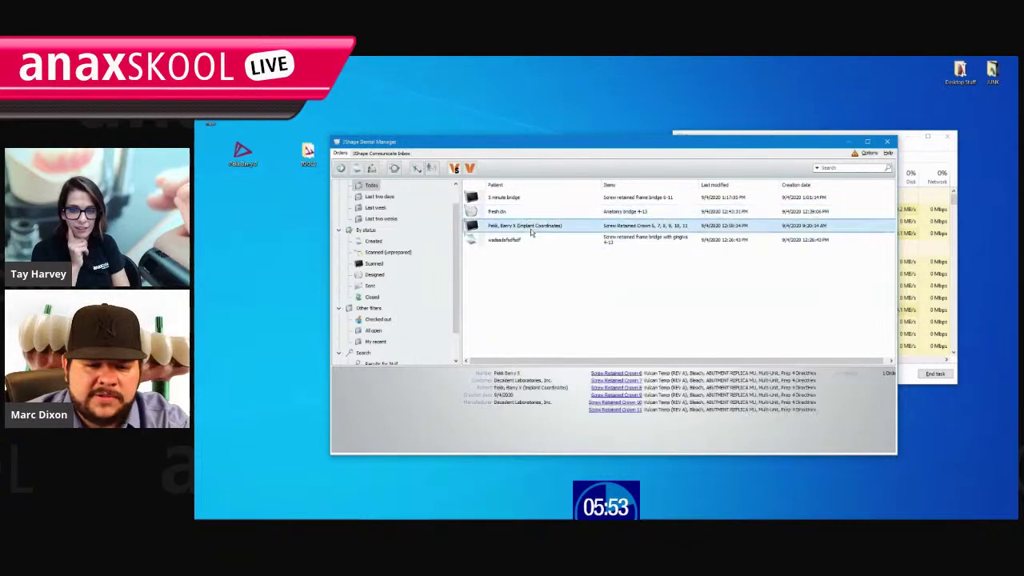
scroll(392, 320, "down", 1)
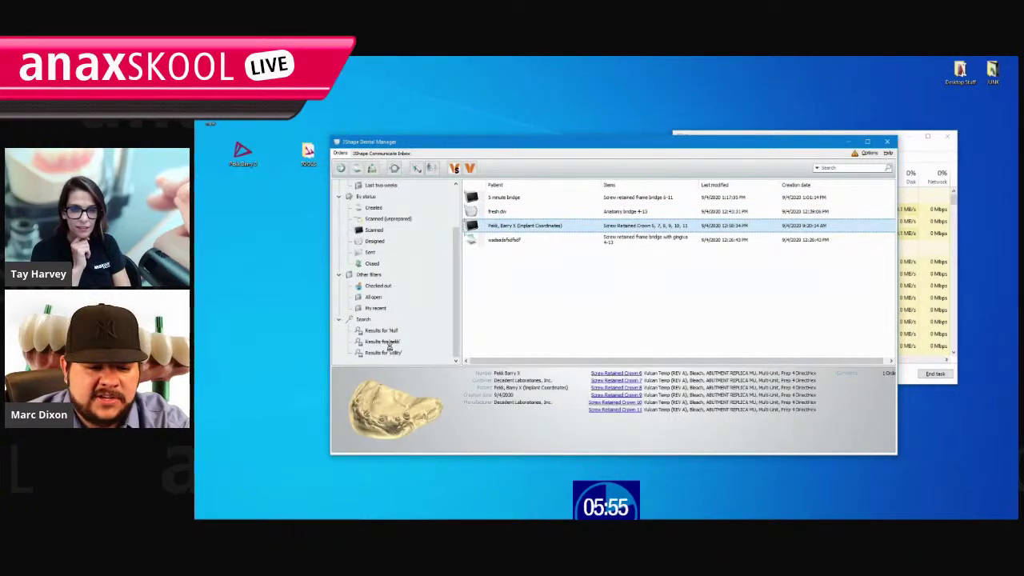
left_click(384, 342)
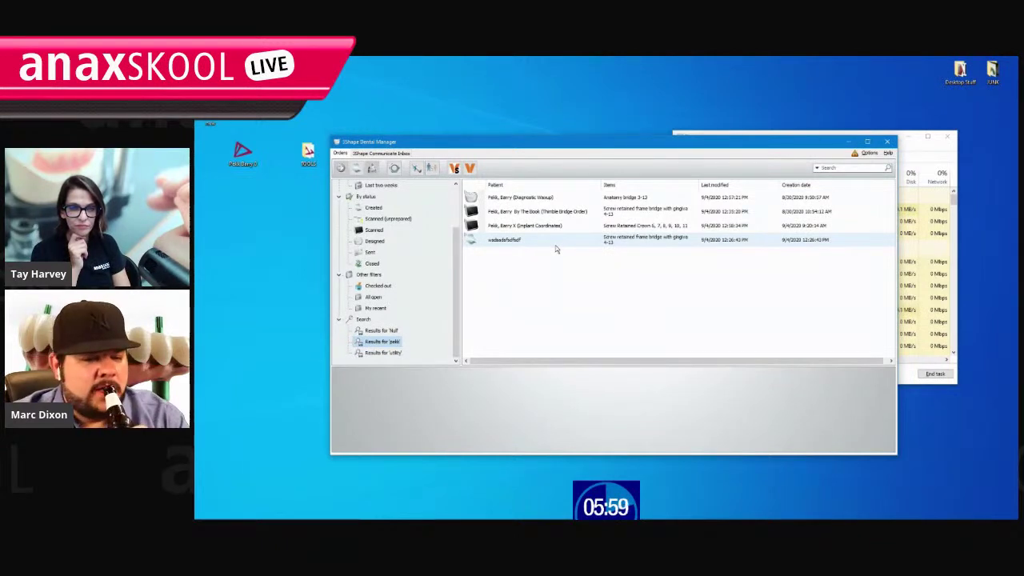
right_click(546, 199)
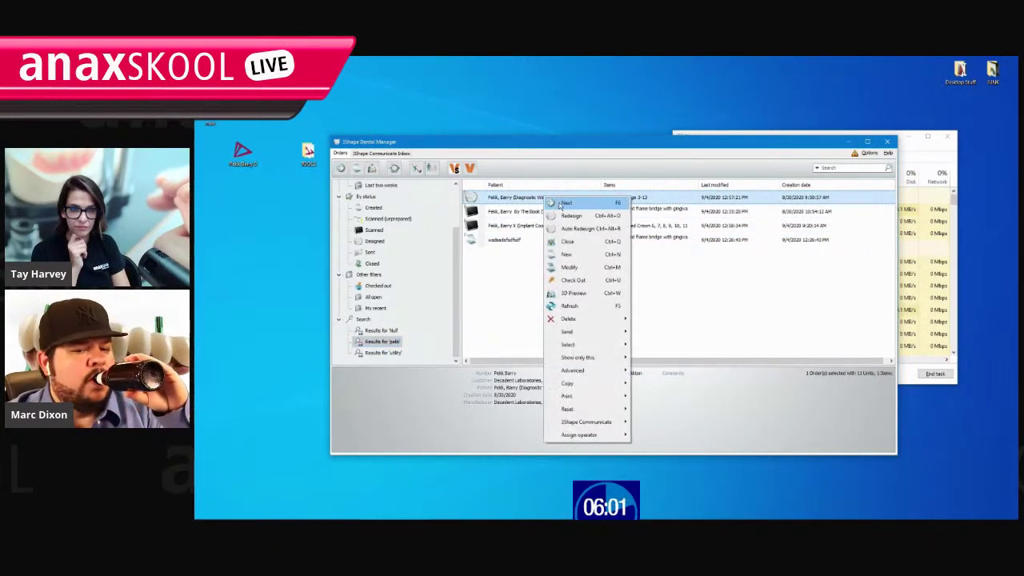
left_click(569, 215)
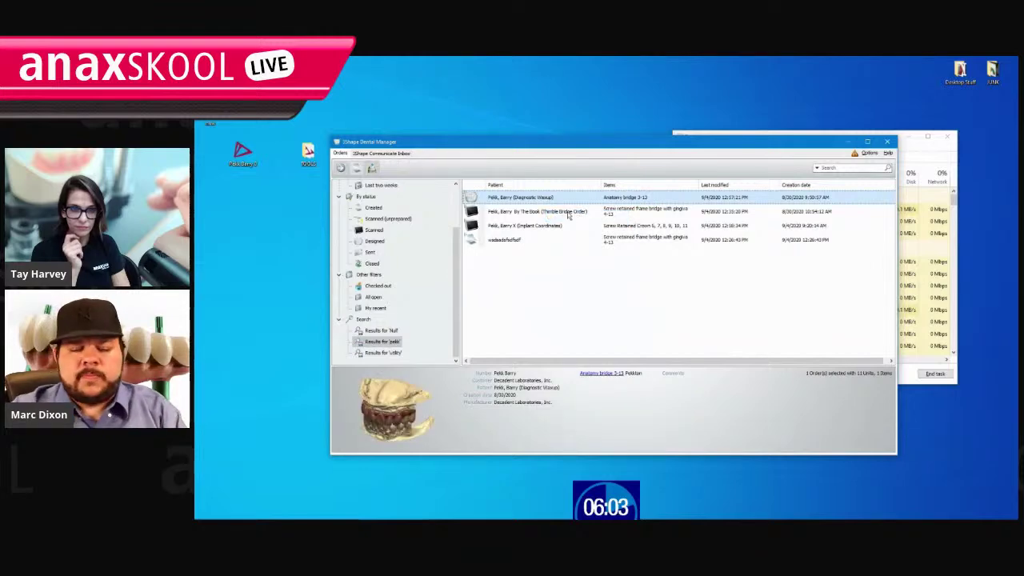
left_click(569, 214)
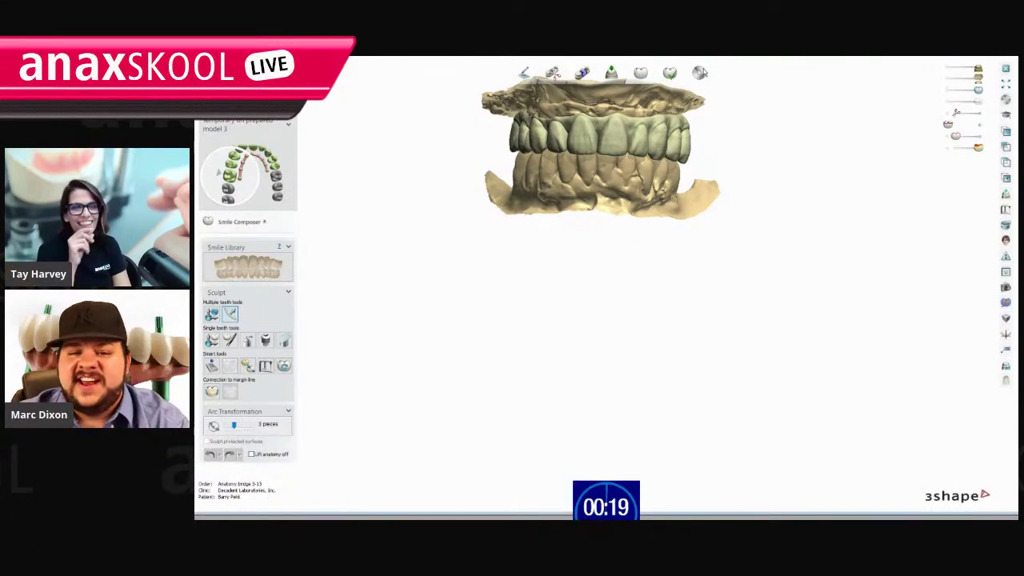
Hide the jaw scans so that only the diagnostic anatomy bridge is displayed, enlarged and centred from the front.
middle_click_drag(683, 261, 670, 440)
right_click_drag(670, 440, 621, 253)
scroll(624, 250, "up", 3)
key("1")
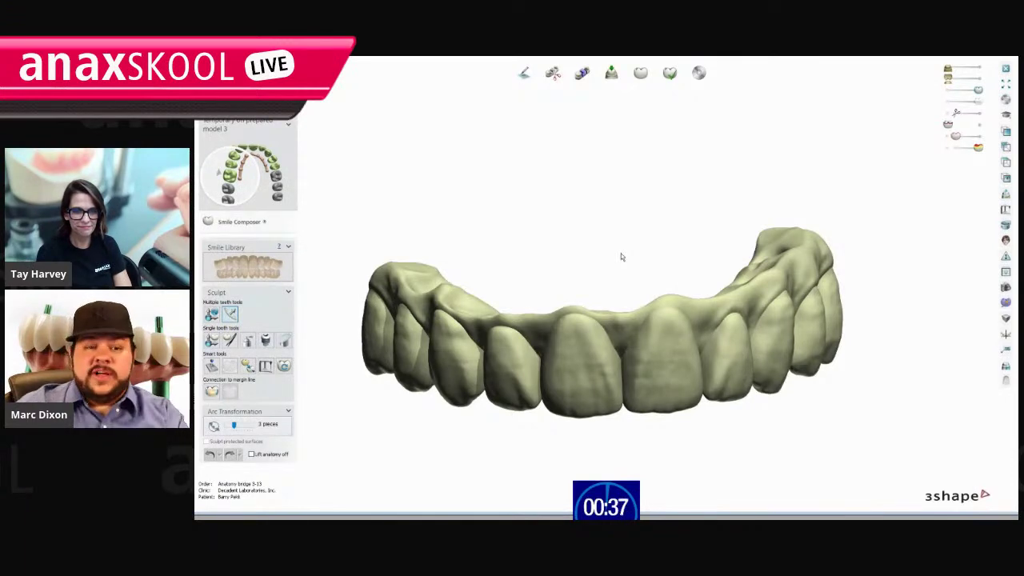
Review the Additional scans options for saving the anatomy bridge, select the model there, and close the tool.
right_click_drag(619, 226, 616, 304)
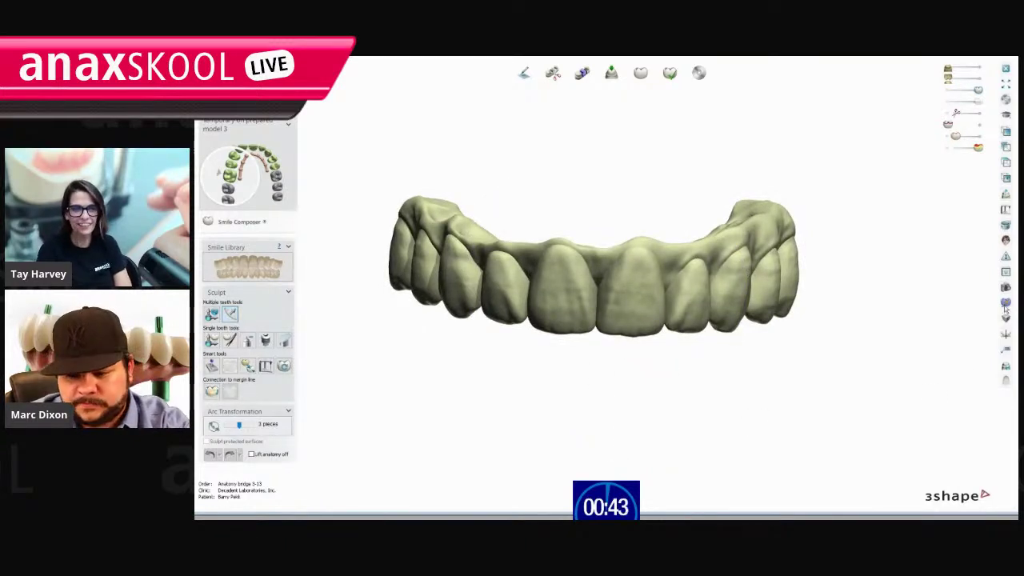
left_click(1006, 304)
left_click(976, 221)
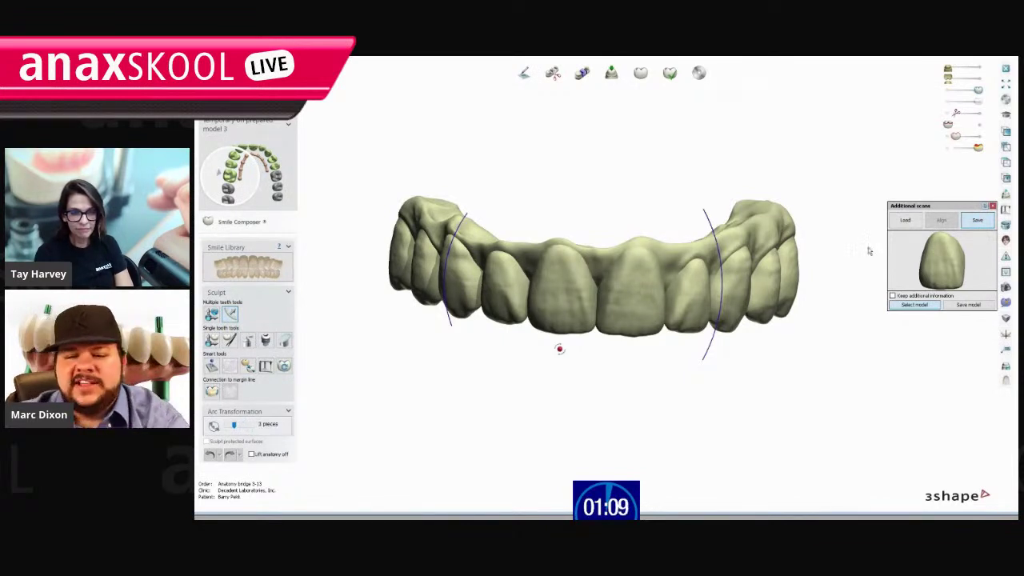
left_click(916, 306)
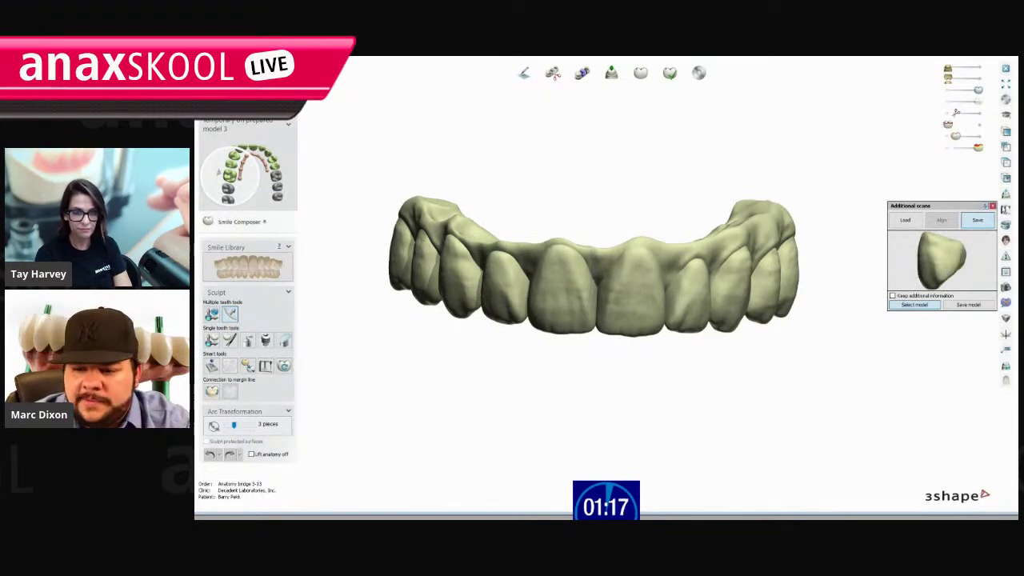
left_click(993, 205)
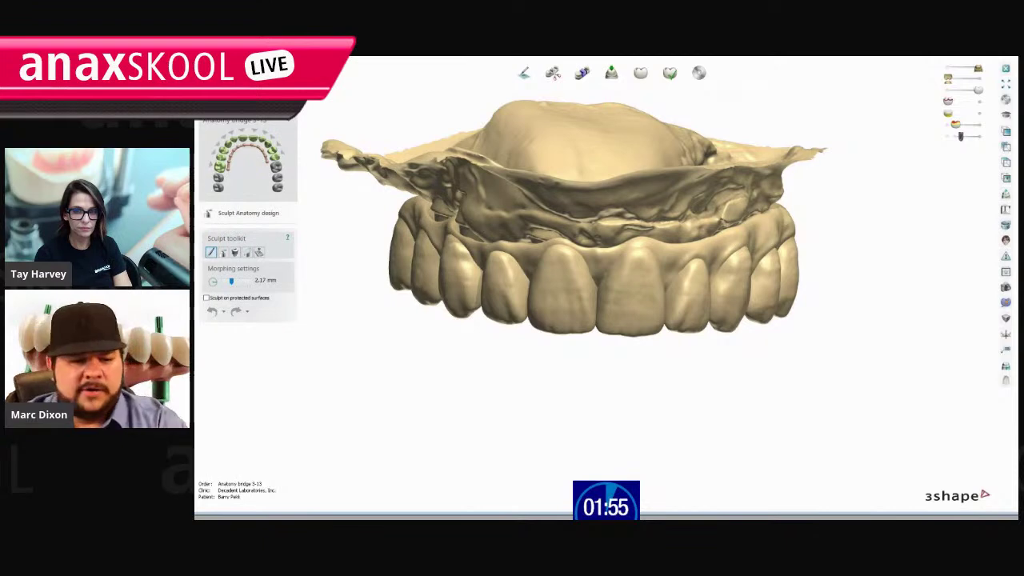
Compare the anatomy bridge with the jaw scan from the occlusal and facial sides by toggling the scan's visibility.
right_click_drag(848, 336, 553, 402)
left_click(947, 72)
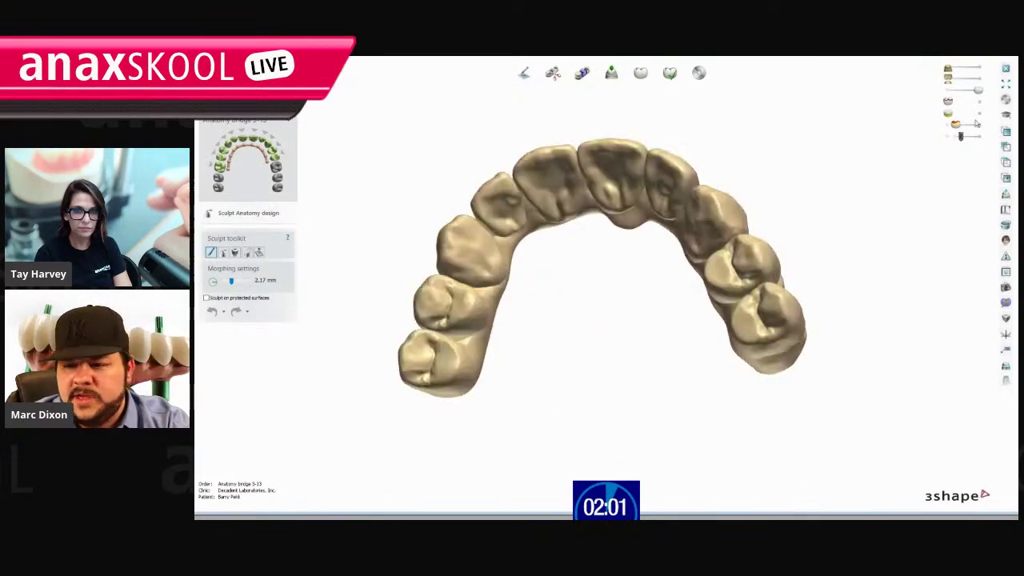
left_click(954, 73)
mouse_move(434, 197)
right_mouse_down()
mouse_move(467, 336)
mouse_move(468, 264)
mouse_move(472, 328)
mouse_move(520, 256)
mouse_move(562, 223)
right_mouse_up()
key("1")
key("1")
scroll(468, 260, "up", 4)
scroll(468, 260, "down", 5)
key("1")
key("1")
scroll(562, 224, "up", 5)
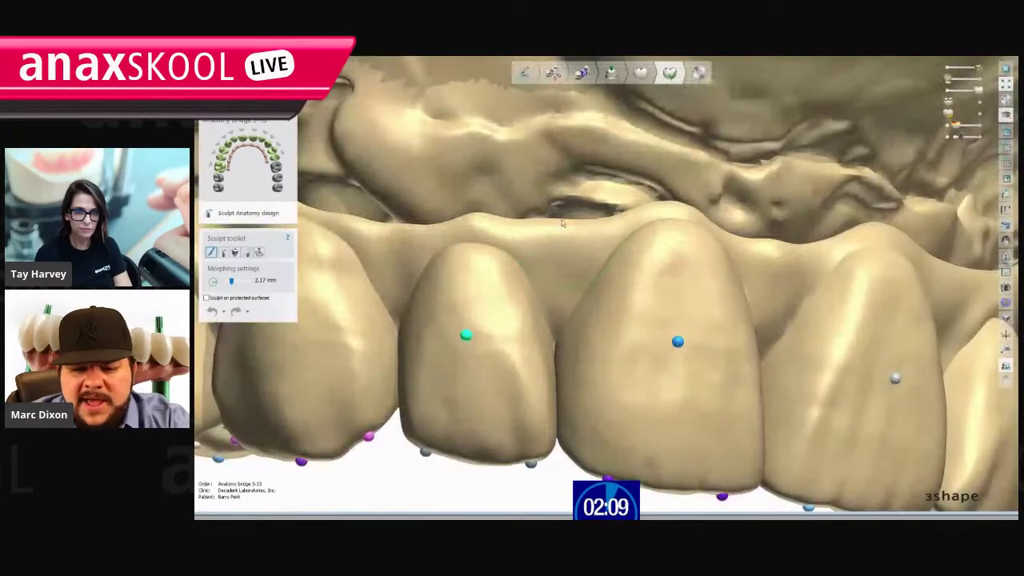
Examine the bridge's tissue side where it meets the ridge, with the jaw scan shown and hidden.
scroll(562, 223, "down", 5)
right_click_drag(592, 180, 563, 319)
scroll(563, 319, "up", 2)
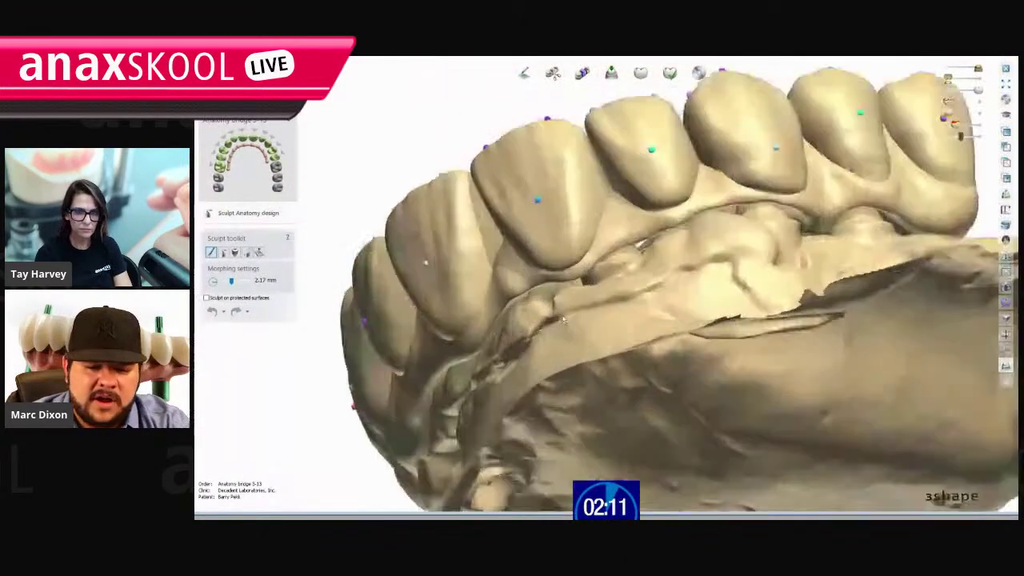
scroll(563, 319, "up", 2)
key("1")
scroll(613, 309, "down", 5)
right_click_drag(595, 325, 781, 276)
scroll(649, 265, "up", 2)
key("1")
key("1")
key("1")
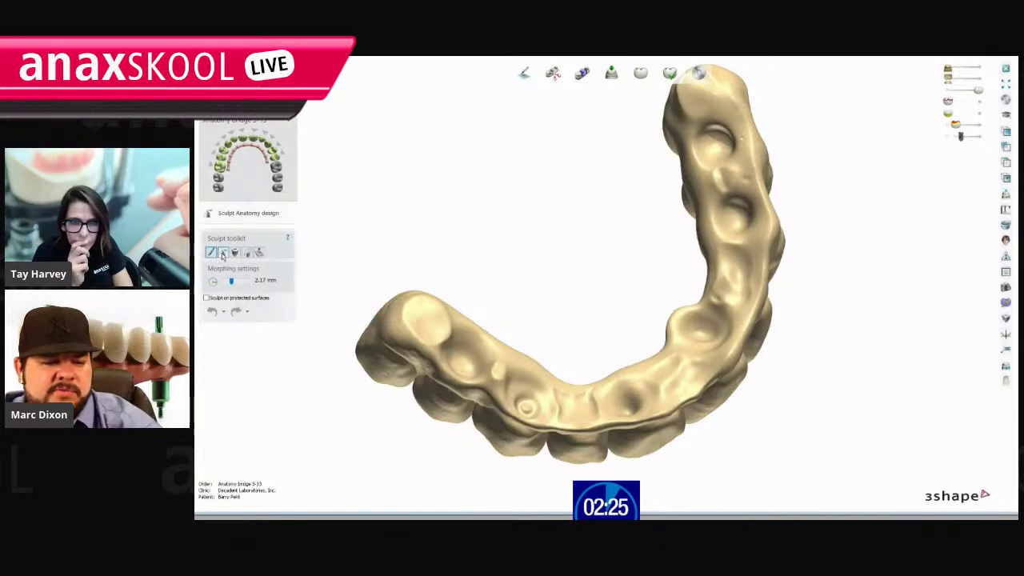
Morph the tissue surface of the bridge around the implant depressions using a 3.64 mm morphing radius.
left_click(224, 252)
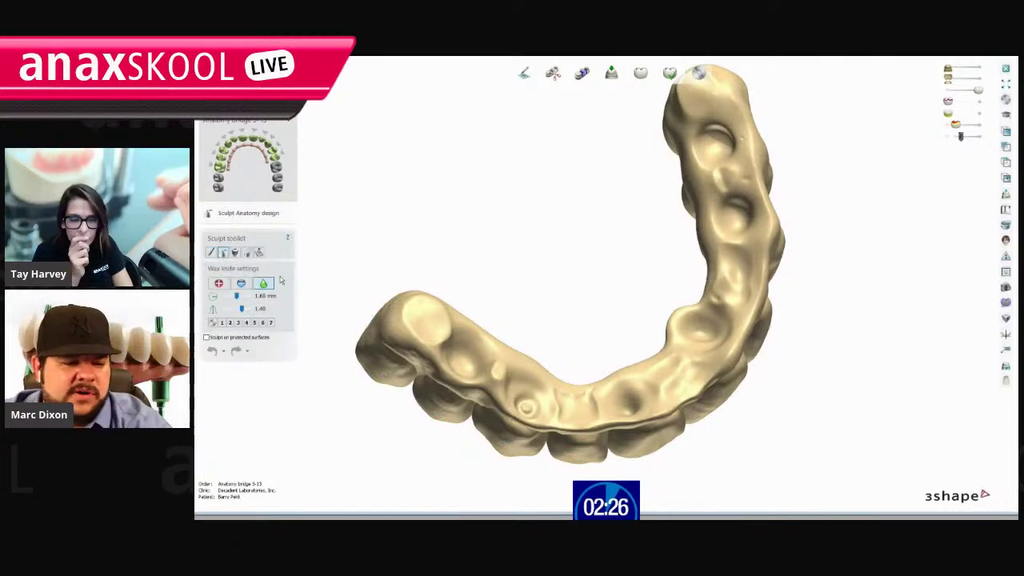
left_click(211, 252)
right_click_drag(804, 230, 680, 158)
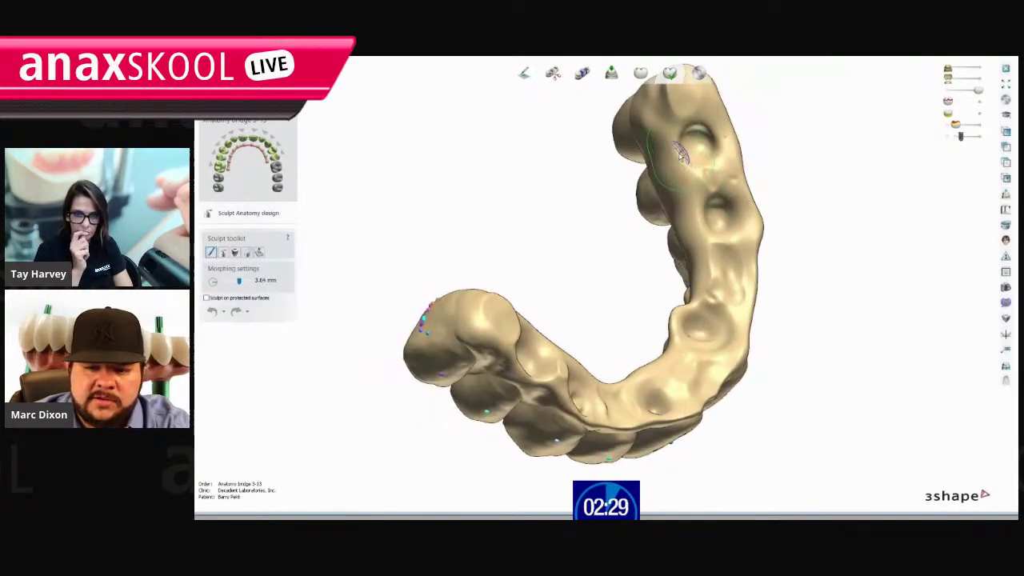
scroll(681, 156, "up", 2)
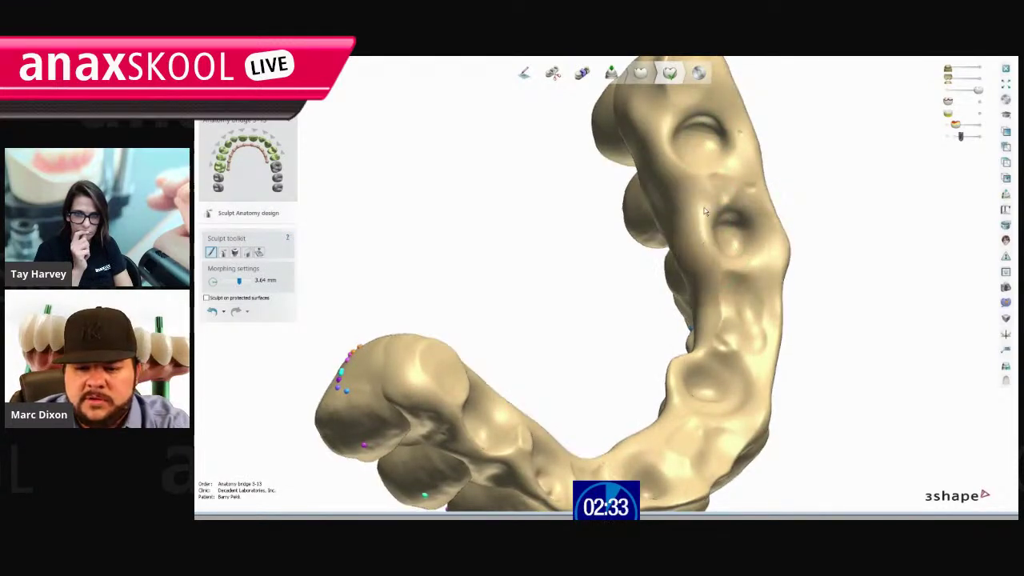
mouse_move(720, 360)
right_mouse_down()
mouse_move(739, 318)
mouse_move(664, 315)
mouse_move(647, 318)
mouse_move(653, 326)
mouse_move(659, 308)
mouse_move(536, 239)
right_mouse_up()
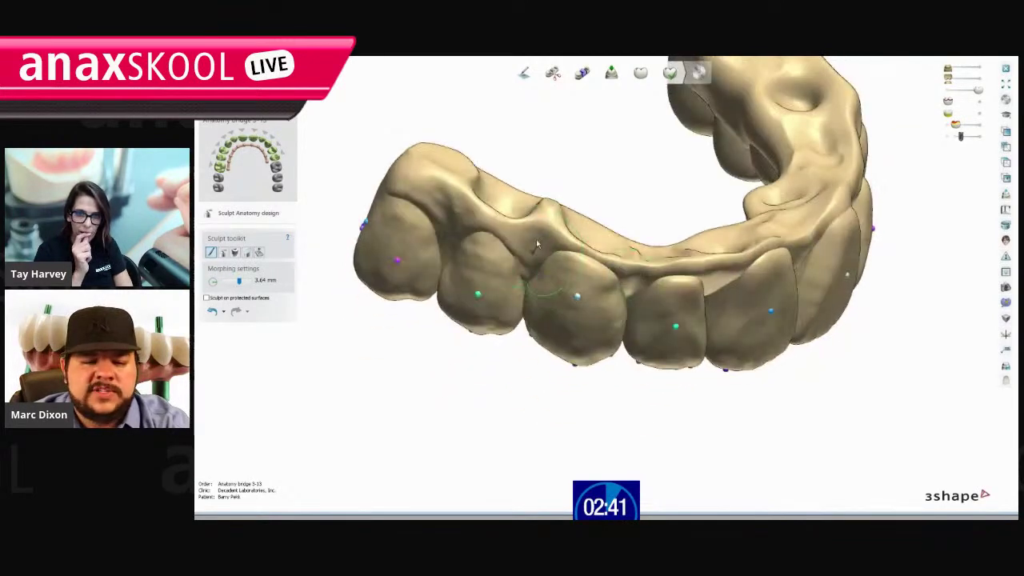
right_click_drag(578, 205, 460, 285)
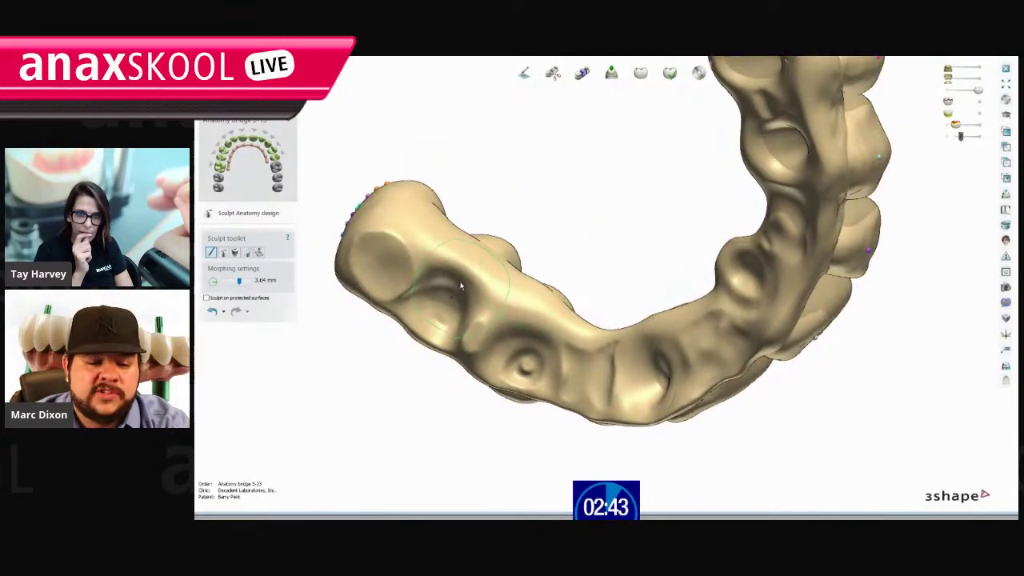
left_click_drag(460, 273, 475, 241)
left_click_drag(534, 340, 532, 319)
right_click_drag(537, 368, 491, 320)
scroll(586, 323, "down", 4)
Smooth the ringed and pitted quadrant of the bridge's tissue surface with the wax knife at a 2.72 mm radius.
left_click(223, 252)
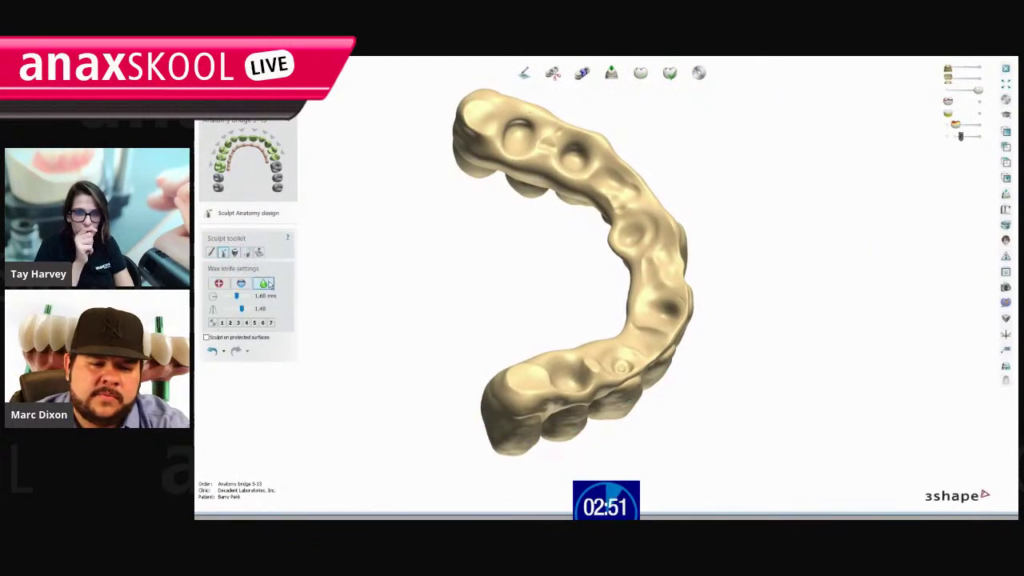
scroll(612, 321, "up", 3)
right_click_drag(610, 367, 608, 293)
scroll(608, 293, "down", 2)
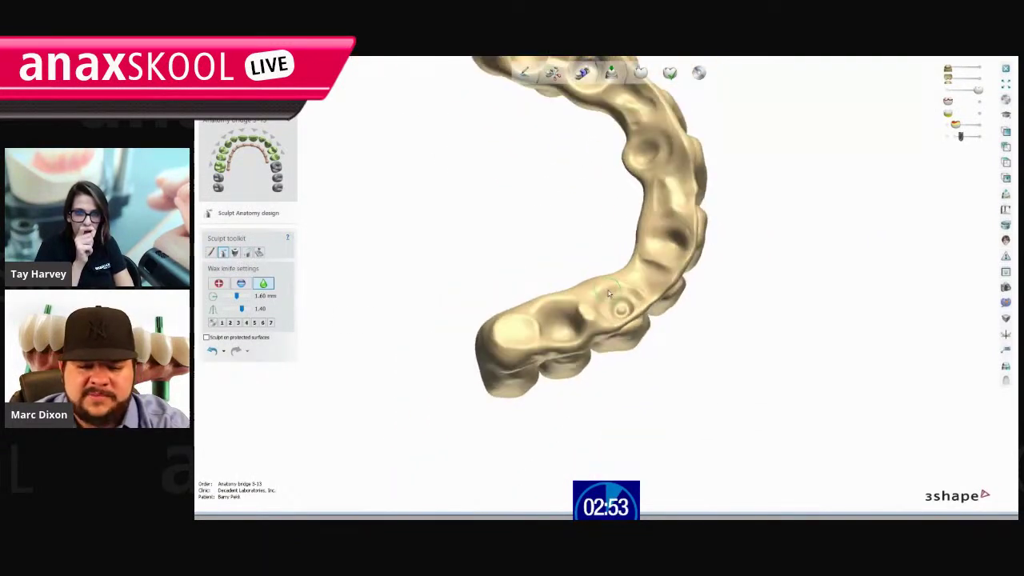
scroll(613, 306, "up", 1, "shift")
scroll(611, 302, "up", 3)
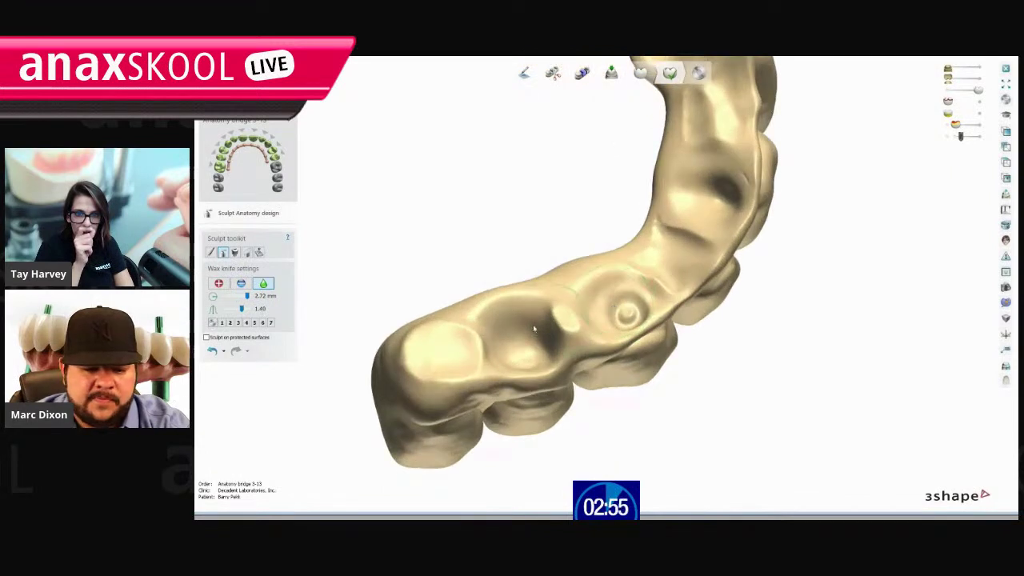
mouse_move(458, 343)
left_mouse_down()
mouse_move(409, 360)
mouse_move(650, 308)
mouse_move(701, 200)
mouse_move(731, 168)
mouse_move(714, 132)
mouse_move(698, 218)
left_mouse_up()
Smooth the anterior section and the opposite quadrant of the bridge's tissue surface with the wax knife.
right_click_drag(672, 264, 655, 378)
mouse_move(633, 311)
left_mouse_down()
mouse_move(651, 261)
mouse_move(560, 156)
mouse_move(368, 104)
mouse_move(417, 82)
left_mouse_up()
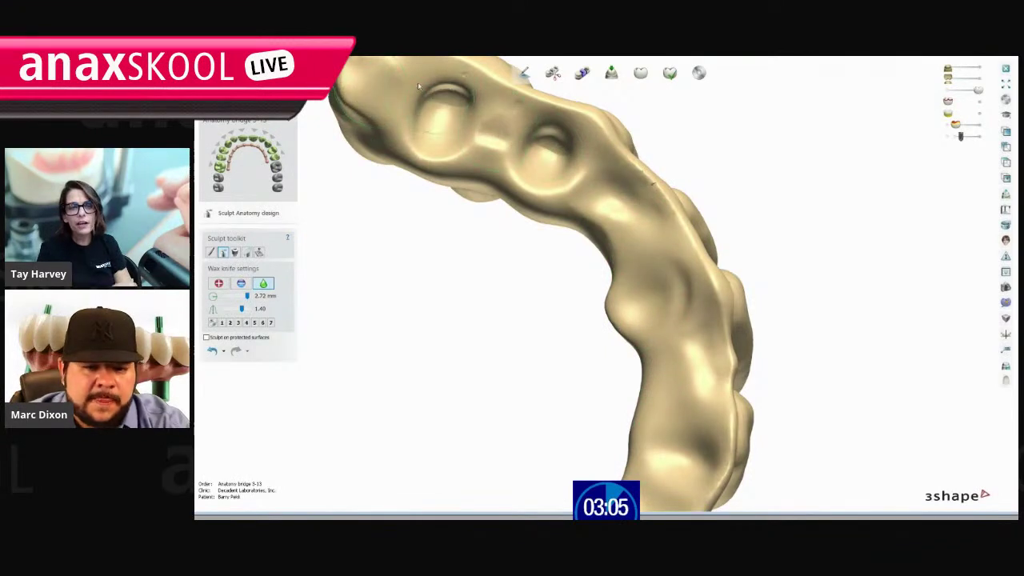
mouse_move(479, 122)
left_mouse_down()
mouse_move(359, 130)
mouse_move(480, 119)
mouse_move(446, 152)
left_mouse_up()
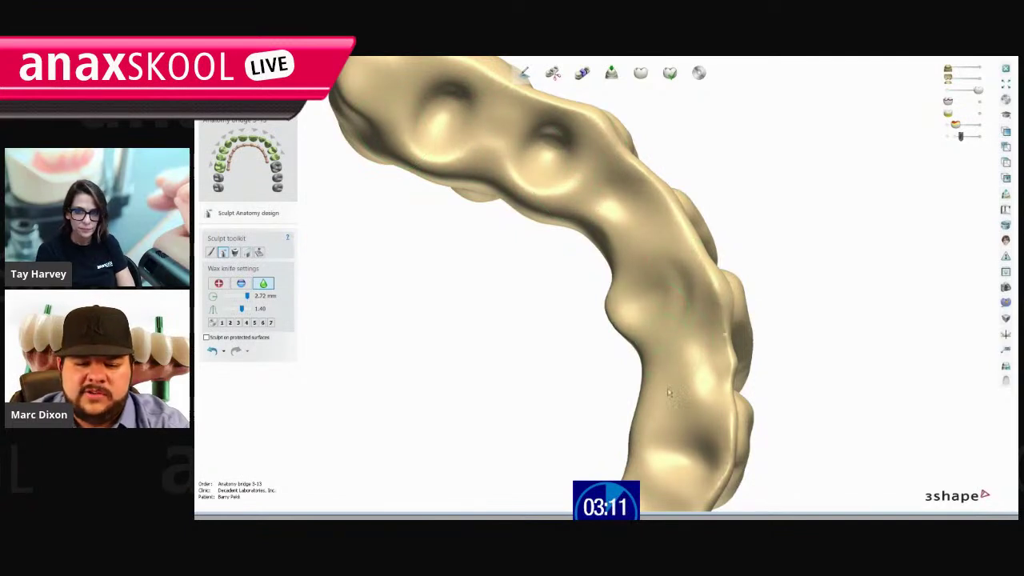
middle_click_drag(645, 449, 734, 205)
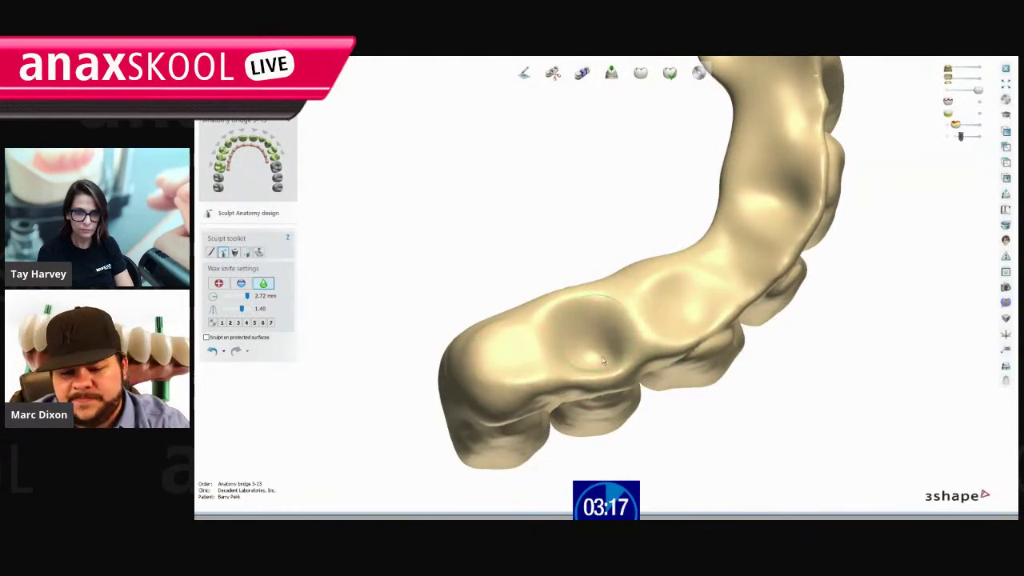
right_click_drag(603, 361, 565, 407)
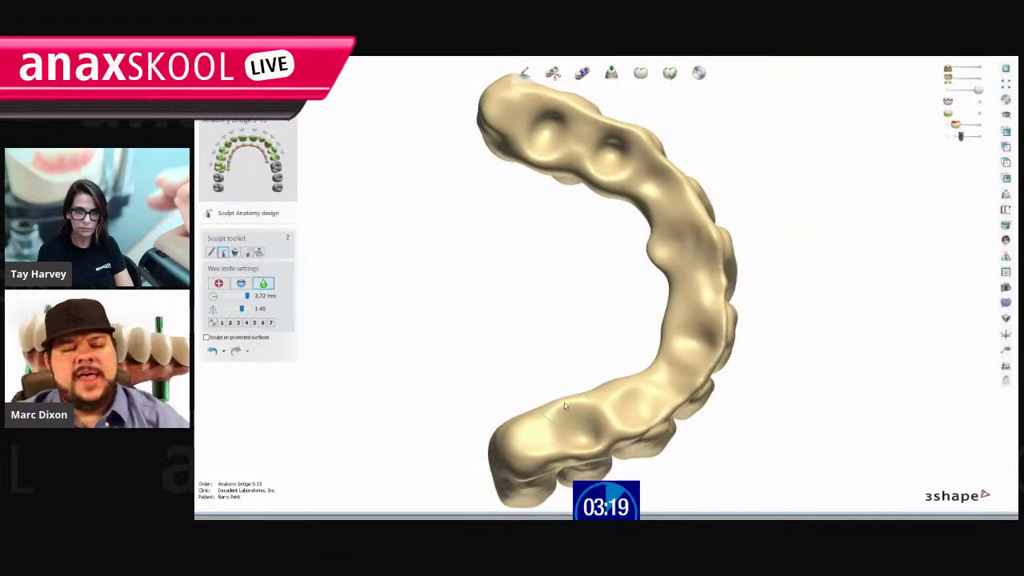
Set the wax knife to add material and check the bridge's facial side against the displayed jaw scan.
right_click_drag(509, 343, 617, 331)
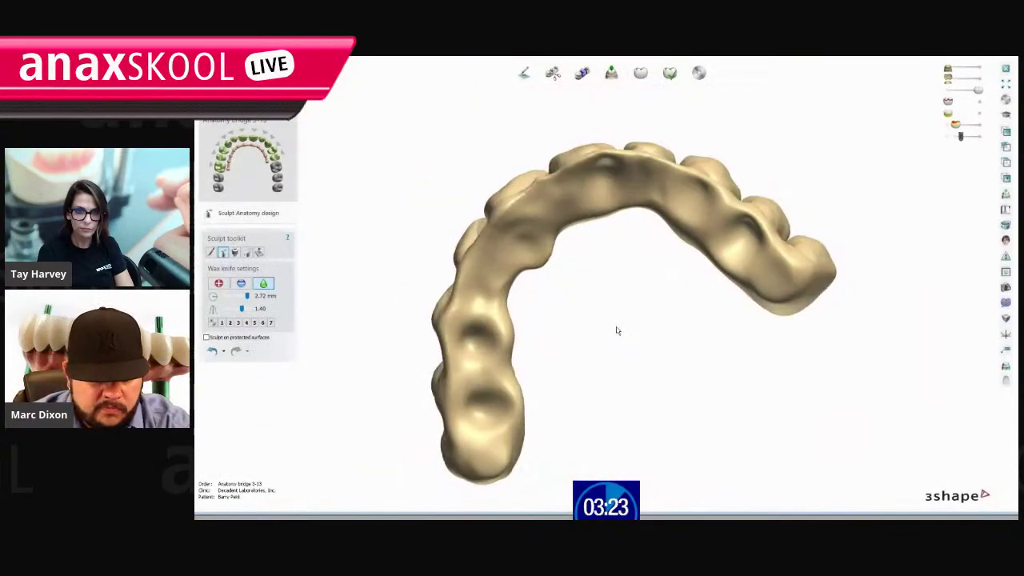
left_click(218, 284)
scroll(455, 341, "up", 3)
right_click_drag(455, 340, 507, 345)
key("a")
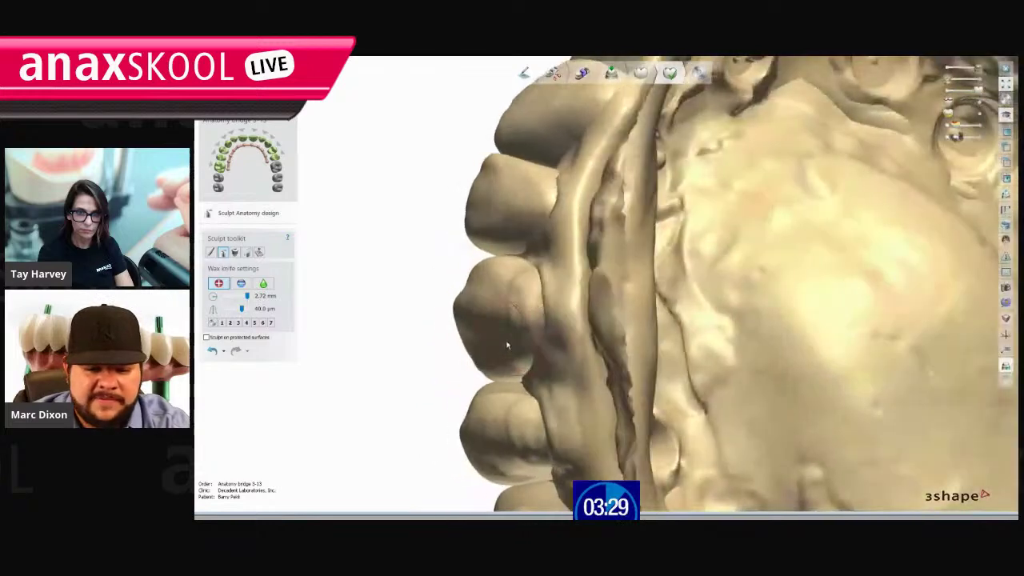
scroll(508, 345, "down", 3)
right_click_drag(618, 338, 560, 348)
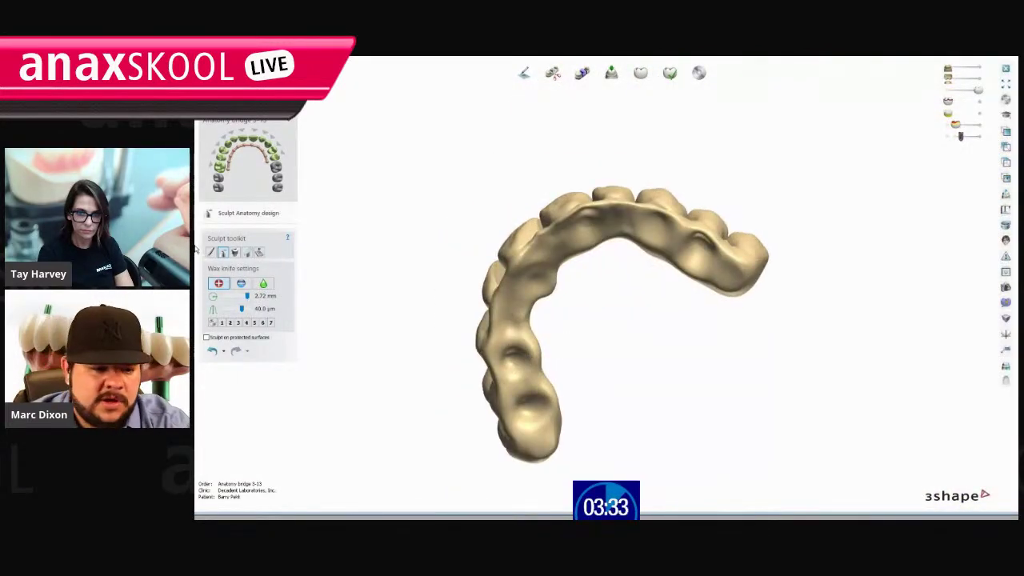
Return to morphing, turn on the contrasting colour display and make the jaw scan semi-transparent over the bridge.
left_click(211, 252)
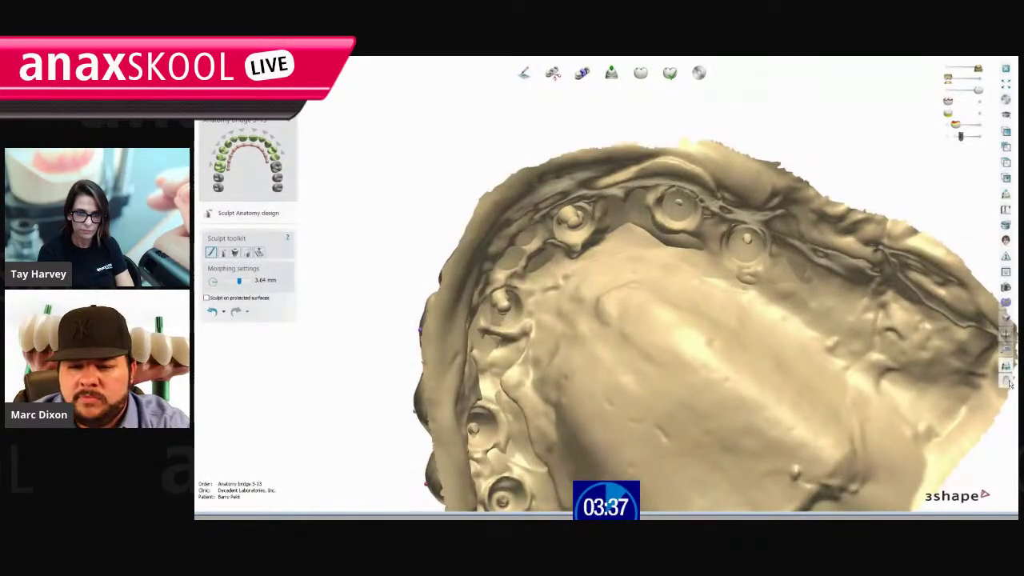
left_click(1008, 383)
left_click(956, 68)
right_click_drag(720, 264, 701, 165)
scroll(701, 165, "up", 3)
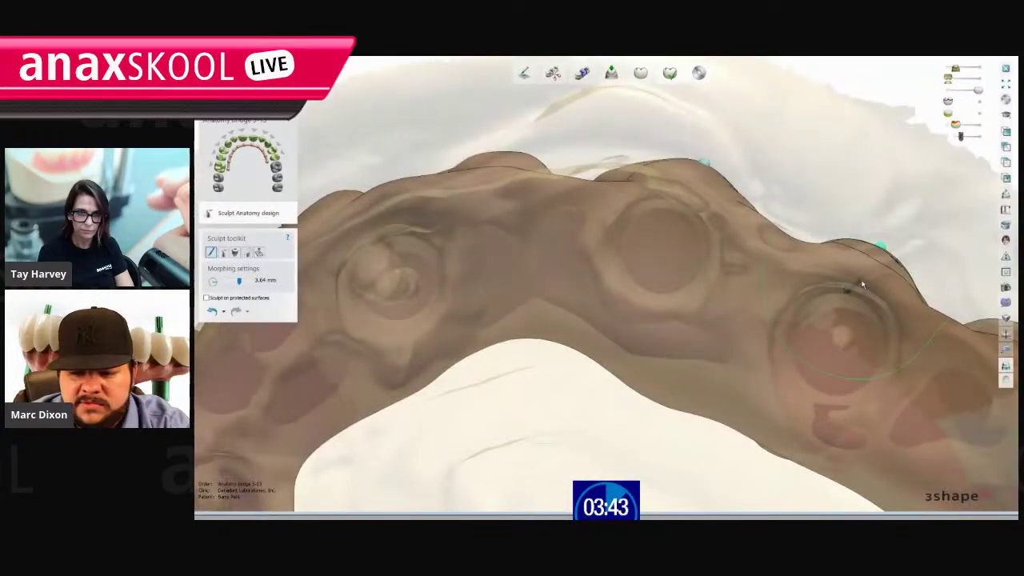
Examine how the bridge's tissue surface and facial flange lie over each implant site through the translucent jaw scan.
middle_click_drag(386, 269, 613, 240)
right_click_drag(613, 240, 656, 194)
right_click_drag(626, 299, 590, 229)
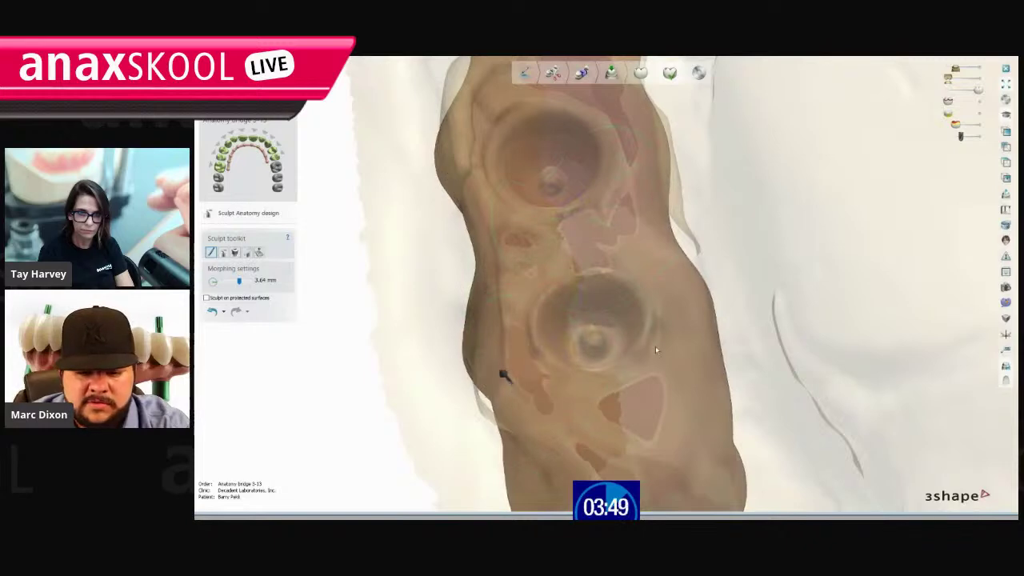
right_click_drag(679, 322, 562, 339)
scroll(636, 212, "down", 2, "shift")
scroll(636, 212, "up", 1)
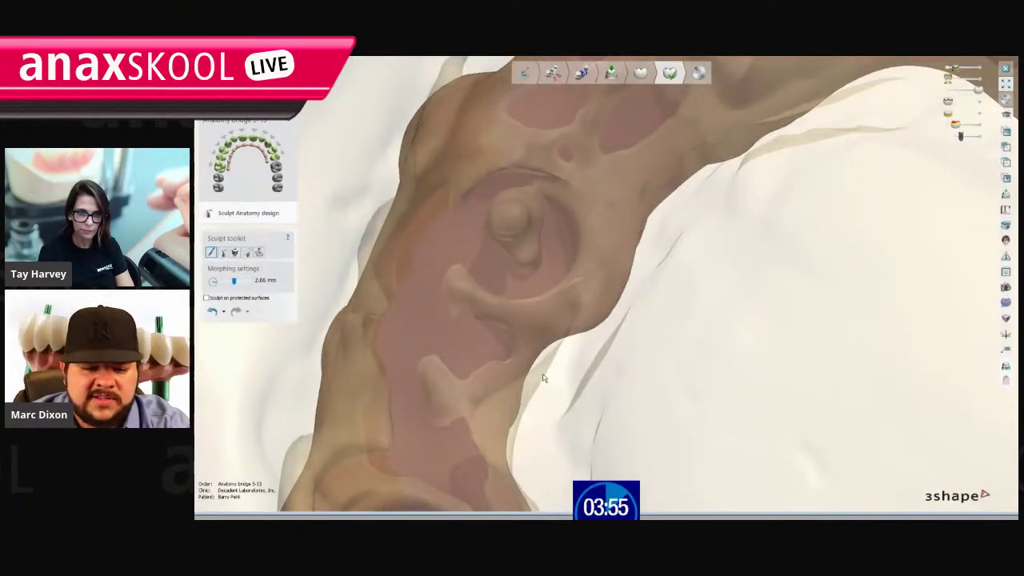
right_click_drag(697, 258, 664, 274)
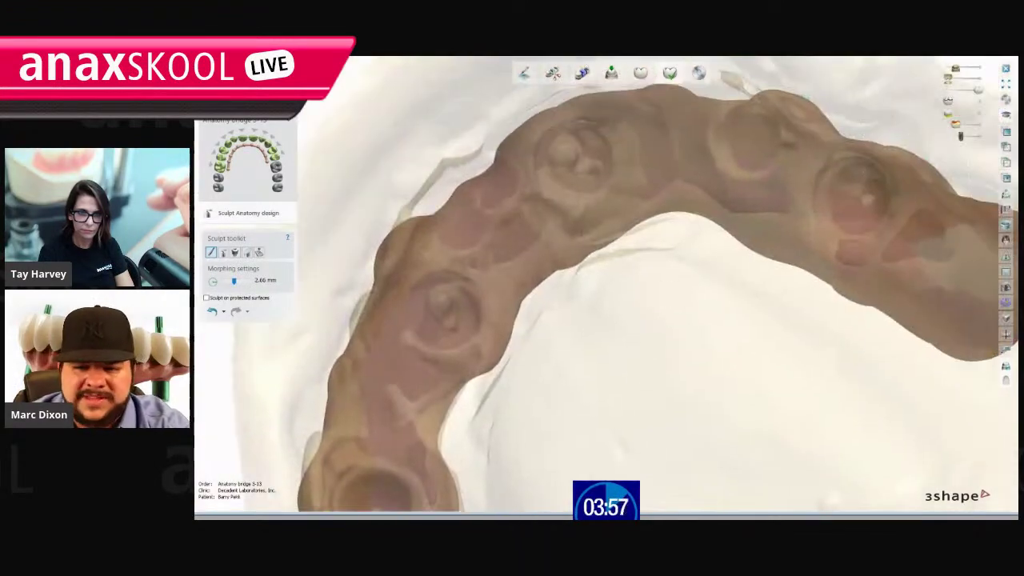
right_click_drag(680, 448, 767, 172)
scroll(785, 174, "up", 2, "shift")
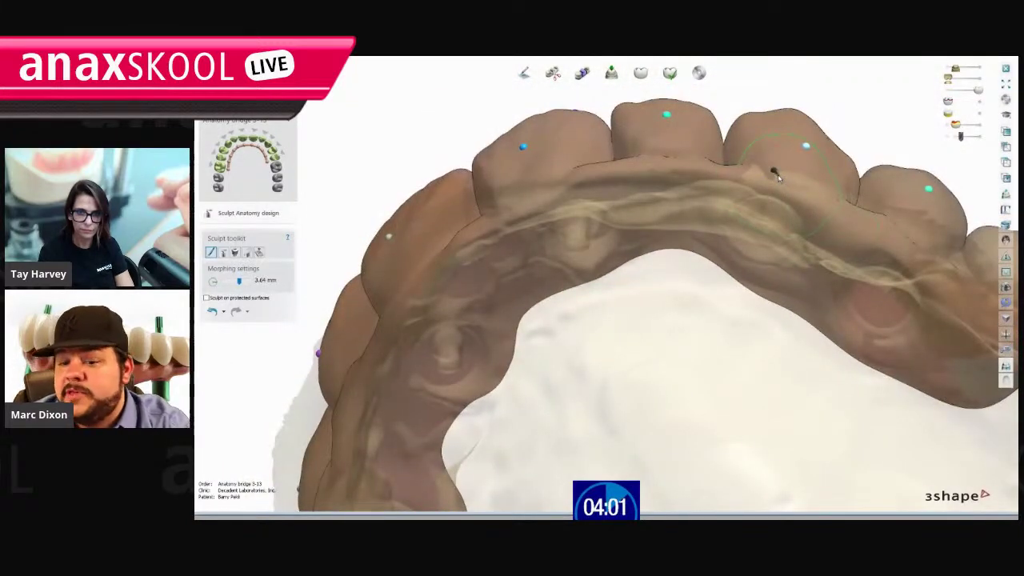
right_click_drag(774, 161, 771, 189)
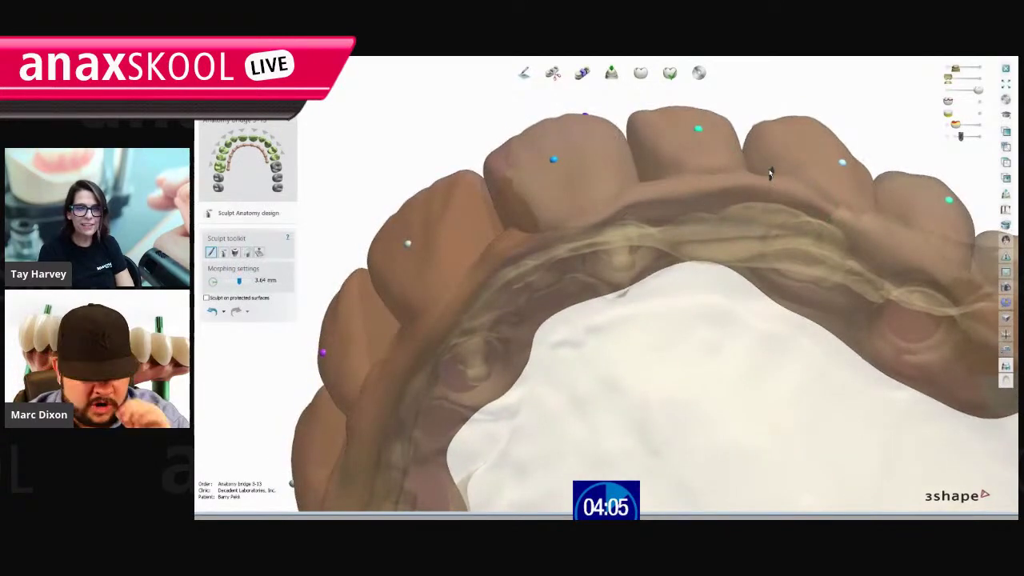
scroll(677, 366, "down", 4)
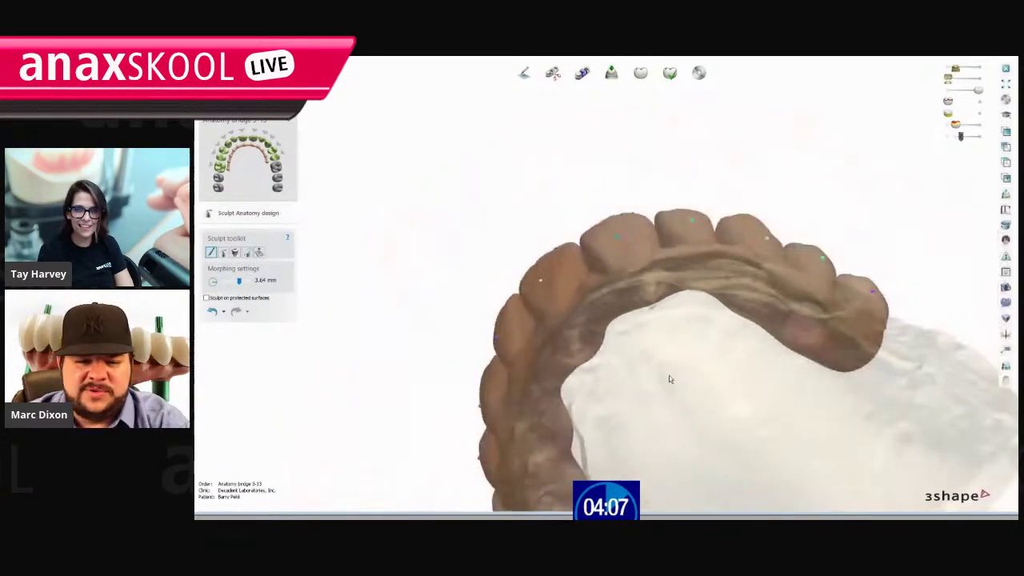
Hide the jaw scan, inspect the bridge's tissue side in the contrasting colours, and restore its plain display.
middle_click_drag(680, 400, 629, 304)
key("1")
right_click_drag(662, 304, 697, 320)
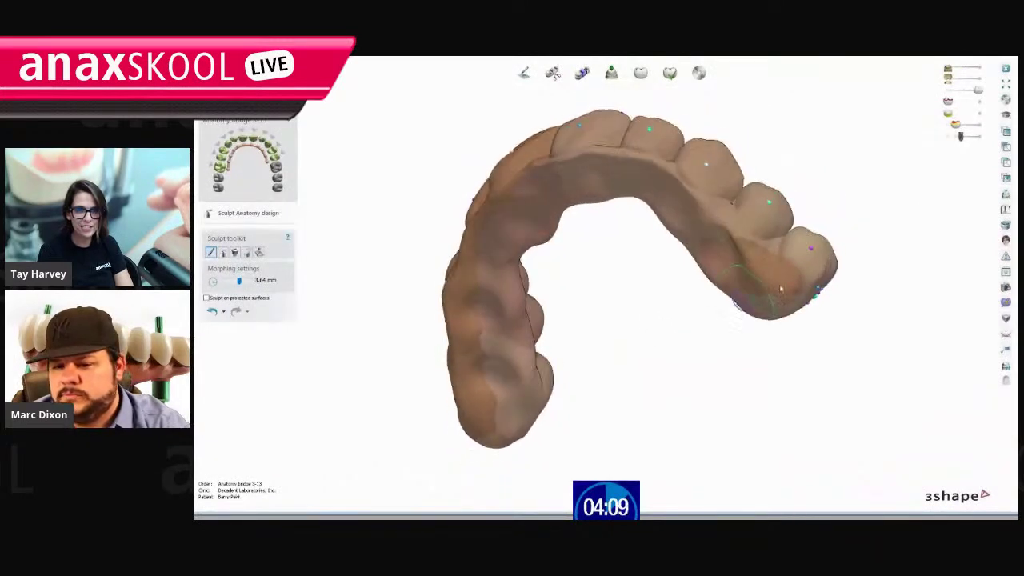
scroll(766, 229, "up", 5)
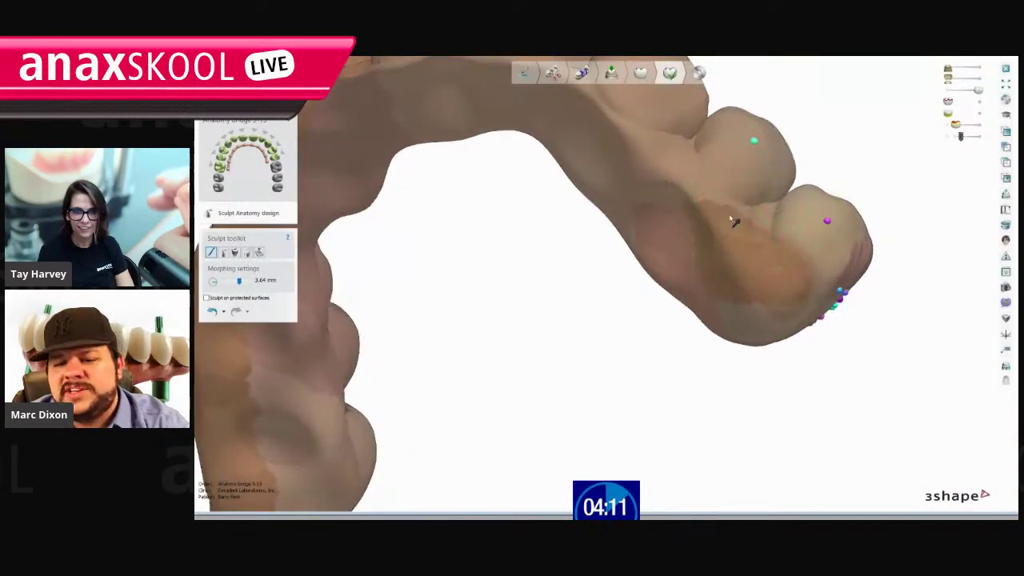
scroll(673, 154, "down", 5)
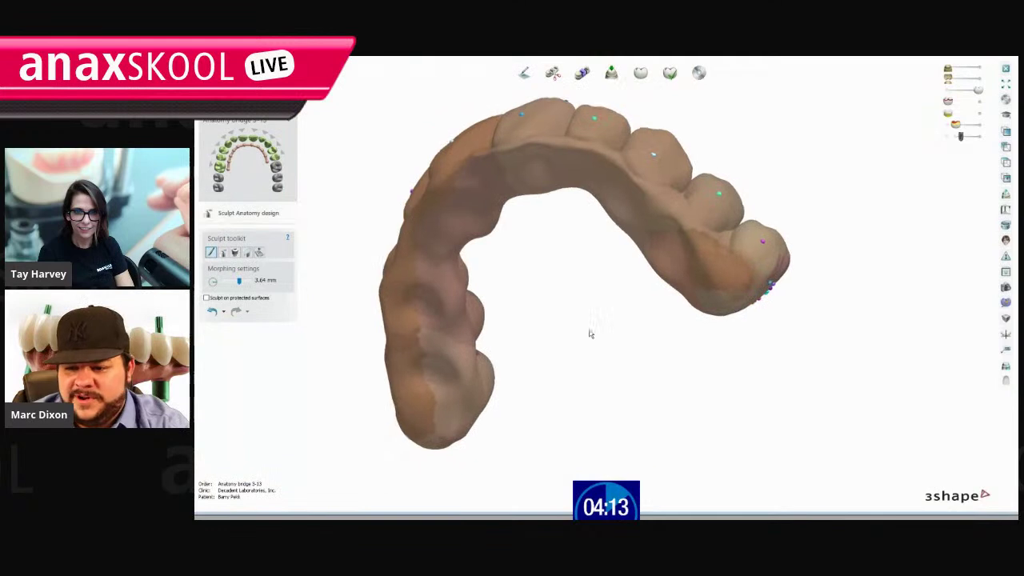
left_click(1008, 382)
right_click_drag(690, 387, 695, 375)
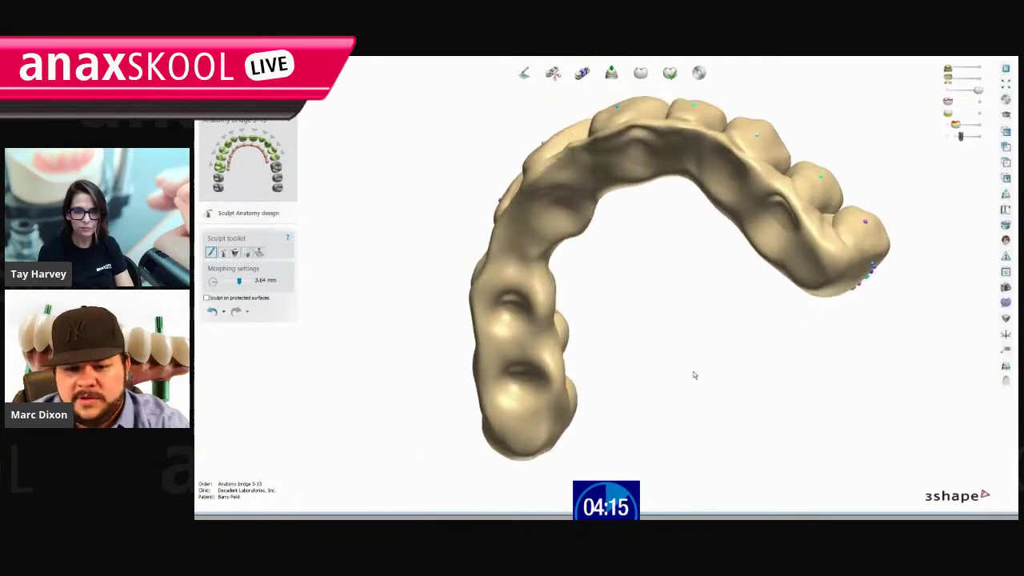
Set the wax knife to smoothing with a 3.00 mm radius and a level of 1.20 for the bridge's pitted tissue surface.
scroll(504, 375, "up", 3)
left_click(224, 252)
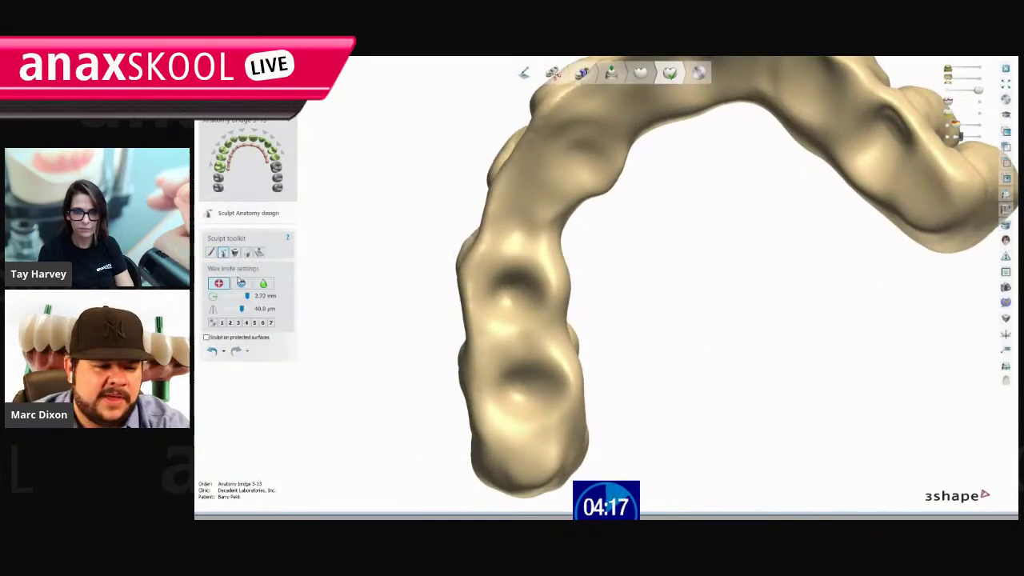
scroll(530, 387, "up", 1)
middle_click_drag(531, 387, 460, 352)
scroll(460, 355, "up", 1, "shift")
scroll(457, 373, "down", 2, "ctrl")
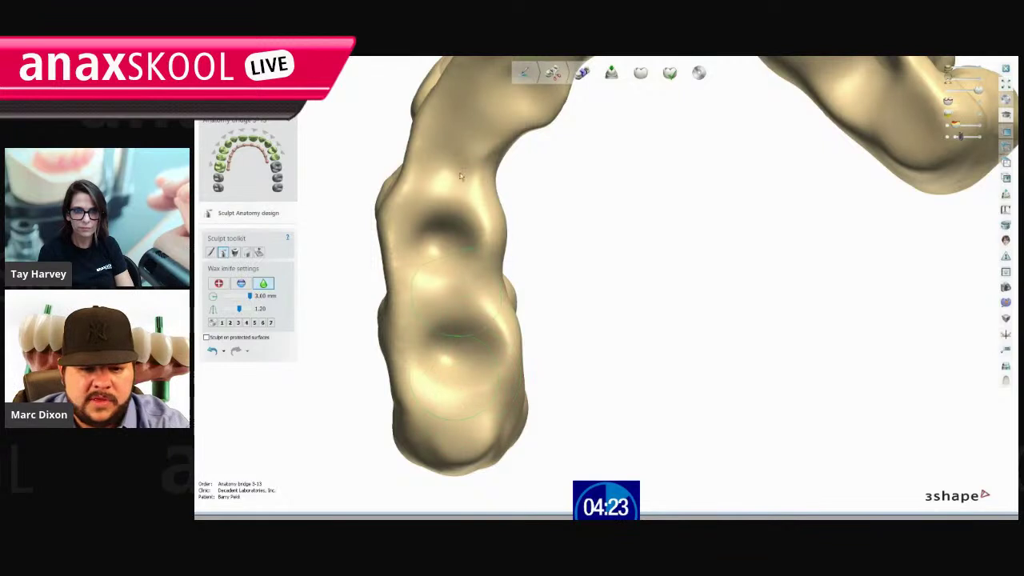
right_click_drag(461, 142, 422, 310)
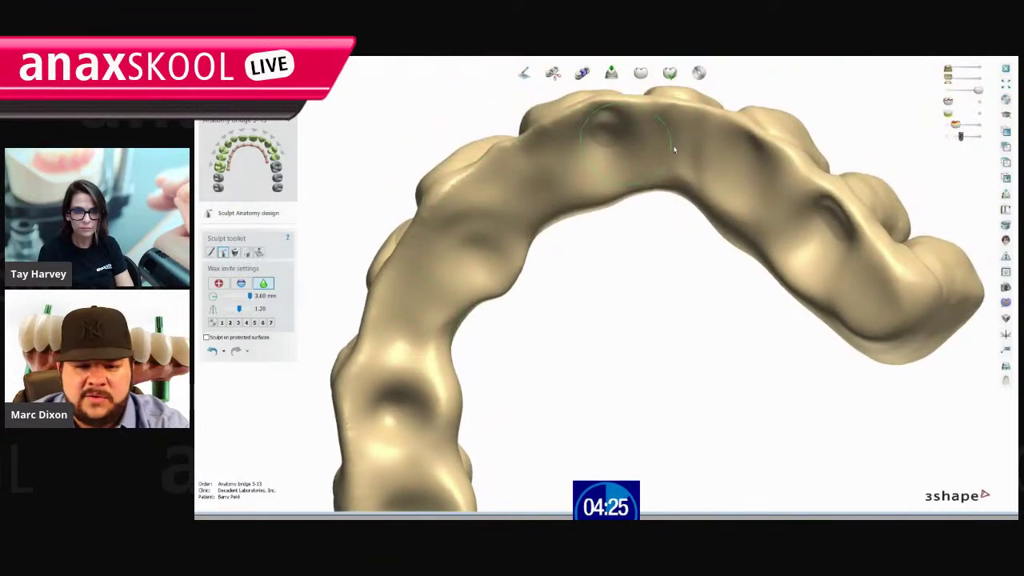
Fill the depression near one rear end of the tissue surface by adding wax at a level of 25.0 µm.
left_click(218, 283)
right_click_drag(764, 334, 795, 313)
scroll(845, 222, "up", 3)
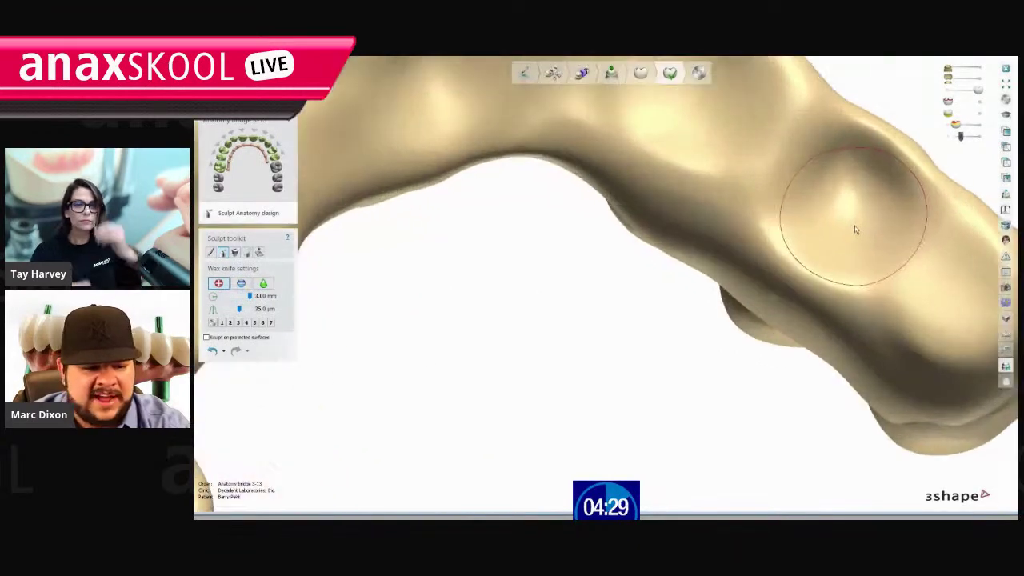
scroll(858, 231, "down", 2, "ctrl")
mouse_move(858, 230)
left_mouse_down()
mouse_move(831, 195)
mouse_move(807, 195)
mouse_move(866, 208)
mouse_move(852, 246)
mouse_move(872, 184)
mouse_move(831, 237)
mouse_move(842, 245)
left_mouse_up()
middle_click_drag(842, 245, 815, 349)
right_click_drag(927, 362, 828, 388)
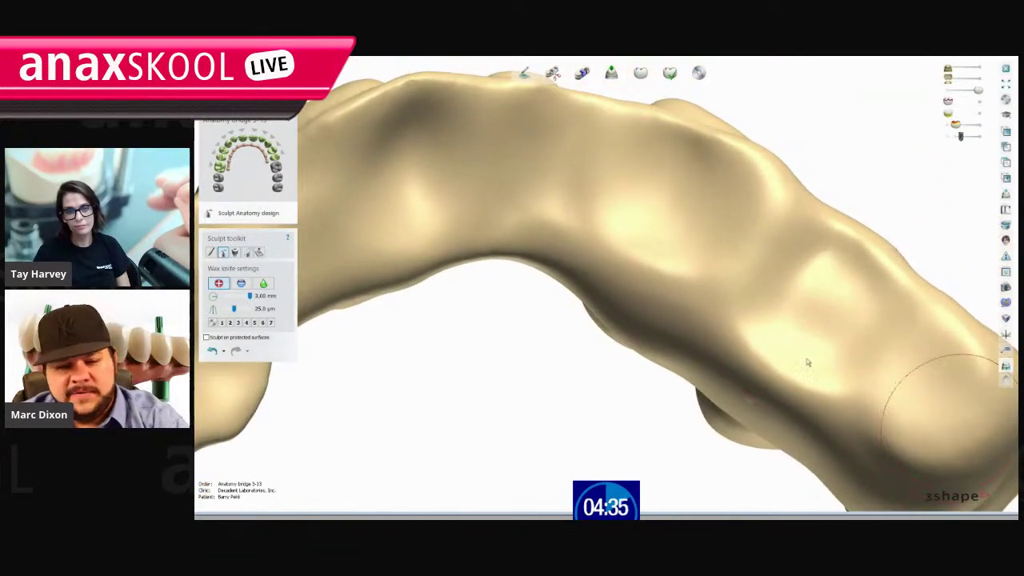
Build up the remaining depressions along the front and opposite rear section of the bridge's tissue surface.
mouse_move(404, 192)
left_mouse_down()
mouse_move(357, 206)
mouse_move(416, 149)
mouse_move(382, 171)
left_mouse_up()
middle_click_drag(460, 288, 585, 274)
mouse_move(586, 275)
right_mouse_down()
mouse_move(492, 320)
mouse_move(549, 187)
right_mouse_up()
right_click_drag(556, 342, 613, 327)
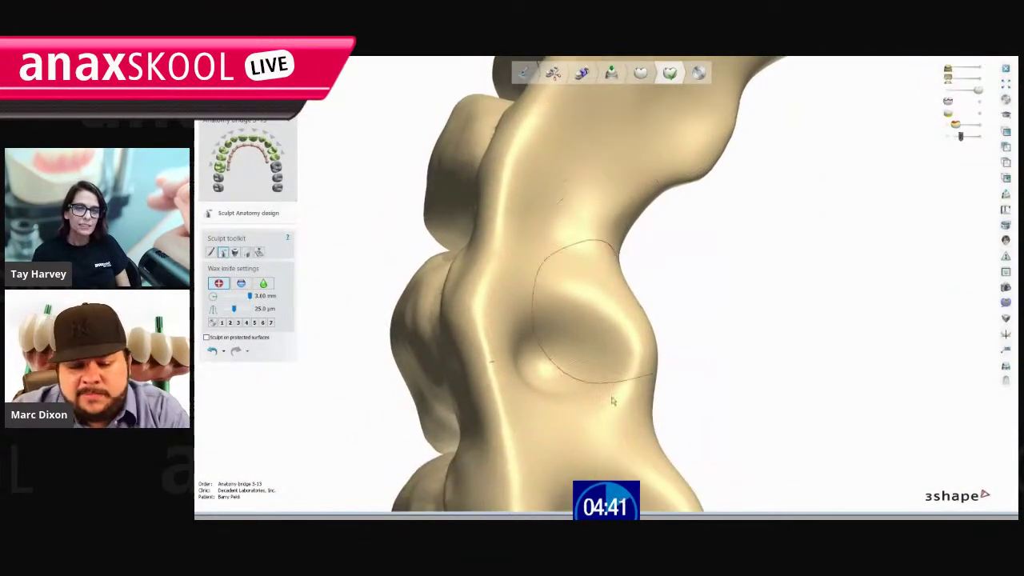
mouse_move(583, 370)
left_mouse_down()
mouse_move(536, 365)
mouse_move(514, 336)
mouse_move(536, 352)
mouse_move(536, 246)
left_mouse_up()
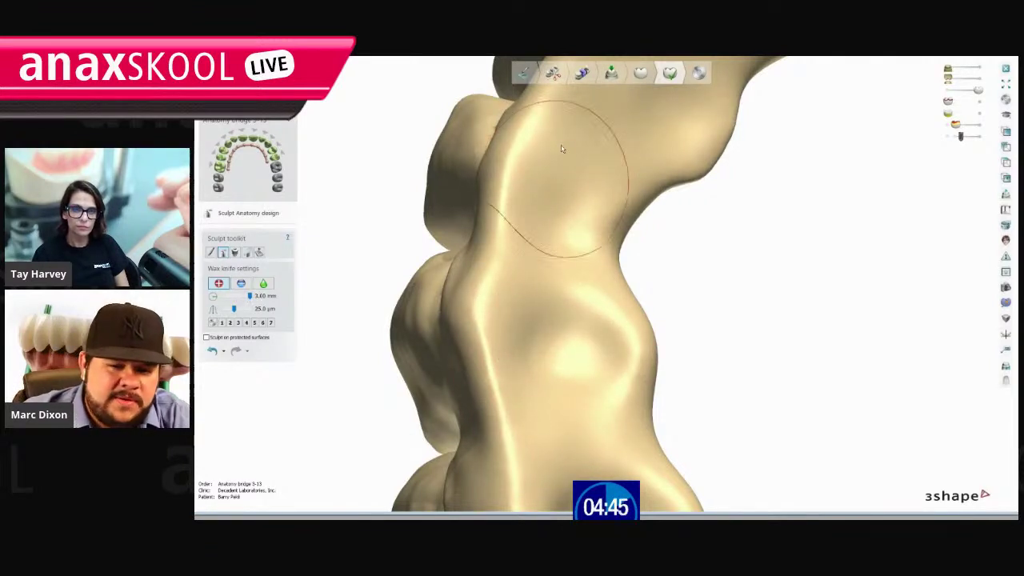
right_click_drag(551, 405, 526, 164)
mouse_move(562, 342)
left_mouse_down()
mouse_move(559, 318)
mouse_move(587, 290)
mouse_move(576, 300)
left_mouse_up()
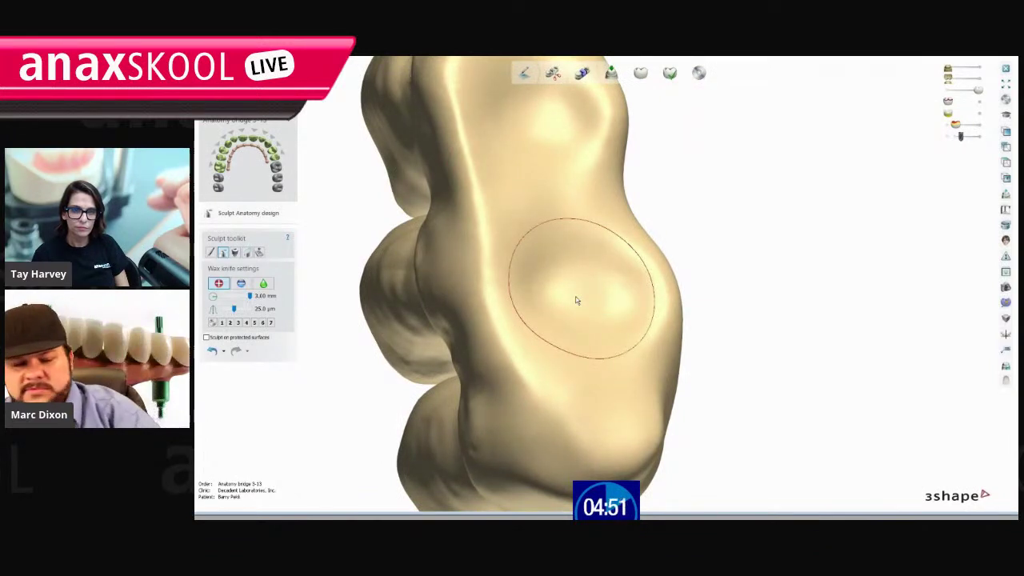
mouse_move(576, 300)
right_mouse_down()
mouse_move(528, 283)
mouse_move(731, 188)
mouse_move(645, 233)
right_mouse_up()
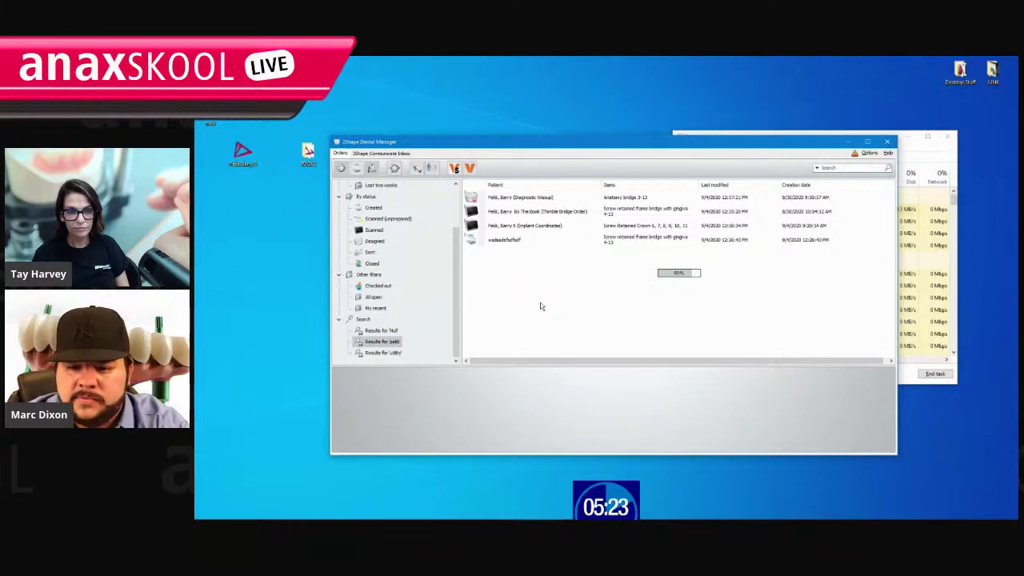
Generate the CAM output for the Diagnostic Waxup order.
right_click(539, 197)
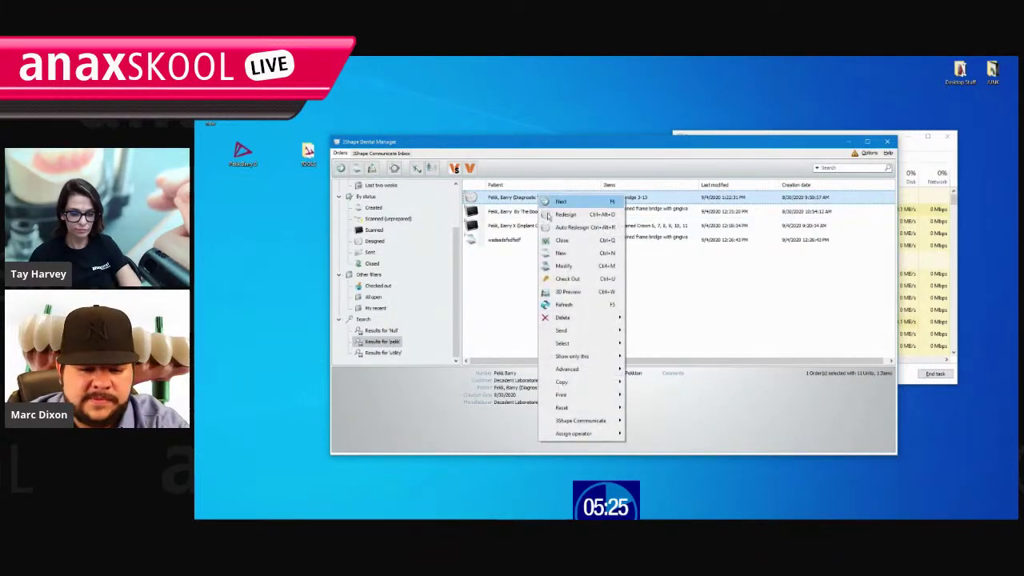
mouse_move(576, 369)
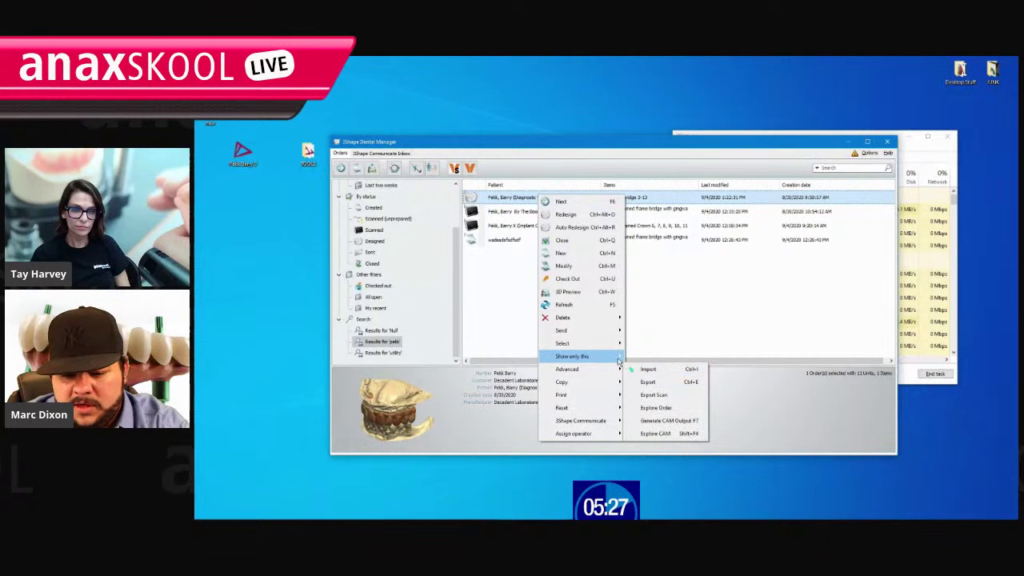
left_click(673, 419)
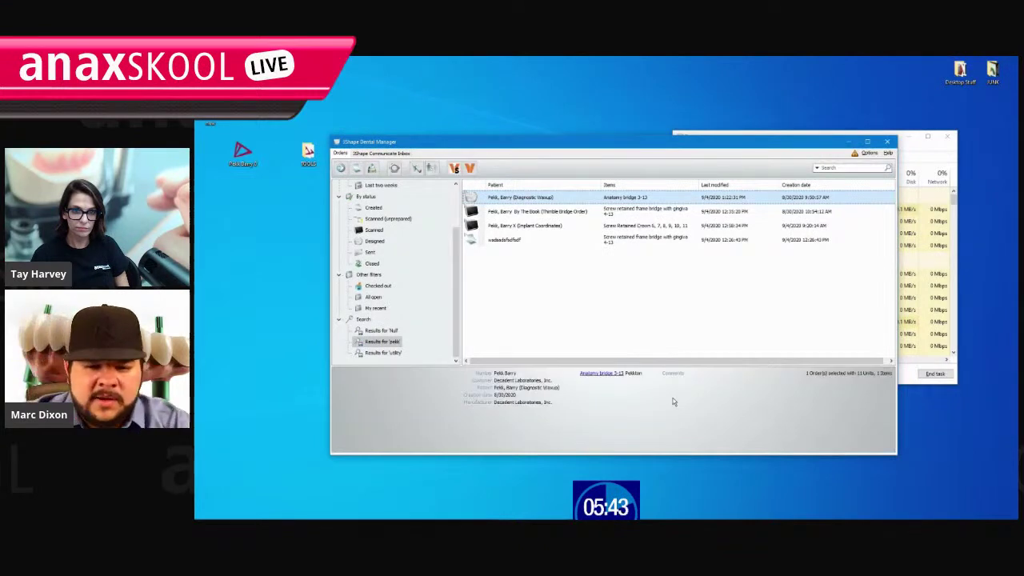
Explore the Diagnostic Waxup order's files and move the bridge's DCM model from its CAD folder to the desktop, replacing the older copy.
right_click(522, 204)
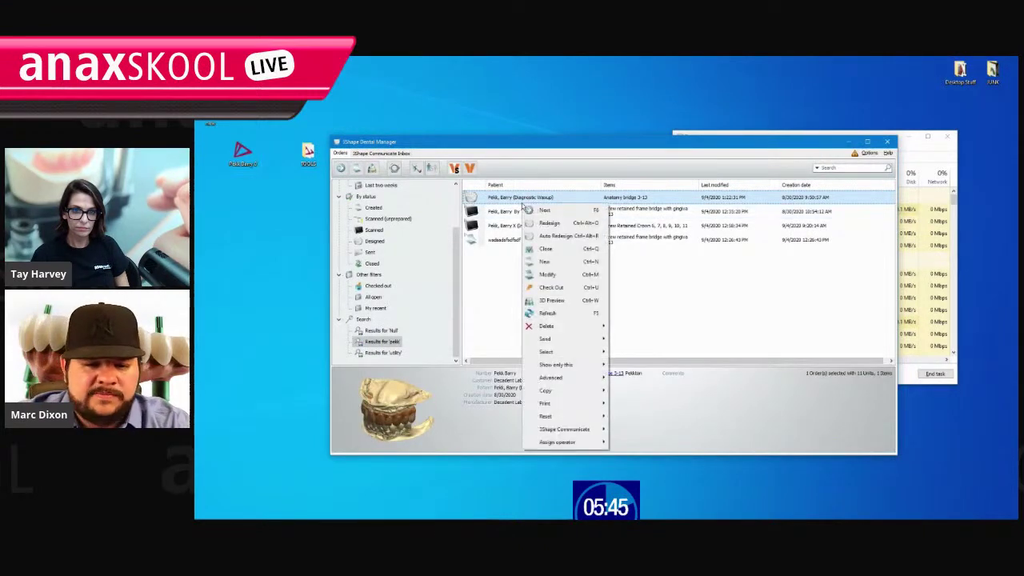
mouse_move(560, 377)
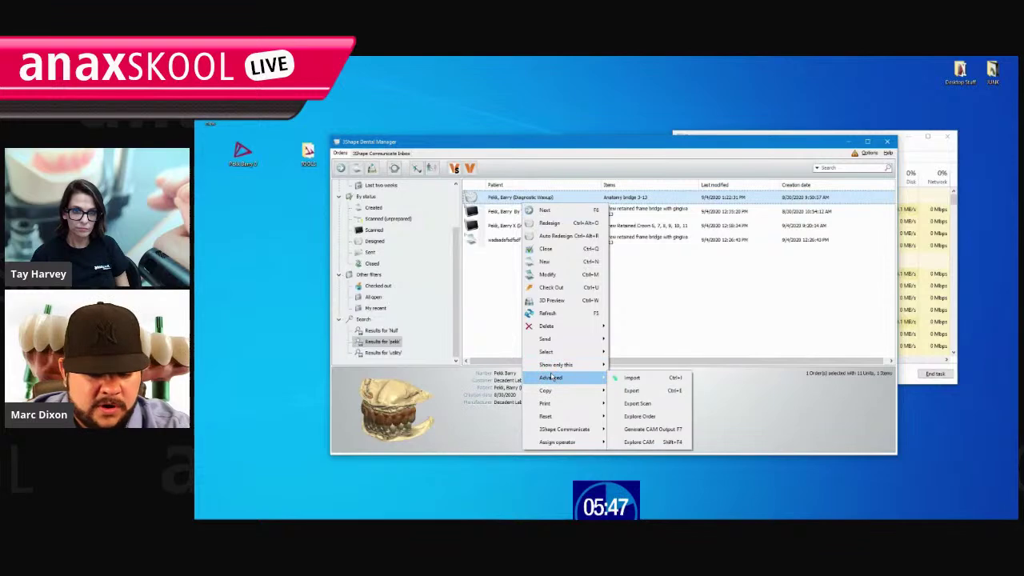
left_click(649, 417)
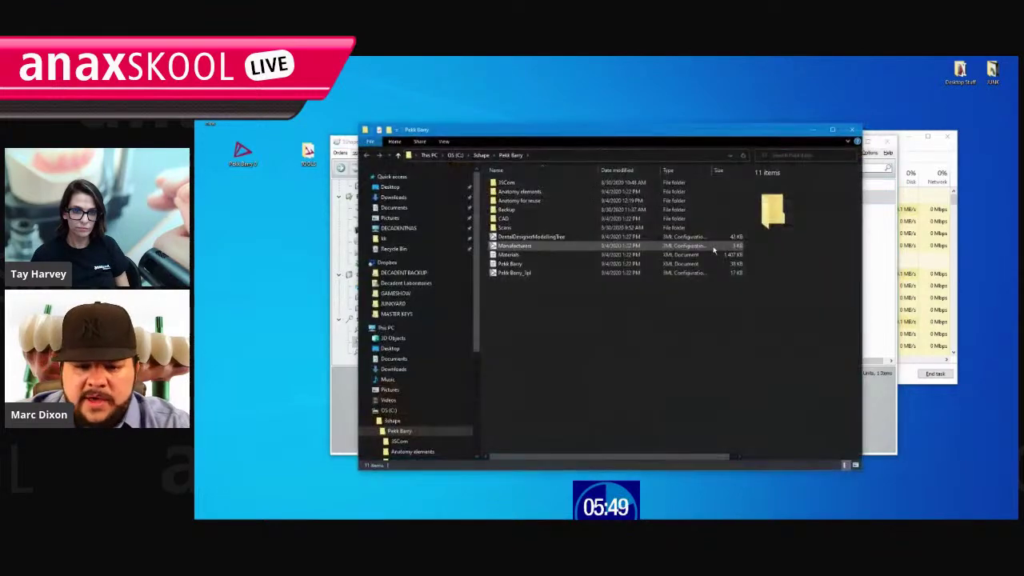
double_click(507, 224)
left_click_drag(412, 194, 228, 283)
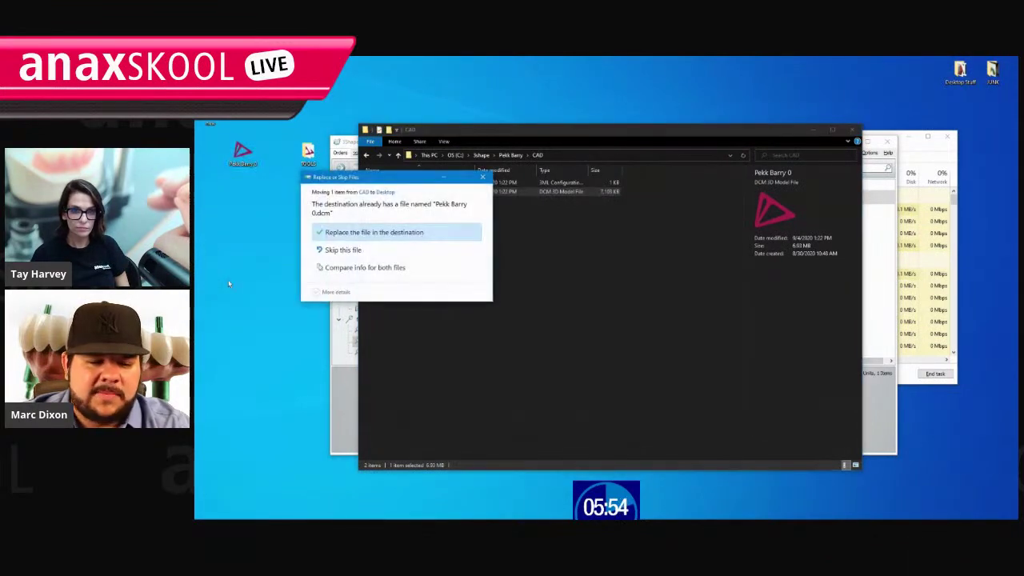
left_click(344, 232)
left_click(851, 129)
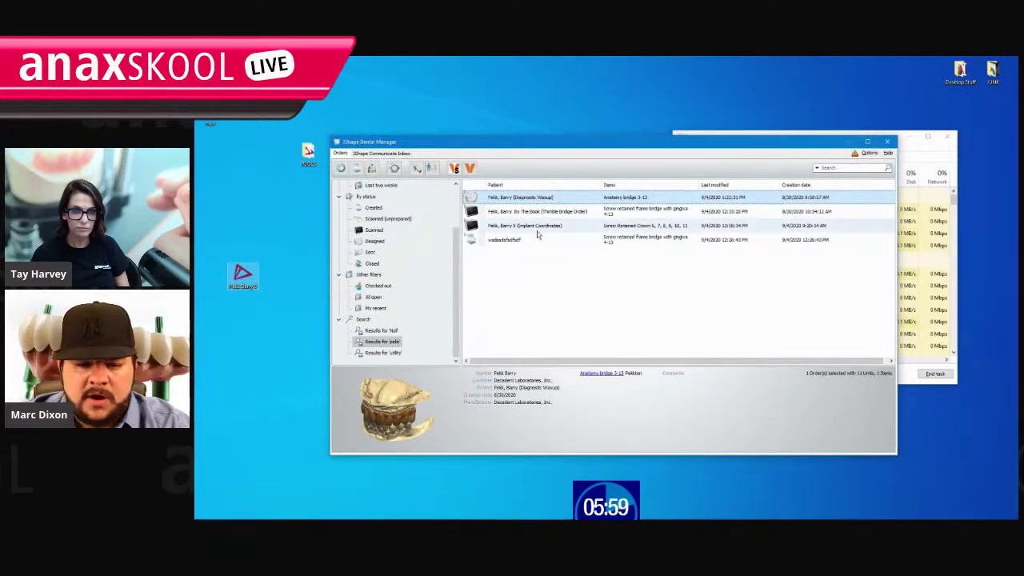
Show today's orders and reset the 5 minute bridge order to Created.
scroll(384, 268, "up", 2)
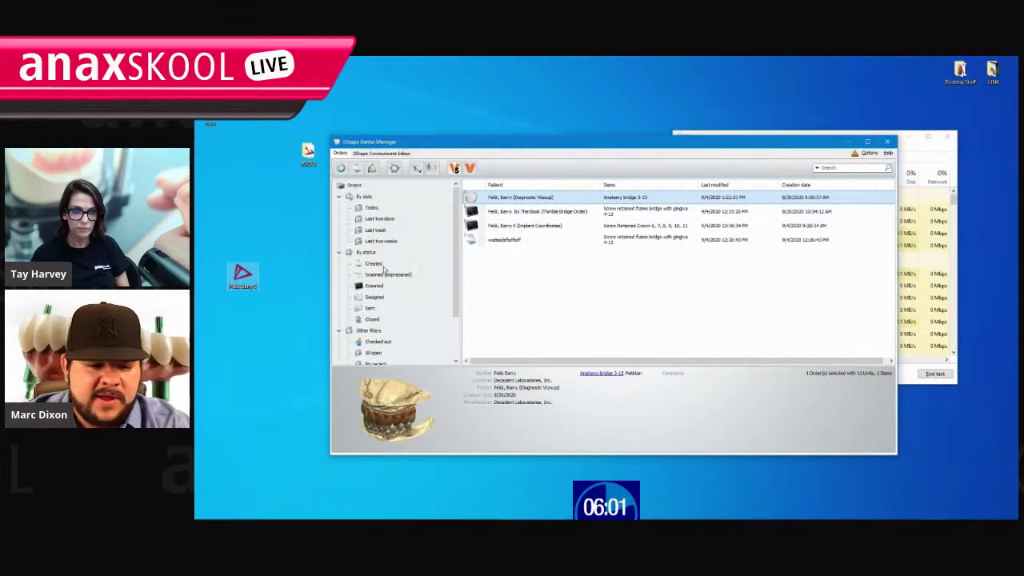
left_click(372, 208)
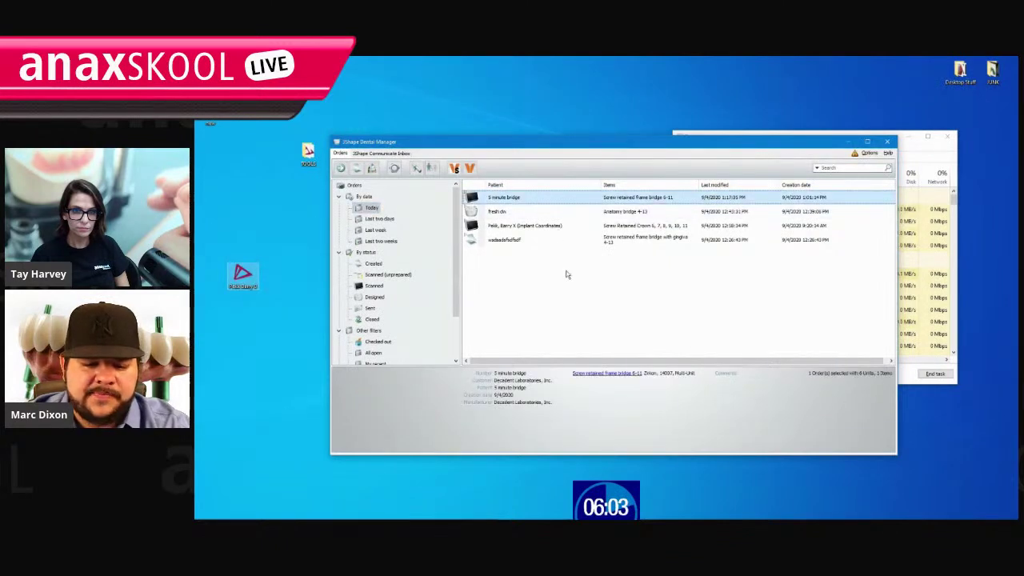
right_click(537, 199)
mouse_move(585, 403)
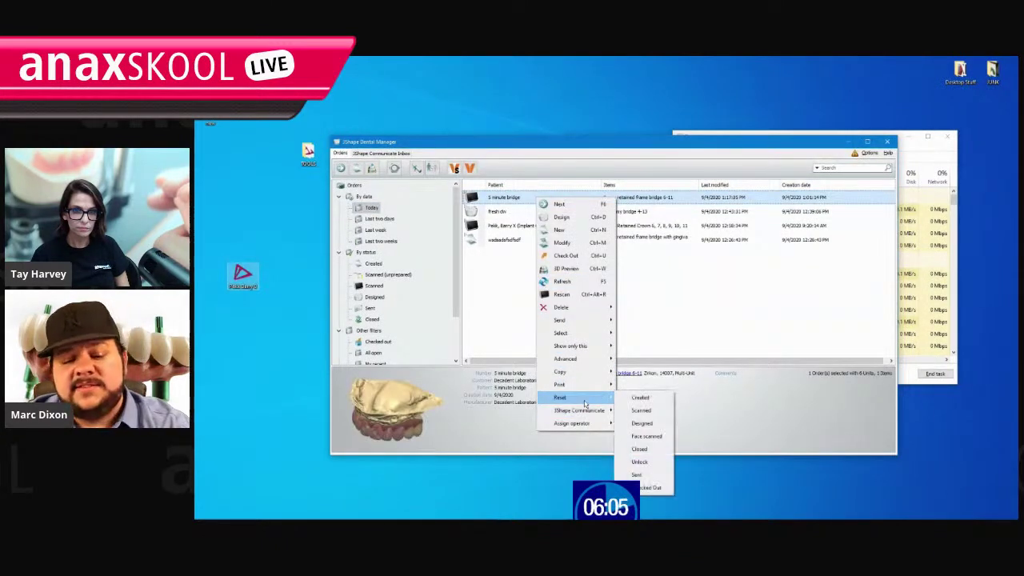
left_click(664, 403)
left_click(637, 319)
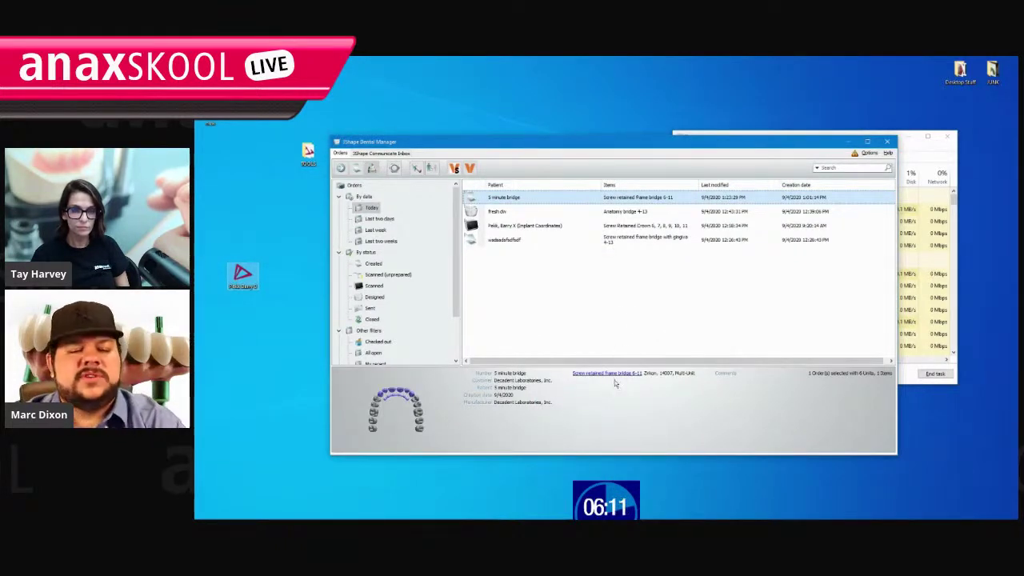
Import scans into the 5 minute bridge order, keeping the existing preparation scan and loading the desktop DCM model as the wax-up bridge scan.
right_click(514, 200)
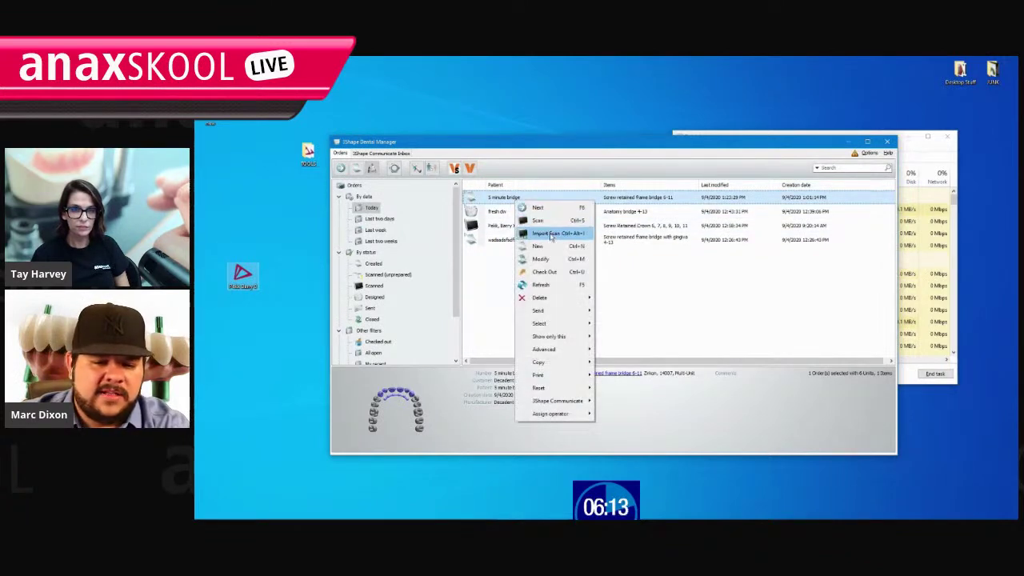
left_click(550, 236)
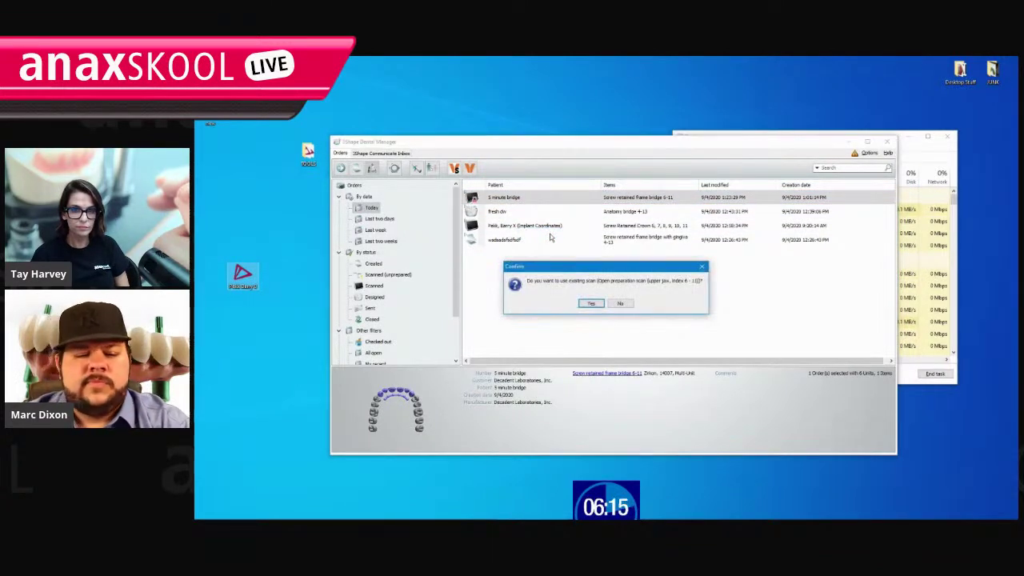
left_click(591, 304)
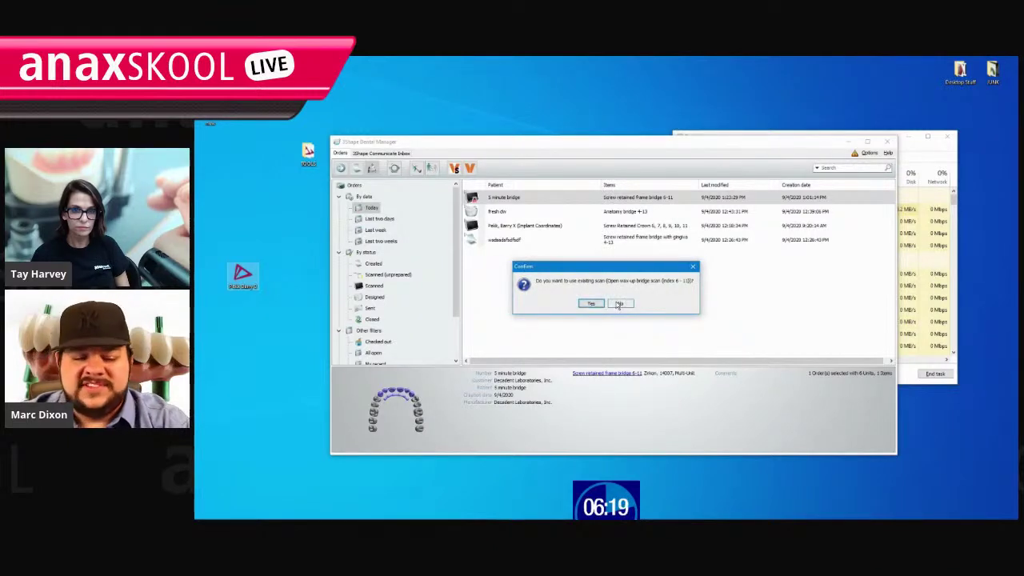
left_click(622, 304)
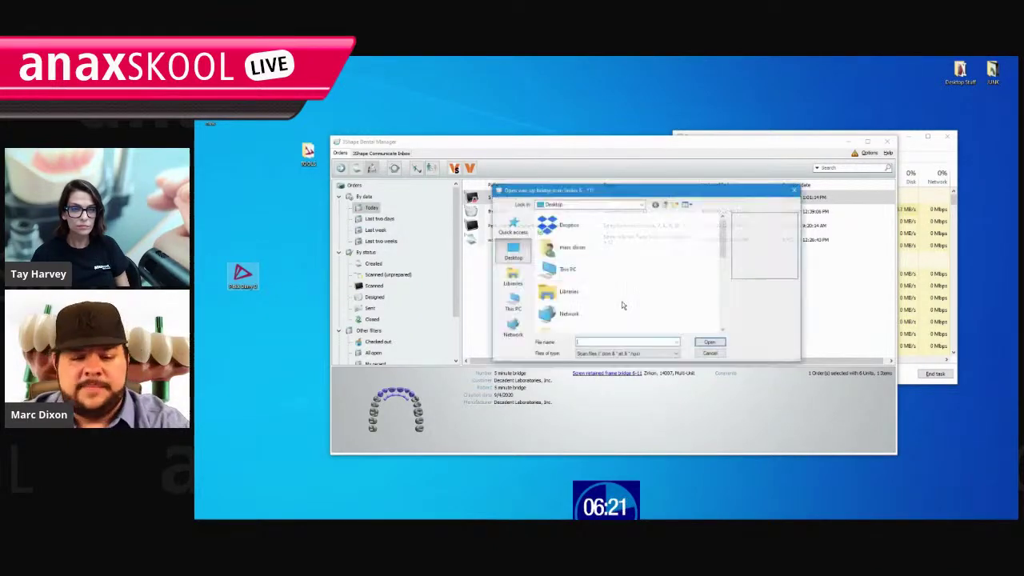
scroll(600, 299, "down", 2)
left_click(588, 320)
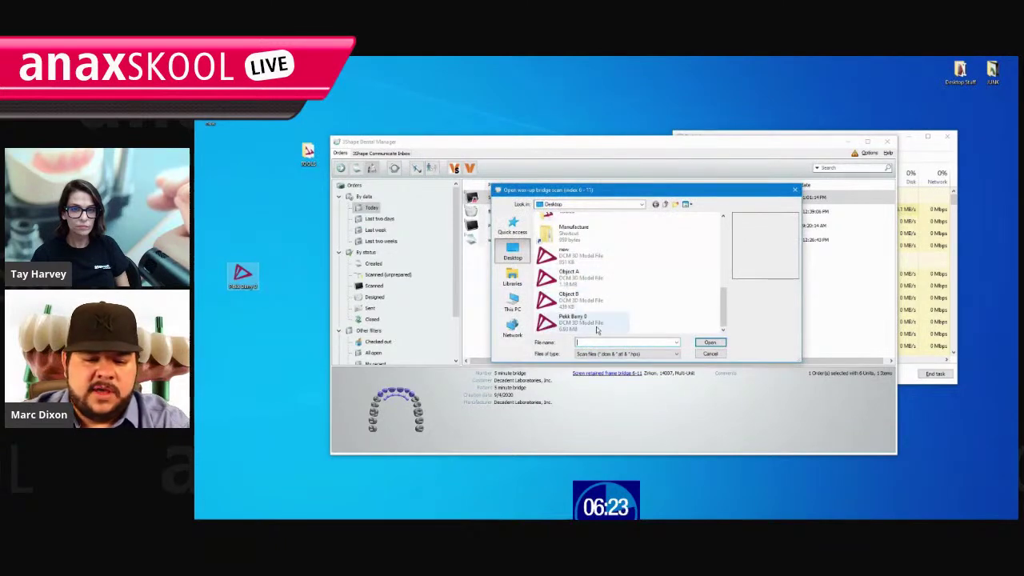
left_click(708, 342)
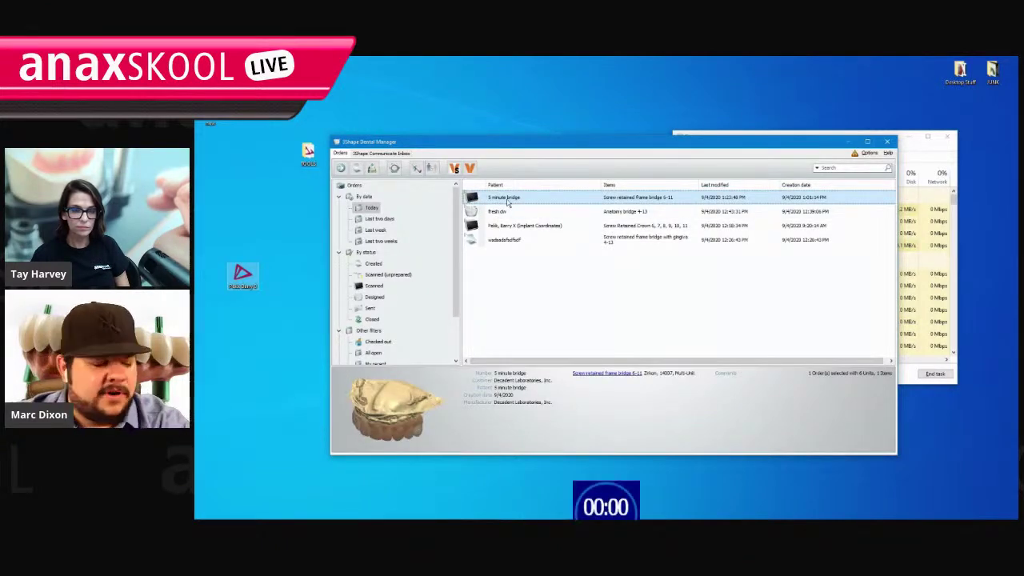
Open the 5 minute bridge order for design, proceed to the wax-up bridge stage and close the error report.
right_click(507, 202)
left_click(541, 221)
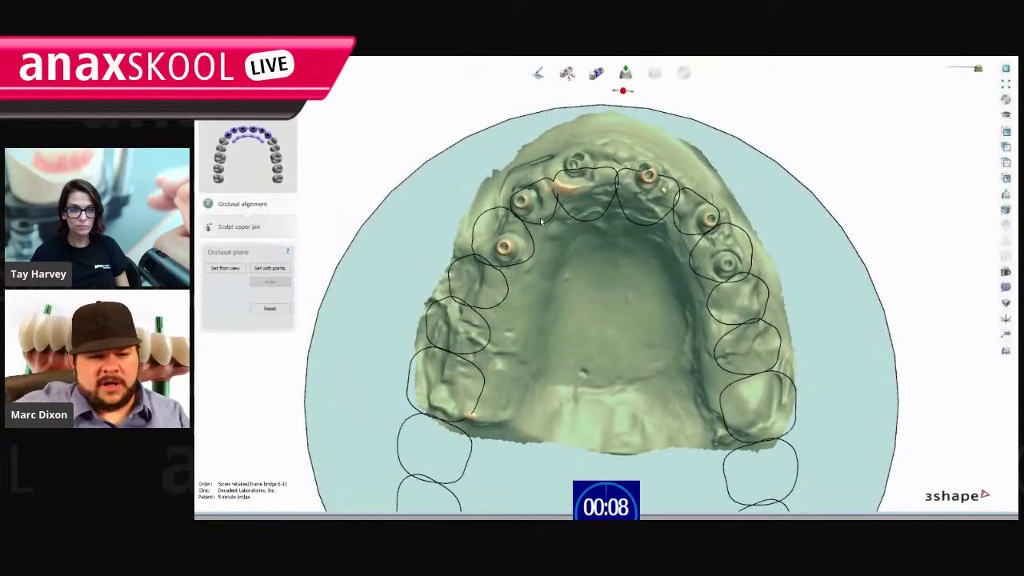
left_click(239, 226)
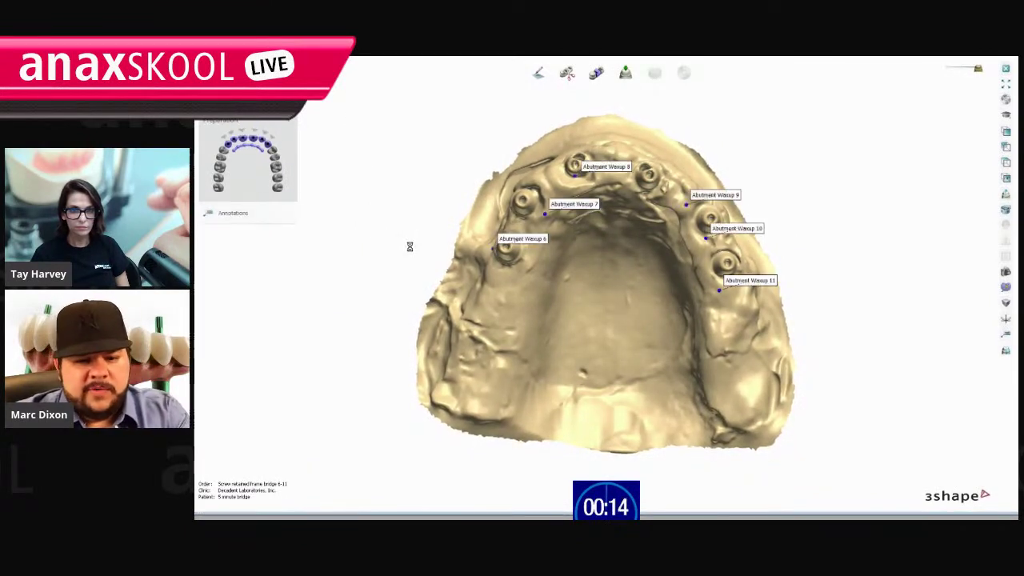
right_click_drag(449, 213, 486, 249)
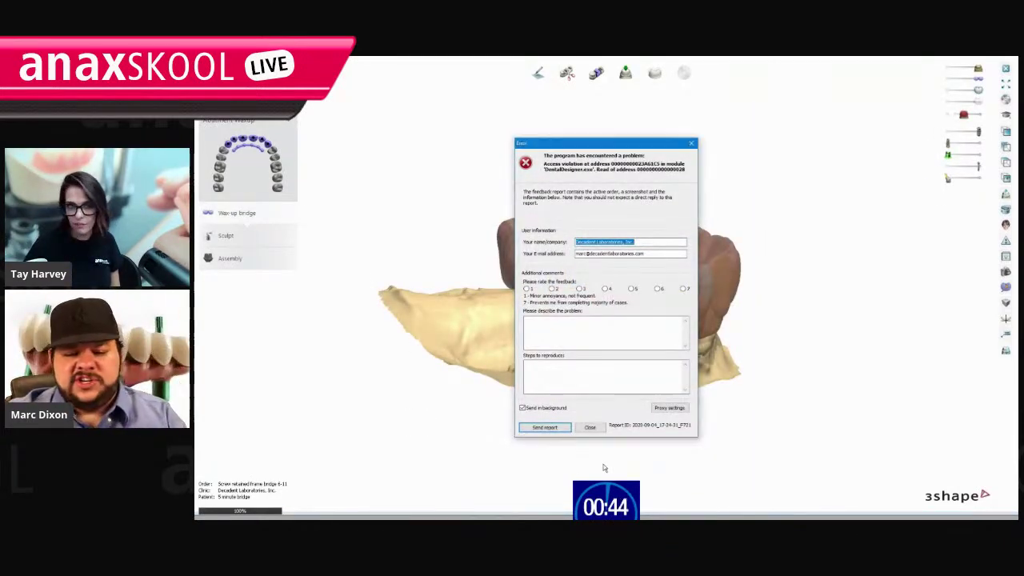
left_click(590, 427)
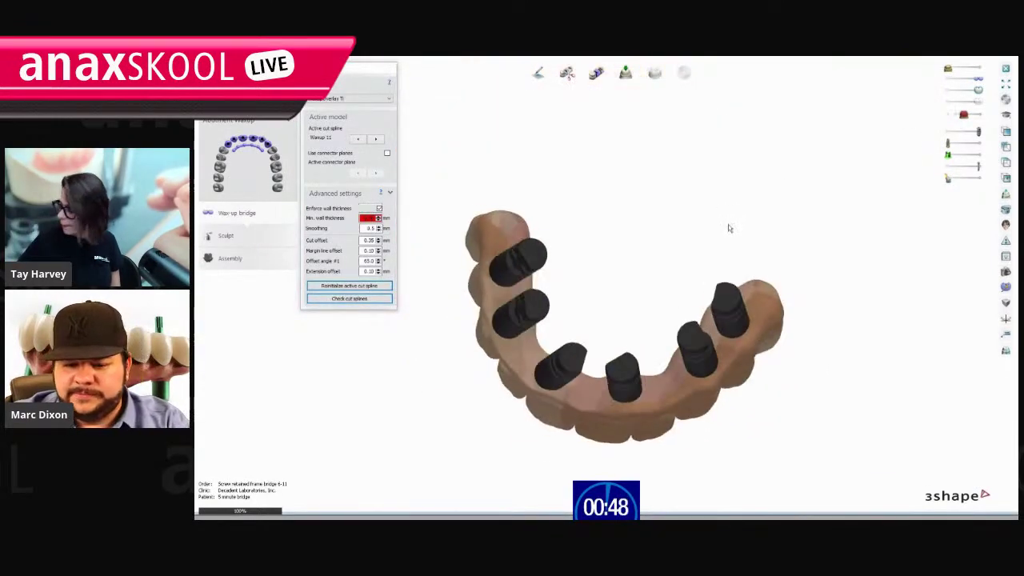
Hide the black cylinders and examine how the abutment openings and cut splines sit in the wax-up bridge.
left_click(943, 167)
scroll(602, 237, "up", 6)
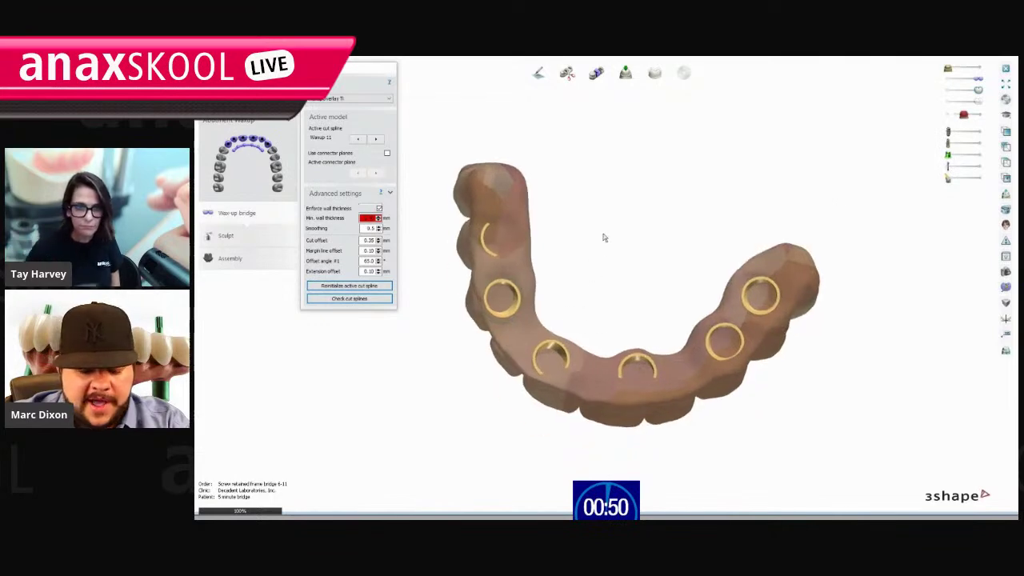
scroll(502, 307, "down", 2)
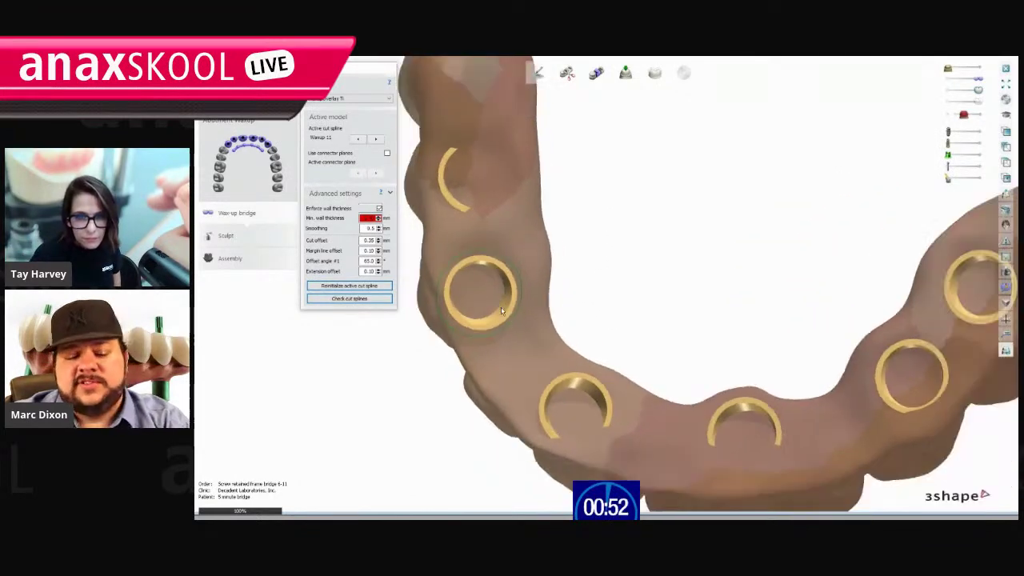
right_click_drag(404, 142, 652, 230)
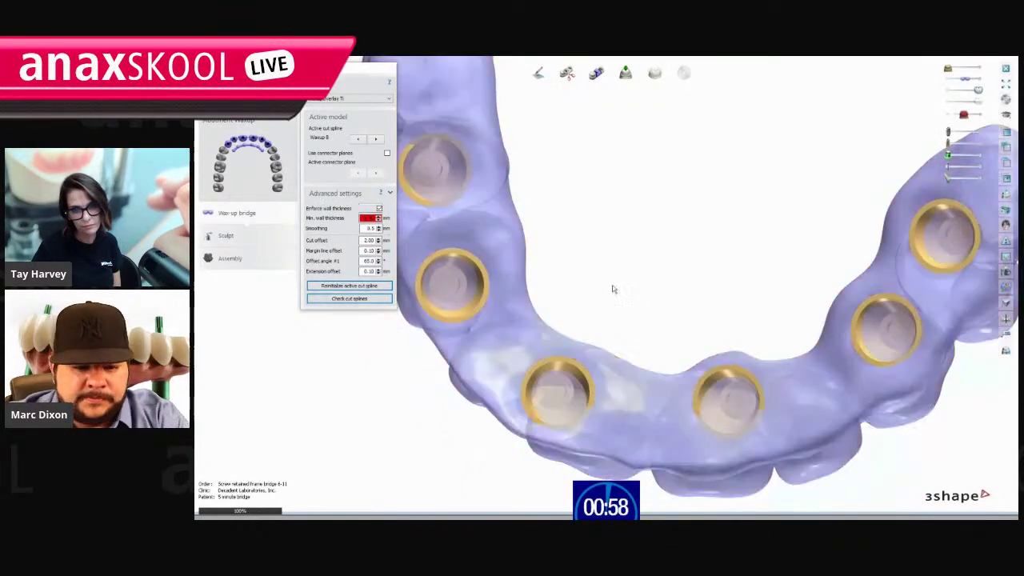
scroll(613, 291, "down", 3)
right_click_drag(617, 313, 635, 300)
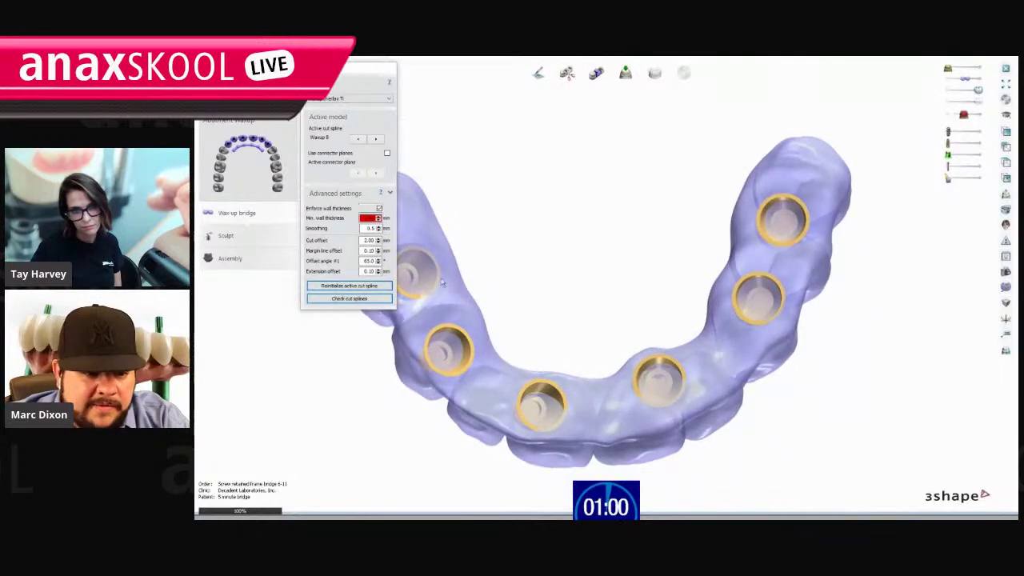
Make the Waxup 11 cut spline active and inspect its outline around the abutment opening.
left_click(377, 140)
right_click_drag(587, 356, 592, 266)
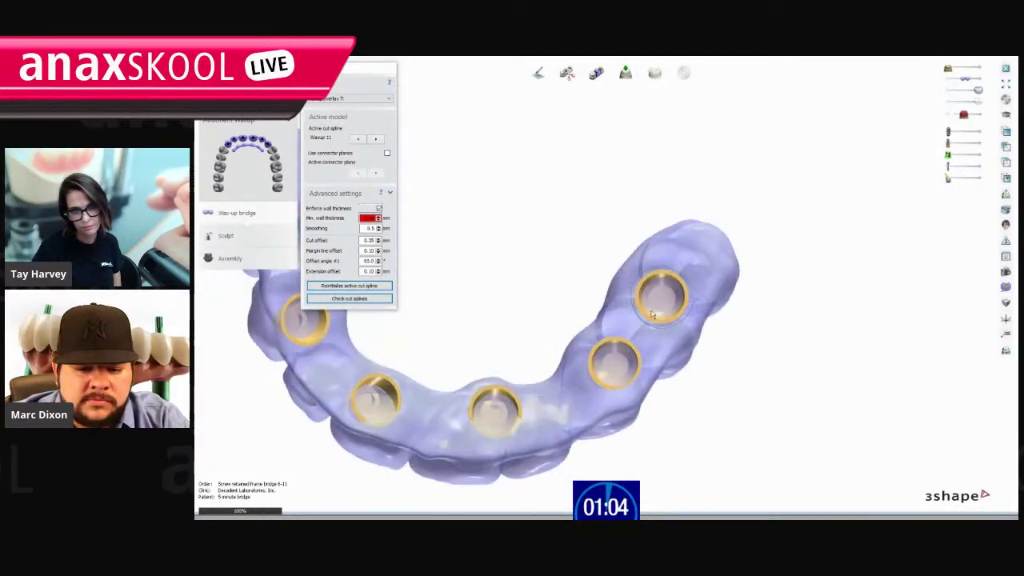
scroll(681, 302, "up", 5)
left_click(715, 299)
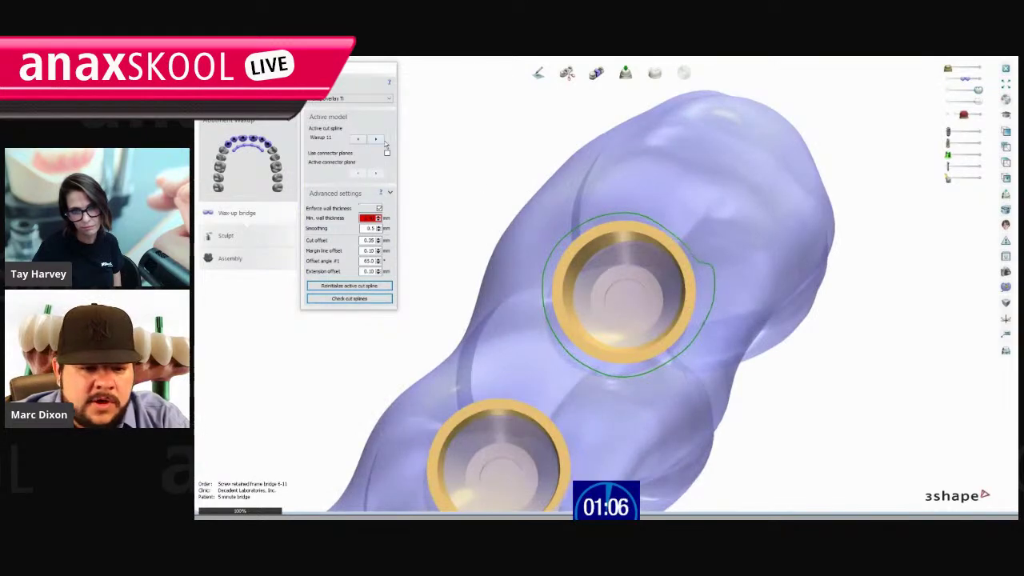
Redraw the Waxup 6 cut spline as a closer, rounded outline around its abutment opening.
left_click(376, 139)
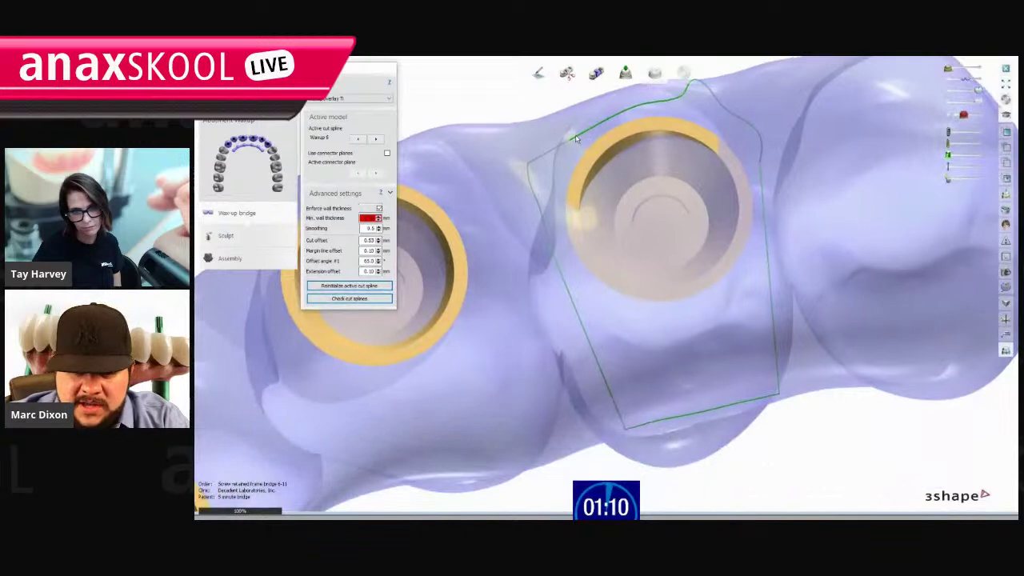
mouse_move(575, 139)
left_mouse_down()
mouse_move(542, 198)
mouse_move(628, 347)
mouse_move(749, 277)
mouse_move(763, 141)
left_mouse_up()
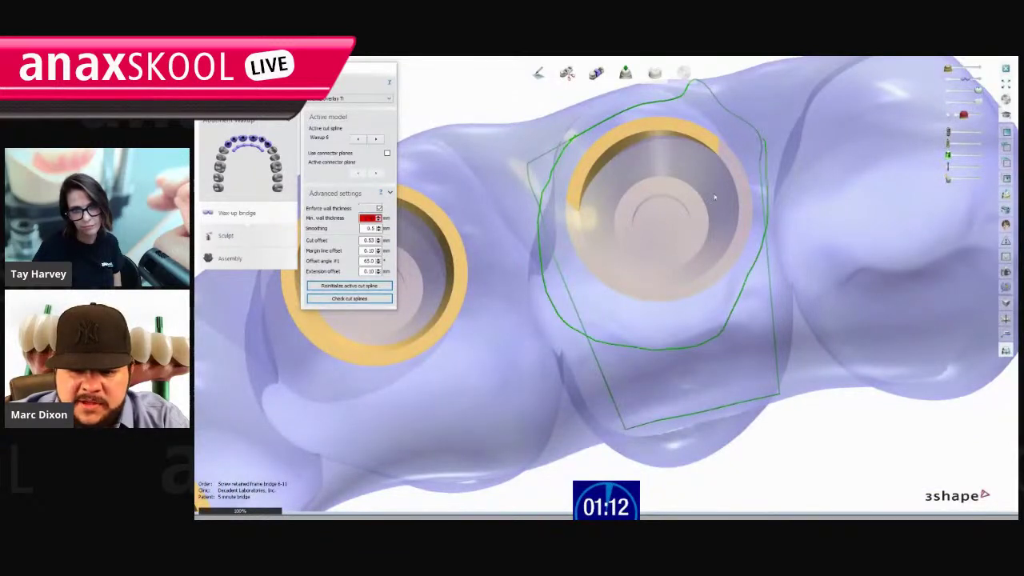
left_click_drag(534, 155, 622, 125)
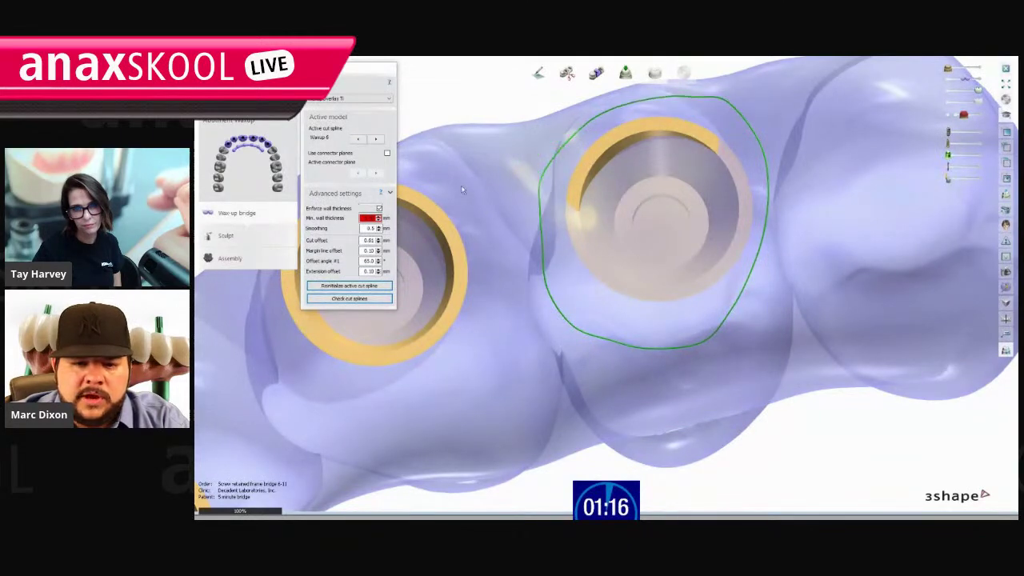
Inspect the Waxup 10 and Waxup 7 cut splines around their abutment openings.
left_click(376, 140)
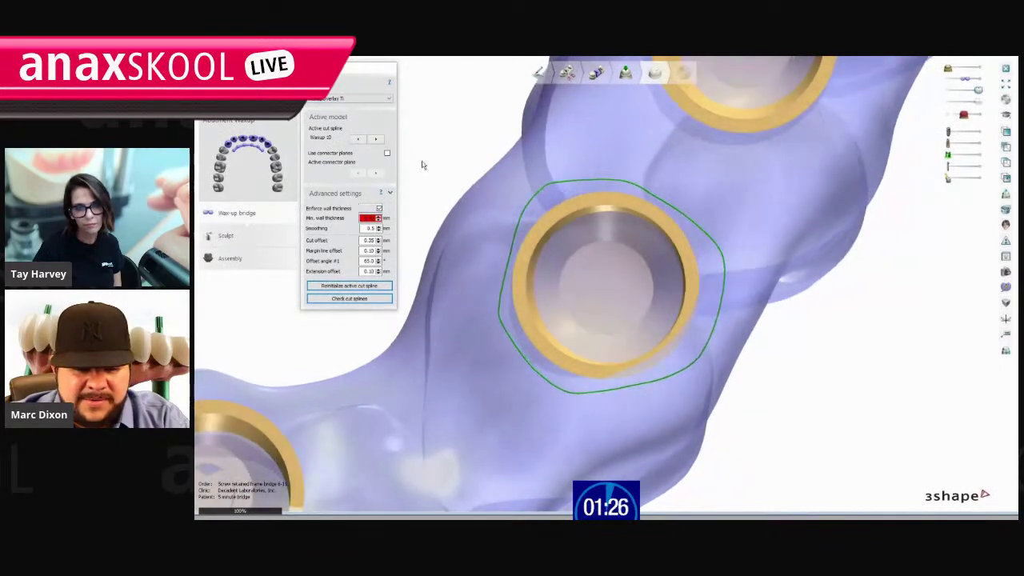
left_click(379, 140)
right_click_drag(565, 336, 572, 252)
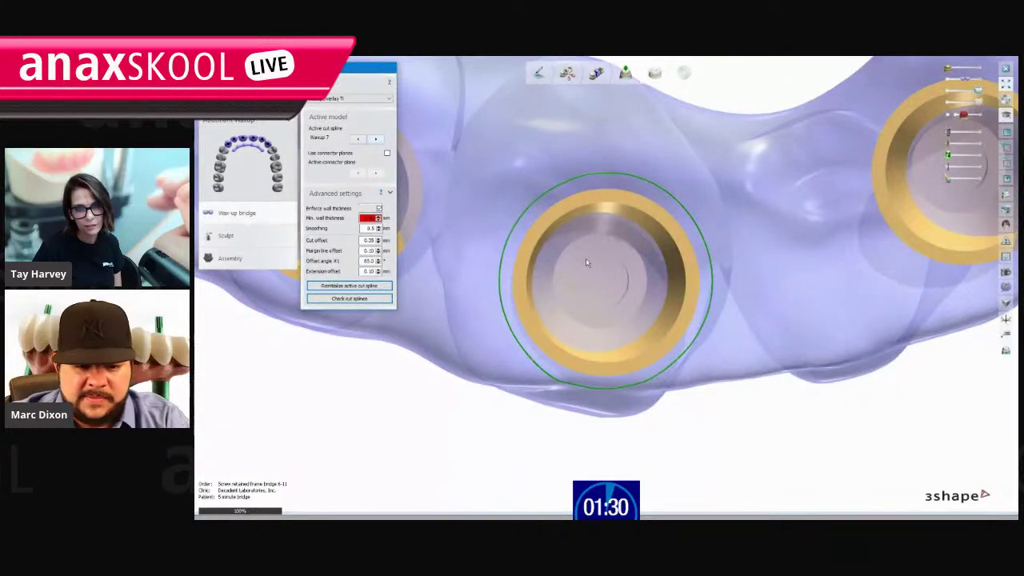
left_click(588, 426)
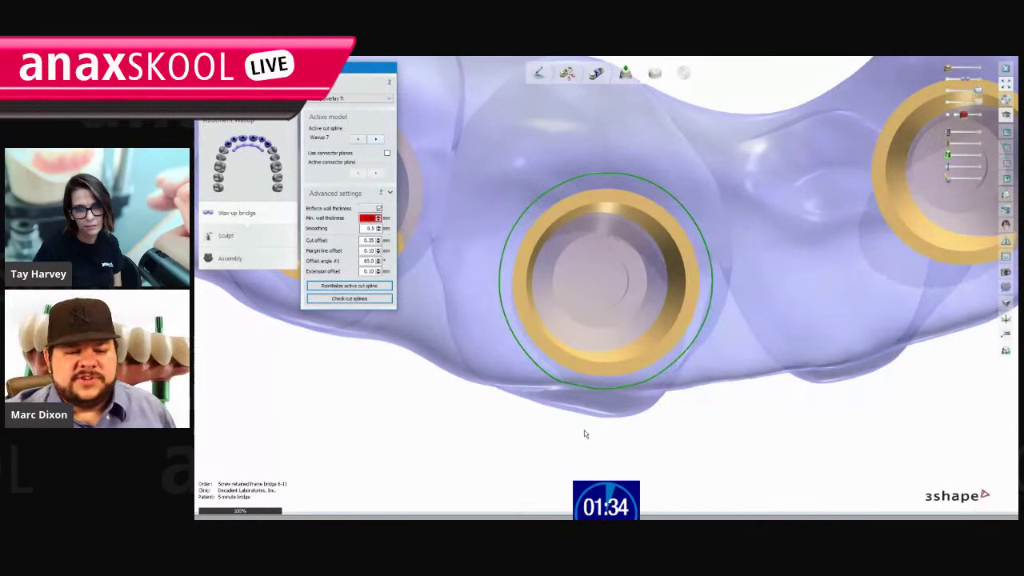
scroll(597, 396, "down", 3)
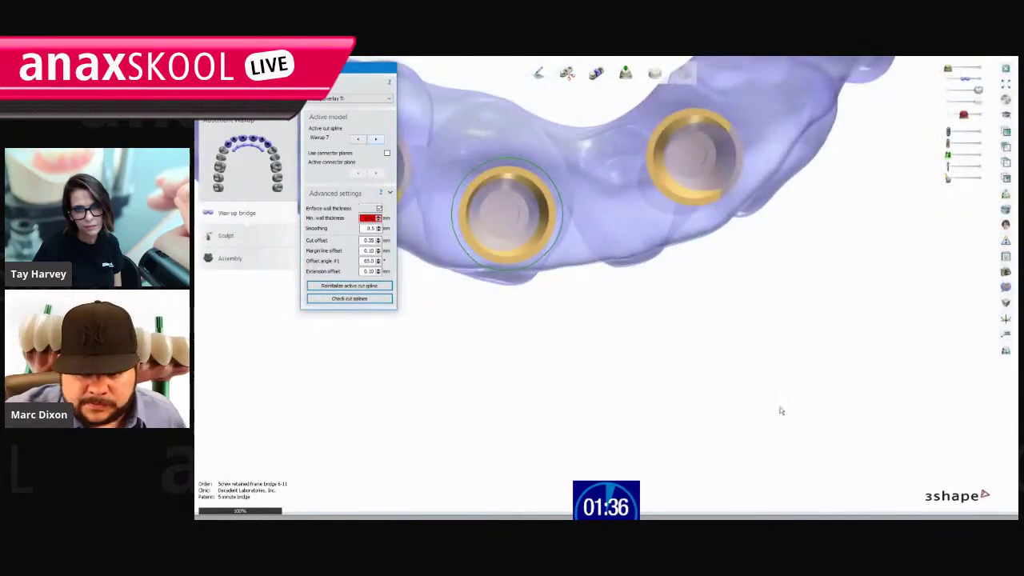
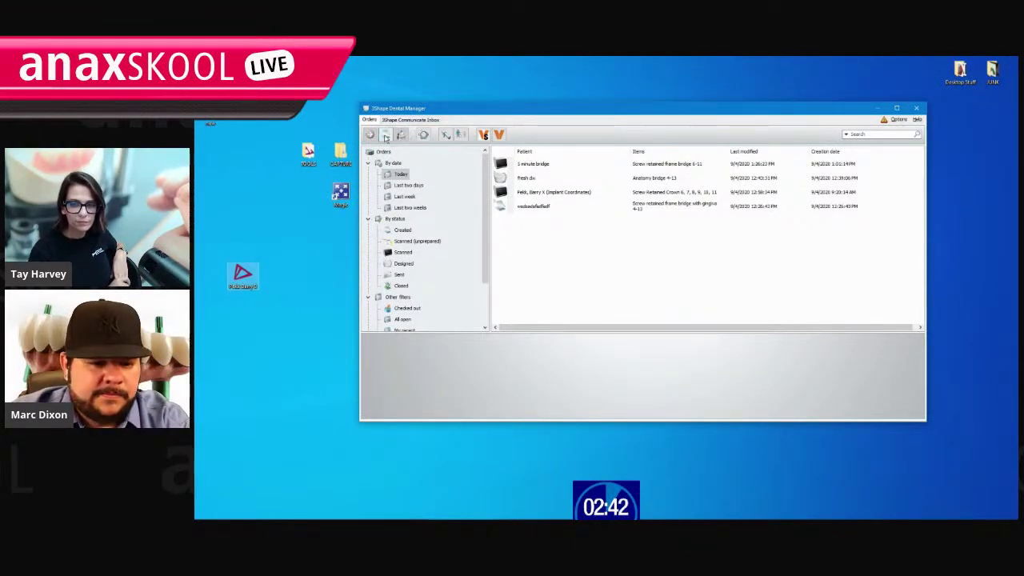
Create a new order named FAST BAR and select the upper teeth 6 to 11.
left_click(385, 136)
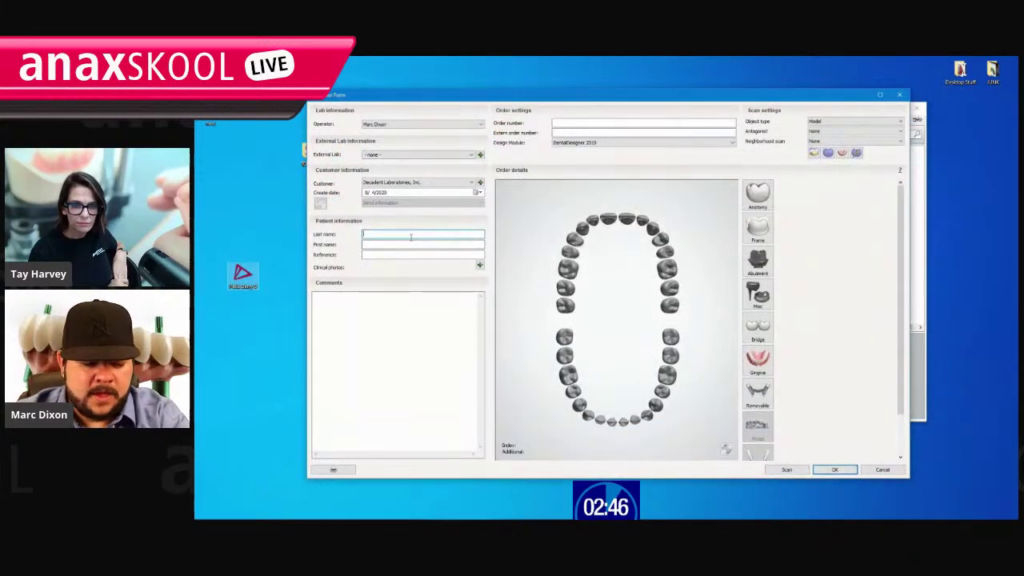
type("FAST BAR")
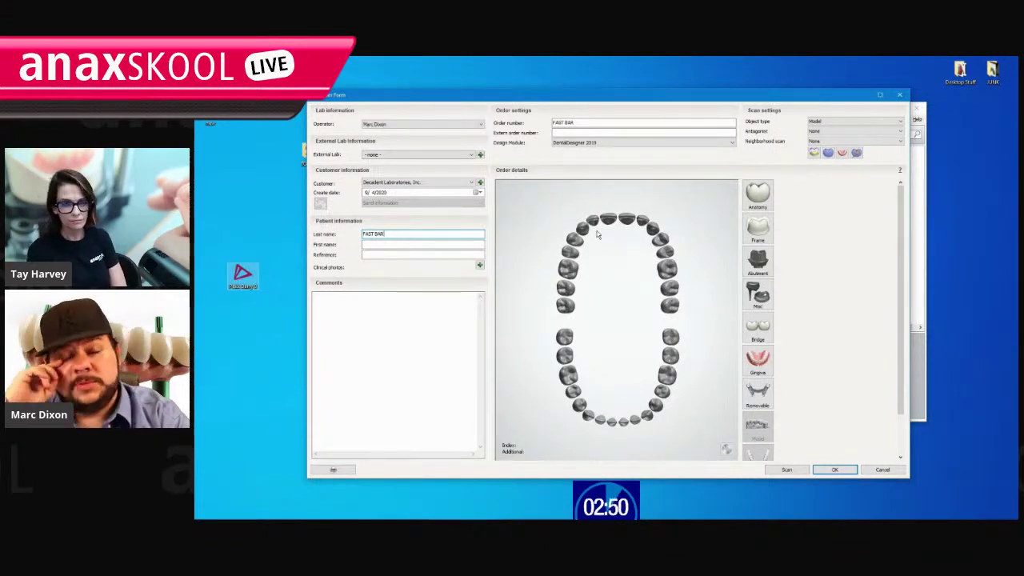
left_click(569, 252)
left_click(664, 252, "shift")
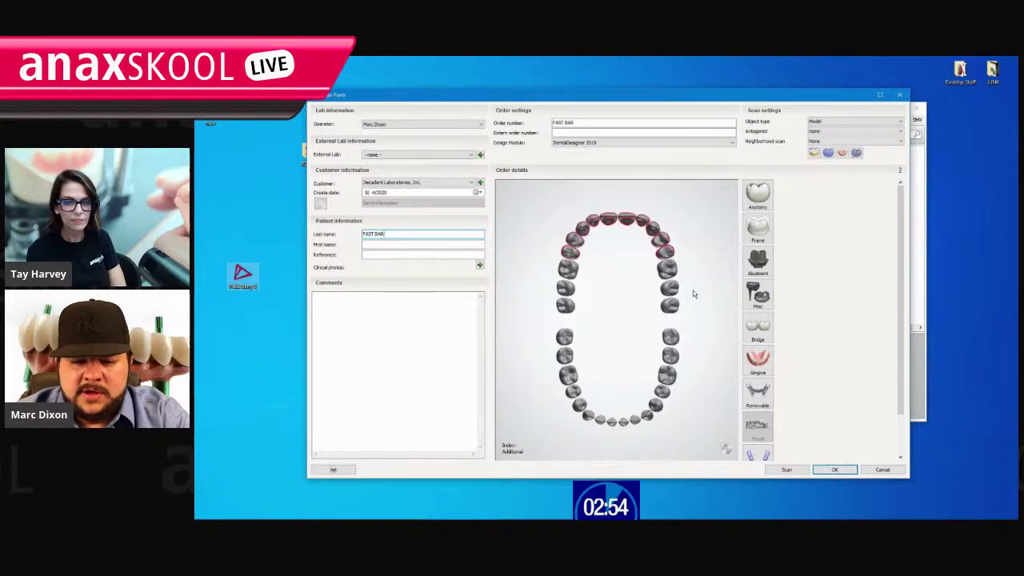
left_click(583, 228)
left_click(592, 221)
left_click_drag(614, 225, 677, 231)
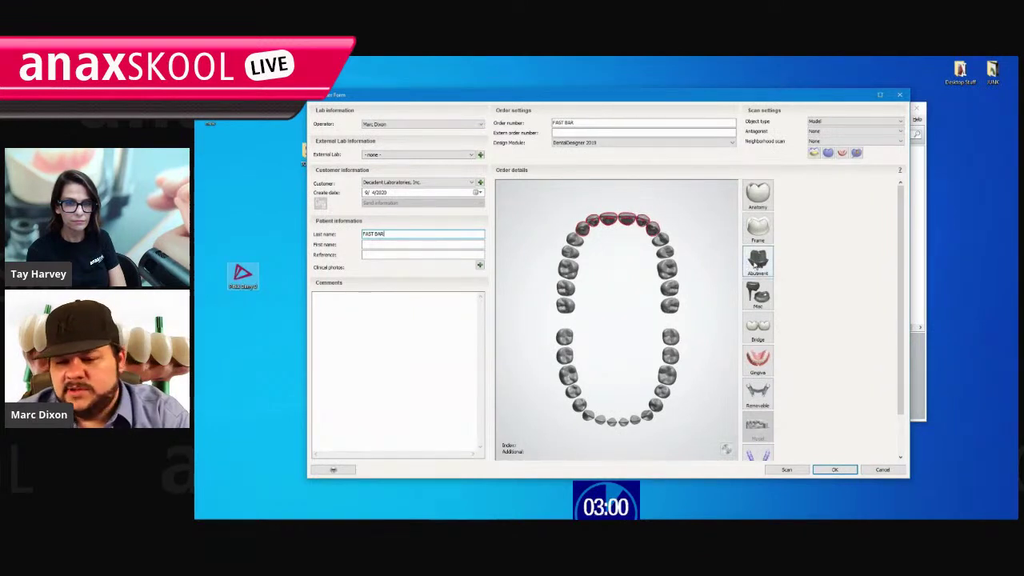
Assign Zirkon abutments to the selected teeth, using the DESS MULTI-UNIT DIRECT system with the Multi-Unit kit.
left_click(756, 266)
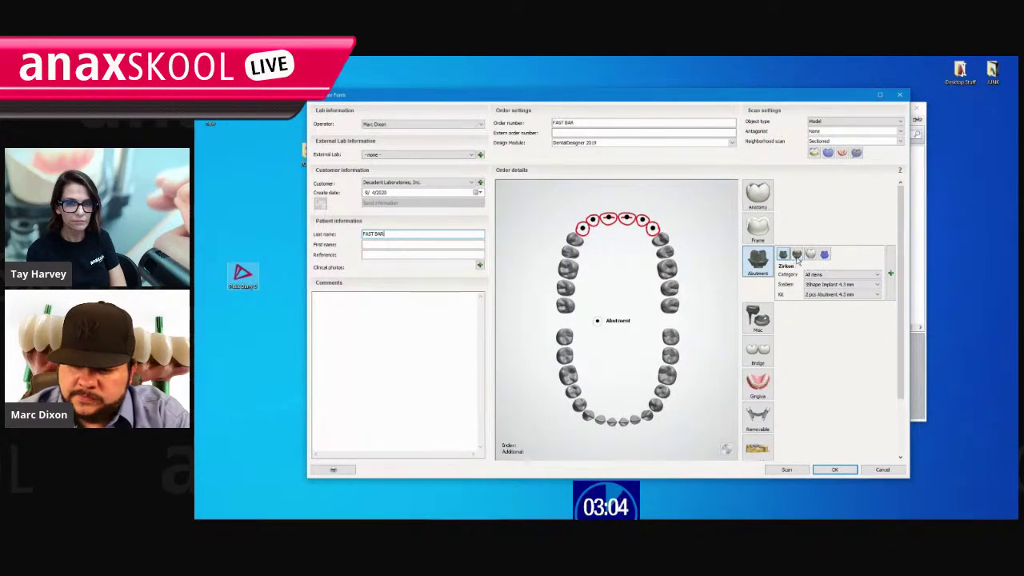
left_click(841, 285)
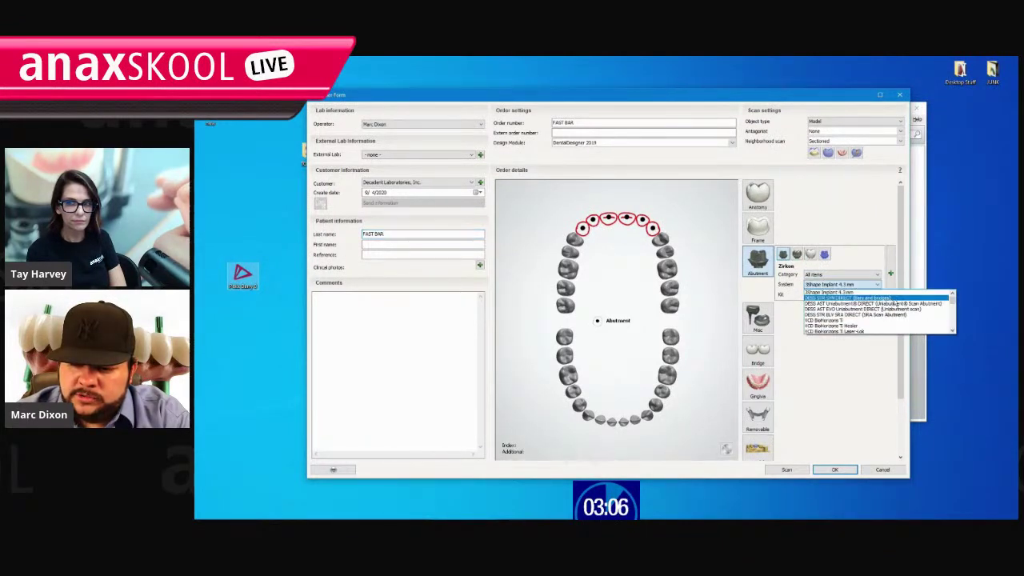
scroll(888, 308, "down", 3)
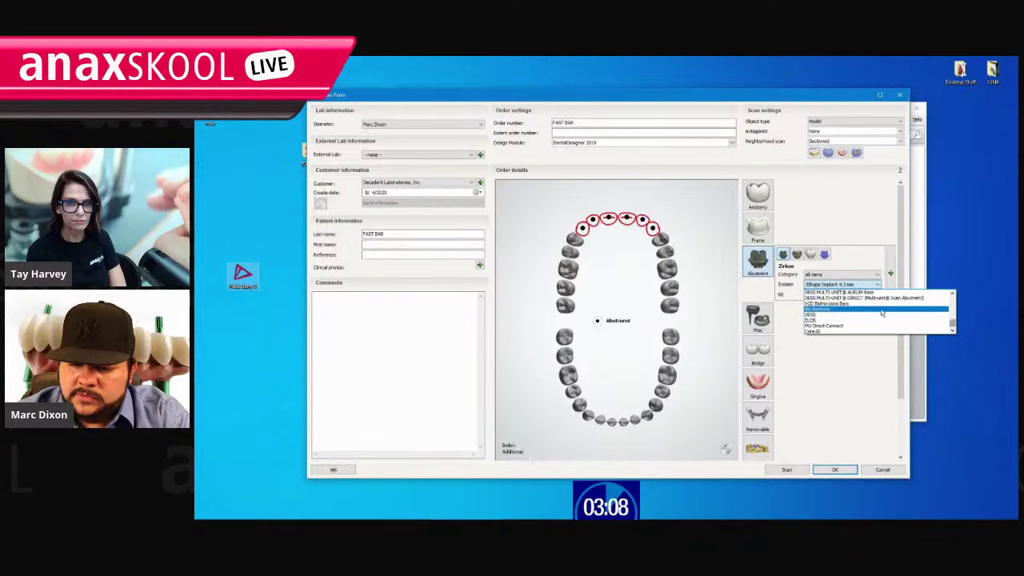
left_click(874, 298)
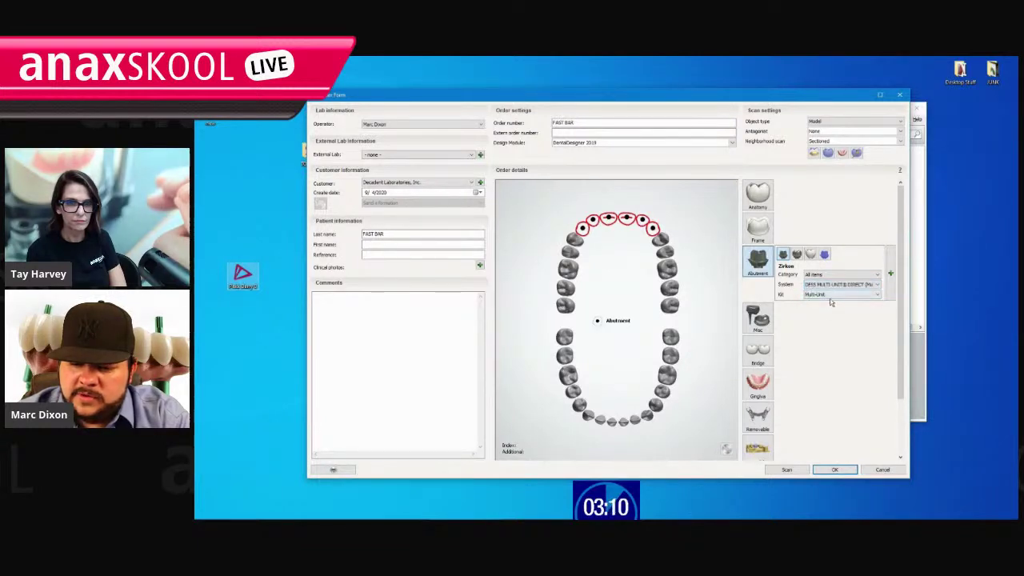
Connect the abutments with a bar bridge of type DECA and save the order.
left_click(757, 350)
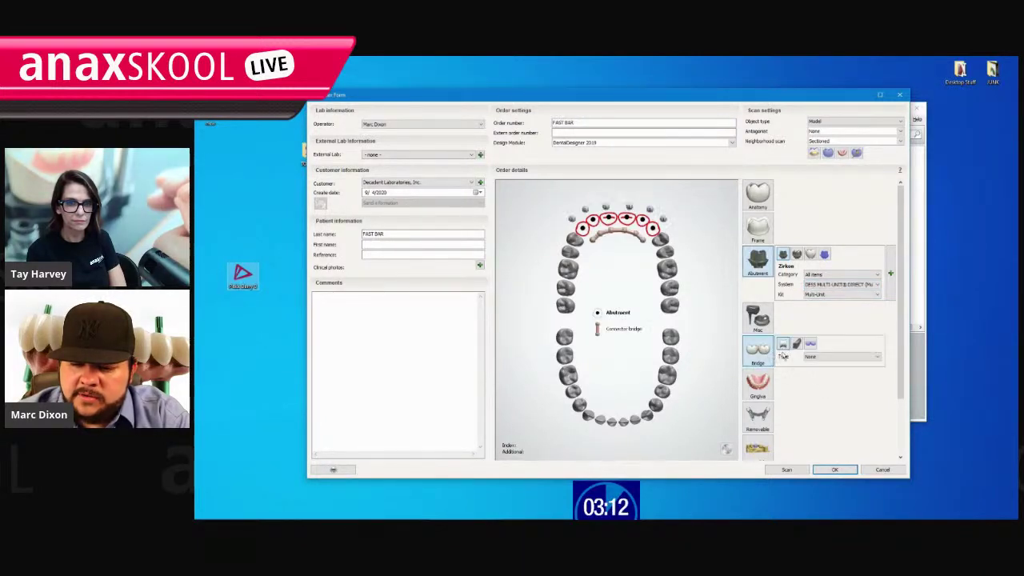
left_click(796, 344)
left_click(838, 368)
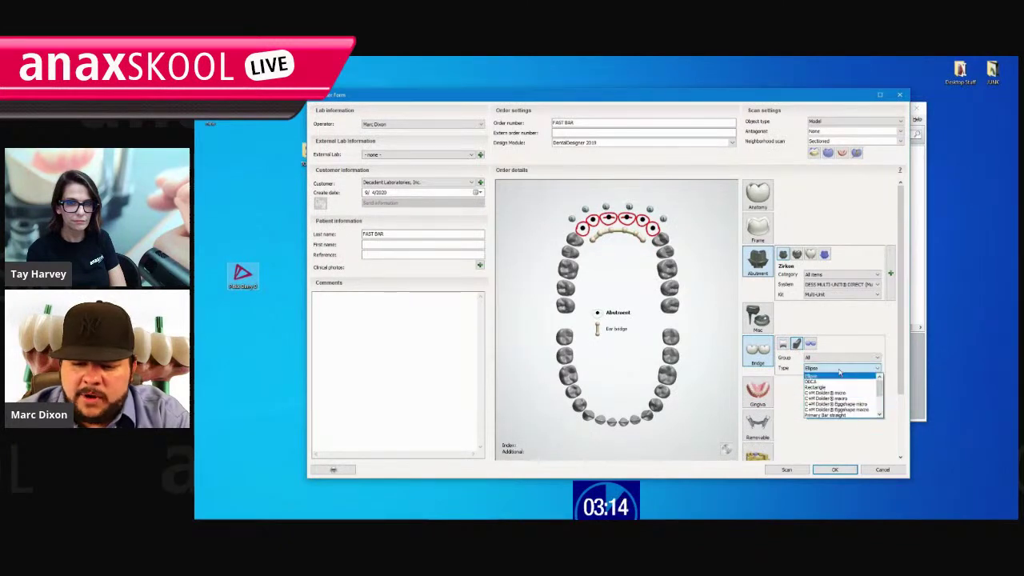
left_click(824, 381)
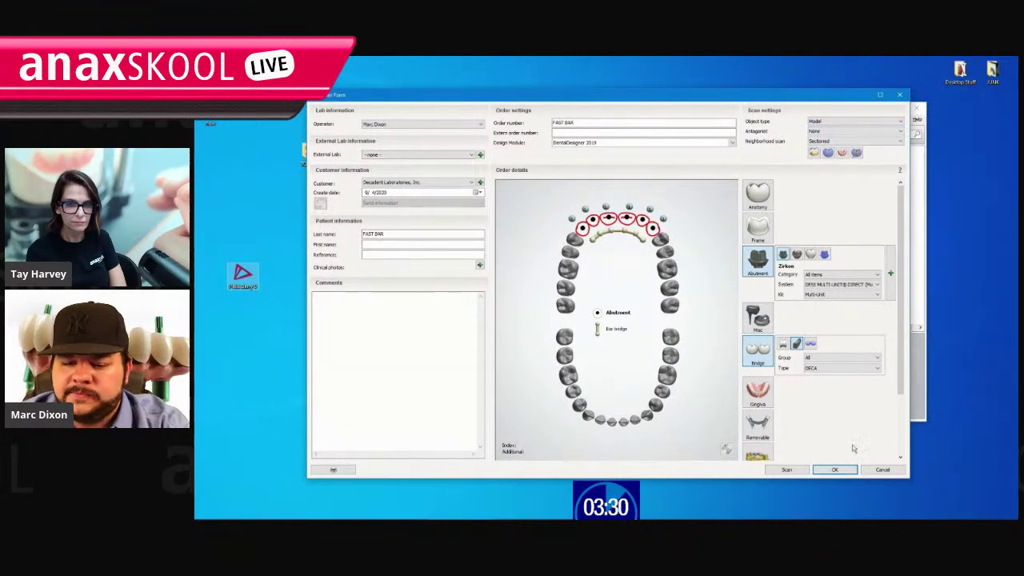
left_click(836, 470)
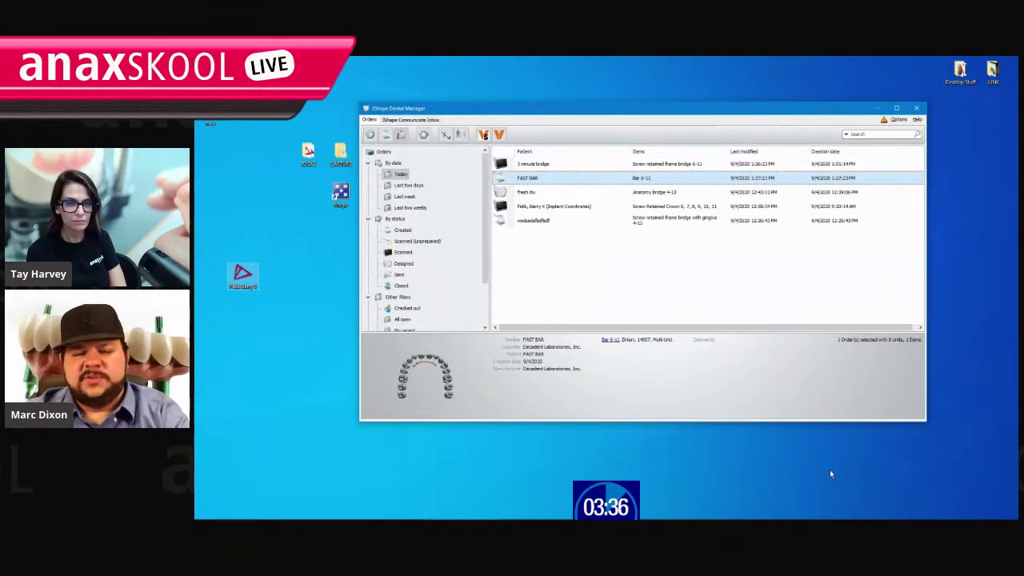
Import the DCM model "new" from the desktop as the upper preparation scan of the FAST BAR order.
right_click(572, 178)
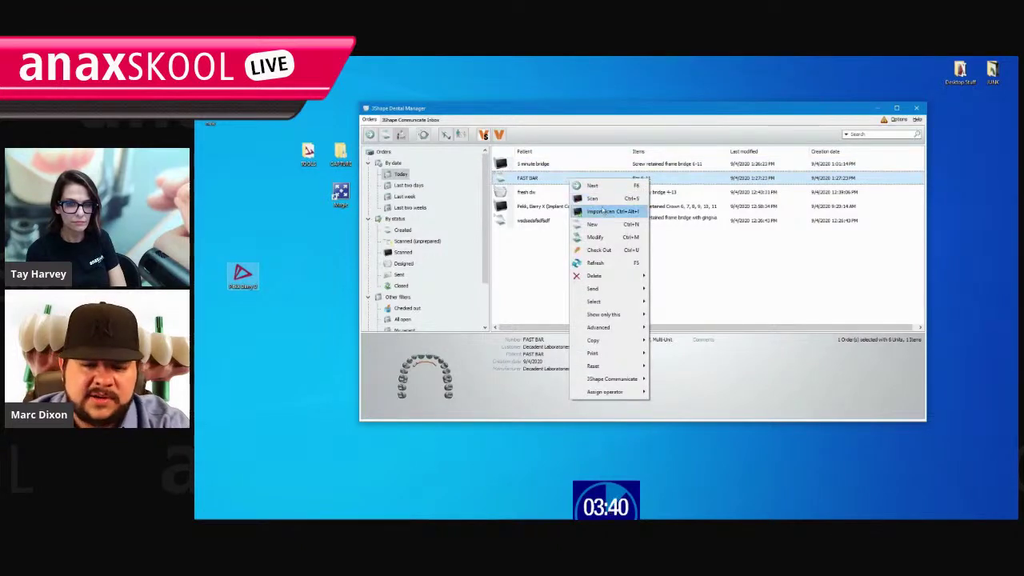
left_click(602, 207)
scroll(606, 287, "down", 5)
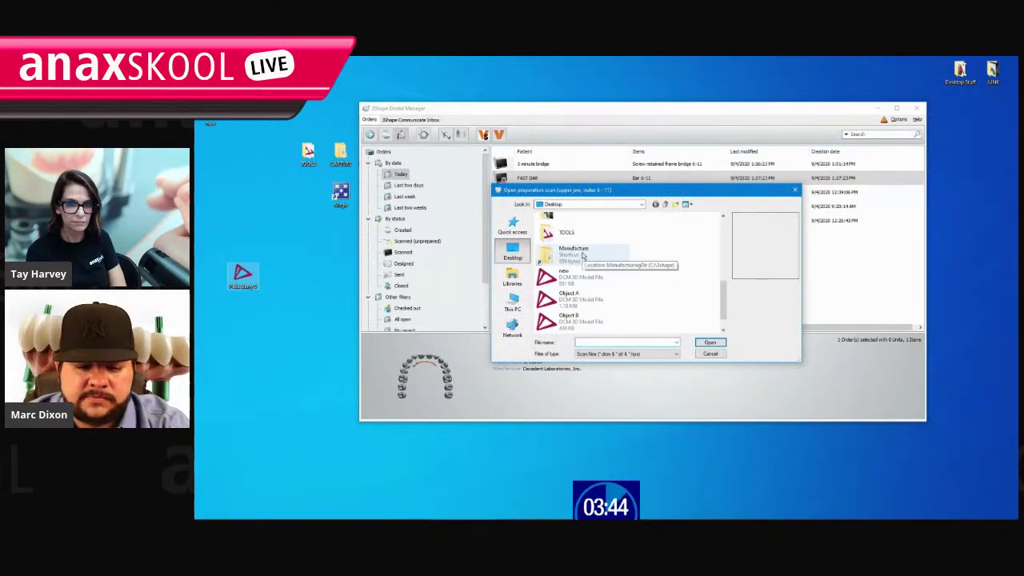
scroll(596, 260, "down", 1)
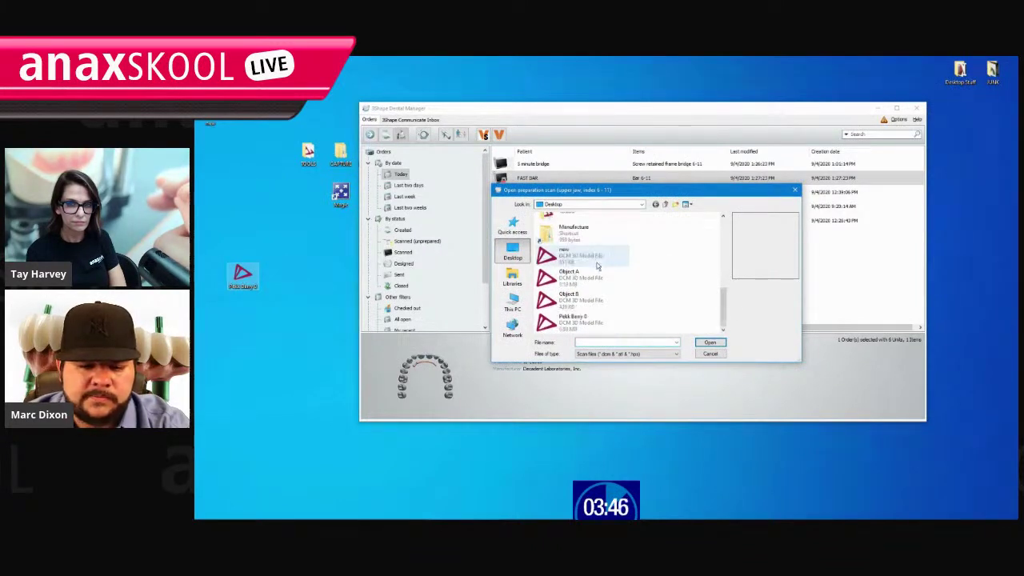
scroll(584, 296, "up", 3)
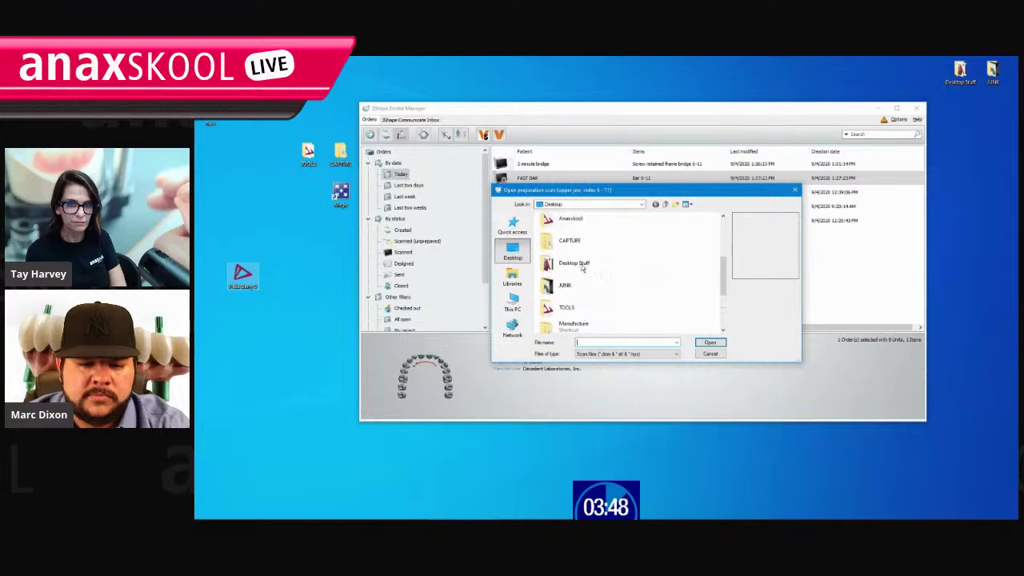
double_click(581, 223)
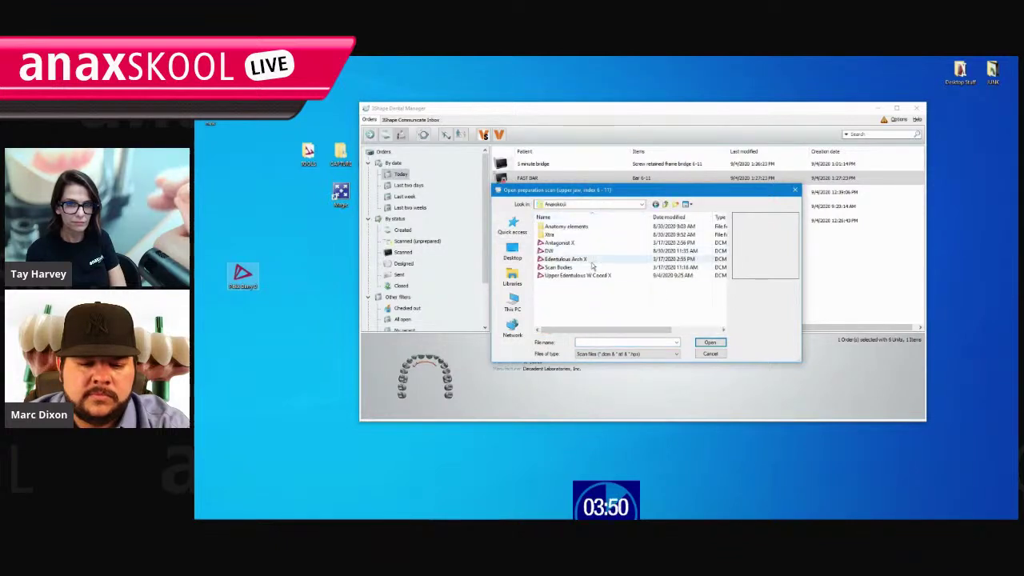
scroll(581, 251, "down", 1)
scroll(581, 251, "up", 1)
left_click(528, 252)
scroll(560, 260, "down", 5)
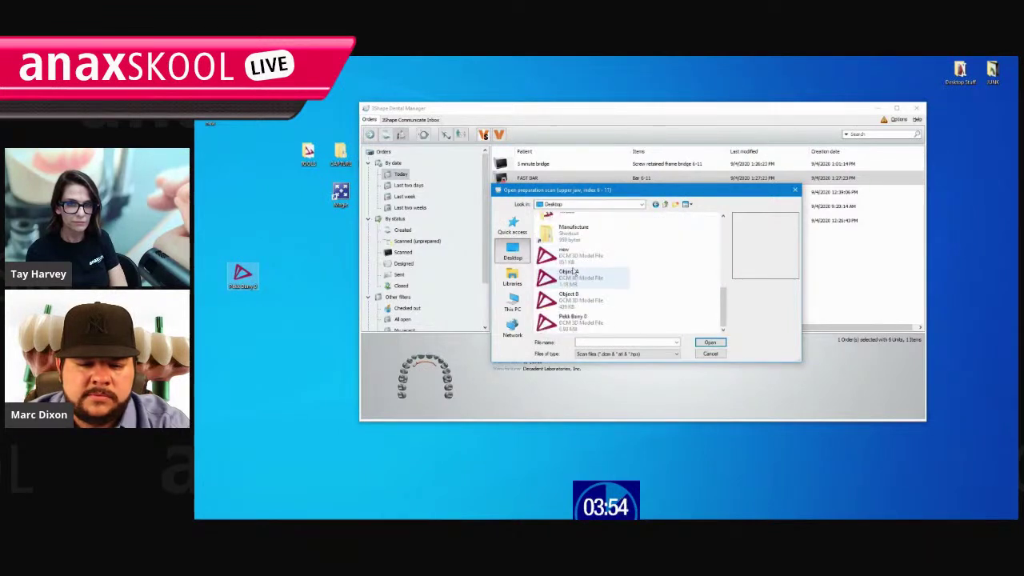
left_click(573, 255)
left_click(705, 343)
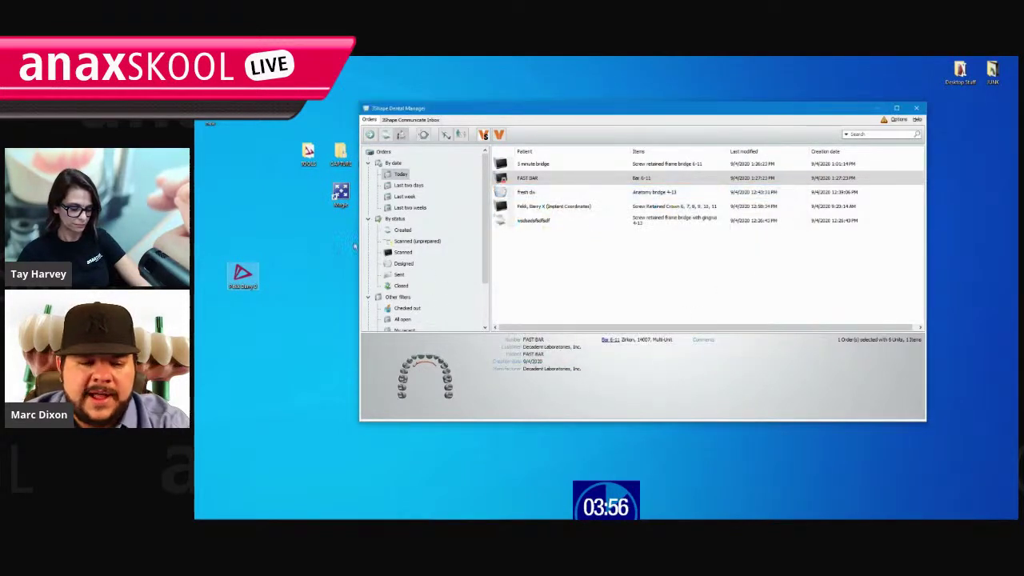
Open the robed figurine model, view it from the front, and close the viewer.
left_click_drag(503, 109, 236, 61)
double_click(698, 193)
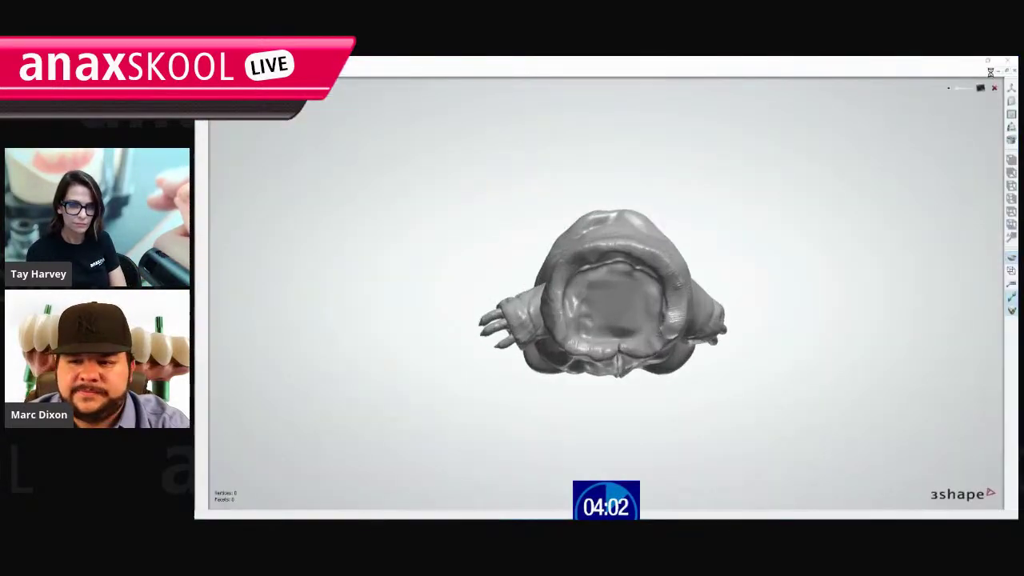
right_click_drag(649, 304, 664, 232)
scroll(645, 188, "down", 5)
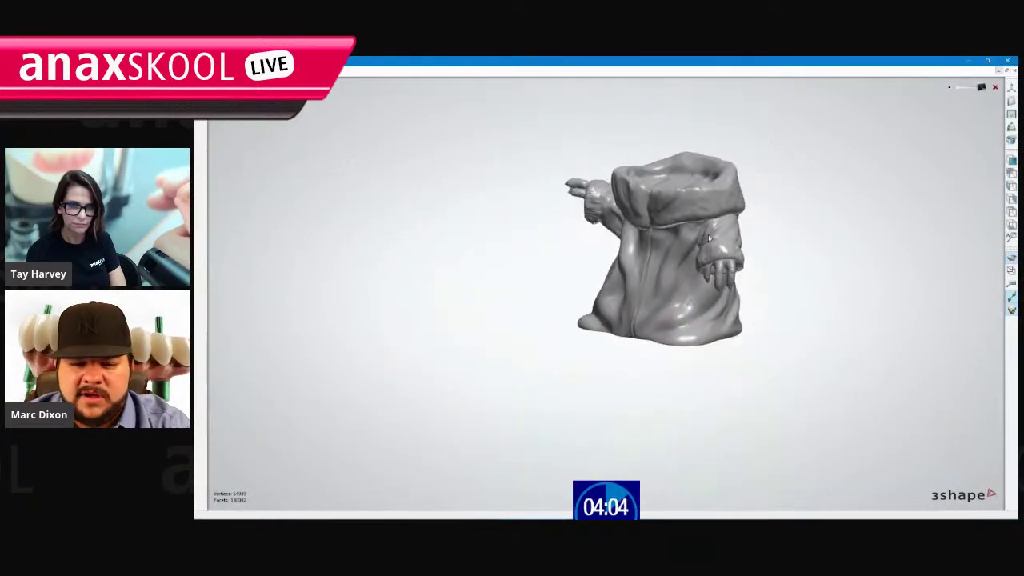
left_click(1009, 61)
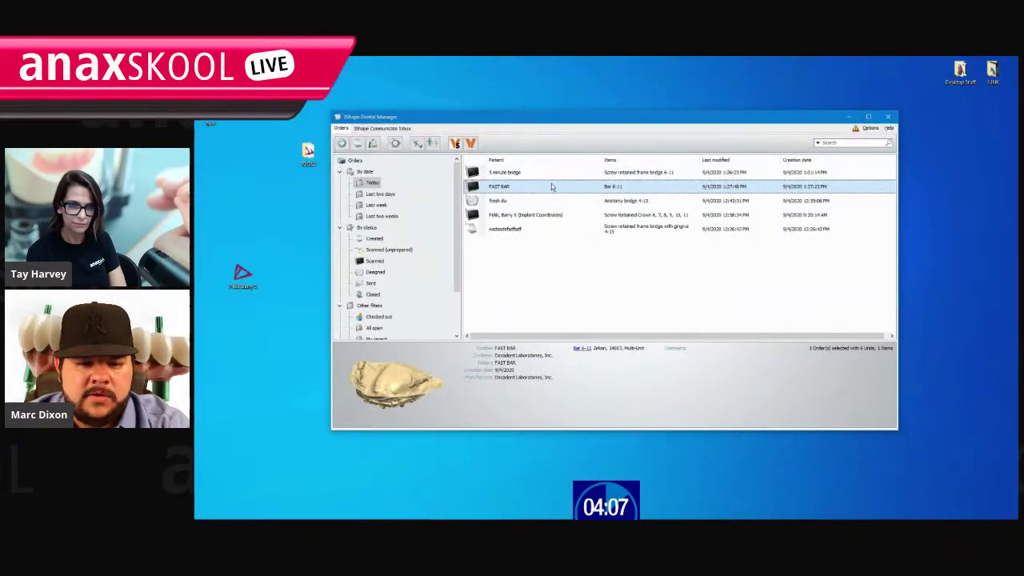
Open the FAST BAR order for design and bring up the additional scans tool at the occlusal alignment stage.
right_click(551, 184)
left_click(591, 205)
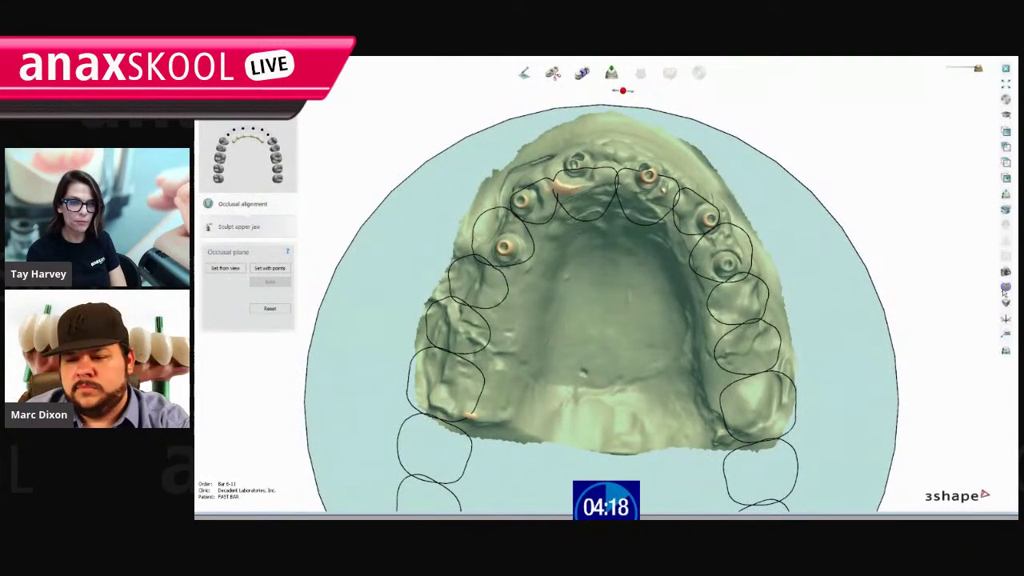
left_click(1005, 293)
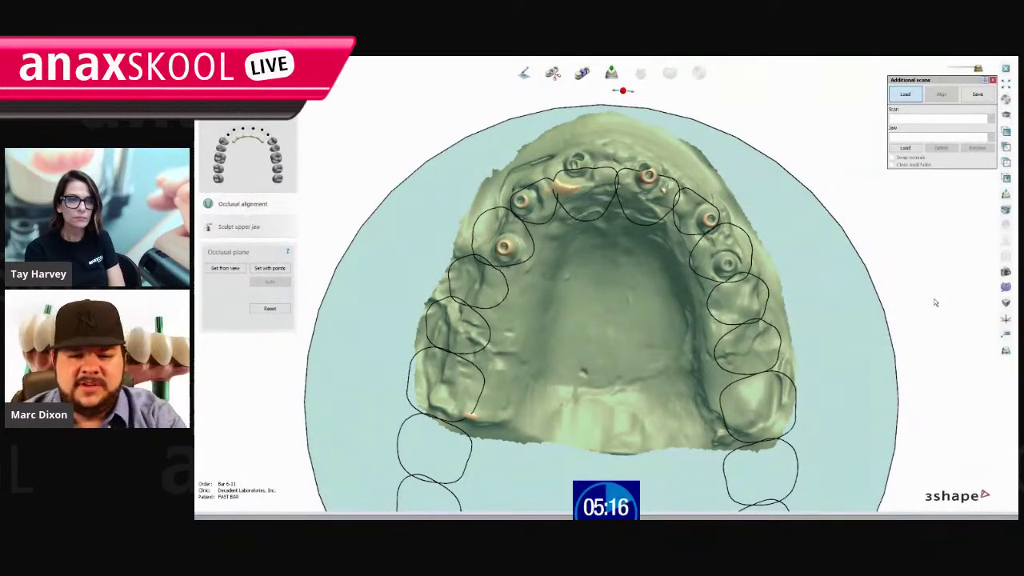
middle_click_drag(839, 269, 838, 299)
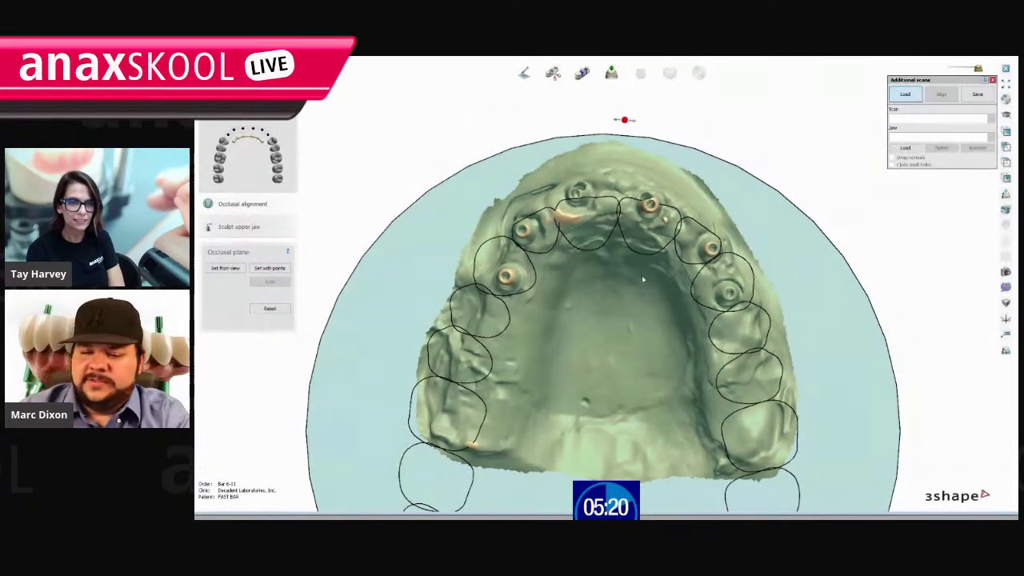
Load the DW scan as an additional scan, hide it, and continue to the upper jaw sculpting stage.
left_click(910, 148)
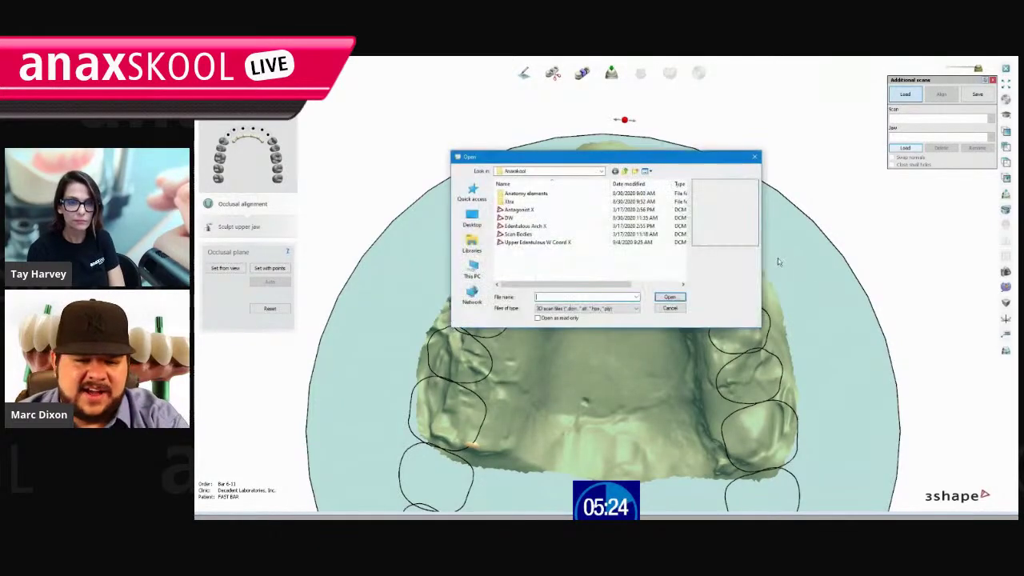
left_click(566, 219)
left_click(670, 298)
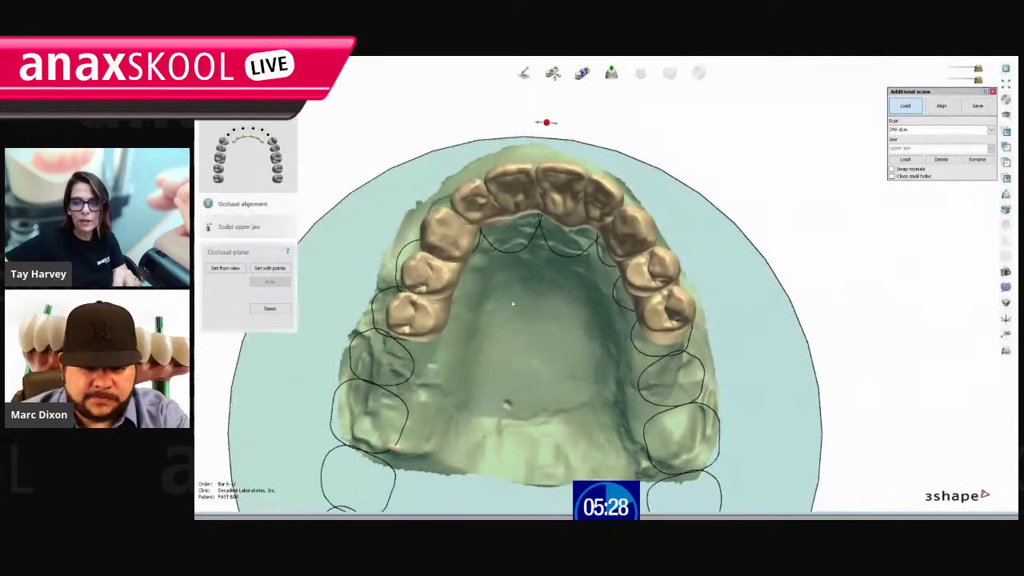
left_click(992, 92)
left_click_drag(977, 80, 949, 81)
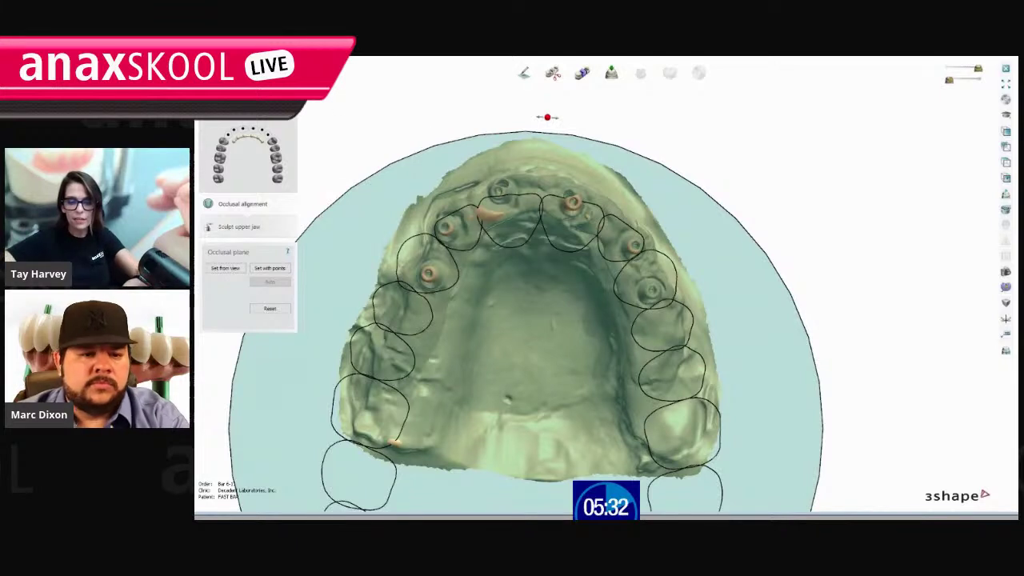
left_click(344, 88)
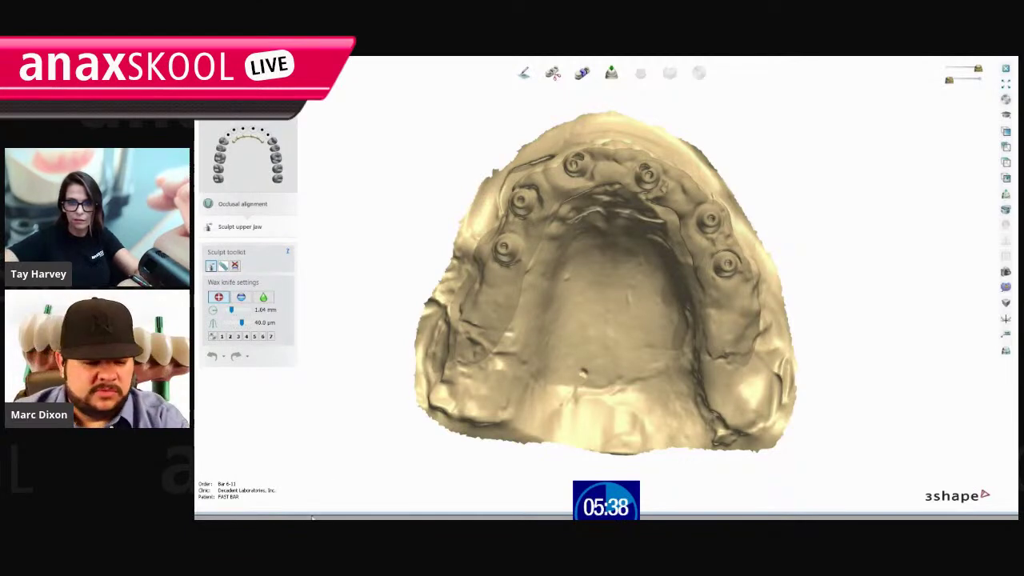
Switch to Firefox, search for "outcad dental" and open the OUTCAD website.
key("super")
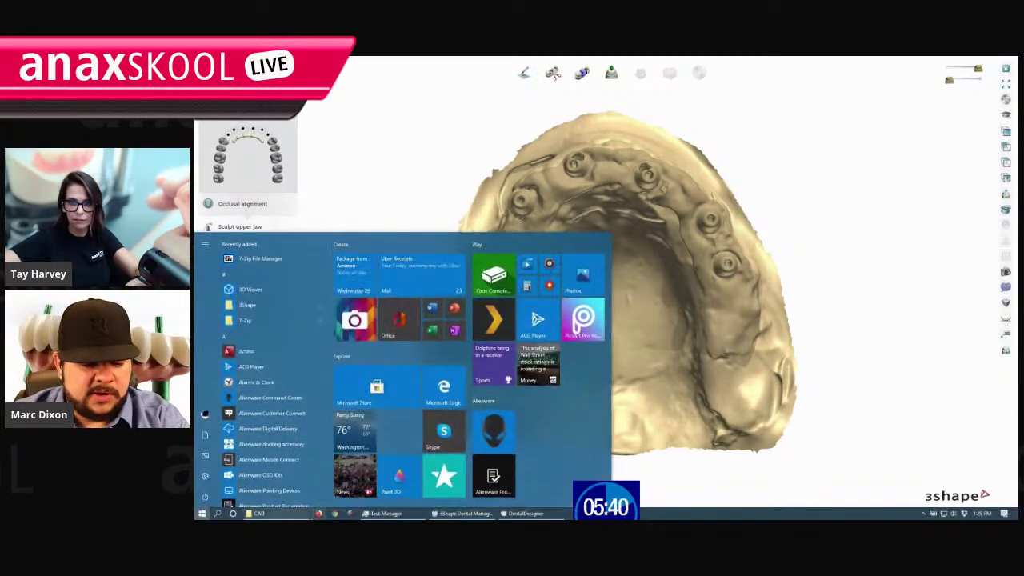
left_click(264, 514)
type("out")
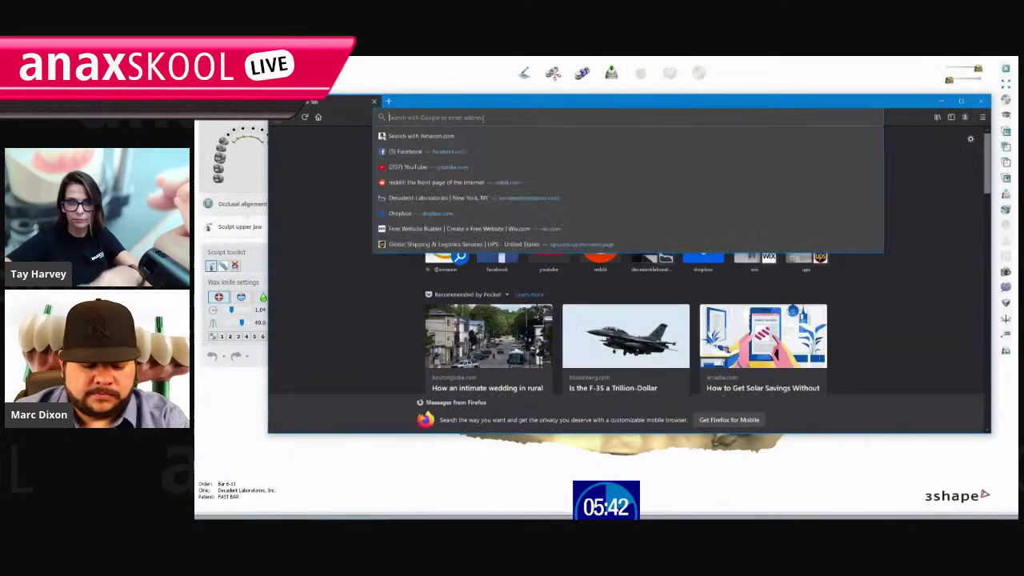
type("cad dental")
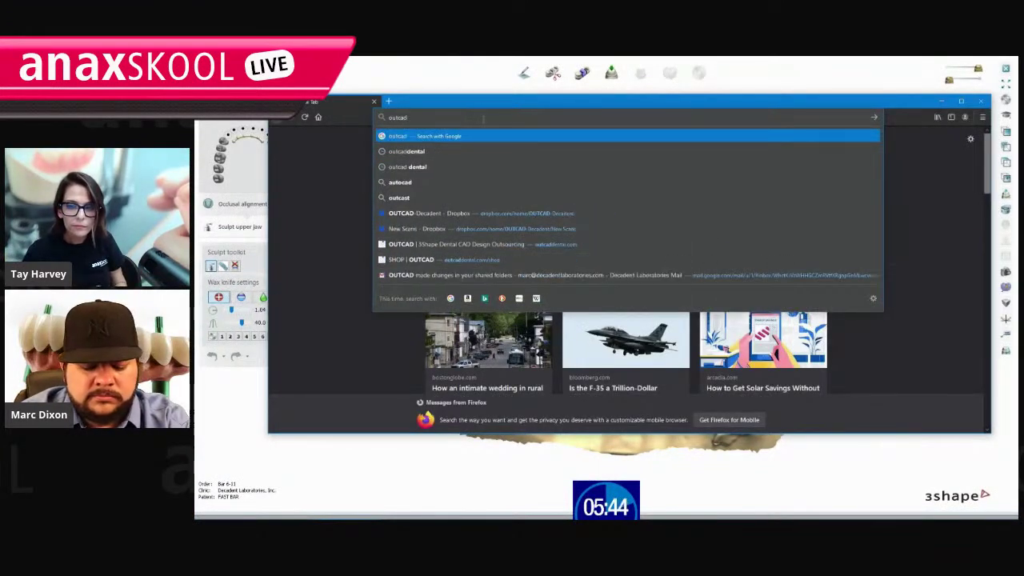
key("Return")
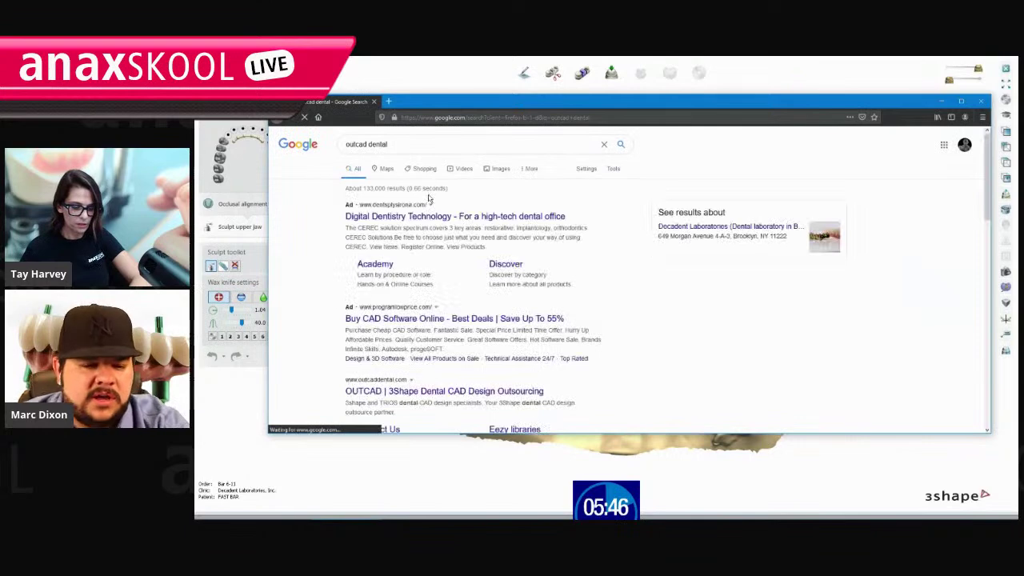
scroll(450, 315, "down", 1)
left_click(444, 370)
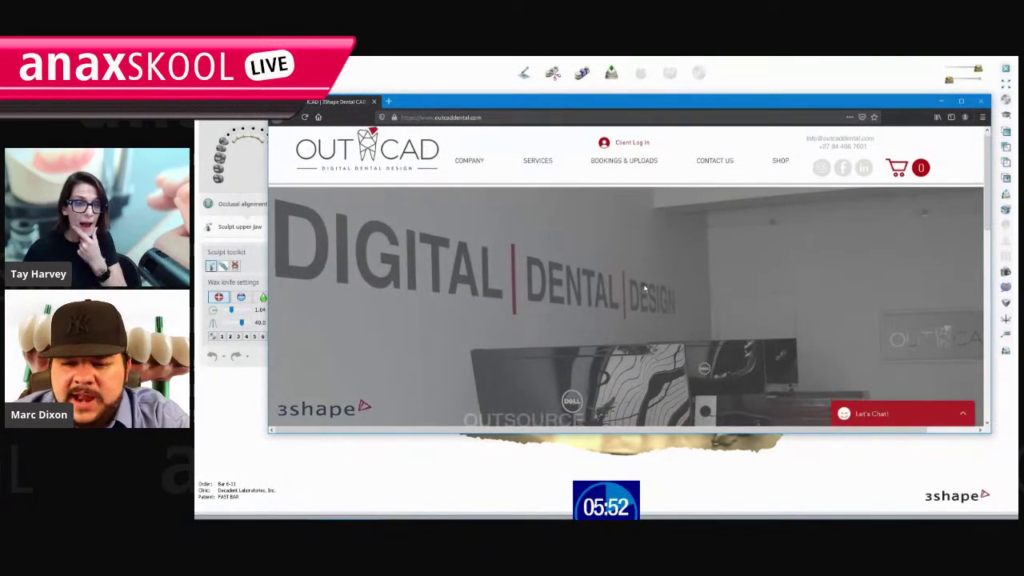
View the OUTCAD Eezy Abutments Smile Library product page in the site's shop, and return to Dental Designer.
left_click(760, 168)
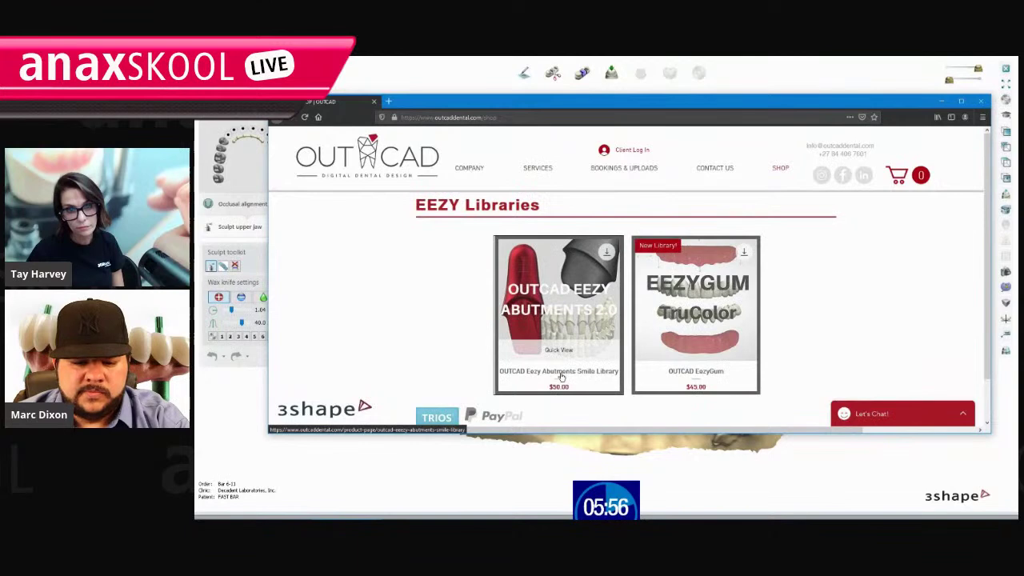
left_click(560, 376)
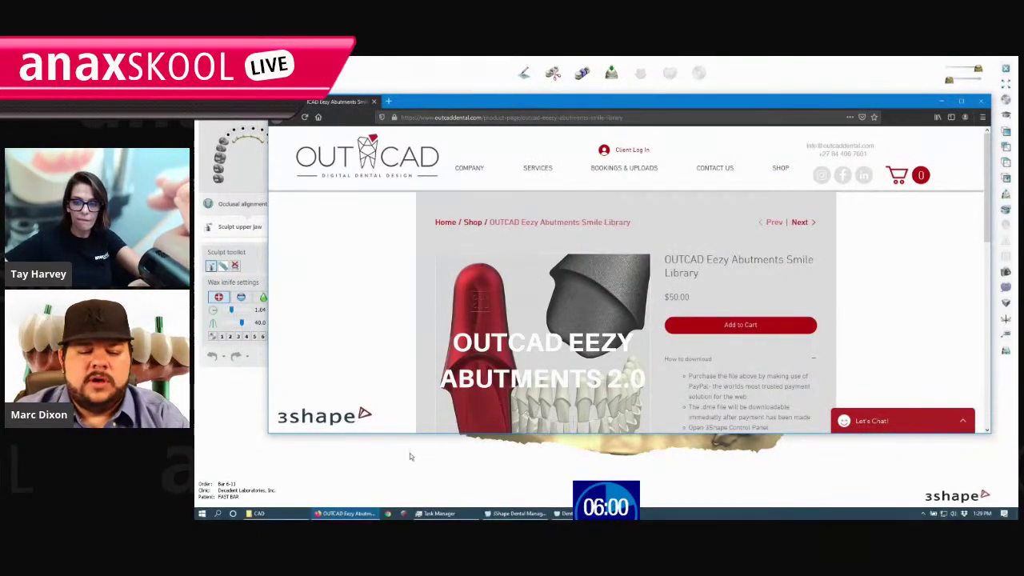
left_click_drag(410, 436, 408, 470)
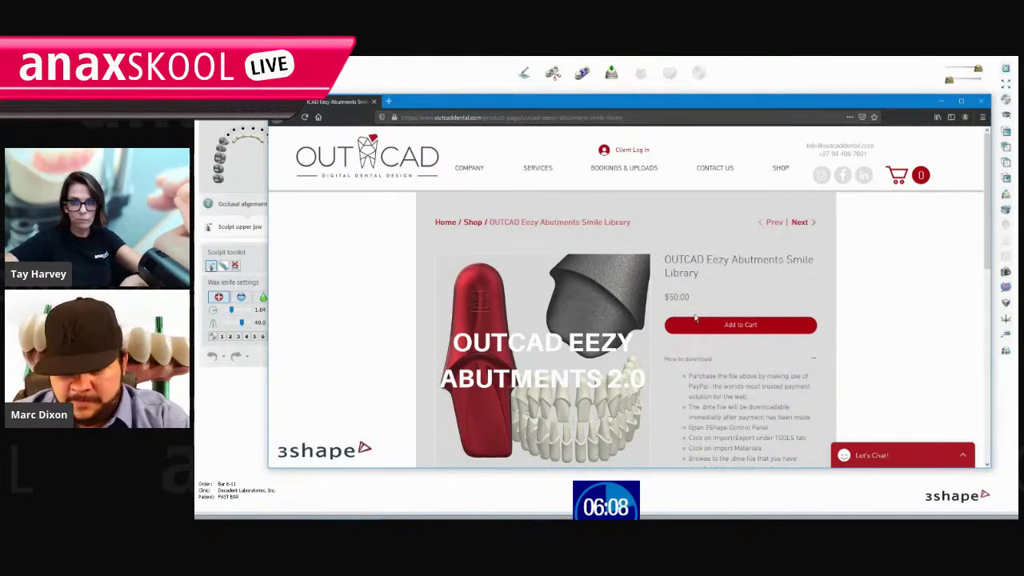
scroll(648, 358, "down", 1)
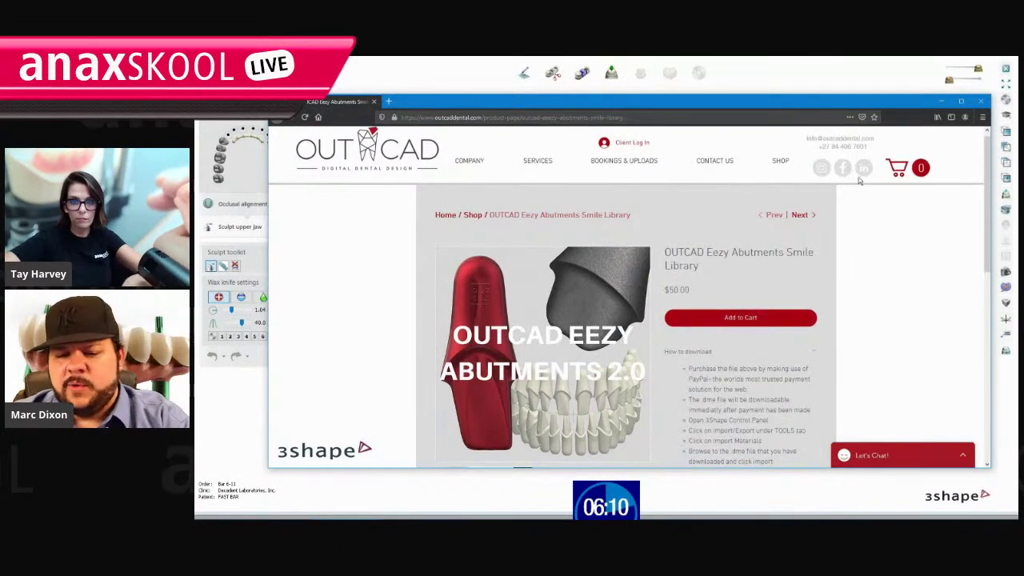
left_click(942, 102)
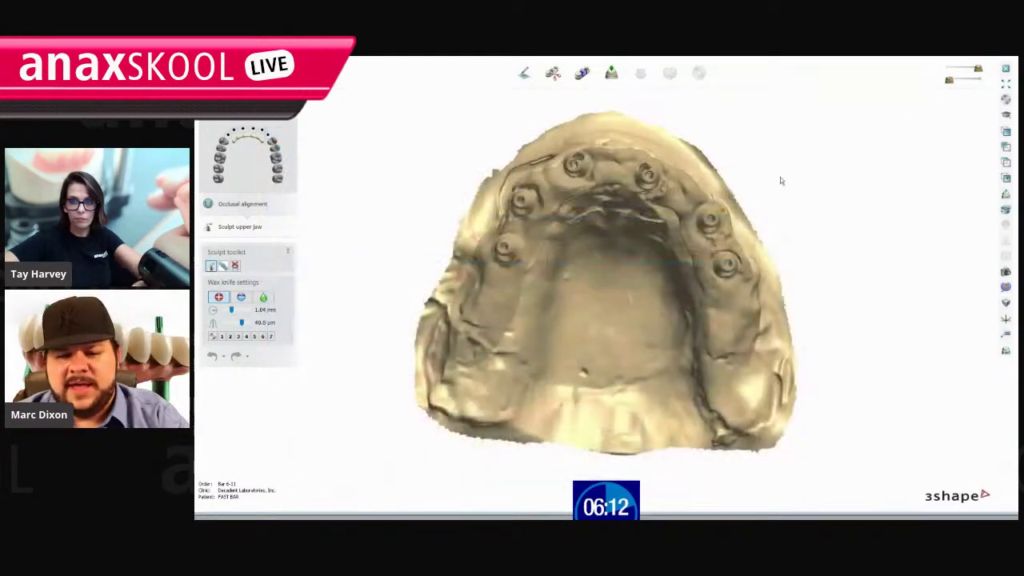
Show the DW scan over the upper jaw to check the tooth setup, and continue to the annotations stage.
middle_click_drag(547, 300, 578, 322)
mouse_move(608, 396)
right_mouse_down()
mouse_move(621, 374)
mouse_move(622, 386)
right_mouse_up()
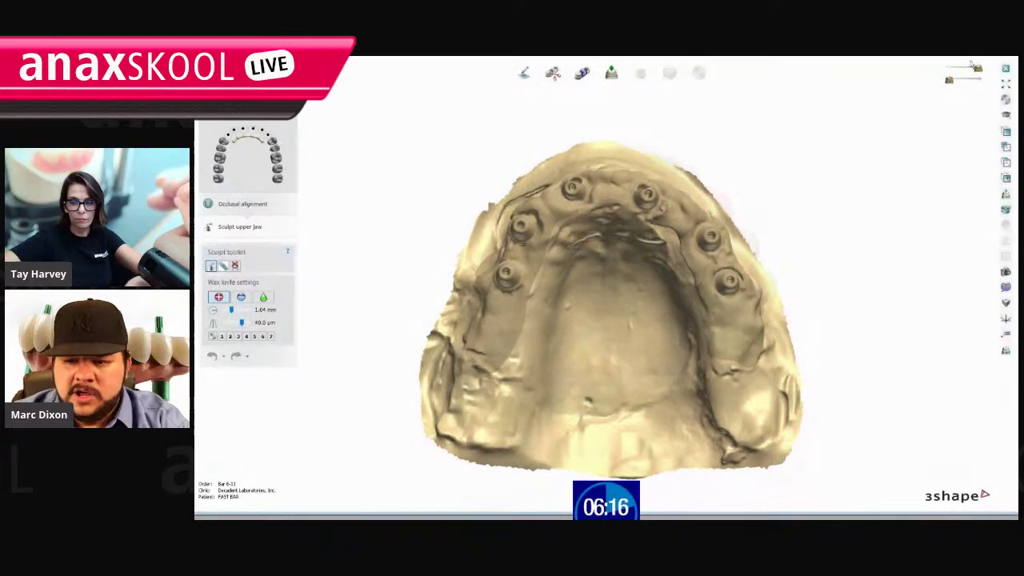
left_click_drag(949, 82, 968, 81)
right_click_drag(852, 313, 282, 194)
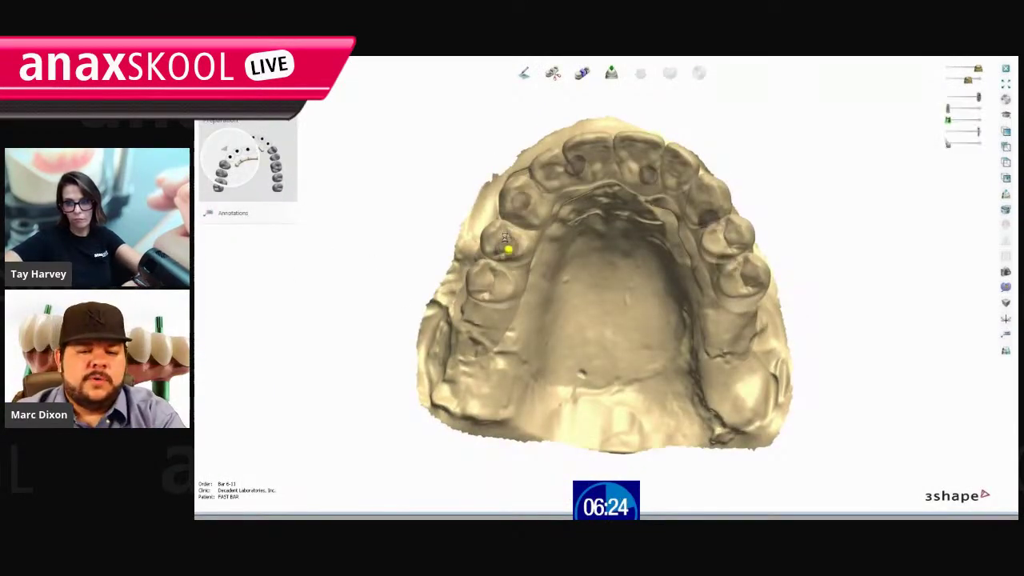
Hide the DW scan and annotate abutments 6 to 11 on the six implant positions.
left_click_drag(968, 81, 947, 80)
left_click(516, 238)
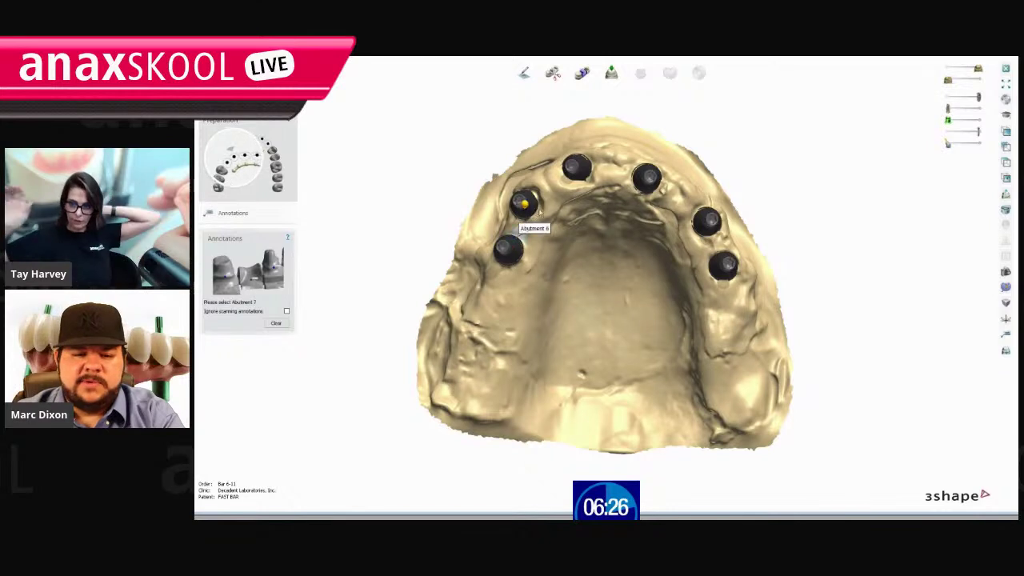
left_click(544, 206)
left_click(587, 187)
left_click(635, 182)
left_click(691, 204)
left_click(705, 246)
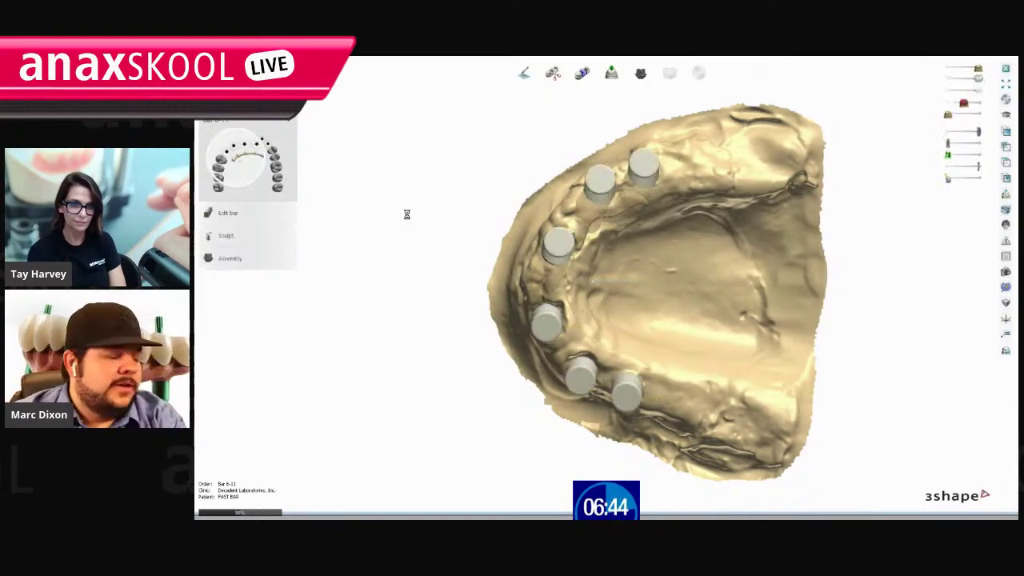
Lower the top caps of abutments 10 and 11 into the bar, dismissing the geometry error.
right_click_drag(477, 366, 496, 264)
right_click_drag(588, 352, 542, 284)
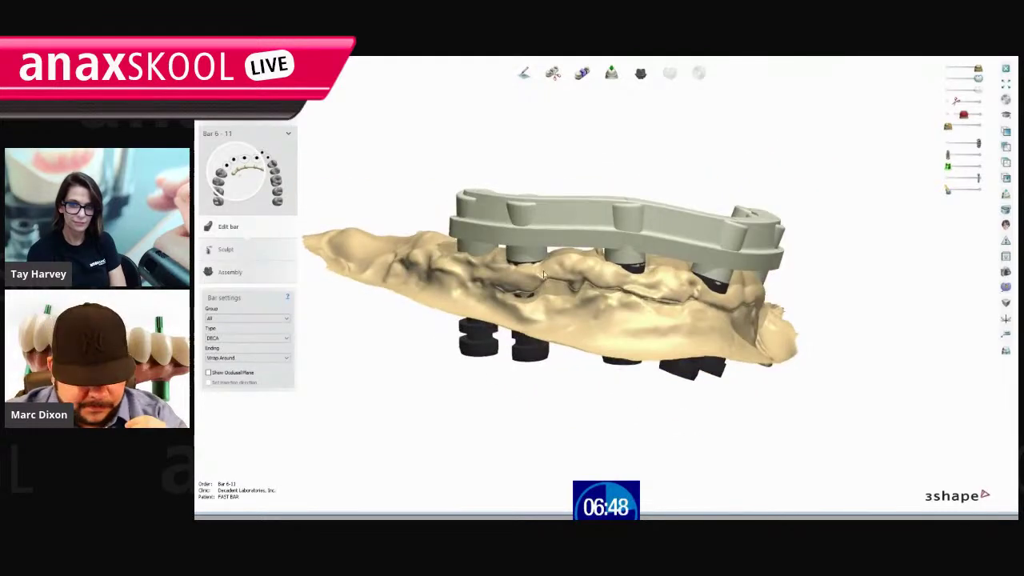
left_click(524, 246)
right_click_drag(606, 334, 615, 303)
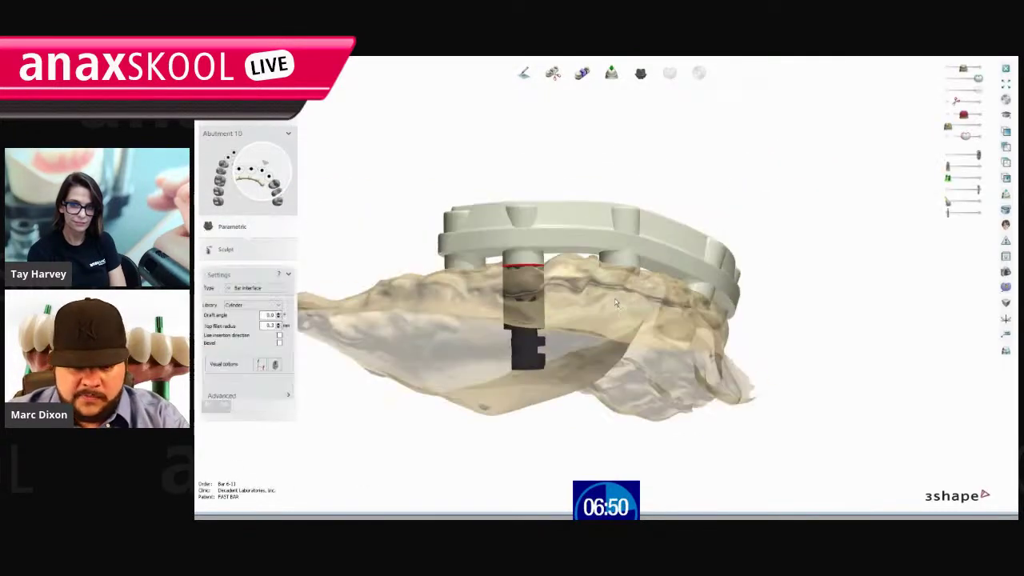
left_click_drag(525, 211, 528, 286)
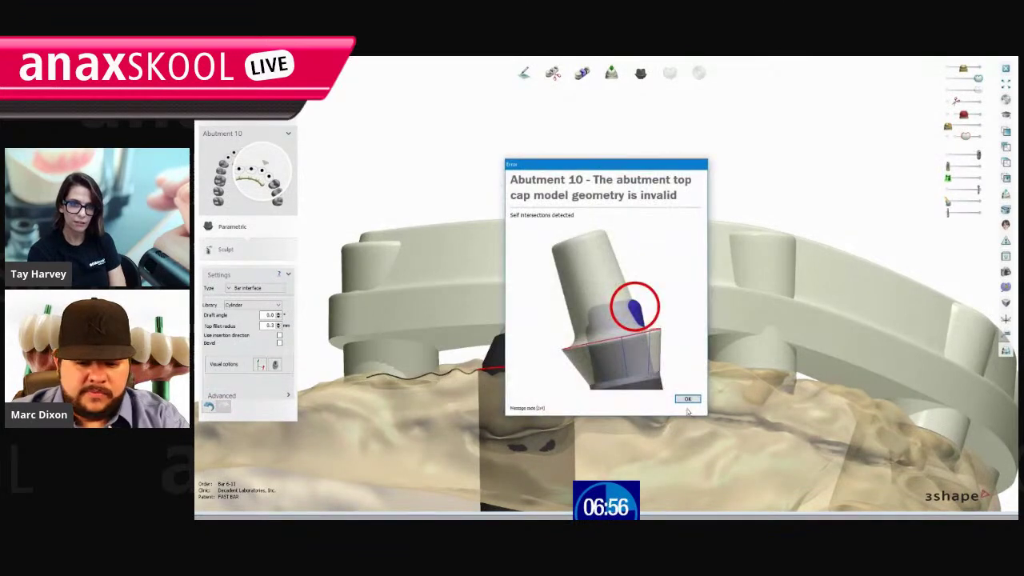
left_click(687, 399)
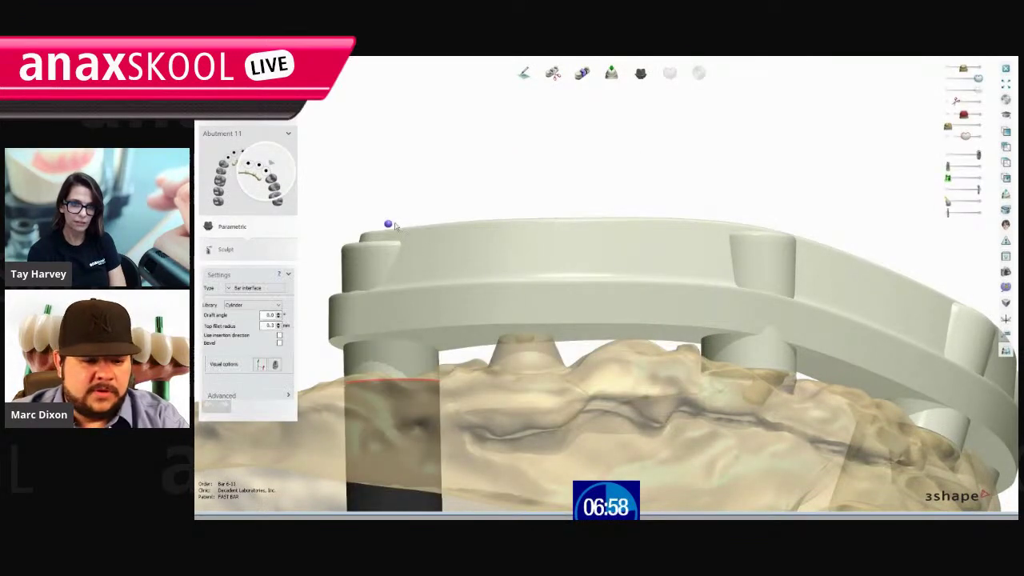
left_click_drag(389, 224, 392, 276)
Select abutment 9 at the front of the bar and lower its top cap into the bar.
right_click_drag(579, 176, 566, 230)
scroll(677, 232, "down", 3)
middle_click_drag(678, 231, 568, 234)
left_click(572, 315)
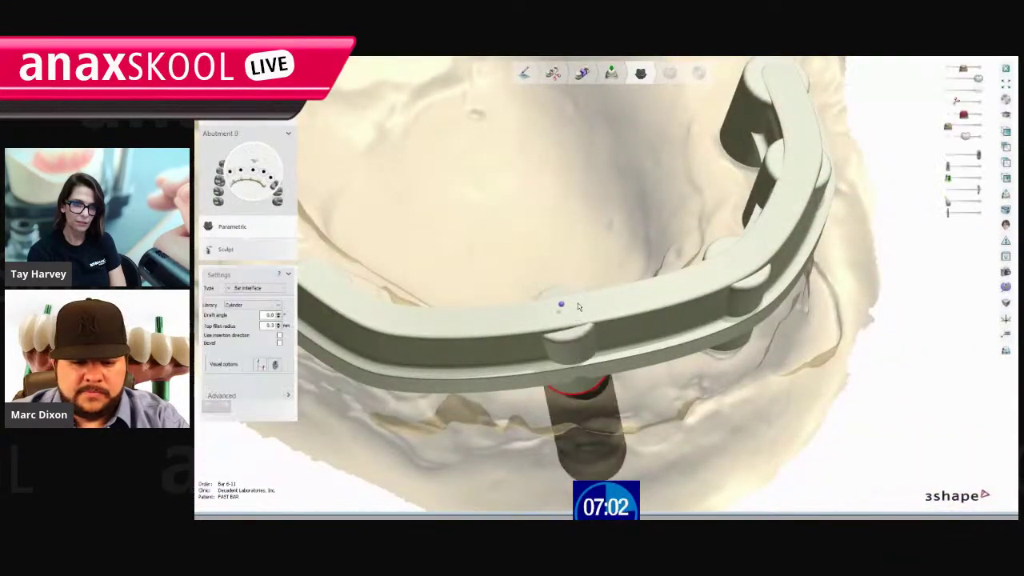
right_click_drag(578, 307, 595, 247)
left_click_drag(564, 284, 569, 330)
right_click_drag(640, 290, 725, 306)
left_click(725, 306)
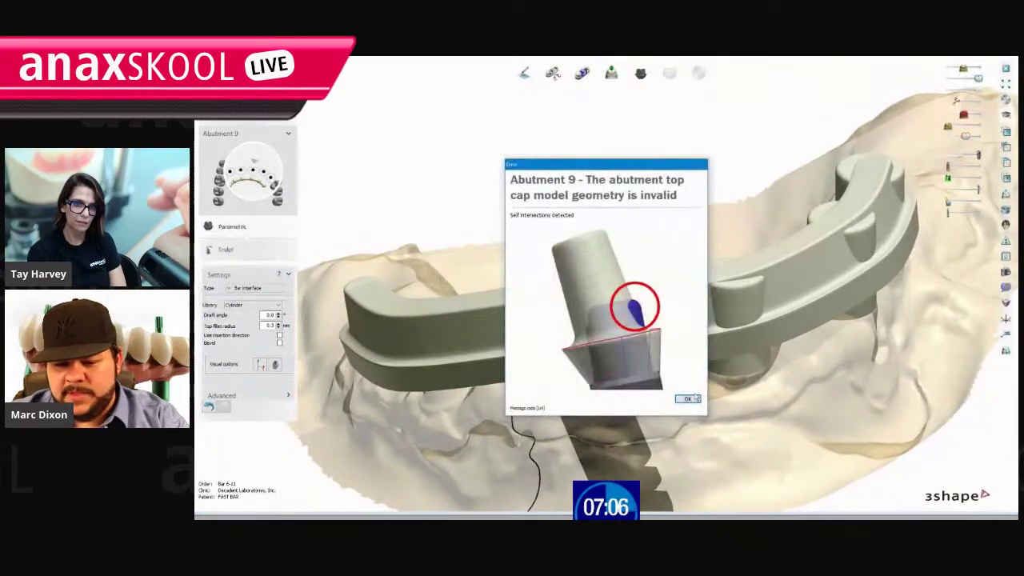
left_click(690, 395)
Lower the top caps of abutments 8, 7 and 6 into the bar.
left_click(707, 397)
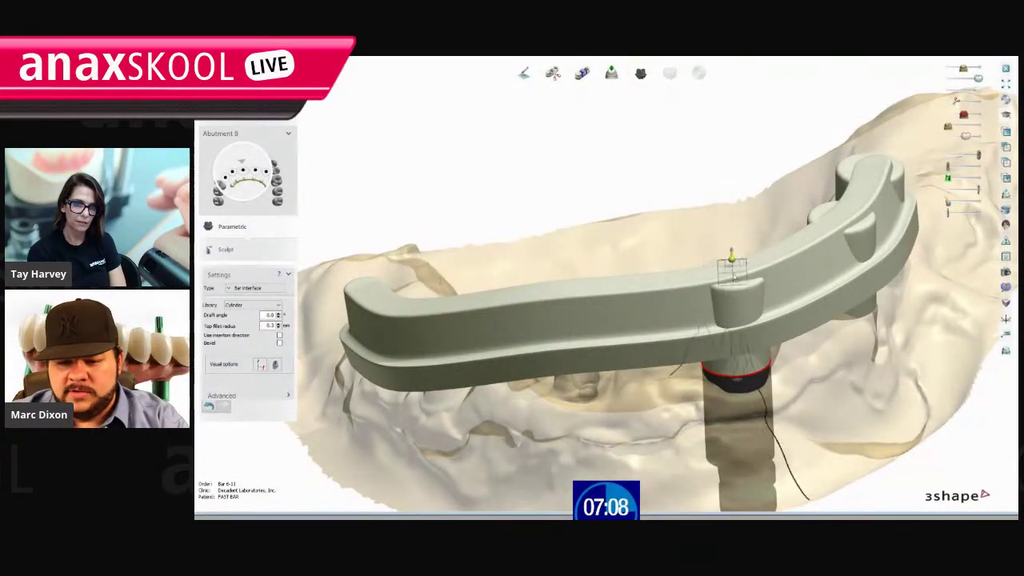
right_click_drag(751, 197, 660, 285)
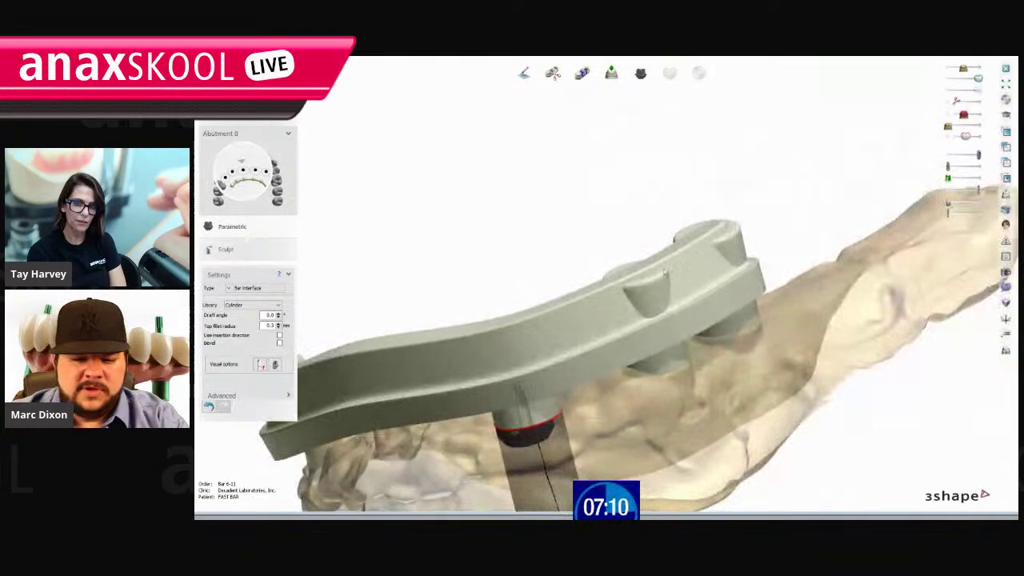
left_click(685, 400)
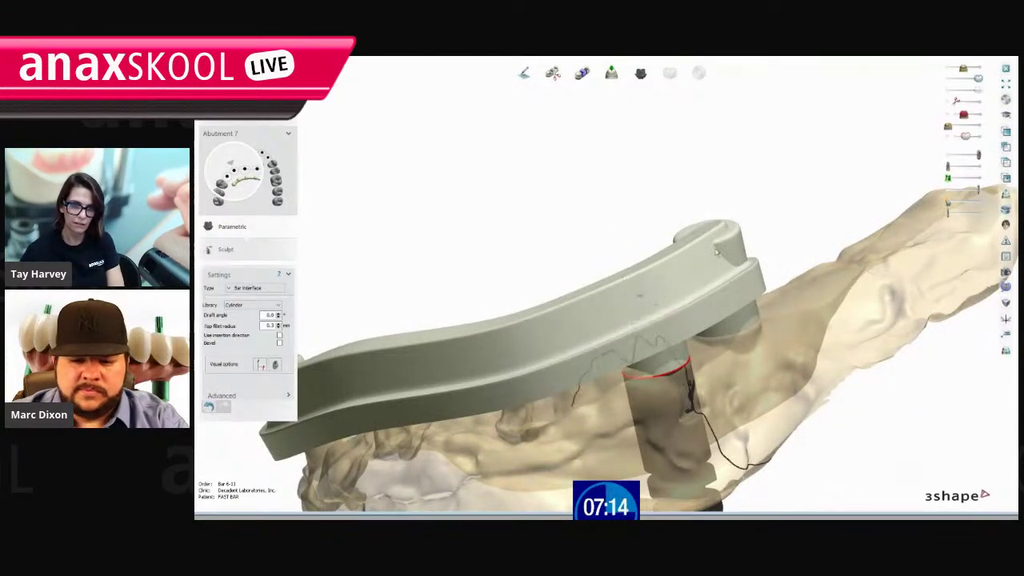
left_click(739, 242)
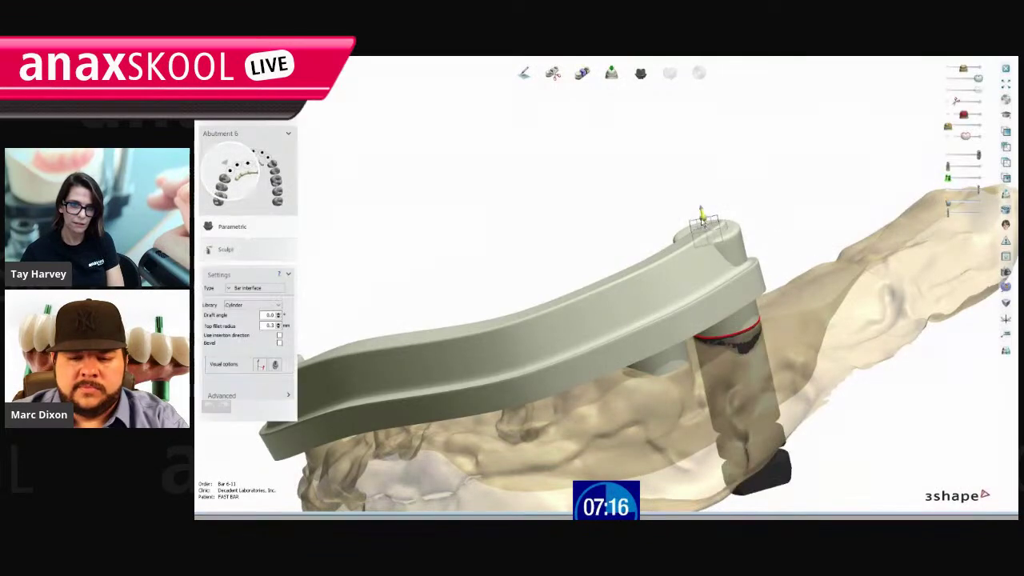
left_click_drag(702, 220, 709, 267)
Overlay the translucent DW scan, turn on the grey see-through display, and examine how the bar fits inside the teeth.
scroll(630, 211, "down", 4)
middle_click_drag(669, 228, 756, 209)
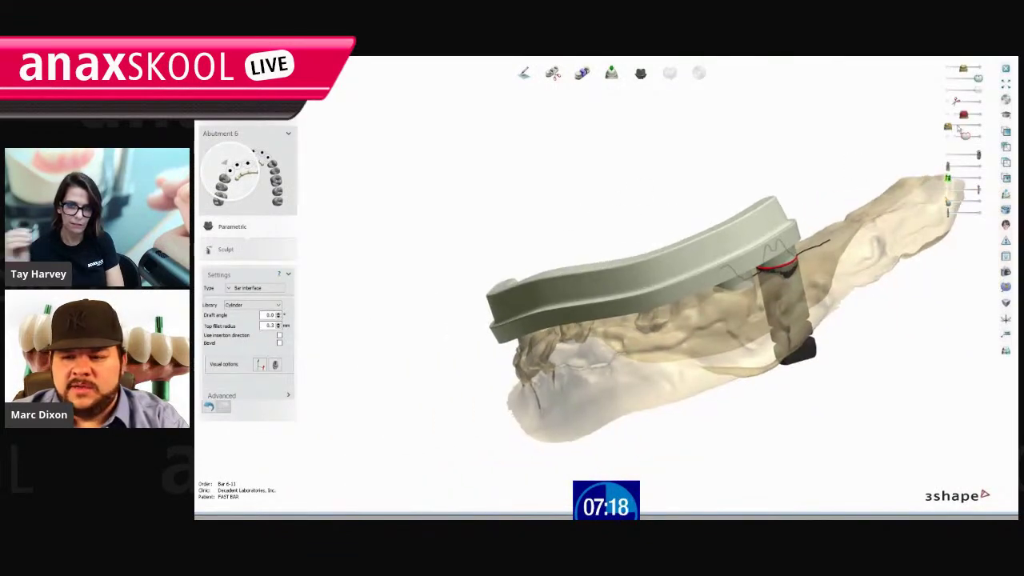
left_click(961, 126)
right_click_drag(796, 408, 846, 348)
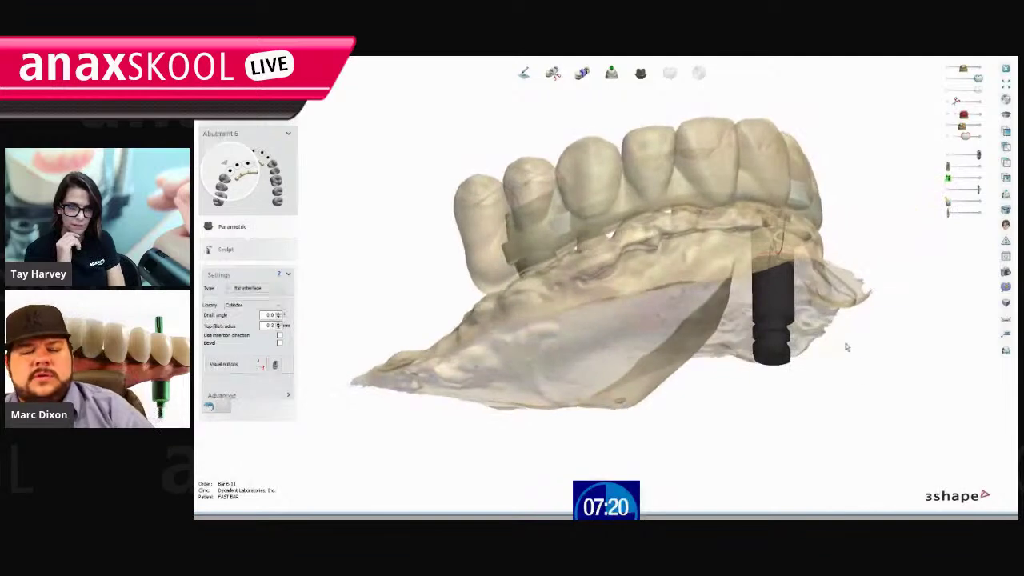
right_click_drag(863, 281, 842, 301)
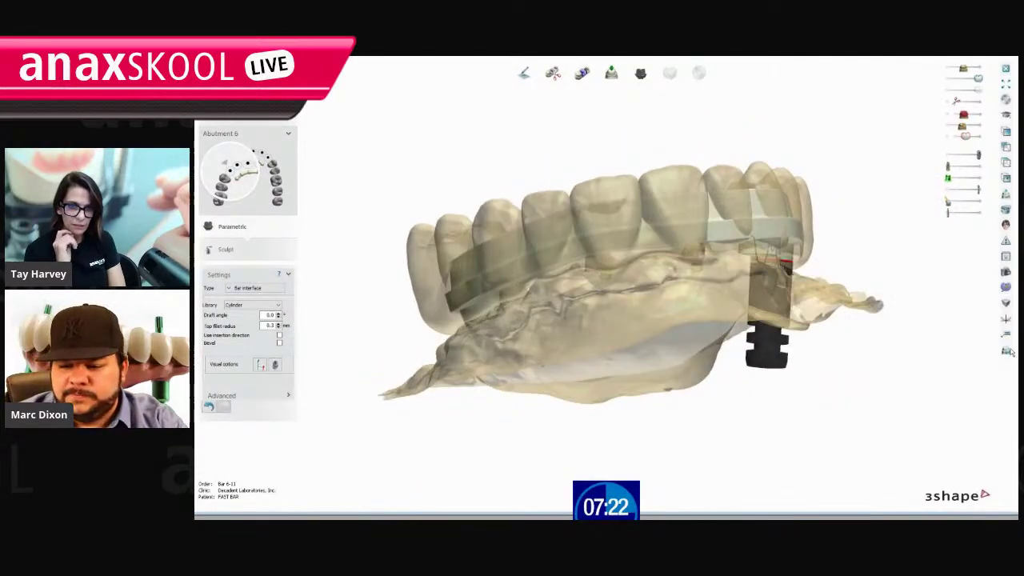
left_click(1008, 350)
middle_click_drag(869, 354, 784, 365)
right_click_drag(784, 365, 598, 389)
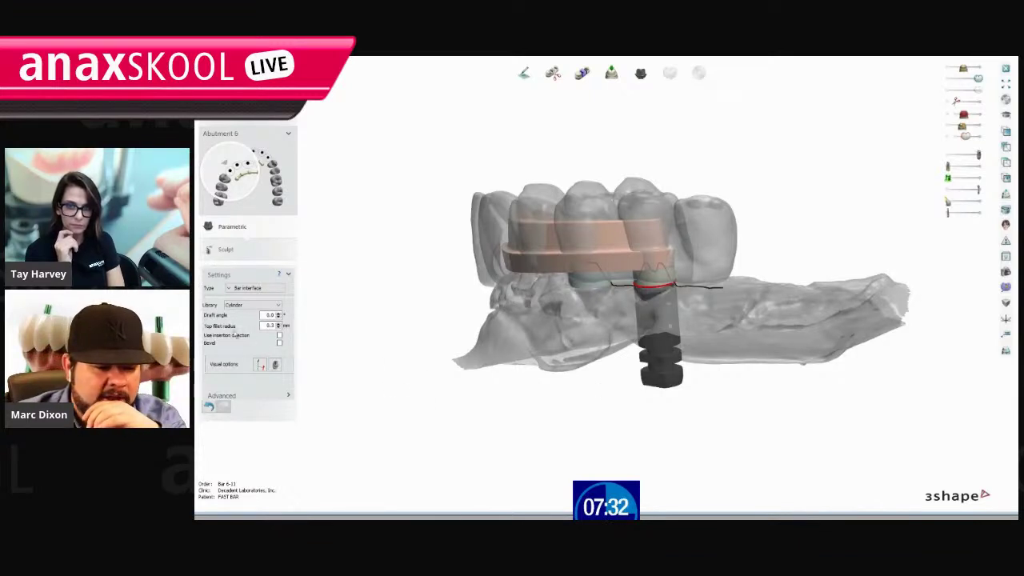
Expand the advanced parametric settings of abutment 6 and examine them alongside the bar.
left_click(284, 395)
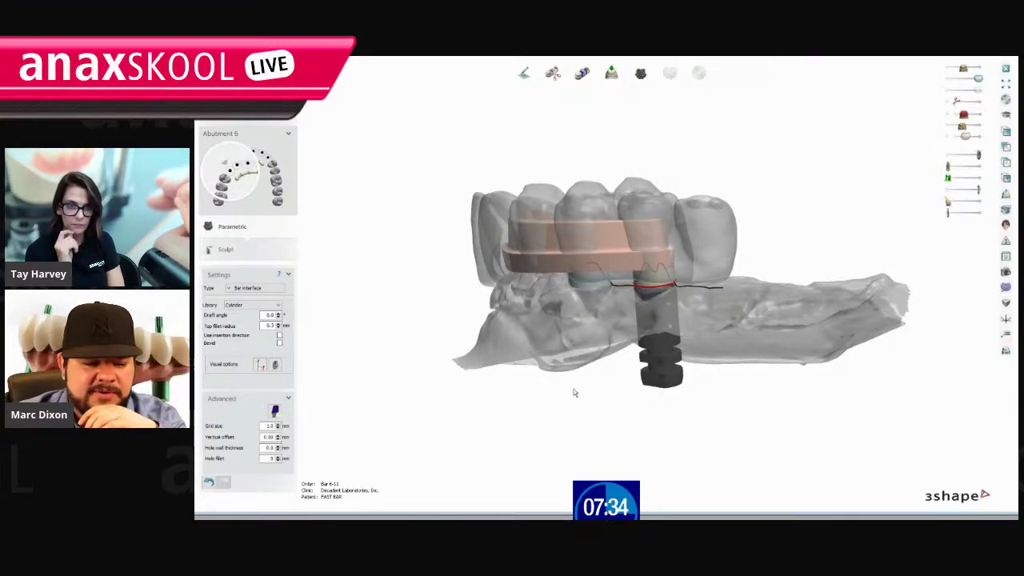
scroll(600, 391, "down", 2)
right_click_drag(474, 370, 474, 365)
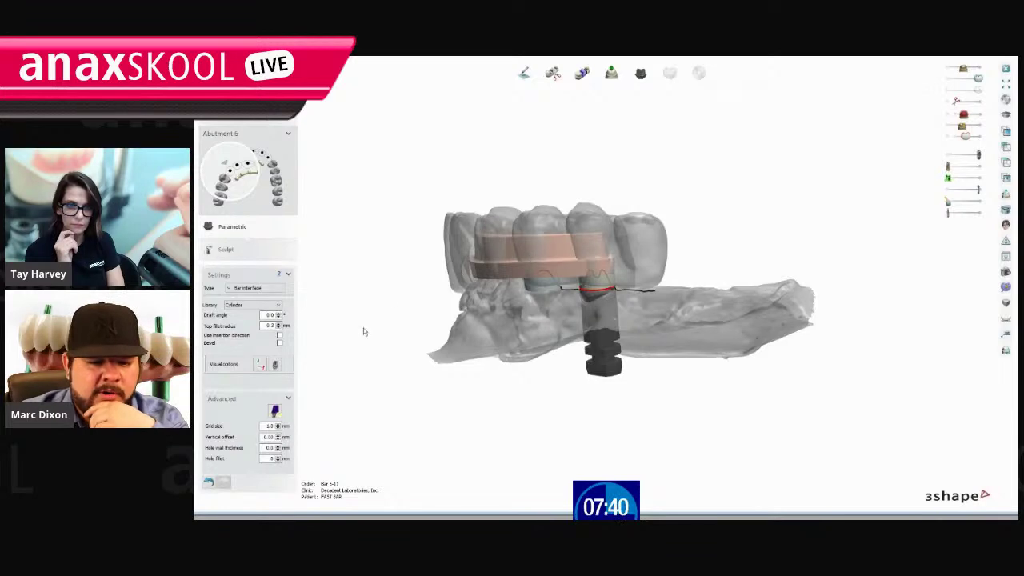
Dismiss the abutment geometry errors, return to editing bar 6 - 11, and view it from the side.
right_click_drag(411, 264, 503, 150)
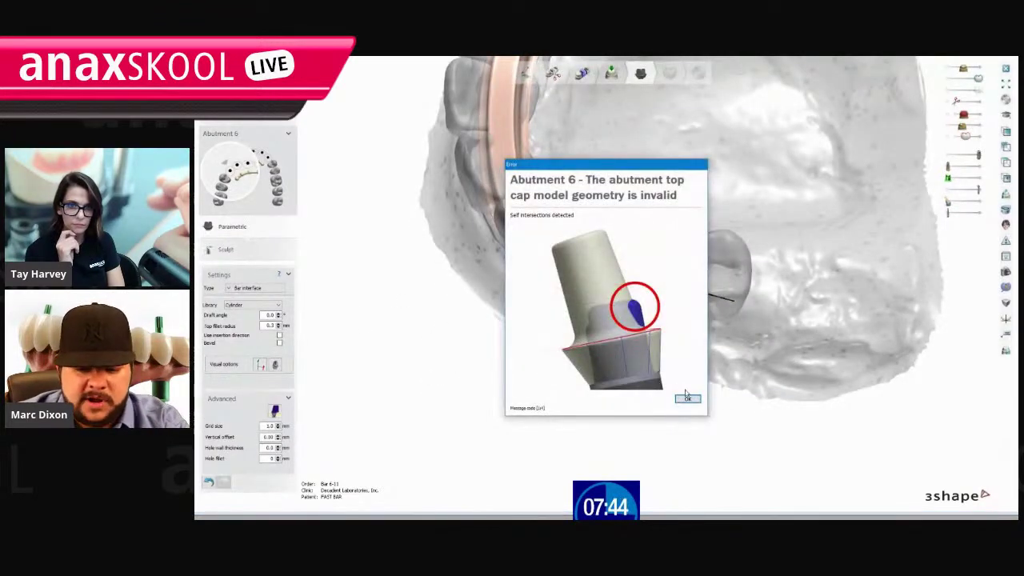
left_click(686, 398)
left_click(688, 399)
left_click(690, 399)
left_click(697, 400)
left_click(688, 399)
right_click_drag(449, 293, 491, 266)
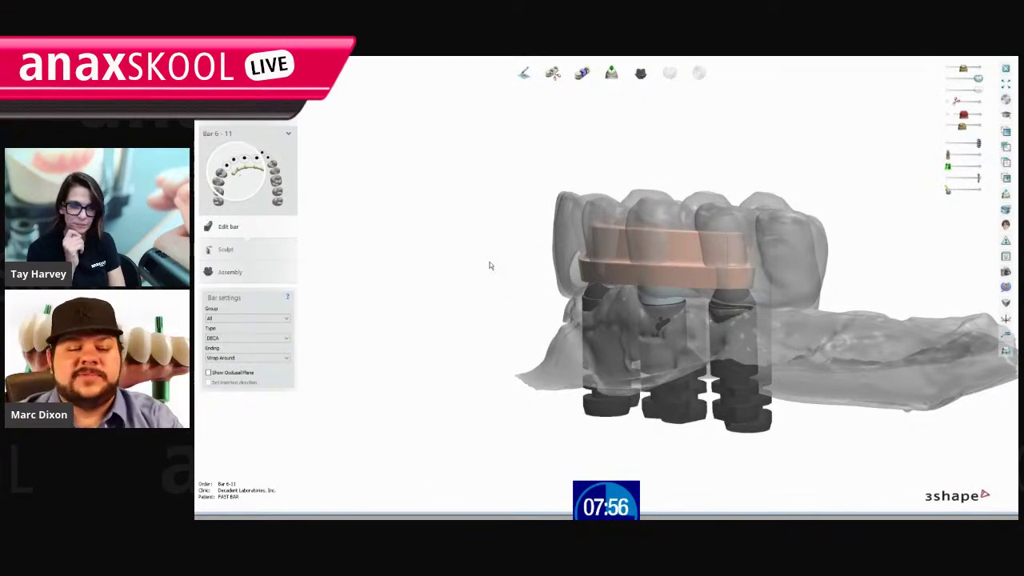
Show the occlusal plane with the insertion direction for the bar and dismiss the abutment geometry errors.
middle_click_drag(483, 291, 430, 291)
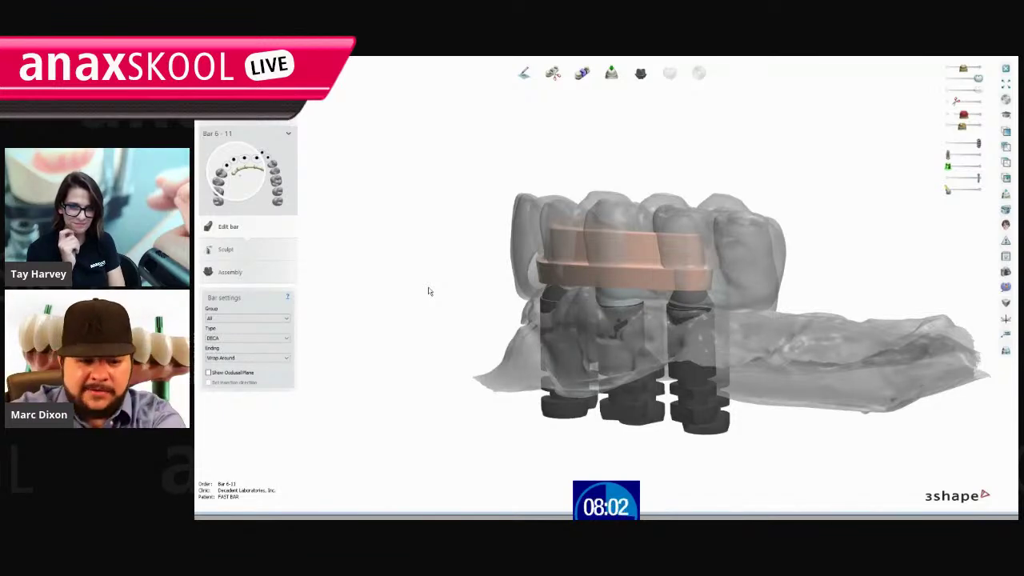
right_click_drag(430, 286, 509, 250)
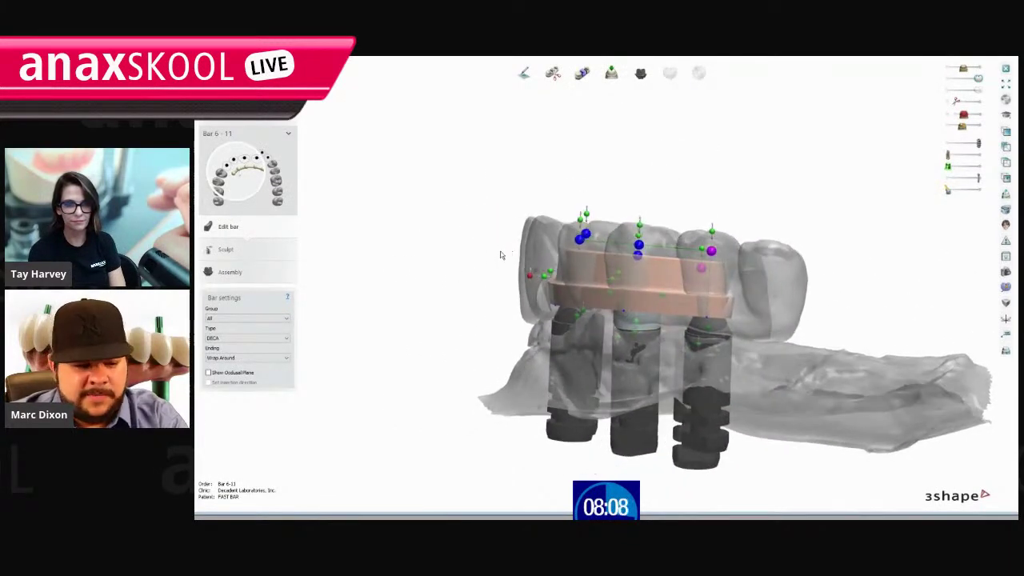
left_click(232, 373)
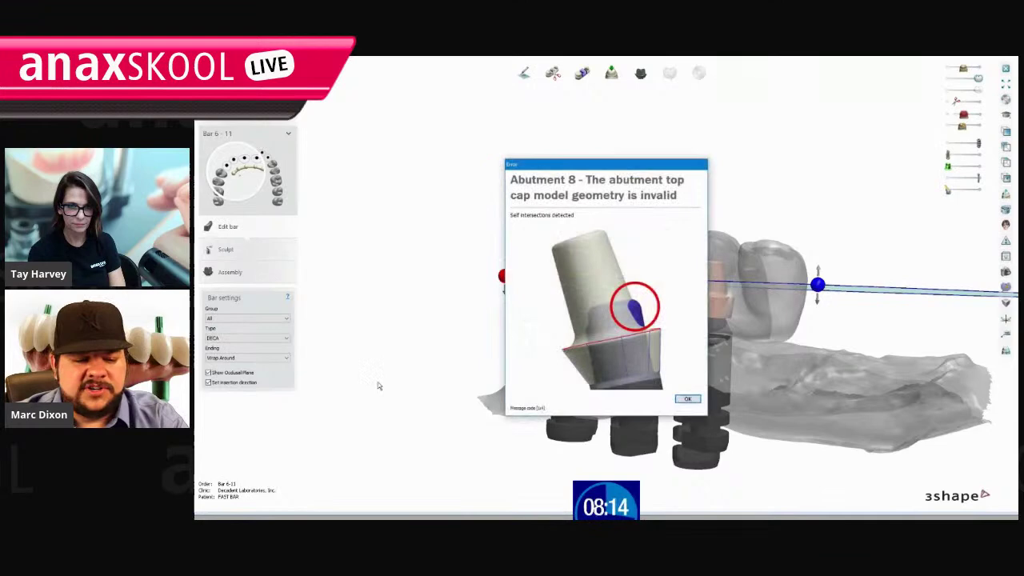
left_click(687, 399)
left_click(687, 400)
left_click(687, 399)
left_click(687, 400)
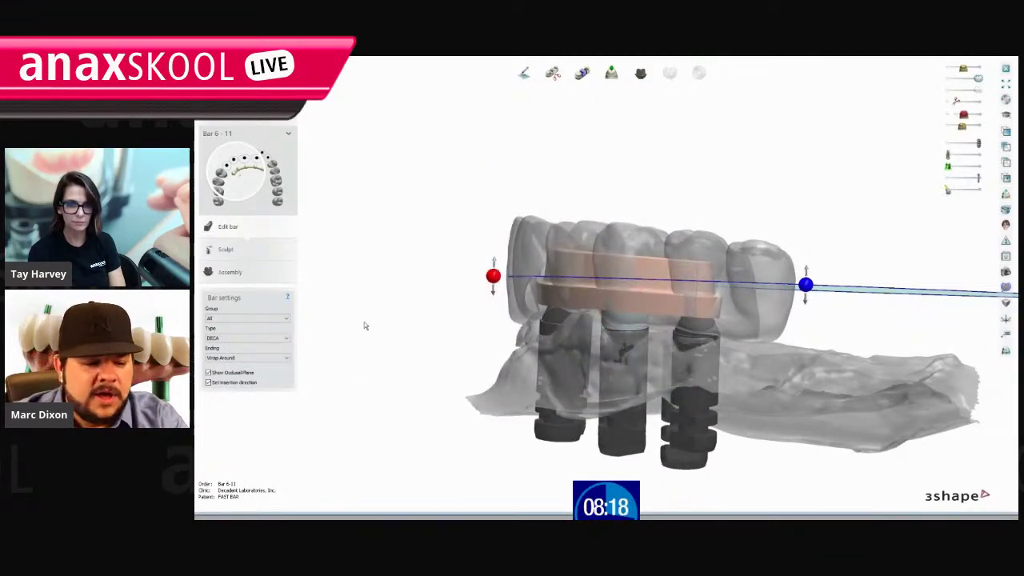
Tilt the occlusal plane by lowering its front handle below the gum line and dismiss the resulting abutment errors.
right_click_drag(638, 340, 639, 310)
scroll(640, 311, "up", 3)
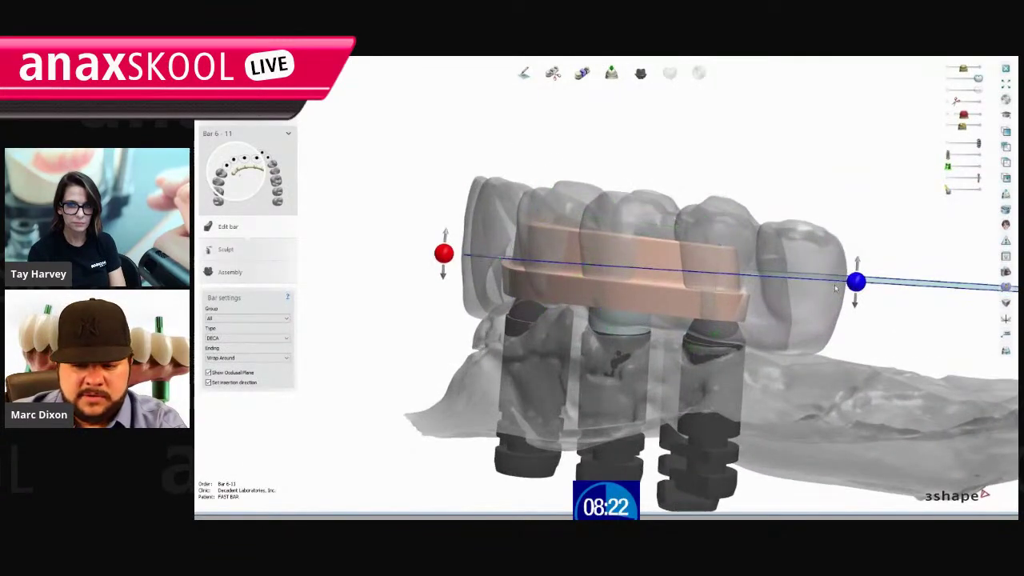
left_click_drag(444, 254, 457, 392)
left_click(686, 400)
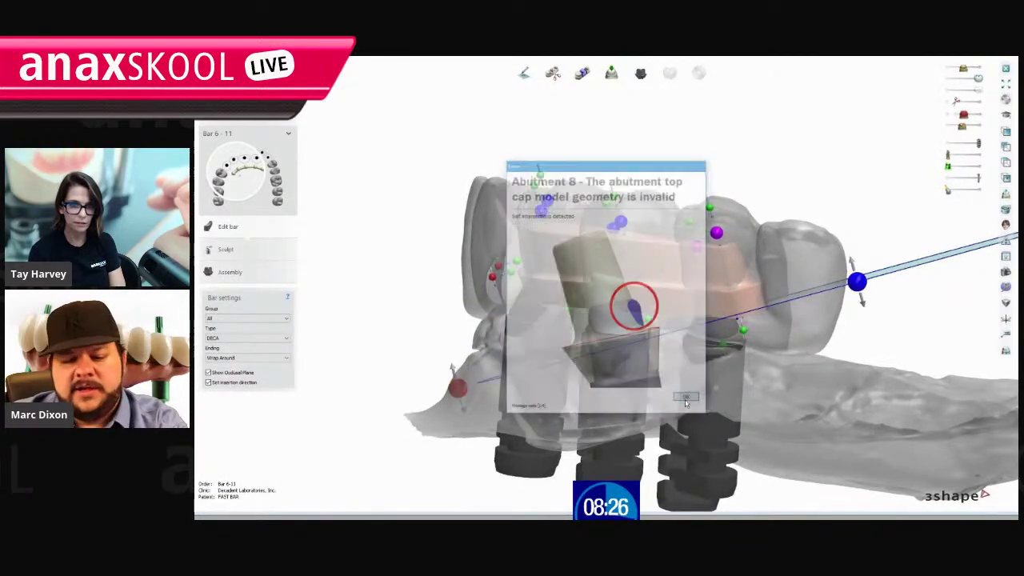
left_click(684, 399)
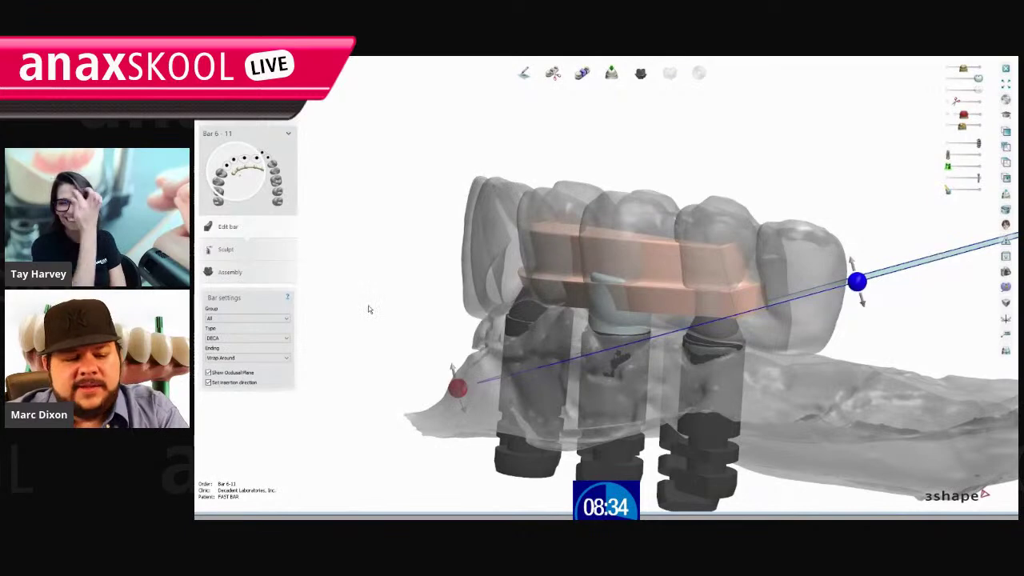
Hide the occlusal plane and inspect the bar from the occlusal side.
right_click_drag(480, 184, 469, 238)
scroll(469, 237, "down", 5)
right_click_drag(671, 306, 602, 428)
middle_click_drag(601, 428, 674, 376)
scroll(674, 380, "up", 4)
right_click_drag(674, 380, 617, 327)
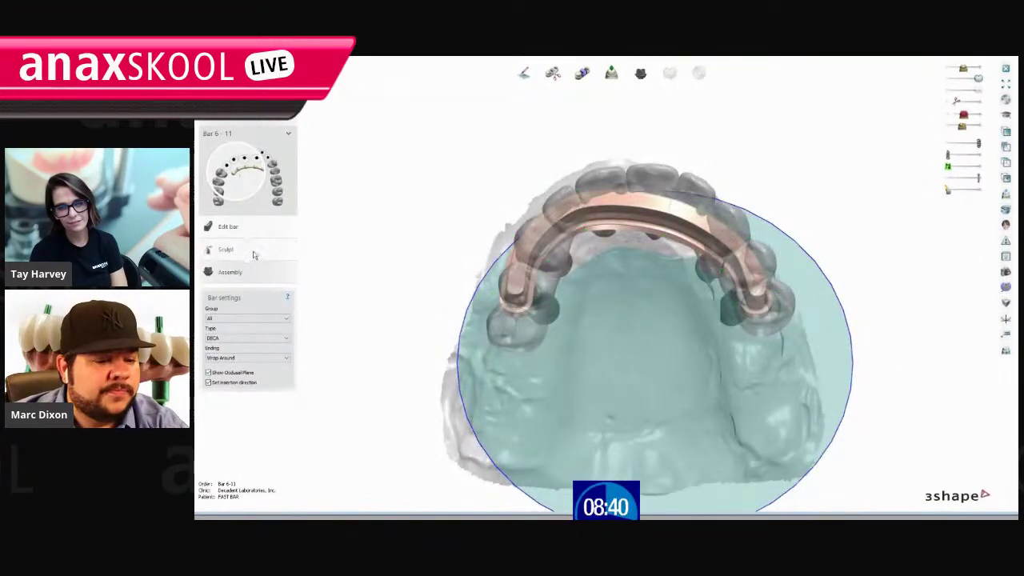
left_click(208, 373)
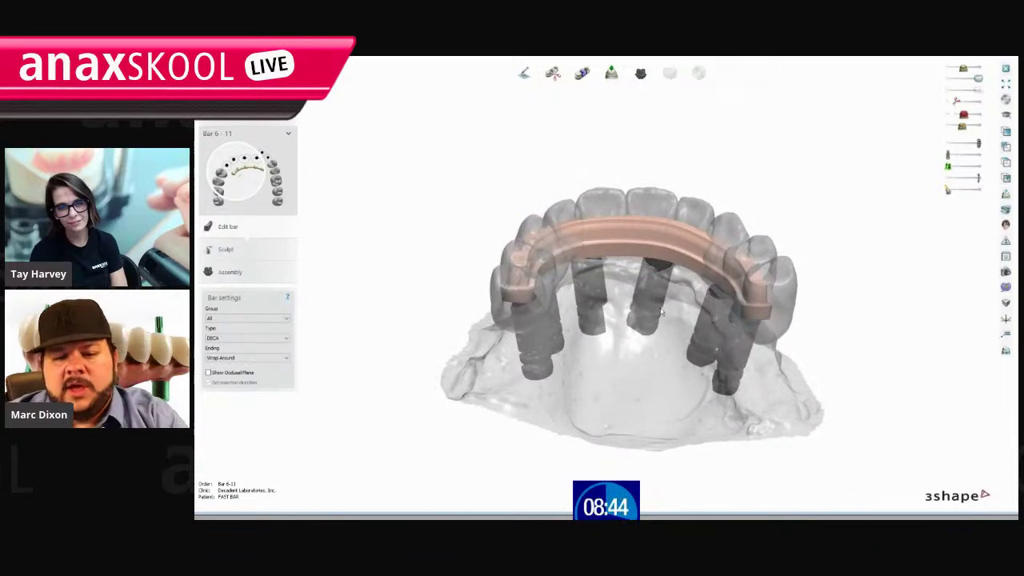
Add two control points to the front stretch of the bar's path, behind the incisors.
right_click_drag(632, 359, 628, 403)
scroll(608, 296, "up", 3)
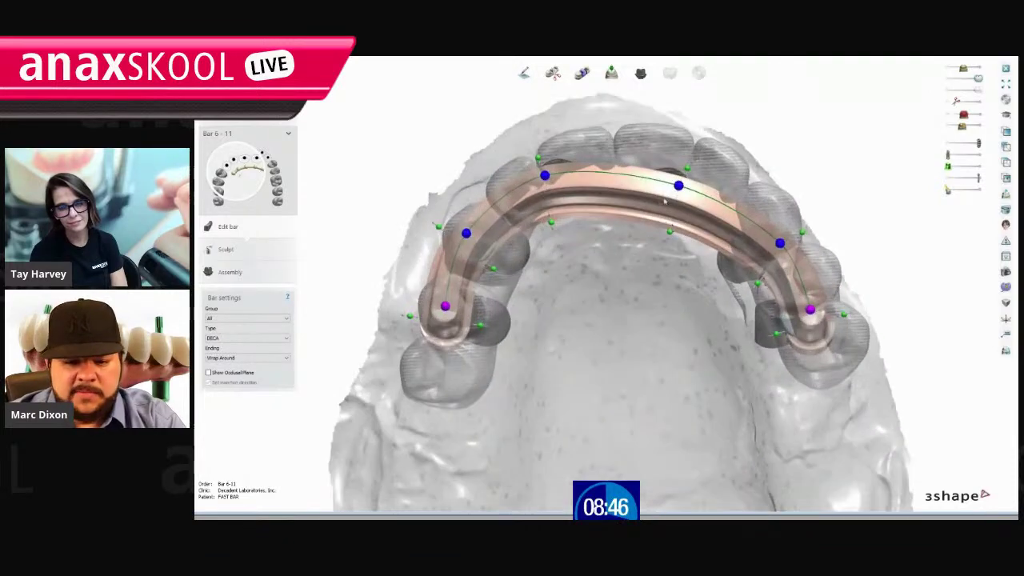
middle_click_drag(598, 288, 620, 350)
right_click_drag(622, 353, 642, 334)
left_click(629, 177)
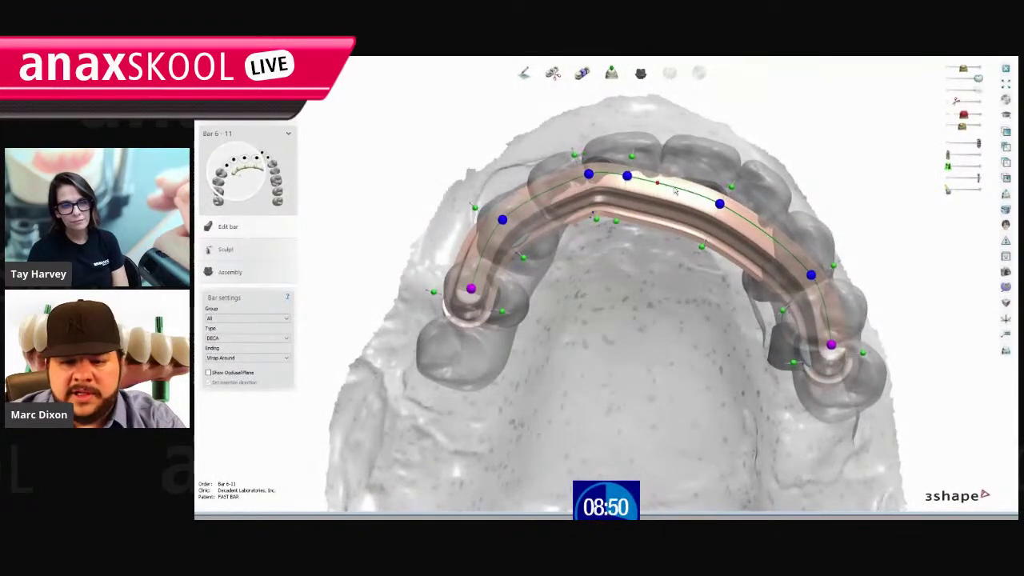
left_click(691, 194)
Extend the bar's left end back over the molar, adding and repositioning a control point along the extended side.
left_click_drag(471, 289, 457, 362)
left_click(471, 299)
left_click_drag(472, 299, 482, 279)
left_click_drag(502, 220, 508, 223)
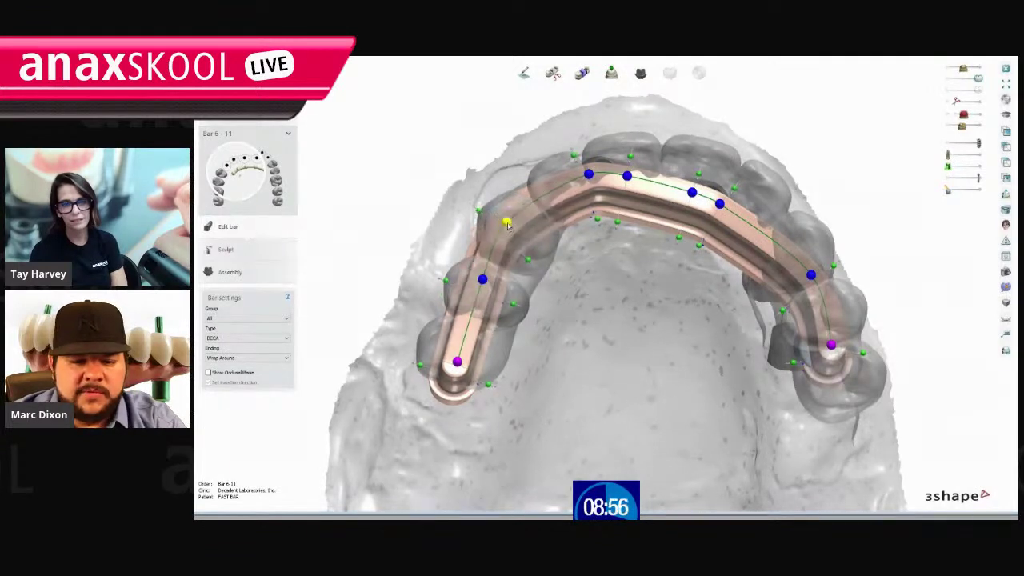
Add a control point on the bar behind the left lateral incisor and move the adjacent point toward the central incisor.
left_click(565, 184)
left_click_drag(564, 185, 608, 164)
left_click(628, 175)
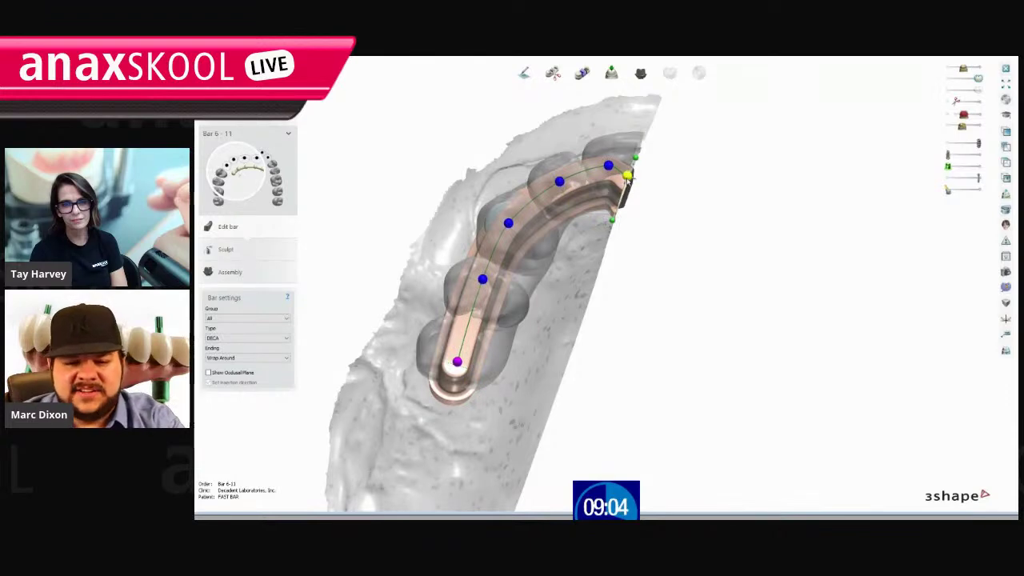
left_click(628, 178)
Move the crowded front control points across toward the right side of the arch so the bar follows the teeth.
scroll(650, 200, "up", 3)
middle_click_drag(650, 205, 645, 278)
right_click_drag(644, 278, 617, 372)
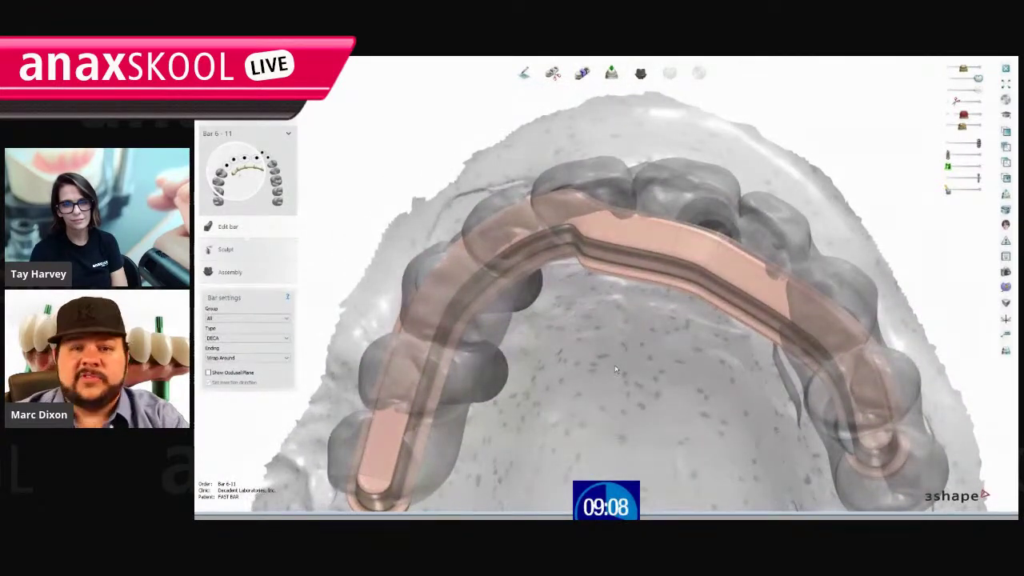
mouse_move(610, 276)
left_click_drag(590, 219, 690, 202)
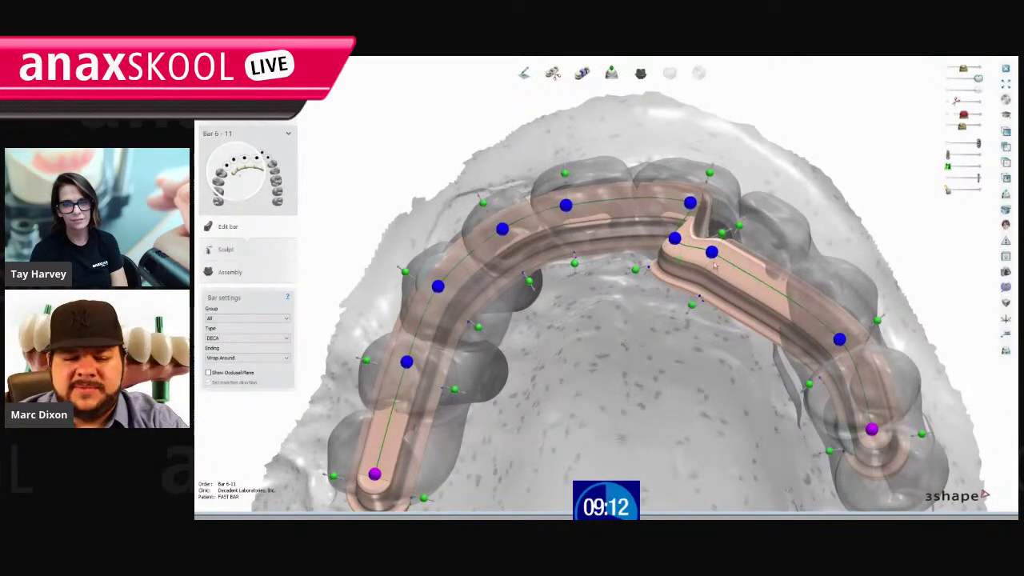
left_click_drag(732, 270, 836, 300)
left_click_drag(674, 239, 765, 236)
Extend the bar's right end back over the molar and shift the adjacent control point toward it.
scroll(714, 387, "down", 2)
middle_click_drag(714, 387, 695, 289)
right_click_drag(800, 212, 595, 343)
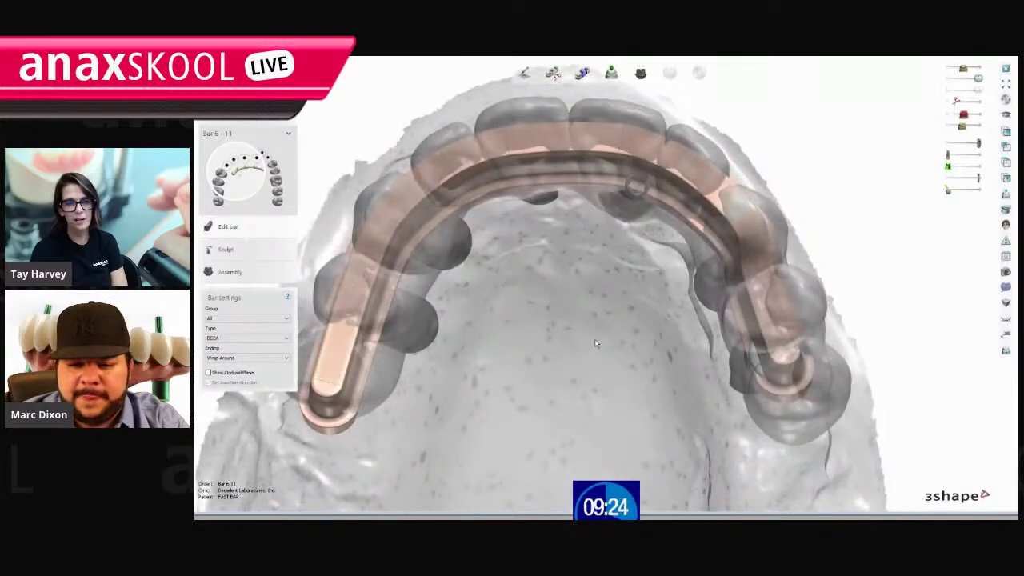
left_click_drag(783, 346, 795, 373)
left_click_drag(755, 261, 773, 305)
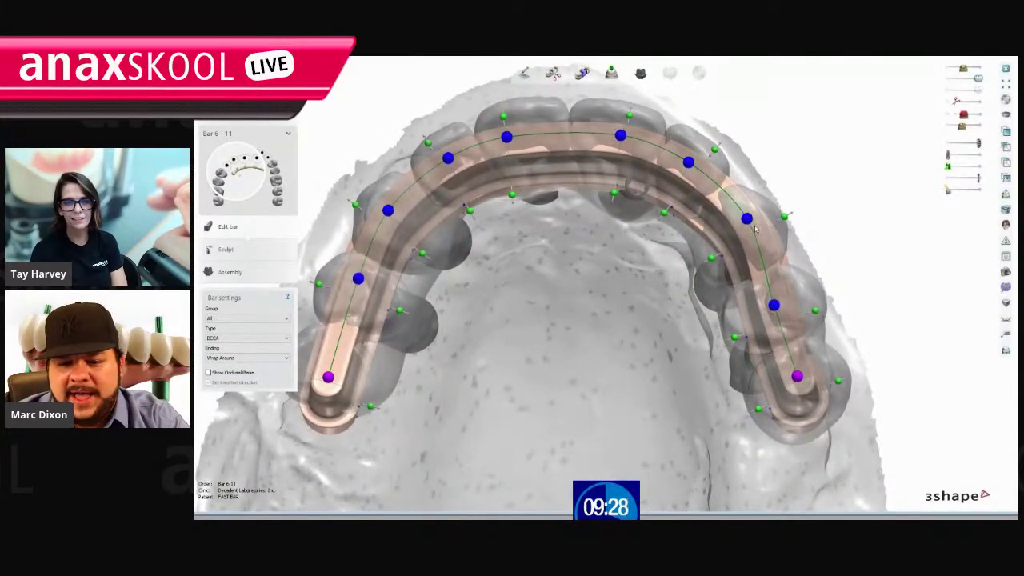
In a front view of the bar, move the low control point on the right side closer to the gum.
left_click(747, 219)
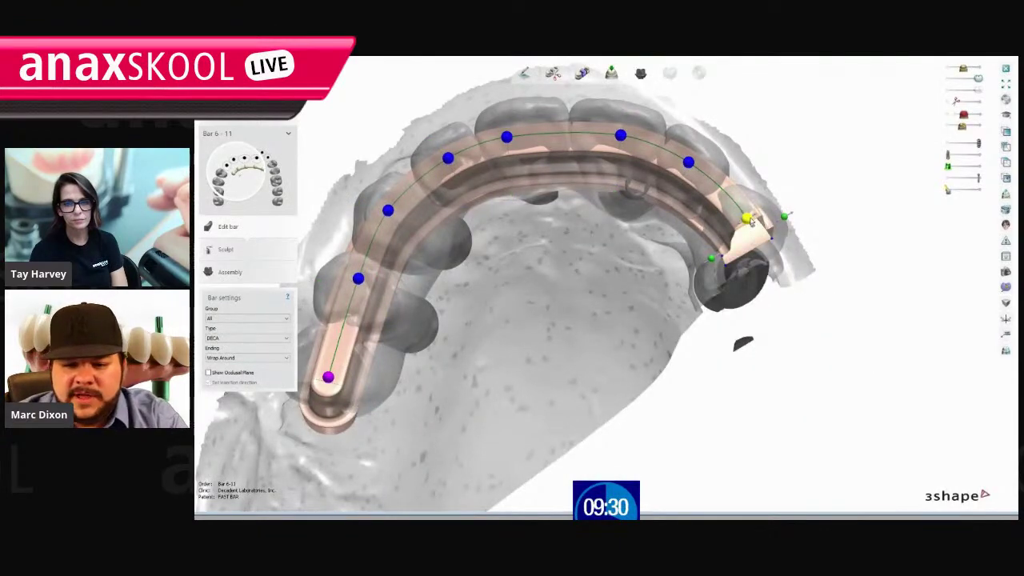
right_click_drag(720, 224, 692, 328)
middle_click_drag(693, 328, 704, 224)
right_click_drag(704, 224, 899, 322)
scroll(652, 217, "up", 2)
left_click_drag(868, 392, 867, 352)
Replace the control point at the central incisor and move all the bar's points to a common plane.
right_click(705, 367)
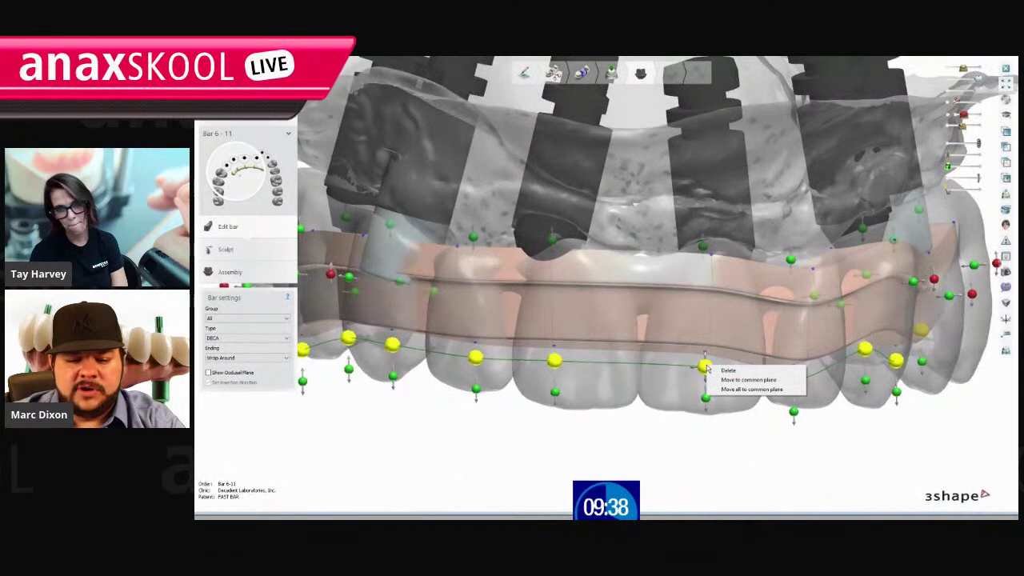
left_click(746, 380)
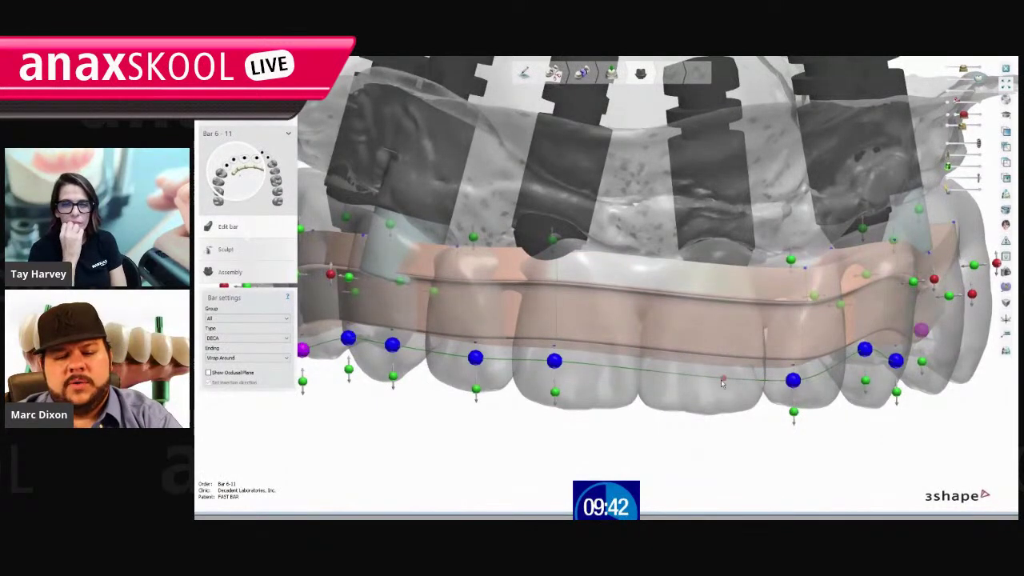
left_click(712, 376)
right_click(711, 378)
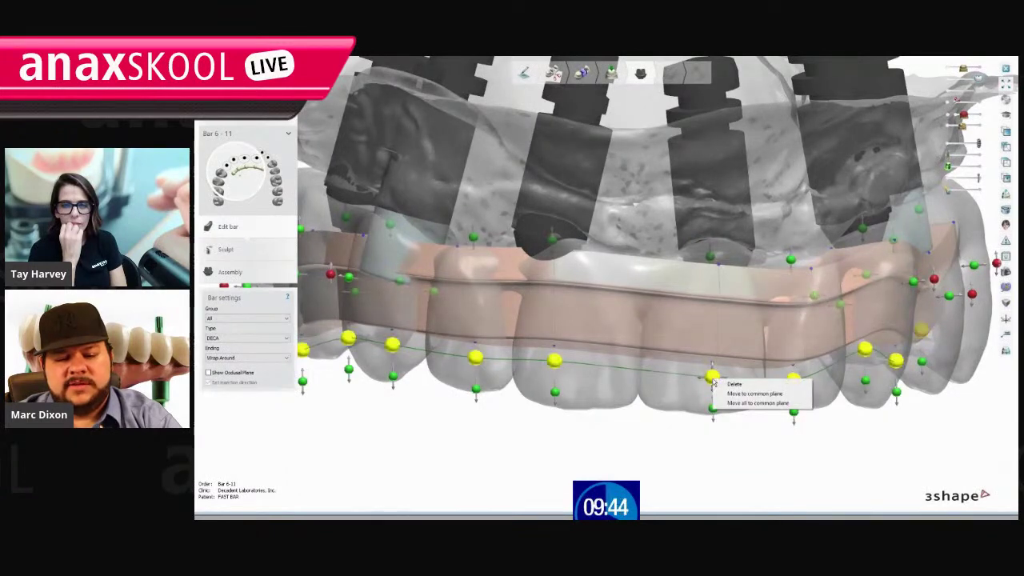
left_click(736, 403)
Show the occlusal plane again, raise its rear handle toward the biting surfaces, and dismiss the abutment errors.
scroll(733, 403, "down", 5)
right_click_drag(789, 390, 584, 225)
middle_click_drag(688, 296, 759, 272)
right_click_drag(626, 267, 580, 304)
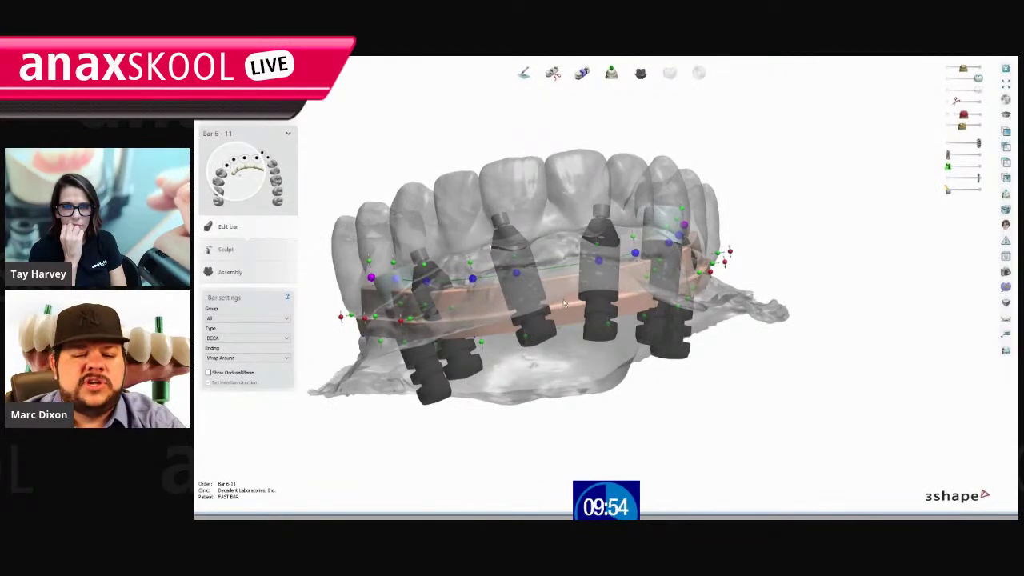
right_click_drag(522, 333, 632, 300)
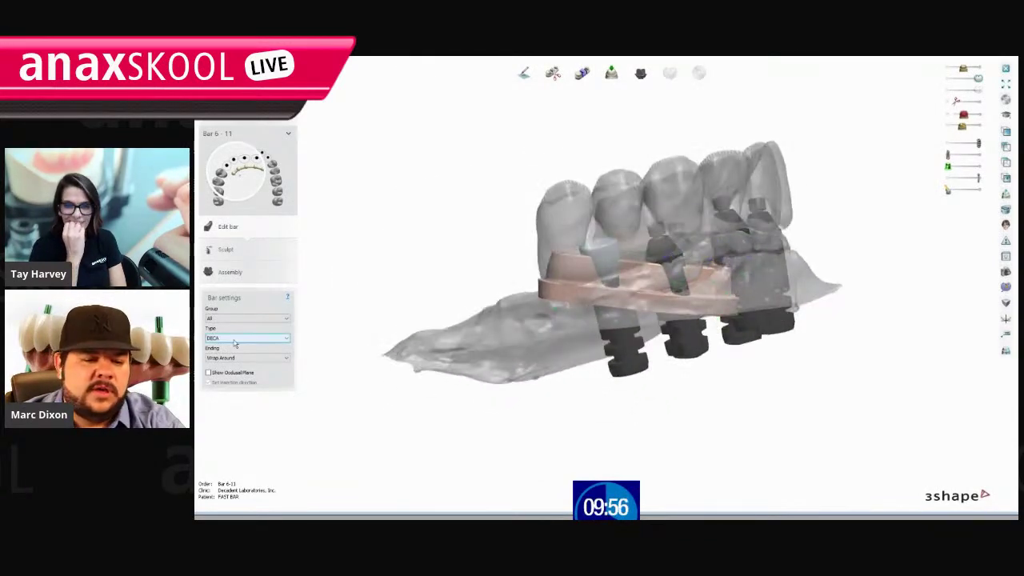
left_click(229, 373)
left_click_drag(535, 258, 544, 198)
left_click(692, 402)
left_click(692, 403)
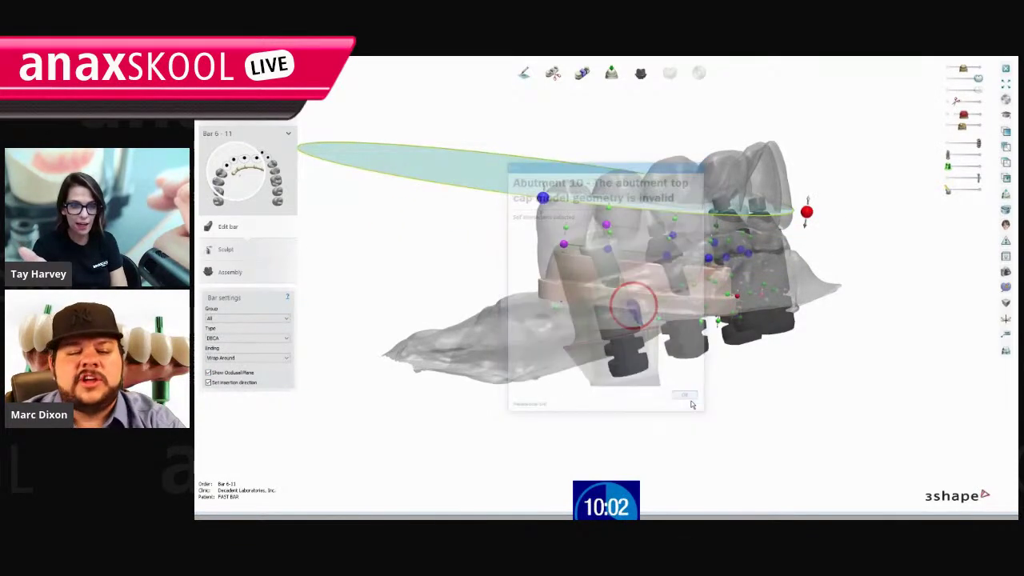
left_click(691, 403)
left_click(686, 400)
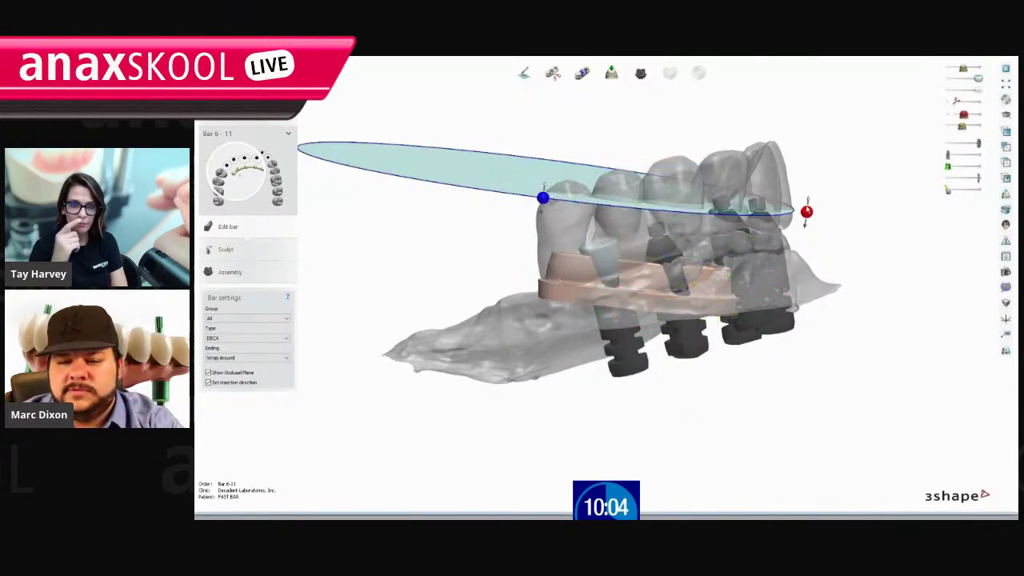
Raise the occlusal plane's front handle slightly to level the plane and dismiss the abutment errors.
left_click_drag(806, 211, 806, 196)
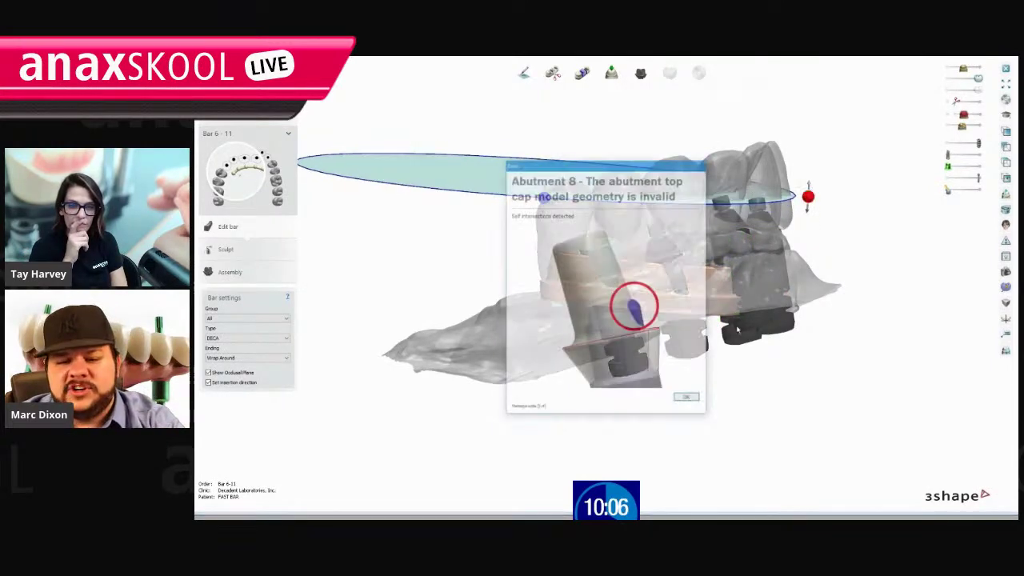
left_click(690, 401)
left_click(690, 401)
left_click(689, 401)
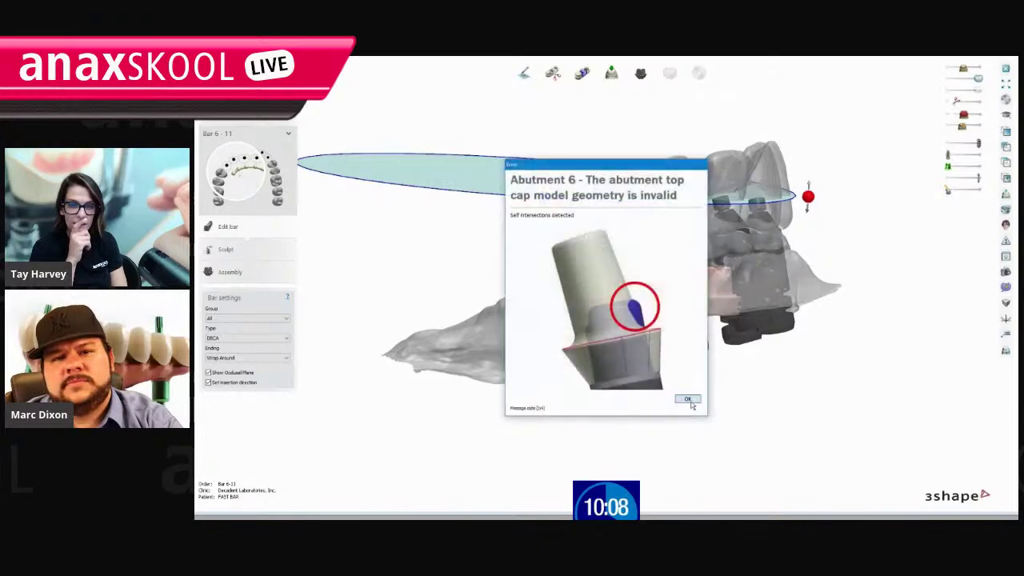
left_click(689, 401)
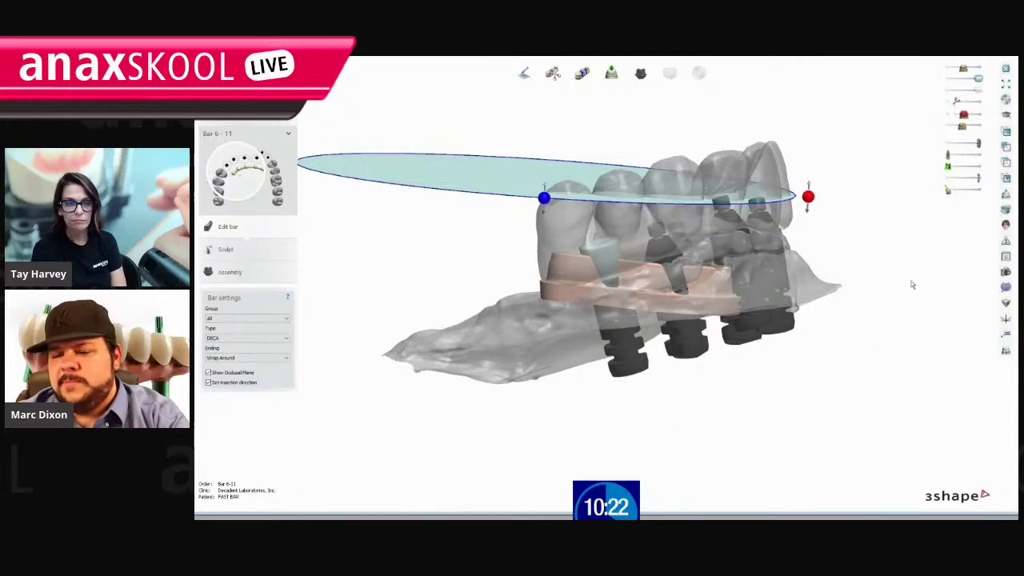
Check the bar in Validation with Apply Material Settings turned off, and close the validation window.
left_click(1005, 243)
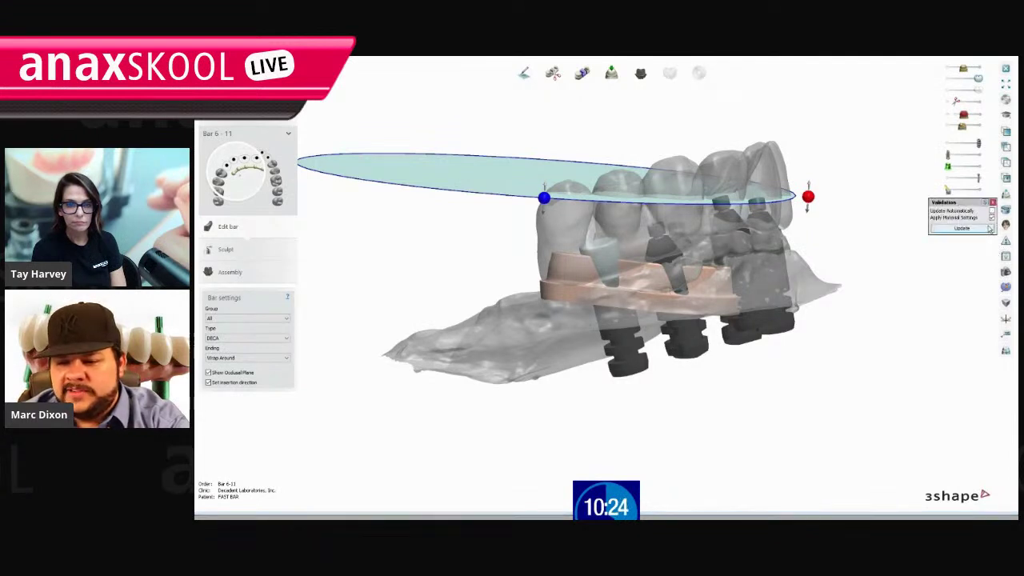
left_click(992, 218)
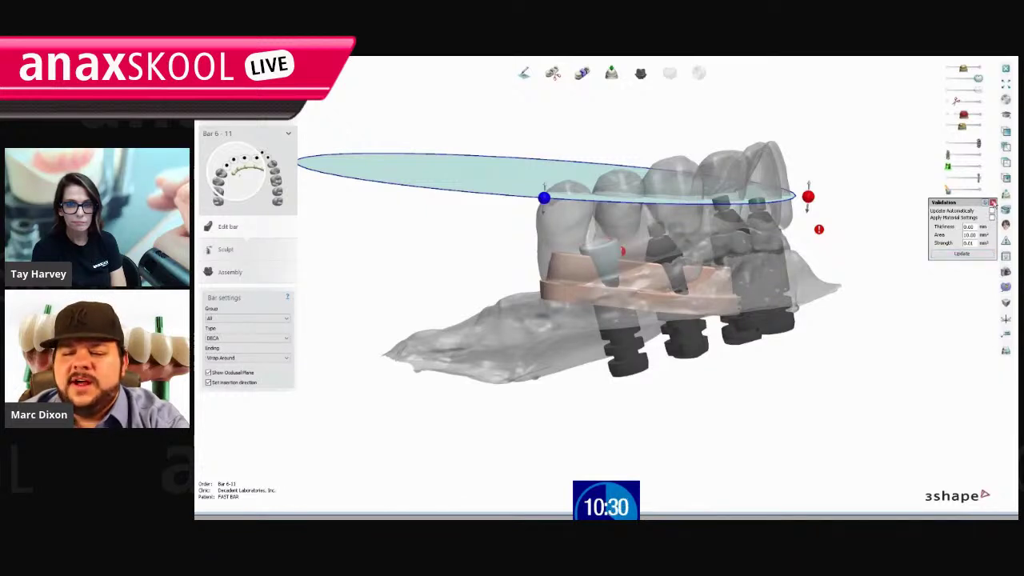
left_click(993, 202)
Tilt the occlusal plane further by raising its front handle toward the incisal edges.
left_click_drag(808, 196, 838, 228)
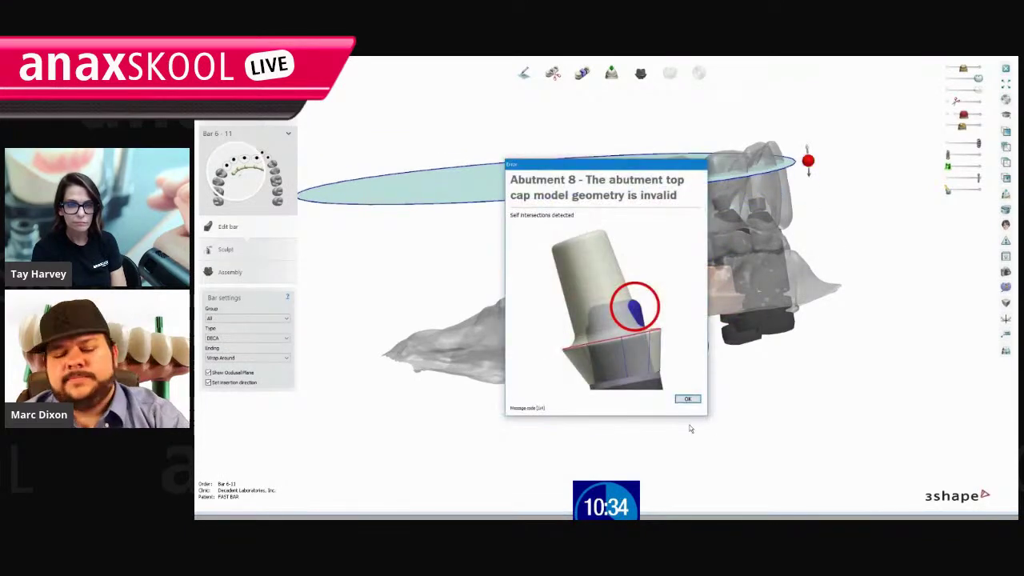
left_click(690, 400)
left_click(687, 397)
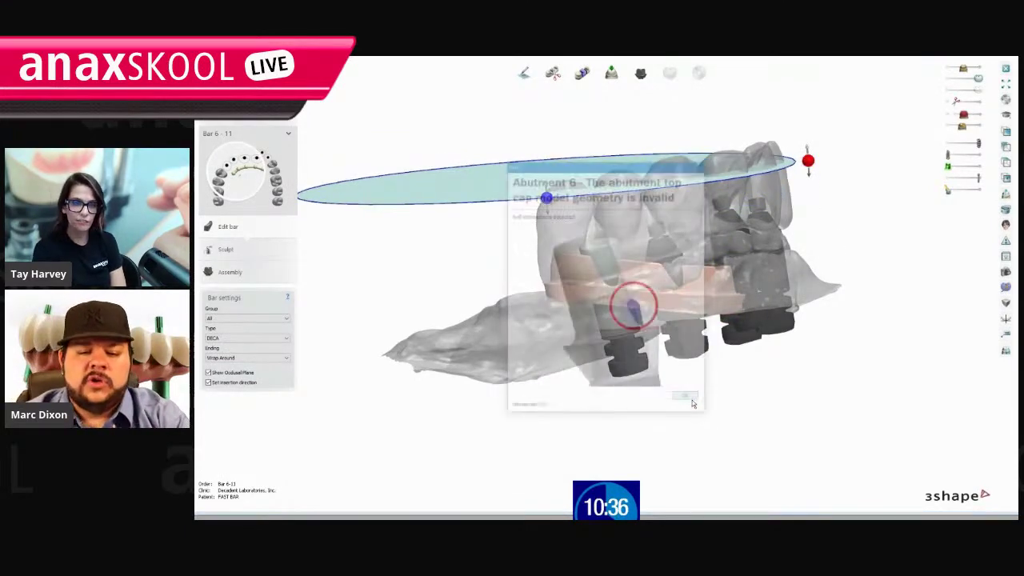
Adjust the bar's side handle beside the rearmost abutment and dismiss the abutment errors.
right_click_drag(602, 260, 652, 410)
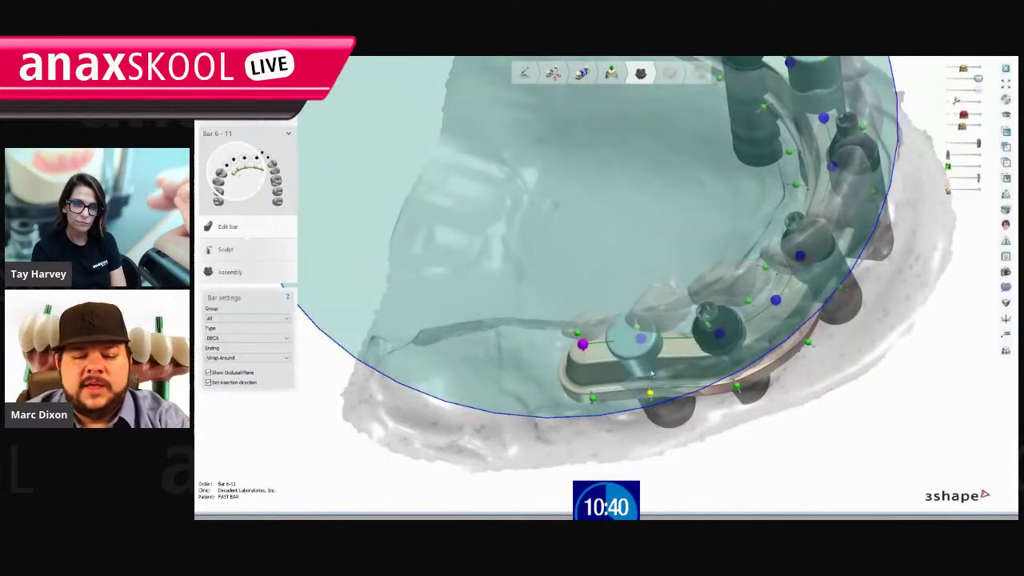
left_click(693, 403)
left_click(693, 403)
left_click(693, 403)
left_click(692, 403)
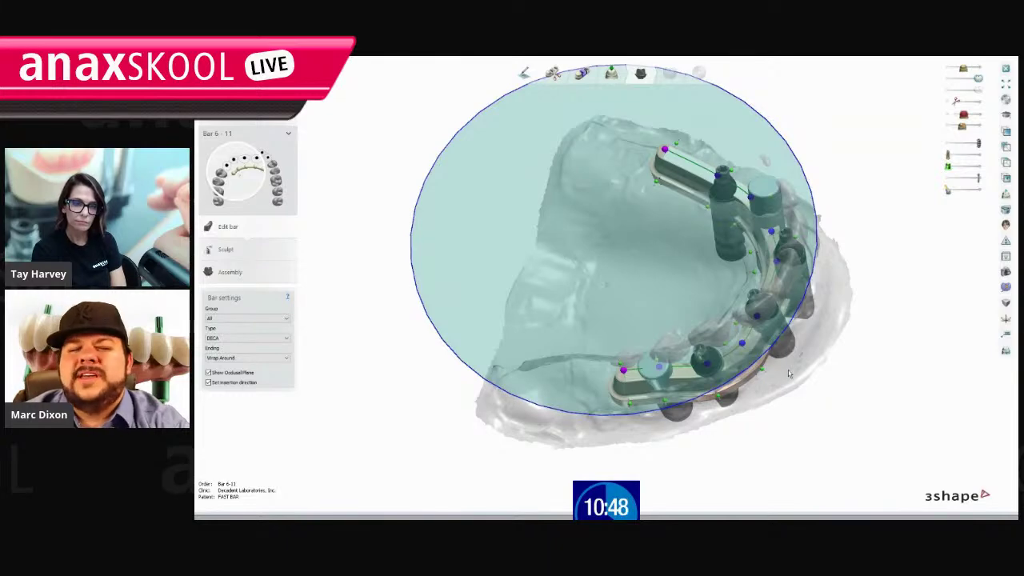
Lower one side handle of the occlusal plane slightly to correct its sideways tilt.
right_click_drag(792, 395, 714, 321)
left_click_drag(822, 158, 823, 167)
left_click(688, 398)
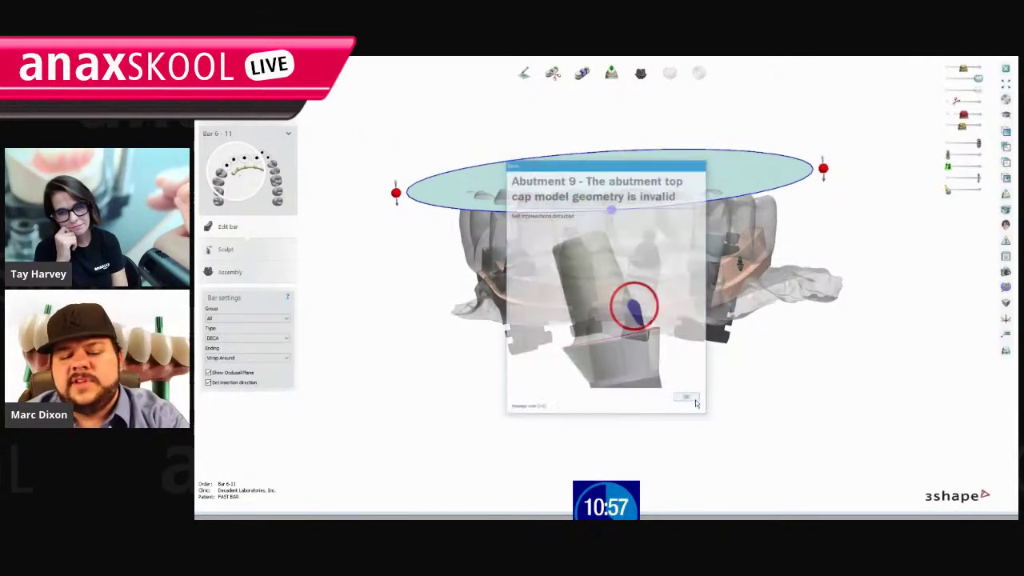
Hide the occlusal plane and lower both end control points of the bar into the rearmost teeth.
left_click(209, 373)
right_click_drag(535, 399, 477, 384)
scroll(588, 298, "up", 3)
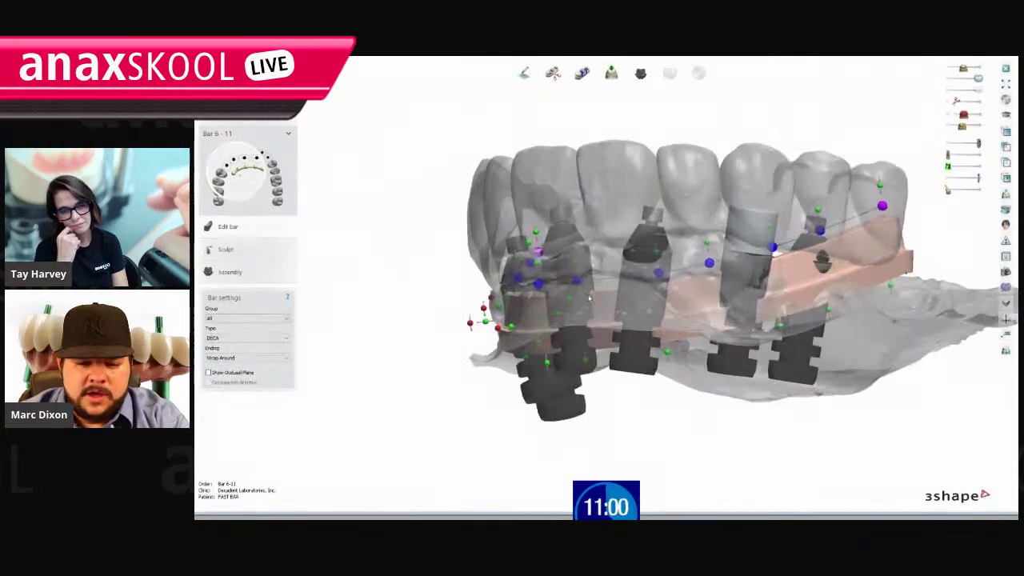
right_click_drag(581, 284, 579, 318)
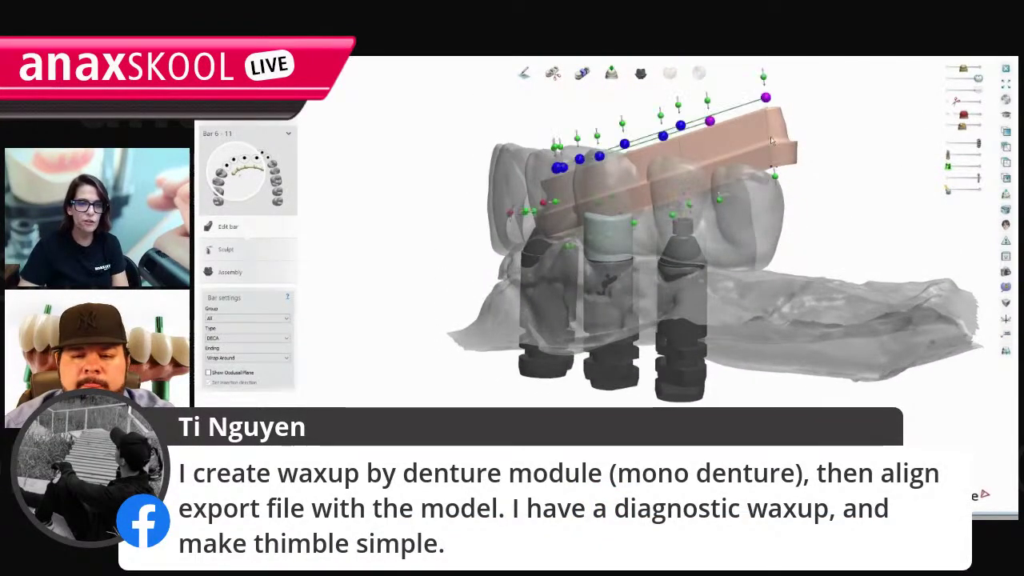
left_click_drag(765, 99, 764, 211)
left_click_drag(710, 121, 701, 185)
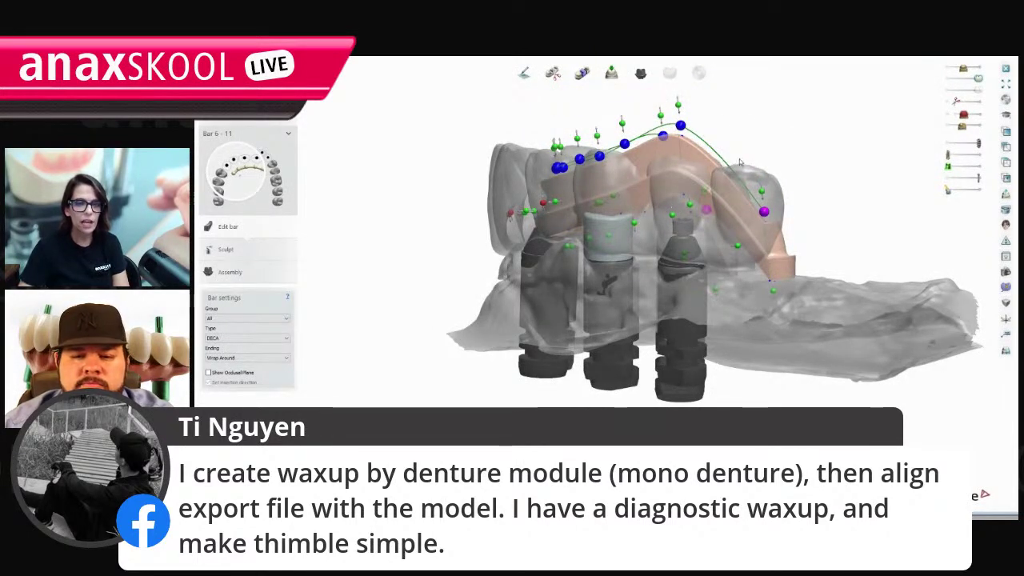
Lower the control points along one side of the bar, from the rear teeth forward to the front tooth.
right_click_drag(760, 196, 629, 256)
scroll(632, 258, "up", 3)
left_click_drag(658, 217, 663, 291)
right_click_drag(604, 262, 716, 280)
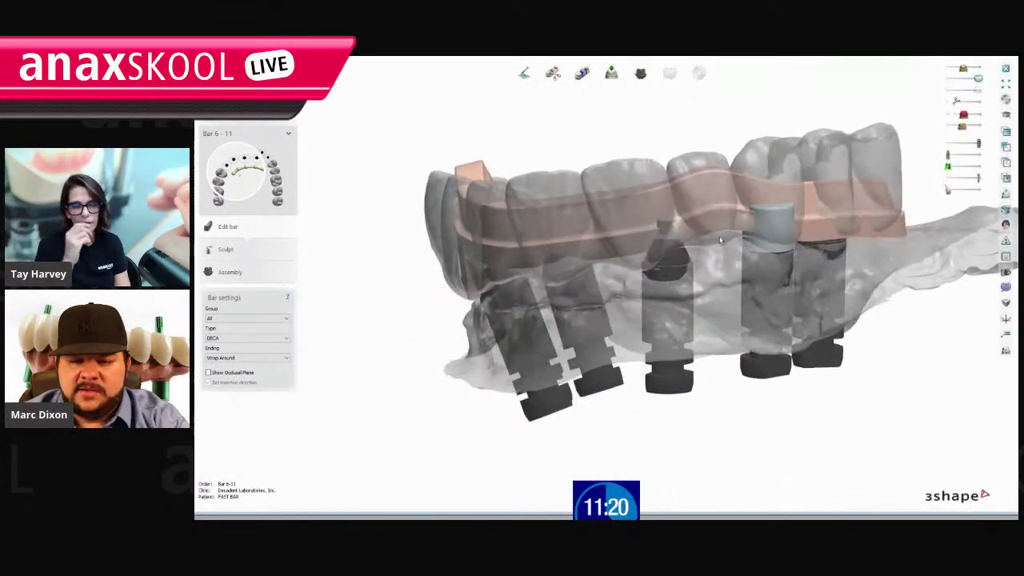
scroll(707, 164, "up", 2)
left_click_drag(713, 179, 712, 217)
left_click_drag(628, 191, 626, 227)
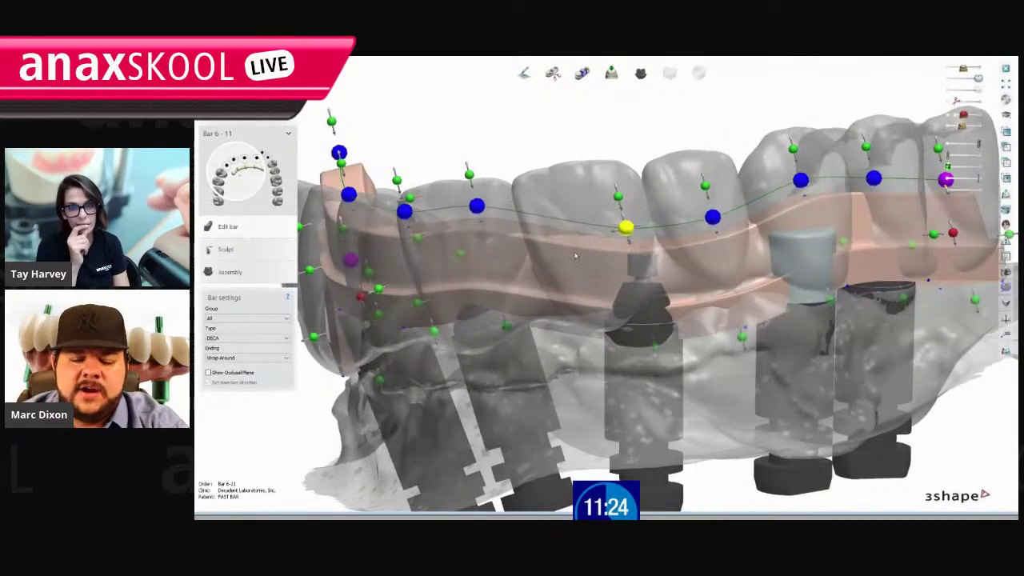
Lower the two control points over the rear abutments on the opposite side to line up with that end of the bar.
scroll(457, 281, "down", 3)
right_click_drag(457, 281, 507, 318)
middle_click_drag(507, 319, 620, 318)
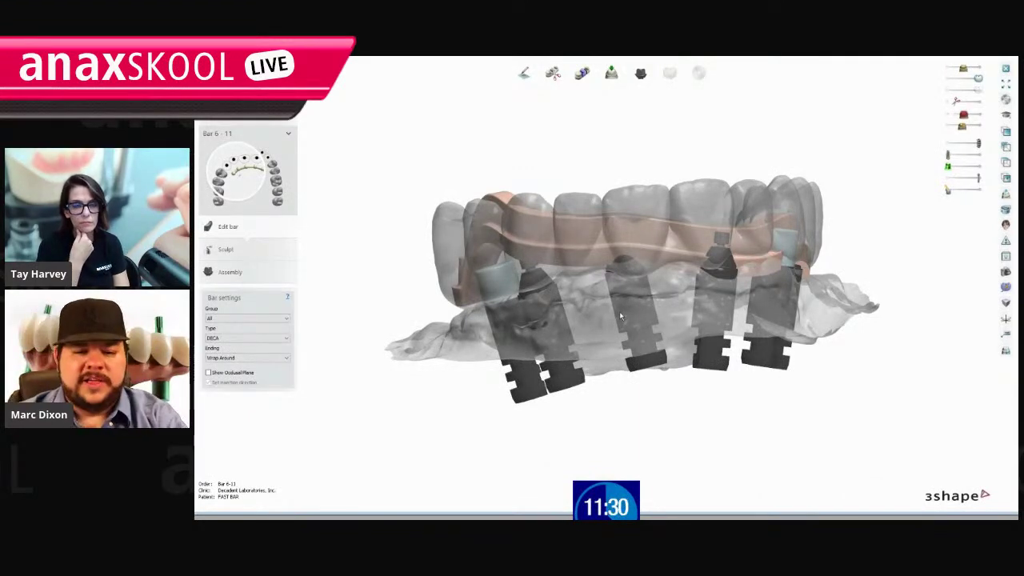
right_click_drag(469, 160, 449, 254)
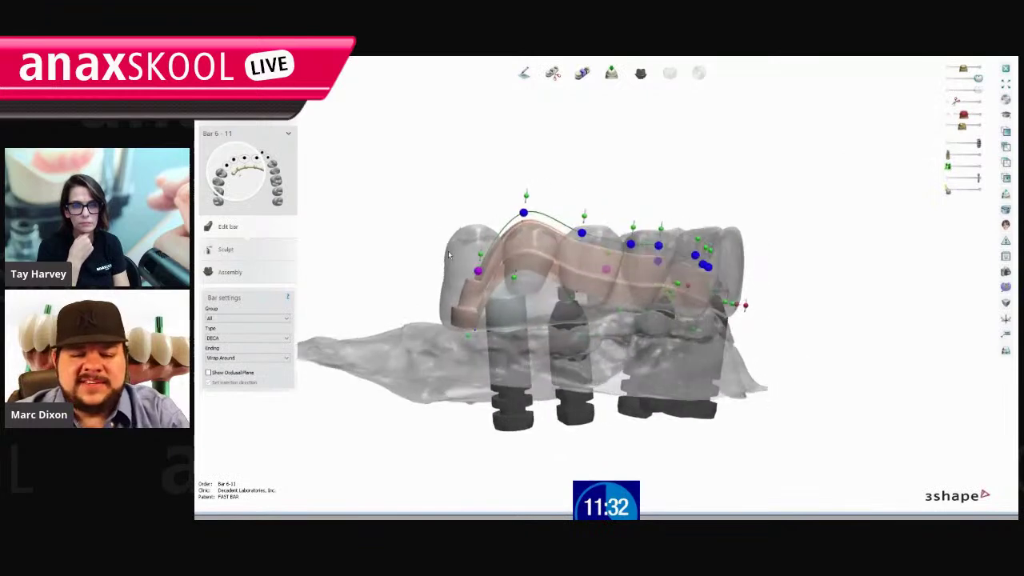
scroll(448, 255, "up", 3)
left_click_drag(534, 178, 530, 277)
left_click_drag(621, 207, 621, 272)
right_click_drag(667, 201, 637, 206)
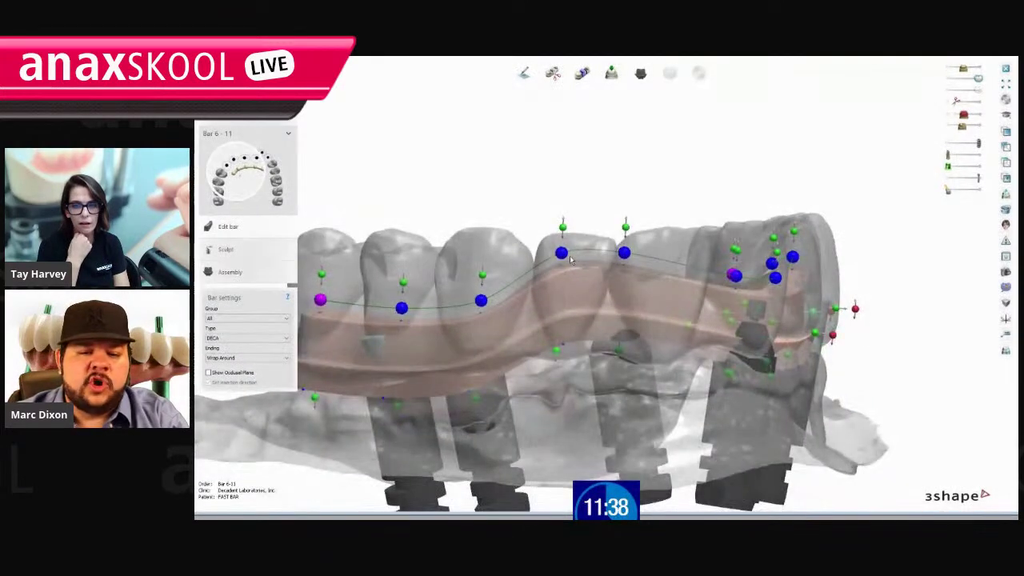
Lower the control points behind the front teeth and adjust the neighbouring side points to even out the bar's curve.
right_click_drag(568, 283, 676, 171)
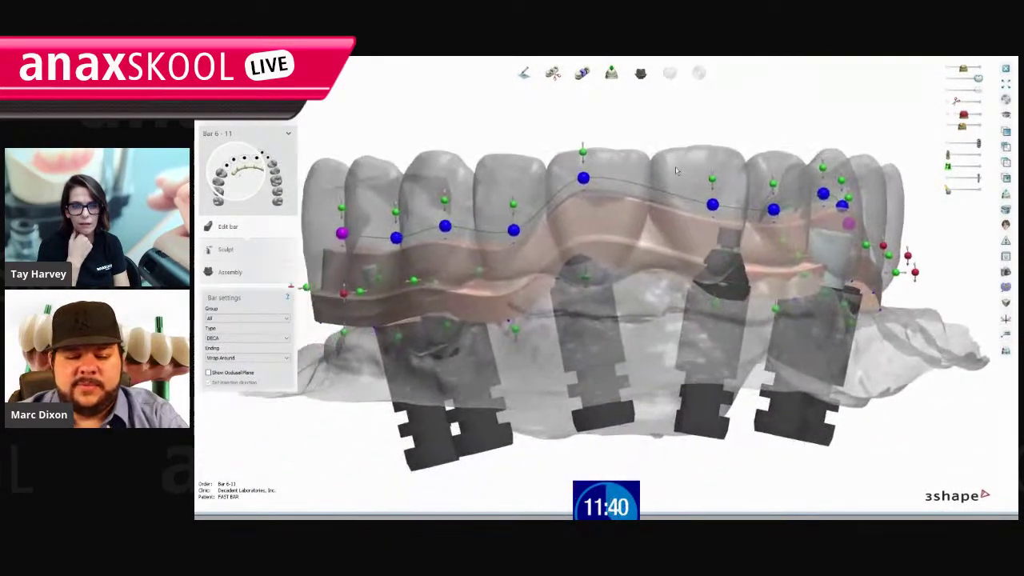
left_click_drag(587, 181, 589, 228)
right_click_drag(592, 231, 655, 202)
left_click_drag(675, 230, 677, 246)
left_click_drag(739, 227, 743, 242)
left_click_drag(804, 202, 879, 221)
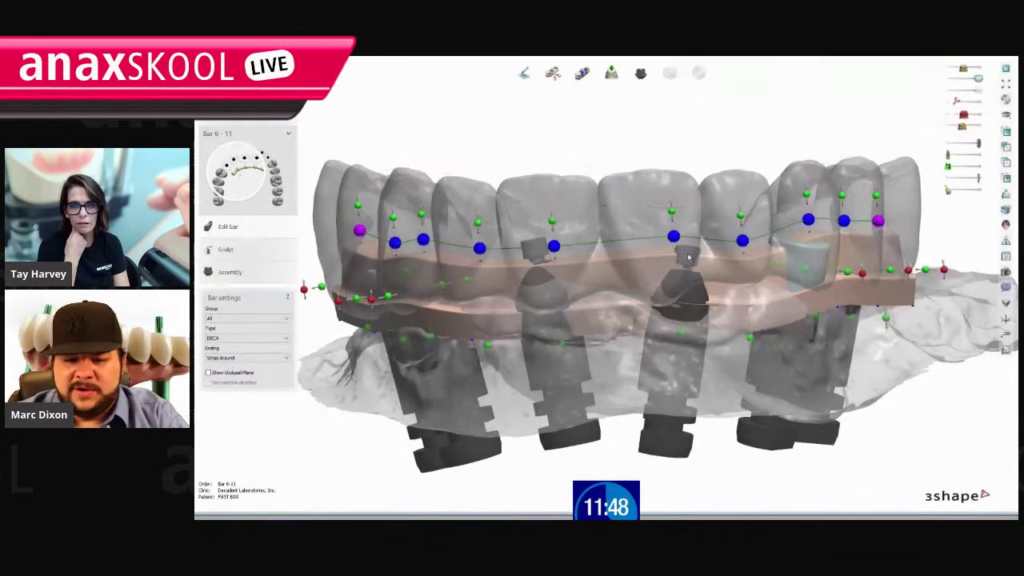
Raise the front control points and those beside them slightly to smooth the bar's height across the arch.
left_click_drag(677, 242, 680, 233)
left_click_drag(554, 250, 553, 239)
left_click_drag(479, 250, 362, 223)
left_click_drag(738, 241, 740, 224)
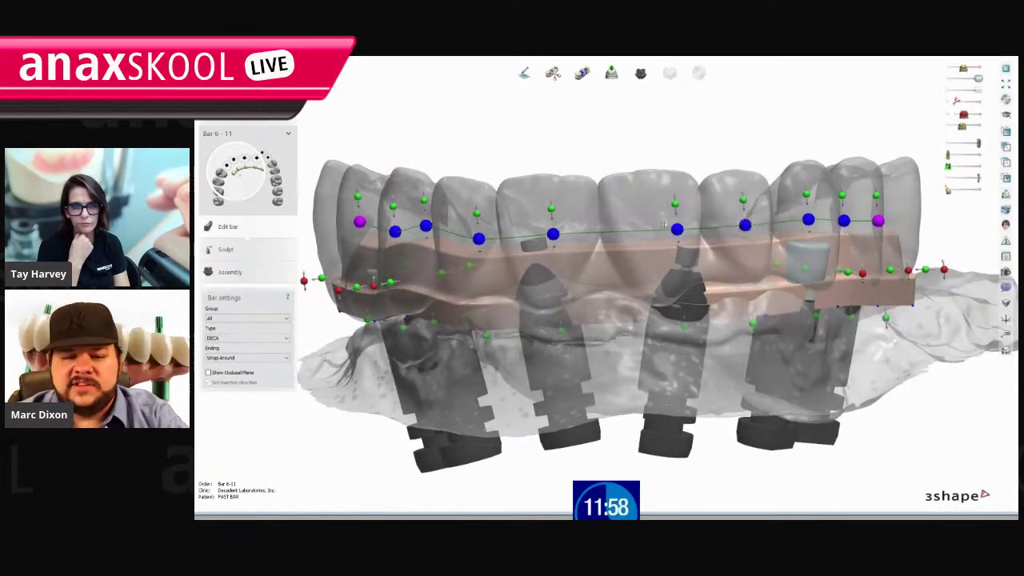
Move the two control points near the front screw channel outward toward the facial side of the front teeth.
scroll(605, 319, "down", 4)
right_click_drag(605, 318, 551, 397)
middle_click_drag(805, 126, 722, 299)
right_click_drag(723, 299, 640, 316)
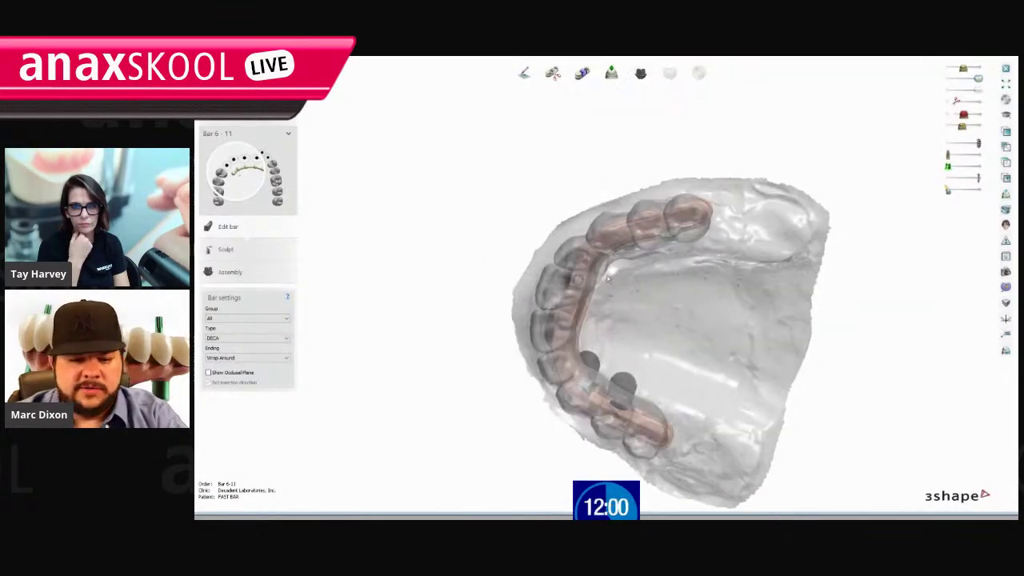
scroll(604, 316, "up", 4)
scroll(602, 315, "up", 3)
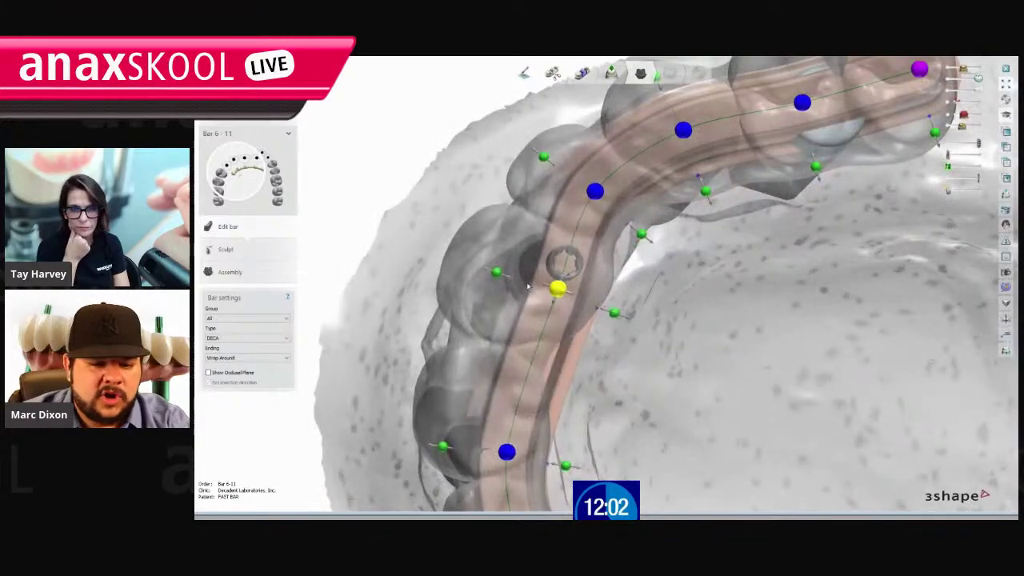
left_click_drag(560, 290, 511, 397)
left_click_drag(510, 455, 482, 448)
Fine-tune two control points at the opposite front curve so the bar runs centrally beneath the teeth.
scroll(605, 319, "down", 4)
right_click_drag(704, 320, 713, 262)
scroll(564, 293, "up", 3)
left_click_drag(571, 316, 560, 309)
left_click_drag(620, 403, 628, 393)
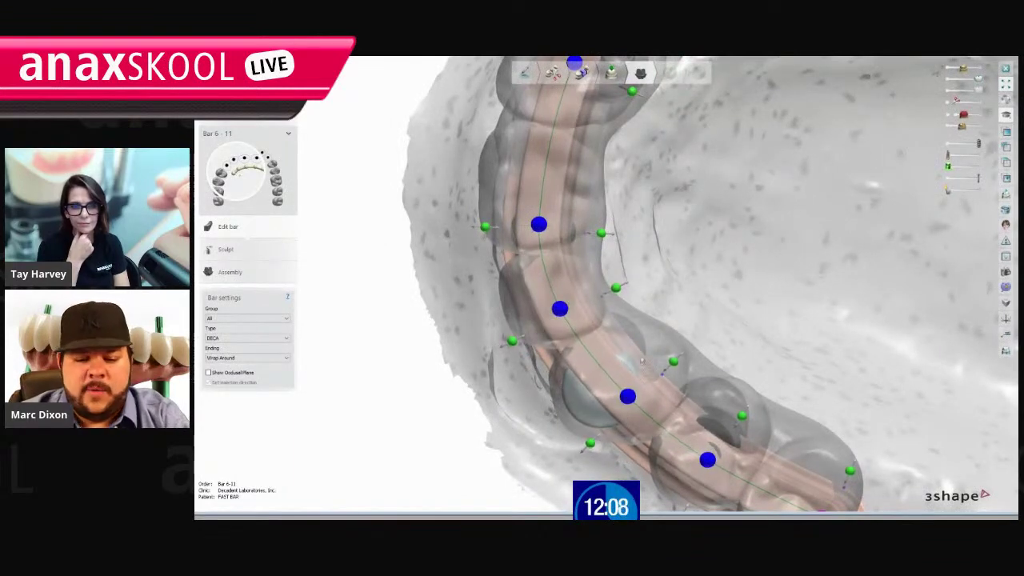
Check the bar's fit inside the teeth from the occlusal and side directions, and hide the tooth setup.
scroll(628, 394, "down", 3)
right_click_drag(640, 272, 653, 334)
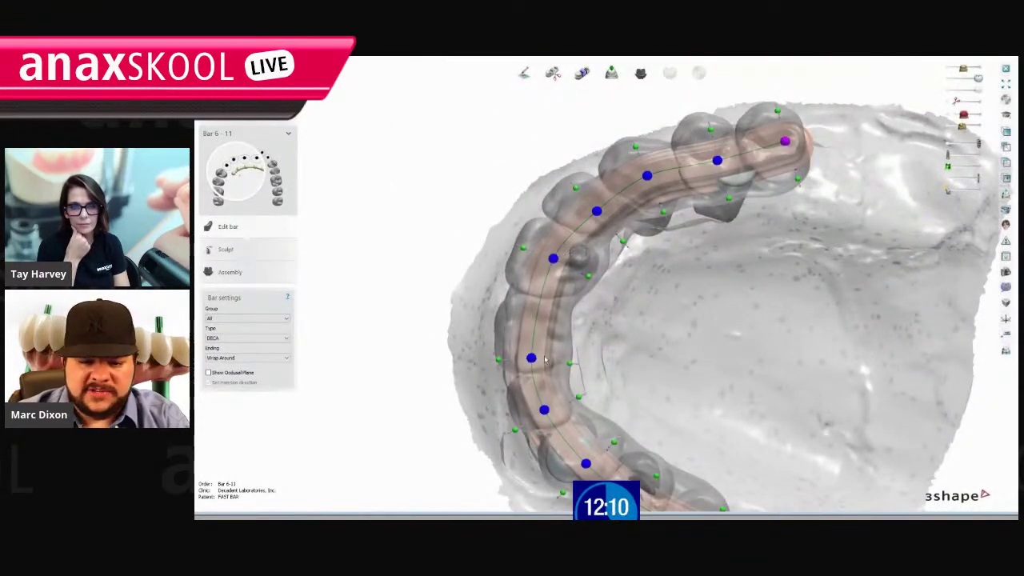
right_click_drag(529, 344, 803, 315)
scroll(803, 316, "up", 4)
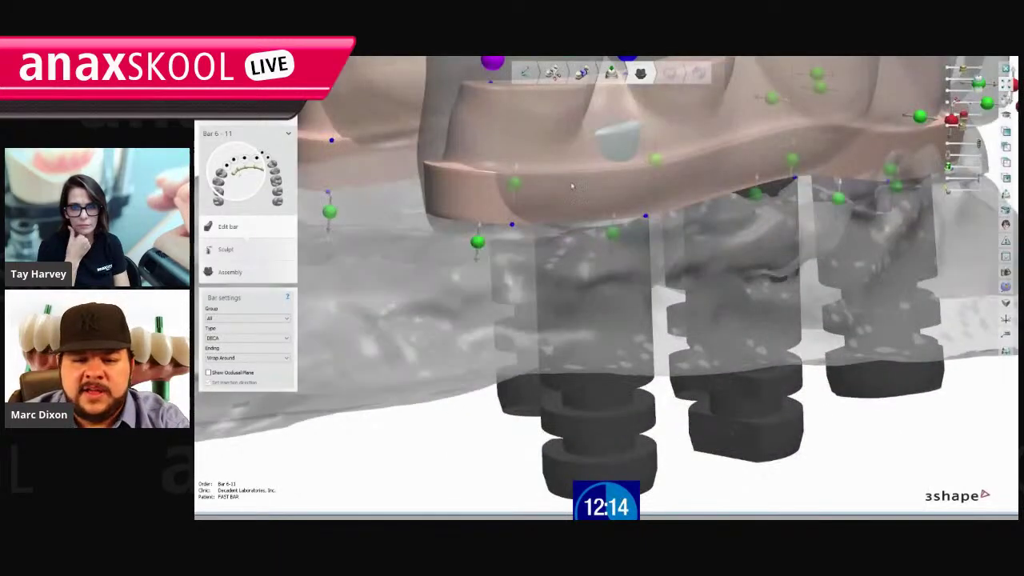
scroll(560, 176, "down", 2)
middle_click_drag(825, 196, 777, 336)
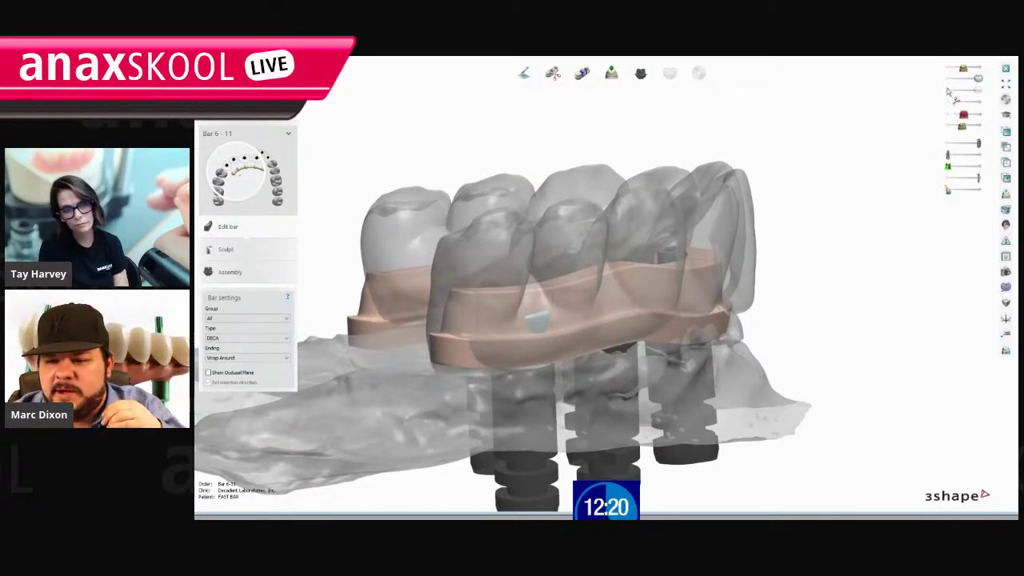
left_click(948, 128)
Reshape the inner edge at one rear end of the bar, pulling its lower edge point down toward the gingiva.
right_click_drag(460, 478, 564, 398)
scroll(776, 365, "up", 1)
middle_click_drag(791, 364, 620, 358)
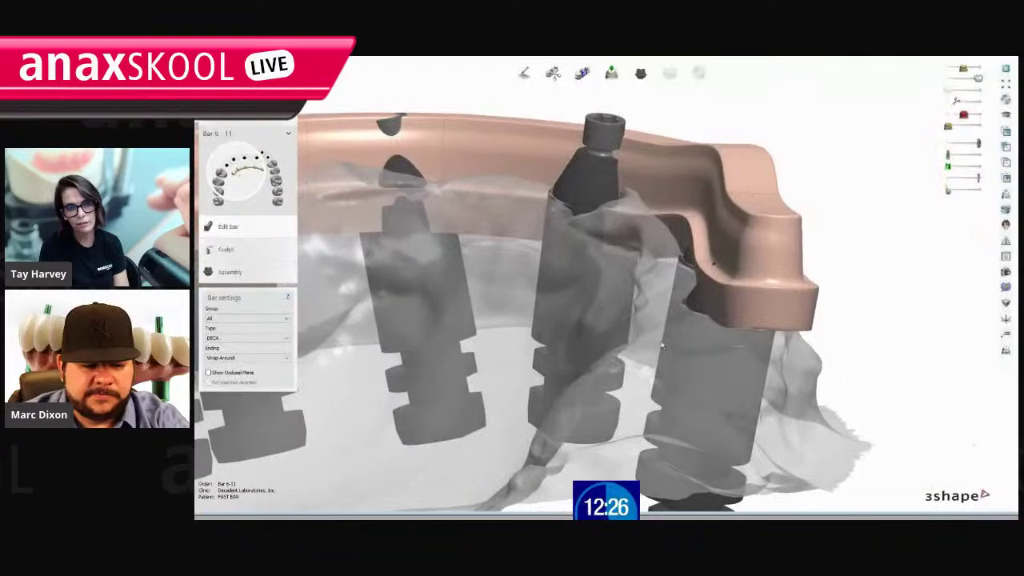
scroll(658, 346, "up", 1)
scroll(672, 293, "up", 2)
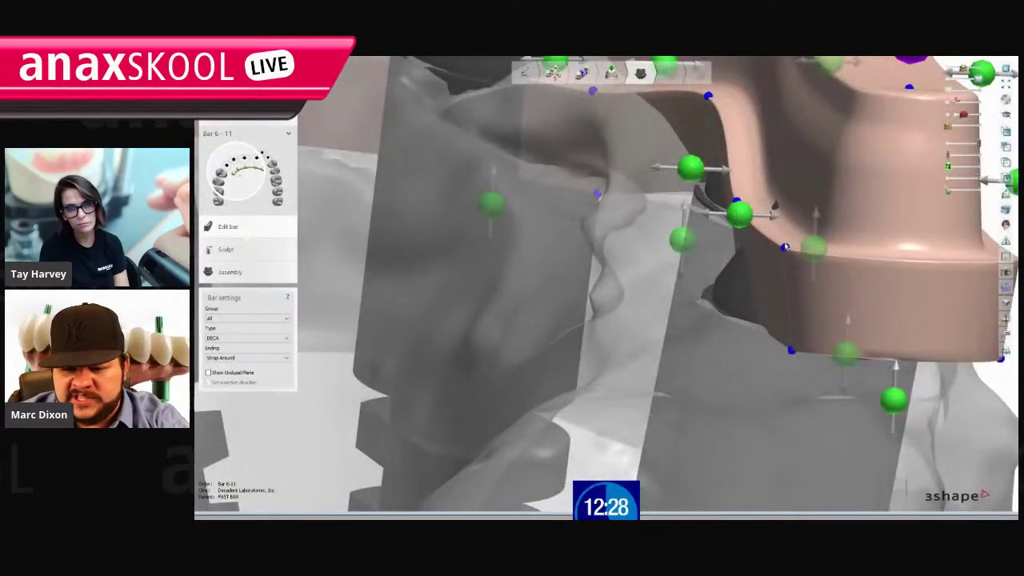
mouse_move(785, 248)
left_mouse_down()
mouse_move(773, 257)
mouse_move(792, 240)
left_mouse_up()
left_click_drag(791, 350, 780, 398)
scroll(602, 391, "down", 2)
Lower the bar's top surface slightly using the small profile point at its rear end.
middle_click_drag(602, 391, 571, 478)
right_click_drag(571, 478, 564, 467)
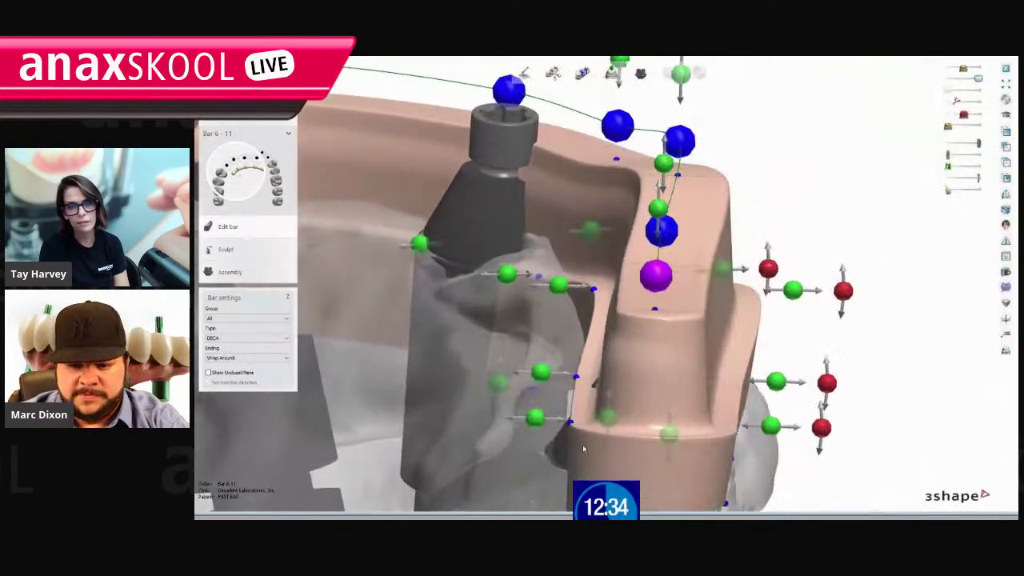
right_click_drag(656, 316, 654, 349)
left_click_drag(654, 349, 653, 330)
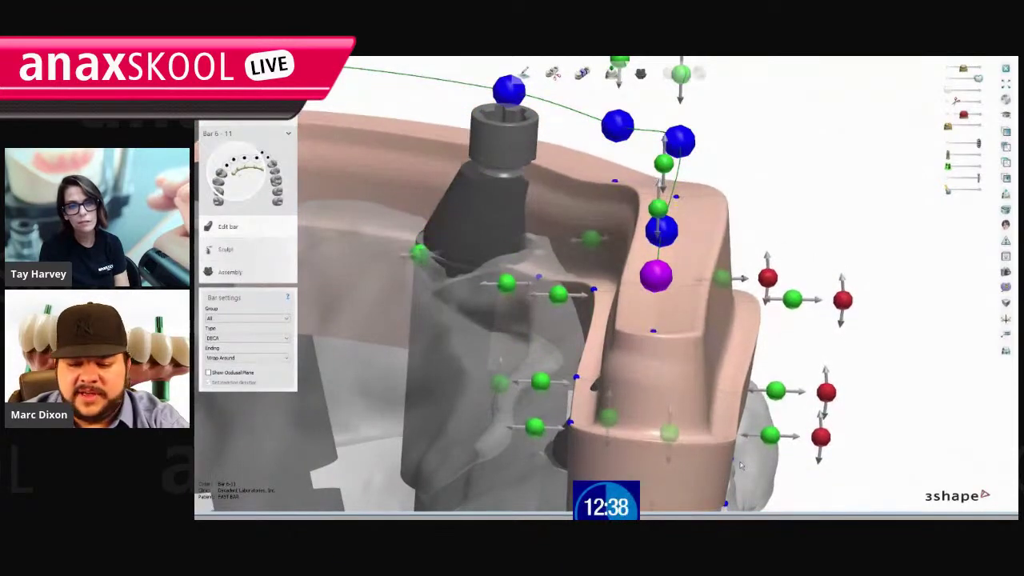
Examine the bar's other end and its path over the screw channels and abutments from the occlusal side.
right_click_drag(753, 432, 739, 432)
scroll(739, 432, "down", 5)
right_click_drag(713, 322, 603, 348)
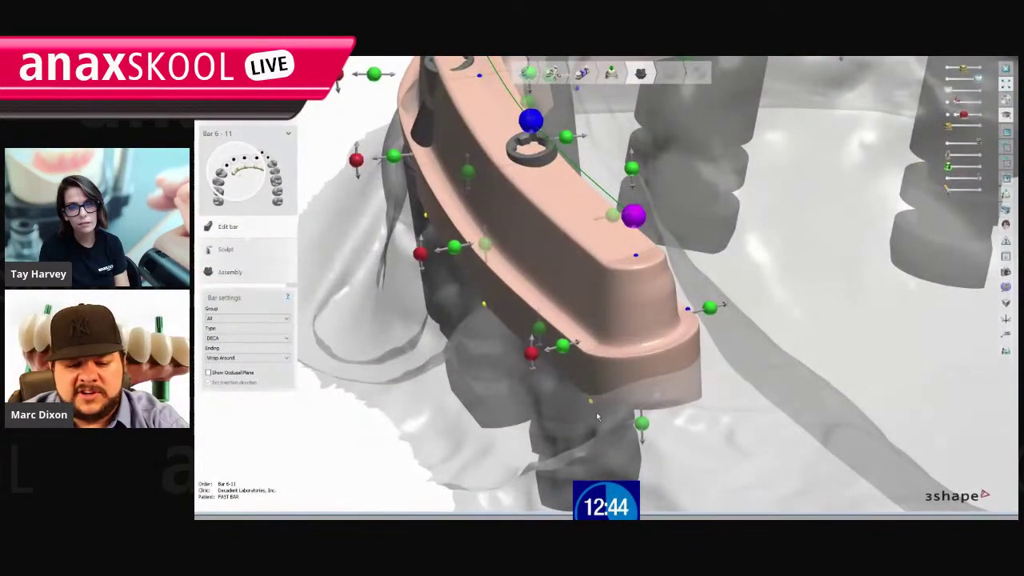
right_click_drag(596, 419, 554, 282)
scroll(493, 399, "down", 5)
right_click_drag(530, 344, 487, 346)
scroll(488, 346, "up", 2)
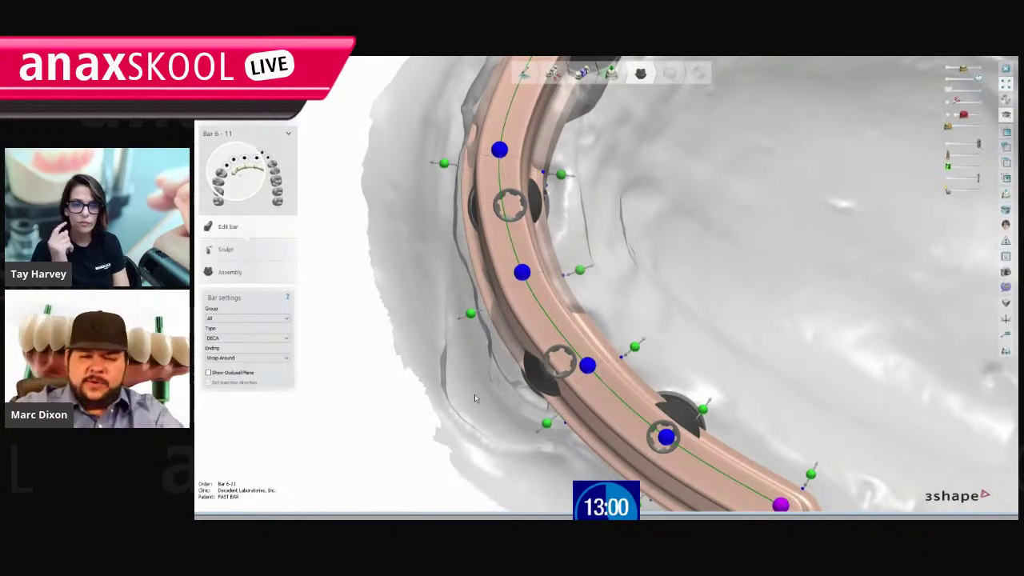
scroll(466, 398, "down", 3)
right_click_drag(658, 365, 659, 313)
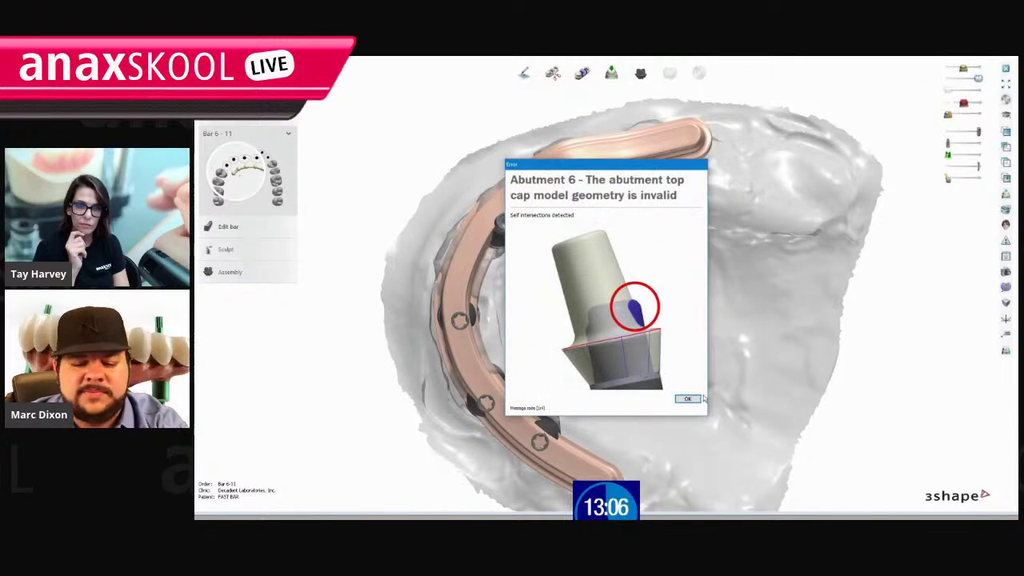
Continue to the Sculpt stage, dismissing the abutment error, and check the finished bar around the arch.
left_click(688, 398)
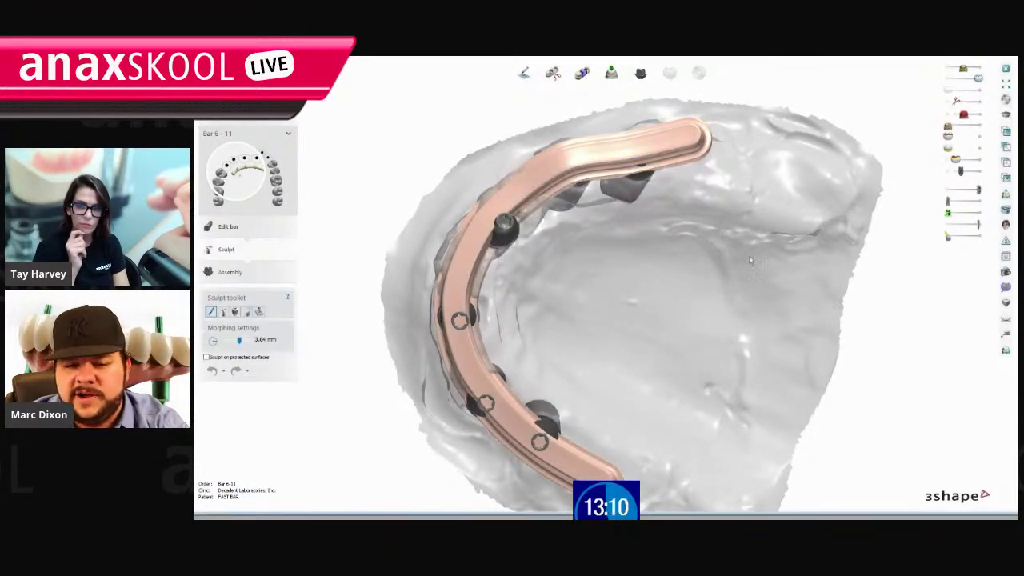
middle_click_drag(734, 254, 768, 268)
right_click_drag(768, 269, 583, 271)
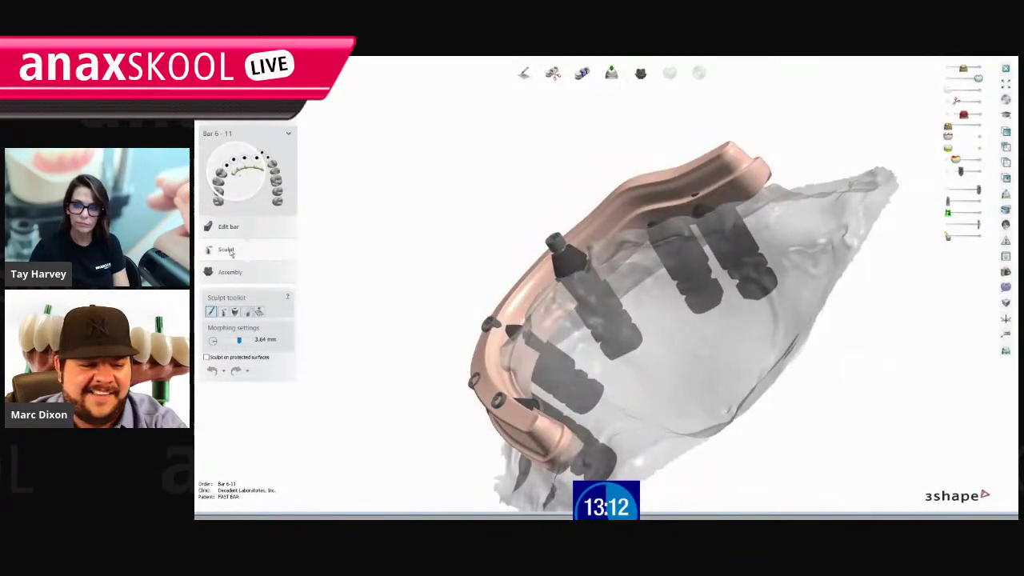
scroll(574, 249, "up", 3)
right_click_drag(492, 305, 811, 282)
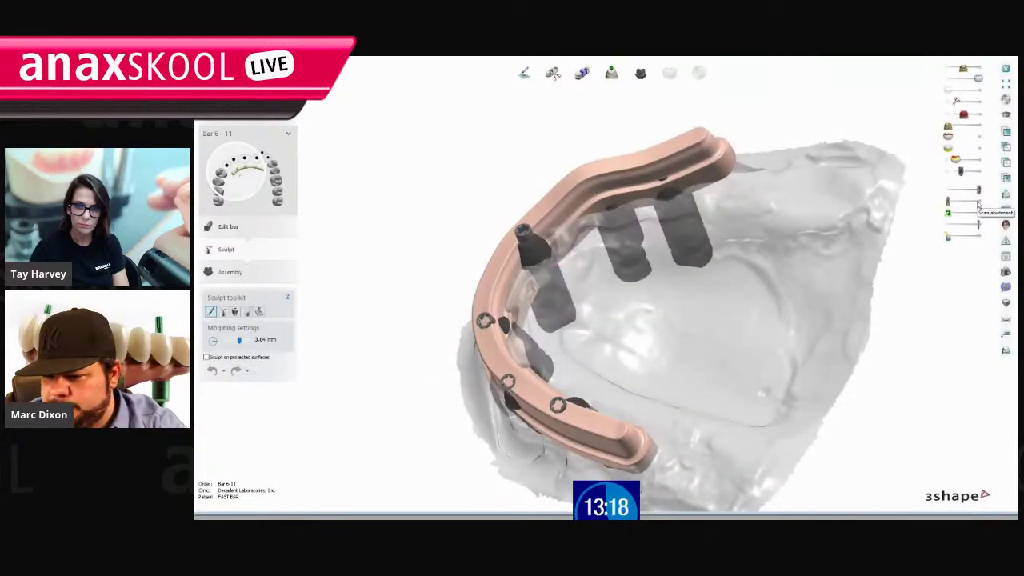
right_click_drag(510, 289, 585, 237)
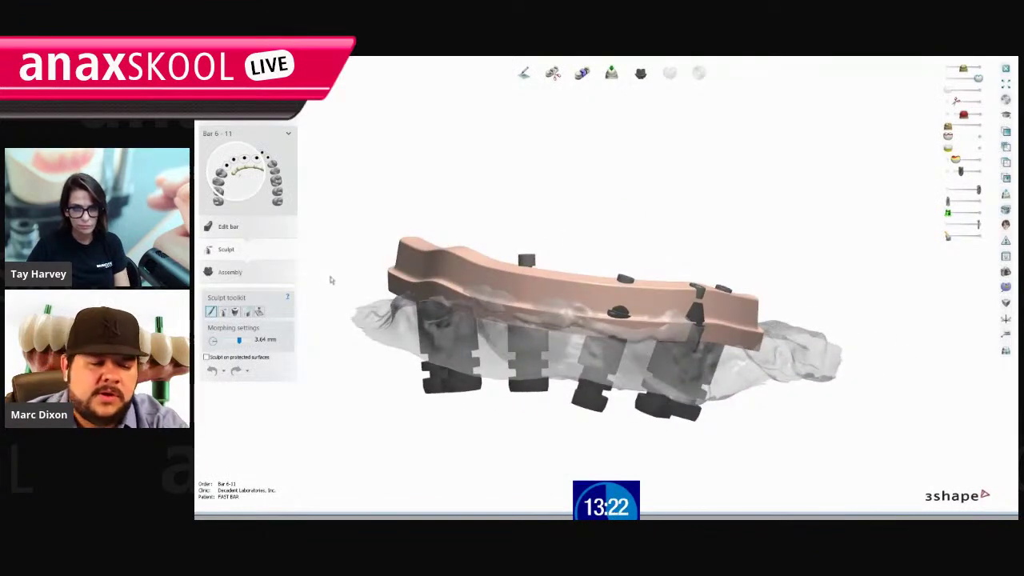
Activate the sculpt toolkit's attachment tool and show the tooth setup semi-transparently over the bar.
left_click(234, 311)
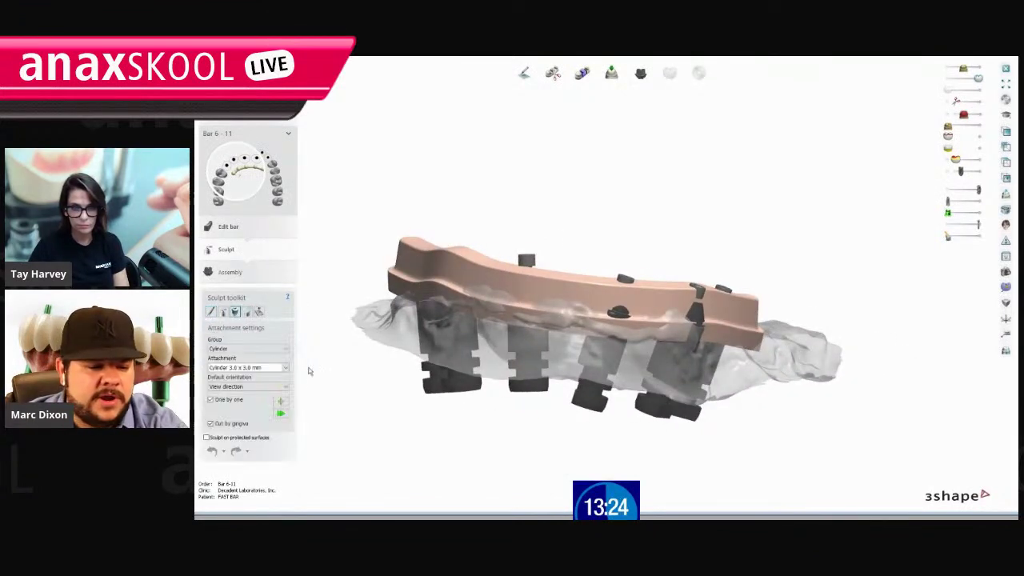
left_click(250, 351)
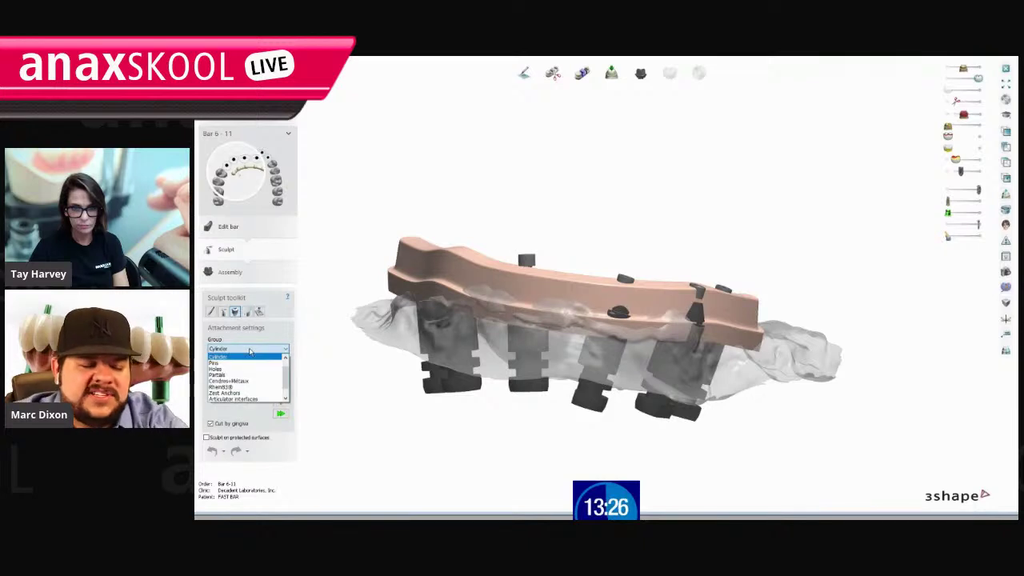
left_click(970, 128)
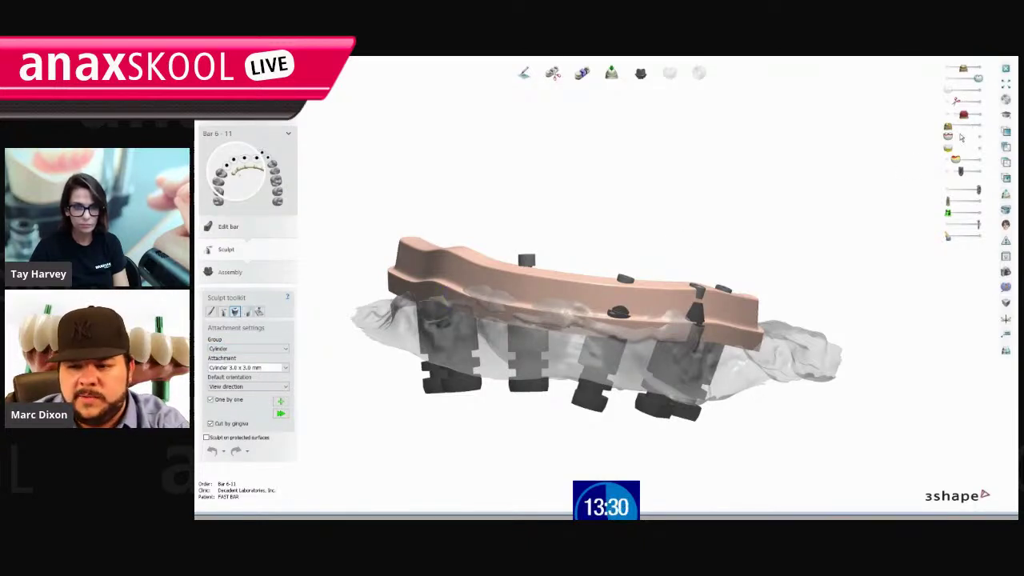
left_click(952, 128)
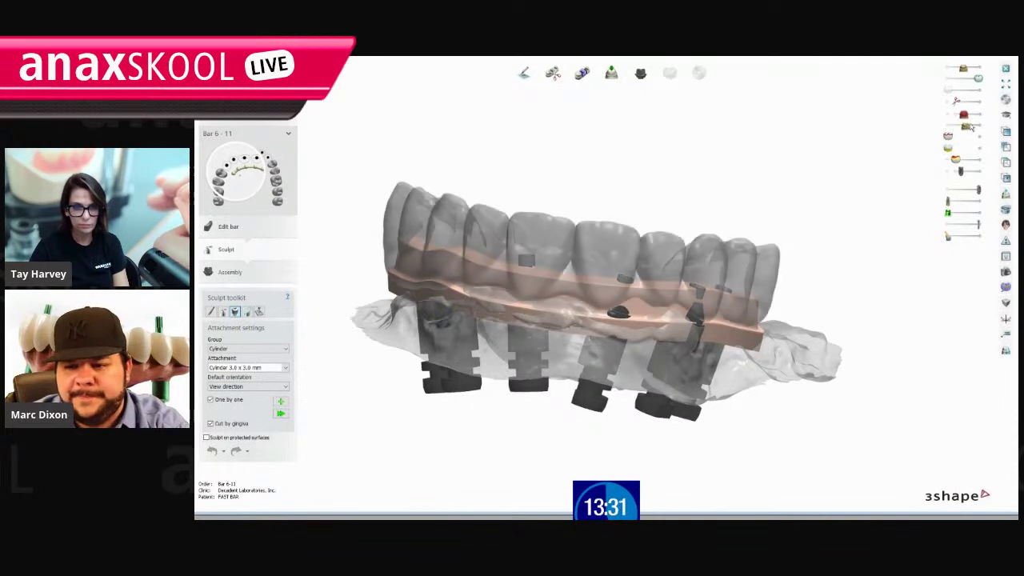
Set the attachment group to Decadent in the attachment settings.
left_click(280, 367)
left_click(282, 346)
left_click(282, 347)
left_click(282, 397)
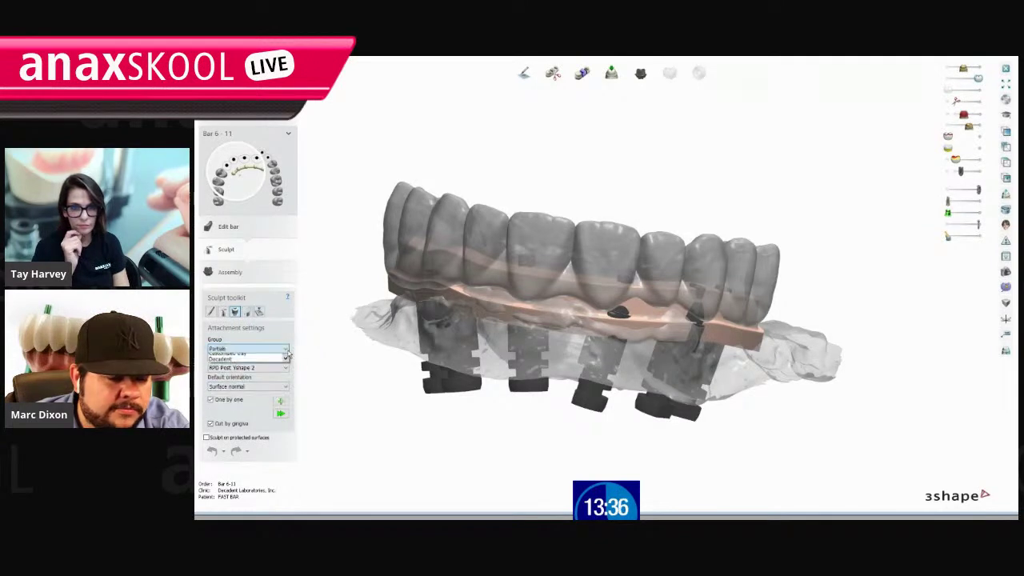
left_click(285, 349)
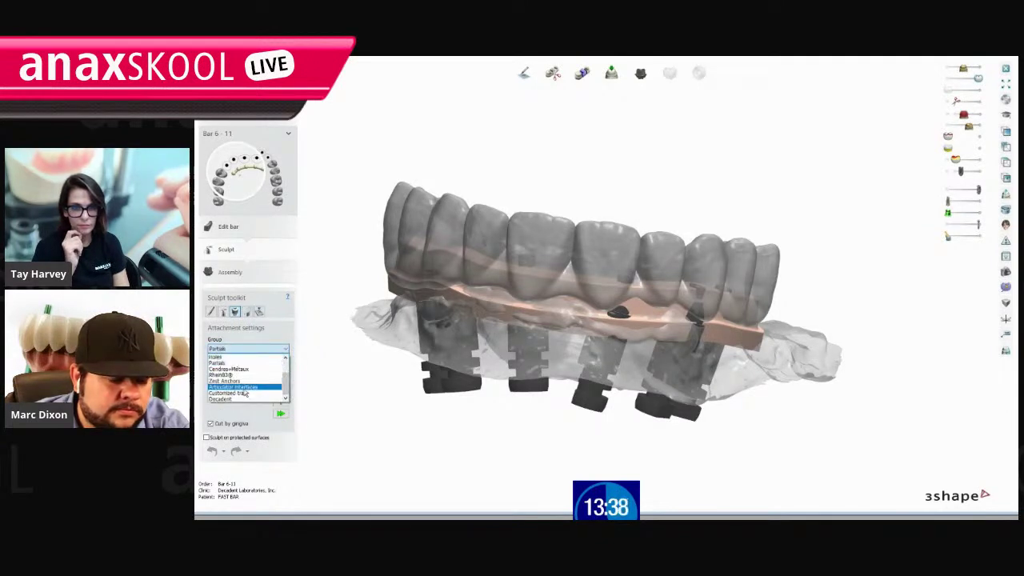
scroll(246, 400, "up", 2)
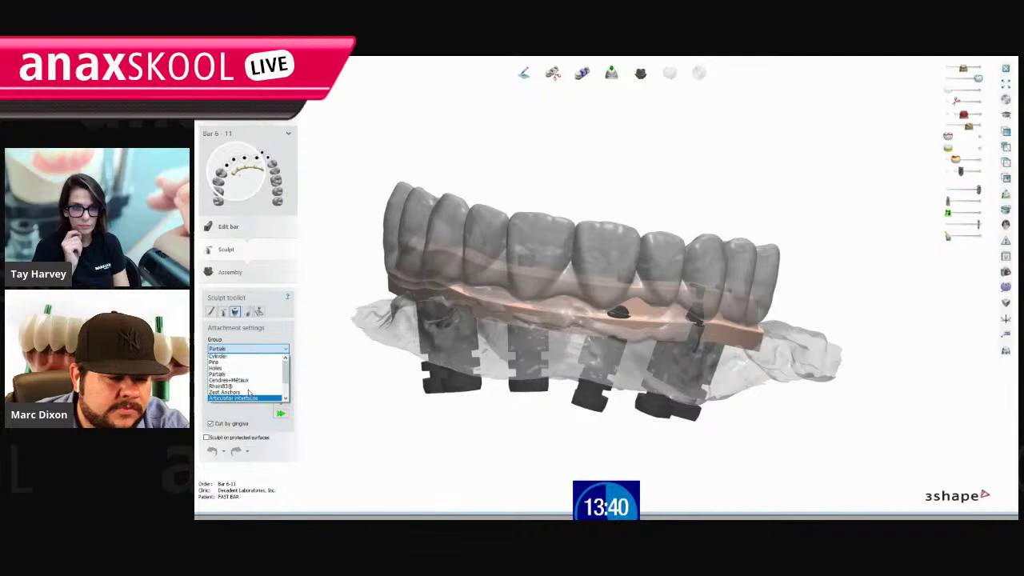
scroll(246, 402, "down", 5)
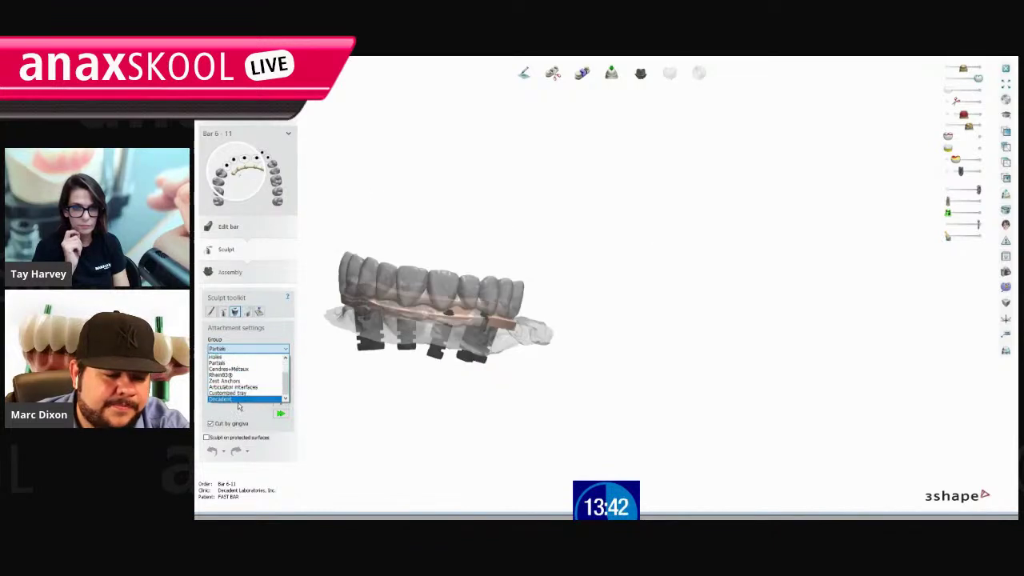
left_click(237, 400)
Pick the Anterior attachment from the Decadent group, oriented along the insertion direction.
left_click(247, 368)
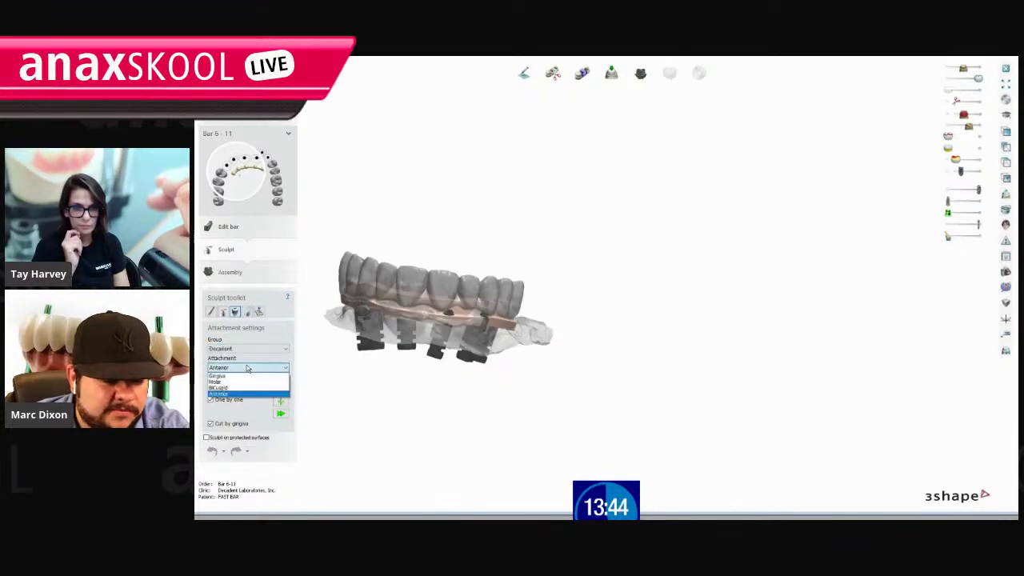
left_click(251, 366)
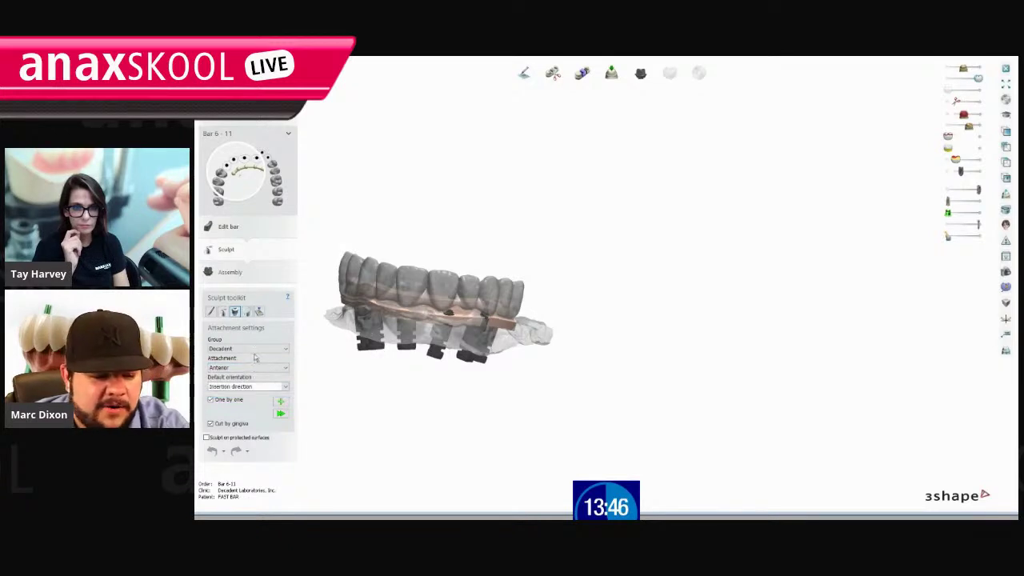
left_click(254, 349)
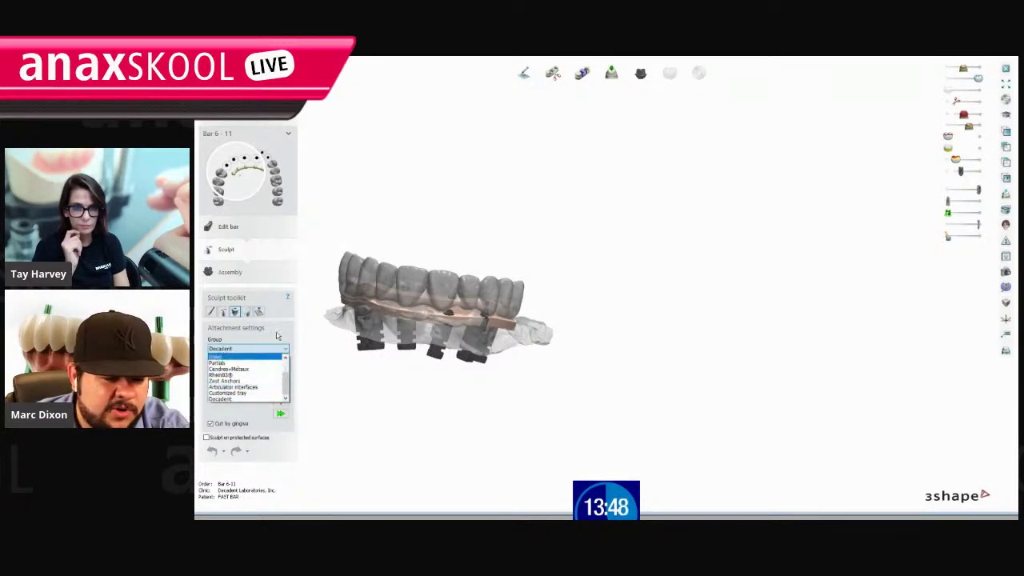
left_click(276, 348)
left_click(268, 368)
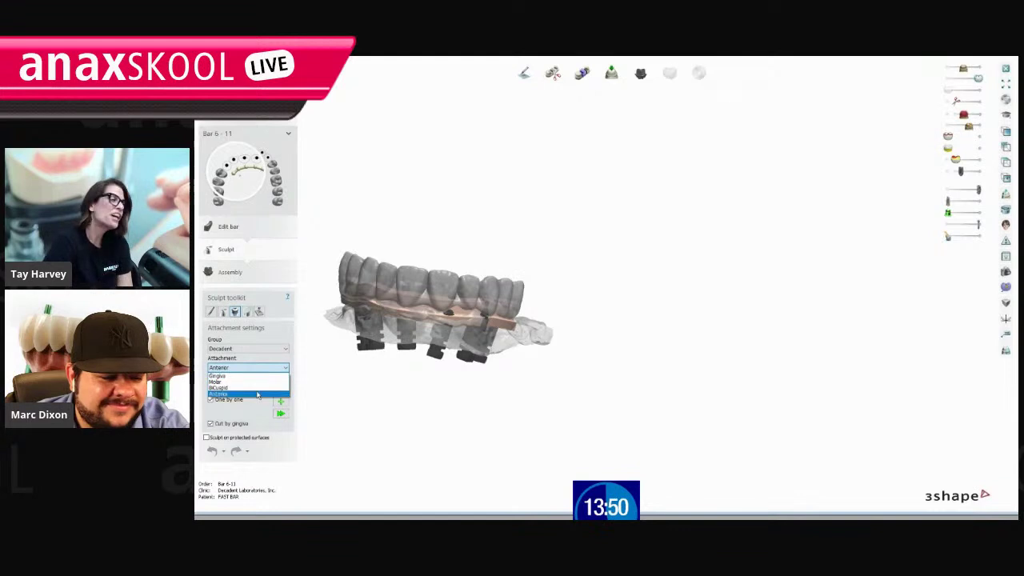
left_click(258, 395)
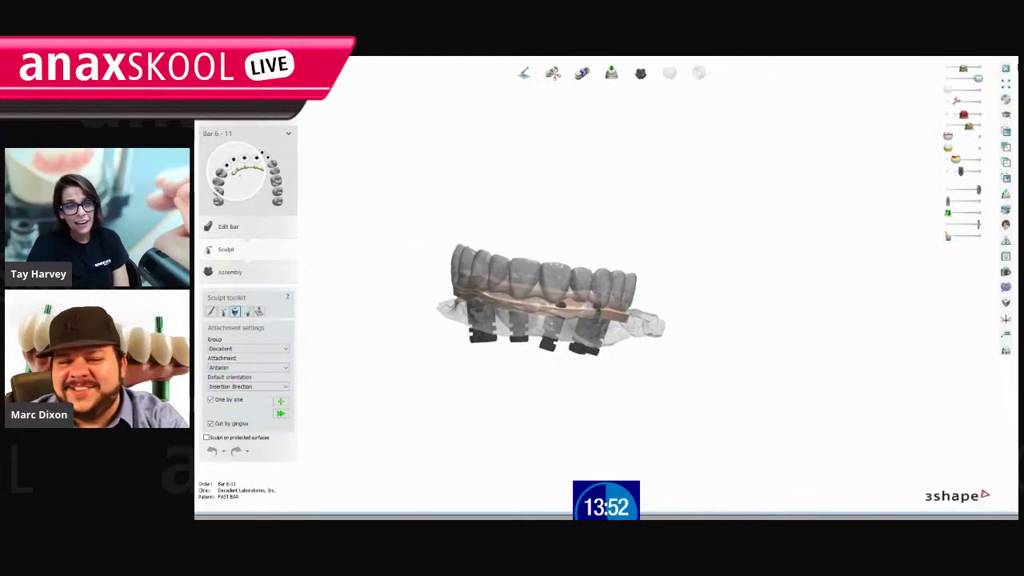
Hide the tooth setup and place the Anterior attachment on the front of the bar, between the screw channels.
left_click_drag(959, 128, 955, 127)
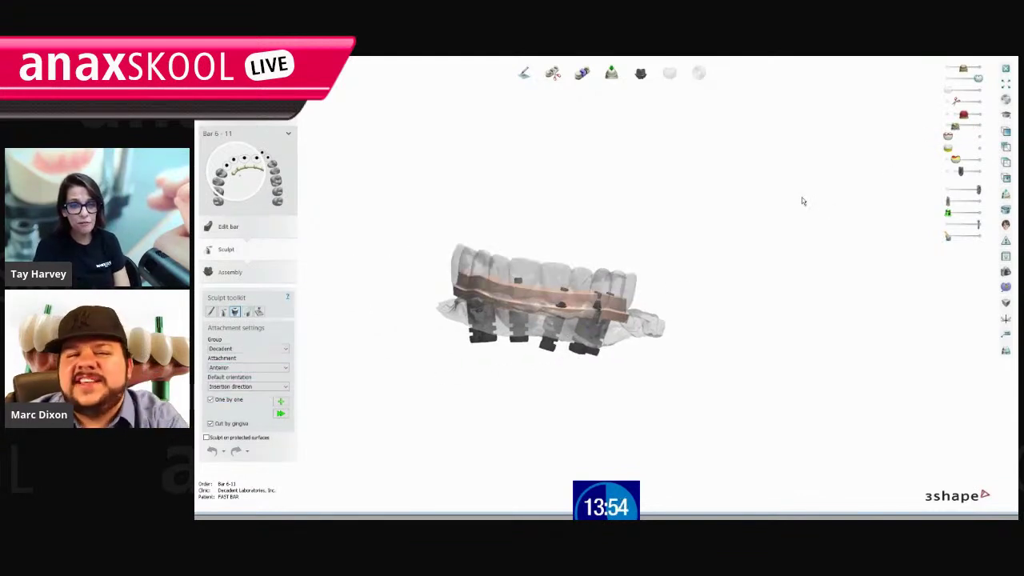
left_click_drag(956, 131, 948, 131)
right_click_drag(574, 276, 528, 340)
scroll(528, 340, "up", 5)
scroll(526, 351, "down", 4)
right_click_drag(559, 386, 680, 376)
scroll(533, 227, "up", 5)
mouse_move(660, 252)
right_mouse_down()
mouse_move(669, 221)
mouse_move(679, 249)
right_mouse_up()
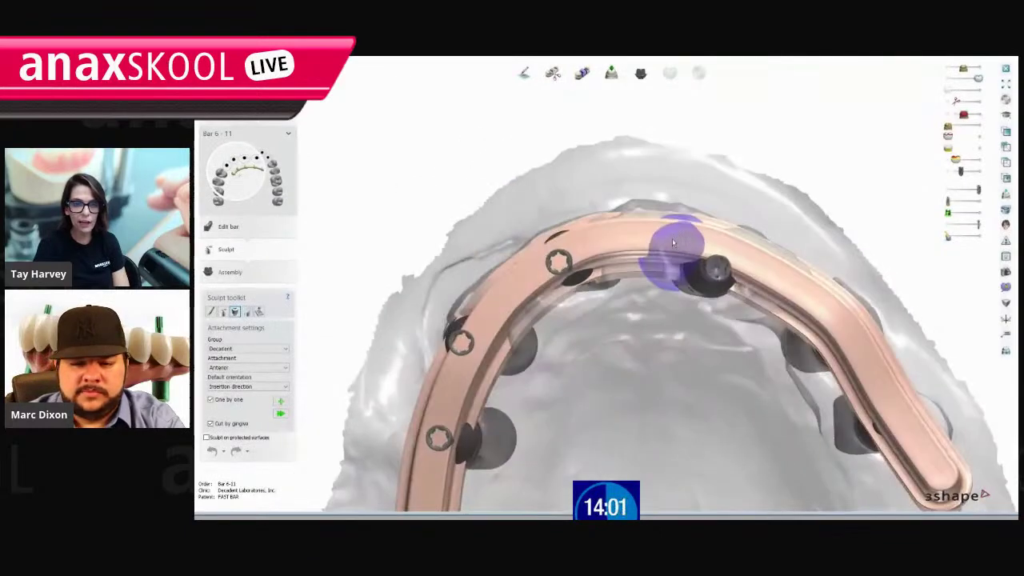
left_click(673, 288)
Show the tooth setup faintly, then move and rotate the attachment along the bar towards the neighbouring screw channel.
scroll(675, 251, "up", 3)
left_click_drag(685, 196, 482, 200)
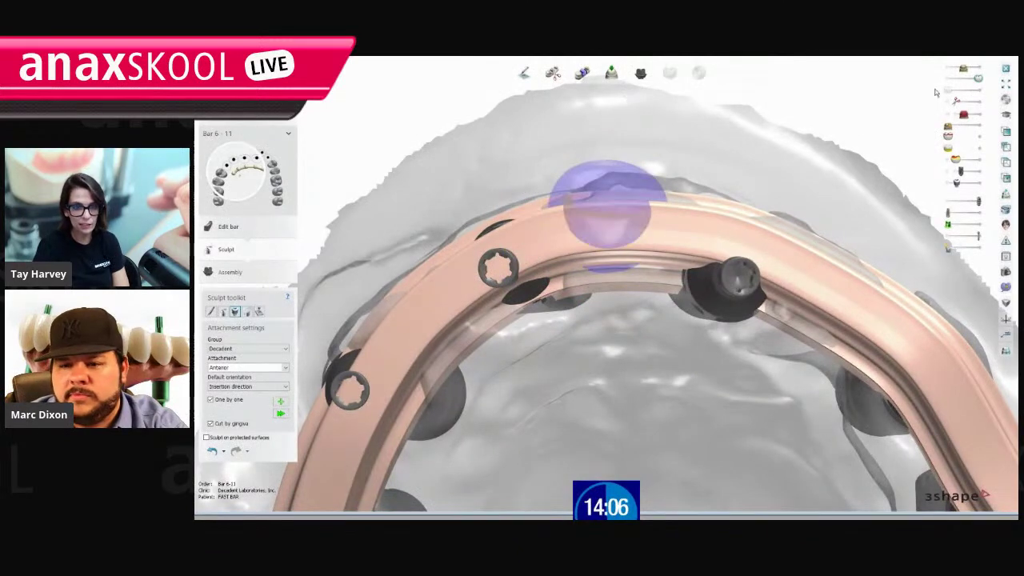
left_click_drag(949, 90, 963, 96)
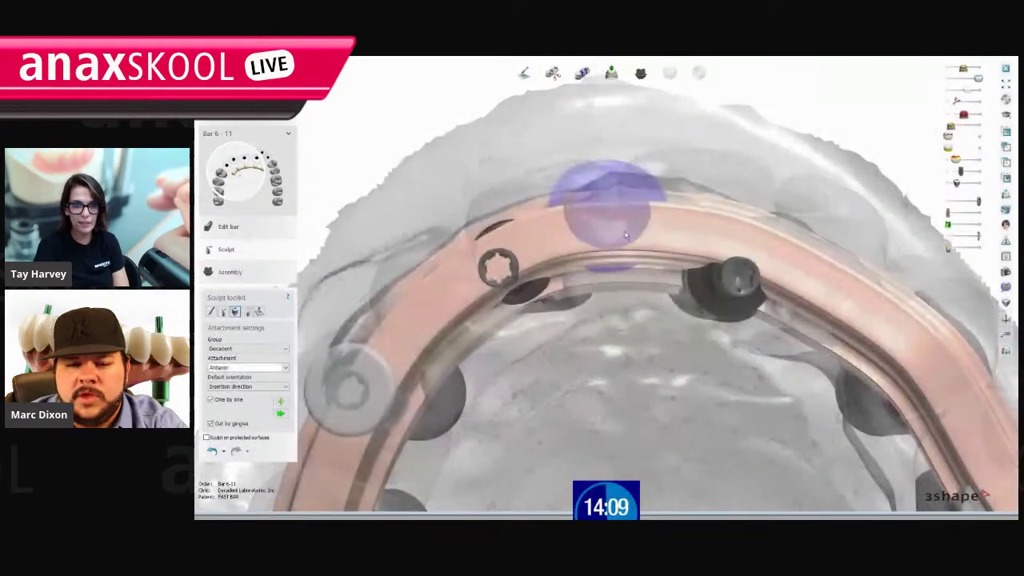
left_click(581, 232)
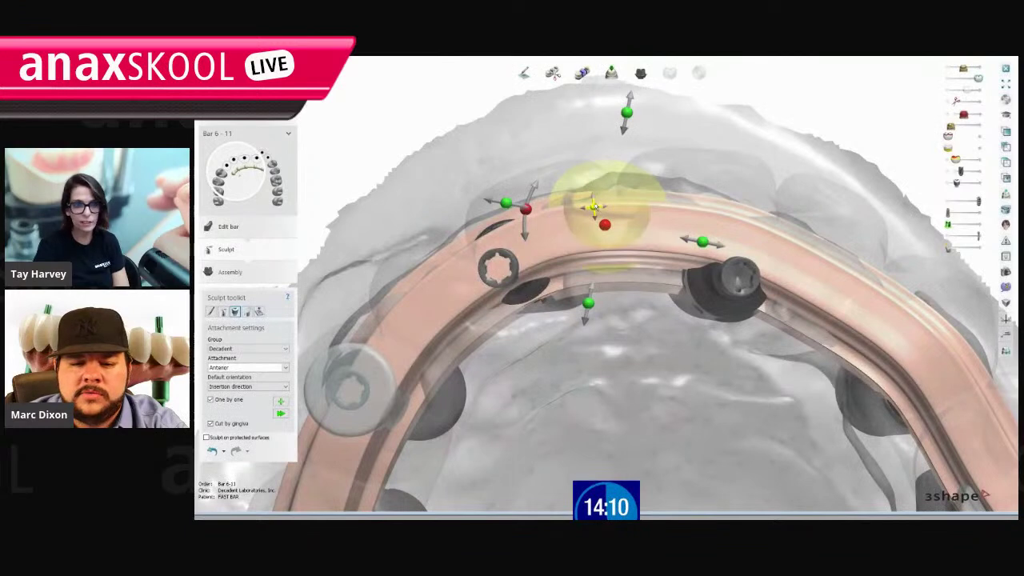
left_click_drag(593, 206, 541, 232)
left_click_drag(474, 241, 457, 277)
Tilt, raise and resize the attachment to fit inside the transparent tooth, and apply it to the bar.
right_click_drag(457, 278, 536, 275)
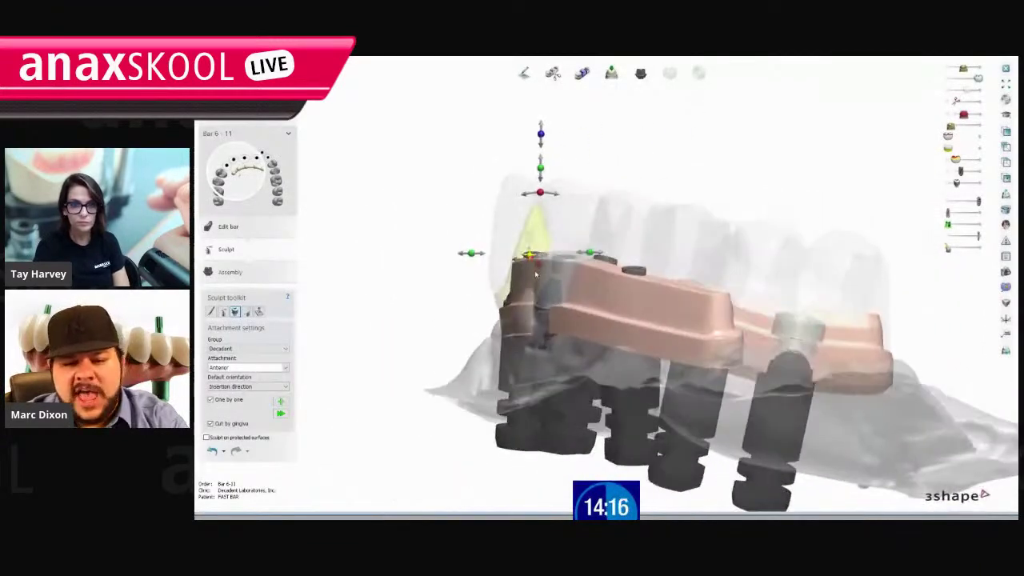
scroll(528, 208, "up", 4)
right_click_drag(529, 206, 531, 220)
left_click_drag(565, 181, 528, 184)
left_click_drag(536, 278, 535, 228)
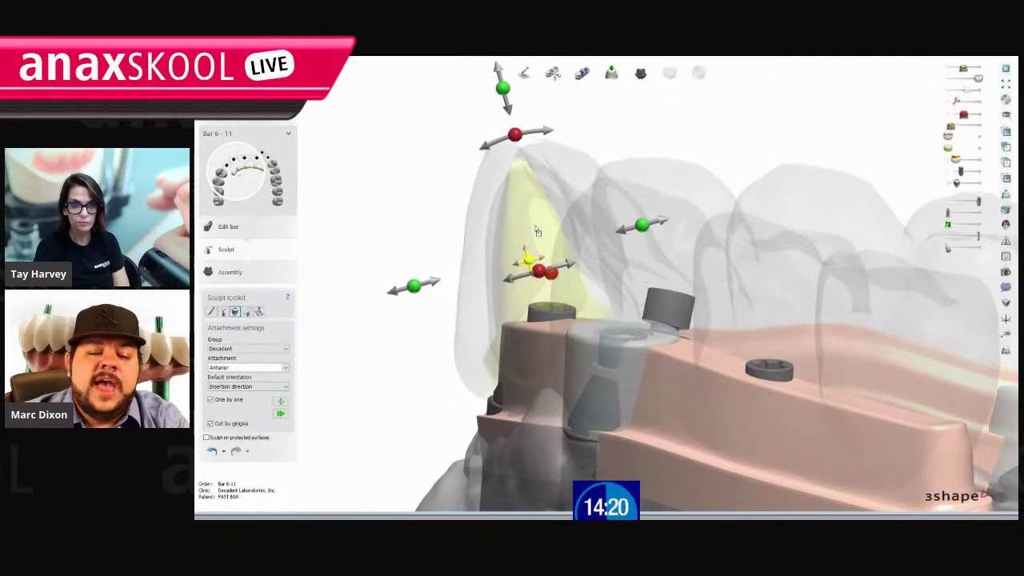
scroll(526, 202, "down", 3)
right_click_drag(804, 294, 618, 286)
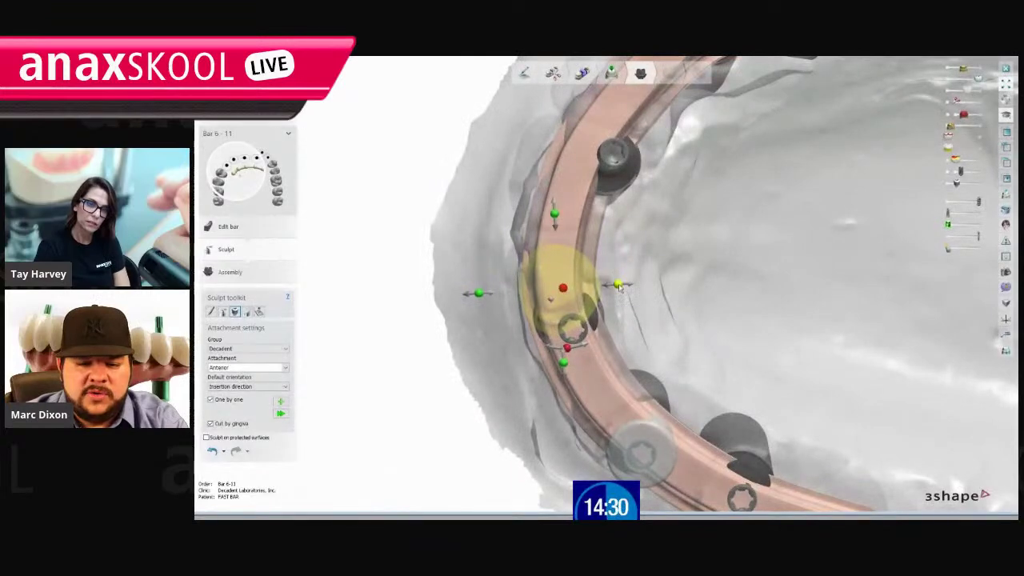
right_click_drag(568, 364, 591, 290)
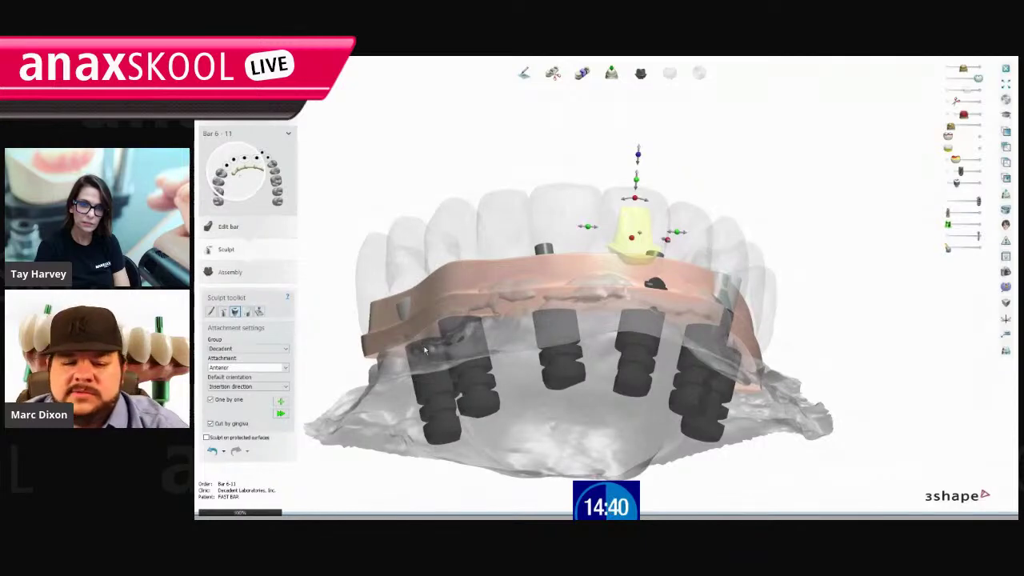
left_click(798, 218)
Fill the gap between the attachment and bar using the wax knife at a 1.60 mm size, and smooth the join.
right_click_drag(798, 218, 573, 229)
scroll(584, 280, "up", 2)
scroll(555, 239, "up", 3)
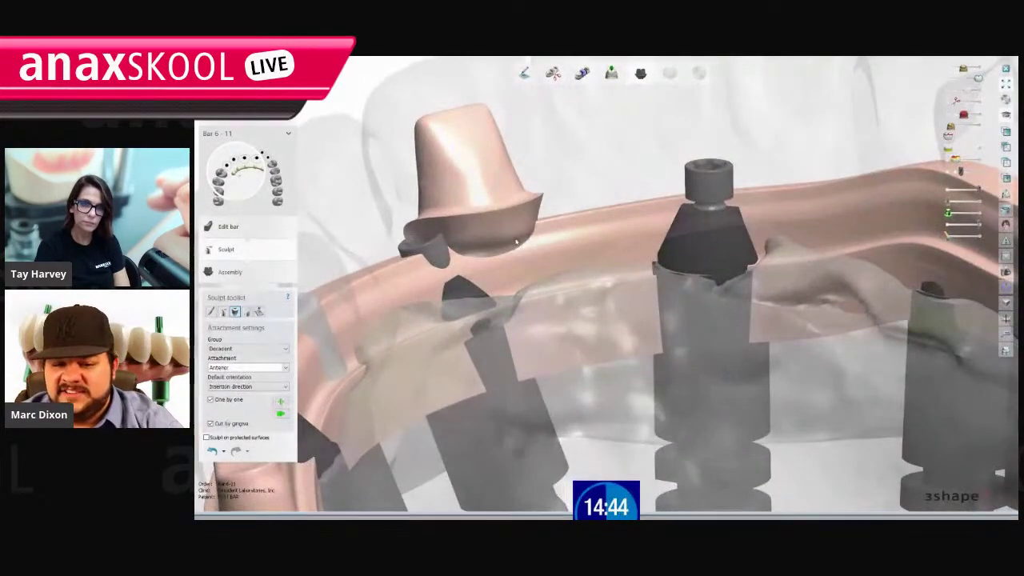
left_click(223, 312)
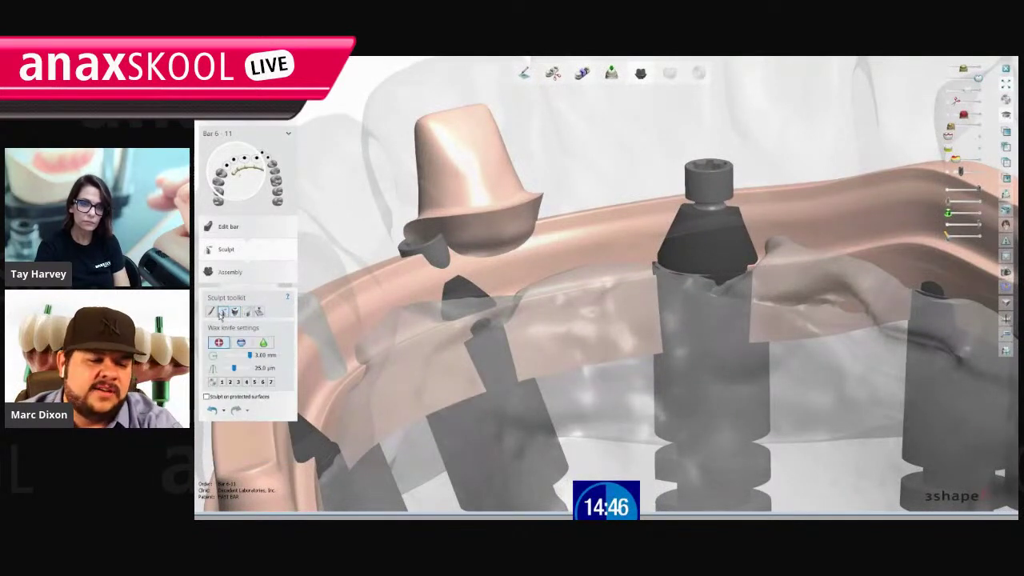
left_click_drag(249, 354, 236, 354)
scroll(472, 264, "up", 3)
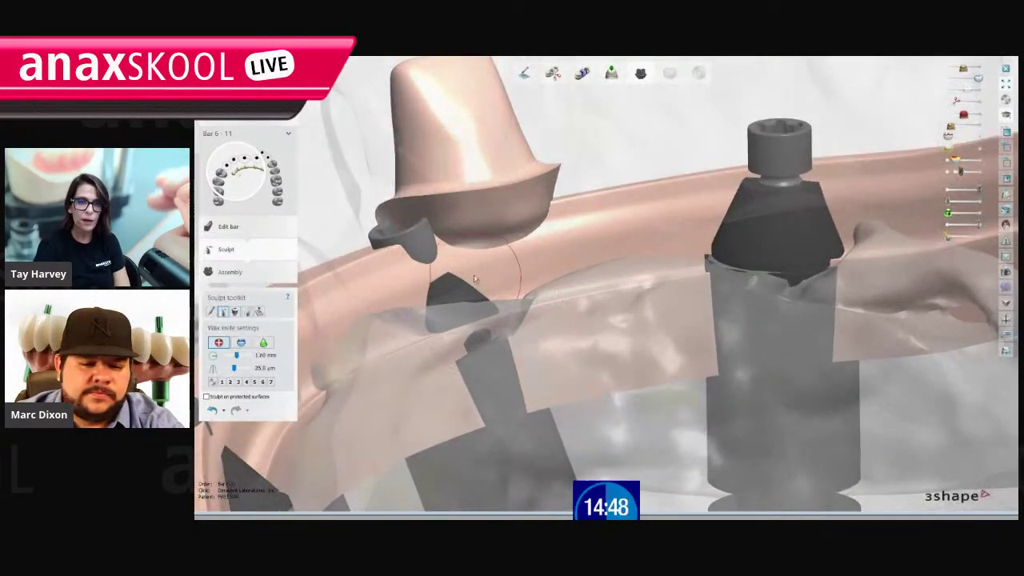
mouse_move(529, 238)
left_mouse_down()
mouse_move(480, 264)
mouse_move(537, 249)
left_mouse_up()
left_click(263, 342)
scroll(516, 267, "down", 3)
right_click_drag(516, 267, 672, 376)
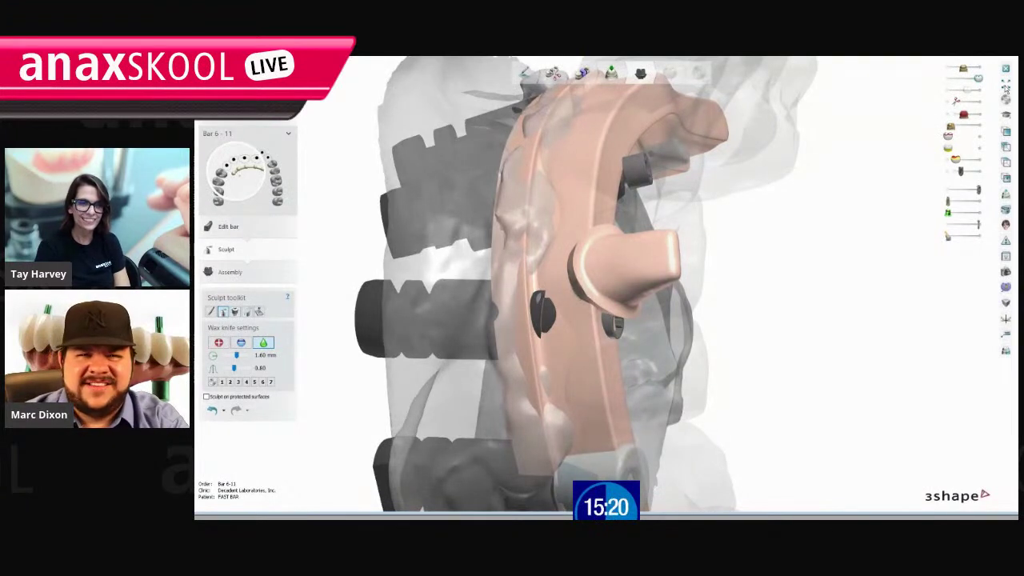
Close the Bar 6 - 11 design without saving and return to the order list in Dental Manager.
left_click(1006, 71)
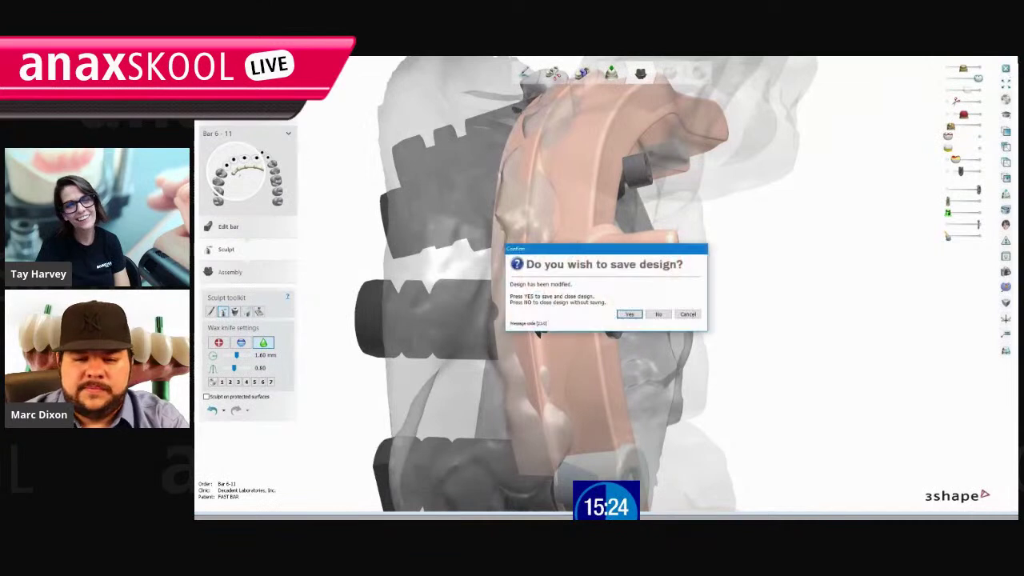
left_click(660, 315)
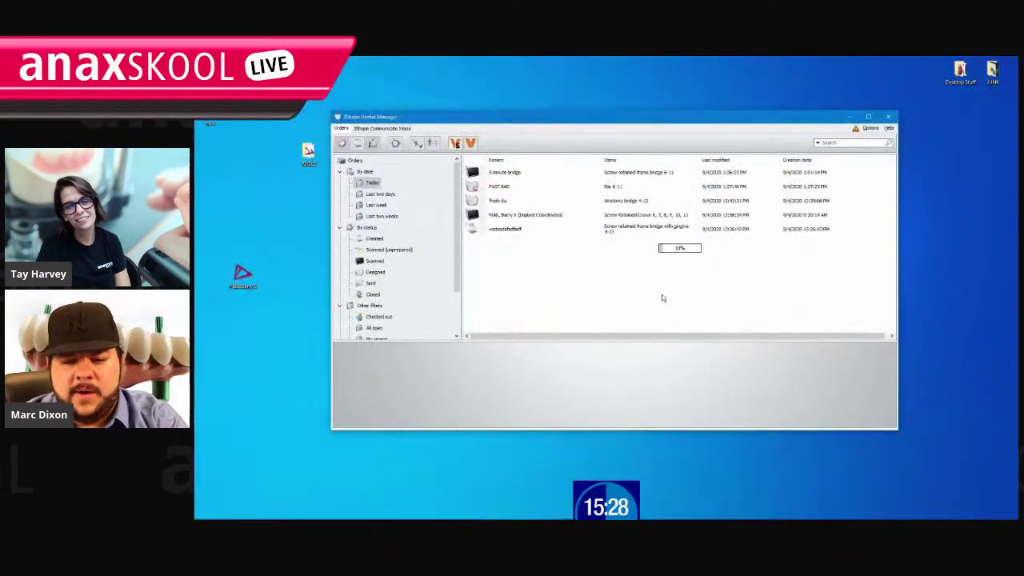
left_click(660, 321)
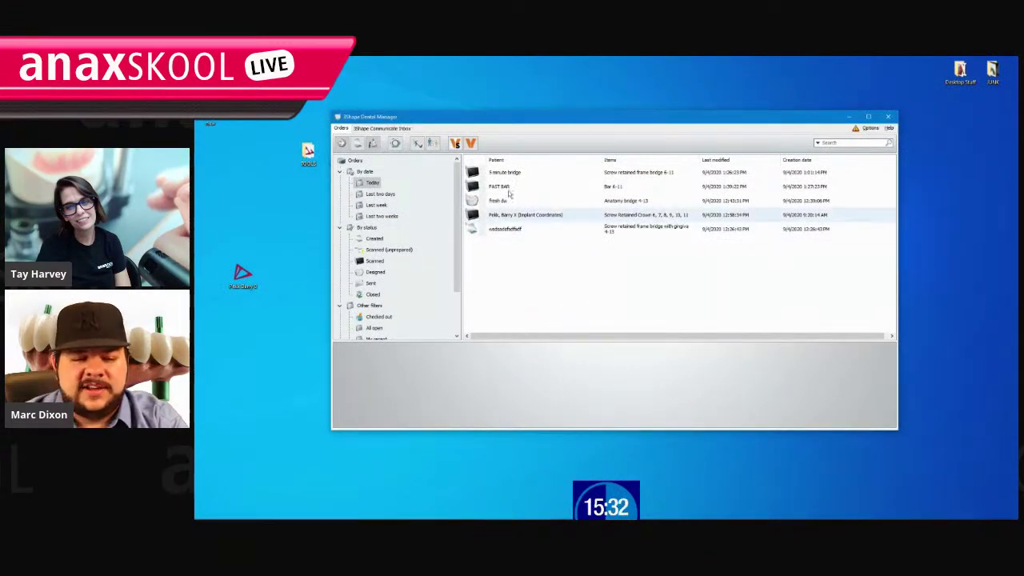
Create a new order and fill in the patient's last name with placeholder text.
key("ctrl+n")
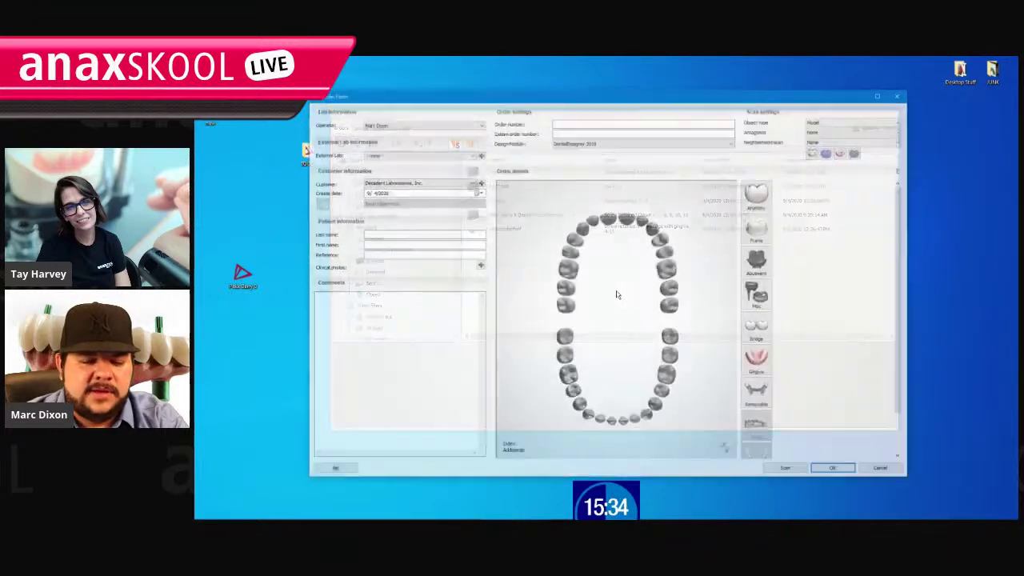
left_click(429, 235)
type("sdadadASDFSASDFSDF")
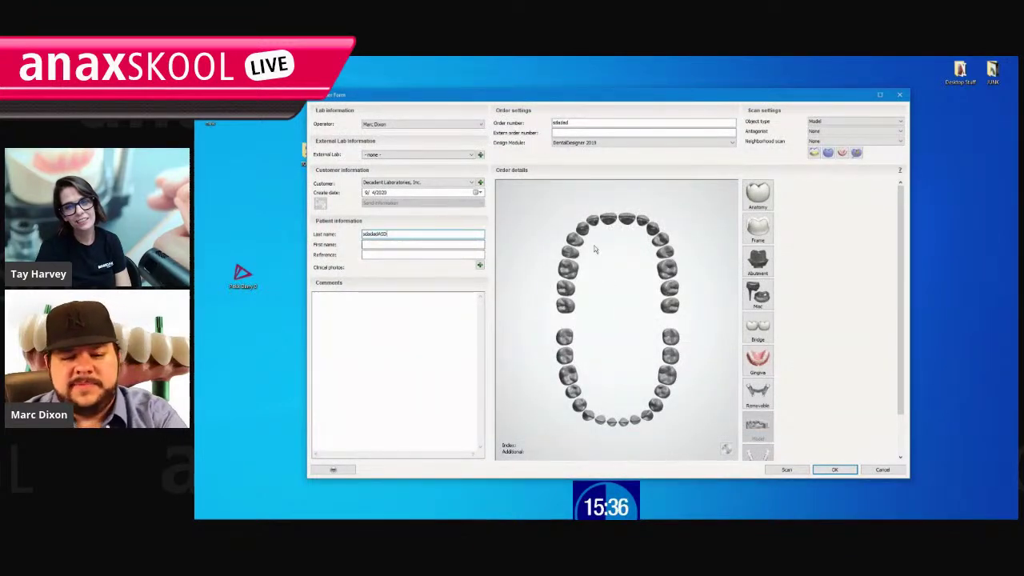
Assign the Temporary on prepared model anatomy type to upper teeth 3 to 13.
left_click(571, 253)
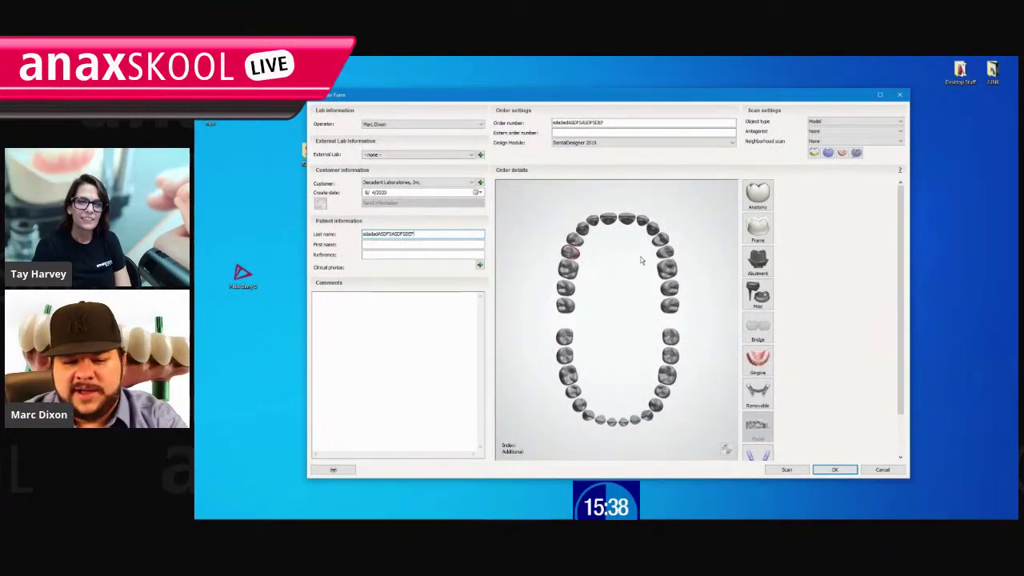
left_click(663, 253, "shift")
left_click(576, 273, "shift")
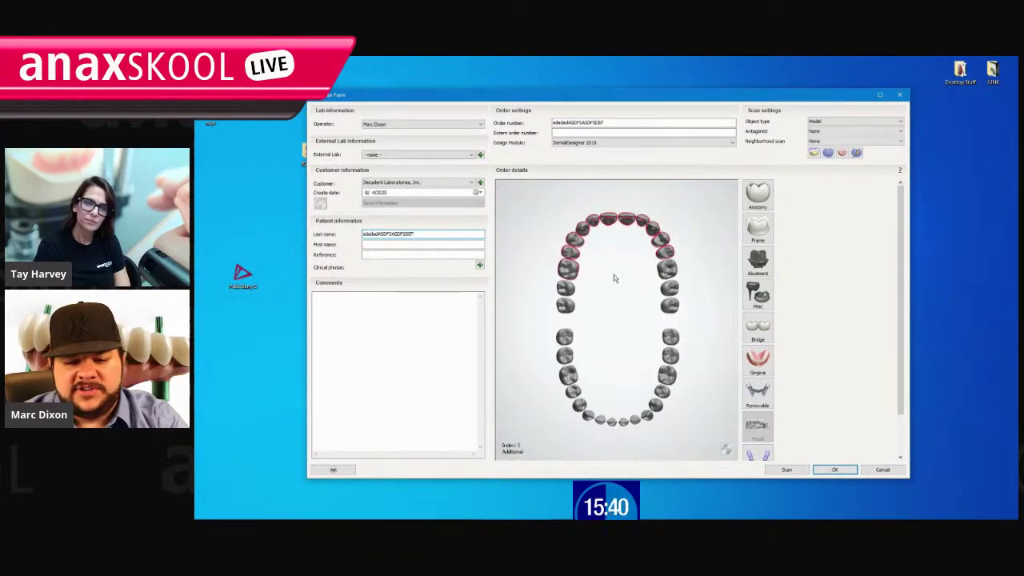
left_click(759, 199)
left_click(839, 189)
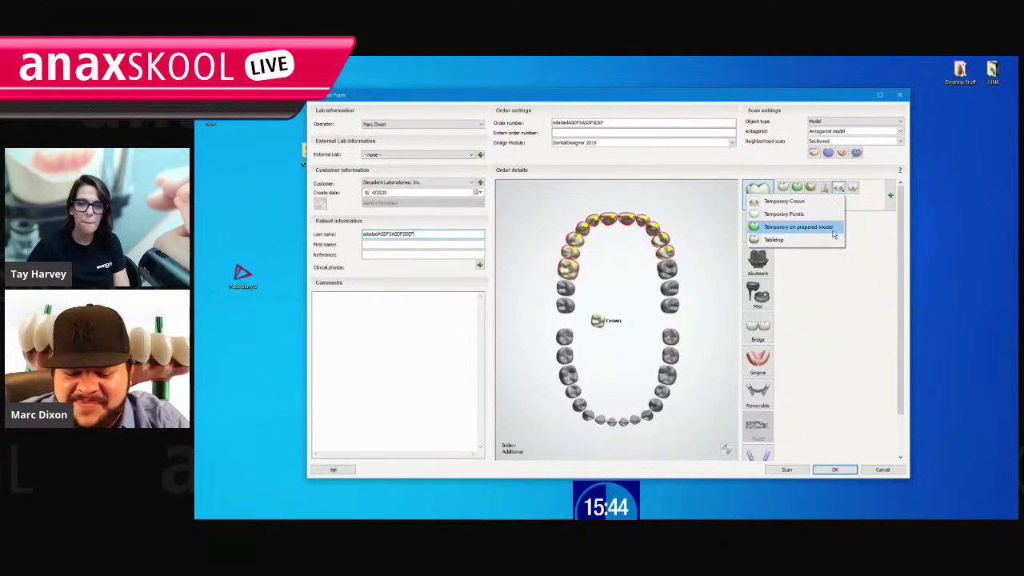
left_click(833, 228)
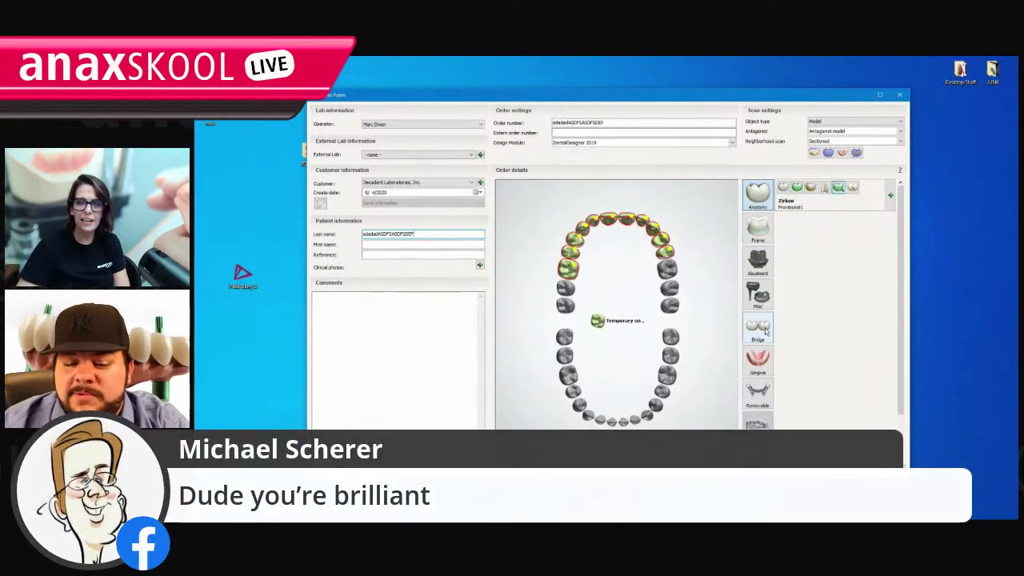
Connect teeth 3 to 13 as a bridge with an Unsectioned neighborhood scan, and save the order.
left_click(852, 131)
left_click(847, 138)
left_click(847, 140)
left_click(824, 159)
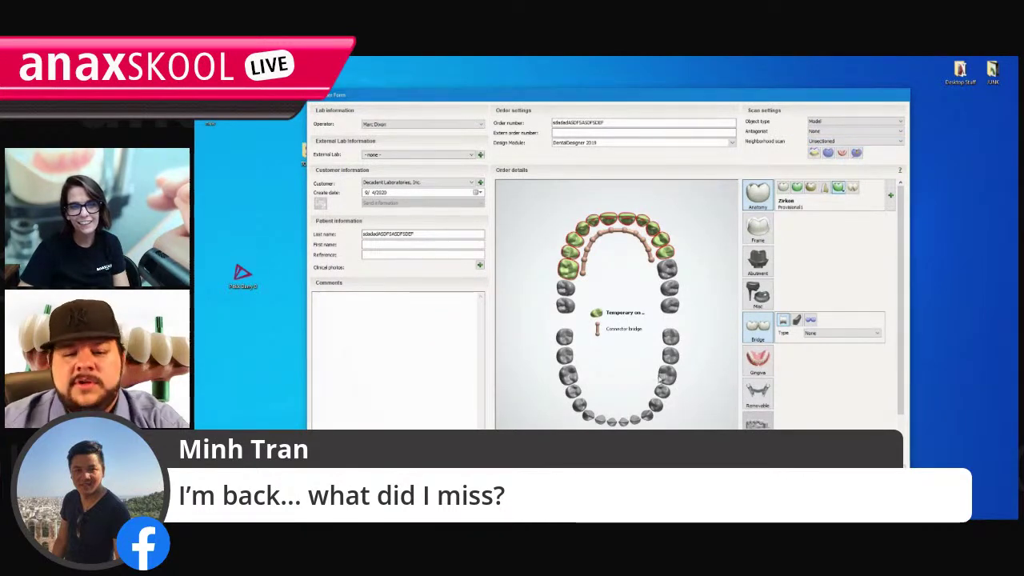
key("Return")
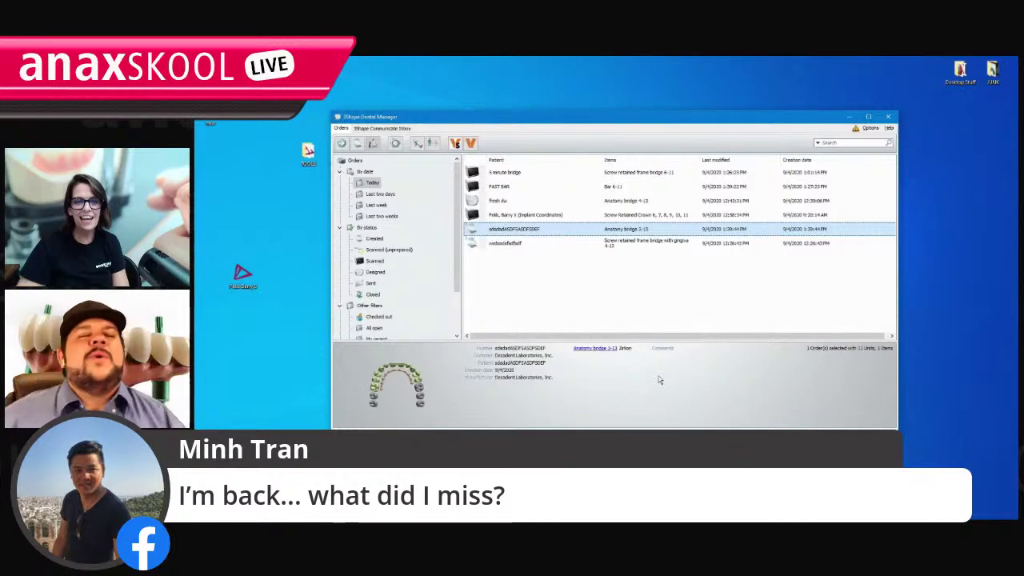
right_click(664, 234)
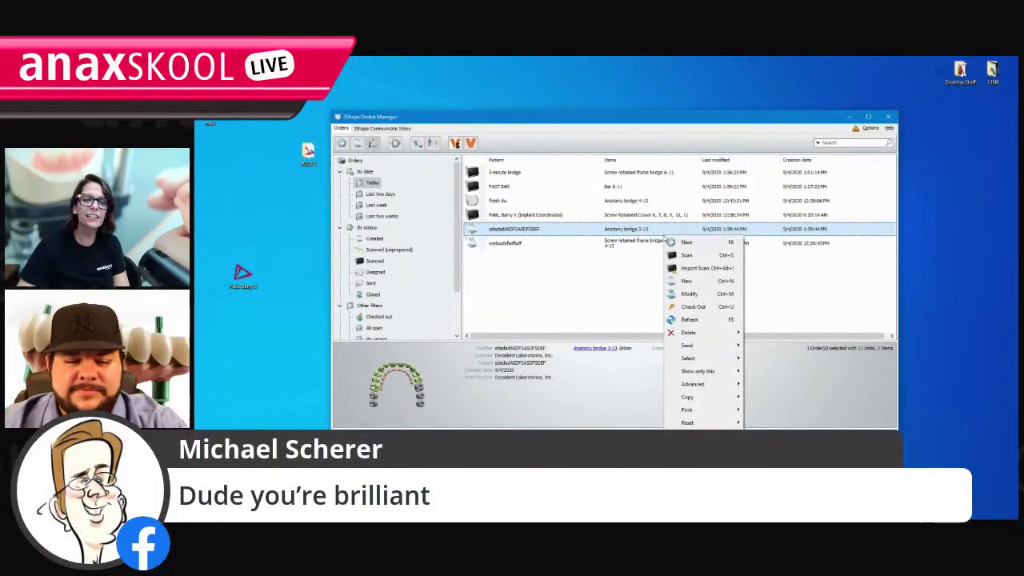
left_click(707, 268)
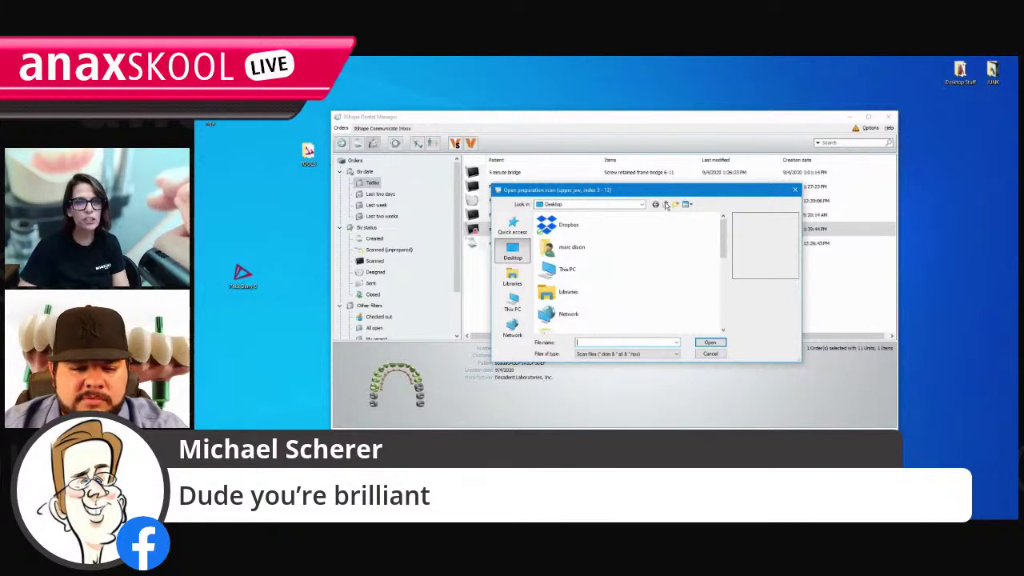
scroll(611, 292, "down", 4)
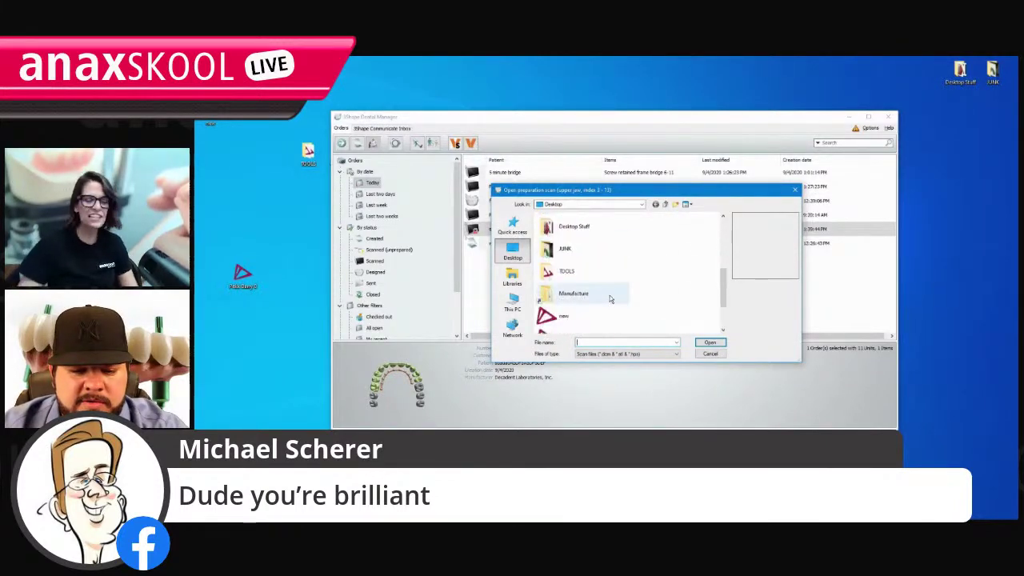
scroll(609, 300, "down", 2)
scroll(608, 300, "up", 3)
scroll(608, 300, "up", 3)
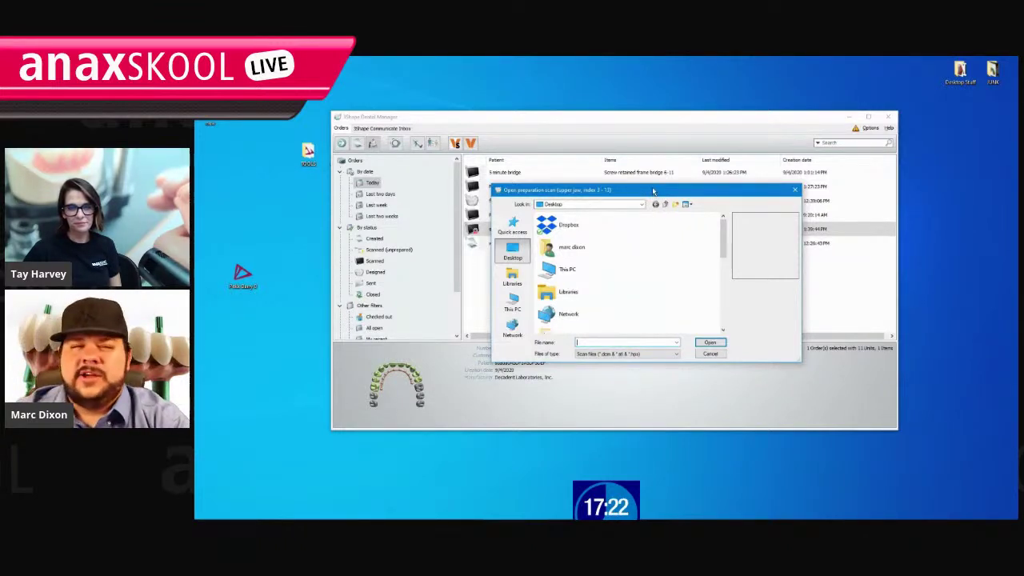
left_click_drag(700, 192, 703, 160)
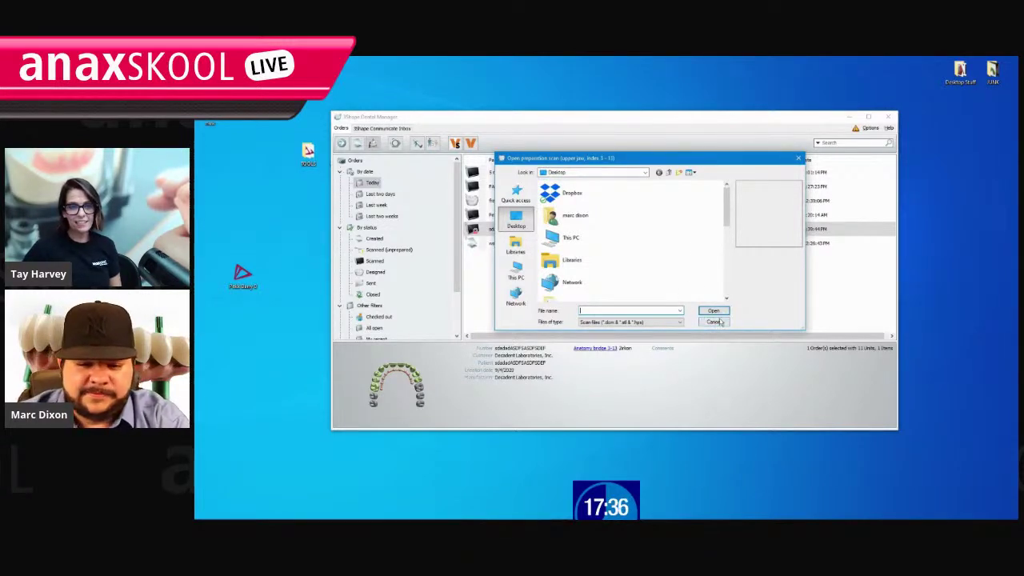
left_click(714, 321)
Import the 3D model file "new" from the Desktop as the upper jaw preparation scan of the Anatomy bridge 3-13 order.
right_click(501, 230)
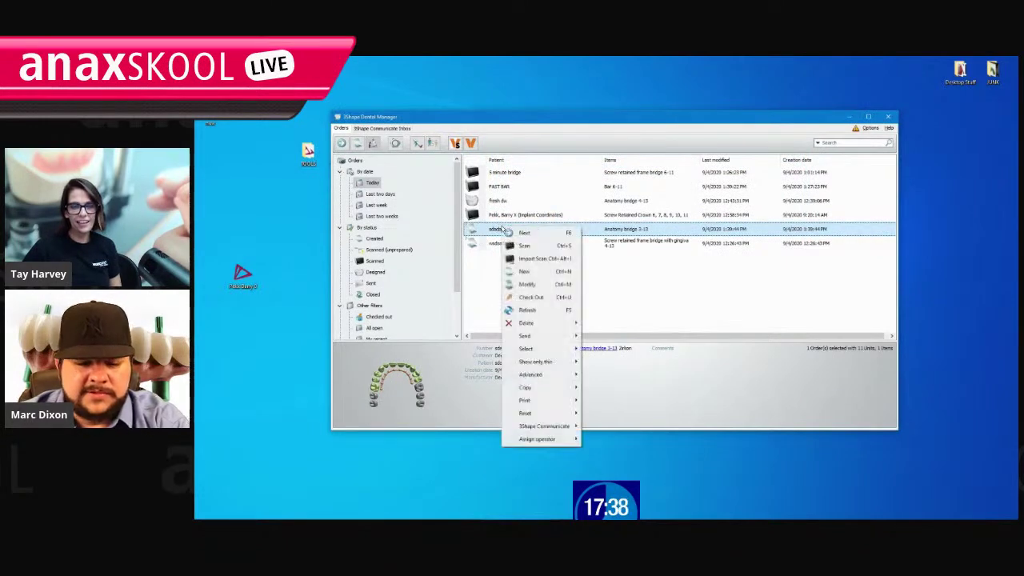
left_click(543, 258)
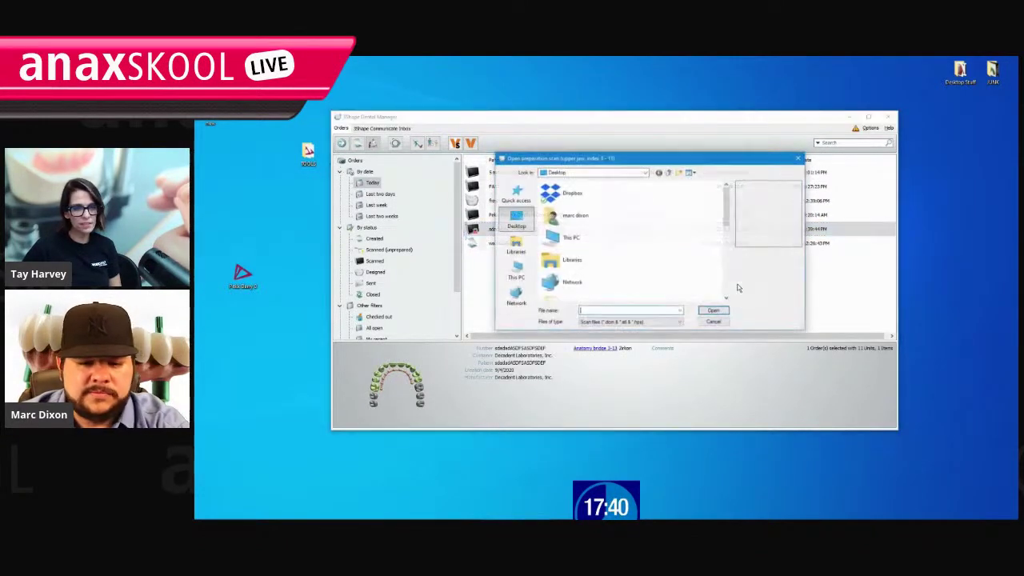
scroll(618, 264, "down", 2)
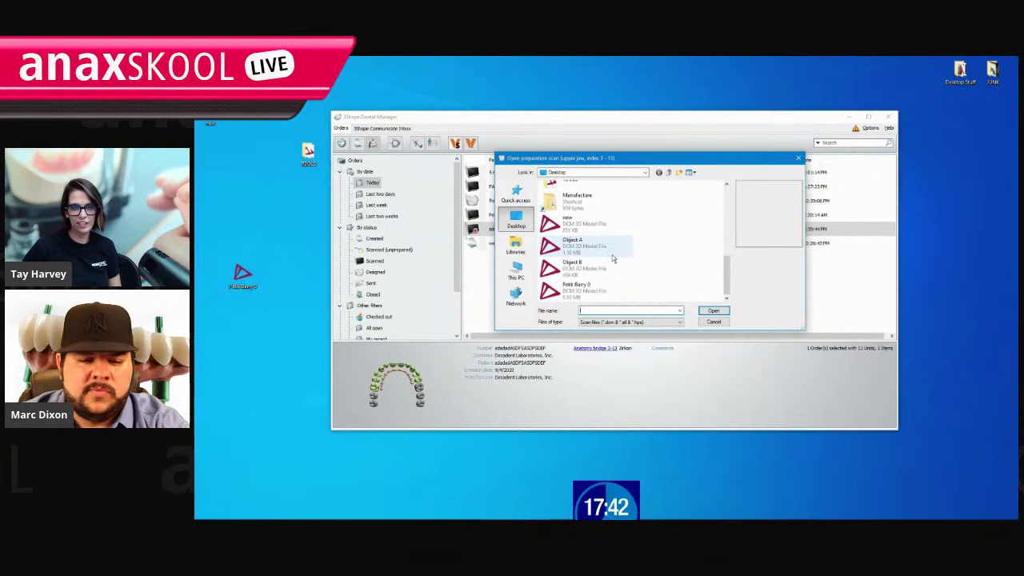
left_click(573, 223)
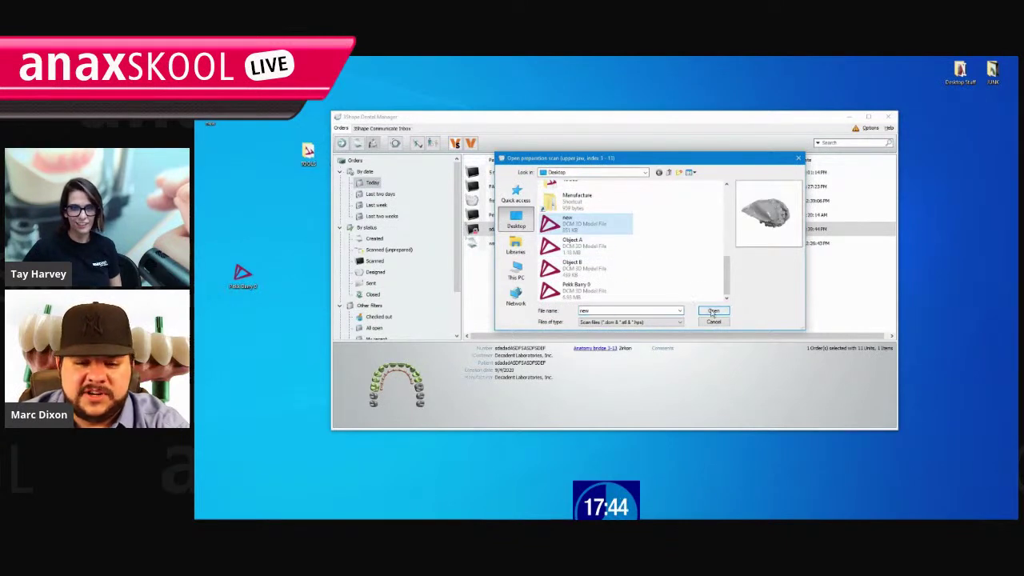
left_click(712, 311)
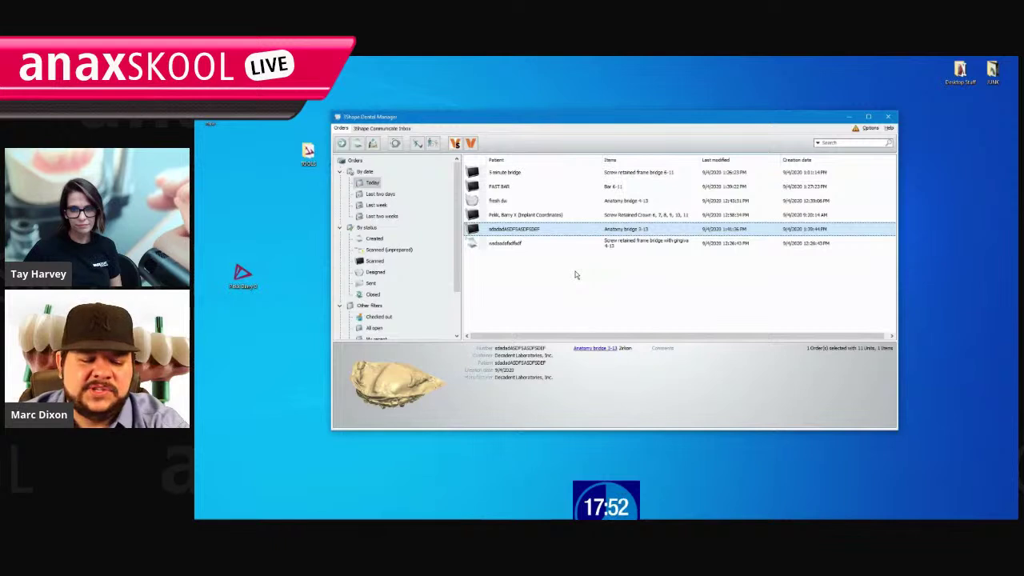
Open the scanned Anatomy bridge 3-13 order for design.
right_click(527, 233)
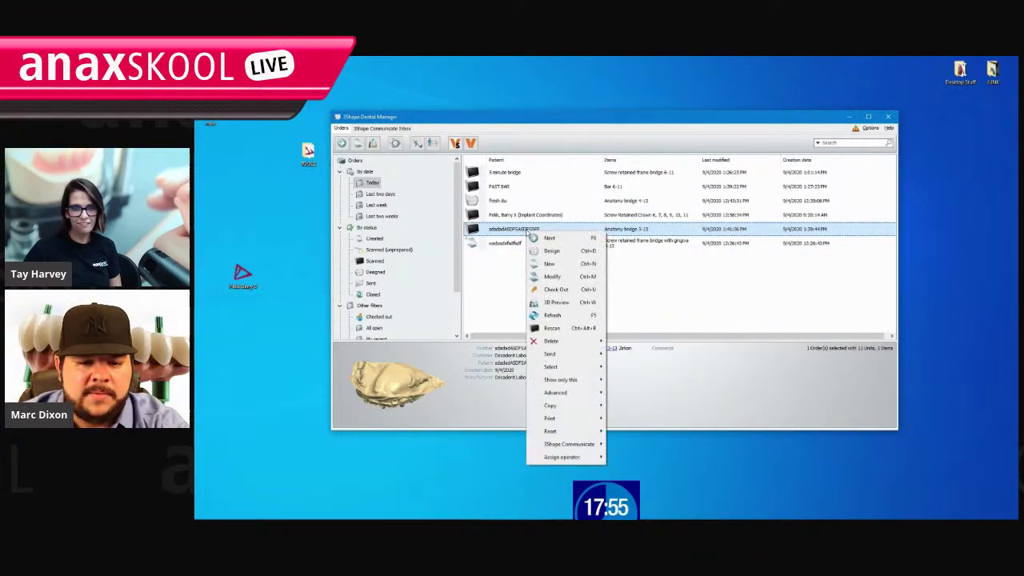
left_click(569, 253)
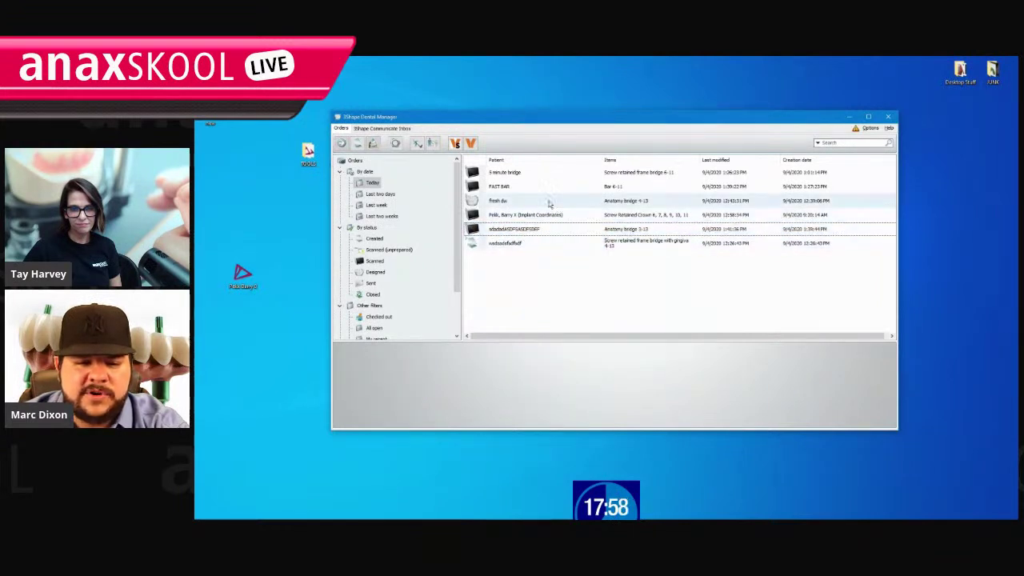
right_click(533, 231)
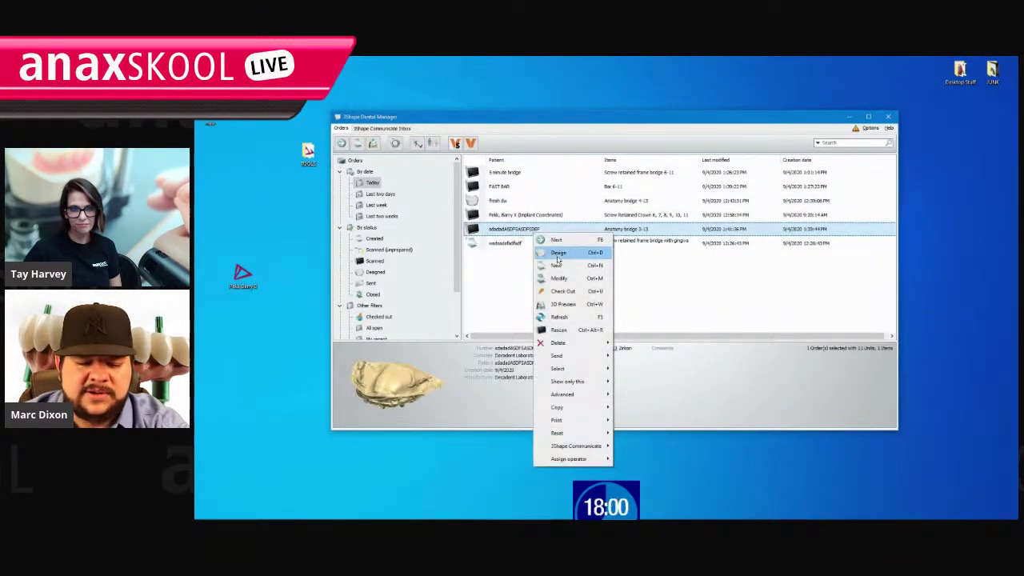
left_click(557, 255)
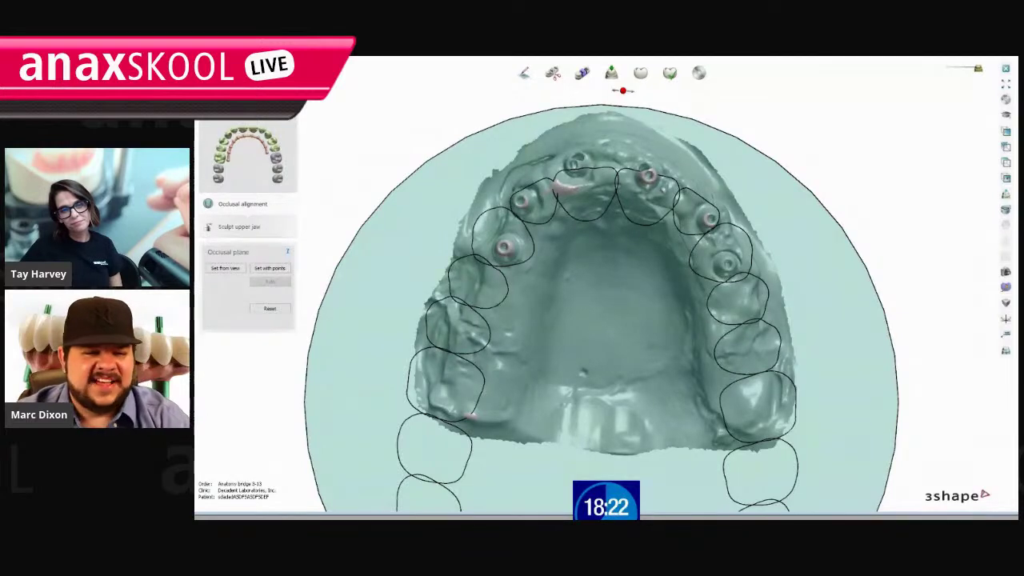
Move on from the occlusal alignment and annotate the Temporary on prepared model units along the upper arch, starting with teeth 3 and 4.
left_click(239, 227)
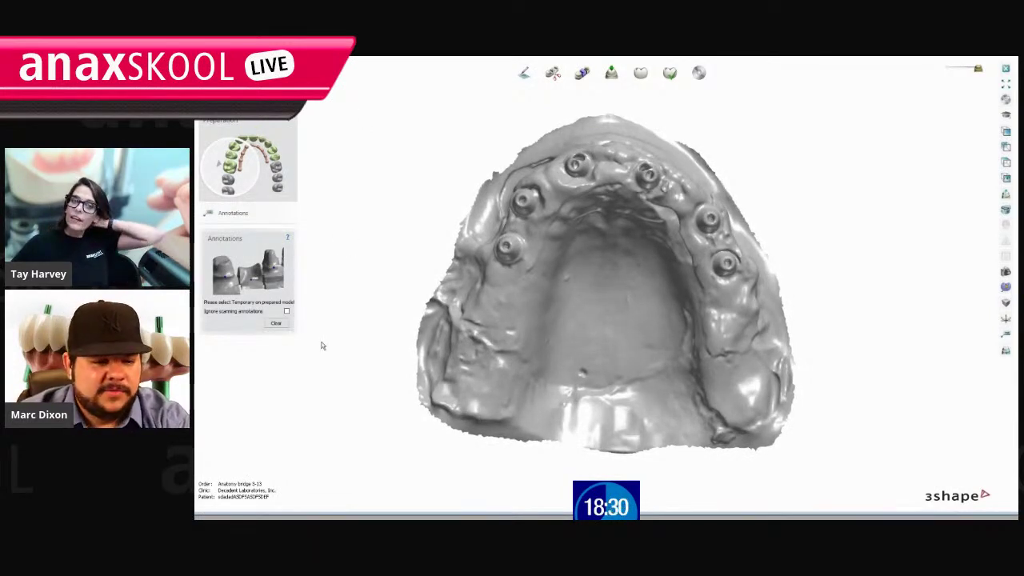
left_click(514, 230)
left_click(536, 182)
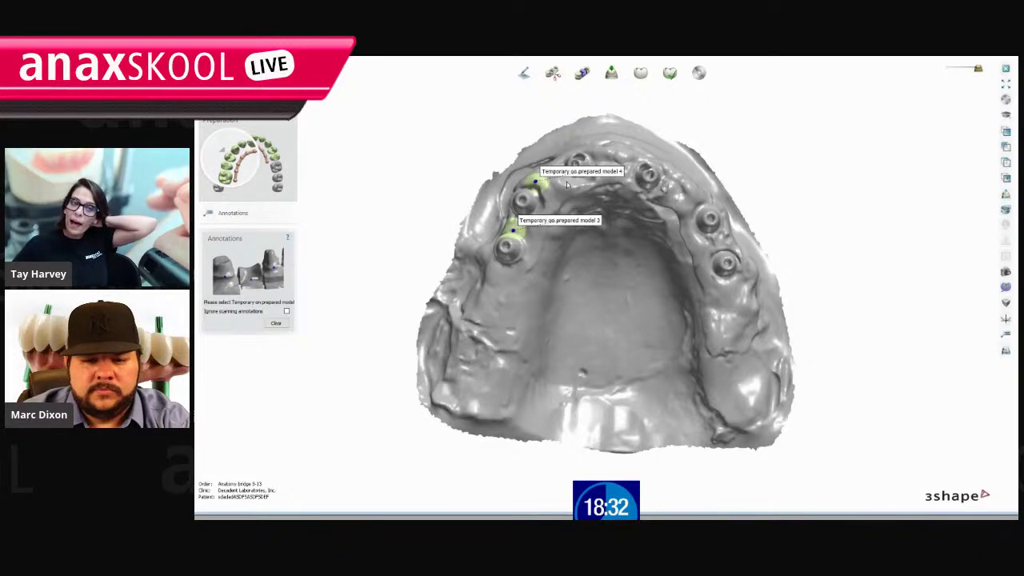
left_click(566, 182)
left_click(608, 159)
left_click(657, 167)
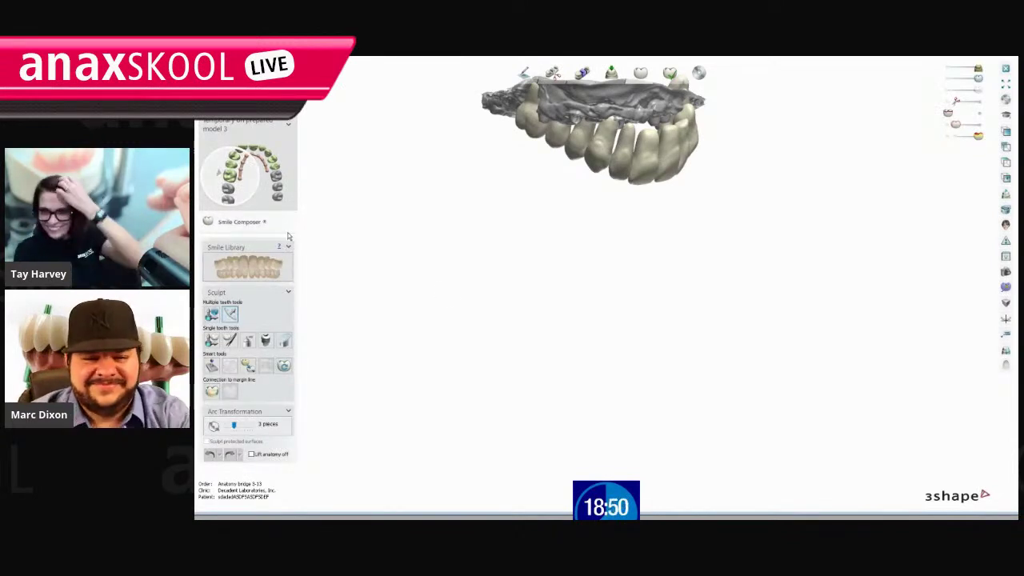
Rotate all the library teeth as one group with the multiple-teeth transformation tool, in a side view and in an occlusal view.
scroll(605, 371, "down", 3)
middle_click_drag(634, 340, 574, 379)
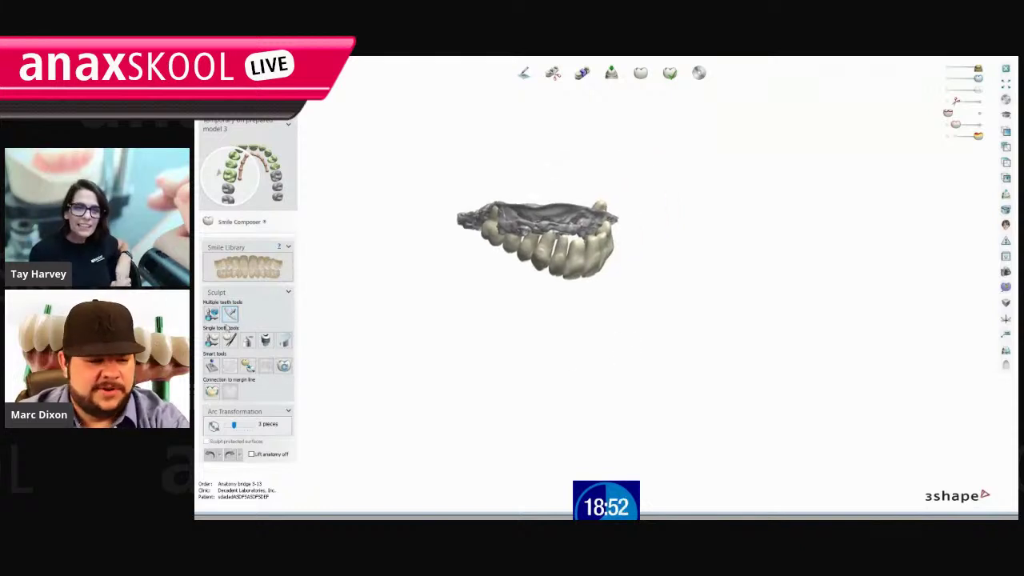
left_click(212, 314)
right_click_drag(608, 315, 763, 295)
scroll(664, 295, "up", 3)
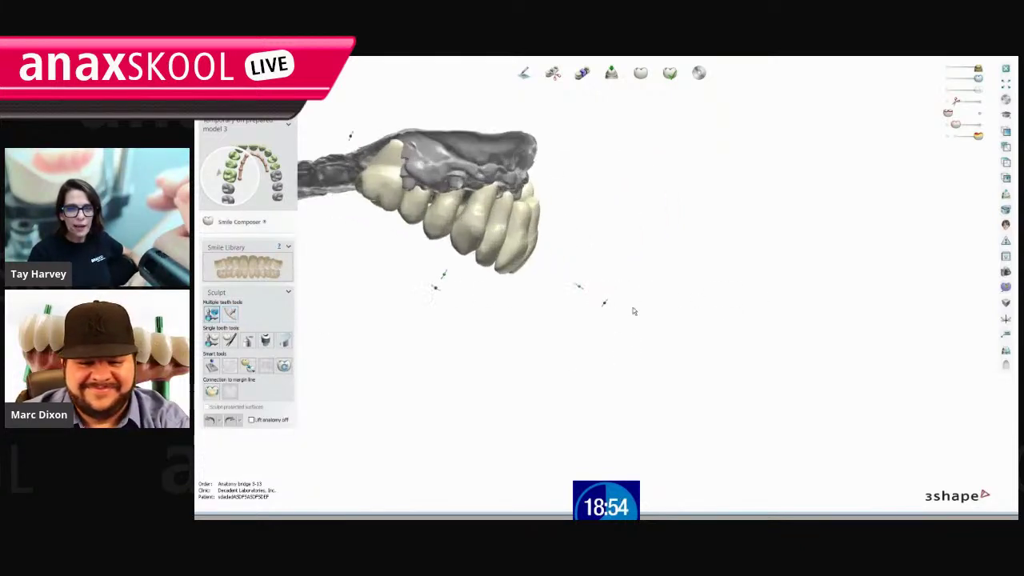
left_click_drag(605, 304, 639, 182)
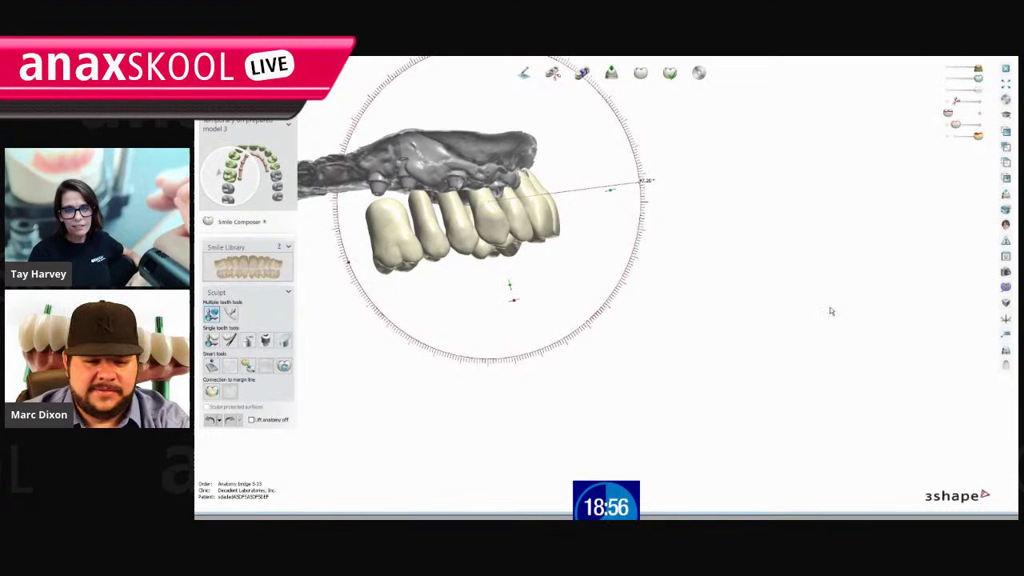
right_click_drag(736, 304, 665, 199)
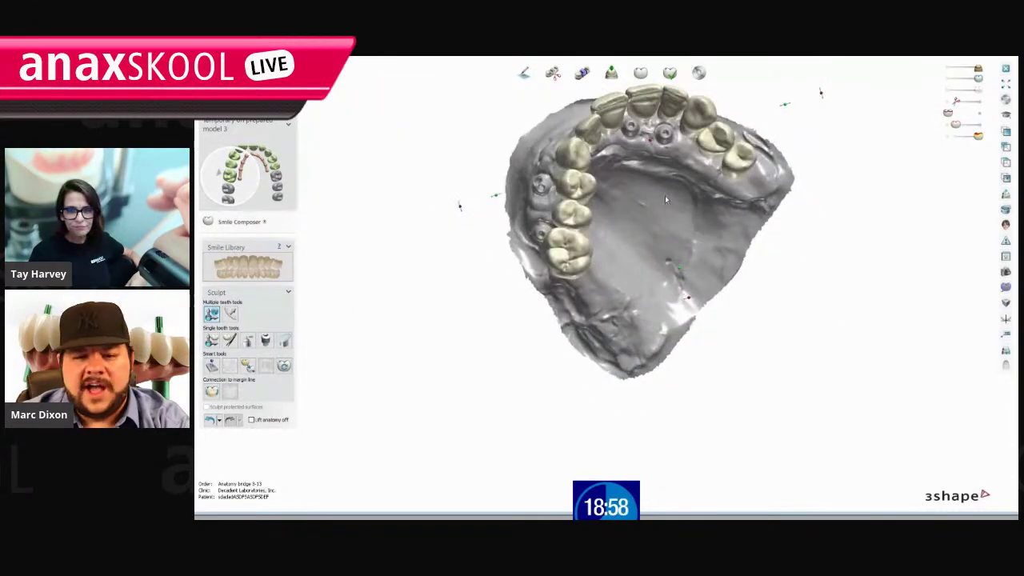
middle_click_drag(665, 197, 665, 378)
left_click_drag(821, 277, 799, 233)
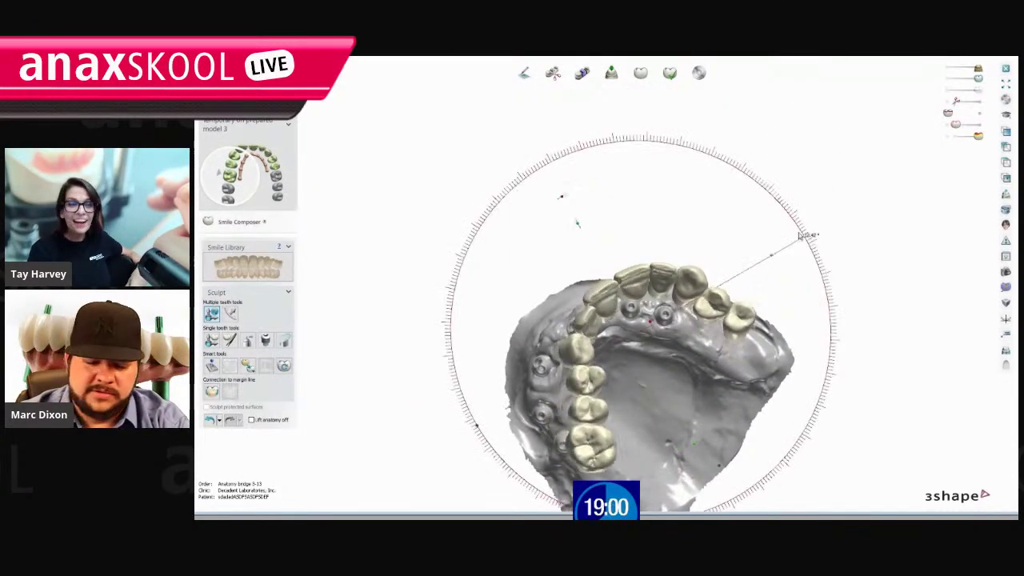
Tilt the whole tooth group in a side view and shift it about 9.4 mm along the jaw.
right_click_drag(803, 235, 827, 312)
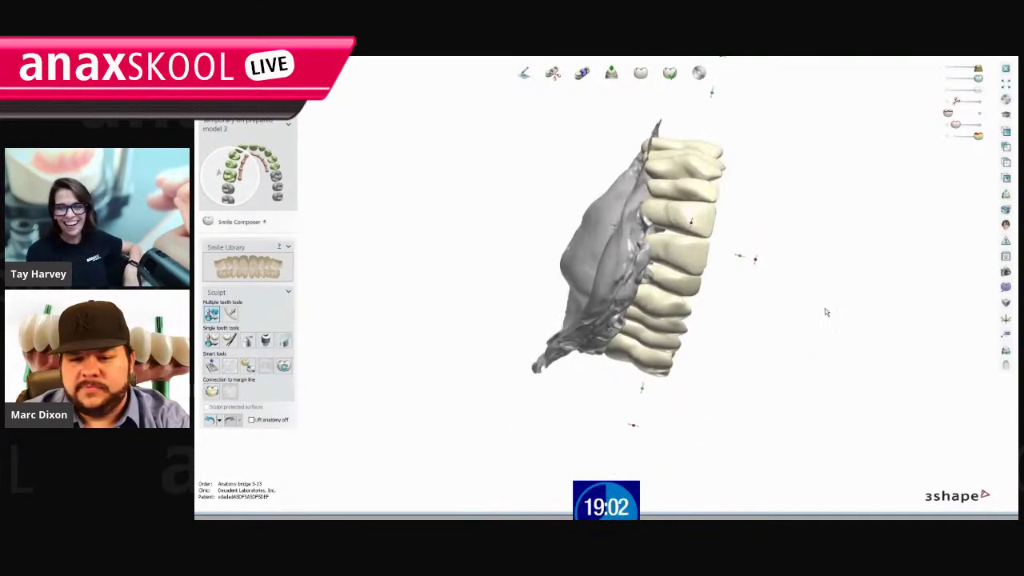
left_click_drag(752, 259, 749, 272)
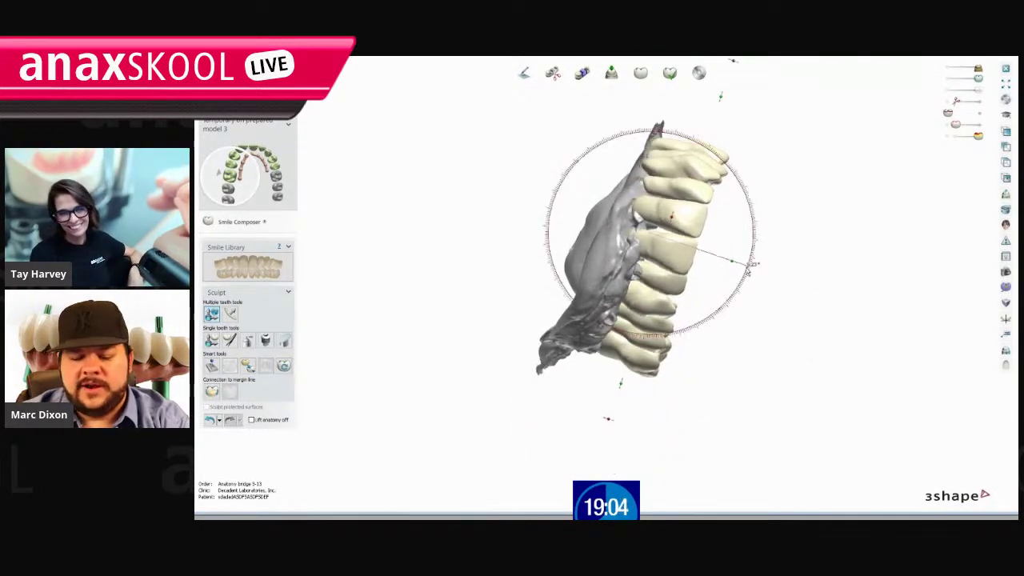
left_click_drag(694, 219, 684, 263)
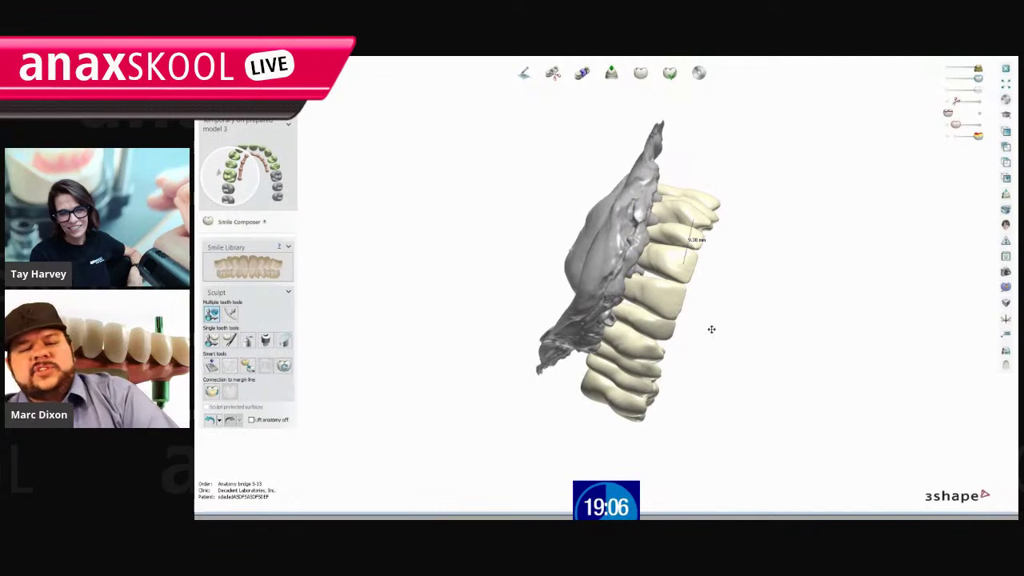
right_click_drag(711, 329, 777, 241)
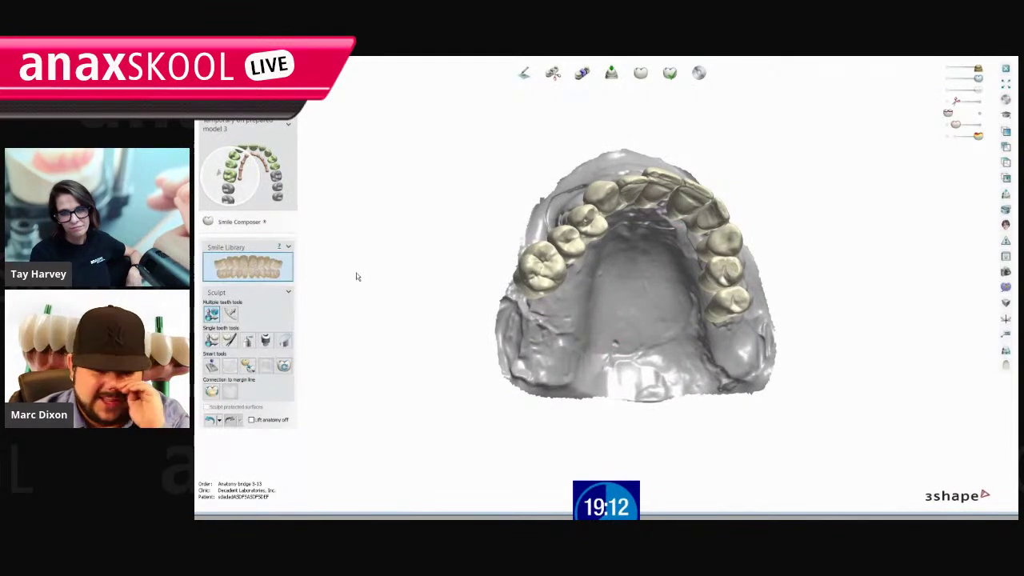
Replace the current teeth with the OUTCAD Eazy Abutments 2.0 set from the Smile Library.
left_click(206, 281)
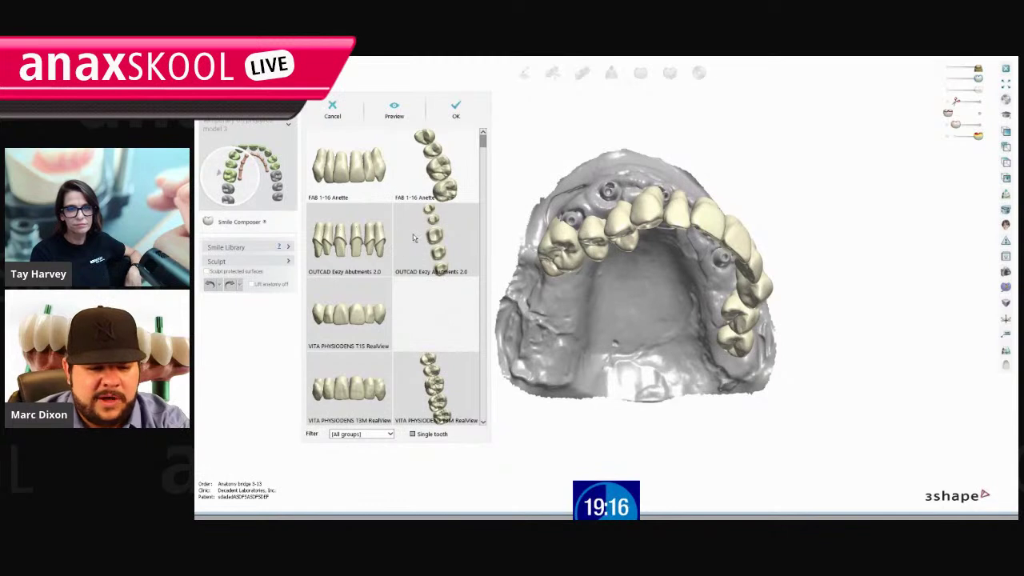
left_click(376, 240)
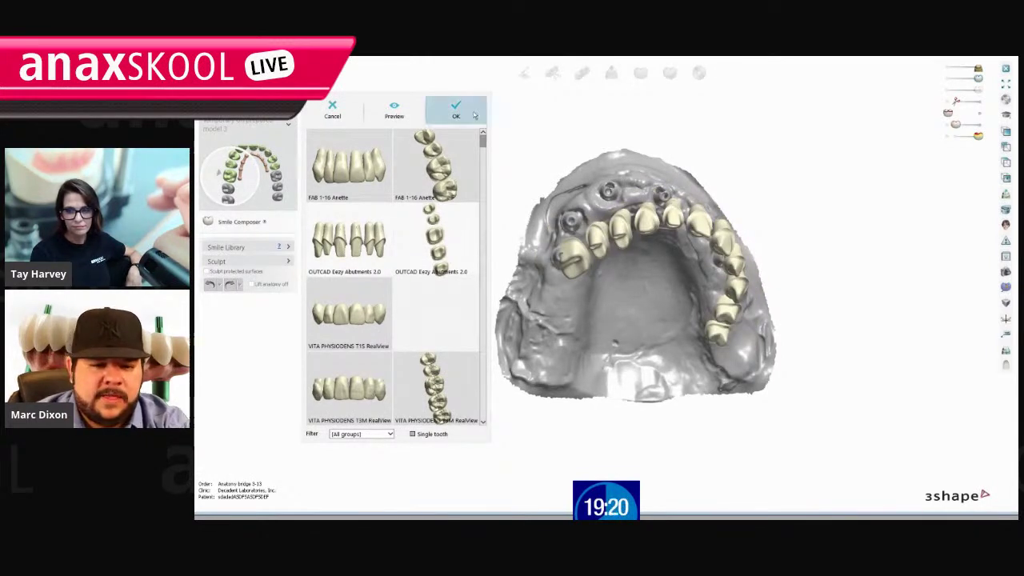
left_click(456, 110)
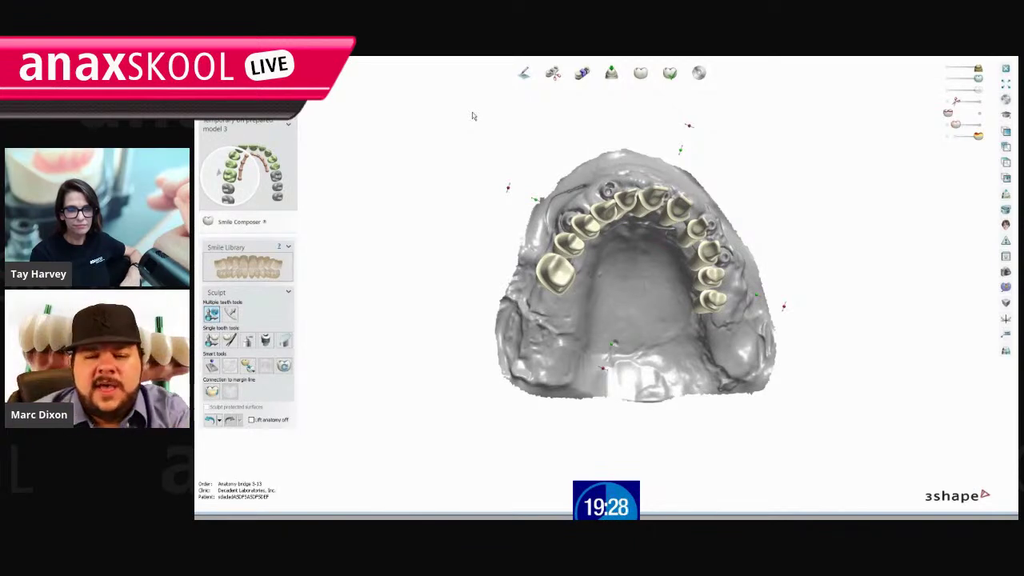
Move the whole row of abutments toward the implant positions in a side view and adjust its tilt.
middle_click_drag(650, 171, 542, 200)
right_click_drag(543, 200, 726, 320)
right_click_drag(693, 297, 698, 324)
scroll(552, 341, "up", 2)
left_click_drag(552, 342, 600, 299)
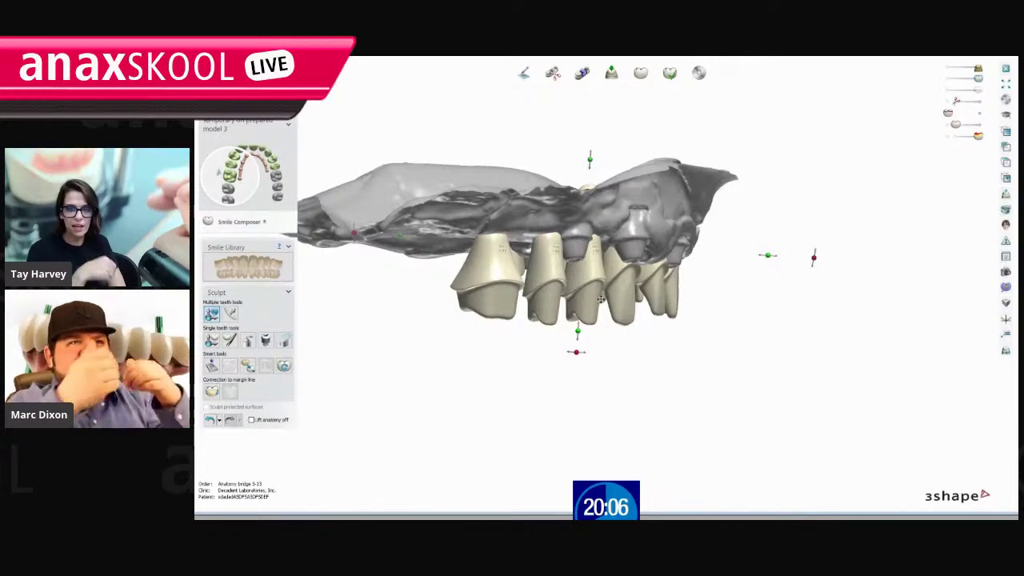
right_click_drag(600, 298, 807, 384)
left_click_drag(844, 255, 852, 299)
Refine the abutment group's position and rotation over the upper jaw from further viewing angles.
right_click_drag(612, 436, 602, 374)
scroll(596, 360, "down", 4)
left_click_drag(670, 291, 663, 284)
left_click_drag(735, 264, 739, 251)
right_click_drag(593, 272, 600, 370)
scroll(600, 364, "up", 4)
left_click_drag(600, 353, 607, 380)
scroll(620, 363, "down", 4)
Examine the abutment shapes and the OUT CAD engraving on them up close.
right_click_drag(624, 364, 518, 395)
scroll(517, 395, "up", 6)
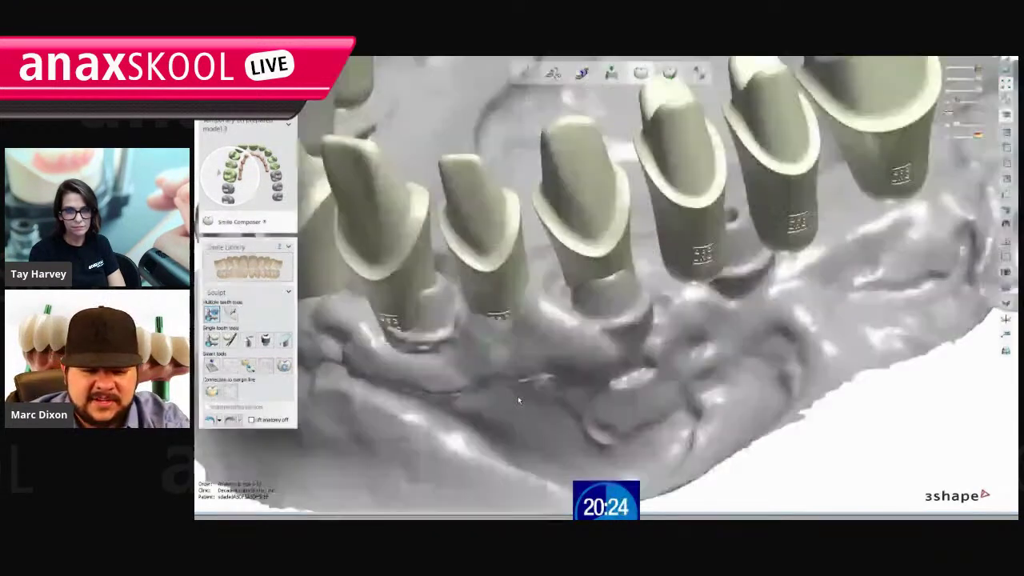
scroll(943, 197, "down", 6)
right_click_drag(892, 293, 955, 211)
scroll(955, 211, "up", 5)
scroll(834, 265, "up", 2)
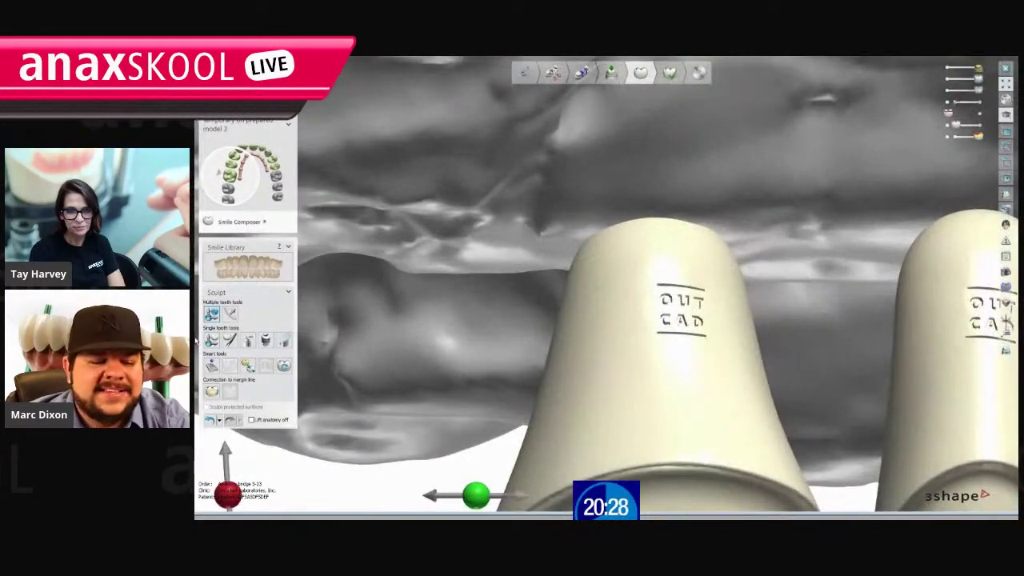
Use individual morphing to pull the shoulder margin of the molar abutment slightly outward at its side.
left_click(234, 340)
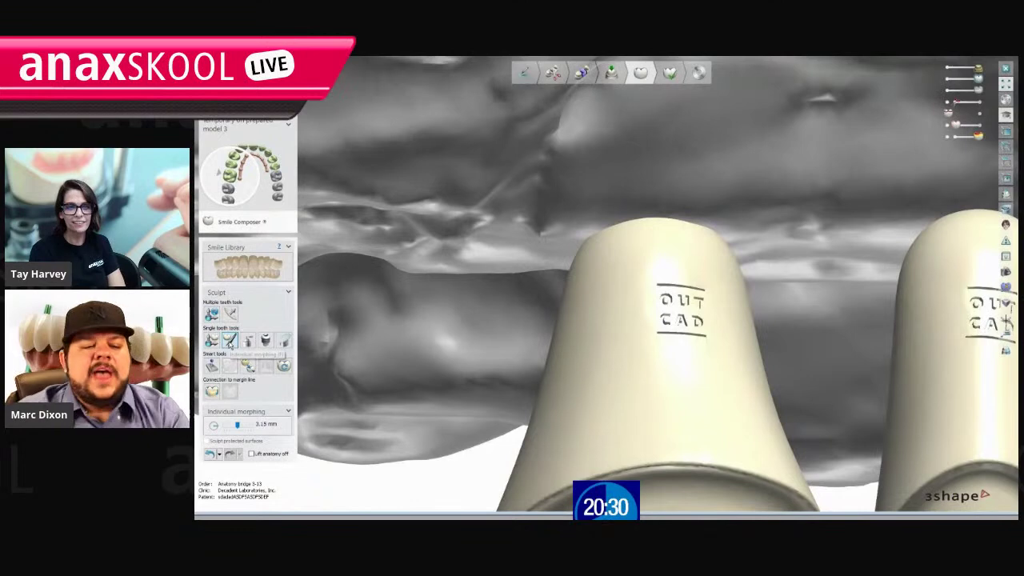
scroll(386, 184, "down", 5)
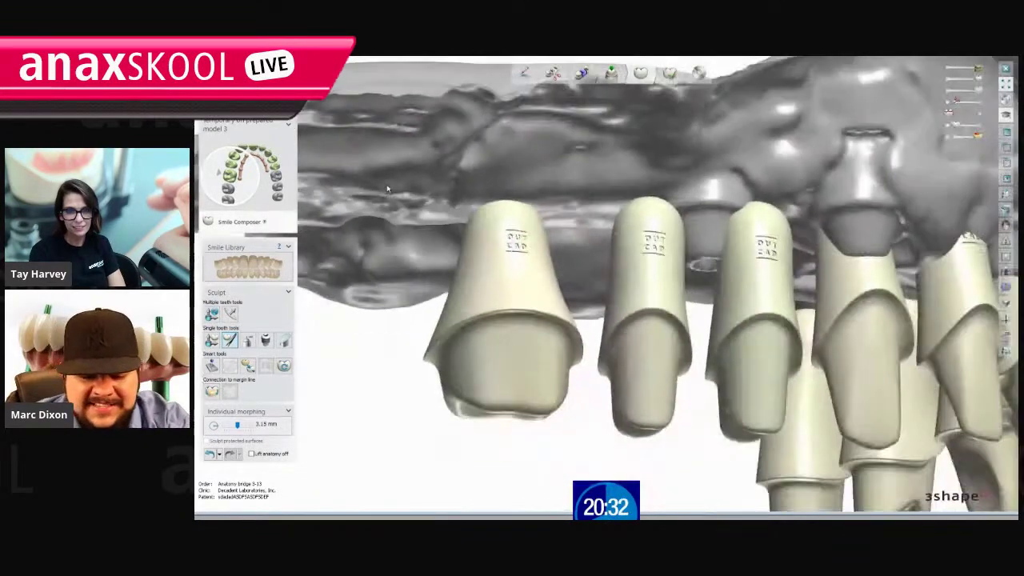
right_click_drag(656, 399, 604, 392)
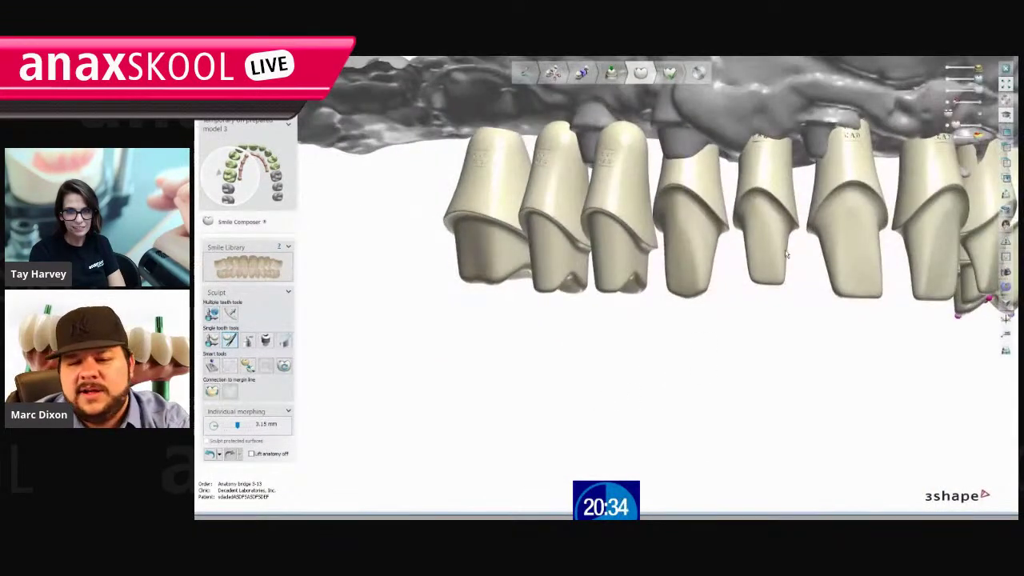
right_click_drag(507, 455, 564, 206)
middle_click_drag(565, 205, 821, 324)
right_click_drag(821, 325, 815, 292)
scroll(774, 255, "up", 4)
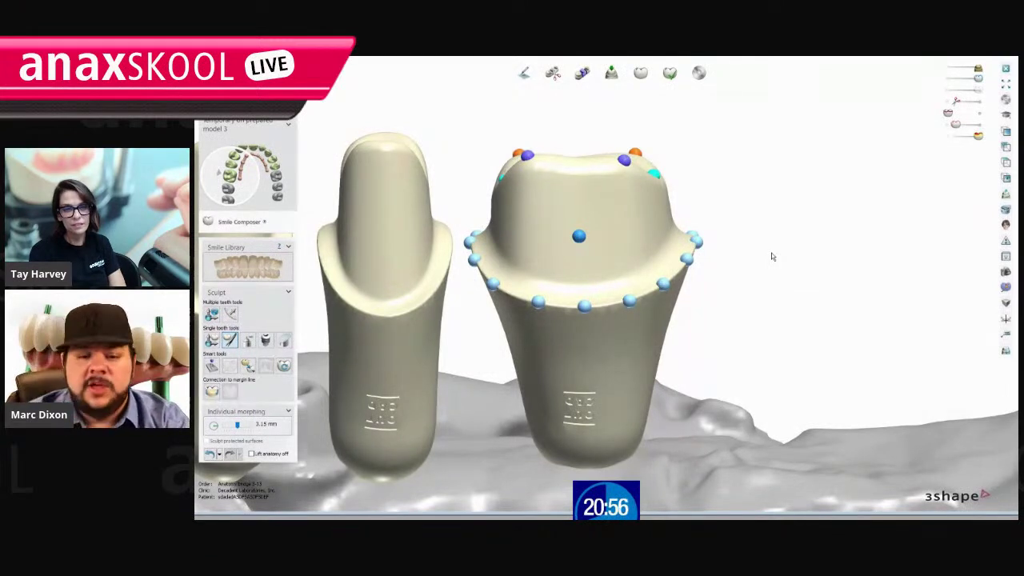
scroll(736, 274, "up", 3)
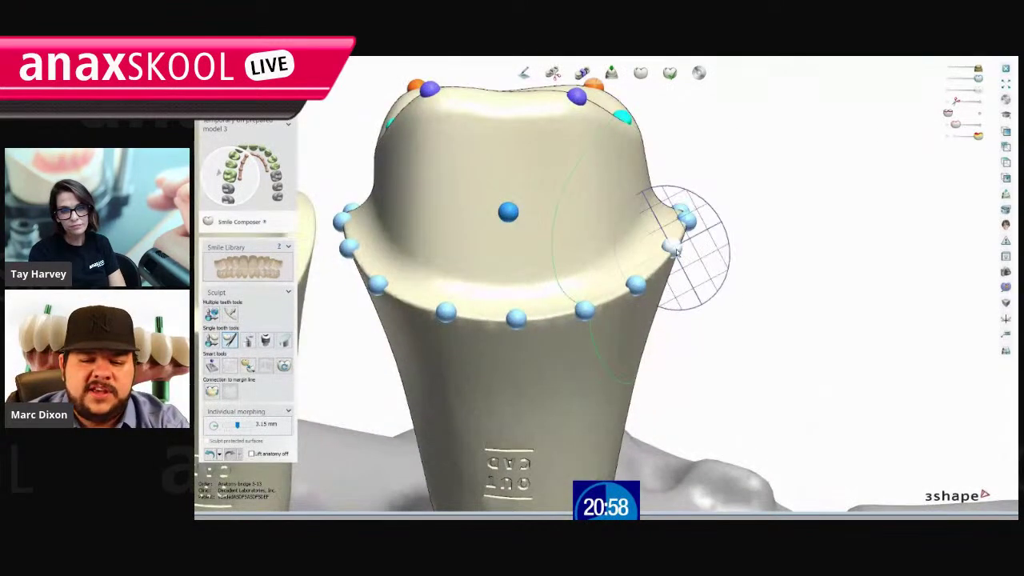
left_click_drag(676, 253, 682, 256)
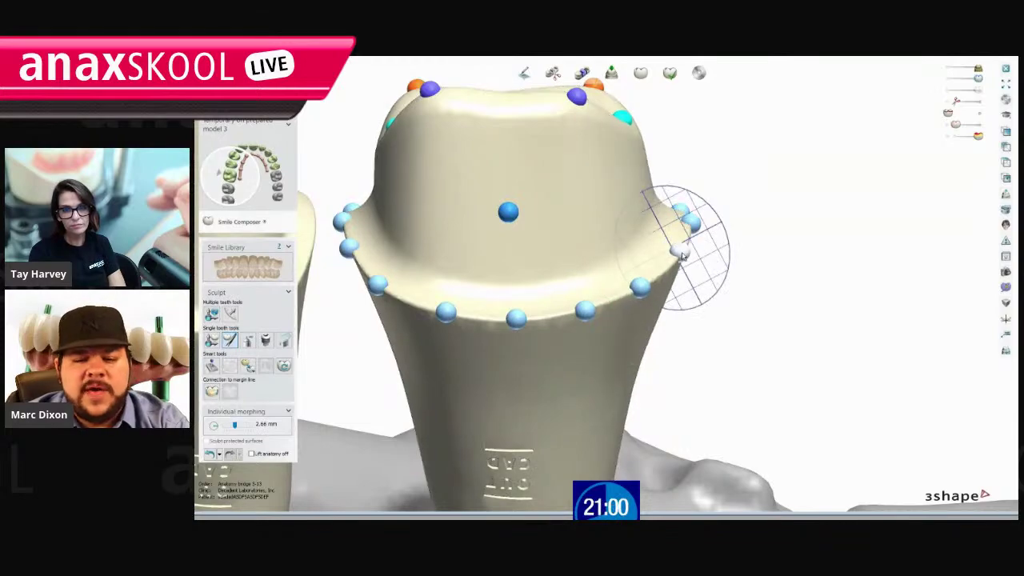
Morph the shoulder margin of the central incisor abutment outward toward the neighbouring abutment.
scroll(590, 262, "down", 4)
right_click_drag(740, 333, 768, 339)
scroll(636, 252, "up", 4)
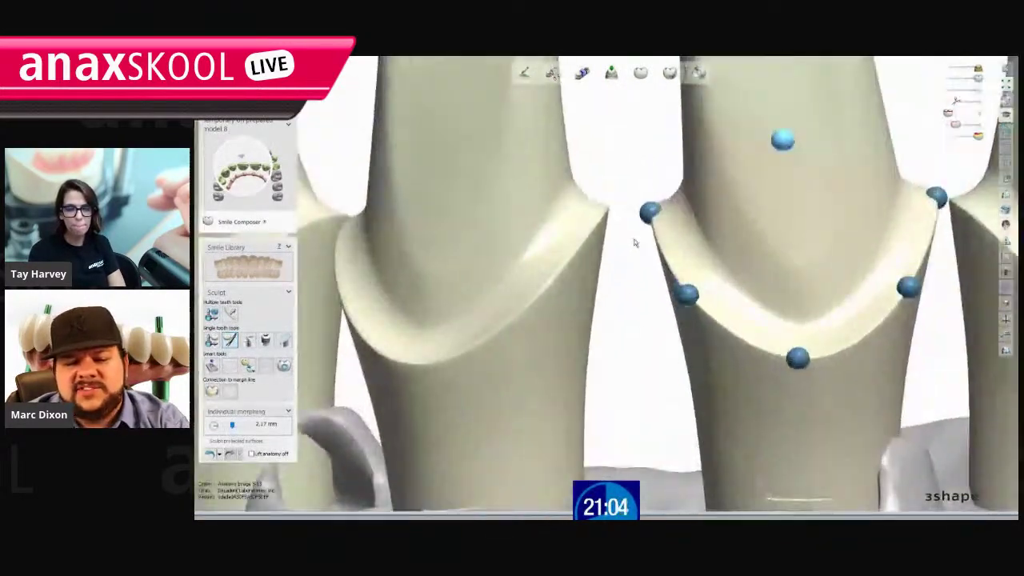
scroll(635, 243, "up", 2)
scroll(640, 274, "down", 4)
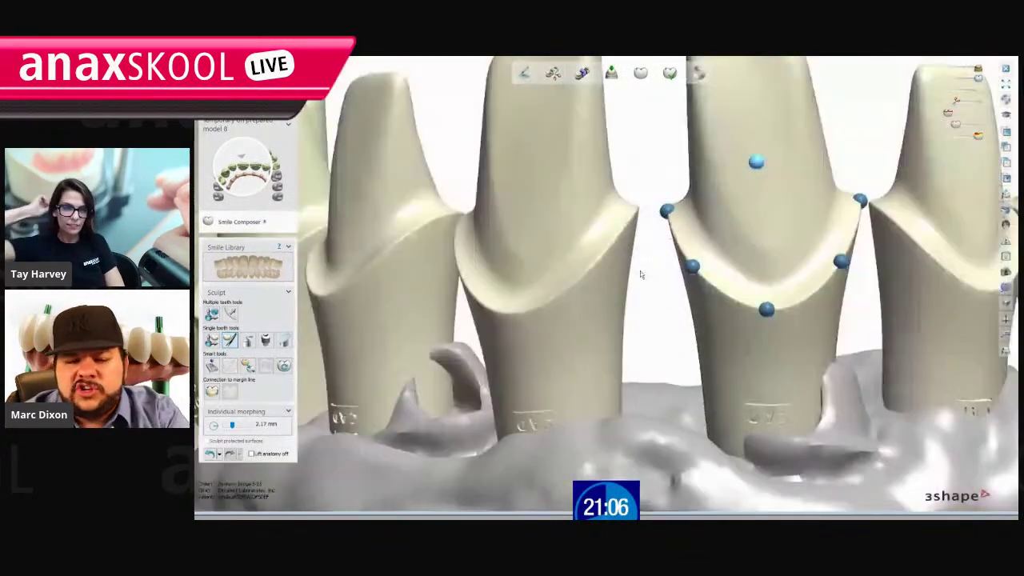
middle_click_drag(640, 275, 505, 323)
right_click_drag(504, 322, 512, 280)
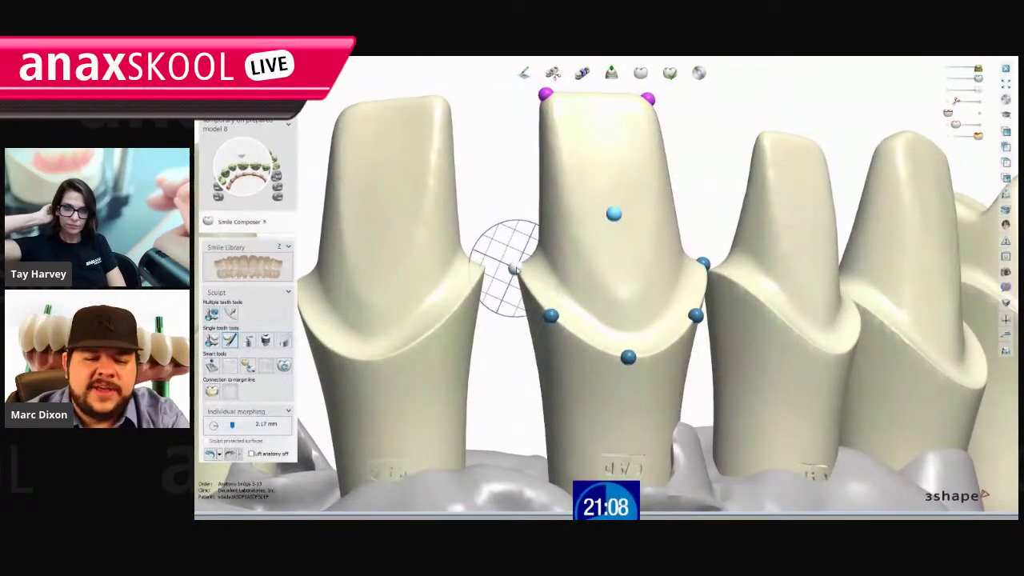
left_click(509, 260)
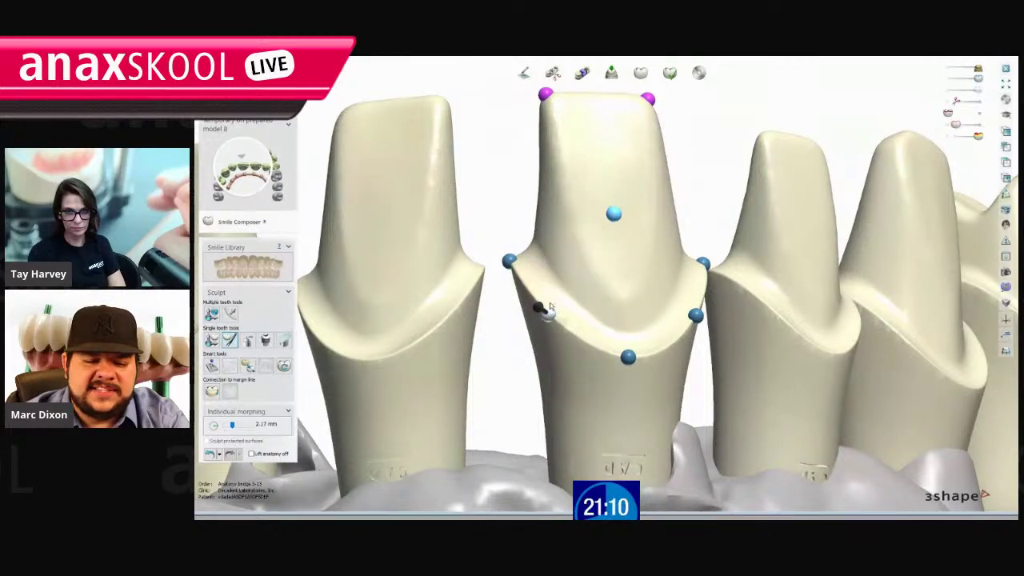
left_click(800, 366)
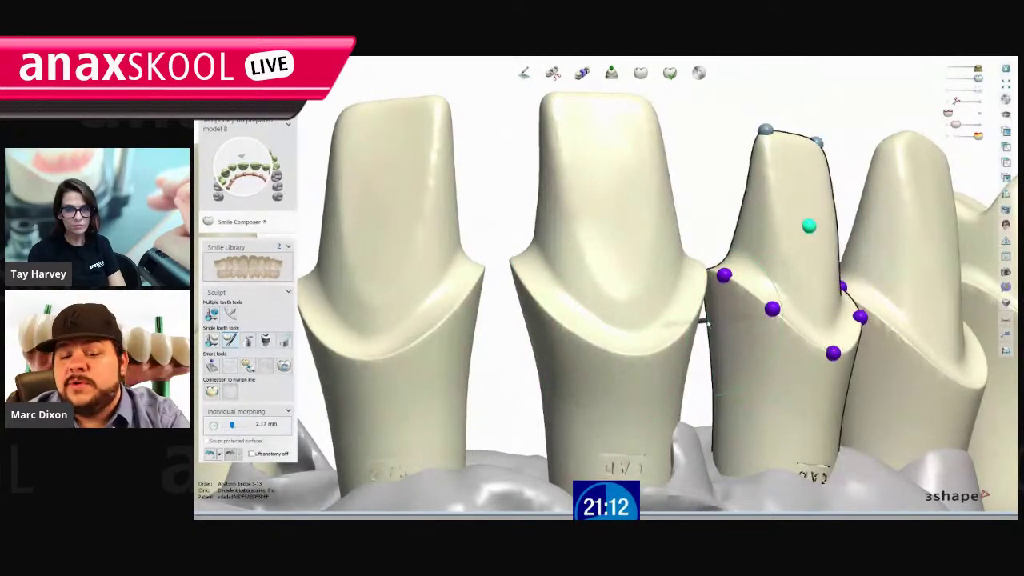
left_click(702, 319)
View the whole abutment arch from the occlusal side and browse the full tooth sets in the Smile Library.
right_click_drag(708, 297, 587, 251)
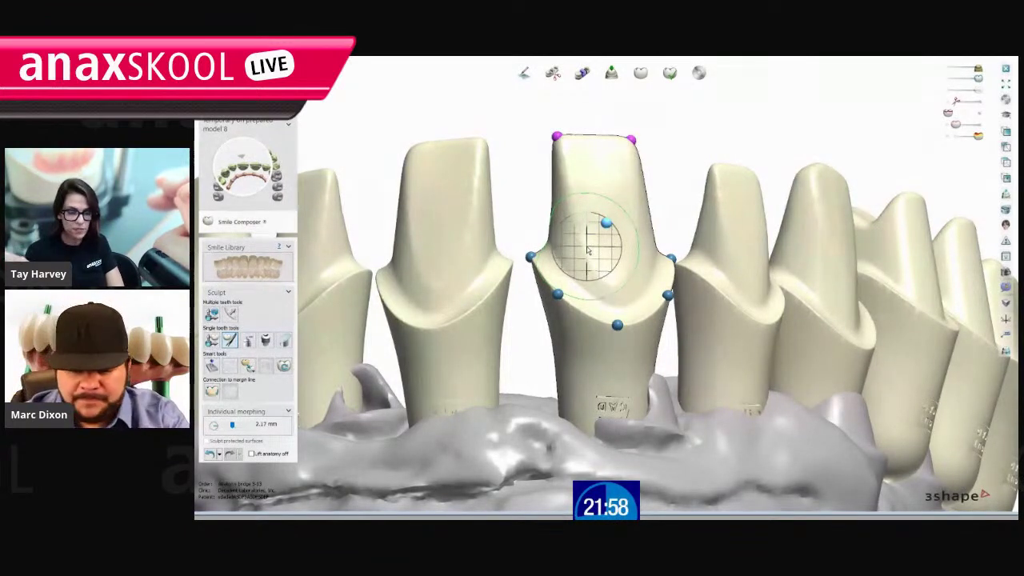
scroll(606, 304, "down", 3)
right_click_drag(608, 320, 610, 351)
scroll(609, 359, "down", 4)
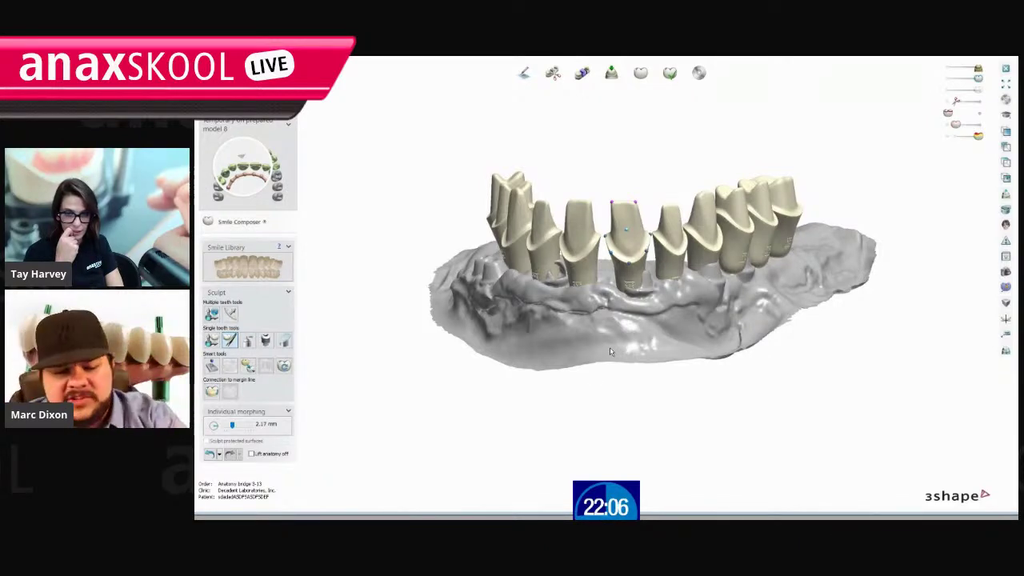
right_click_drag(667, 354, 708, 347)
middle_click_drag(709, 347, 681, 472)
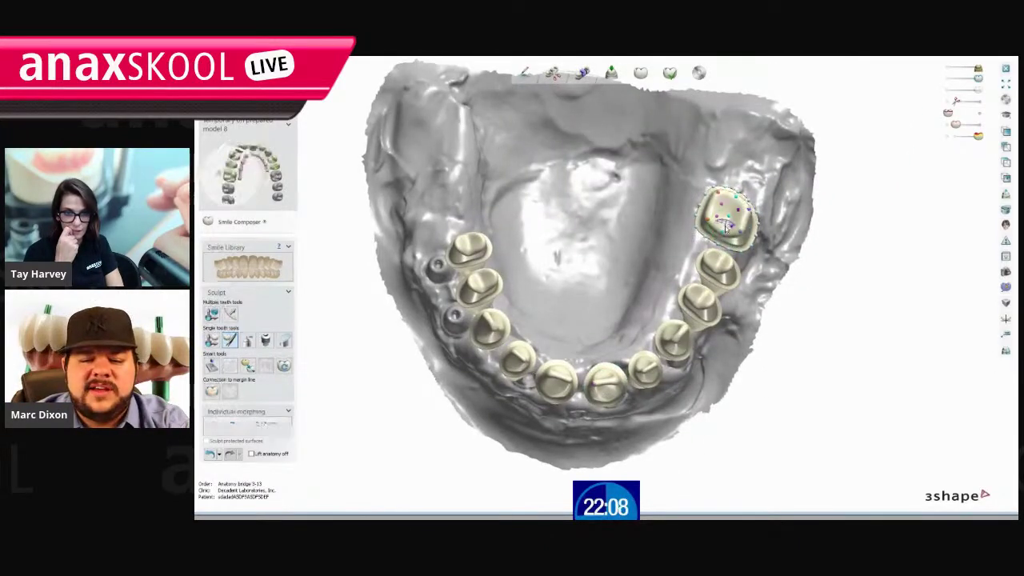
left_click(248, 268)
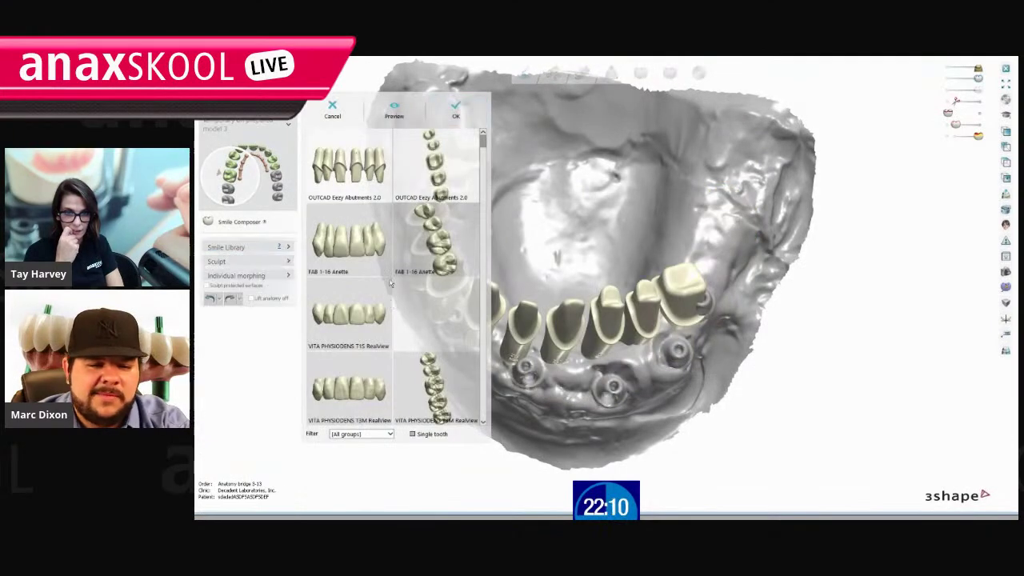
scroll(391, 284, "down", 15)
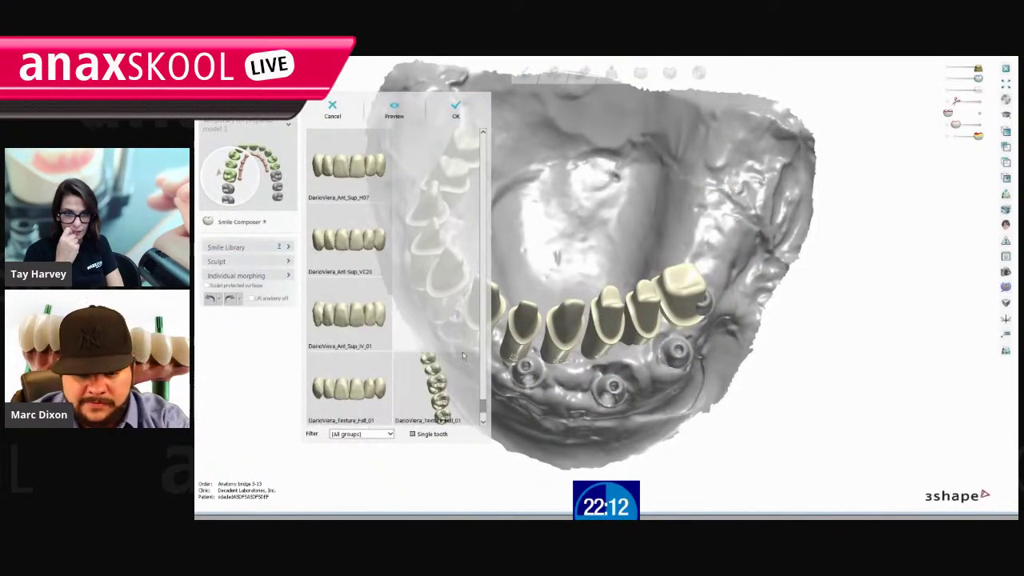
scroll(435, 382, "down", 2)
left_click_drag(484, 413, 496, 132)
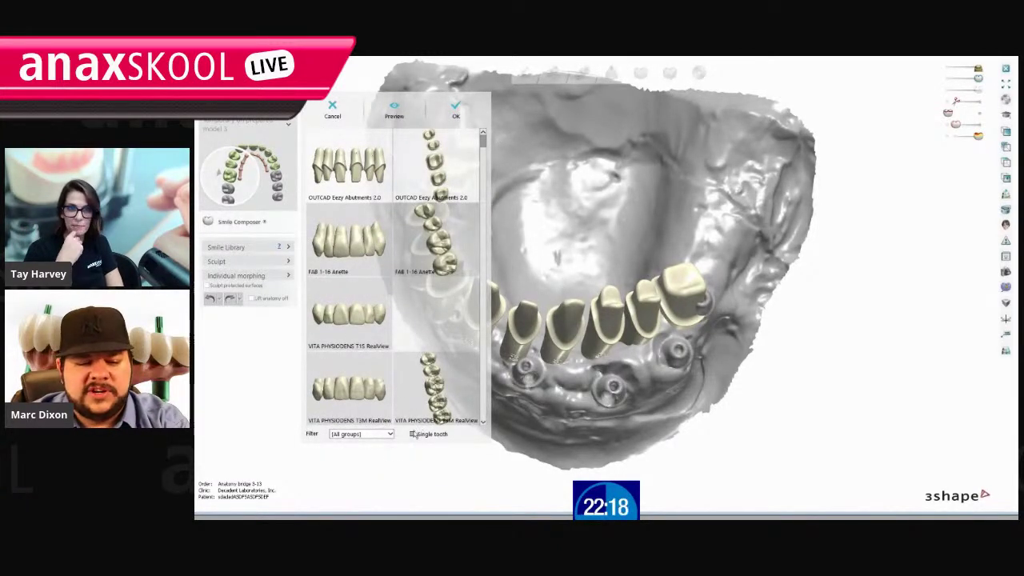
Replace tooth 3 with the horseshoe-shaped OUTCAD EazyGum form from the Smile Library's single-tooth shapes for tooth 1.
left_click(417, 435)
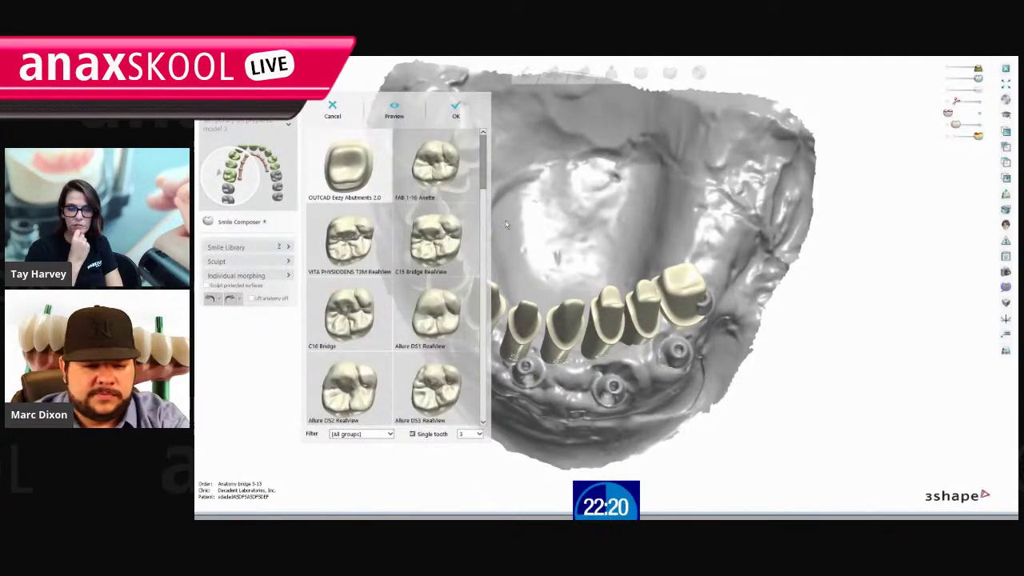
left_click_drag(484, 183, 485, 256)
left_click_drag(483, 221, 484, 406)
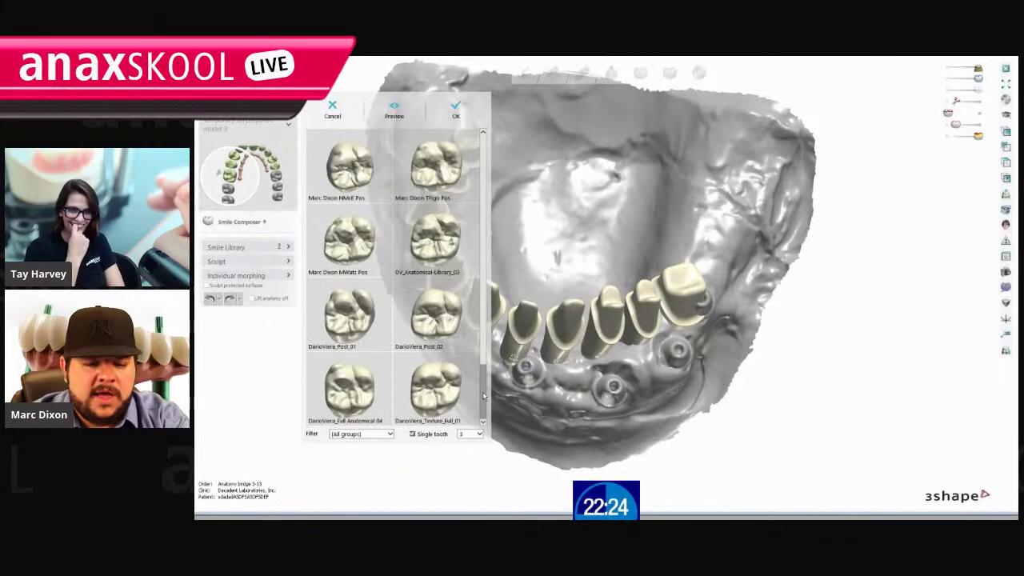
left_click(478, 434)
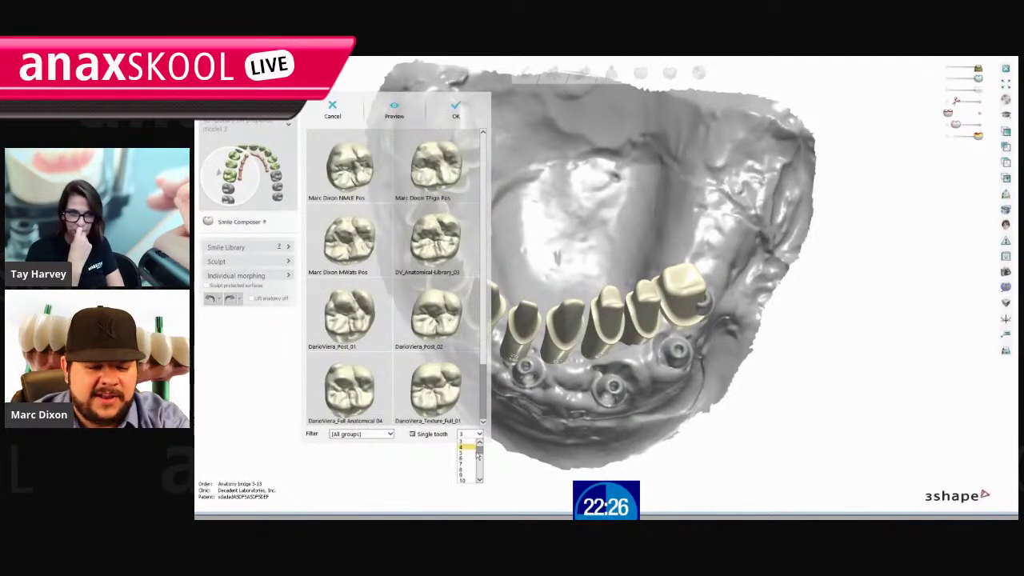
left_click(461, 439)
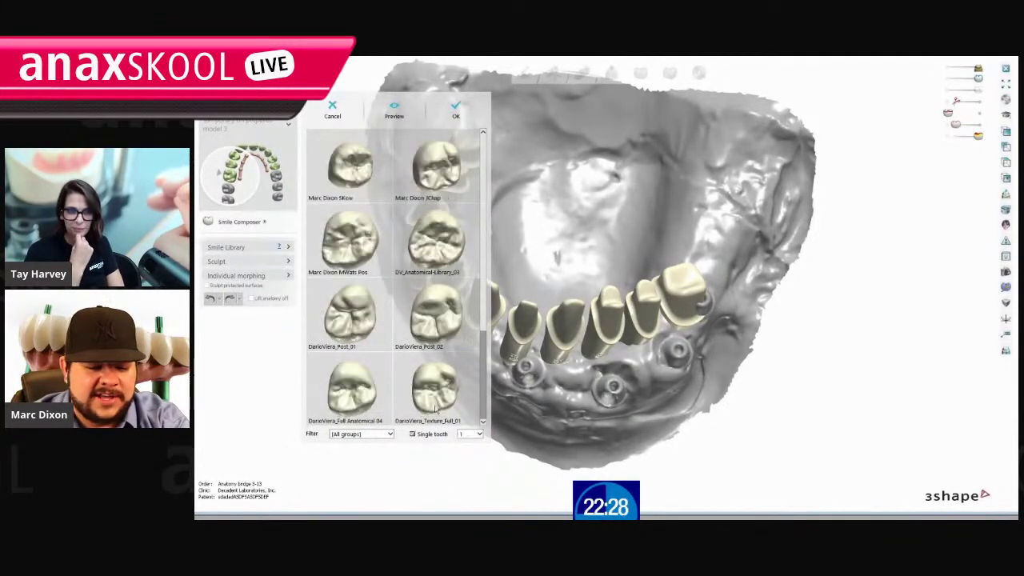
scroll(483, 384, "up", 2)
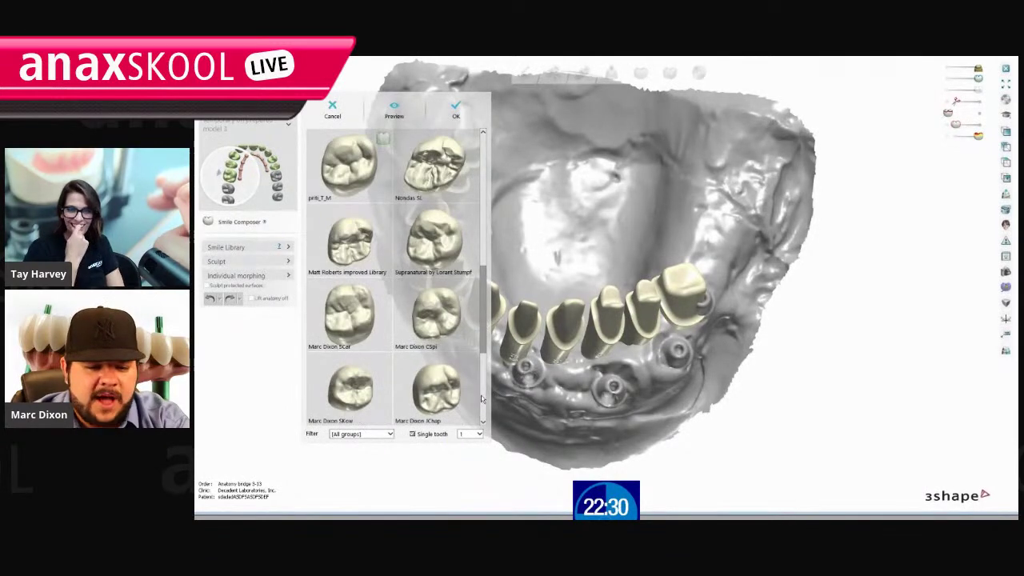
scroll(484, 392, "down", 2)
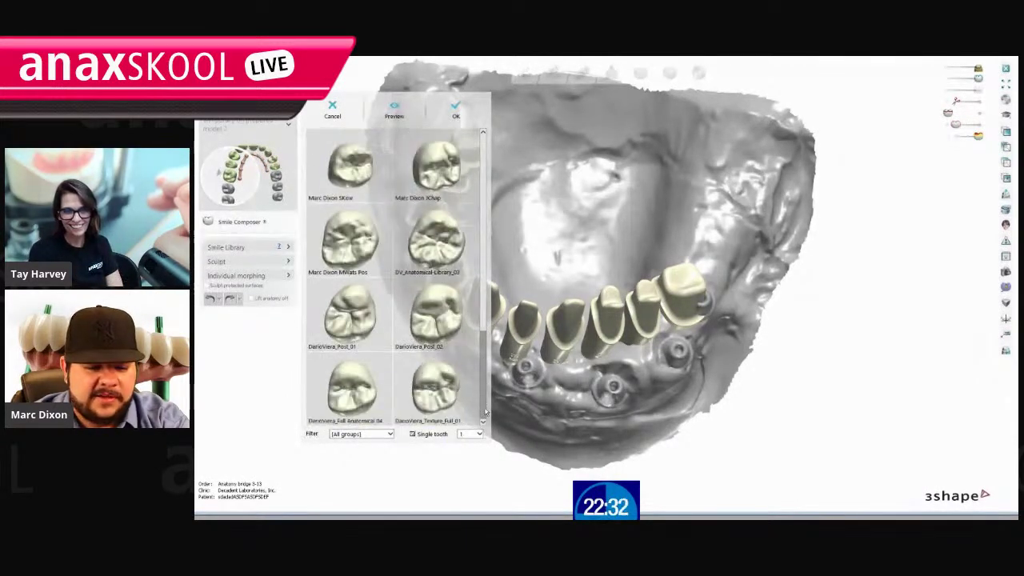
left_click_drag(483, 407, 494, 160)
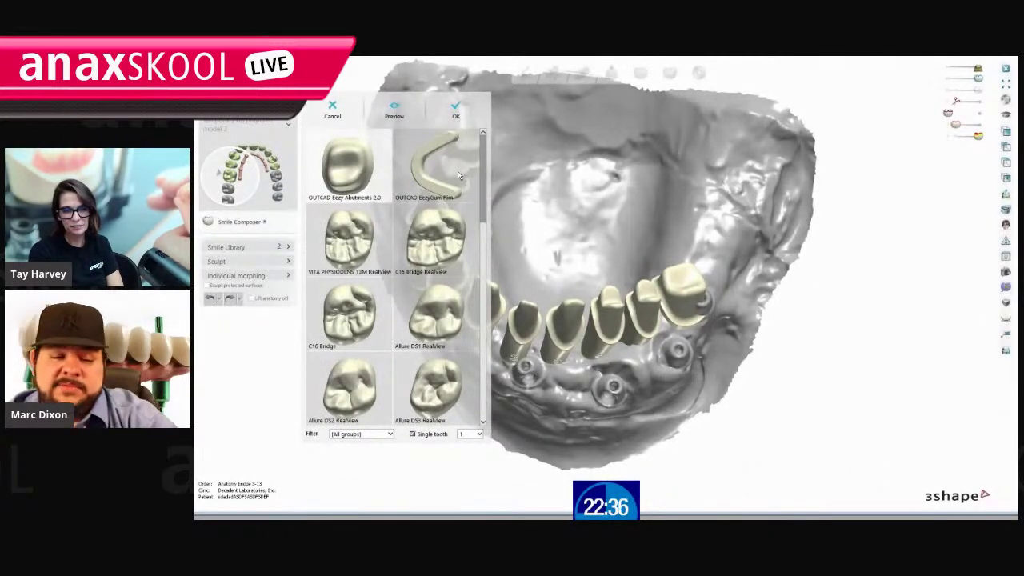
left_click(449, 163)
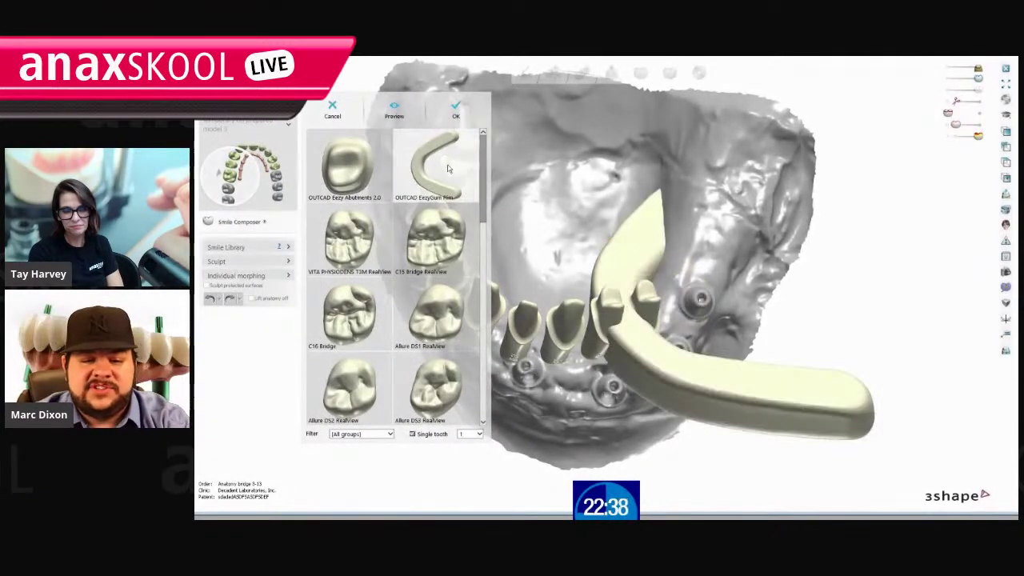
left_click(466, 109)
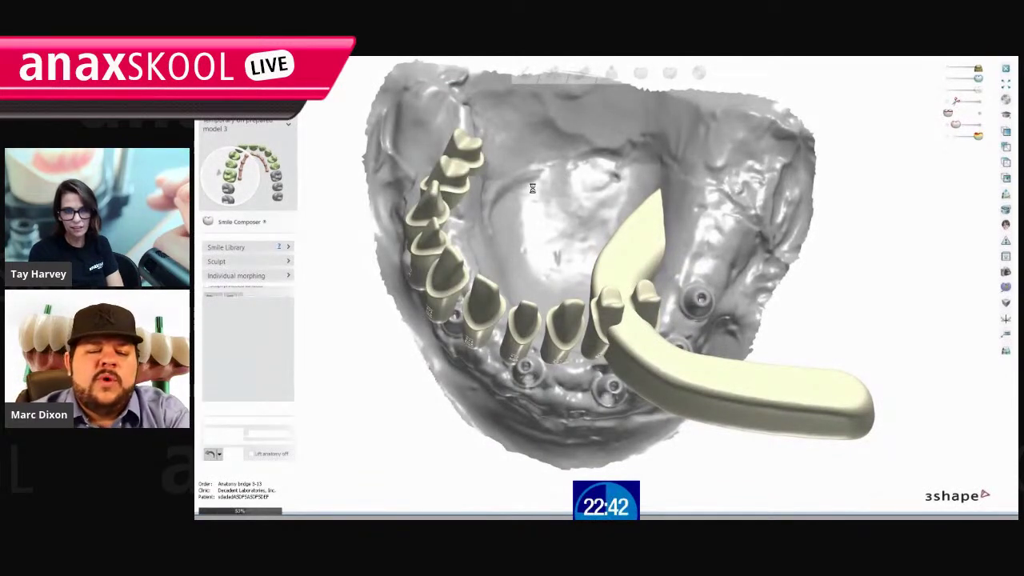
Move and rotate the horseshoe gum form with individual transformation so it follows the abutment arch in the occlusal view.
middle_click_drag(490, 166, 565, 300)
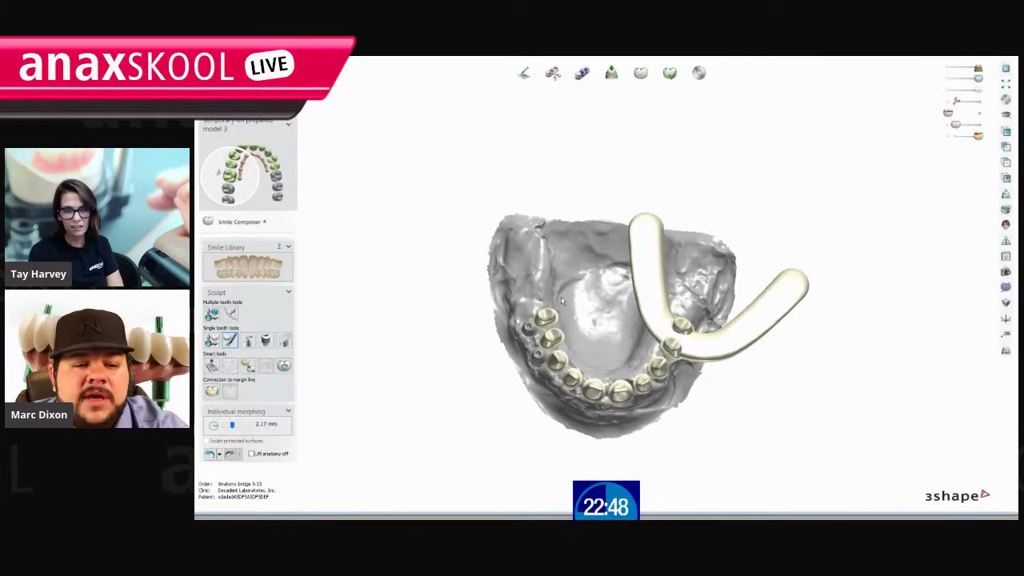
left_click(211, 340)
left_click_drag(633, 269, 519, 308)
left_click_drag(720, 395, 728, 361)
left_click_drag(656, 332, 654, 342)
right_click_drag(629, 480, 683, 399)
scroll(681, 329, "up", 5)
scroll(512, 386, "down", 5)
right_click_drag(512, 386, 647, 420)
middle_click_drag(484, 434, 591, 388)
mouse_move(592, 388)
right_mouse_down()
mouse_move(593, 418)
mouse_move(600, 376)
right_mouse_up()
scroll(600, 376, "up", 4)
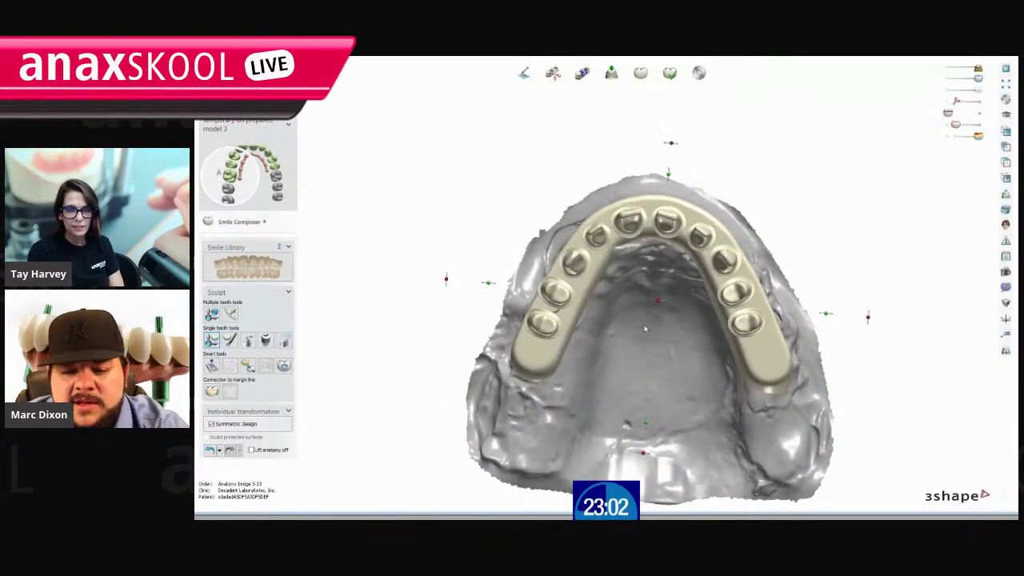
Shift the gum form vertically between the ridge and the abutment bases from a frontal view.
scroll(555, 355, "down", 4)
right_click_drag(555, 355, 651, 396)
scroll(651, 398, "up", 2)
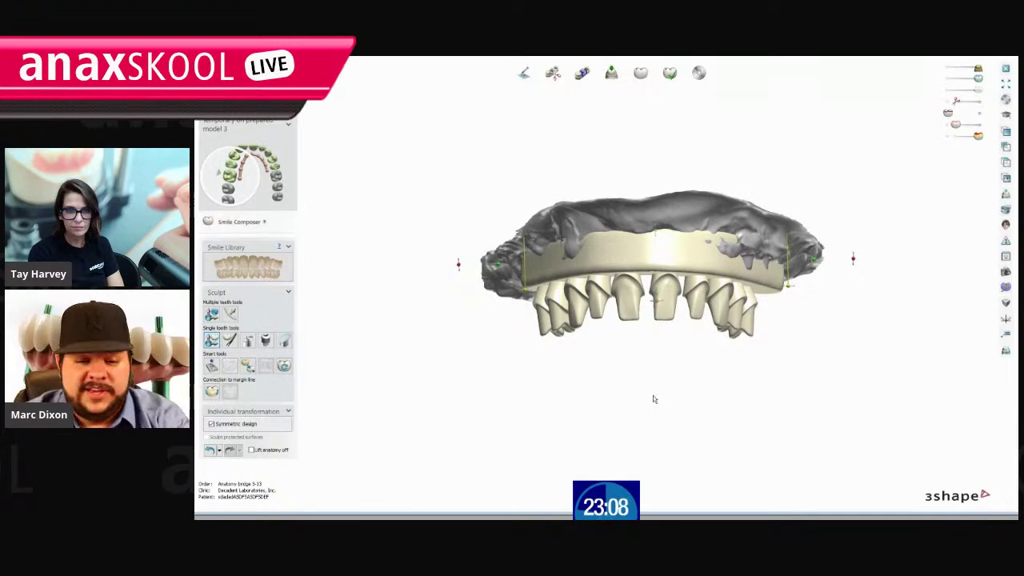
right_click_drag(633, 350, 685, 341)
scroll(581, 327, "up", 5)
left_click_drag(565, 240, 568, 256)
right_click_drag(720, 283, 516, 239)
scroll(573, 259, "down", 4)
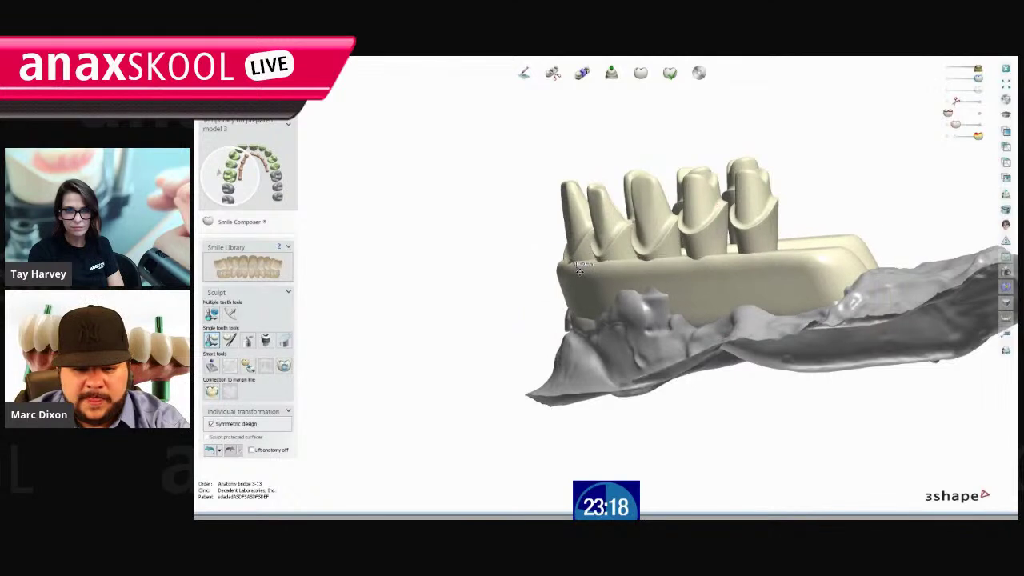
Refine the gum form's height and fit against the ridge and abutments from the side views.
right_click_drag(773, 371, 787, 293)
left_click_drag(618, 271, 612, 268)
right_click_drag(611, 267, 546, 315)
scroll(546, 315, "up", 3)
left_click_drag(584, 300, 584, 285)
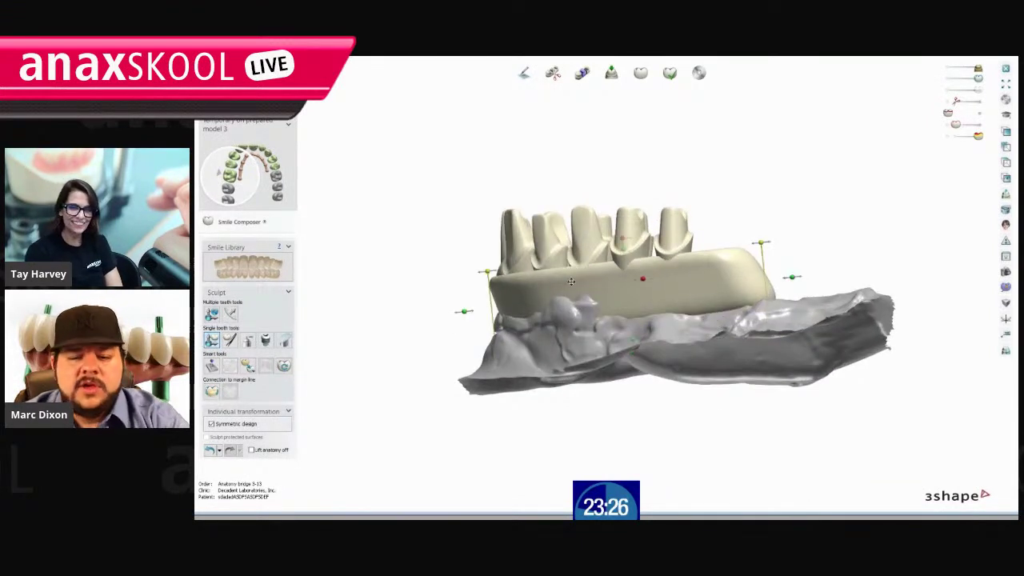
right_click_drag(571, 262, 587, 304)
Reshape the gum form's surface around the abutment bases with individual morphing.
left_click(230, 339)
mouse_move(692, 288)
right_mouse_down()
mouse_move(694, 244)
mouse_move(672, 224)
right_mouse_up()
scroll(658, 228, "up", 3)
left_click_drag(626, 236, 621, 221)
left_click_drag(534, 264, 520, 243)
right_click_drag(514, 249, 610, 164)
mouse_move(610, 164)
left_mouse_down()
mouse_move(589, 212)
mouse_move(549, 238)
left_mouse_up()
left_click_drag(560, 290, 536, 312)
right_click_drag(631, 303, 532, 293)
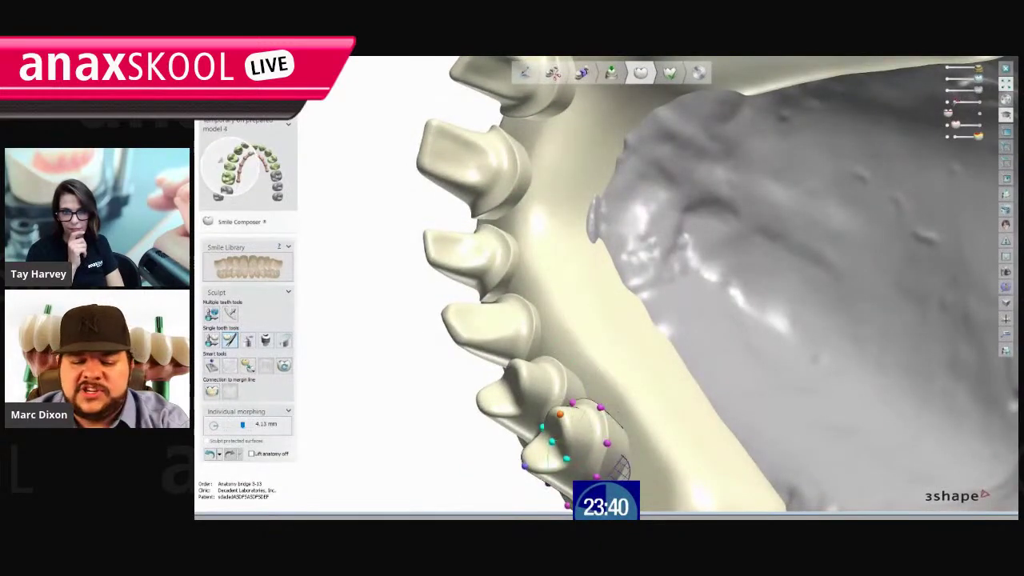
Pull the gum form up between the front abutments with individual morphing at a 3.15 mm radius.
mouse_move(640, 423)
right_mouse_down()
mouse_move(709, 227)
mouse_move(730, 235)
mouse_move(616, 283)
mouse_move(608, 375)
mouse_move(566, 364)
mouse_move(583, 366)
right_mouse_up()
scroll(587, 368, "down", 2, "shift")
scroll(589, 370, "up", 3)
left_click_drag(587, 398, 600, 261)
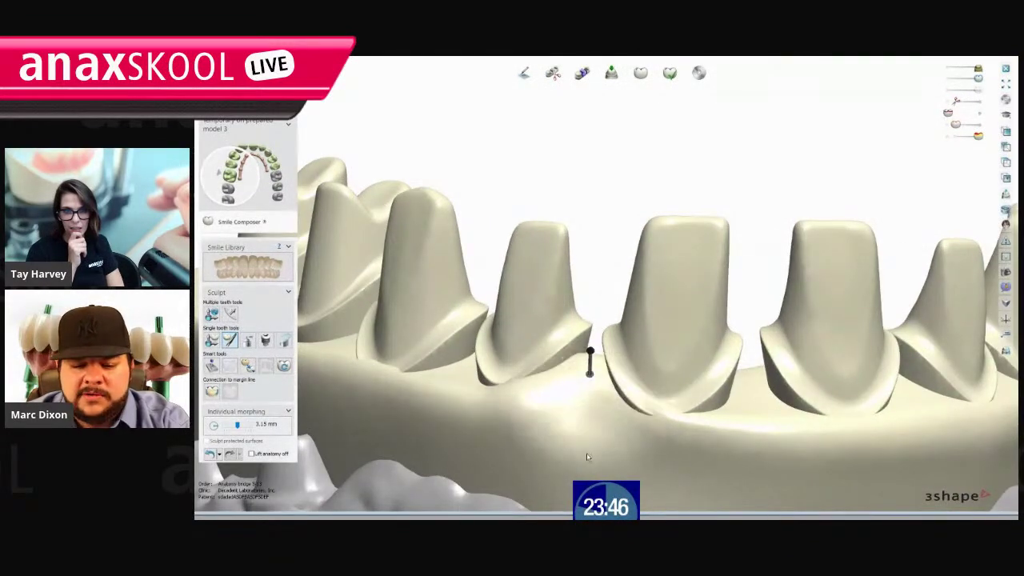
Examine the gum form's contact with the abutment bases from the occlusal, ridge and lingual sides.
right_click_drag(645, 455, 737, 342)
scroll(743, 349, "up", 3)
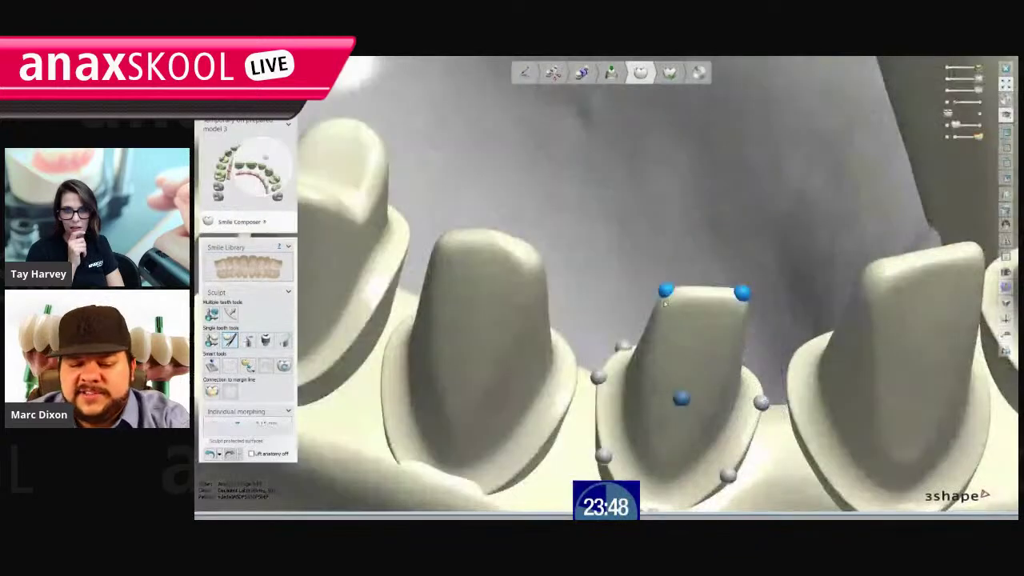
middle_click_drag(768, 400, 640, 248)
middle_click_drag(697, 306, 655, 293)
right_click_drag(655, 293, 432, 232)
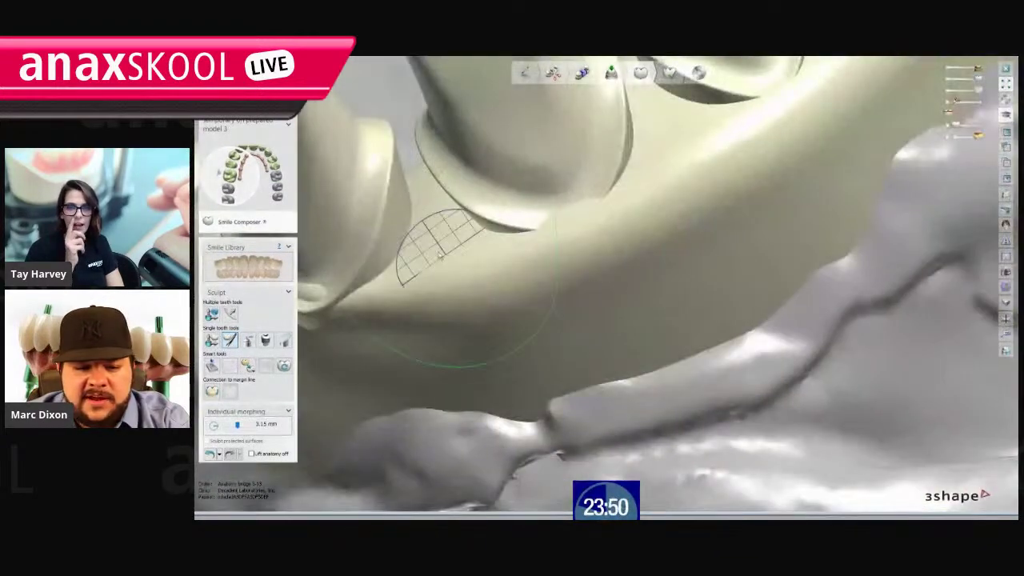
right_click_drag(420, 141, 560, 336)
scroll(560, 335, "down", 5)
middle_click_drag(572, 368, 635, 168)
right_click_drag(635, 168, 629, 259)
scroll(609, 192, "up", 5)
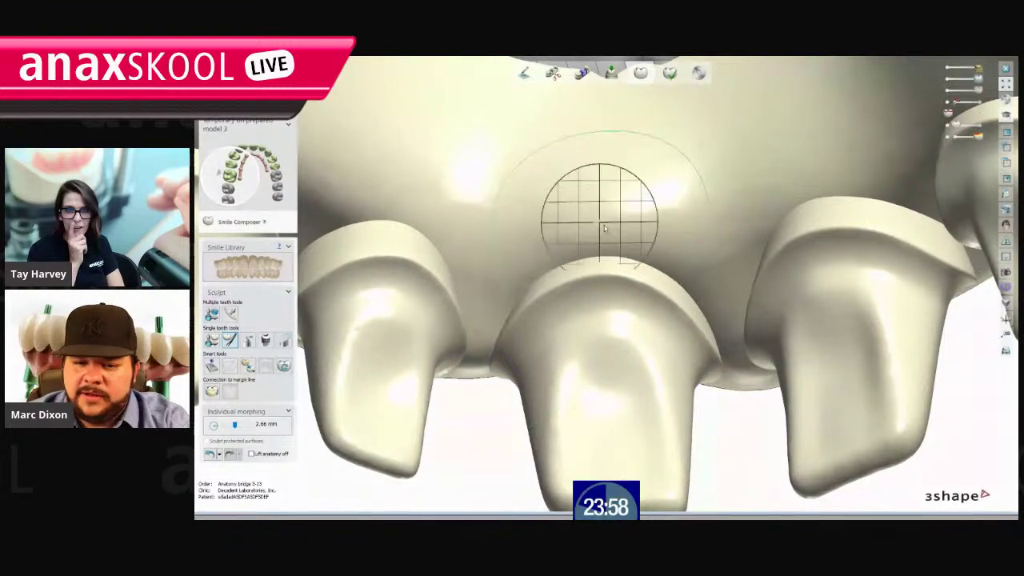
Contour the gum form below the facial margins of the central incisor abutments with individual morphing.
scroll(663, 317, "down", 5)
mouse_move(646, 338)
right_mouse_down()
mouse_move(653, 210)
mouse_move(640, 250)
right_mouse_up()
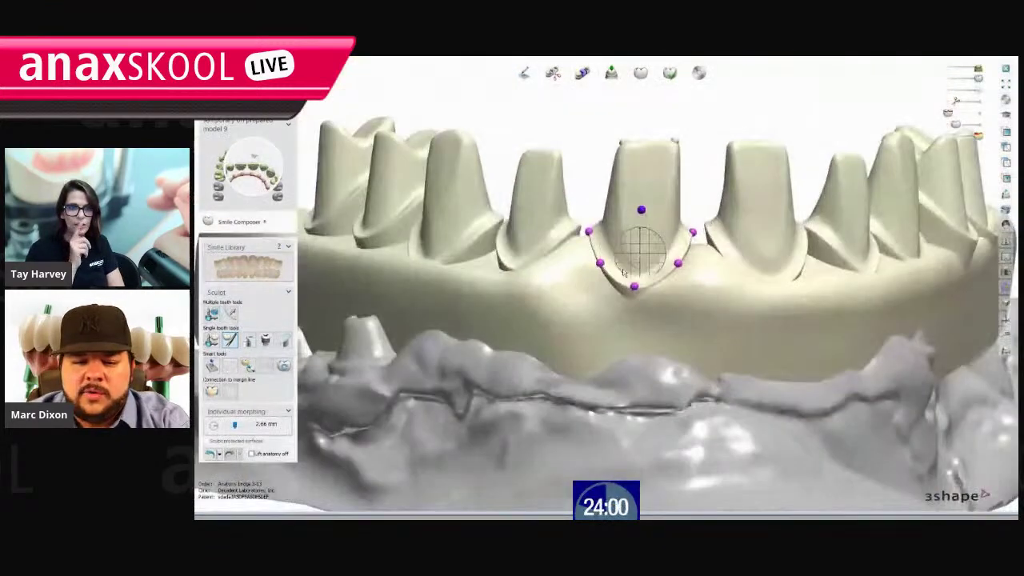
scroll(615, 294, "up", 3)
left_click_drag(647, 310, 649, 346)
scroll(706, 293, "down", 4, "shift")
left_click_drag(686, 280, 694, 316)
right_click_drag(731, 274, 704, 266)
left_click_drag(705, 253, 700, 243)
Raise the gum form toward the lingual abutment margins and interproximal spaces with a 2.17 mm morphing radius.
mouse_move(704, 267)
right_mouse_down()
mouse_move(712, 296)
mouse_move(717, 247)
mouse_move(684, 278)
right_mouse_up()
scroll(717, 248, "down", 3)
scroll(683, 279, "up", 3)
scroll(581, 312, "down", 2)
right_click_drag(581, 308, 671, 383)
scroll(630, 265, "up", 3)
mouse_move(558, 224)
scroll(558, 224, "up", 2, "shift")
left_click_drag(548, 233, 543, 200)
mouse_move(749, 244)
left_mouse_down()
mouse_move(754, 204)
mouse_move(750, 224)
left_mouse_up()
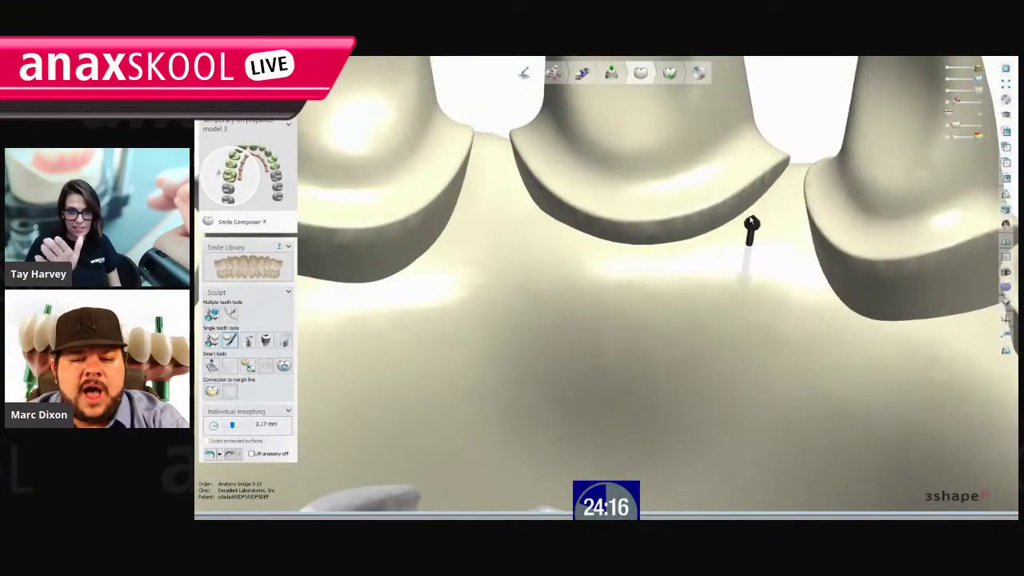
left_click_drag(552, 239, 556, 206)
Touch up the gum form near the abutment margins with a smaller individual morphing radius.
scroll(558, 206, "down", 6)
right_click_drag(558, 207, 595, 396)
middle_click_drag(595, 396, 705, 300)
scroll(731, 126, "up", 5)
scroll(724, 136, "down", 4, "shift")
scroll(715, 173, "down", 5)
left_click(528, 267)
Refine the gum contour around the front abutments with individual morphing at a 2.66 mm radius.
right_click_drag(590, 393, 733, 258)
scroll(617, 200, "up", 4)
right_click_drag(613, 207, 669, 216)
scroll(671, 180, "down", 5)
left_click(668, 216)
scroll(596, 241, "up", 3)
scroll(571, 297, "up", 4, "shift")
left_click_drag(571, 298, 646, 312)
right_click_drag(647, 312, 587, 347)
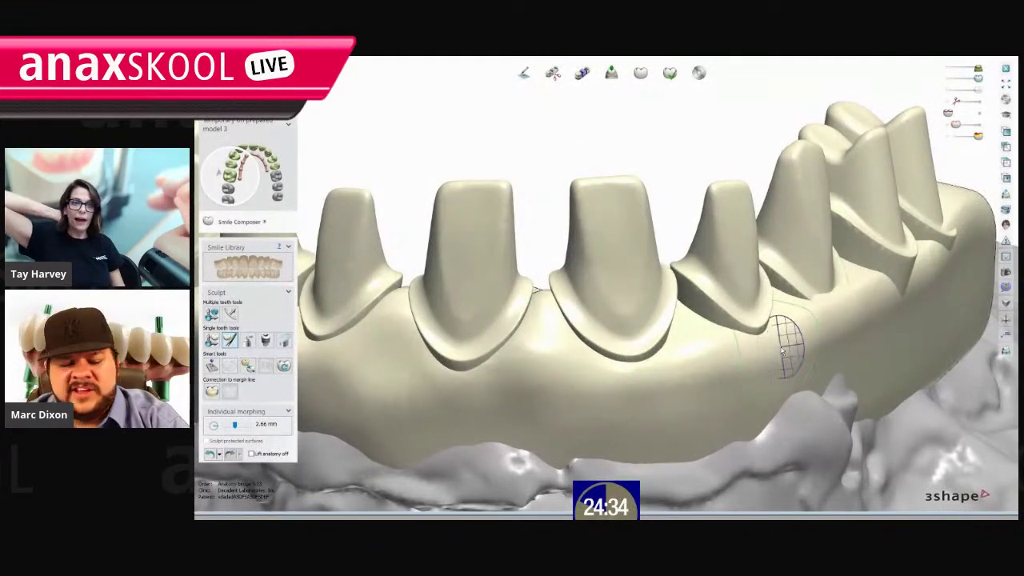
mouse_move(544, 359)
right_mouse_down()
mouse_move(673, 351)
mouse_move(667, 365)
right_mouse_up()
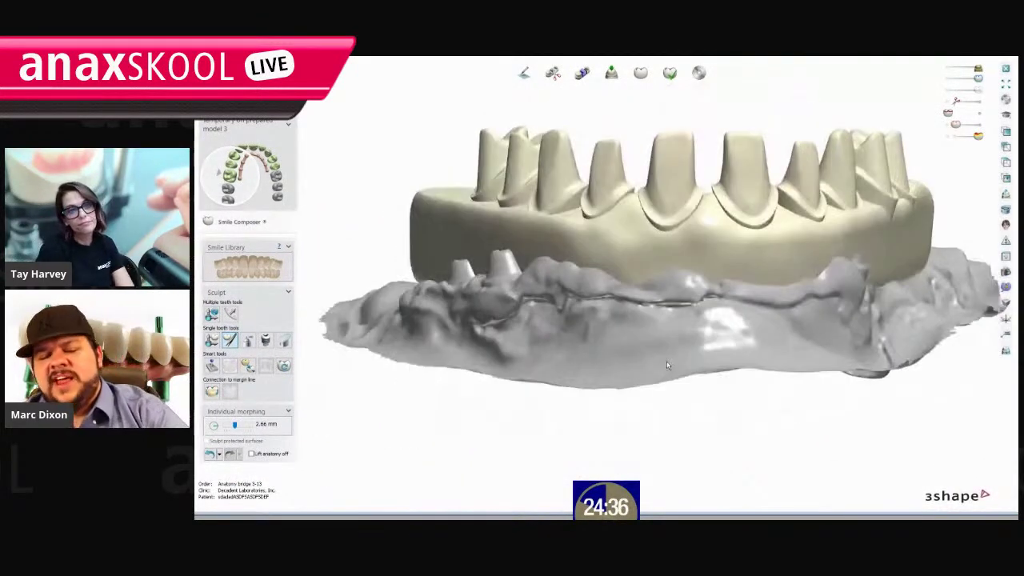
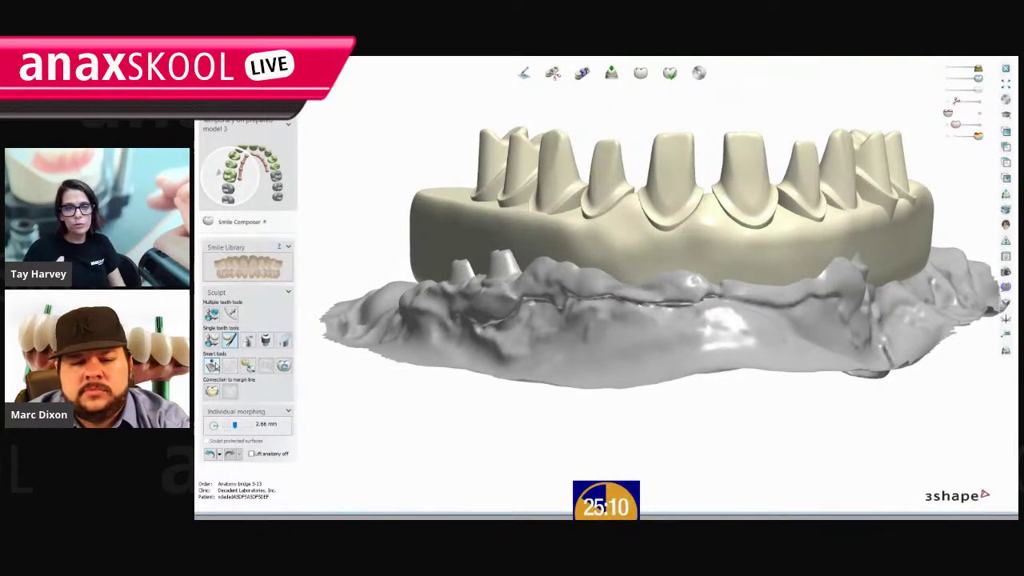
Morph the facial edge of the gum form beside the canine and premolar abutments on the tooth 4 side, using a 3.15 mm radius.
right_click_drag(547, 311, 551, 376)
scroll(548, 378, "up", 3)
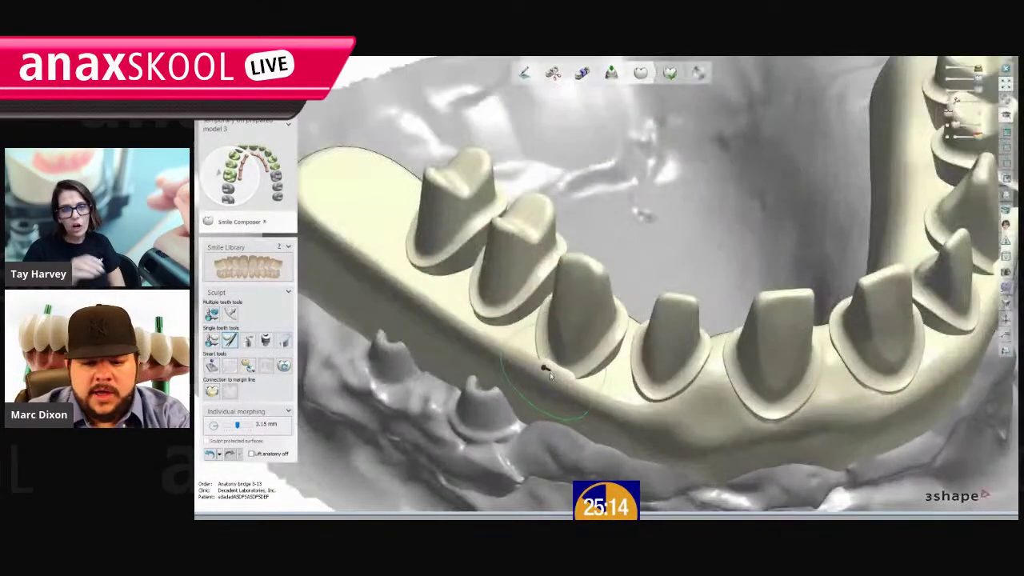
right_click_drag(450, 293, 518, 308)
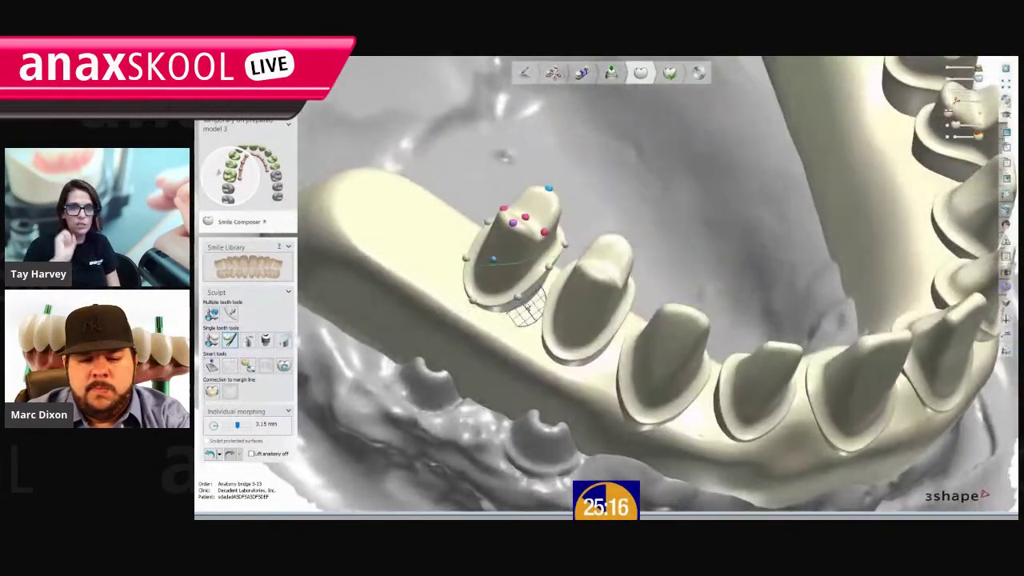
scroll(496, 278, "down", 4)
right_click_drag(496, 279, 513, 325)
scroll(513, 325, "up", 3)
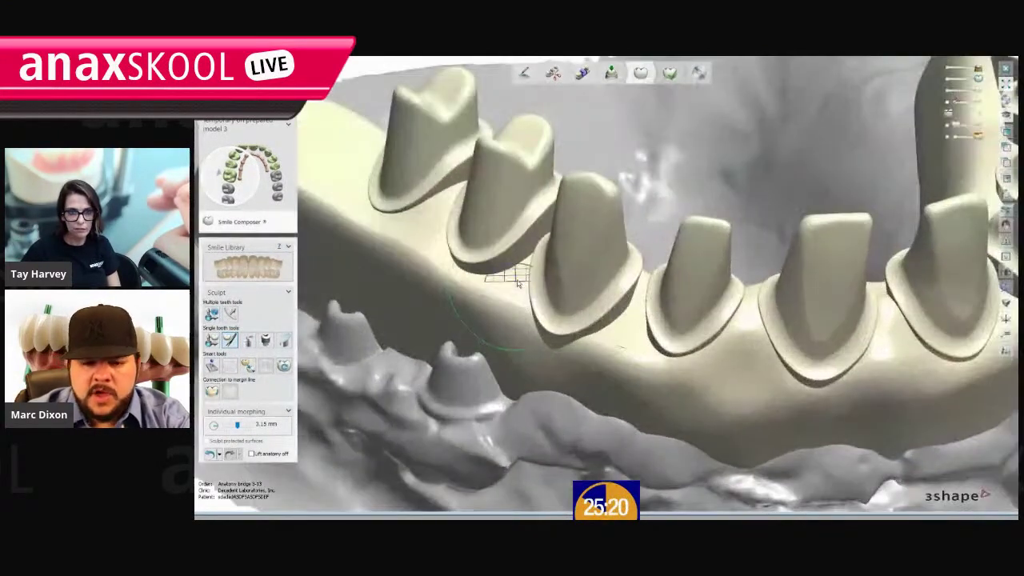
right_click_drag(529, 238, 582, 284)
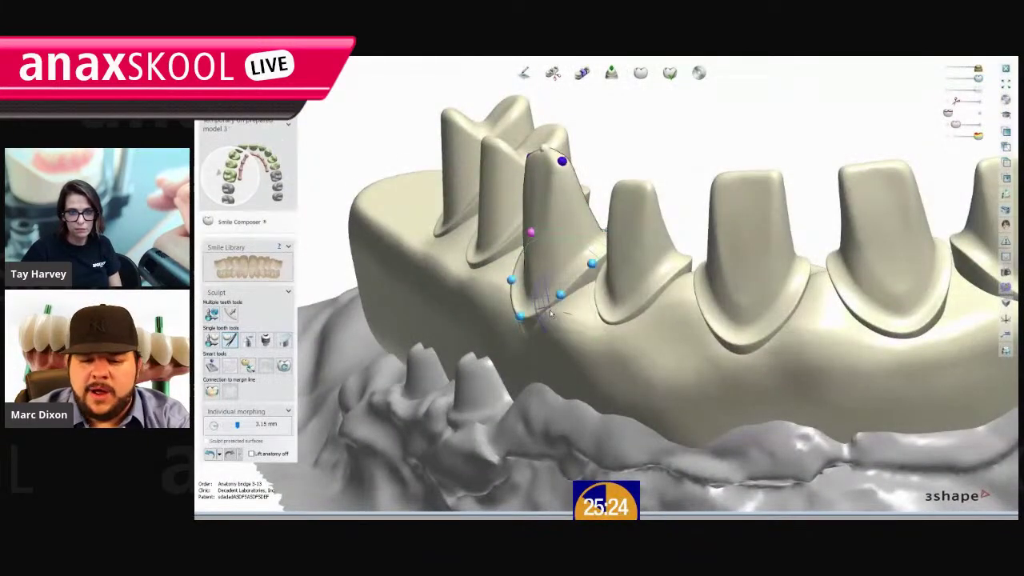
Morph the facial gum surface around the posterior abutments on the tooth 13 side with a 3.15 mm radius.
scroll(577, 325, "down", 4)
middle_click_drag(780, 338, 673, 316)
right_click_drag(673, 317, 712, 360)
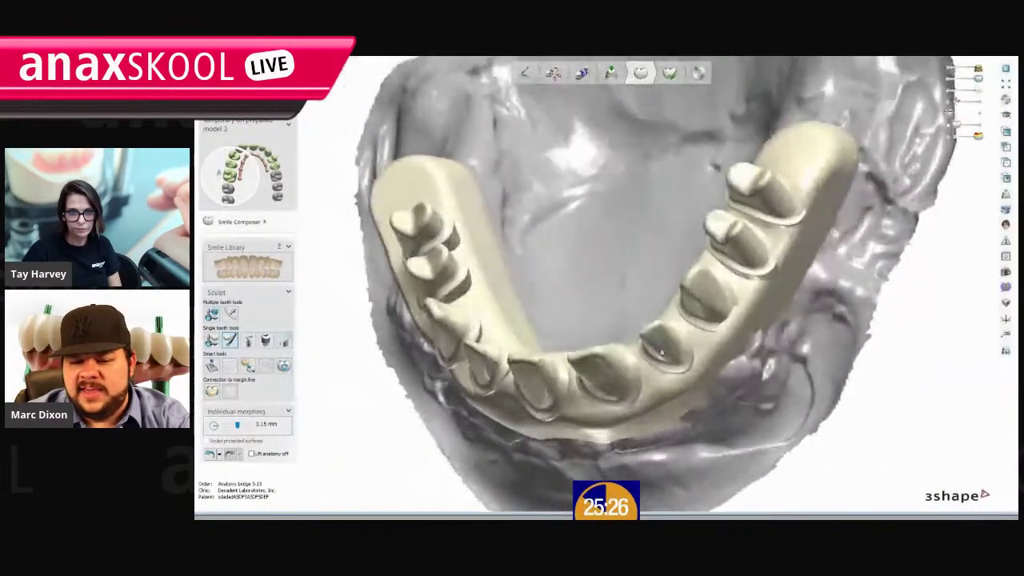
scroll(720, 340, "up", 4)
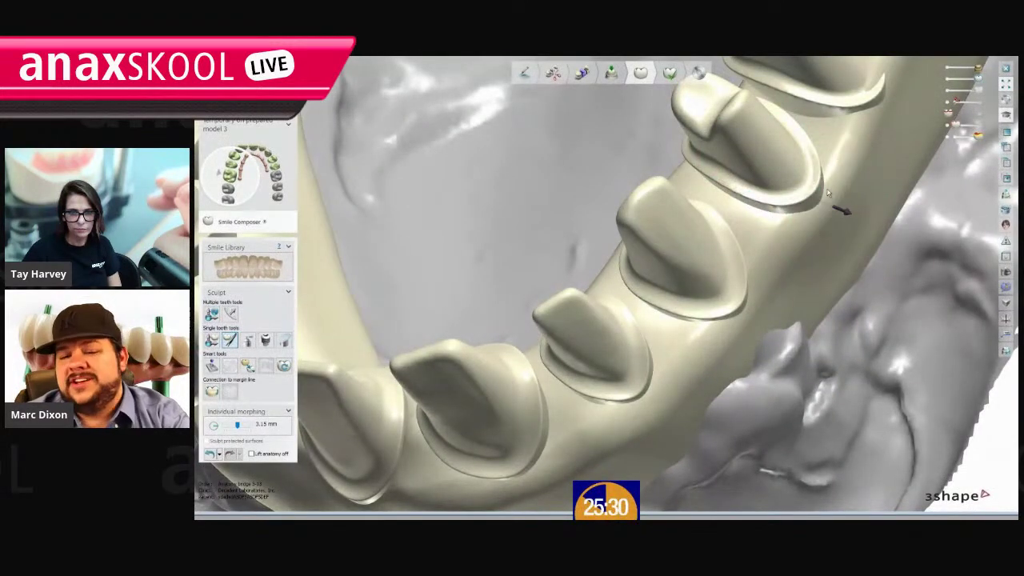
scroll(850, 133, "down", 5)
scroll(839, 106, "up", 2)
scroll(839, 106, "up", 3)
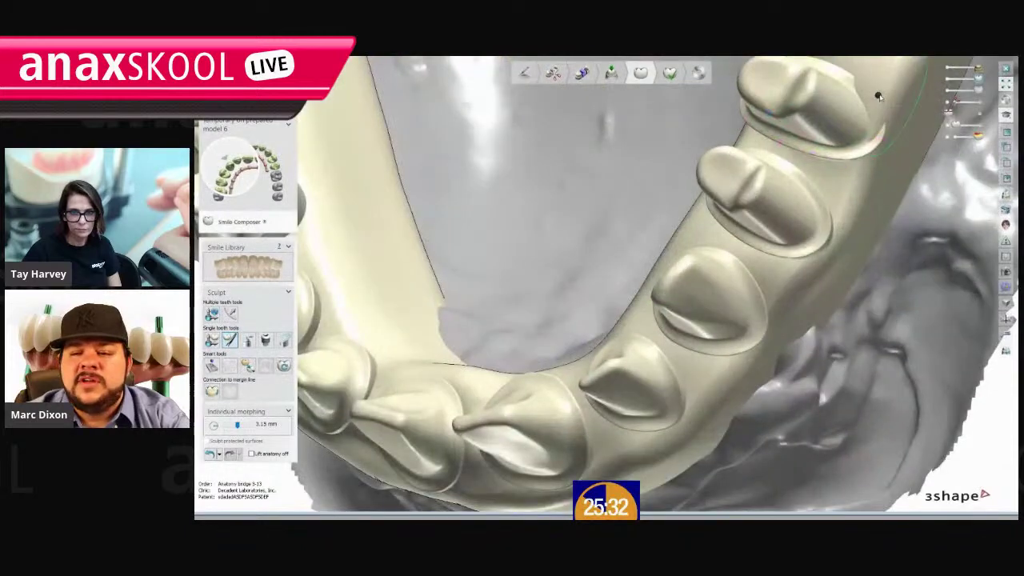
Morph the lingual gum surface toward the posterior abutment margins with a 3.15 mm radius.
right_click_drag(850, 160, 603, 208)
right_click_drag(519, 276, 816, 196)
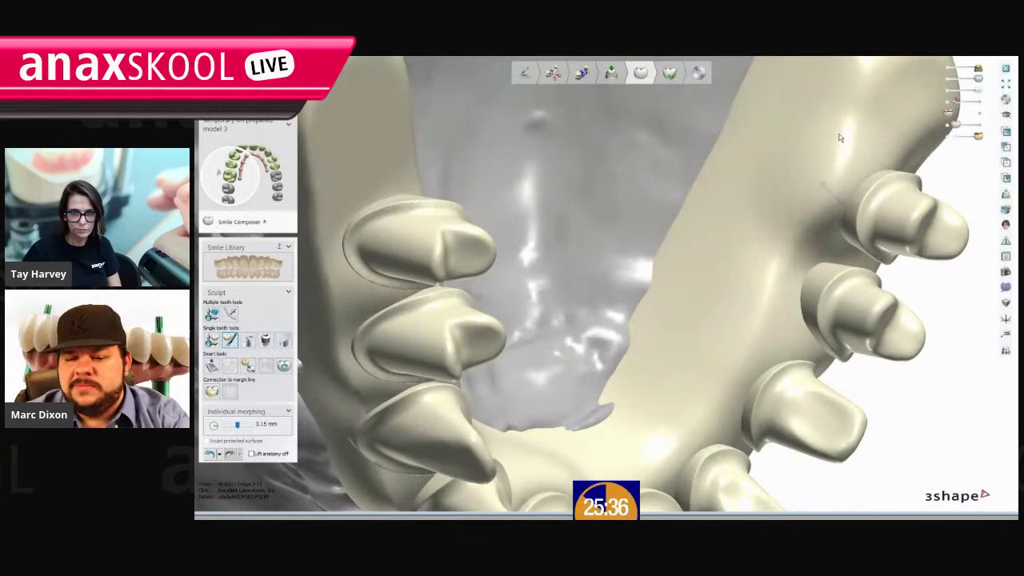
left_click_drag(811, 265, 809, 216)
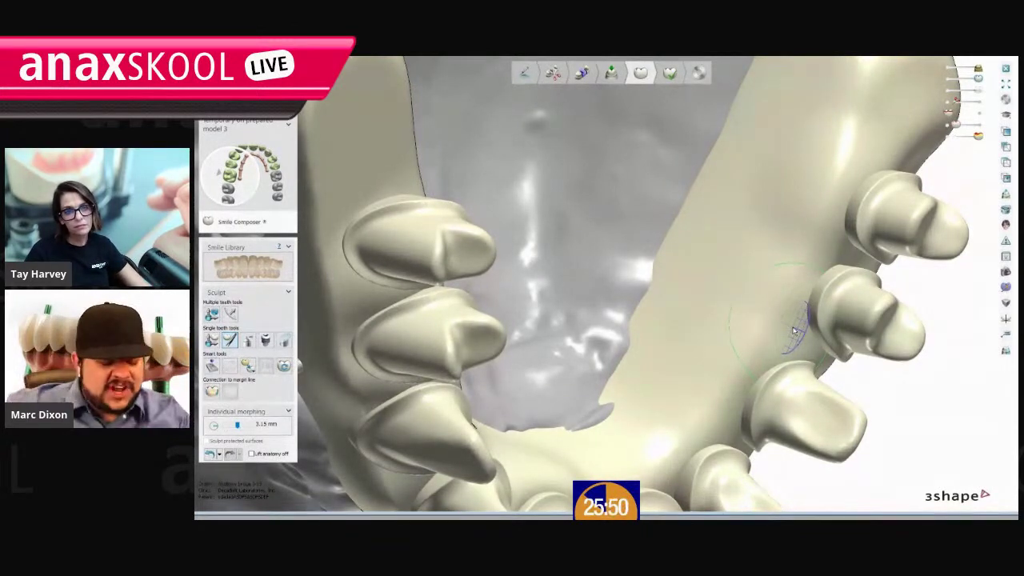
scroll(782, 329, "down", 1)
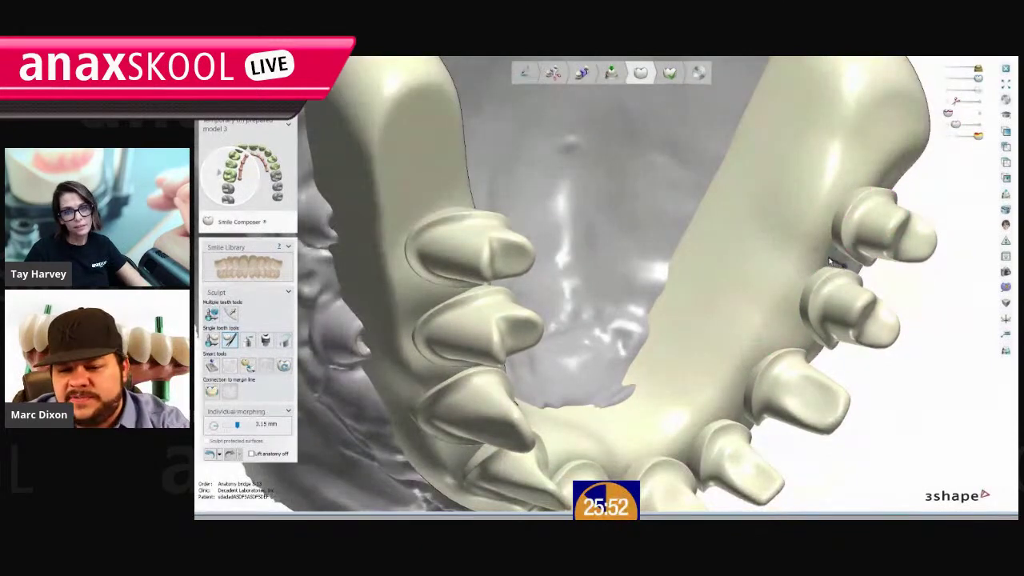
Reshape the broad lingual gum surface beside the posterior abutments with individual morphing at a 5.11 mm radius.
scroll(669, 240, "down", 3)
mouse_move(669, 240)
right_mouse_down()
mouse_move(688, 243)
mouse_move(552, 244)
right_mouse_up()
scroll(534, 246, "up", 3)
mouse_move(522, 252)
left_mouse_down()
mouse_move(531, 240)
mouse_move(547, 248)
mouse_move(545, 209)
left_mouse_up()
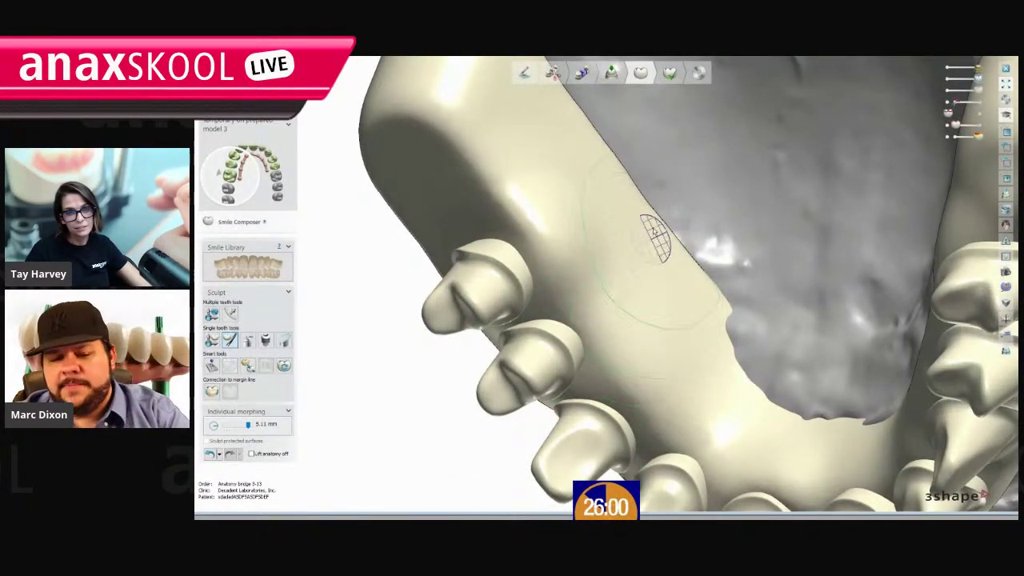
Cut off the gum form's excess distal end just behind the tooth 4 abutment with Plane cut.
scroll(647, 224, "down", 4)
right_click_drag(724, 237, 314, 329)
left_click(284, 341)
right_click_drag(400, 331, 478, 321)
left_click(509, 352)
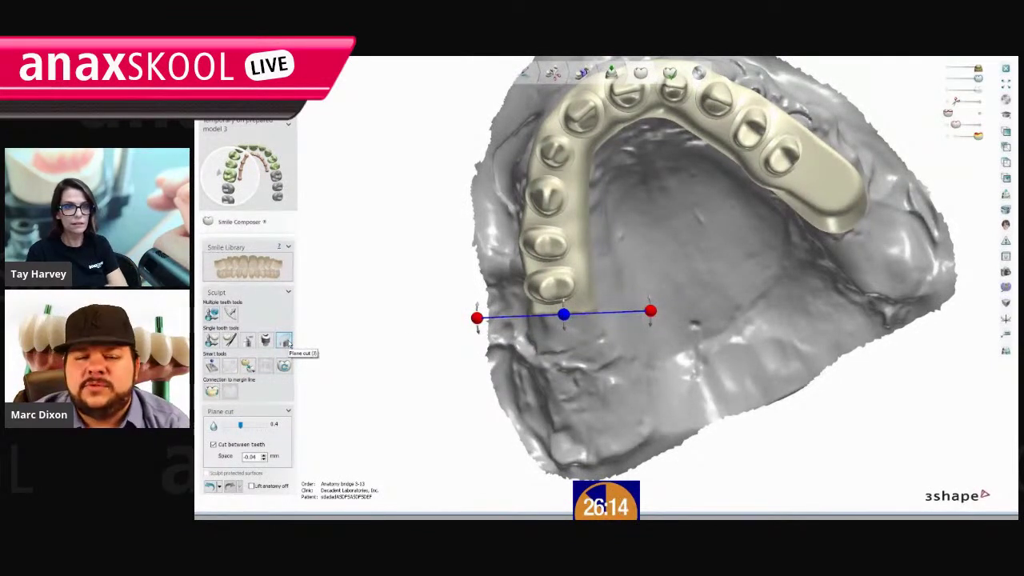
right_click_drag(777, 313, 636, 240)
middle_click_drag(636, 240, 630, 331)
scroll(630, 331, "up", 3)
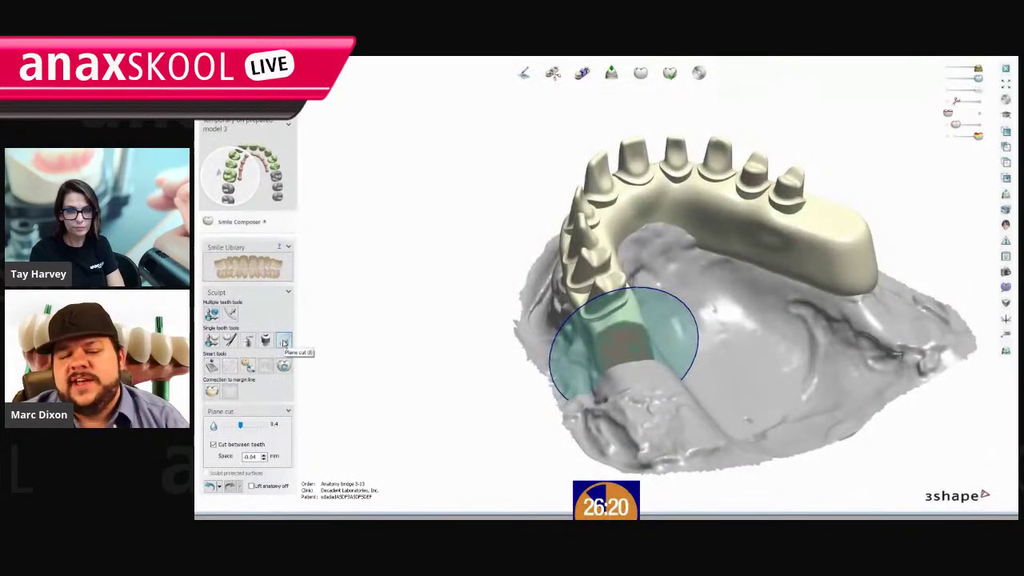
left_click(284, 343)
Trim the gum form's opposite distal end just behind the tooth 13 abutment with Plane cut.
right_click_drag(670, 296, 736, 317)
left_click_drag(748, 313, 813, 146)
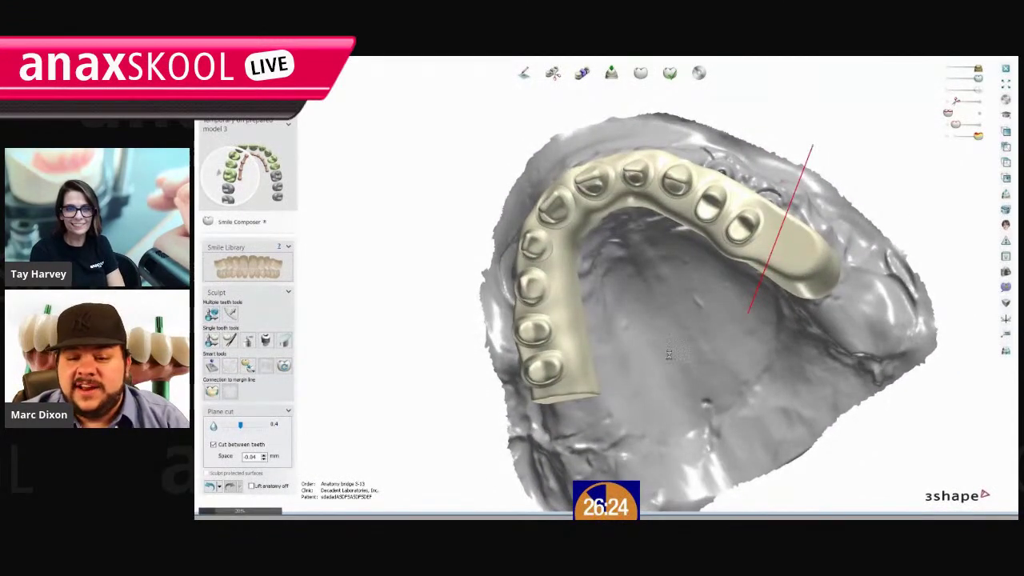
left_click_drag(760, 266, 816, 133)
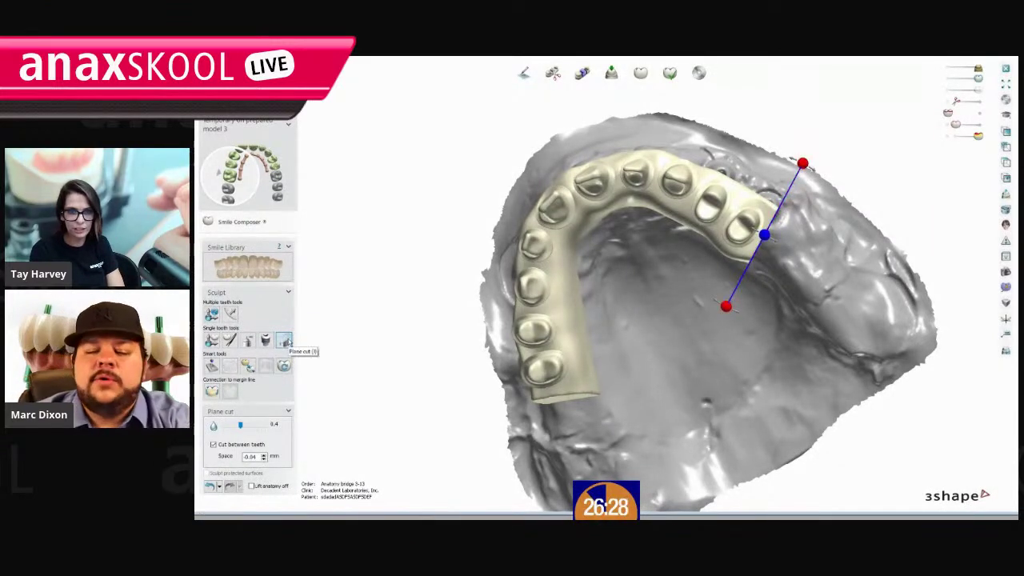
left_click(289, 341)
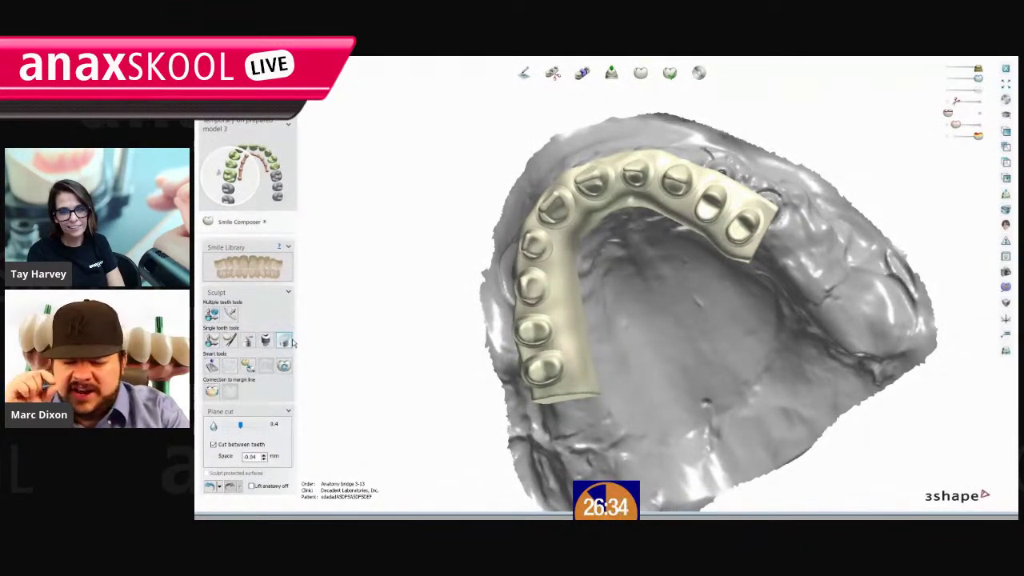
Proceed to the bridge connectors and set the connector between teeth 5 and 6 to Circular 6mm.
right_click_drag(602, 374, 518, 252)
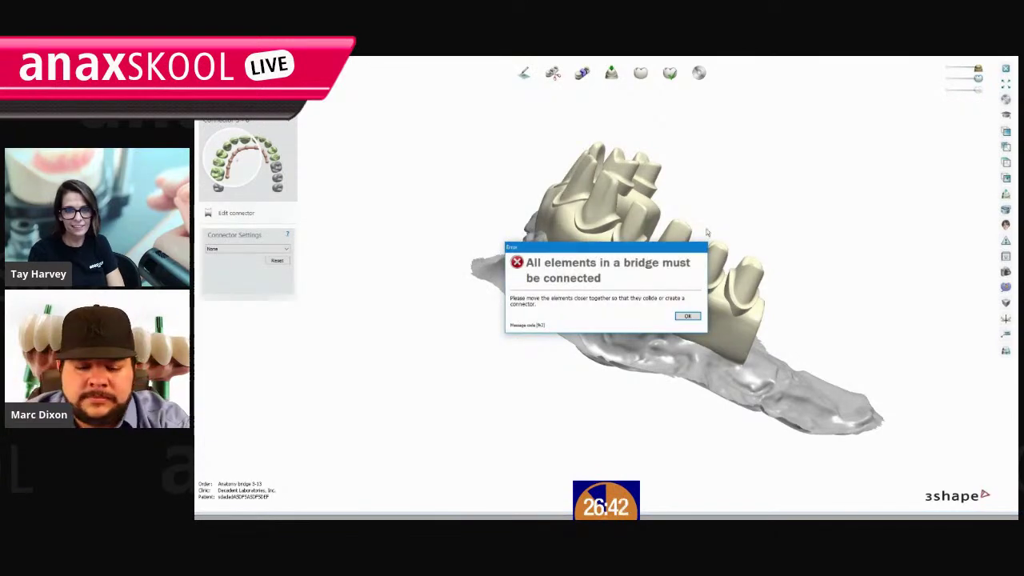
left_click(699, 318)
right_click_drag(797, 190, 758, 253)
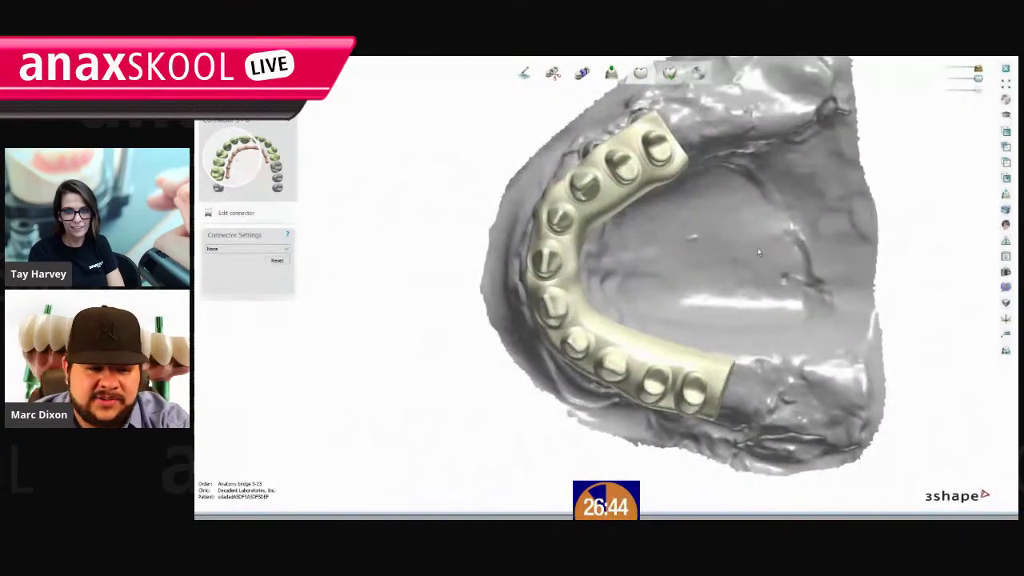
left_click(240, 249)
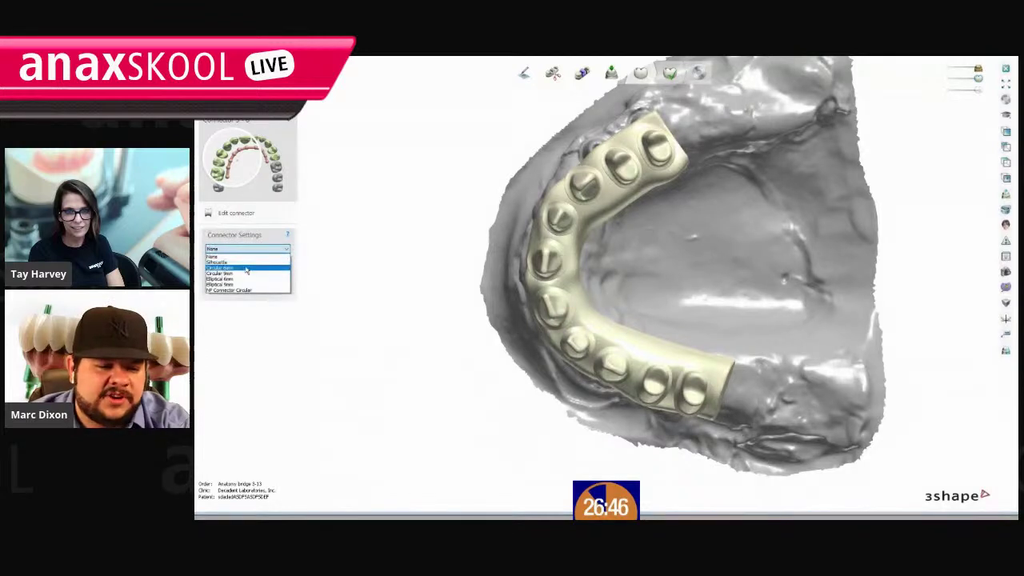
left_click(246, 268)
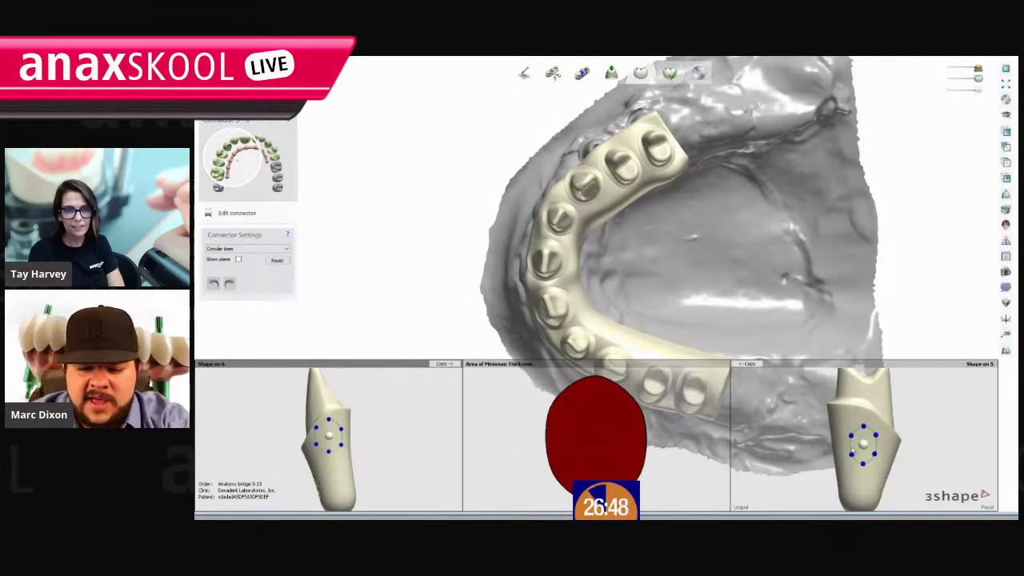
Set the connector between teeth 3 and 4 to Circular 6mm.
left_click(230, 169)
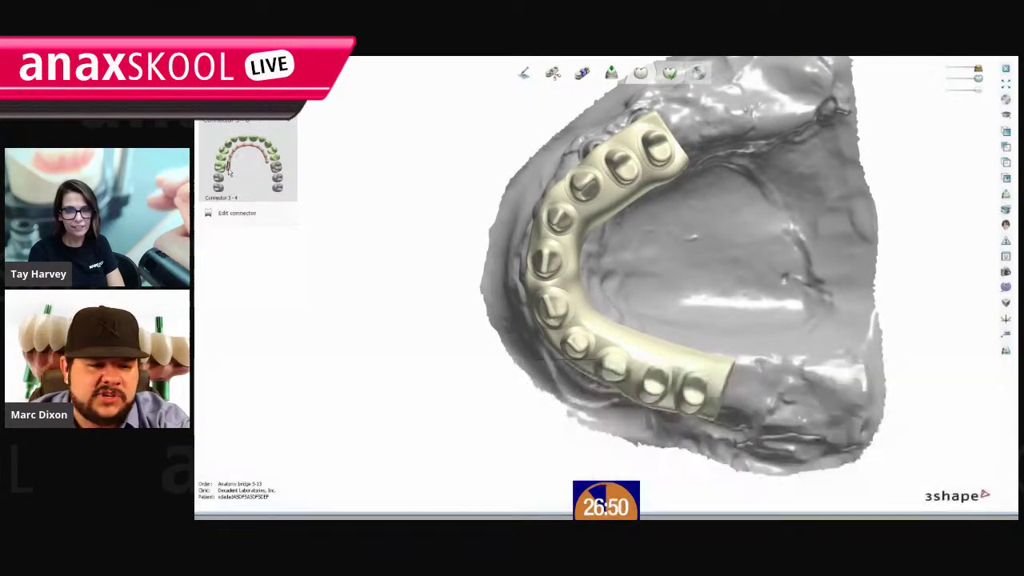
left_click(248, 249)
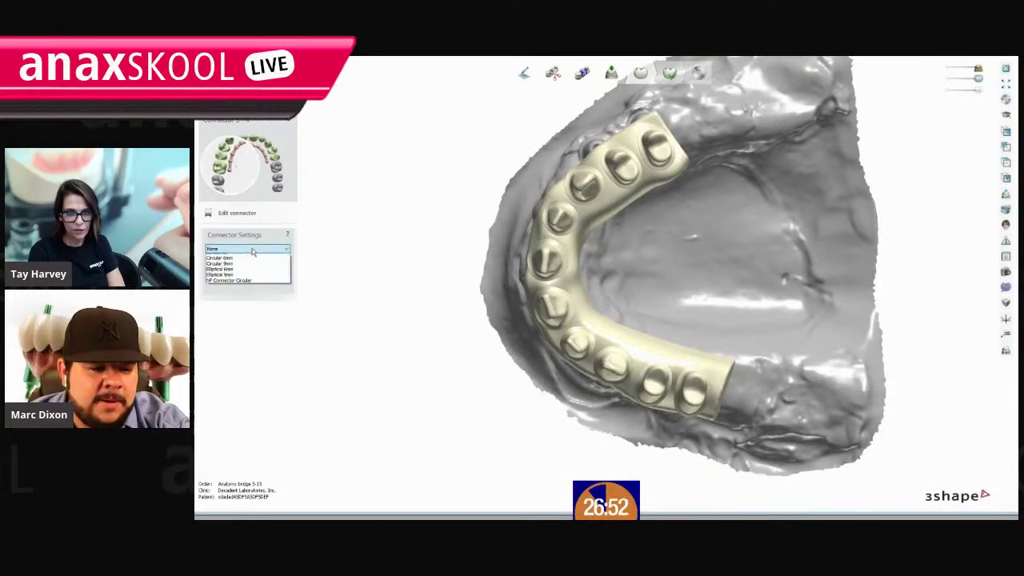
left_click(251, 269)
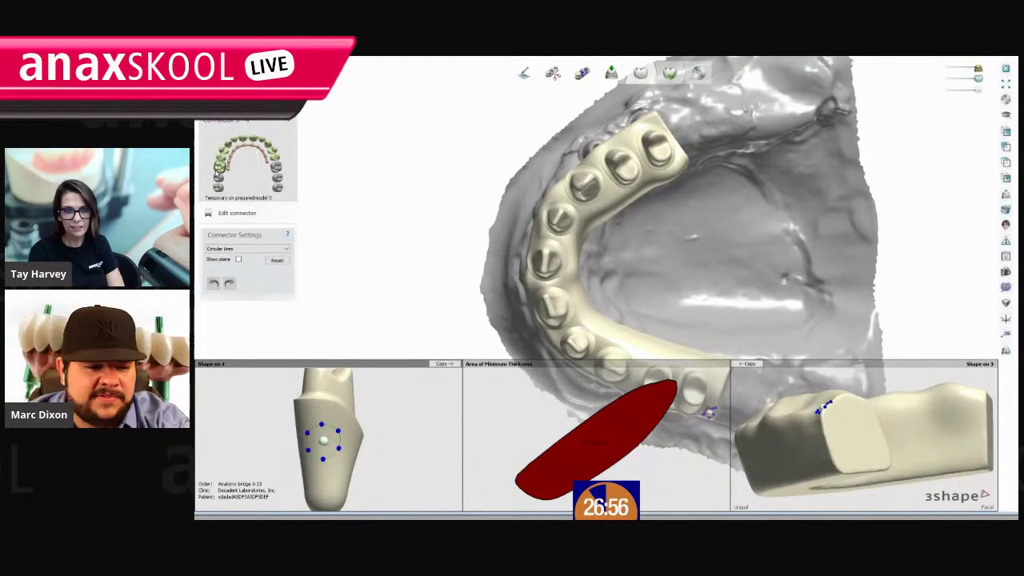
Set the connector between teeth 4 and 5 to Circular 6mm.
left_click(229, 162)
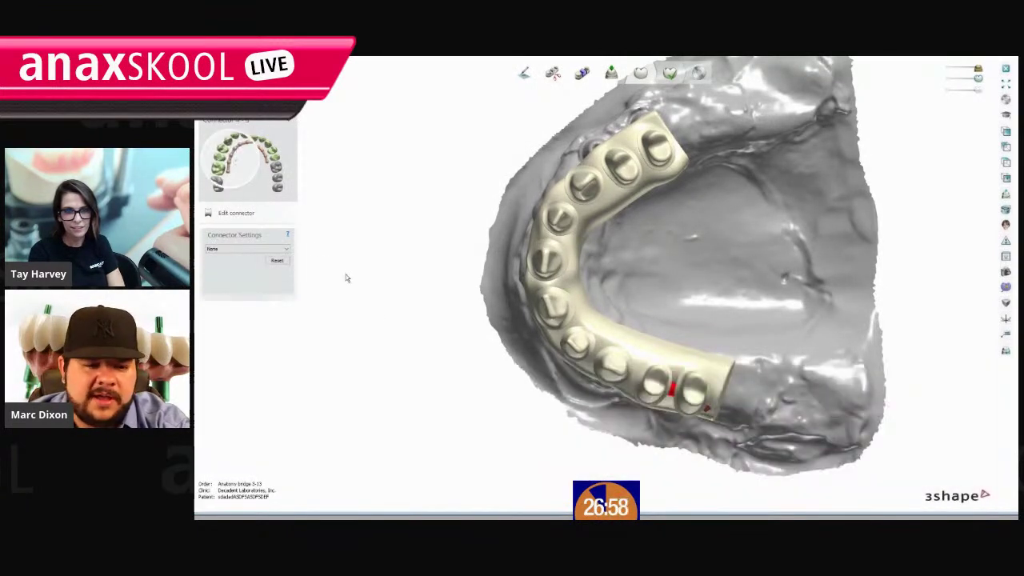
left_click(248, 249)
left_click(247, 267)
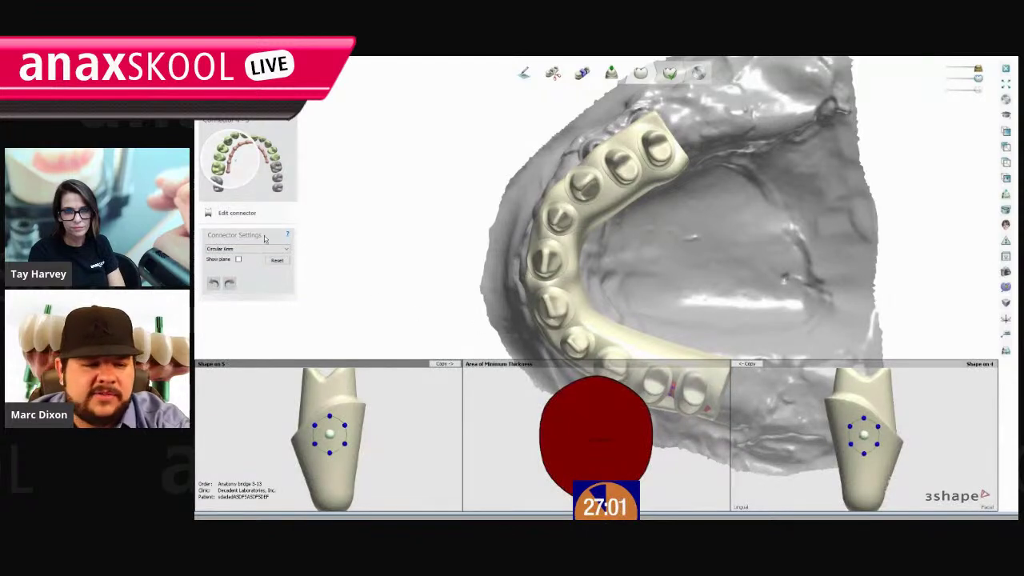
Set the connector between teeth 6 and 7 to Circular 6mm.
left_click(236, 151)
left_click(275, 248)
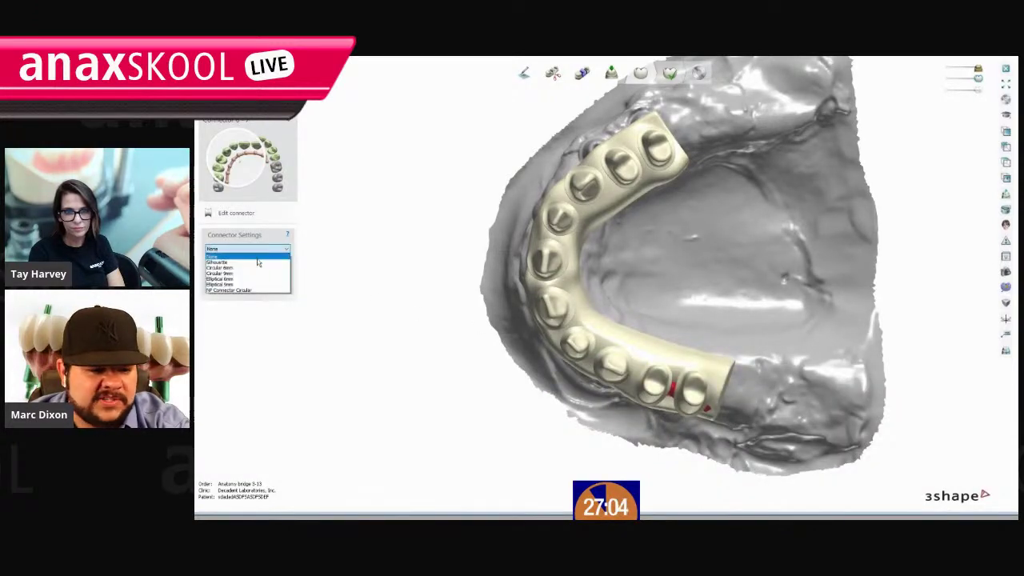
left_click(259, 264)
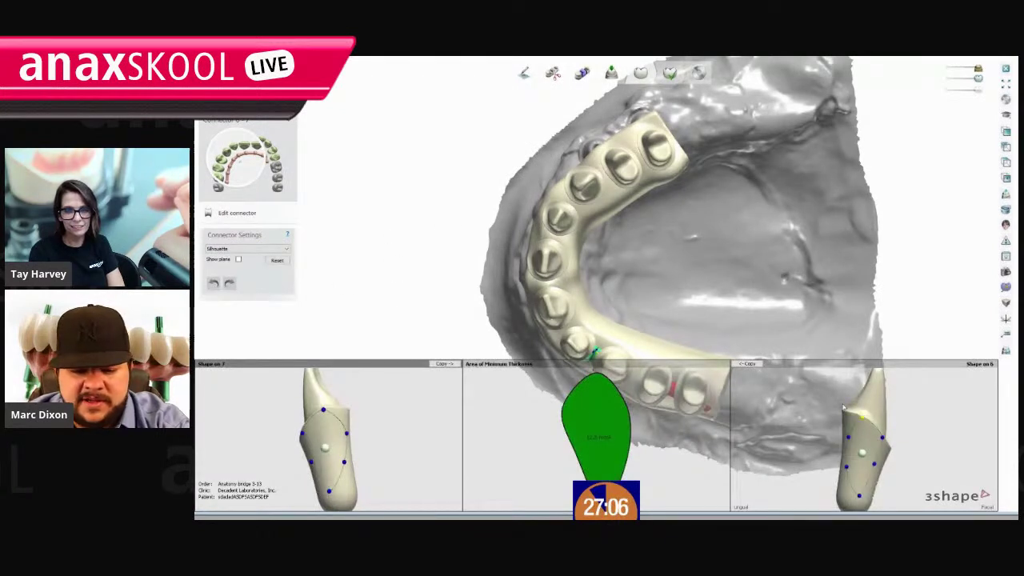
left_click(257, 250)
left_click(244, 269)
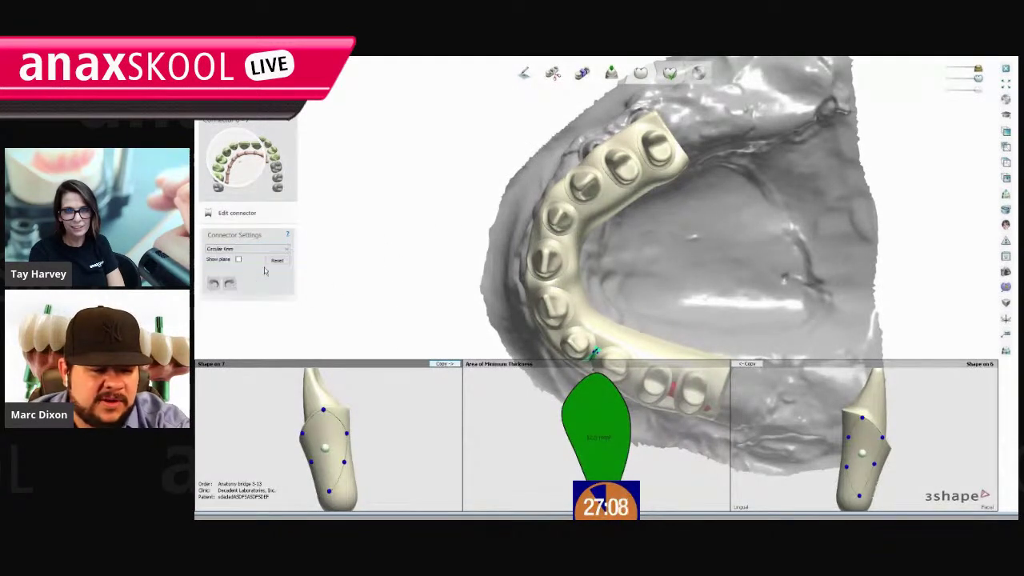
Set the connectors between teeth 7 and 8 and between teeth 8 and 9 to Circular 6mm.
left_click(244, 151)
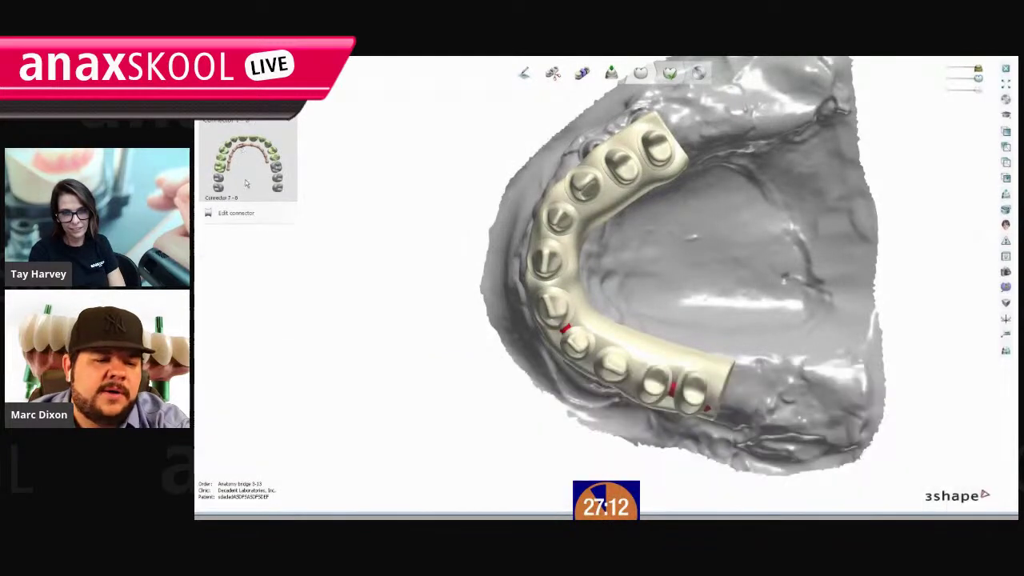
left_click(264, 249)
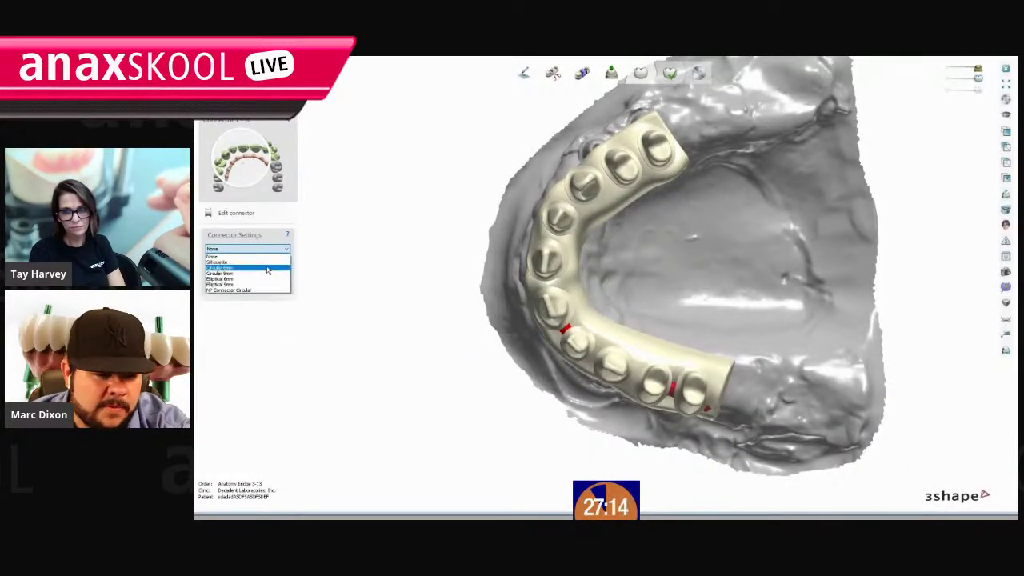
left_click(265, 268)
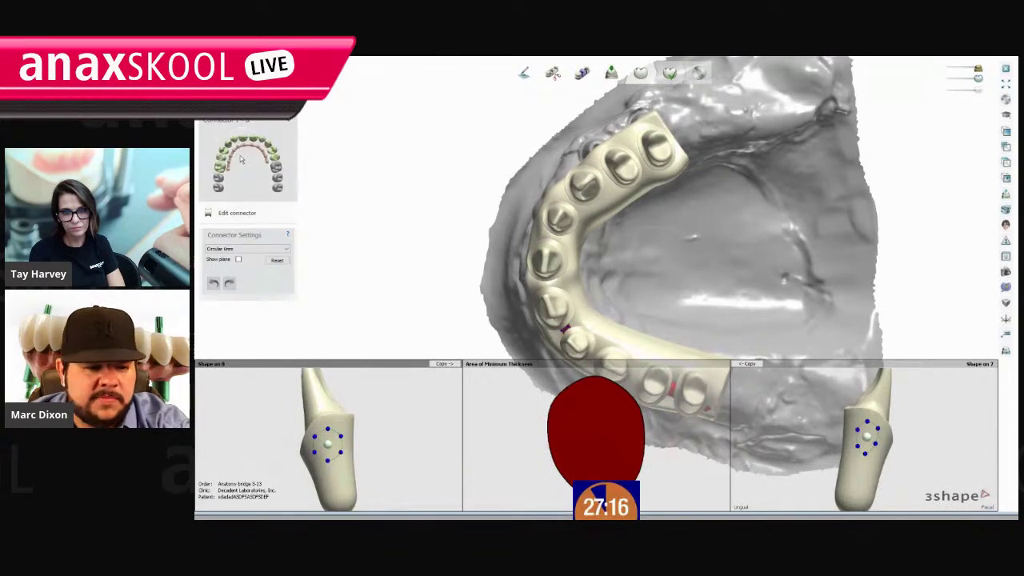
left_click(246, 151)
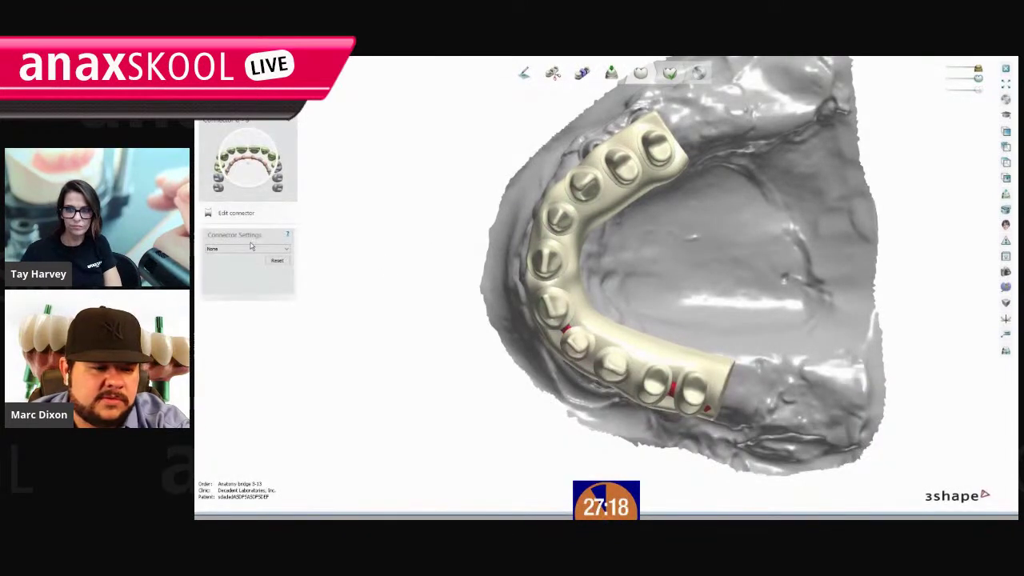
left_click(250, 247)
left_click(264, 268)
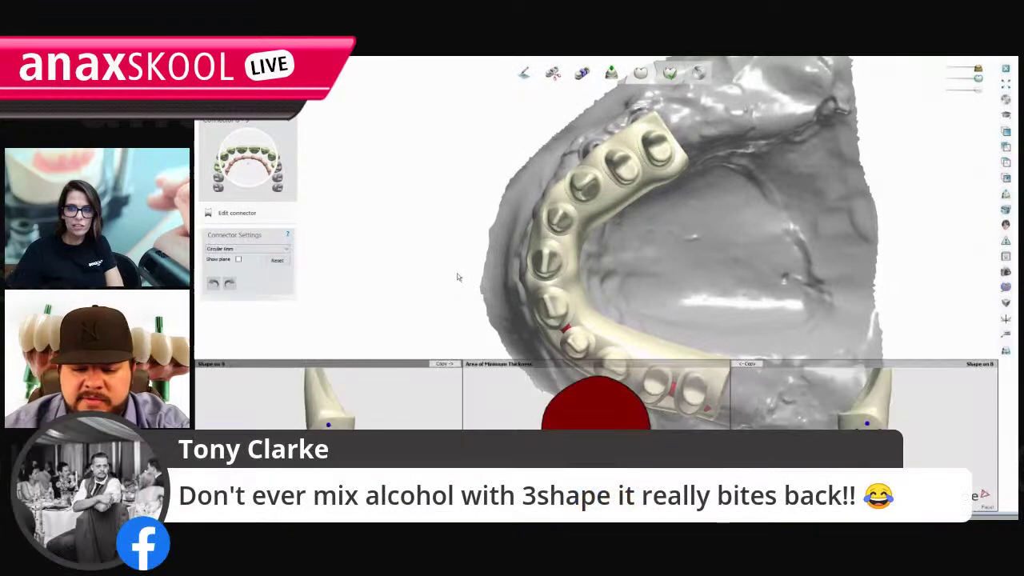
Set the connectors between teeth 9 and 10 and between teeth 10 and 11 to Circular 6mm.
left_click(255, 148)
left_click(248, 249)
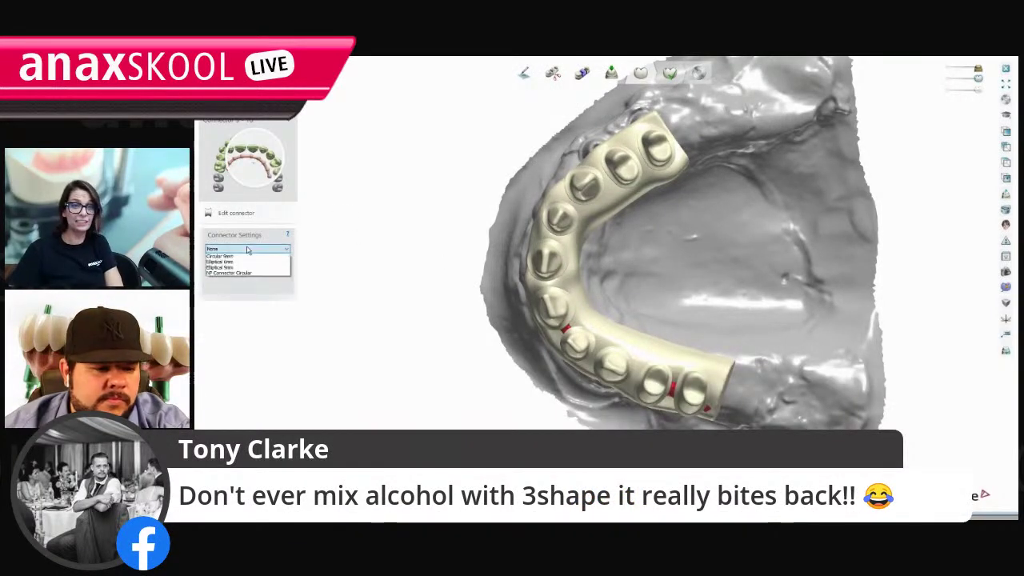
left_click(238, 268)
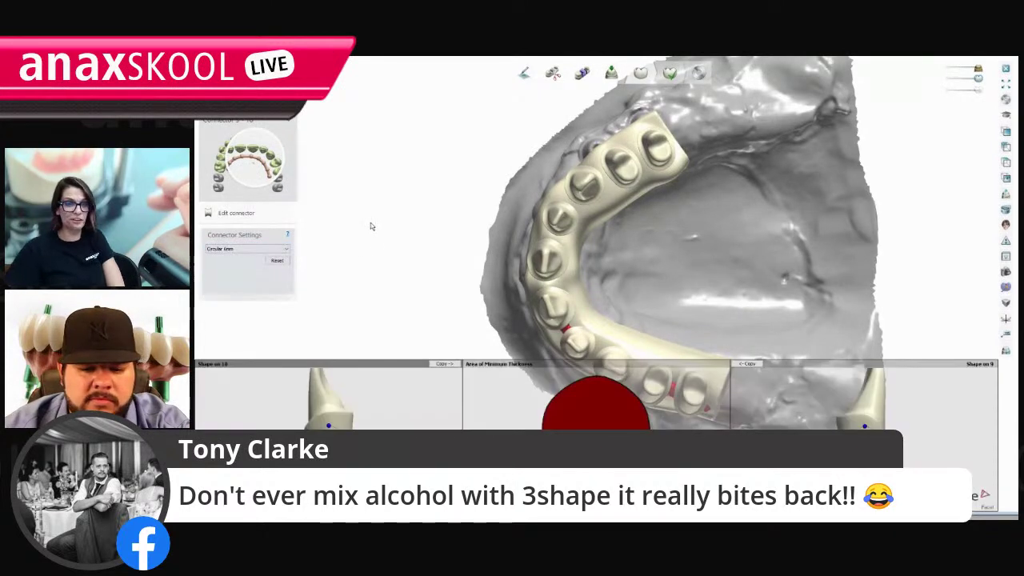
left_click(266, 179)
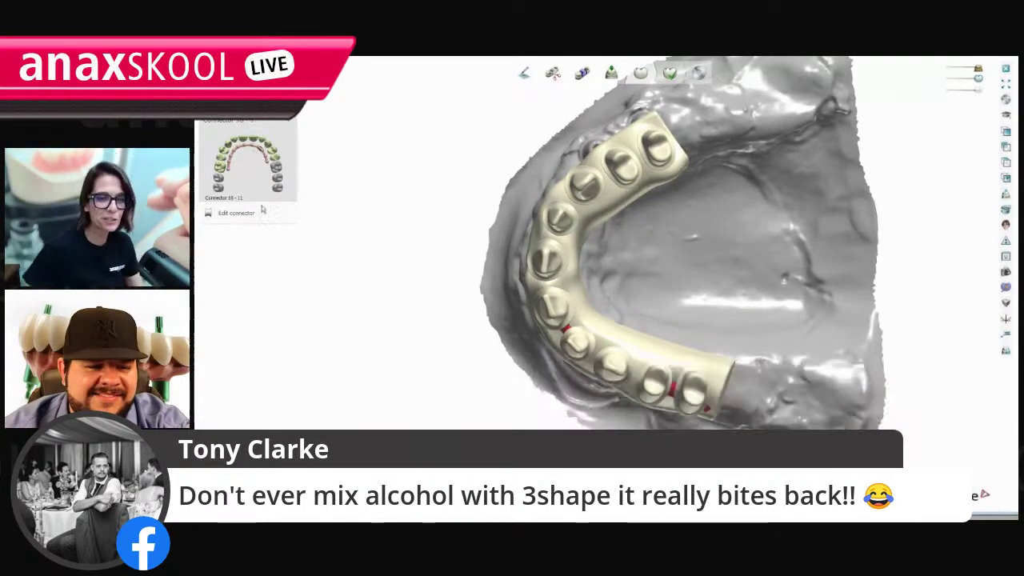
left_click(276, 253)
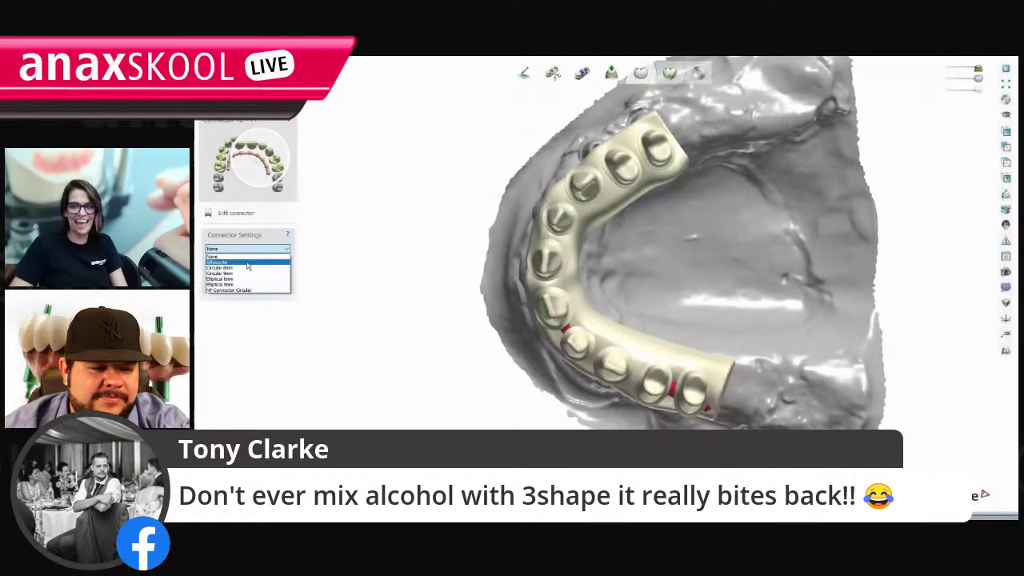
left_click(251, 268)
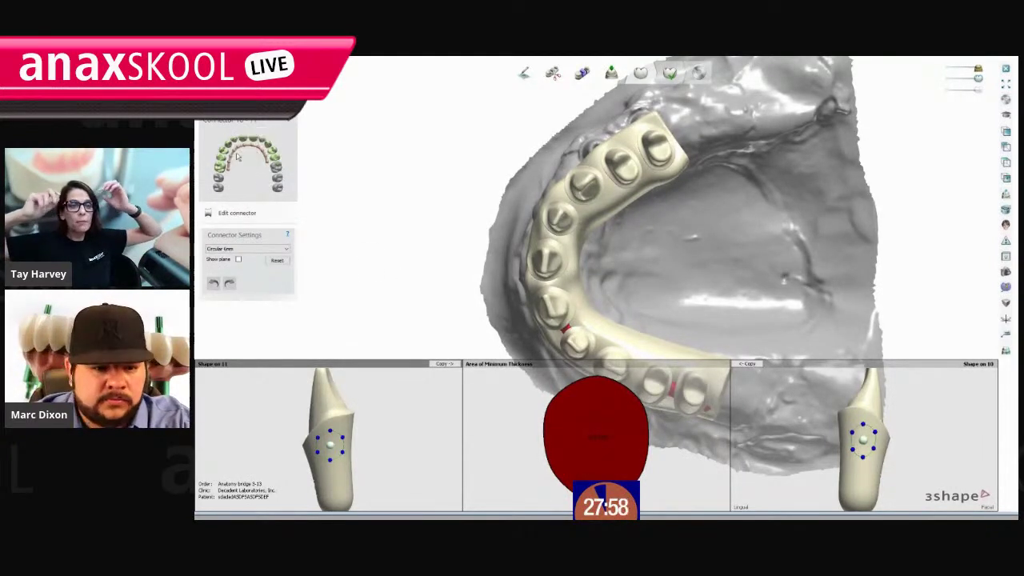
Set the connectors between teeth 11 and 12 and between teeth 12 and 13 to Circular 6mm and try to combine the models.
left_click(264, 158)
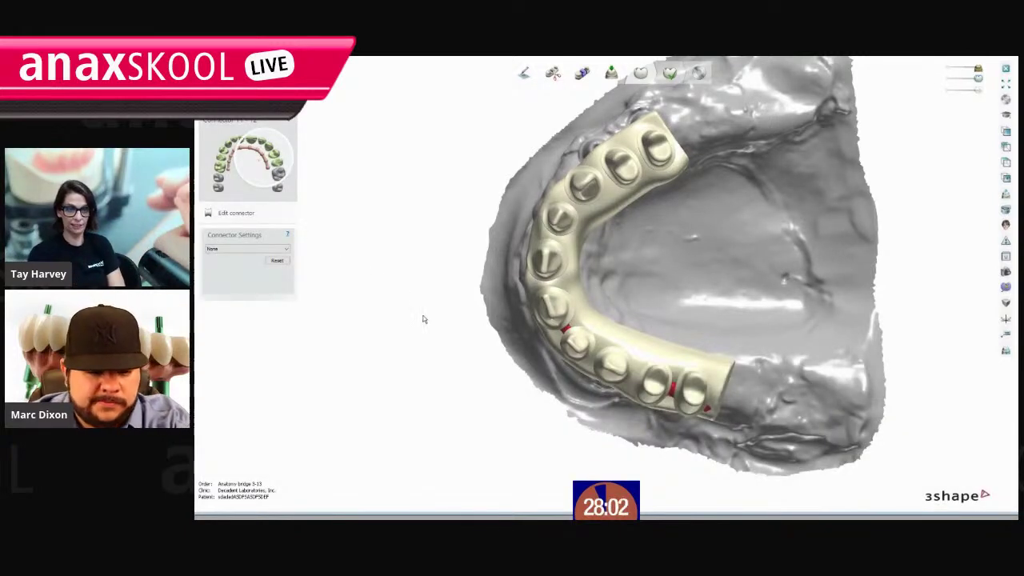
left_click(268, 249)
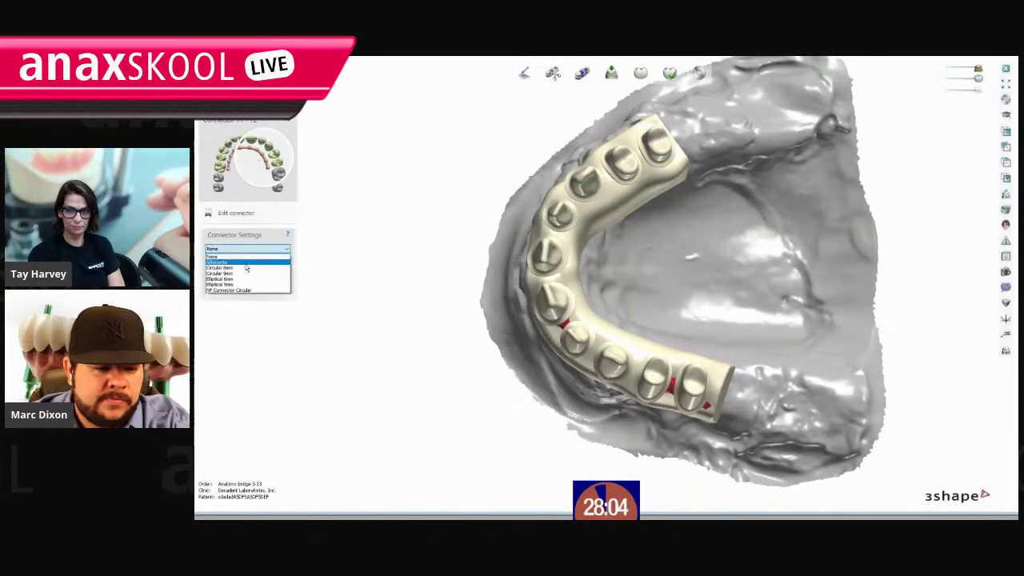
left_click(248, 267)
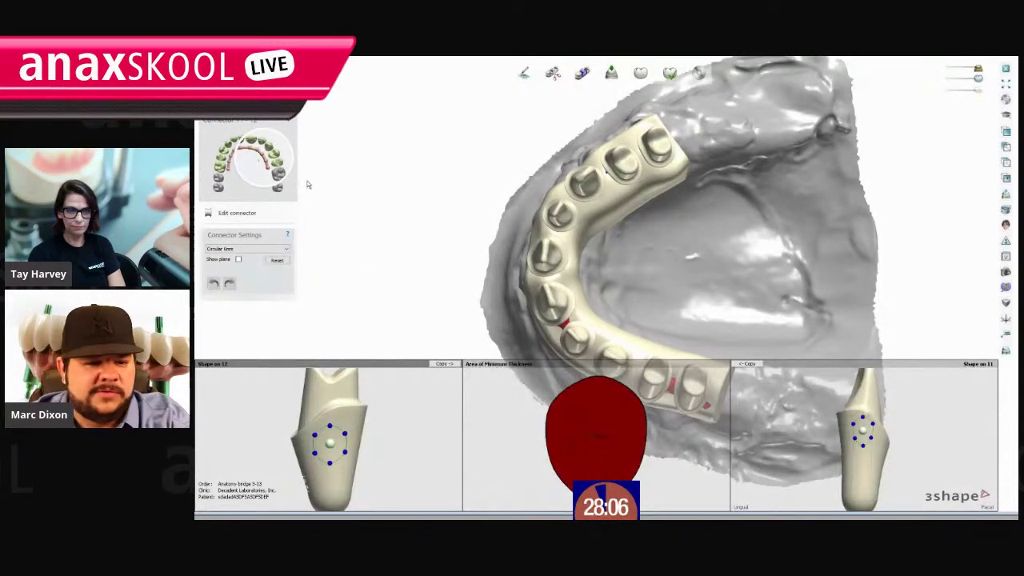
left_click(409, 319)
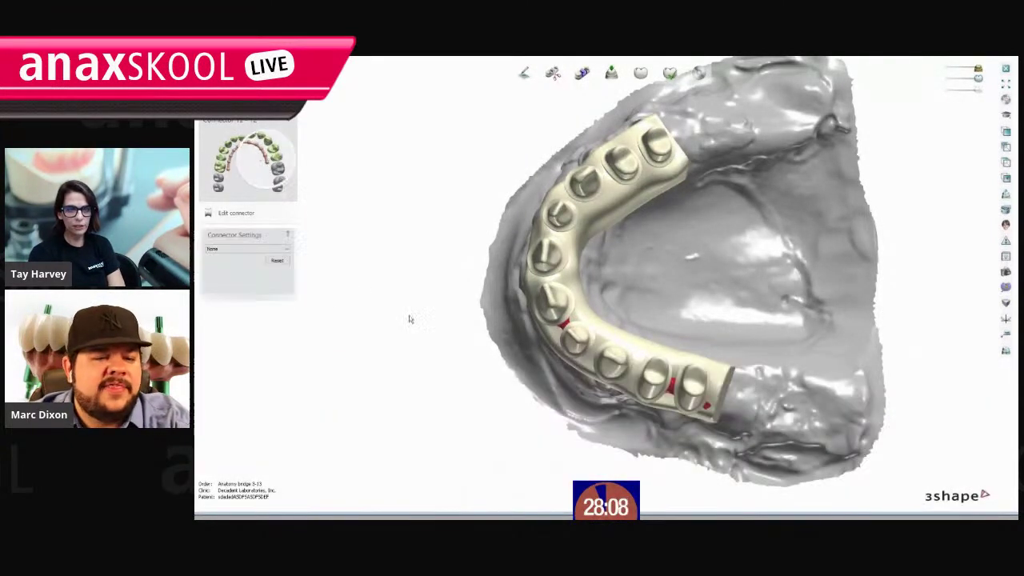
left_click(247, 249)
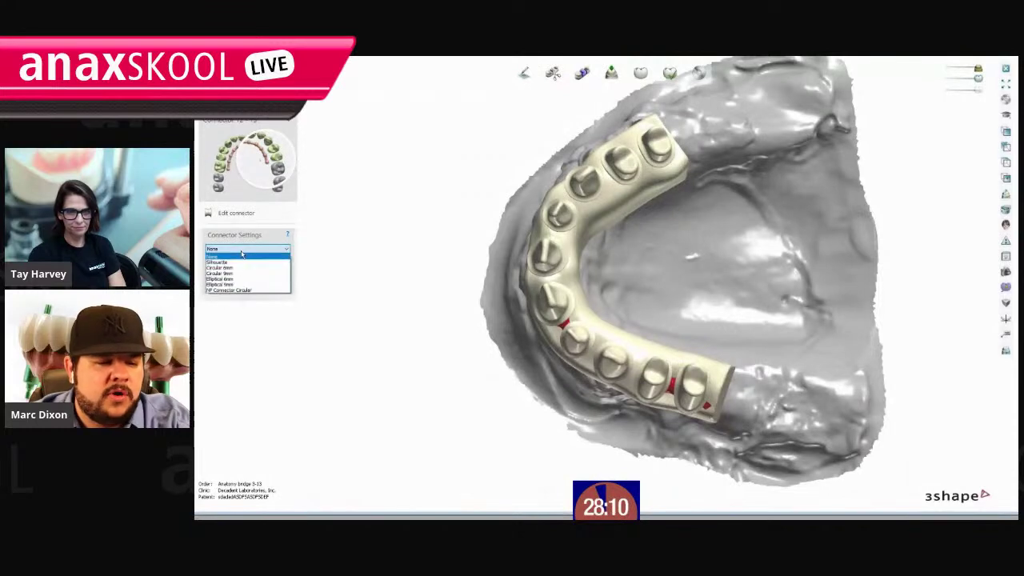
left_click(246, 267)
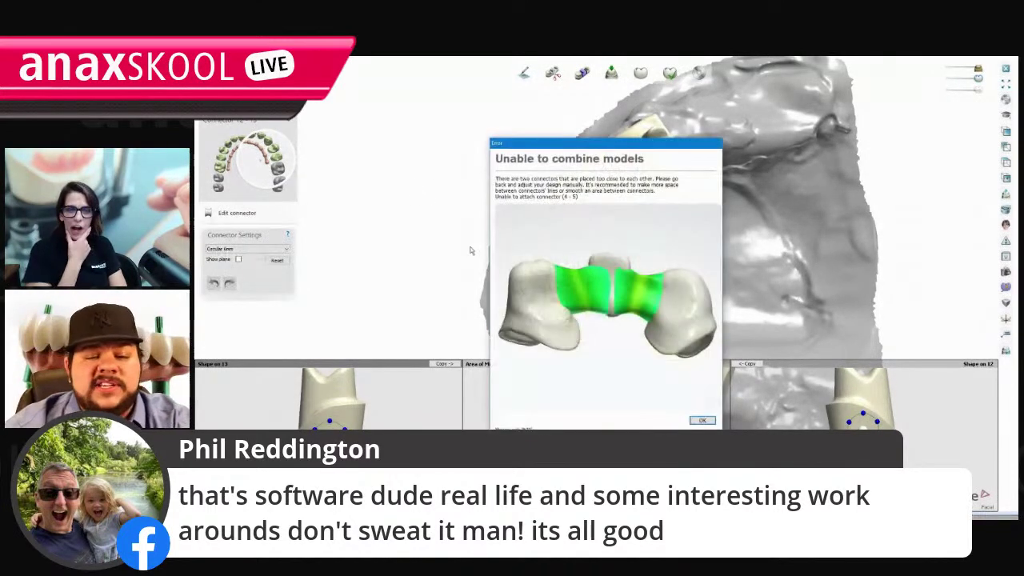
left_click(703, 420)
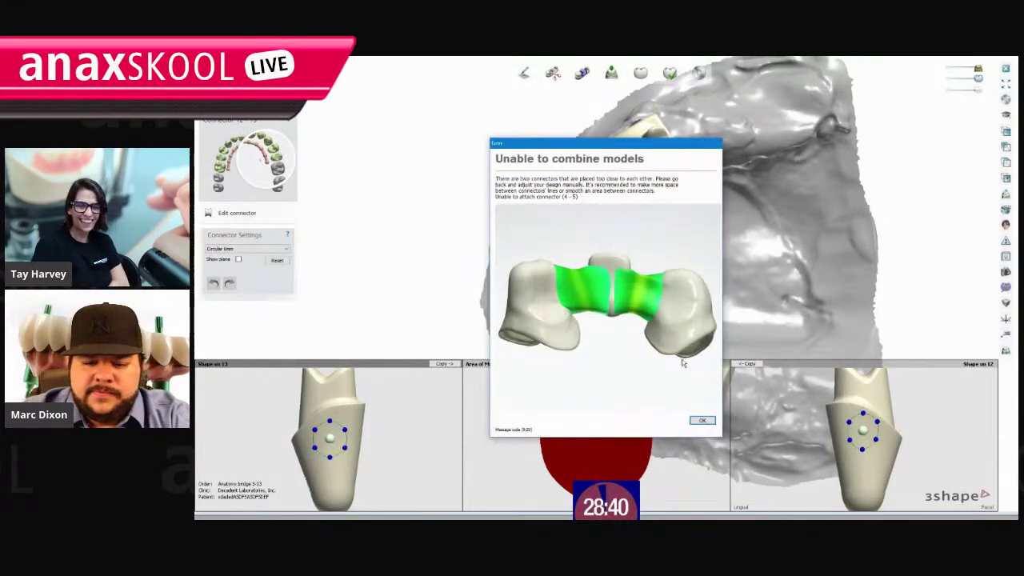
left_click(703, 421)
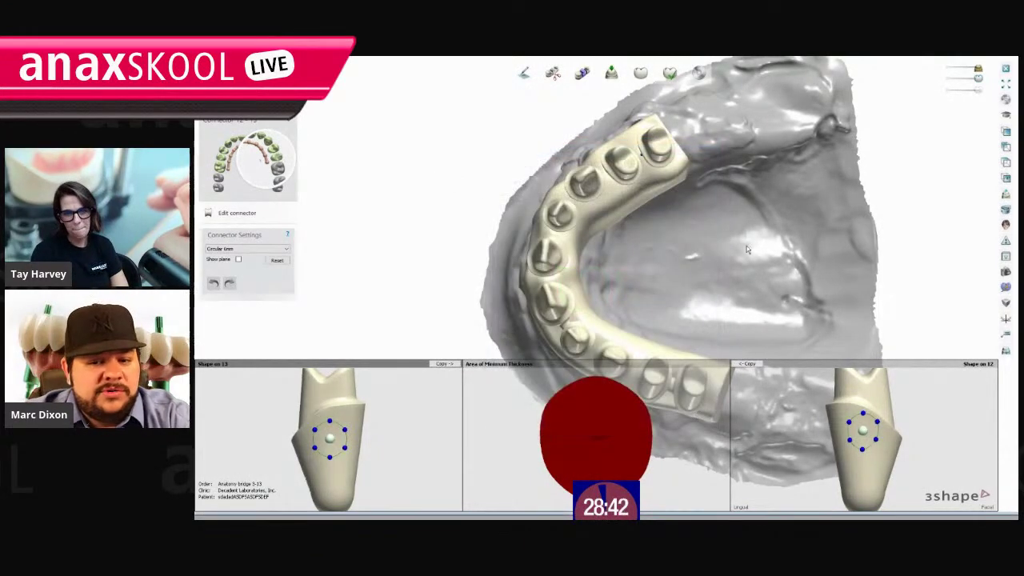
Try to enlarge the 12-13 connector by spreading its outline points on both teeth, and retry combining the models.
right_click_drag(747, 250, 694, 238)
scroll(829, 442, "up", 2)
left_click_drag(859, 414, 844, 405)
left_click_drag(861, 440, 900, 450)
left_click_drag(900, 413, 902, 424)
left_click_drag(345, 429, 353, 415)
left_click_drag(314, 449, 349, 452)
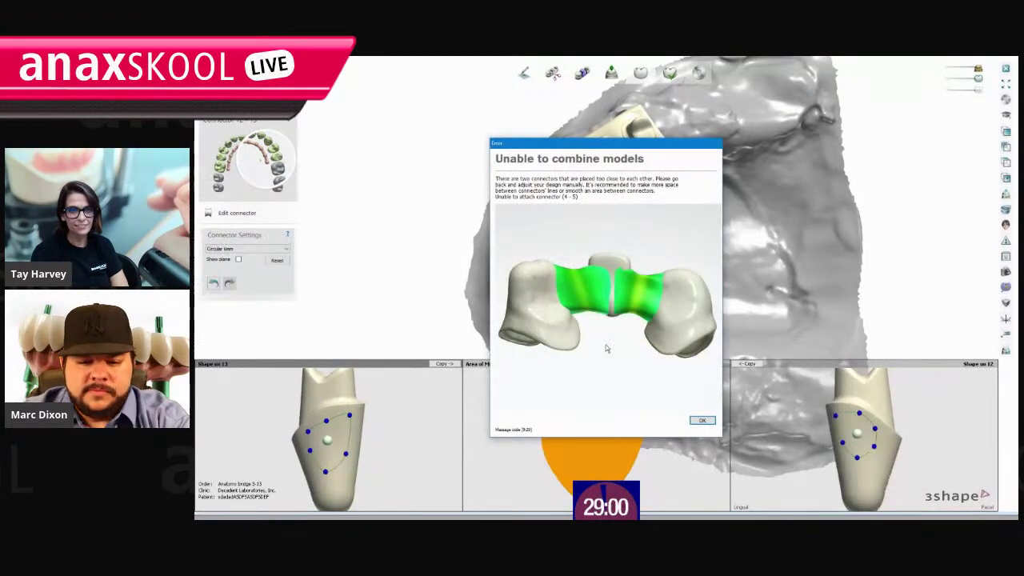
left_click(692, 419)
Set the connector between teeth 12 and 13 to None and return to Smile Composer with the bridge units semi-transparent.
left_click(270, 249)
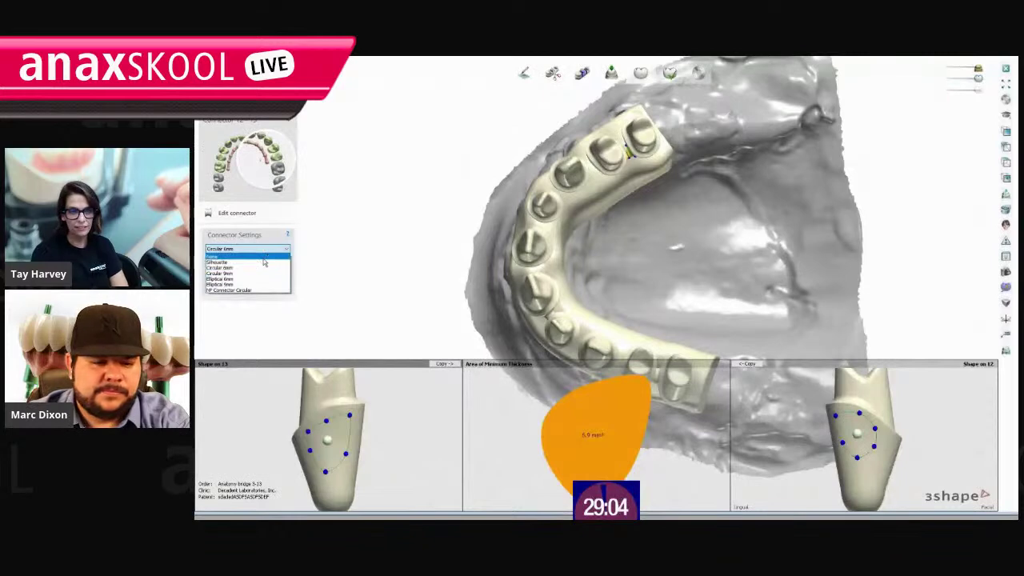
left_click(264, 256)
scroll(682, 192, "up", 3)
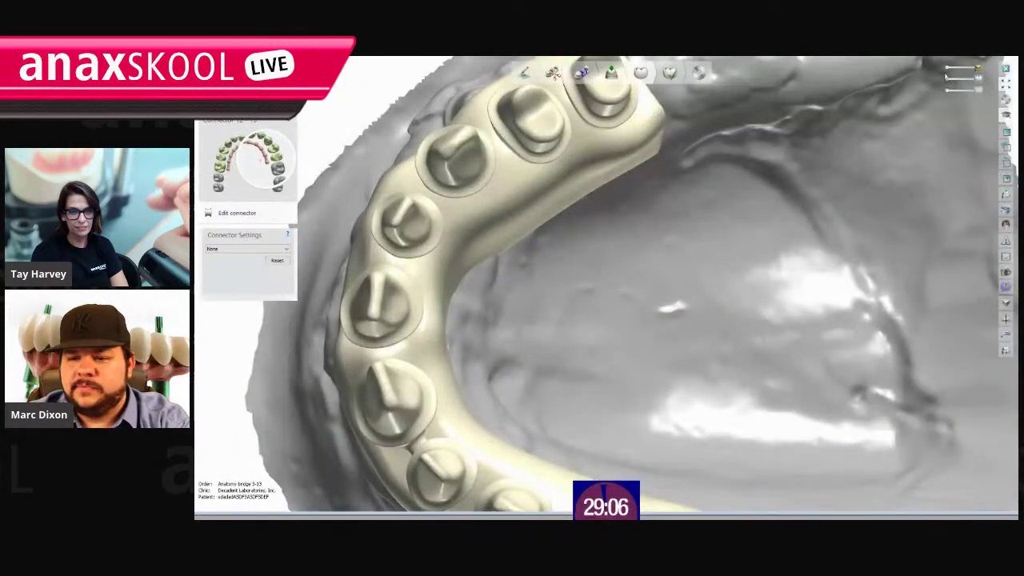
left_click(947, 90)
left_click(976, 91)
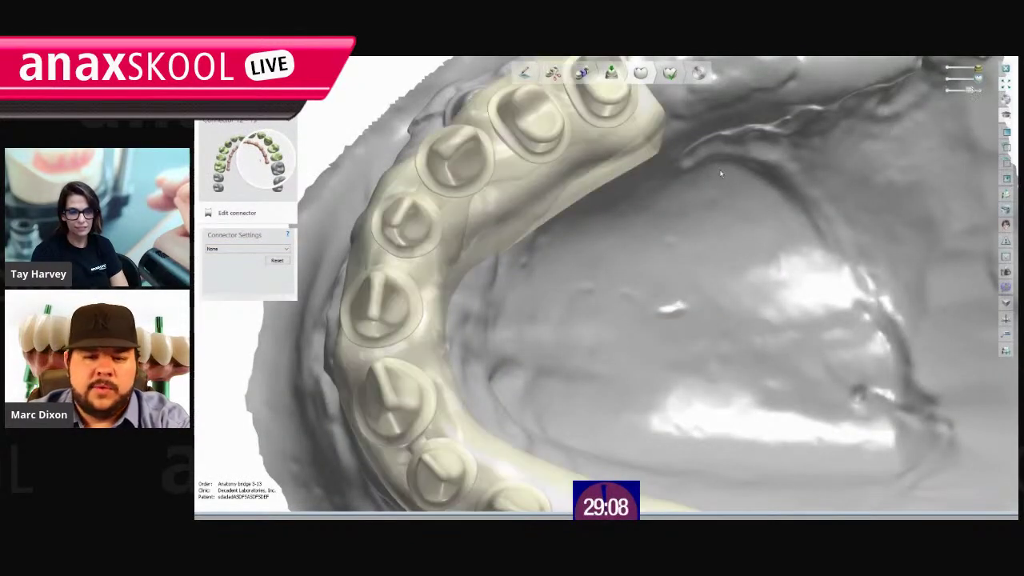
right_click_drag(512, 304, 519, 222)
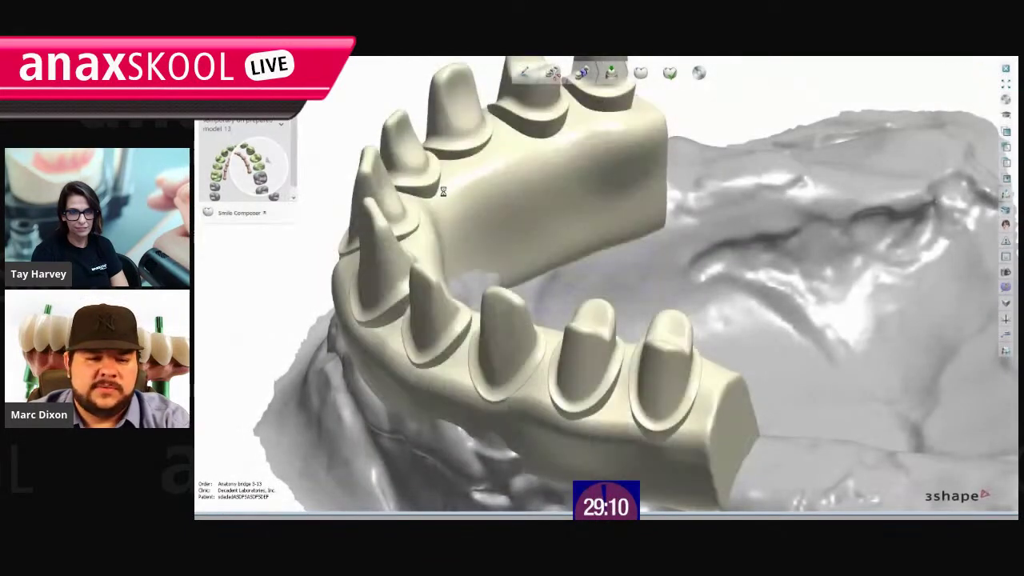
left_click_drag(969, 90, 954, 90)
Morph the side of the tooth 13 abutment below its margin outward towards tooth 12 with the single-tooth morphing tool.
left_click(230, 340)
mouse_move(608, 248)
right_mouse_down()
mouse_move(589, 261)
mouse_move(566, 136)
right_mouse_up()
scroll(566, 136, "up", 3)
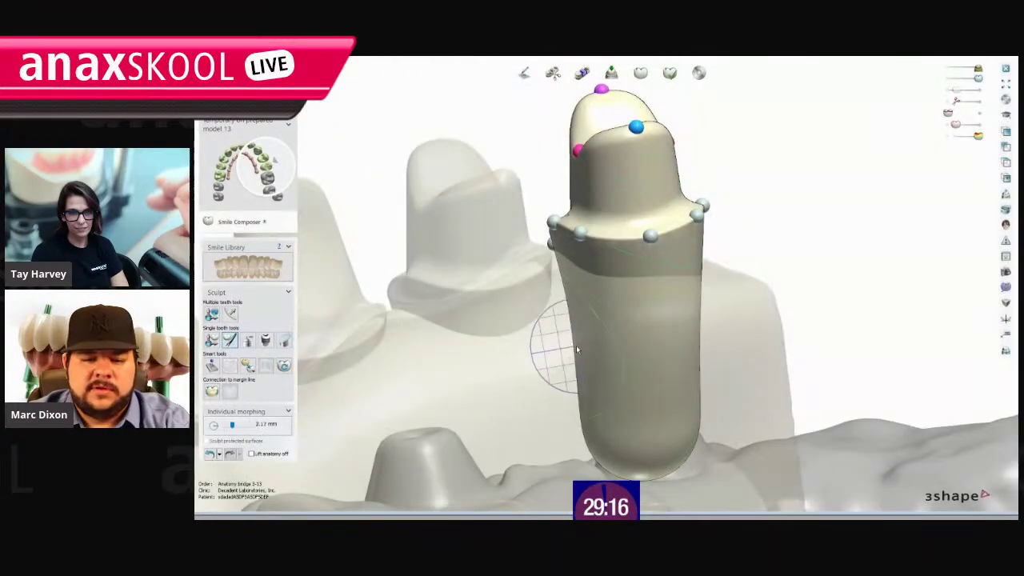
scroll(576, 345, "up", 3)
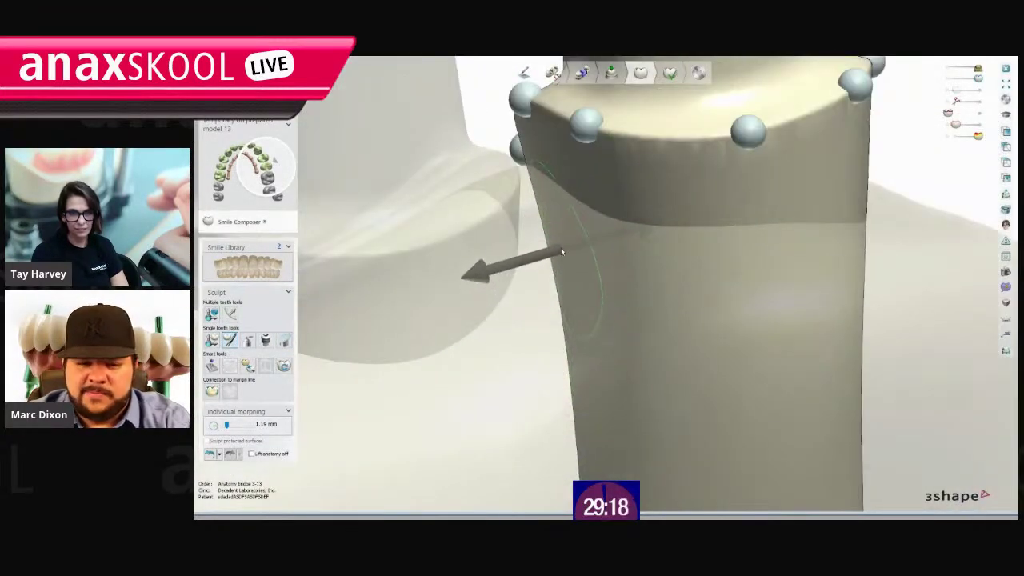
left_click_drag(565, 252, 507, 267)
mouse_move(600, 371)
right_mouse_down()
mouse_move(574, 373)
mouse_move(612, 361)
mouse_move(599, 279)
right_mouse_up()
left_click_drag(600, 279, 564, 300)
right_click_drag(621, 327, 584, 312)
left_click_drag(562, 279, 500, 244)
scroll(551, 240, "down", 5)
Return to the bridge connectors, advance through them to the one between teeth 12 and 13, and try to combine the models.
left_click(280, 90)
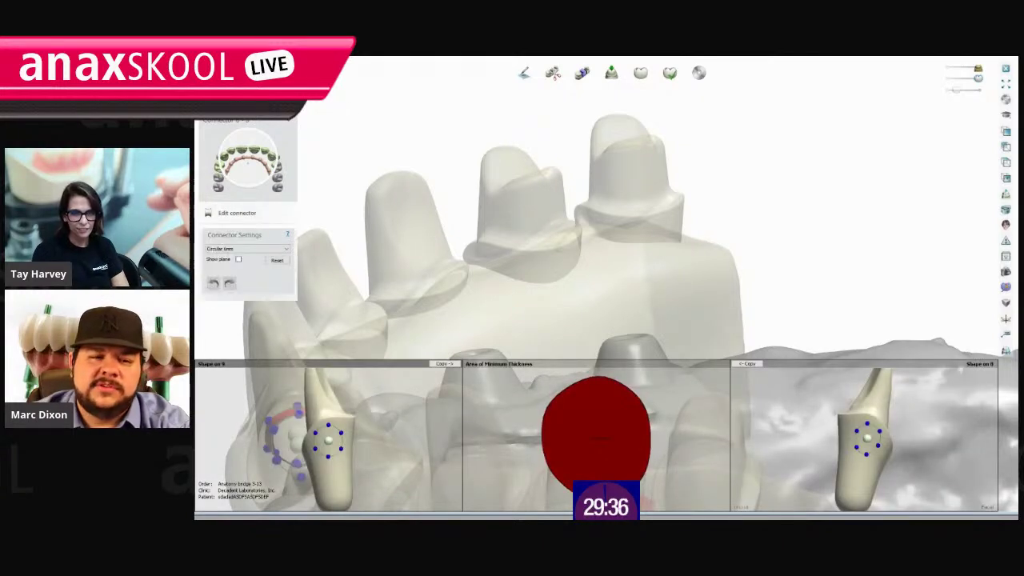
left_click(332, 103)
left_click(334, 127)
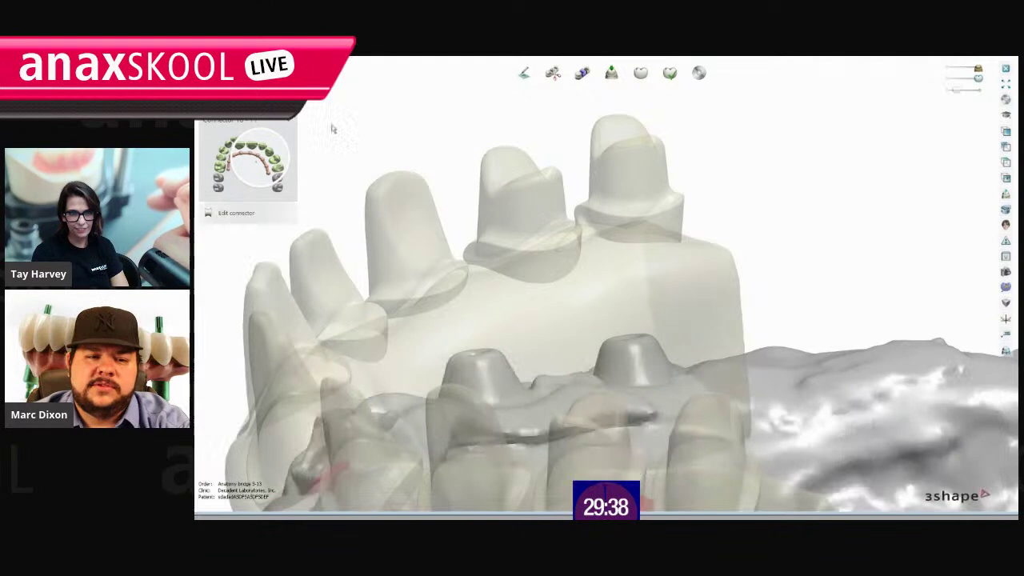
left_click(347, 120)
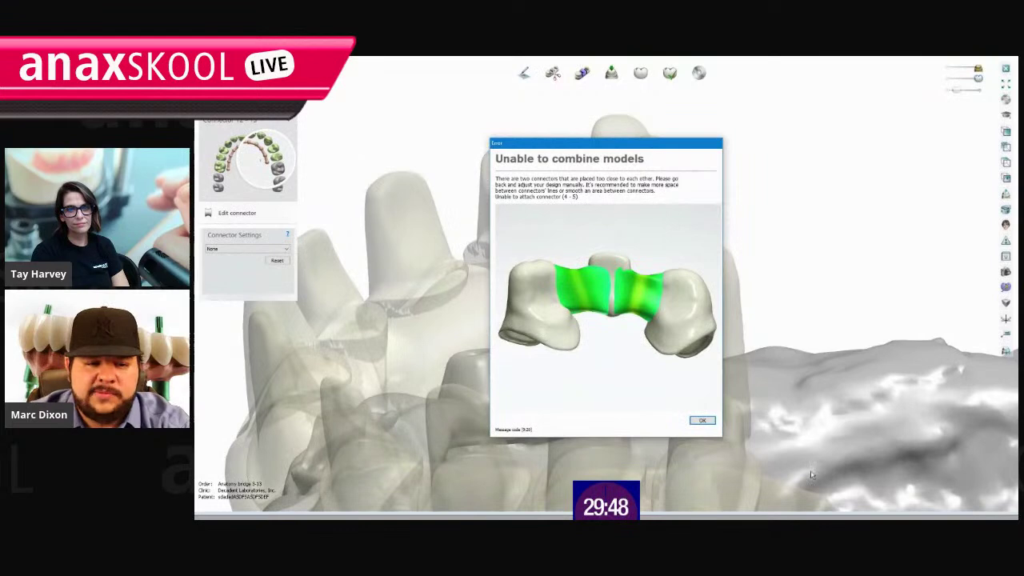
left_click(702, 420)
Make the bridge slightly more transparent and set the connector between teeth 12 and 13 to Circular 6mm.
right_click_drag(740, 328, 752, 268)
left_click_drag(958, 90, 955, 91)
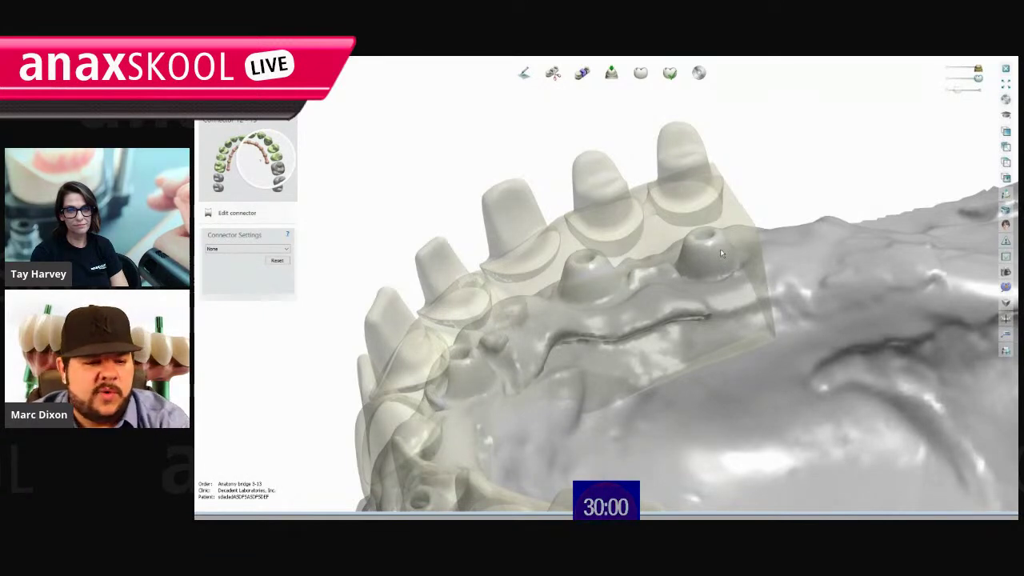
left_click(248, 248)
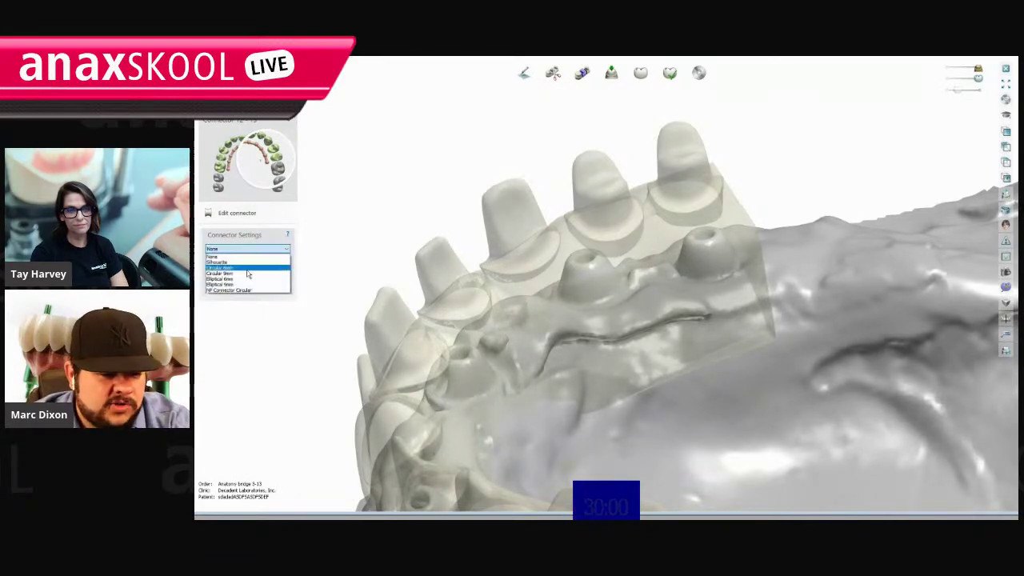
left_click(228, 267)
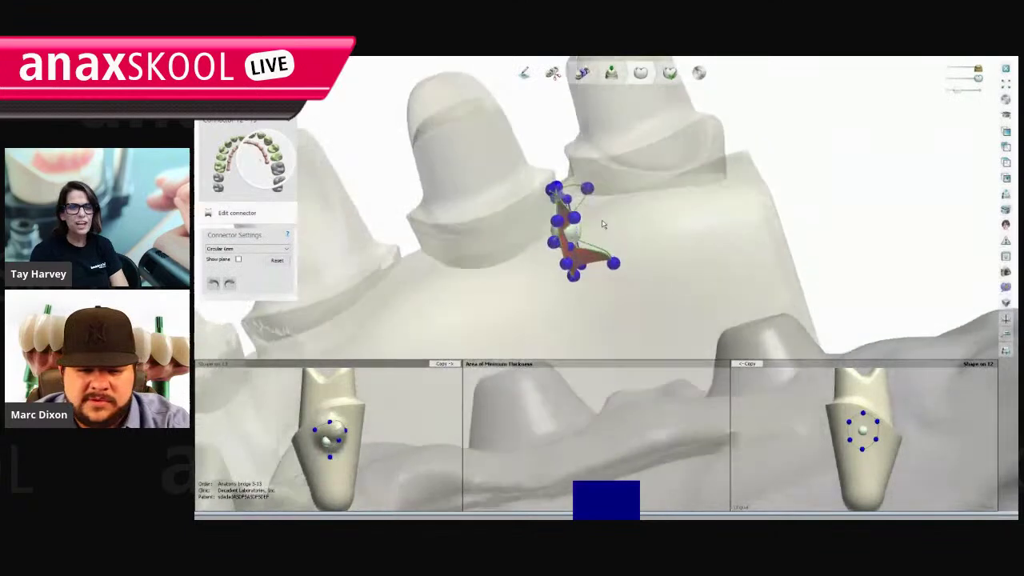
Change the connector between teeth 12 and 13 to Silhouette, narrow its outline on tooth 12 and try to combine the models.
left_click(248, 249)
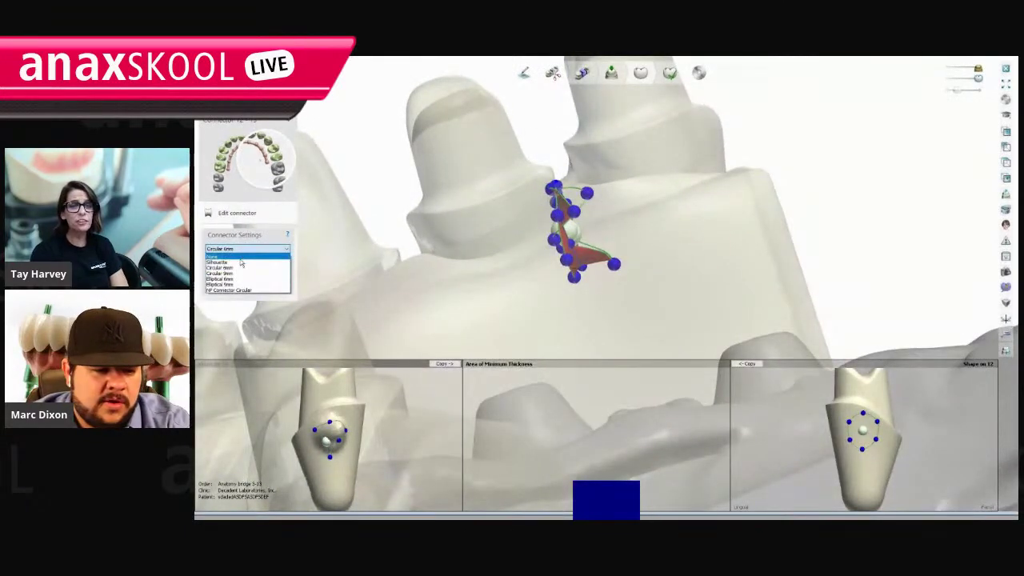
left_click(240, 254)
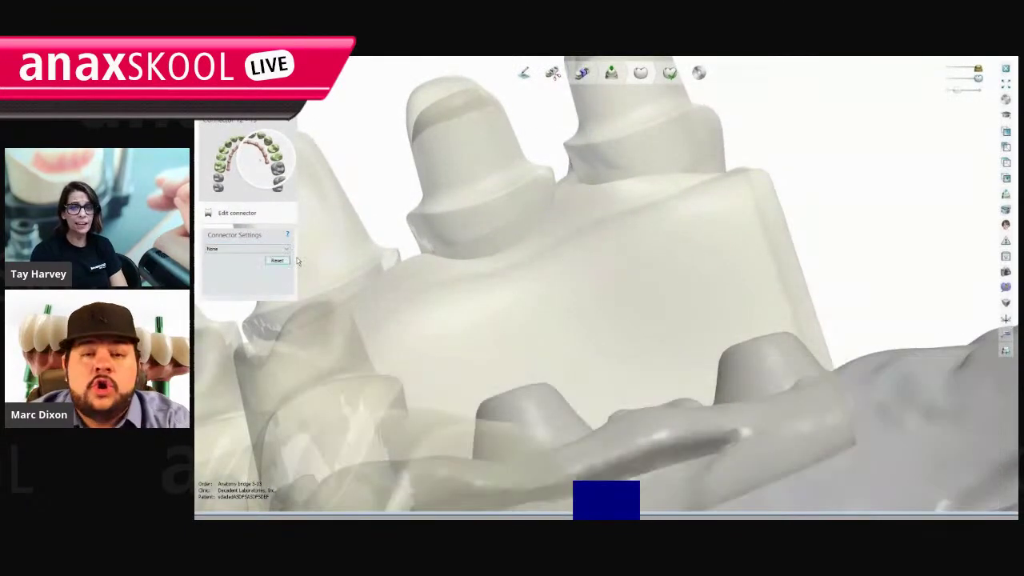
left_click(248, 249)
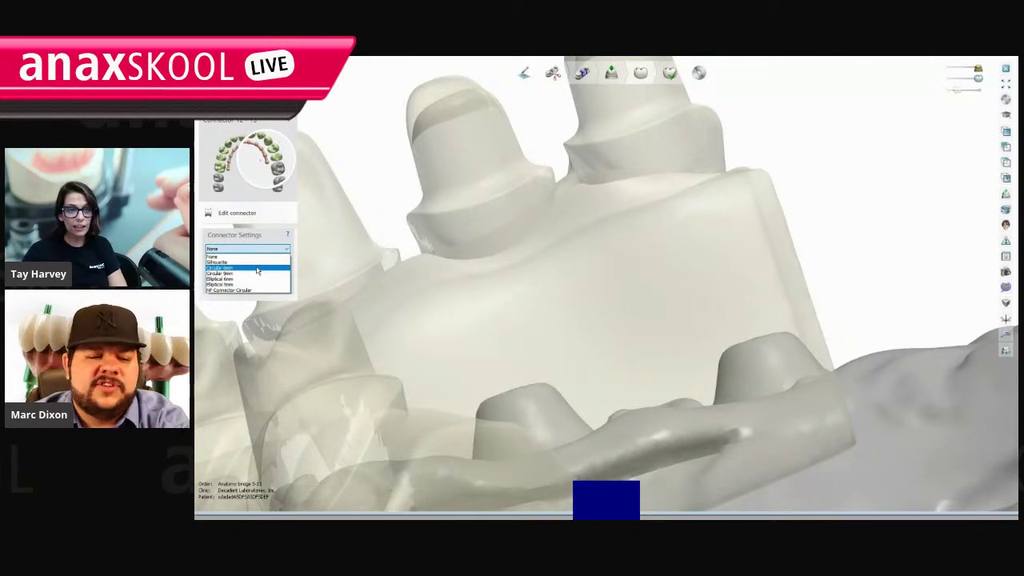
left_click(255, 262)
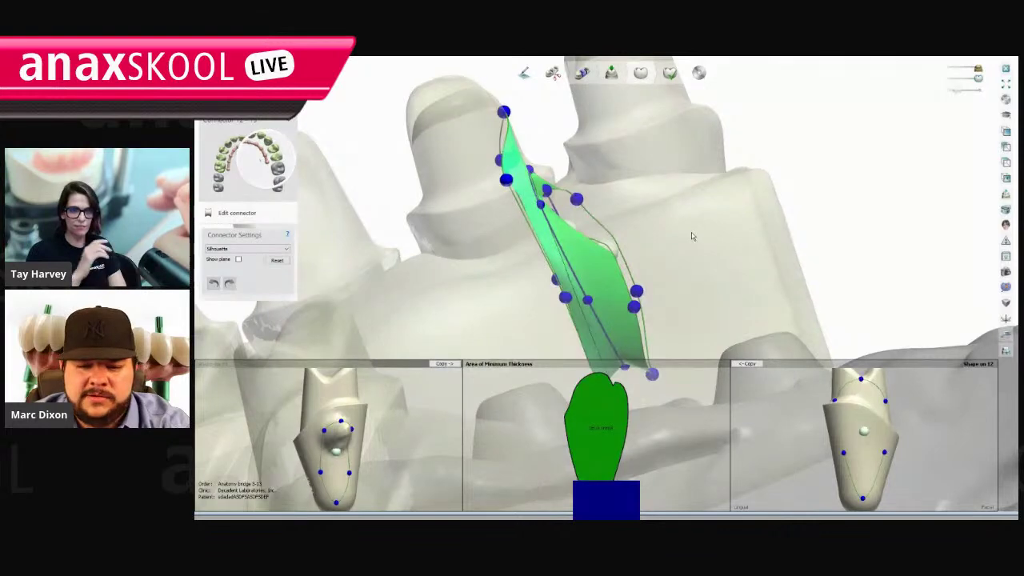
right_click_drag(693, 236, 704, 266)
left_click_drag(863, 394, 854, 437)
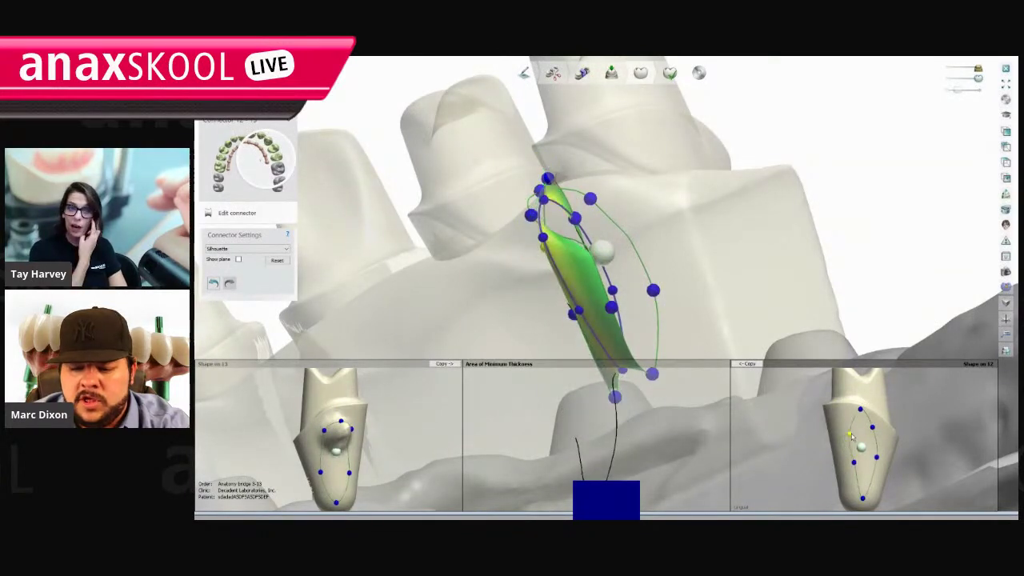
right_click_drag(414, 275, 436, 259)
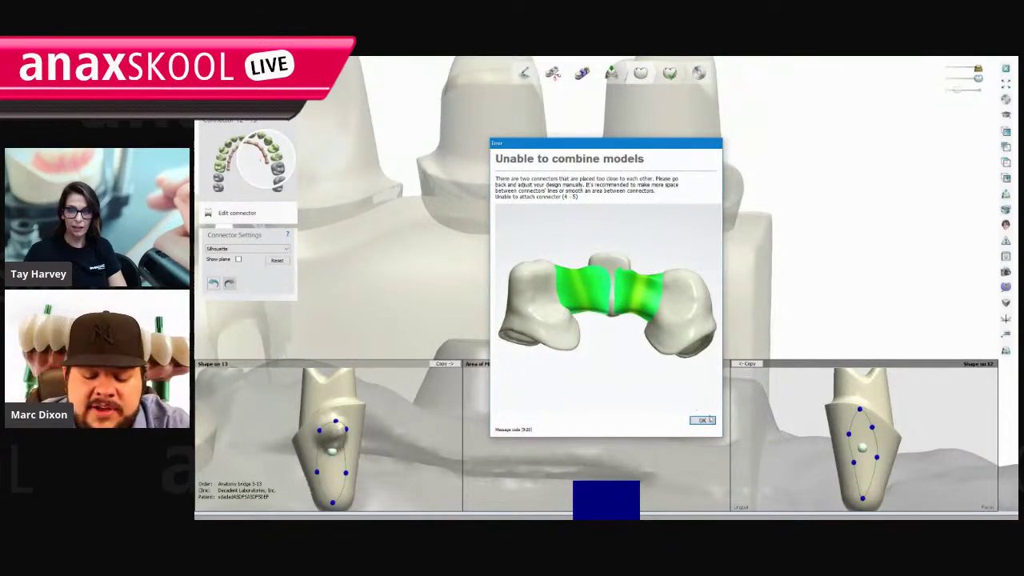
left_click(703, 420)
Set the connector between teeth 12 and 13 to Circular 6mm, show its plane and try again to combine the models.
left_click(269, 250)
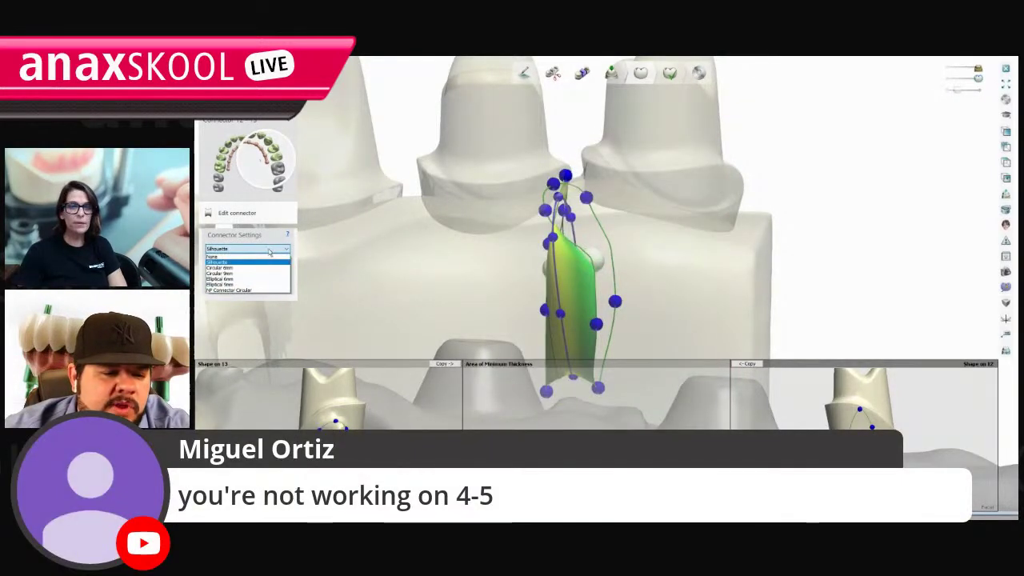
left_click(243, 267)
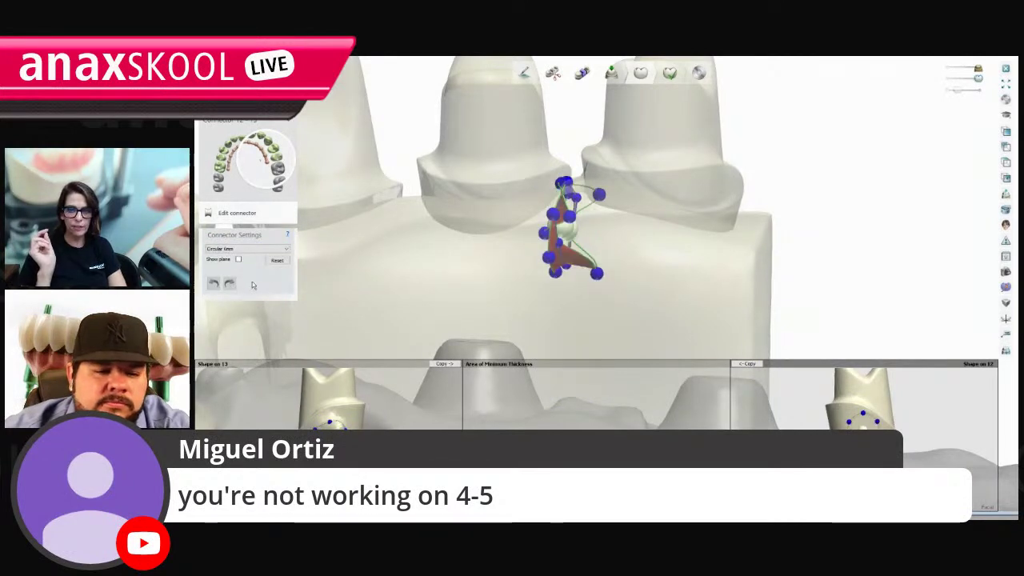
left_click(237, 261)
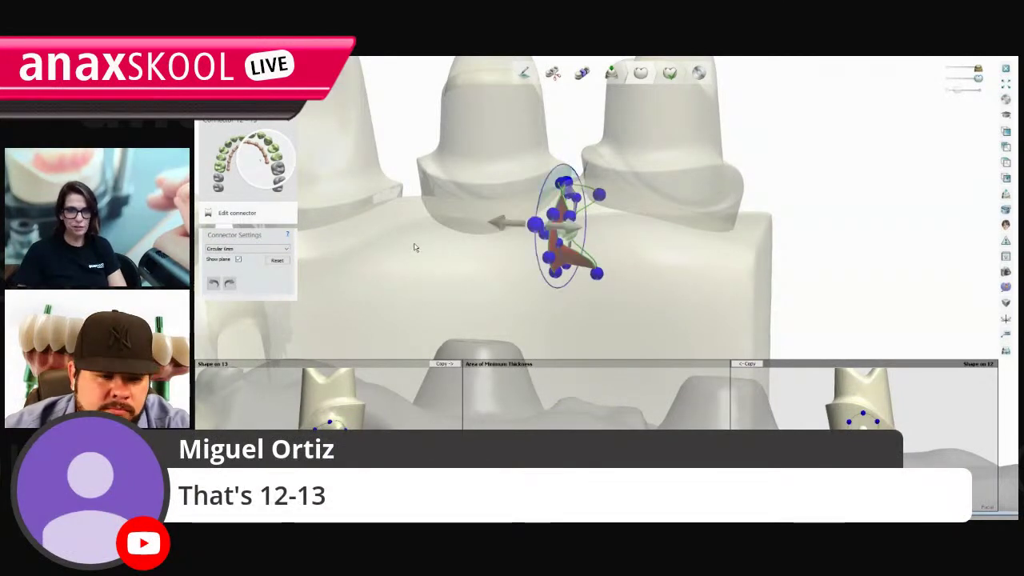
scroll(414, 251, "down", 3)
middle_click_drag(455, 253, 555, 254)
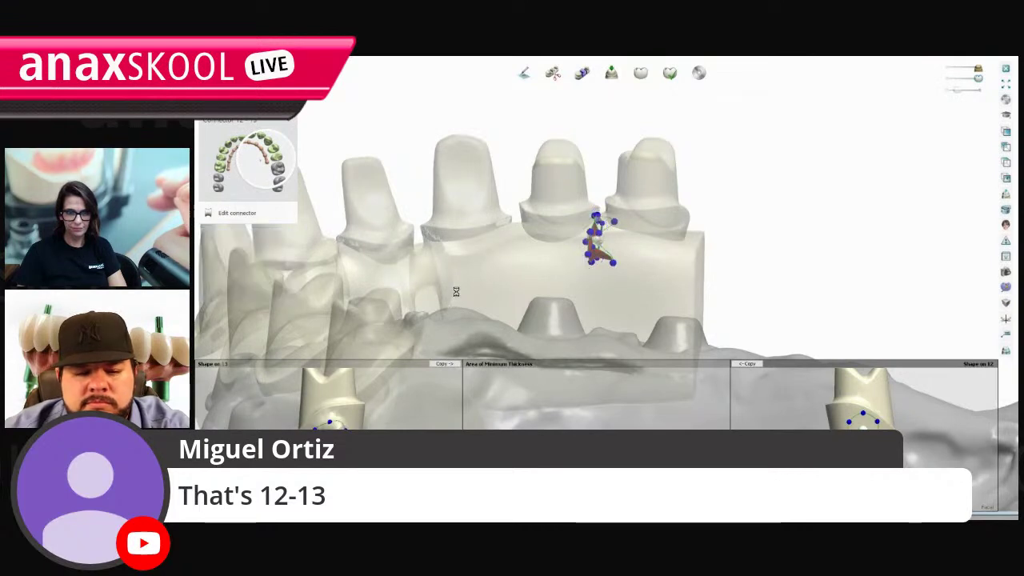
left_click(711, 419)
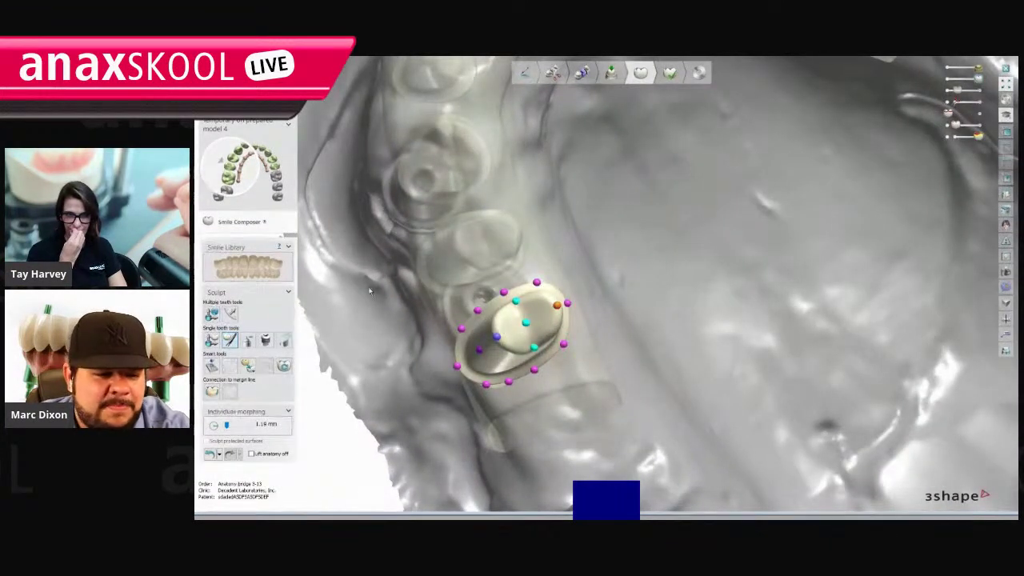
Inspect the facing sides of the abutments on teeth 4 and 5 below their margins in Smile Composer.
right_click_drag(432, 332, 634, 295)
scroll(592, 328, "up", 5)
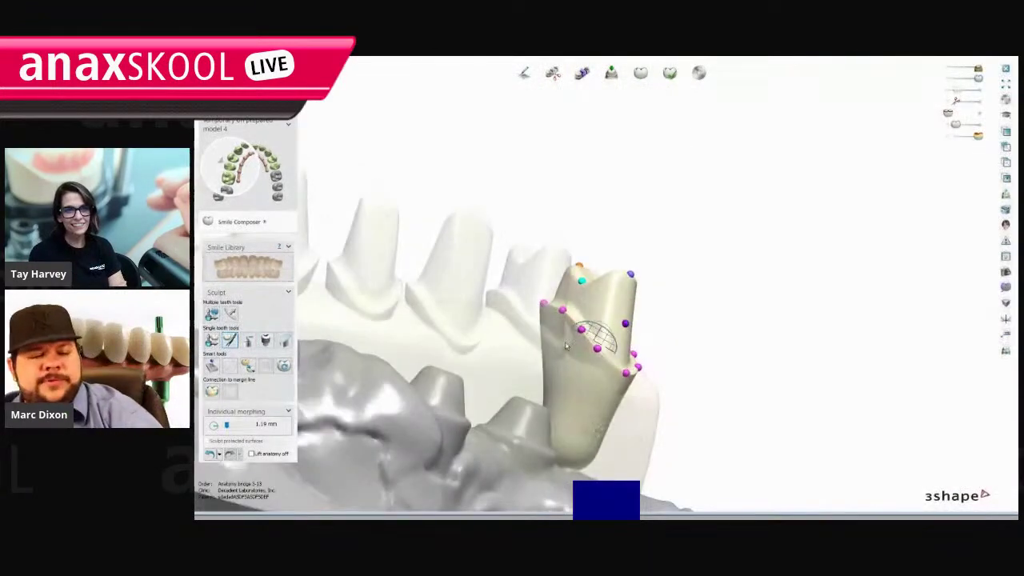
right_click_drag(599, 379, 510, 326)
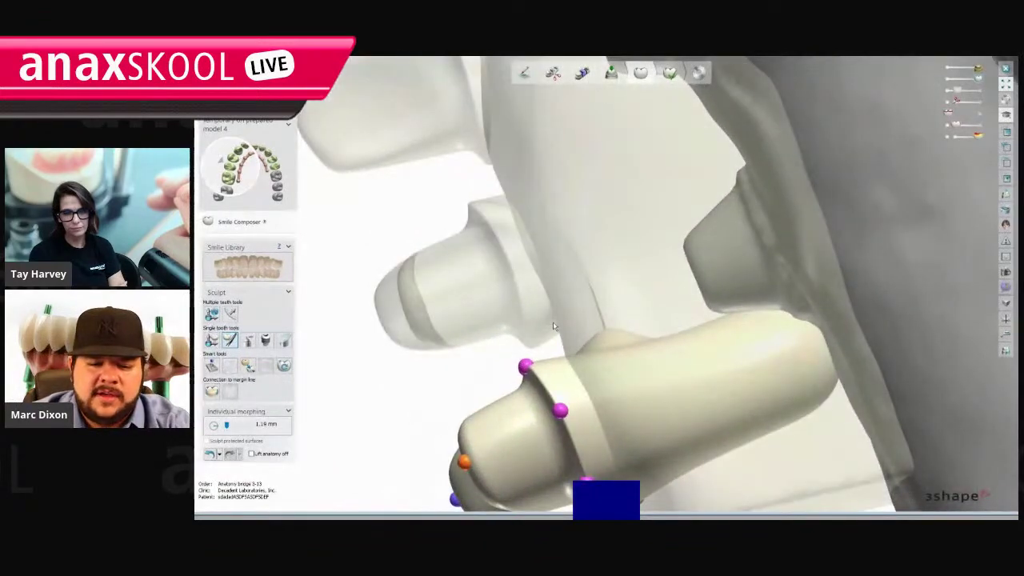
left_click(537, 324)
right_click_drag(345, 384, 651, 228)
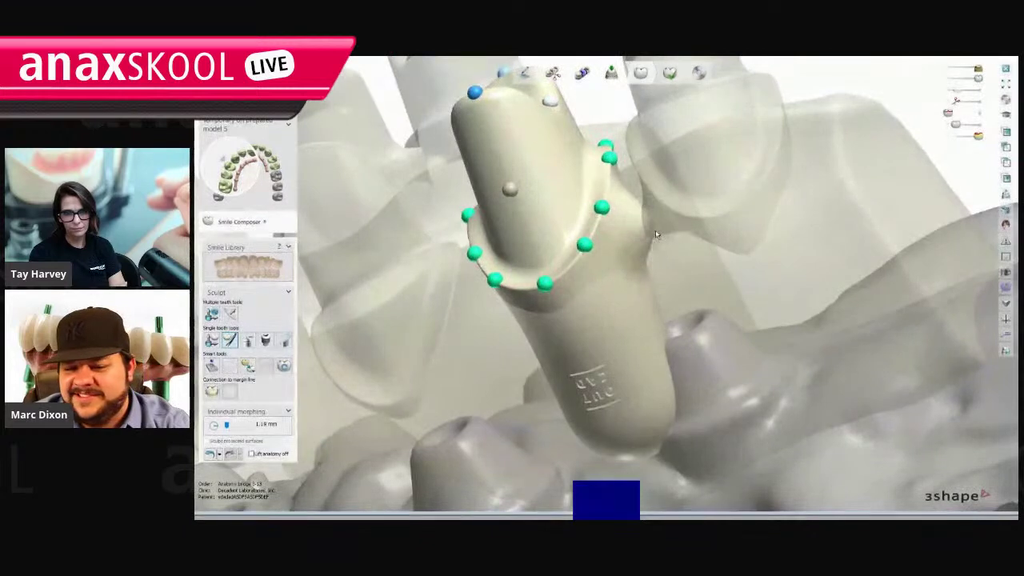
Select the tooth 5 abutment as the model for saving in Additional scans, and close the window without saving it.
left_click(1007, 288)
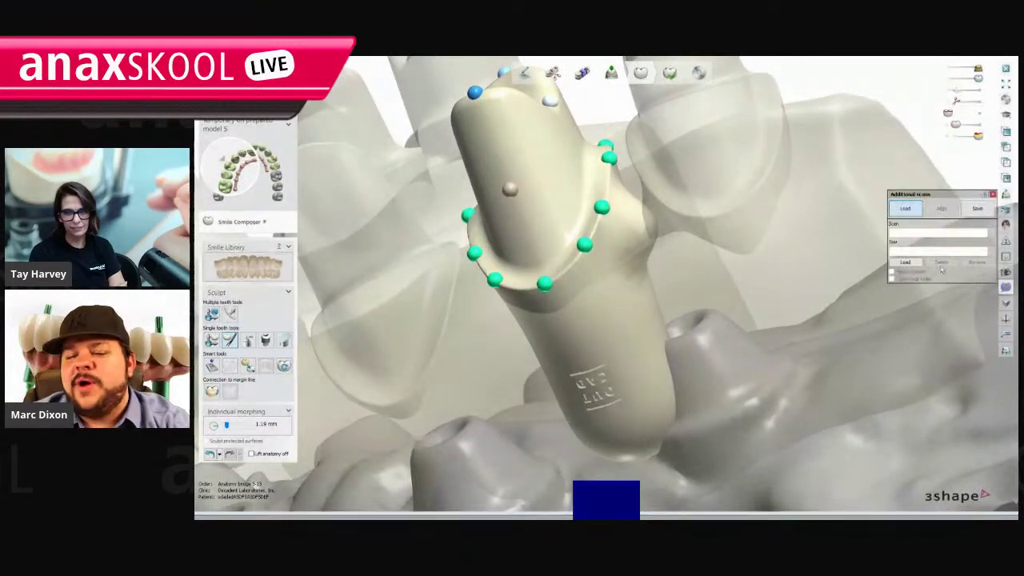
left_click(936, 294)
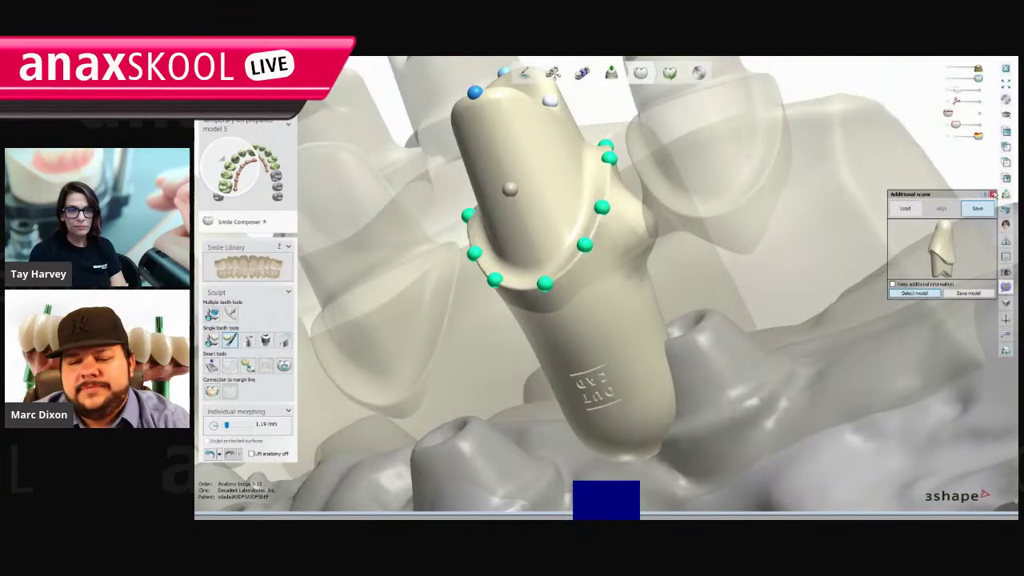
left_click(993, 195)
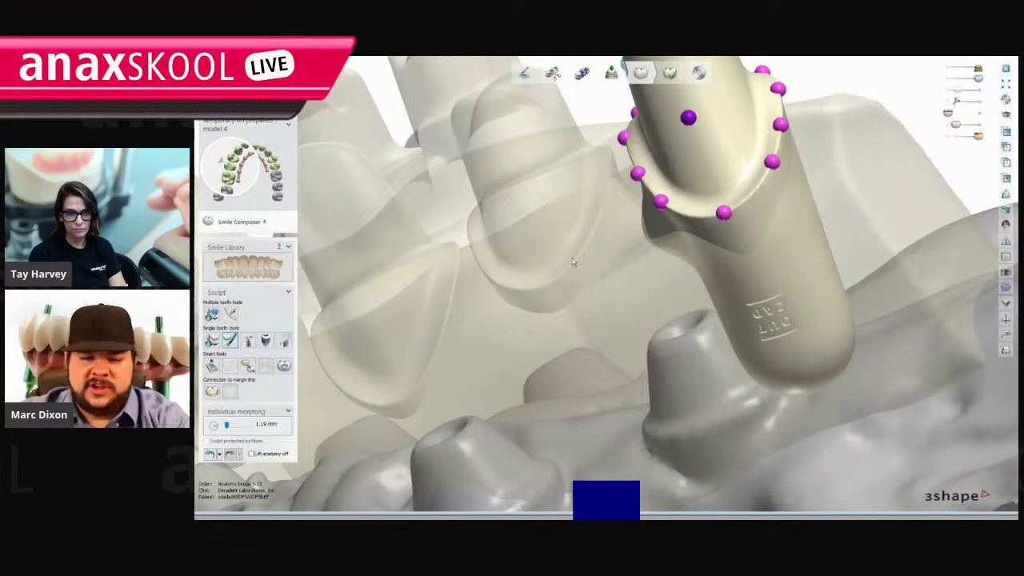
Return to the bridge connectors, advance from the one between teeth 3 and 4 to the last, and try to combine the models.
left_click(229, 174)
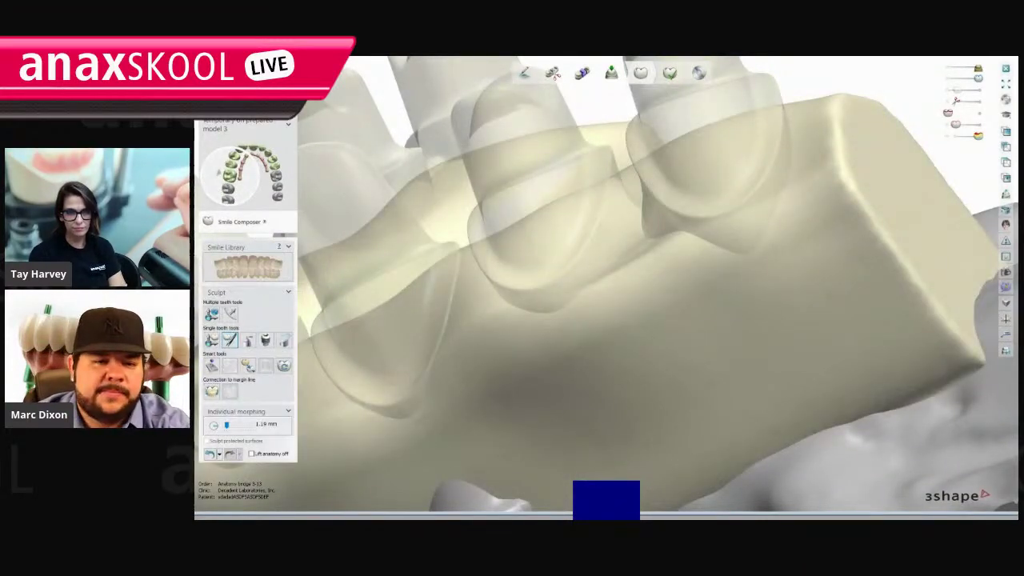
left_click(240, 175)
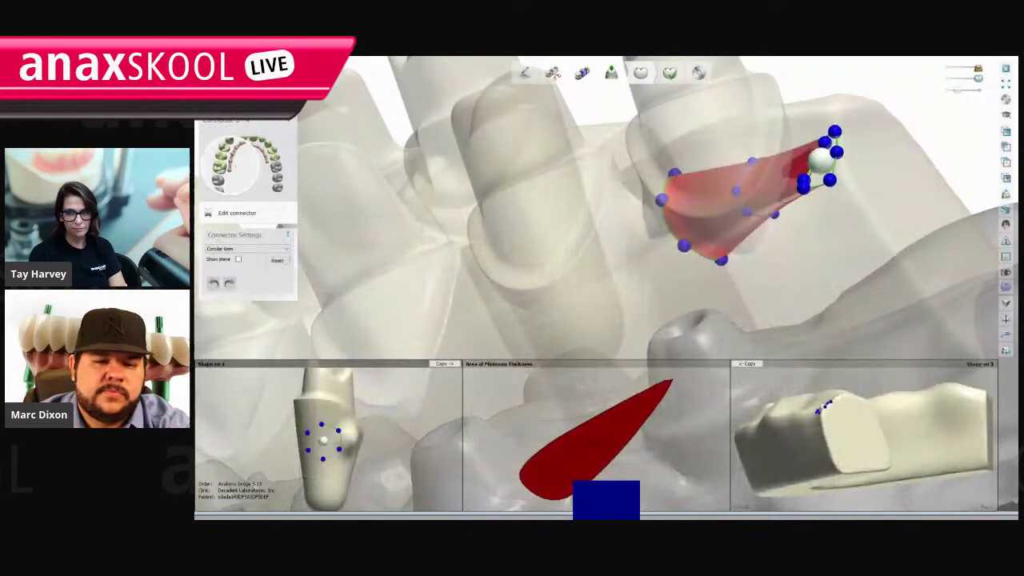
left_click(229, 164)
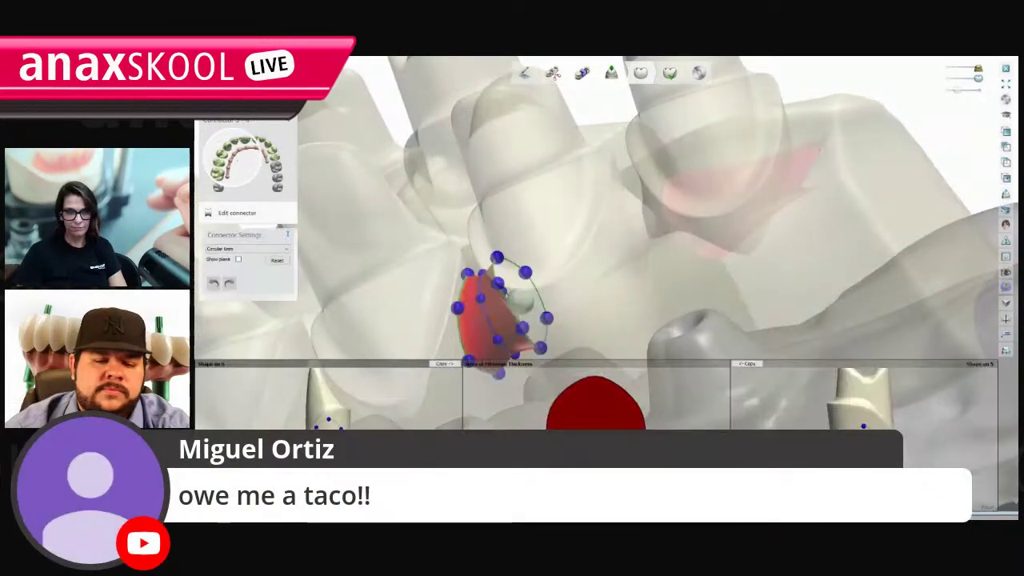
left_click(233, 157)
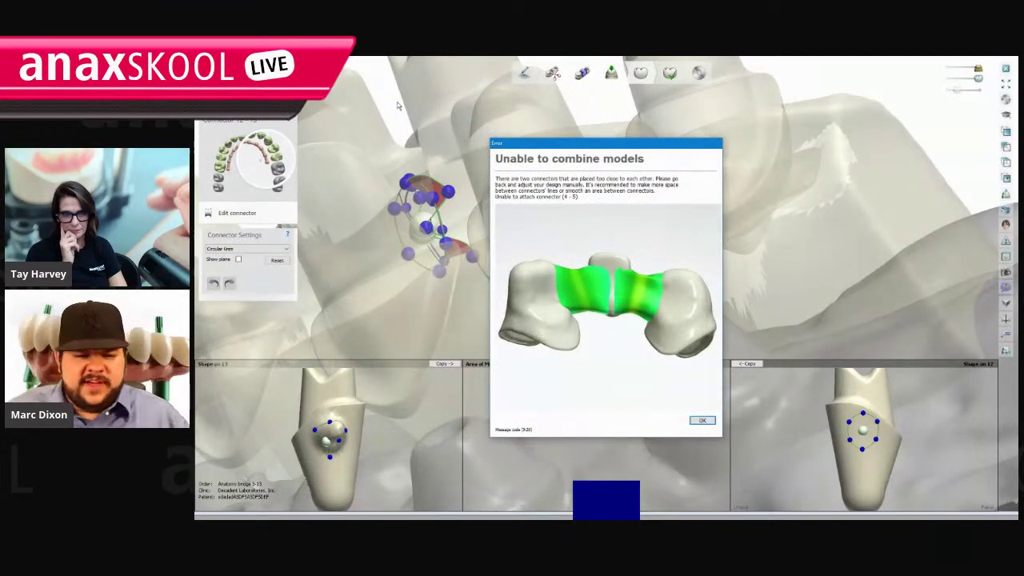
left_click(702, 419)
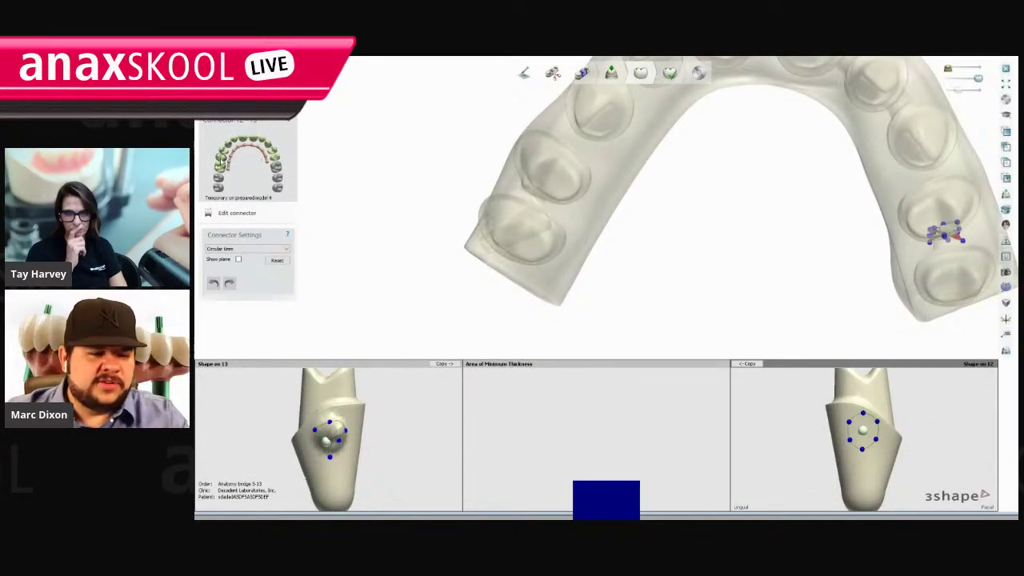
Set the connector between teeth 4 and 5 to None and combine the bridge models, accepting the minimum-thickness violations.
left_click(220, 165)
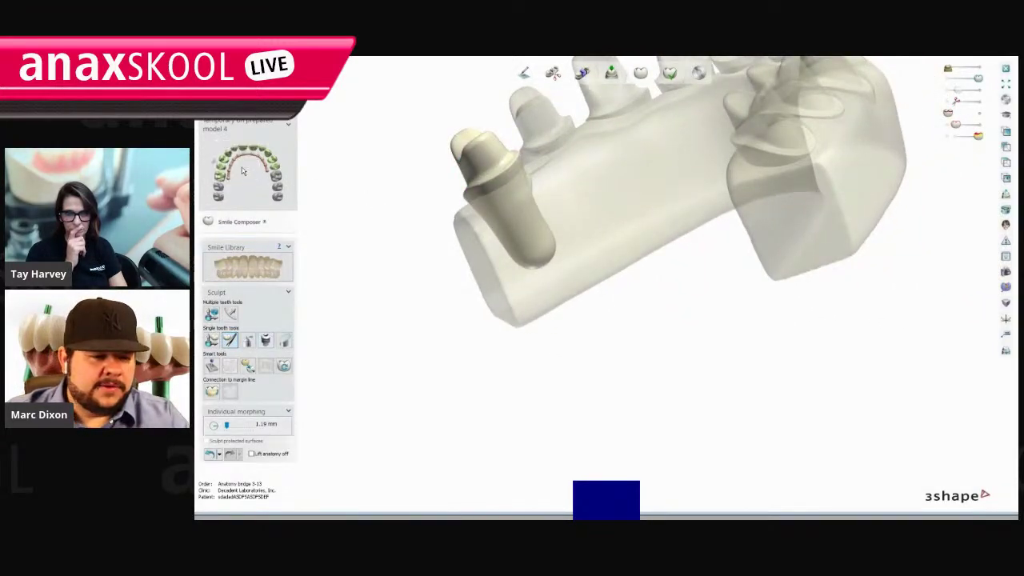
left_click(232, 170)
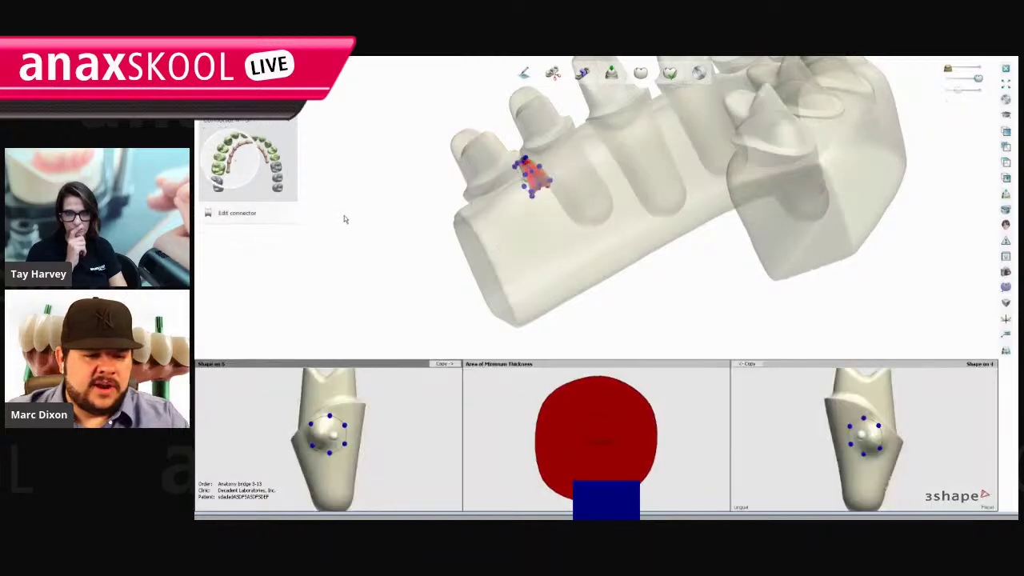
left_click(264, 249)
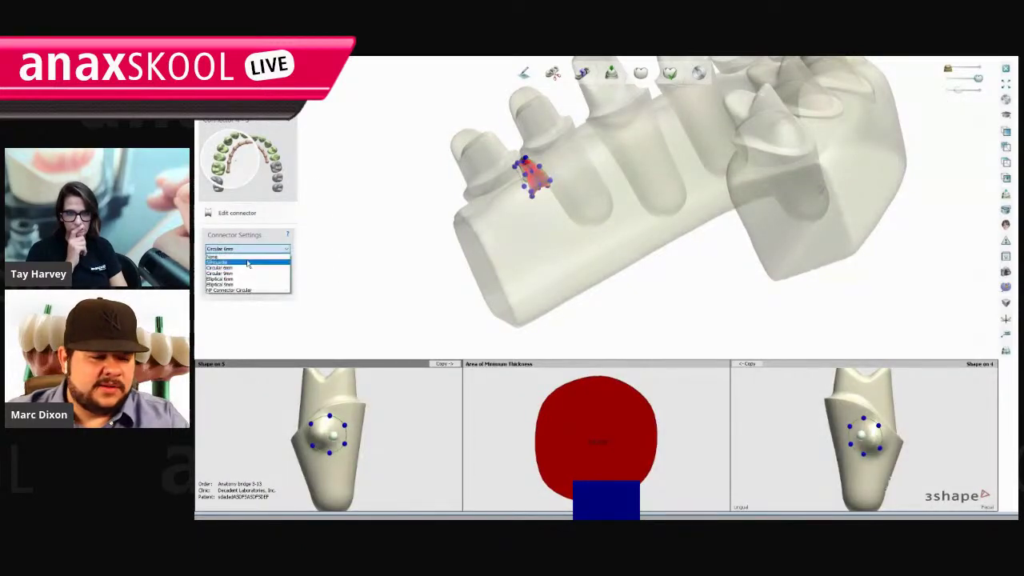
left_click(232, 255)
right_click_drag(404, 274, 512, 203)
scroll(510, 203, "up", 3)
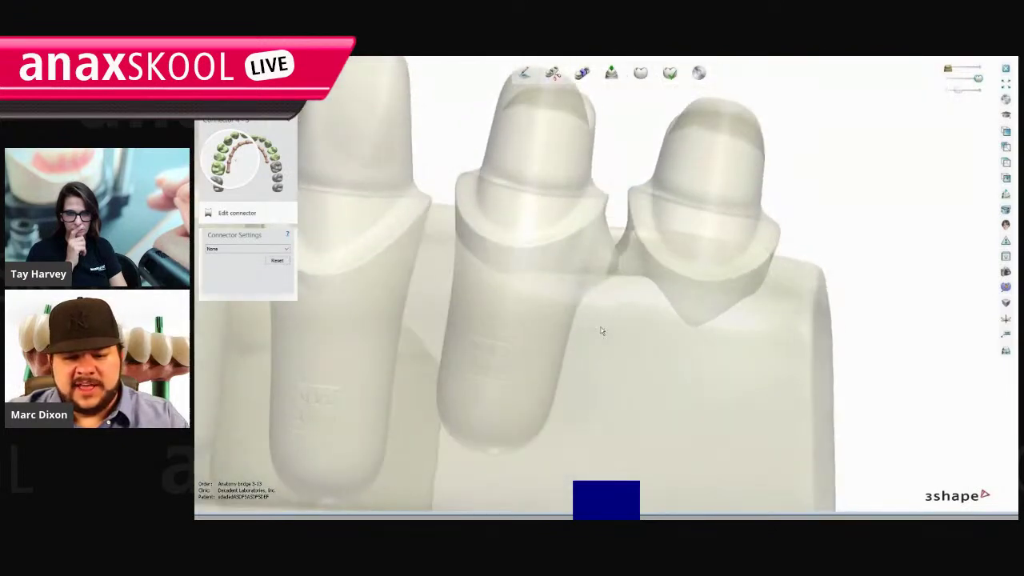
left_click(236, 153)
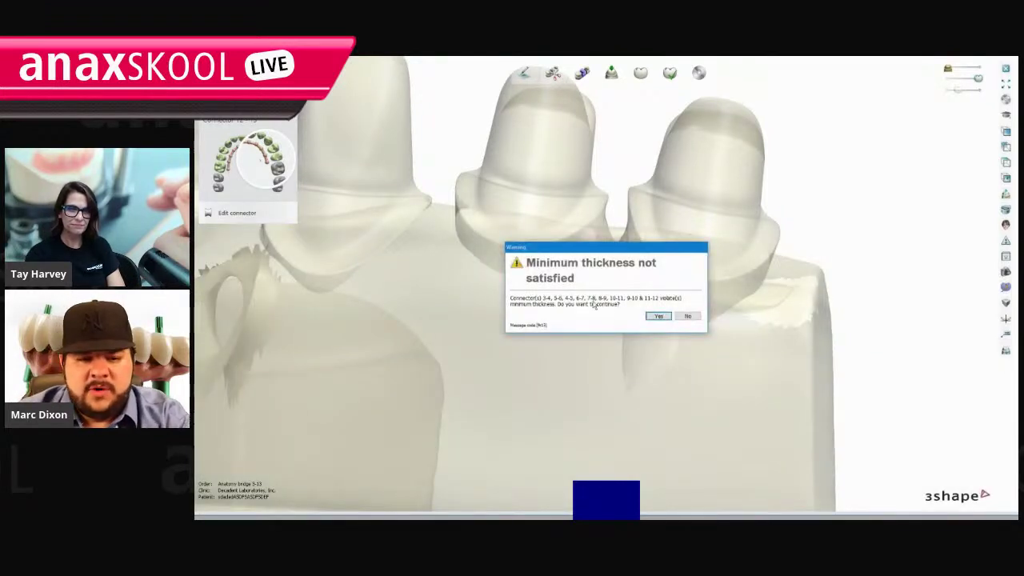
left_click(661, 317)
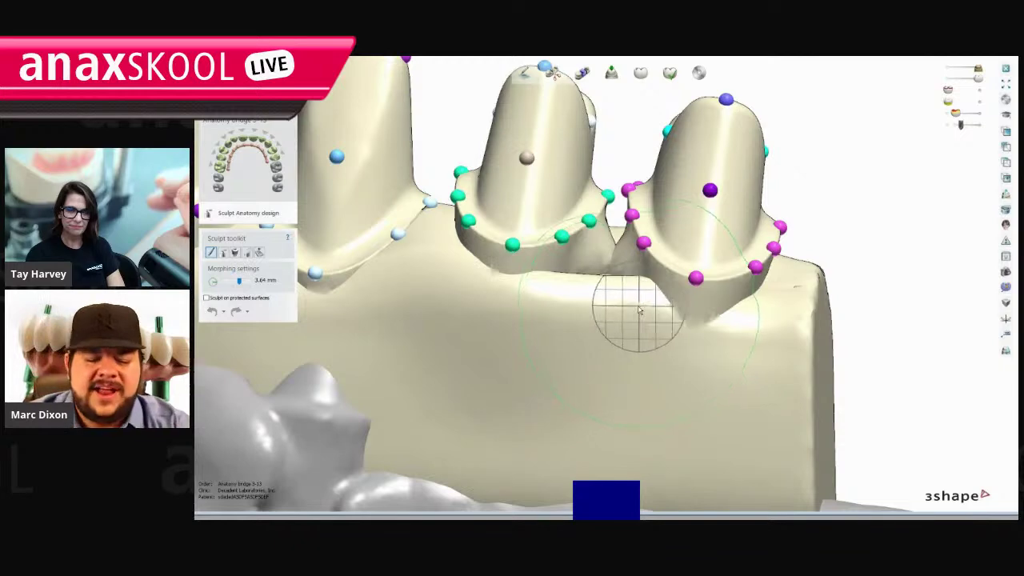
View the combined bridge from the front and open the plane cut and the contacts and smoothing tools of the Sculpt toolkit.
scroll(624, 301, "down", 4)
right_click_drag(617, 300, 664, 324)
key("1")
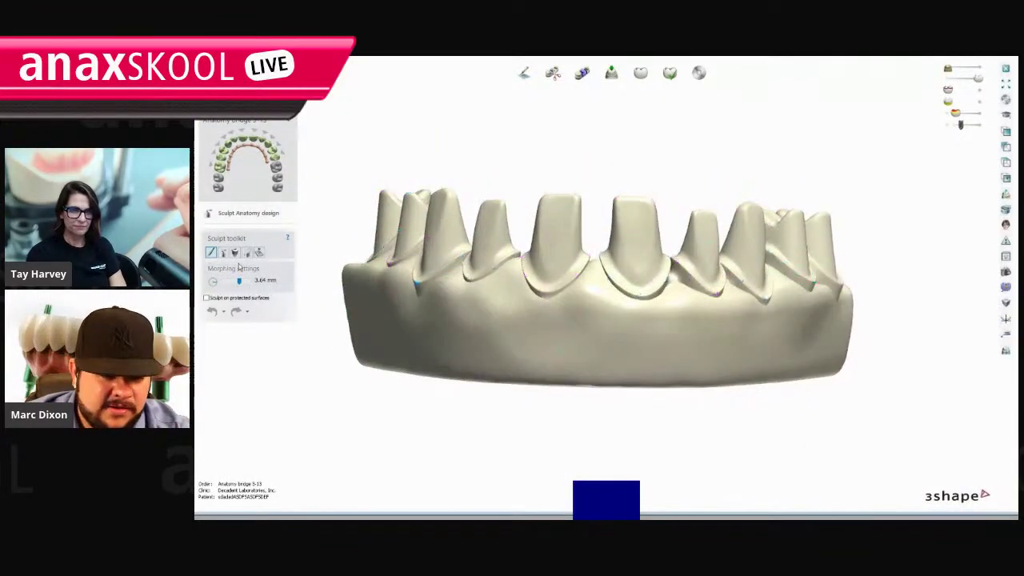
left_click(247, 252)
scroll(391, 311, "down", 3)
middle_click_drag(510, 380, 560, 332)
mouse_move(560, 332)
right_mouse_down()
mouse_move(550, 342)
mouse_move(576, 359)
mouse_move(560, 352)
right_mouse_up()
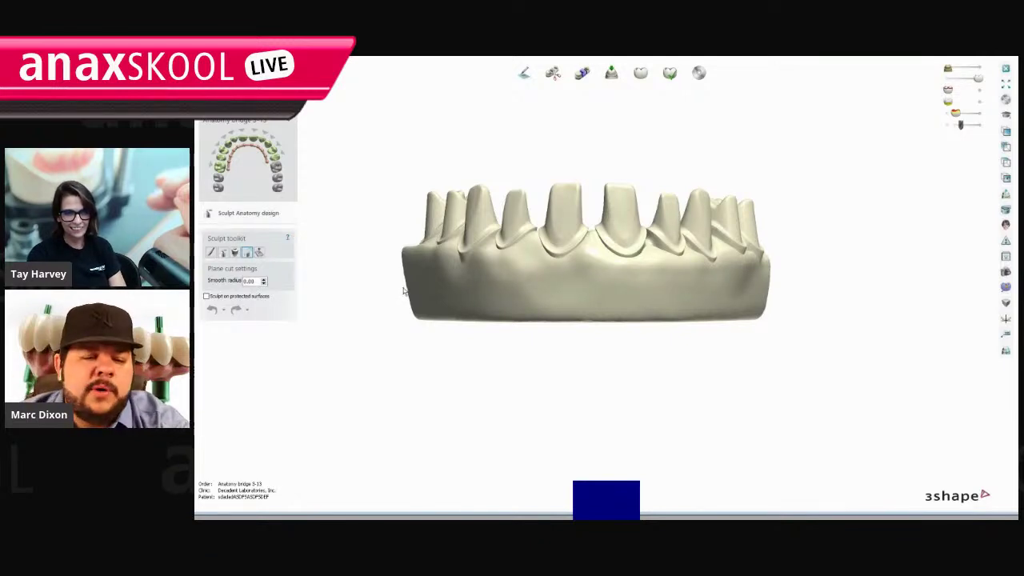
left_click(259, 253)
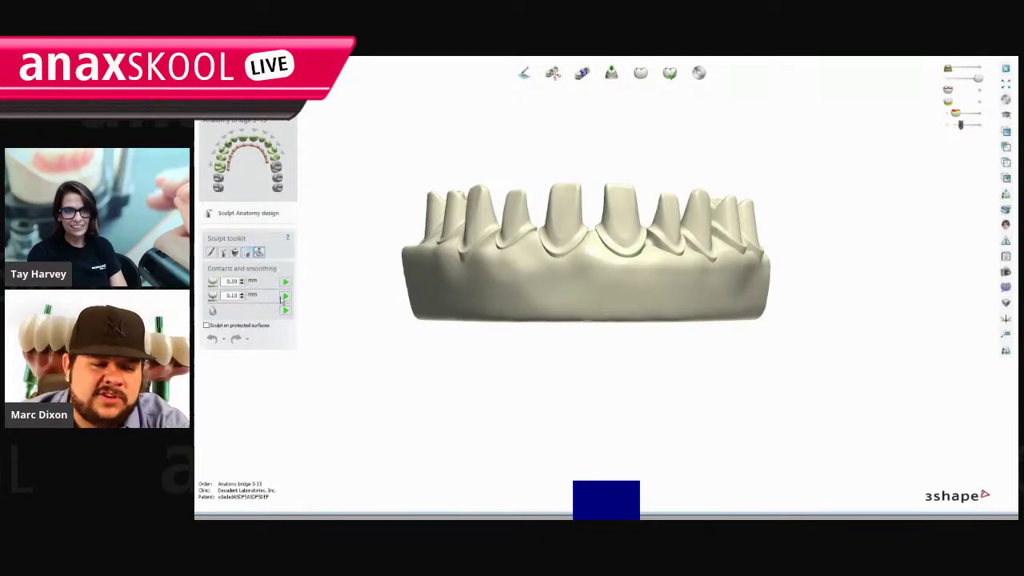
Examine the combined bridge over the scanned jaw from both sides and check its flat base against the arch.
mouse_move(464, 312)
right_mouse_down()
mouse_move(472, 376)
mouse_move(507, 381)
mouse_move(422, 303)
right_mouse_up()
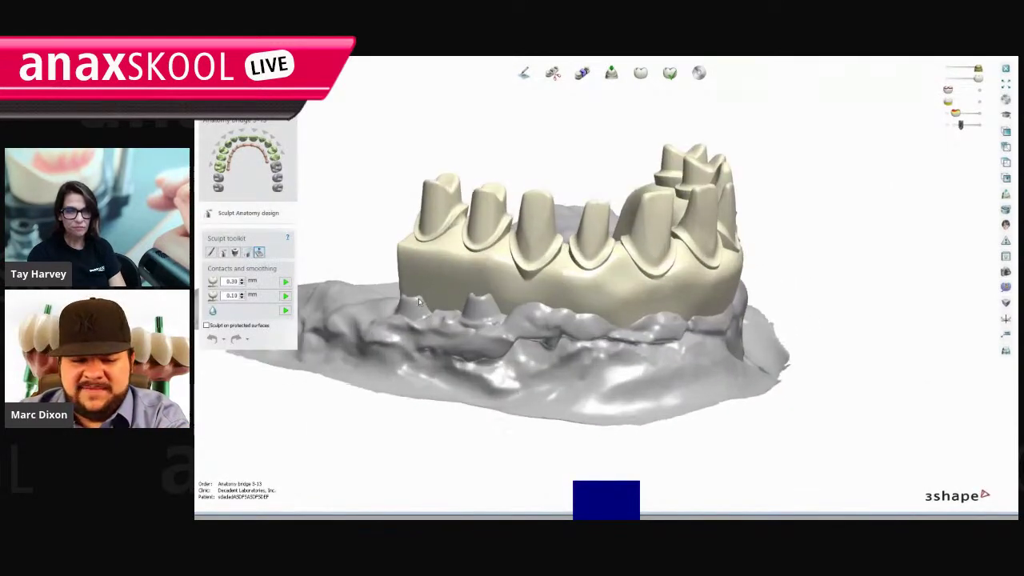
right_click_drag(664, 336, 532, 351)
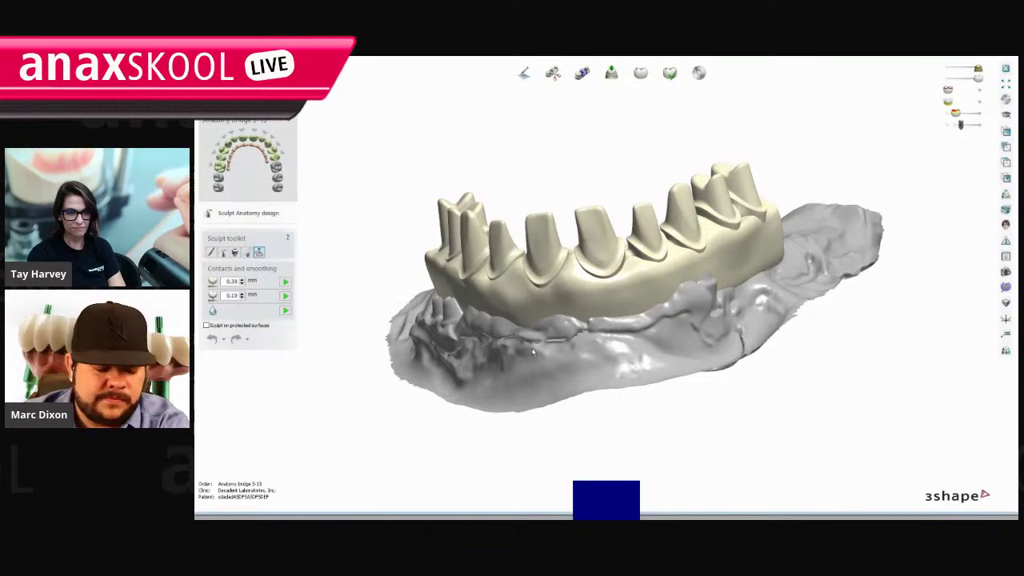
right_click_drag(610, 374, 635, 265)
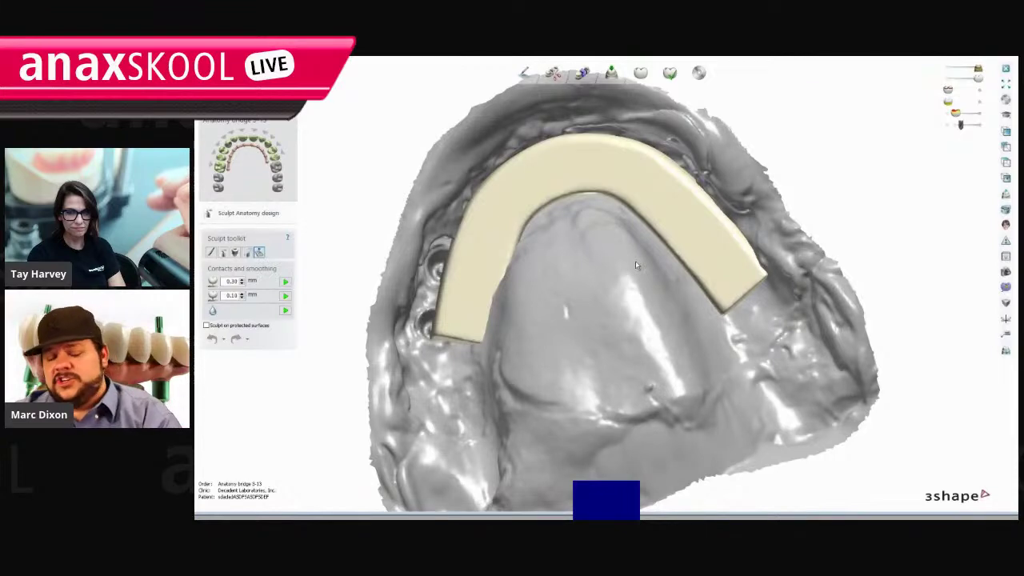
right_click_drag(544, 216, 370, 188)
key("space")
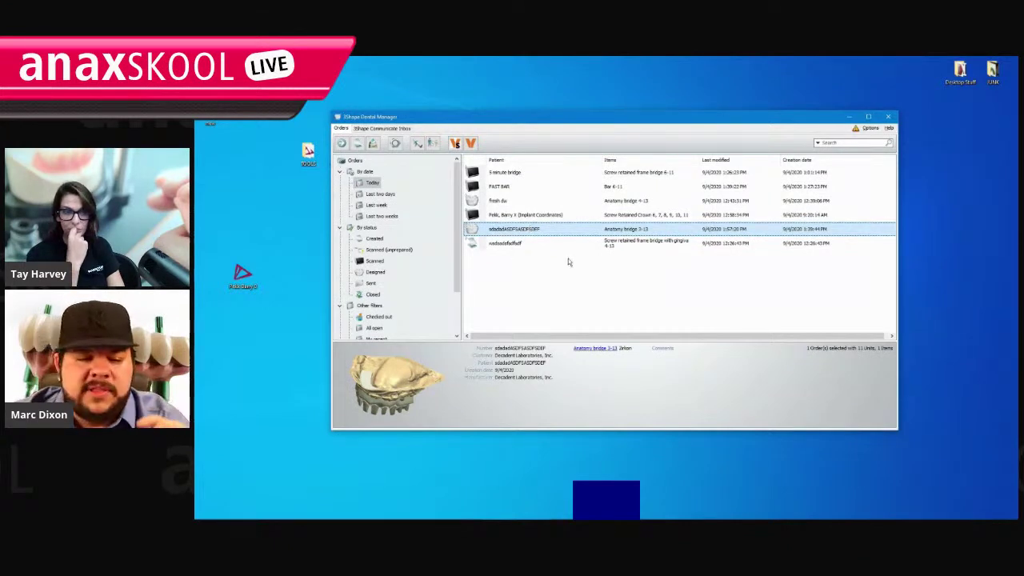
Copy the selected anatomy bridge 3-13 order, appending its CAD design to the preparation scan, and accept the new order form.
right_click(516, 233)
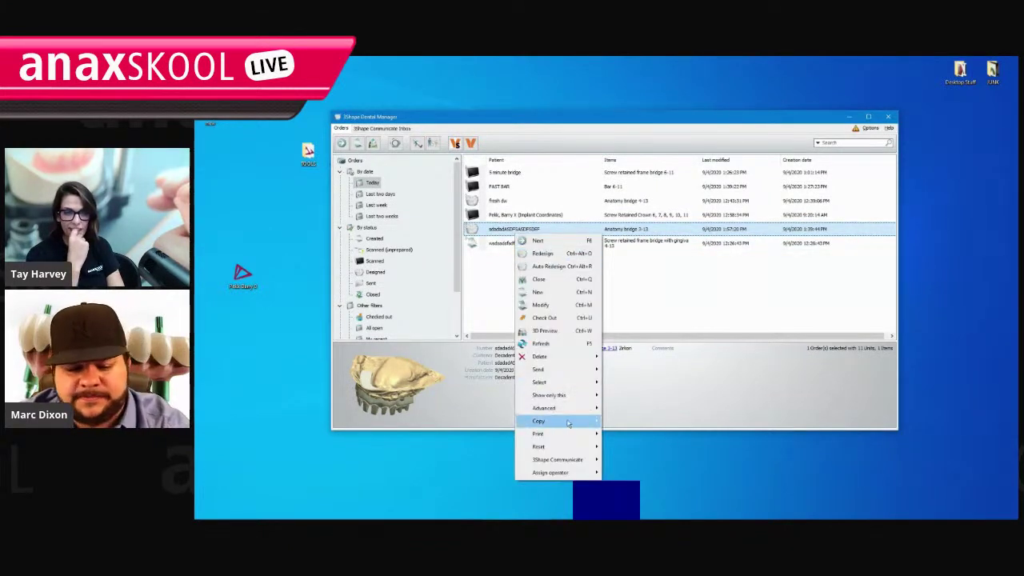
mouse_move(571, 410)
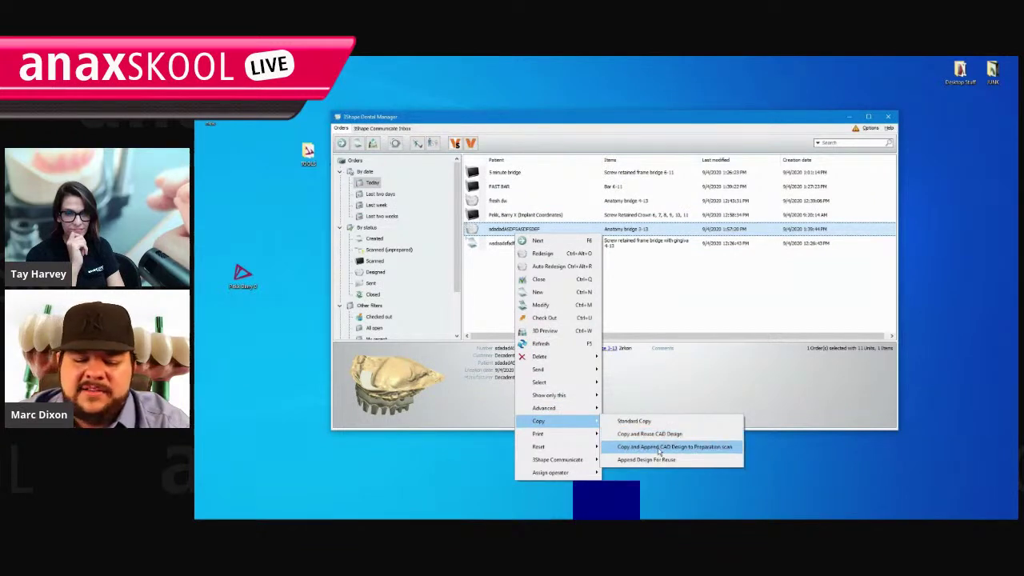
left_click(658, 448)
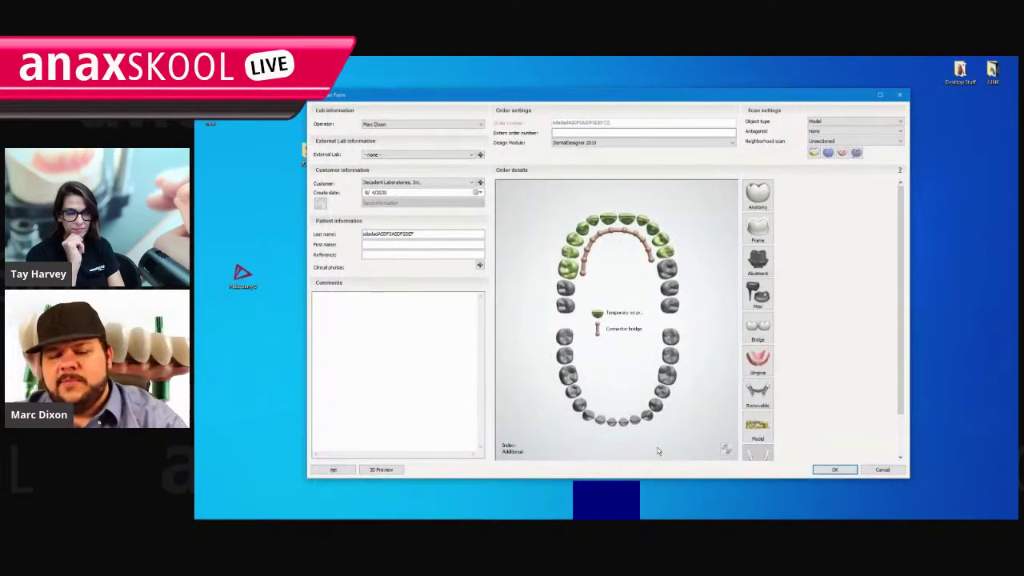
left_click(829, 471)
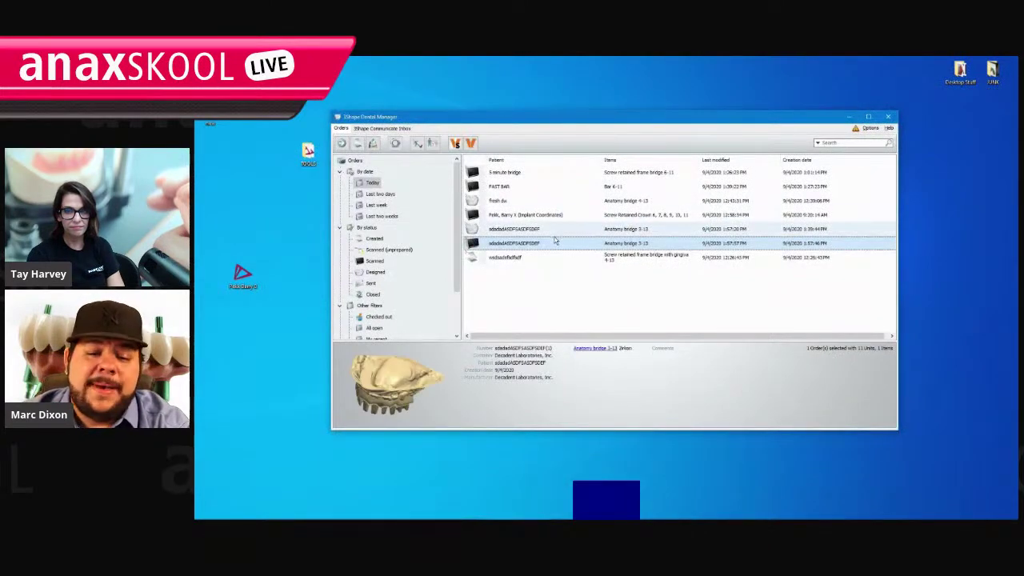
Open the copied order's folder in File Explorer and go to the Upper folder inside Scans.
right_click(512, 244)
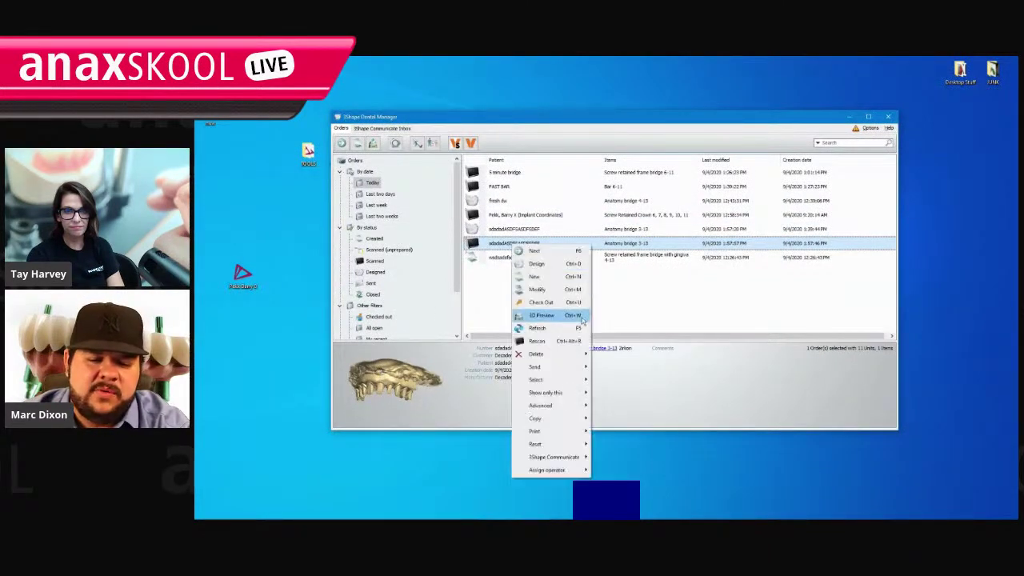
mouse_move(552, 404)
left_click(627, 445)
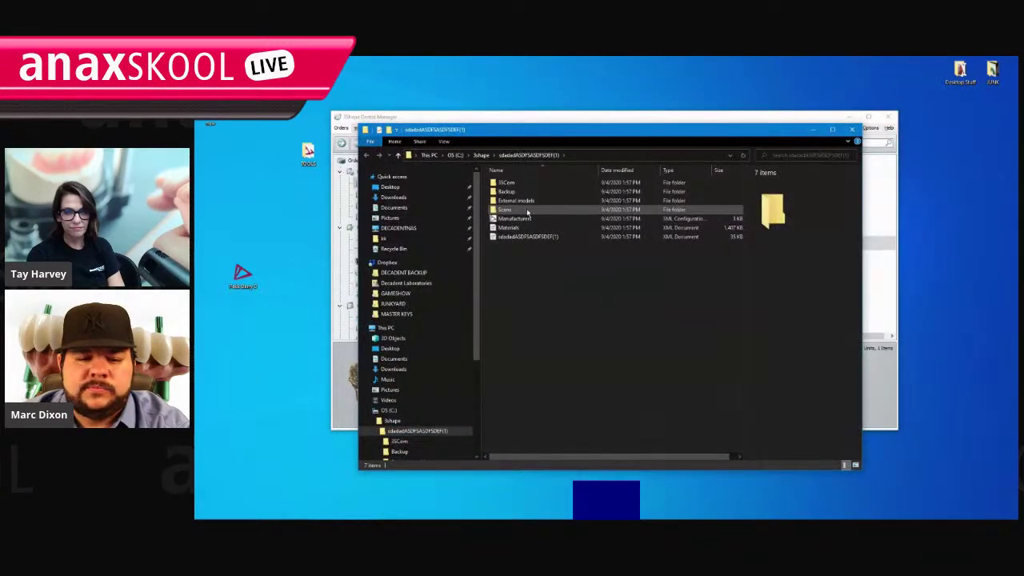
double_click(527, 212)
double_click(396, 183)
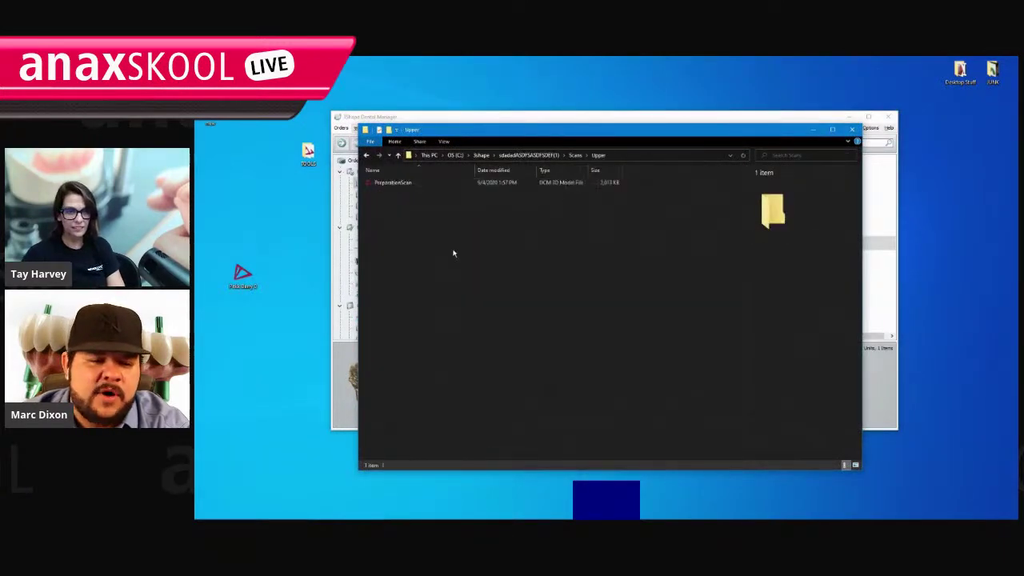
Open the PreparationScan model in the 3Shape viewer and examine the merged bridge and jaw from the front and the occlusal side.
left_click(388, 183)
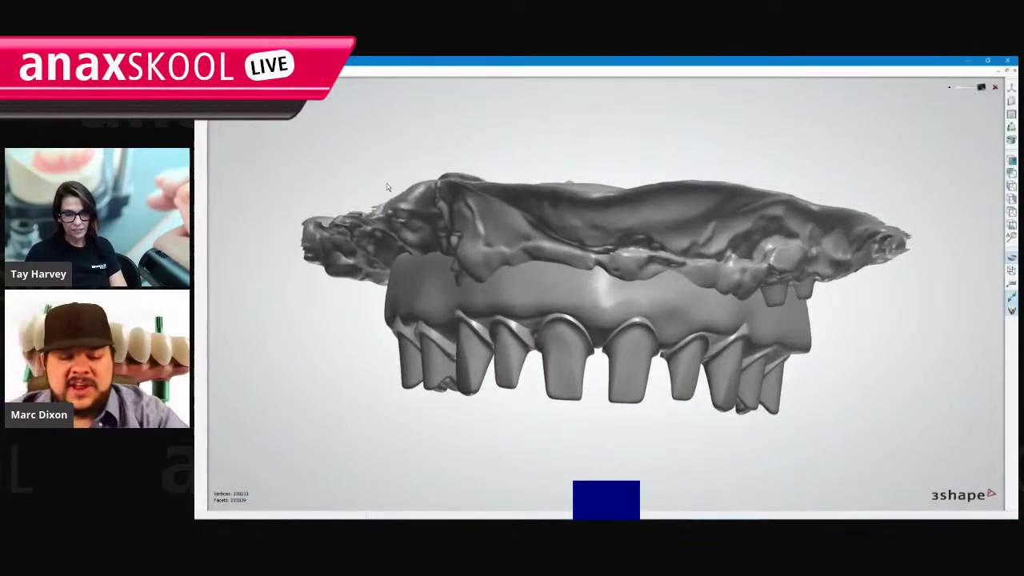
right_click_drag(679, 192, 681, 158)
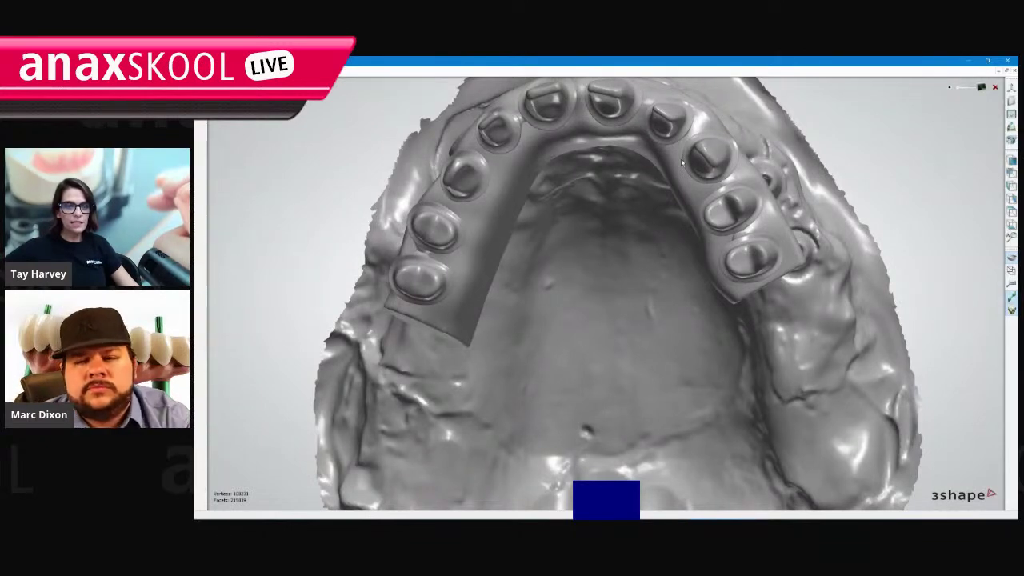
scroll(576, 259, "down", 4)
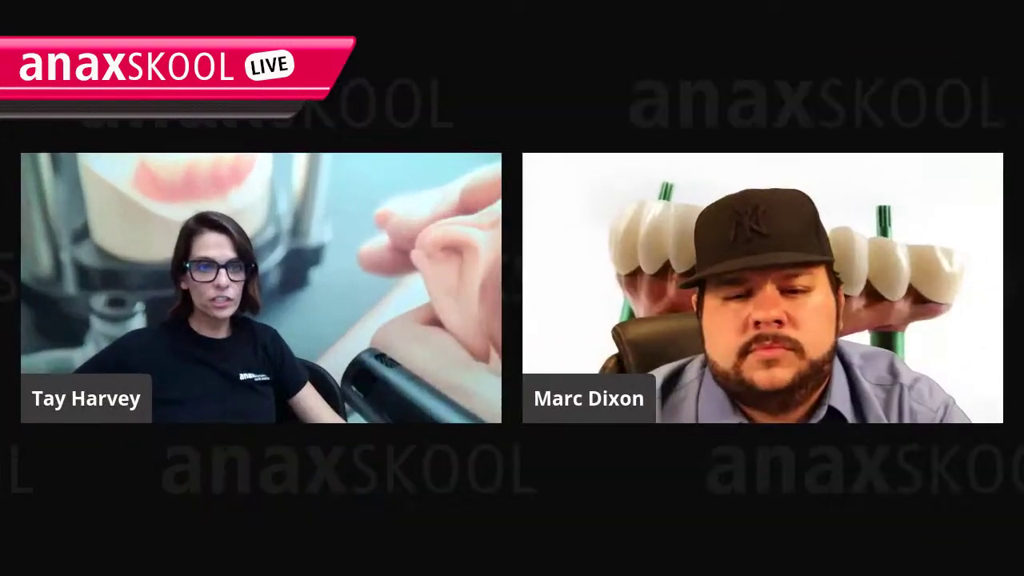